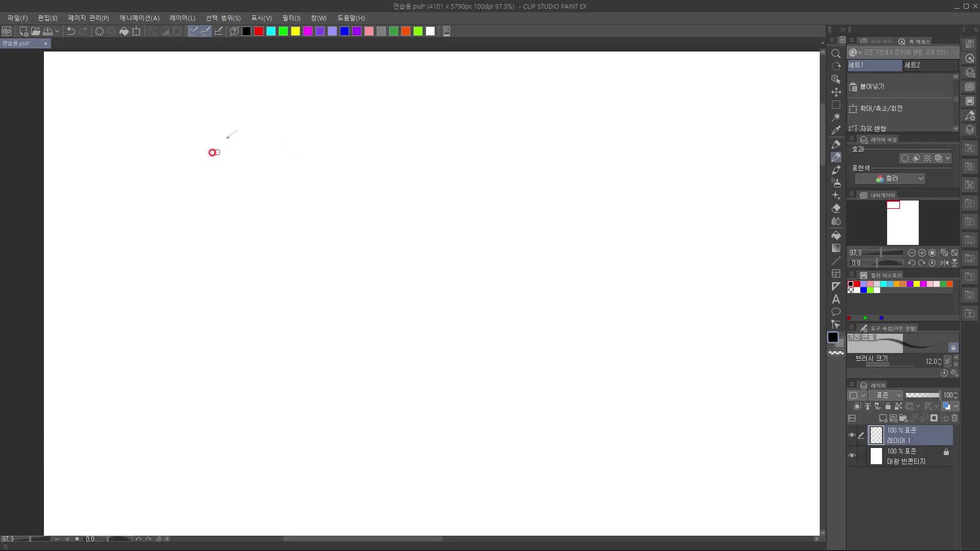
# Sketch the outline of a three-quarter-view head with curved pencil strokes for the crown, far cheek, chin, jaw and back of the skull
pyautogui.moveTo(220, 130)
pyautogui.mouseDown()
pyautogui.moveTo(269, 108)
pyautogui.moveTo(331, 121)
pyautogui.moveTo(376, 200)
pyautogui.mouseUp()
pyautogui.moveTo(338, 125); pyautogui.dragTo(381, 201)
pyautogui.moveTo(341, 131); pyautogui.dragTo(378, 219)
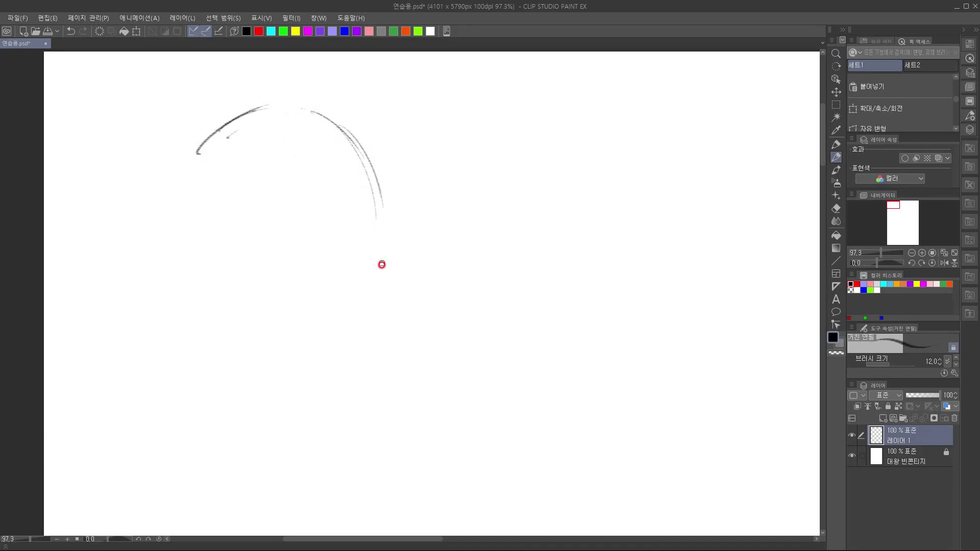
pyautogui.moveTo(378, 178)
pyautogui.mouseDown()
pyautogui.moveTo(379, 284)
pyautogui.moveTo(363, 336)
pyautogui.moveTo(317, 404)
pyautogui.mouseUp()
pyautogui.moveTo(198, 347)
pyautogui.mouseDown()
pyautogui.moveTo(266, 404)
pyautogui.moveTo(200, 350)
pyautogui.moveTo(305, 405)
pyautogui.mouseUp()
pyautogui.moveTo(158, 200); pyautogui.dragTo(169, 272)
pyautogui.scroll(-1, 277, 225)
# Sketch both almond-shaped eyes inside the head outline and add their irises and pupils
pyautogui.moveTo(258, 253)
pyautogui.mouseDown()
pyautogui.moveTo(314, 267)
pyautogui.moveTo(306, 247)
pyautogui.moveTo(263, 247)
pyautogui.moveTo(256, 282)
pyautogui.moveTo(286, 276)
pyautogui.moveTo(275, 265)
pyautogui.moveTo(304, 262)
pyautogui.moveTo(301, 254)
pyautogui.moveTo(362, 257)
pyautogui.moveTo(346, 269)
pyautogui.moveTo(369, 264)
pyautogui.mouseUp()
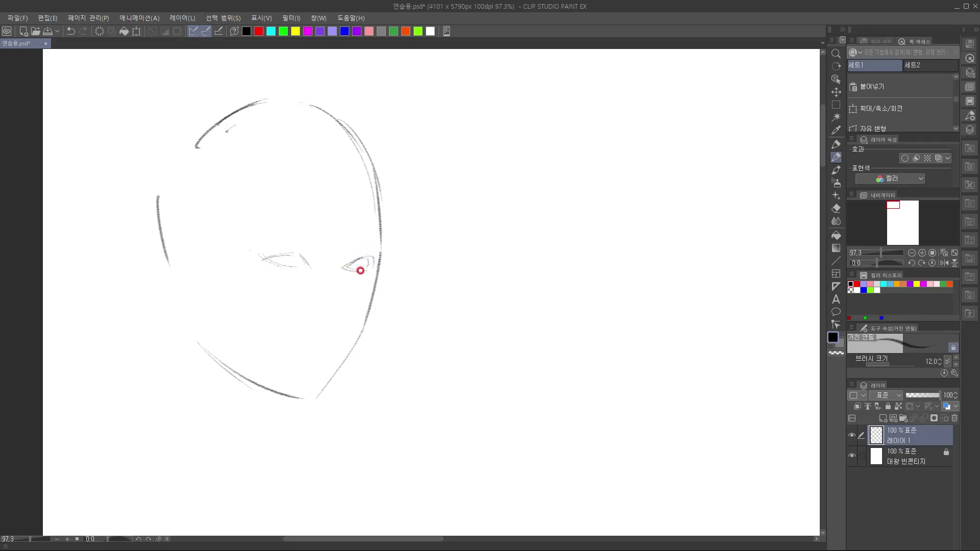
pyautogui.moveTo(355, 262); pyautogui.dragTo(363, 262)
pyautogui.moveTo(288, 255); pyautogui.dragTo(295, 265)
pyautogui.moveTo(284, 257); pyautogui.dragTo(299, 262)
pyautogui.moveTo(360, 262); pyautogui.dragTo(364, 260)
# Draw both eyebrows with angled hatching, redoing the far brow, and strengthen the far eye's upper lid
pyautogui.moveTo(263, 238); pyautogui.dragTo(284, 235)
pyautogui.moveTo(278, 235)
pyautogui.mouseDown()
pyautogui.moveTo(323, 248)
pyautogui.moveTo(334, 269)
pyautogui.mouseUp()
pyautogui.moveTo(346, 250); pyautogui.dragTo(375, 233)
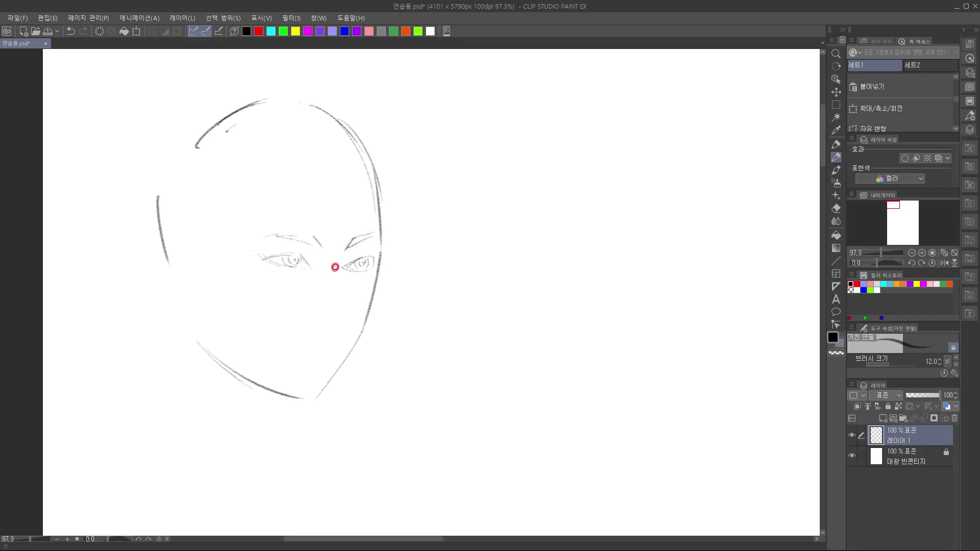
pyautogui.hotkey('ctrl', 'z')
pyautogui.moveTo(354, 243); pyautogui.dragTo(380, 234)
pyautogui.moveTo(344, 247); pyautogui.dragTo(380, 234)
pyautogui.moveTo(343, 267)
pyautogui.mouseDown()
pyautogui.moveTo(371, 256)
pyautogui.moveTo(372, 274)
pyautogui.moveTo(372, 256)
pyautogui.moveTo(348, 252)
pyautogui.moveTo(378, 254)
pyautogui.mouseUp()
pyautogui.moveTo(282, 240)
pyautogui.mouseDown()
pyautogui.moveTo(324, 261)
pyautogui.moveTo(307, 236)
pyautogui.moveTo(284, 236)
pyautogui.moveTo(315, 245)
pyautogui.mouseUp()
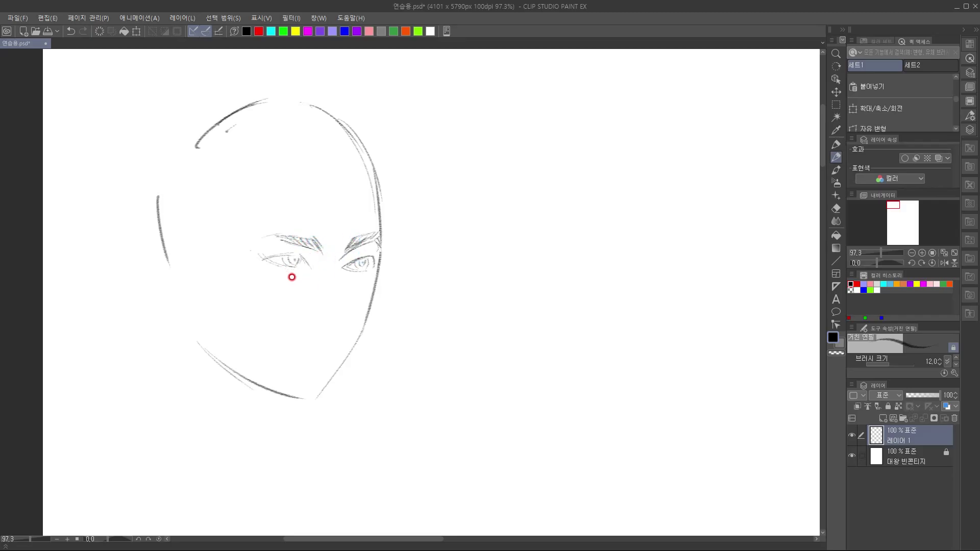
pyautogui.moveTo(309, 239)
pyautogui.mouseDown()
pyautogui.moveTo(370, 201)
pyautogui.moveTo(321, 240)
pyautogui.mouseUp()
# Define the near eye's lid lines and draw the nose from the bridge down to the nostrils
pyautogui.moveTo(263, 260); pyautogui.dragTo(288, 254)
pyautogui.moveTo(269, 259); pyautogui.dragTo(350, 265)
pyautogui.moveTo(345, 267)
pyautogui.mouseDown()
pyautogui.moveTo(380, 266)
pyautogui.moveTo(342, 269)
pyautogui.moveTo(358, 259)
pyautogui.moveTo(371, 257)
pyautogui.moveTo(371, 267)
pyautogui.moveTo(366, 258)
pyautogui.moveTo(309, 301)
pyautogui.moveTo(323, 304)
pyautogui.moveTo(350, 246)
pyautogui.moveTo(337, 273)
pyautogui.moveTo(353, 307)
pyautogui.moveTo(336, 328)
pyautogui.moveTo(345, 314)
pyautogui.moveTo(311, 313)
pyautogui.moveTo(333, 313)
pyautogui.mouseUp()
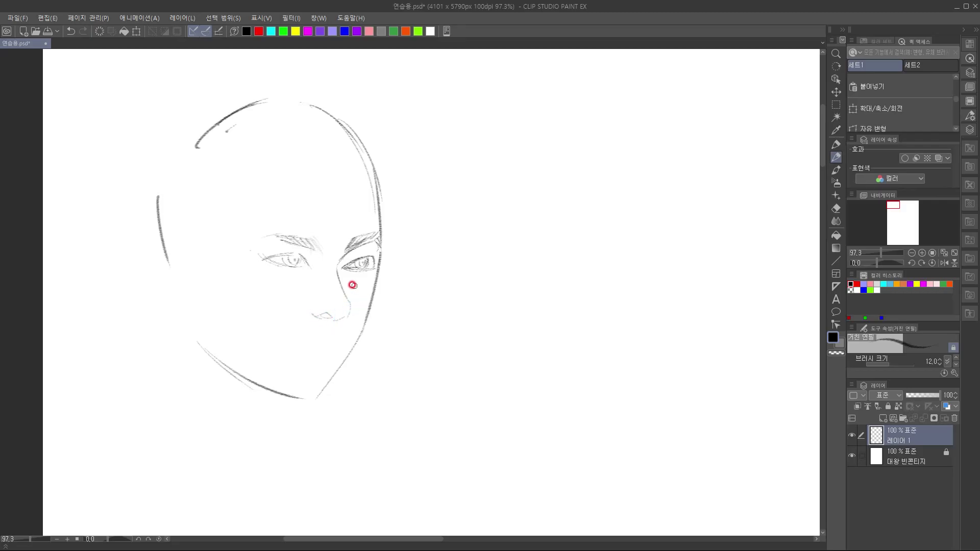
# Refine the lids and irises of both eyes, adding lower-lid creases and shading along the nose bridge
pyautogui.moveTo(311, 241)
pyautogui.mouseDown()
pyautogui.moveTo(365, 261)
pyautogui.moveTo(390, 239)
pyautogui.moveTo(357, 274)
pyautogui.mouseUp()
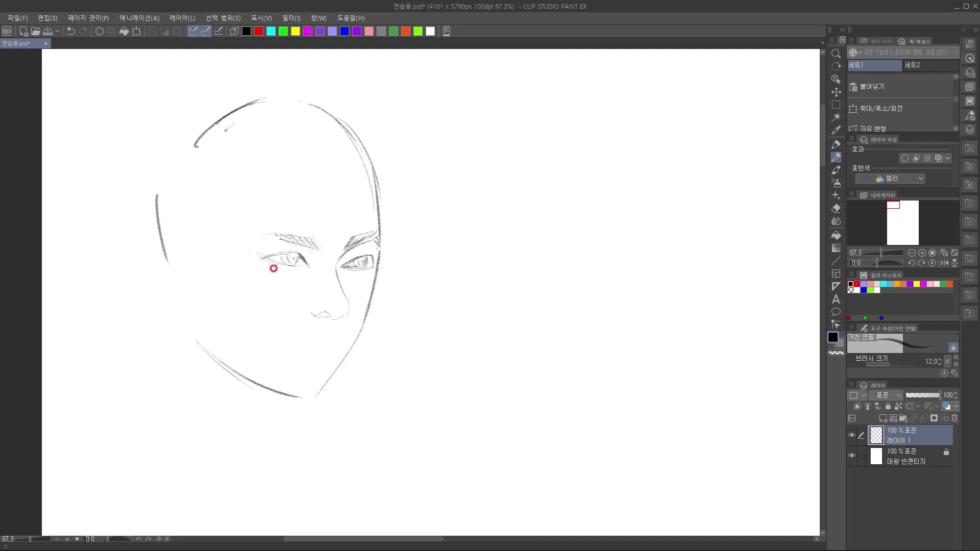
pyautogui.moveTo(264, 258); pyautogui.dragTo(277, 257)
pyautogui.moveTo(264, 261); pyautogui.dragTo(294, 268)
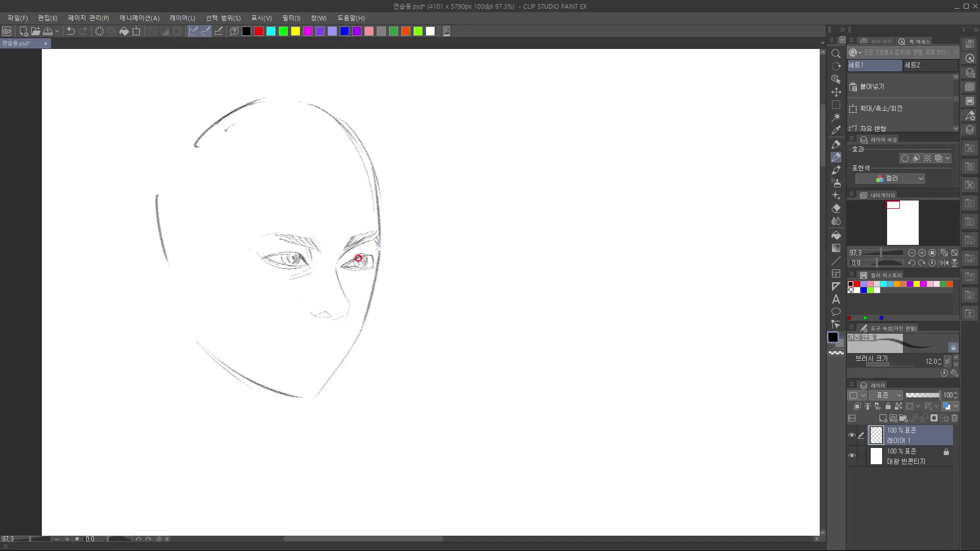
pyautogui.moveTo(341, 266)
pyautogui.mouseDown()
pyautogui.moveTo(369, 256)
pyautogui.moveTo(369, 271)
pyautogui.moveTo(358, 275)
pyautogui.moveTo(371, 256)
pyautogui.moveTo(371, 267)
pyautogui.moveTo(371, 255)
pyautogui.moveTo(326, 279)
pyautogui.moveTo(380, 257)
pyautogui.moveTo(376, 231)
pyautogui.moveTo(382, 255)
pyautogui.moveTo(379, 245)
pyautogui.moveTo(377, 267)
pyautogui.mouseUp()
pyautogui.moveTo(363, 309); pyautogui.dragTo(373, 284)
pyautogui.moveTo(345, 254); pyautogui.dragTo(346, 255)
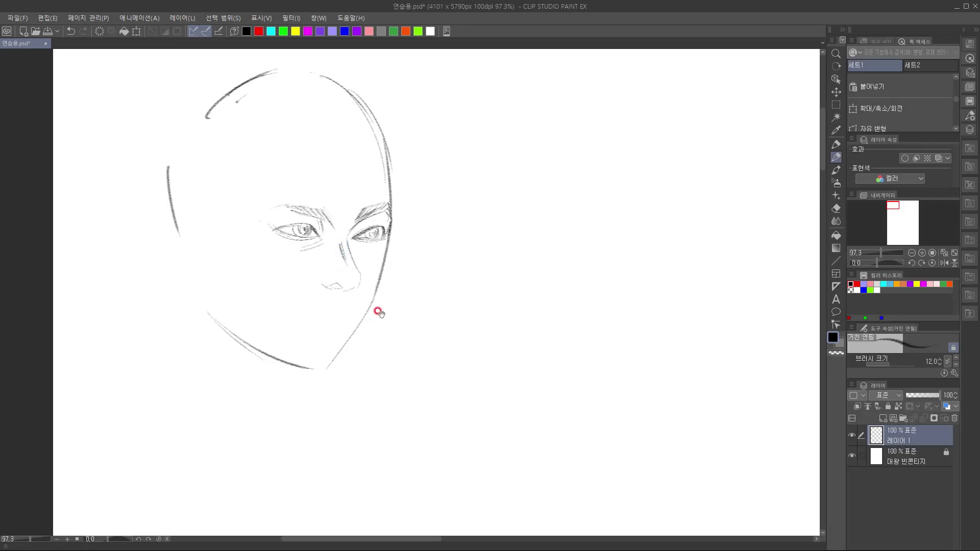
# Sketch the closed mouth below the nose with the lip line, upper lip peak and lower lip, redoing one stroke
pyautogui.moveTo(378, 311); pyautogui.dragTo(379, 301)
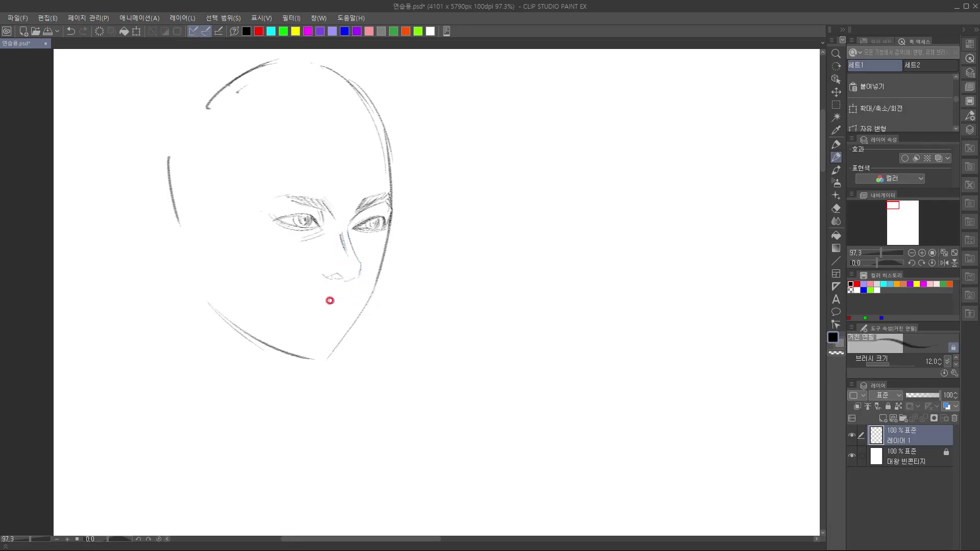
pyautogui.moveTo(344, 282)
pyautogui.mouseDown()
pyautogui.moveTo(357, 275)
pyautogui.moveTo(344, 282)
pyautogui.mouseUp()
pyautogui.moveTo(303, 316); pyautogui.dragTo(334, 311)
pyautogui.moveTo(339, 300)
pyautogui.mouseDown()
pyautogui.moveTo(356, 309)
pyautogui.moveTo(339, 331)
pyautogui.moveTo(332, 283)
pyautogui.moveTo(350, 312)
pyautogui.moveTo(309, 320)
pyautogui.moveTo(347, 319)
pyautogui.mouseUp()
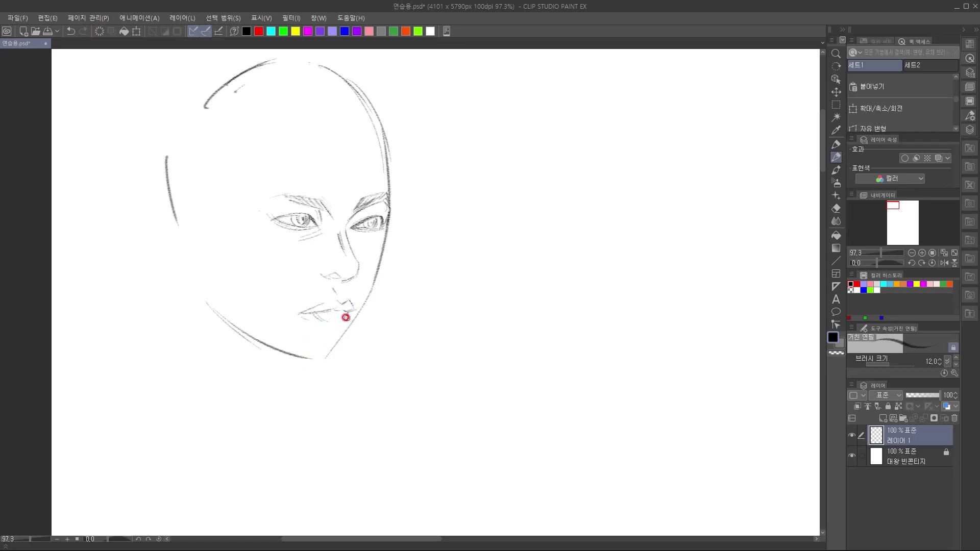
pyautogui.hotkey('ctrl', 'z')
pyautogui.moveTo(335, 309); pyautogui.dragTo(340, 319)
# Darken the far cheek contour and shape it inward below the mouth into the chin
pyautogui.moveTo(385, 251)
pyautogui.mouseDown()
pyautogui.moveTo(343, 338)
pyautogui.moveTo(371, 287)
pyautogui.mouseUp()
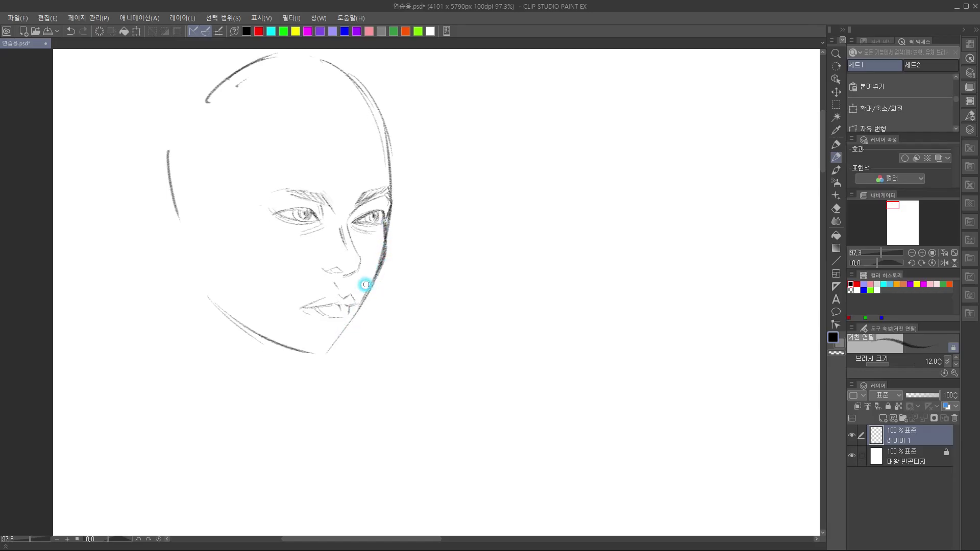
pyautogui.moveTo(390, 243)
pyautogui.mouseDown()
pyautogui.moveTo(342, 342)
pyautogui.moveTo(327, 353)
pyautogui.moveTo(311, 346)
pyautogui.moveTo(342, 328)
pyautogui.moveTo(349, 335)
pyautogui.moveTo(325, 360)
pyautogui.mouseUp()
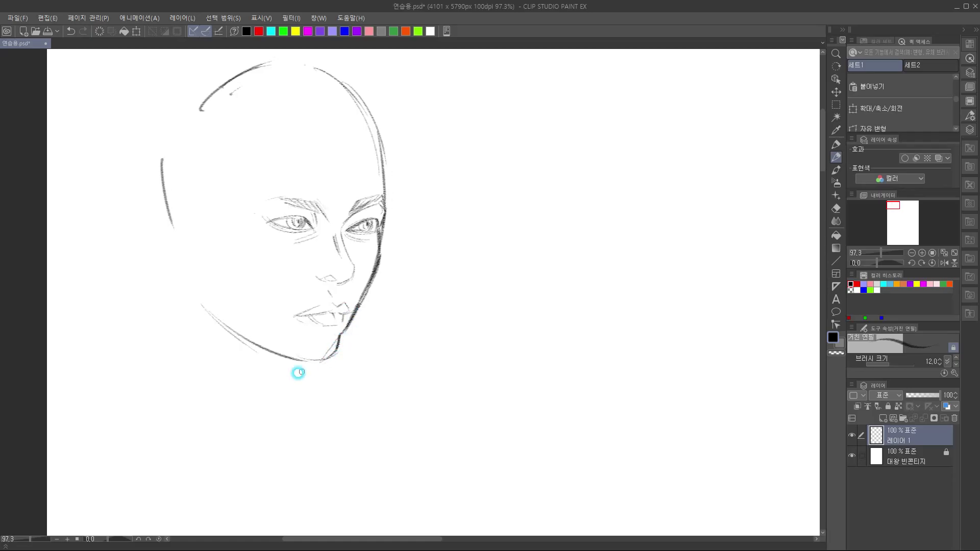
# Strengthen the lip line and philtrum, and clean up the nose and mouth area using a smaller eraser
pyautogui.moveTo(294, 319); pyautogui.dragTo(349, 318)
pyautogui.moveTo(333, 286); pyautogui.dragTo(341, 300)
pyautogui.press('e')
pyautogui.press('[')
pyautogui.press('[')
pyautogui.press('[')
pyautogui.press('[')
pyautogui.press('[')
pyautogui.moveTo(328, 281)
pyautogui.mouseDown()
pyautogui.moveTo(359, 266)
pyautogui.moveTo(335, 297)
pyautogui.moveTo(344, 281)
pyautogui.moveTo(336, 298)
pyautogui.moveTo(348, 321)
pyautogui.moveTo(401, 273)
pyautogui.mouseUp()
pyautogui.moveTo(302, 304)
pyautogui.mouseDown()
pyautogui.moveTo(343, 293)
pyautogui.moveTo(352, 312)
pyautogui.moveTo(345, 294)
pyautogui.moveTo(354, 298)
pyautogui.moveTo(393, 276)
pyautogui.mouseUp()
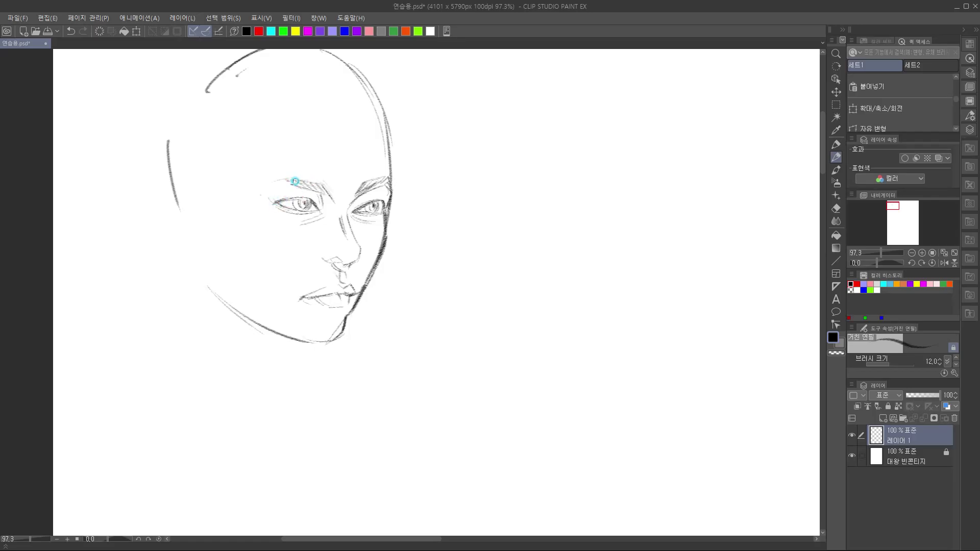
# Extend the near eyebrow's tail and thicken the far face contour from the forehead down to the chin
pyautogui.moveTo(286, 181); pyautogui.dragTo(261, 194)
pyautogui.moveTo(389, 184)
pyautogui.mouseDown()
pyautogui.moveTo(388, 170)
pyautogui.moveTo(389, 207)
pyautogui.moveTo(336, 339)
pyautogui.mouseUp()
pyautogui.moveTo(341, 192)
pyautogui.mouseDown()
pyautogui.moveTo(342, 172)
pyautogui.moveTo(344, 201)
pyautogui.mouseUp()
pyautogui.moveTo(329, 174); pyautogui.dragTo(343, 206)
pyautogui.moveTo(331, 177)
pyautogui.mouseDown()
pyautogui.moveTo(341, 195)
pyautogui.moveTo(330, 177)
pyautogui.moveTo(342, 262)
pyautogui.mouseUp()
pyautogui.moveTo(334, 180)
pyautogui.mouseDown()
pyautogui.moveTo(344, 260)
pyautogui.moveTo(326, 168)
pyautogui.moveTo(346, 256)
pyautogui.mouseUp()
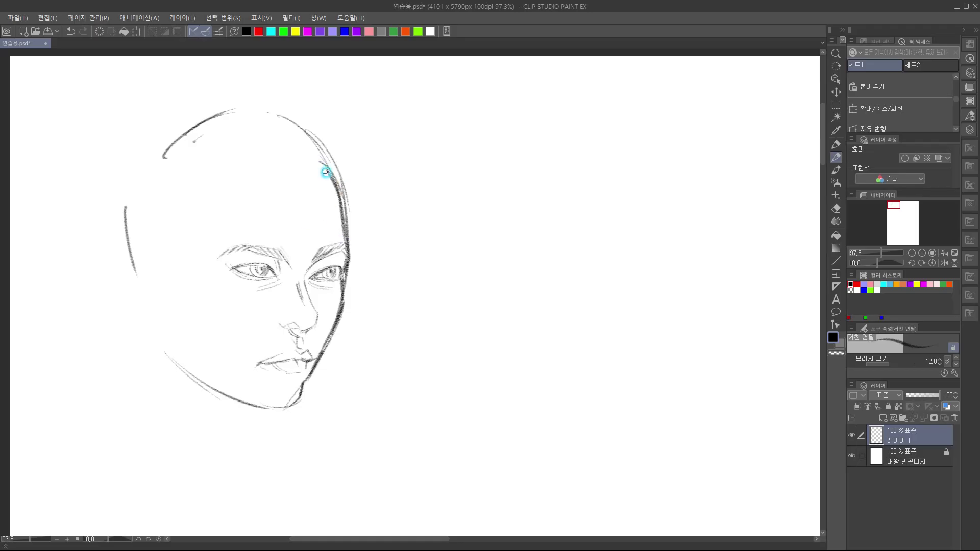
# Draw the parted hairline and long front strands sweeping down the near side of the face to the jaw
pyautogui.moveTo(323, 159)
pyautogui.mouseDown()
pyautogui.moveTo(295, 181)
pyautogui.moveTo(268, 177)
pyautogui.moveTo(241, 220)
pyautogui.moveTo(223, 313)
pyautogui.mouseUp()
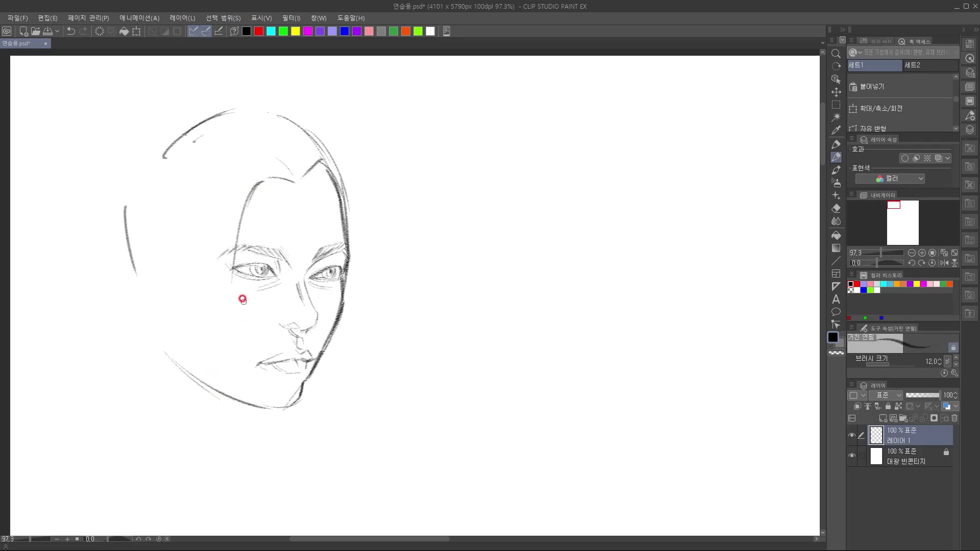
pyautogui.moveTo(223, 305); pyautogui.dragTo(191, 352)
pyautogui.moveTo(257, 154)
pyautogui.mouseDown()
pyautogui.moveTo(205, 179)
pyautogui.moveTo(231, 160)
pyautogui.moveTo(164, 274)
pyautogui.mouseUp()
pyautogui.moveTo(190, 230)
pyautogui.mouseDown()
pyautogui.moveTo(82, 306)
pyautogui.moveTo(192, 232)
pyautogui.moveTo(167, 336)
pyautogui.mouseUp()
pyautogui.moveTo(168, 330)
pyautogui.mouseDown()
pyautogui.moveTo(193, 267)
pyautogui.moveTo(176, 322)
pyautogui.moveTo(143, 356)
pyautogui.mouseUp()
pyautogui.moveTo(153, 355); pyautogui.dragTo(216, 297)
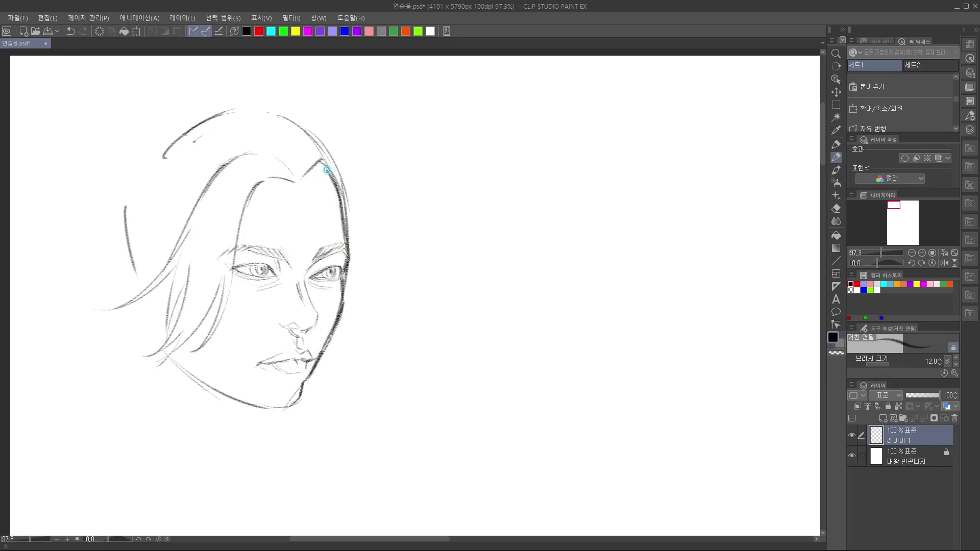
# Add long curved hair strands falling from the temple along the far side of the face
pyautogui.moveTo(318, 162); pyautogui.dragTo(336, 192)
pyautogui.moveTo(346, 154)
pyautogui.mouseDown()
pyautogui.moveTo(358, 201)
pyautogui.moveTo(380, 219)
pyautogui.mouseUp()
pyautogui.moveTo(350, 185); pyautogui.dragTo(351, 219)
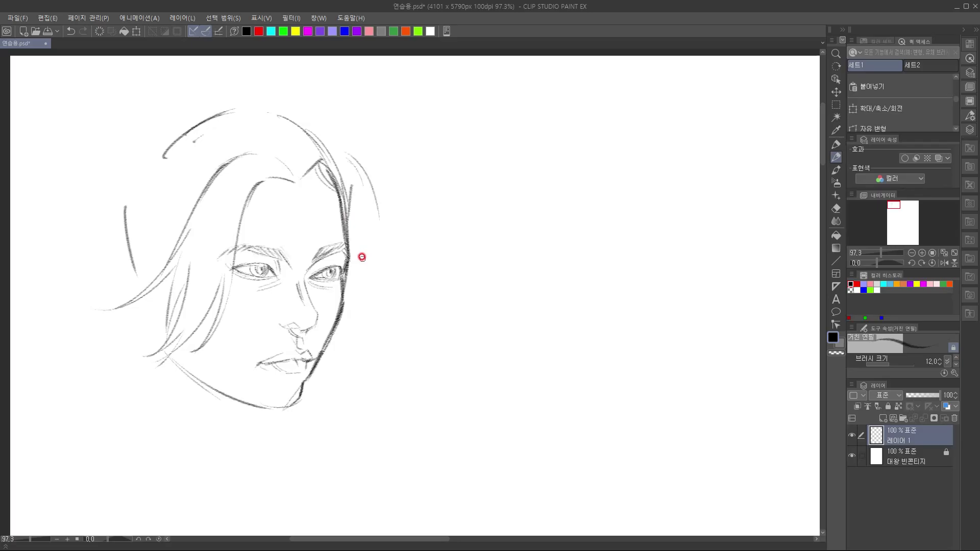
pyautogui.moveTo(350, 186); pyautogui.dragTo(363, 292)
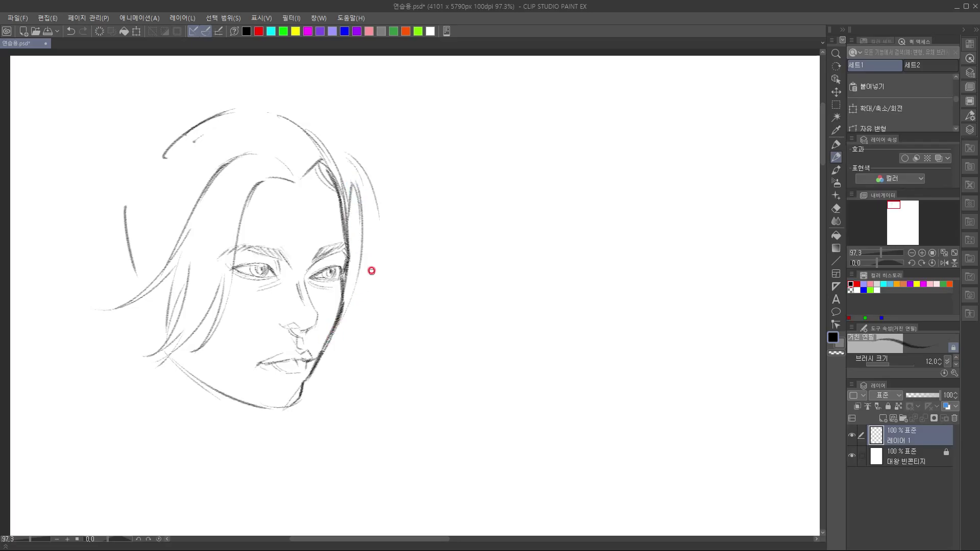
pyautogui.moveTo(360, 200); pyautogui.dragTo(339, 306)
pyautogui.moveTo(363, 211)
pyautogui.mouseDown()
pyautogui.moveTo(331, 326)
pyautogui.moveTo(334, 319)
pyautogui.mouseUp()
pyautogui.moveTo(366, 225); pyautogui.dragTo(368, 283)
pyautogui.moveTo(361, 206); pyautogui.dragTo(343, 345)
pyautogui.moveTo(375, 206); pyautogui.dragTo(354, 330)
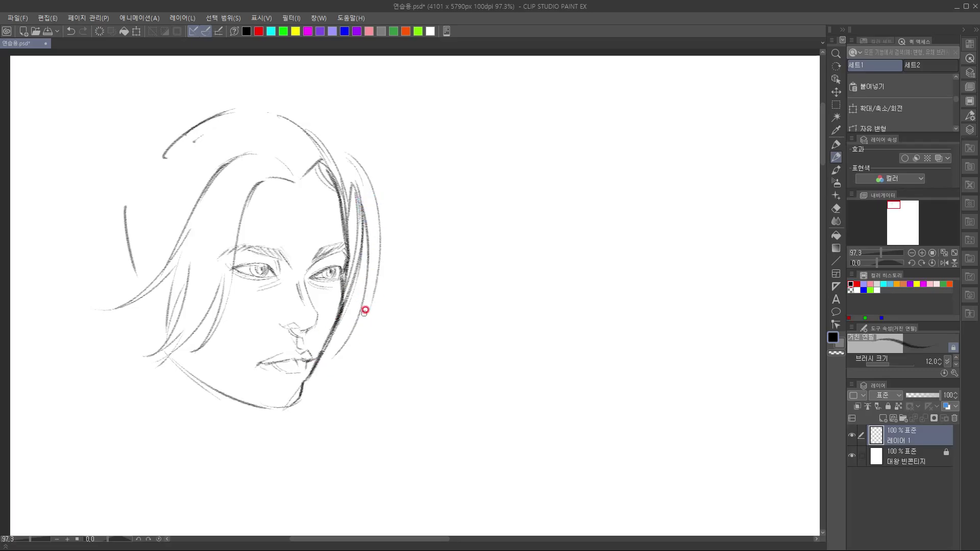
pyautogui.moveTo(368, 286); pyautogui.dragTo(332, 359)
# Sketch the outer contour of the ear behind the near-side hair strands
pyautogui.moveTo(371, 304); pyautogui.dragTo(412, 286)
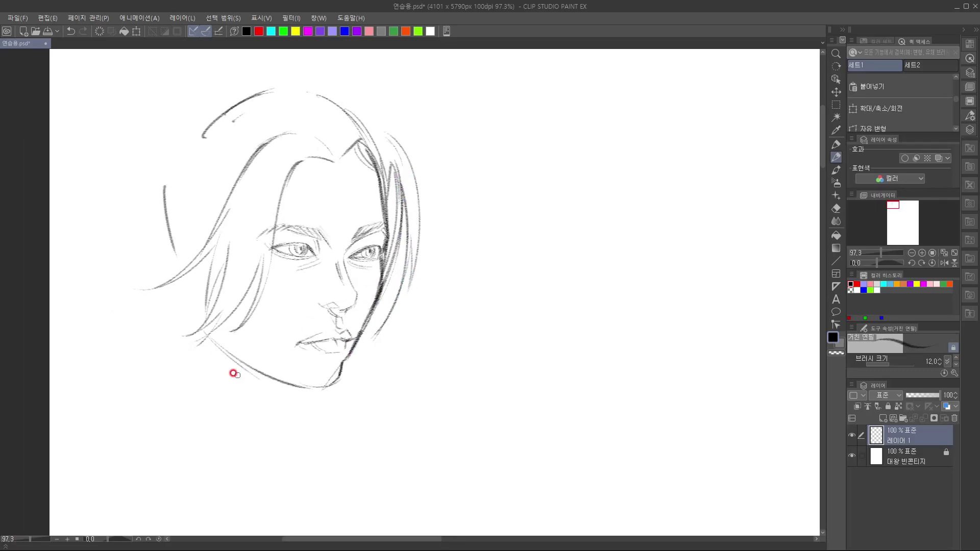
pyautogui.moveTo(167, 232)
pyautogui.mouseDown()
pyautogui.moveTo(196, 255)
pyautogui.moveTo(159, 246)
pyautogui.moveTo(157, 278)
pyautogui.moveTo(181, 301)
pyautogui.mouseUp()
pyautogui.moveTo(189, 311); pyautogui.dragTo(162, 284)
# Redraw the jawline from below the ear to the chin with darker strokes
pyautogui.moveTo(205, 313); pyautogui.dragTo(214, 338)
pyautogui.hotkey('ctrl', 'z')
pyautogui.moveTo(205, 314)
pyautogui.mouseDown()
pyautogui.moveTo(250, 359)
pyautogui.moveTo(224, 344)
pyautogui.moveTo(301, 384)
pyautogui.moveTo(334, 375)
pyautogui.mouseUp()
pyautogui.moveTo(228, 347)
pyautogui.mouseDown()
pyautogui.moveTo(299, 384)
pyautogui.moveTo(332, 386)
pyautogui.mouseUp()
pyautogui.moveTo(212, 321)
pyautogui.mouseDown()
pyautogui.moveTo(327, 395)
pyautogui.moveTo(320, 384)
pyautogui.moveTo(368, 332)
pyautogui.moveTo(362, 357)
pyautogui.moveTo(335, 382)
pyautogui.moveTo(315, 395)
pyautogui.moveTo(343, 363)
pyautogui.moveTo(310, 396)
pyautogui.moveTo(296, 382)
pyautogui.moveTo(318, 382)
pyautogui.moveTo(341, 361)
pyautogui.moveTo(310, 393)
pyautogui.moveTo(296, 380)
pyautogui.moveTo(318, 383)
pyautogui.moveTo(293, 381)
pyautogui.moveTo(339, 376)
pyautogui.mouseUp()
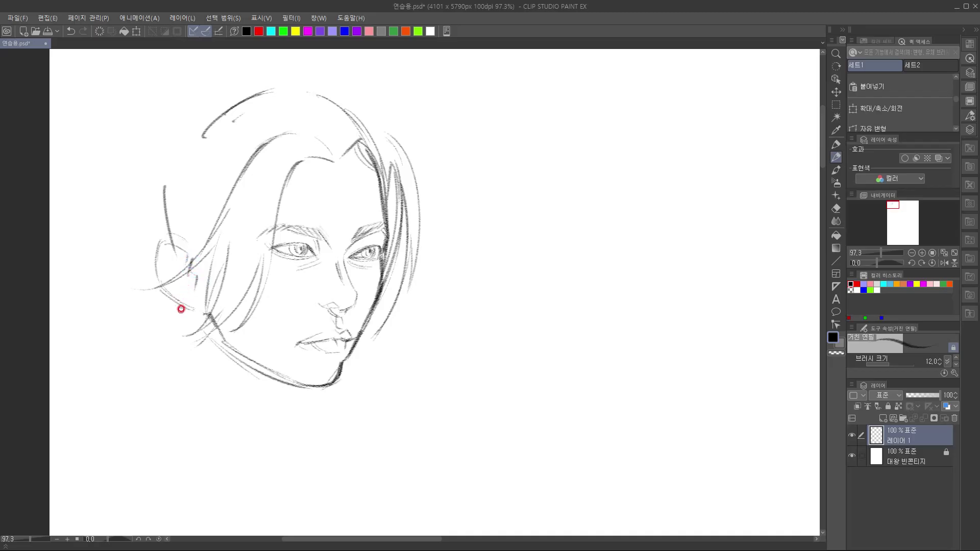
# Draw the inner folds and lobe of the ear, undoing the unwanted strokes
pyautogui.moveTo(171, 272)
pyautogui.mouseDown()
pyautogui.moveTo(190, 271)
pyautogui.moveTo(180, 267)
pyautogui.mouseUp()
pyautogui.moveTo(191, 264); pyautogui.dragTo(168, 258)
pyautogui.moveTo(171, 259)
pyautogui.mouseDown()
pyautogui.moveTo(168, 284)
pyautogui.moveTo(209, 314)
pyautogui.mouseUp()
pyautogui.hotkey('ctrl', 'z')
pyautogui.hotkey('ctrl', 'z')
pyautogui.hotkey('ctrl', 'z')
# Darken the pupils, irises and lash lines of both eyes
pyautogui.moveTo(413, 209); pyautogui.dragTo(416, 202)
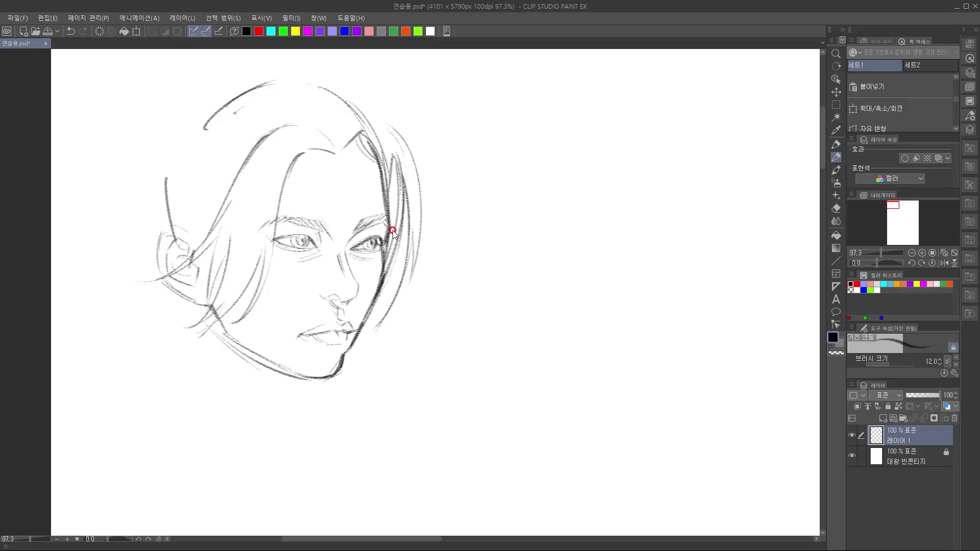
pyautogui.moveTo(352, 248); pyautogui.dragTo(378, 237)
pyautogui.moveTo(311, 238); pyautogui.dragTo(317, 240)
pyautogui.moveTo(315, 240); pyautogui.dragTo(313, 241)
pyautogui.moveTo(309, 236); pyautogui.dragTo(315, 241)
pyautogui.moveTo(405, 221); pyautogui.dragTo(417, 203)
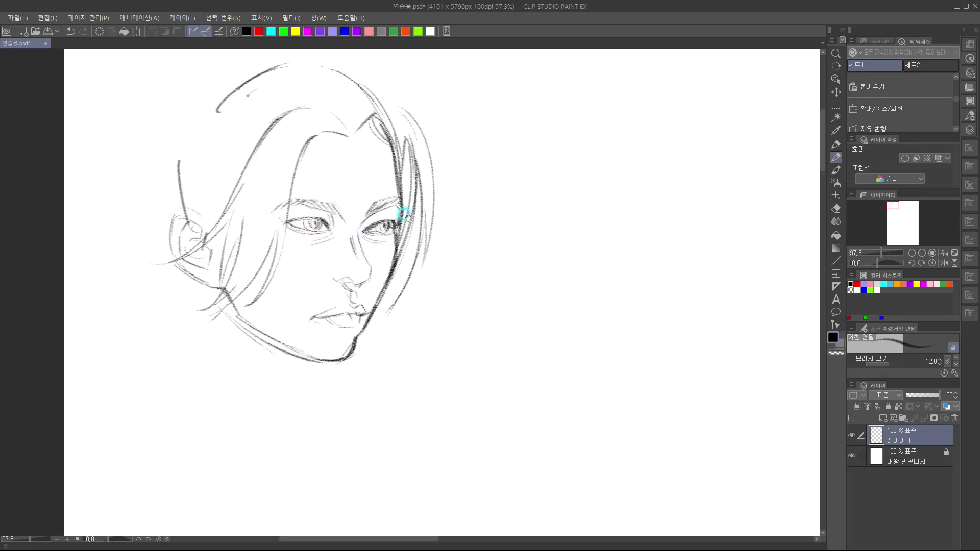
pyautogui.moveTo(371, 224)
pyautogui.mouseDown()
pyautogui.moveTo(391, 219)
pyautogui.moveTo(389, 233)
pyautogui.mouseUp()
# Thicken the jaw corner just below the ear
pyautogui.moveTo(416, 259)
pyautogui.mouseDown()
pyautogui.moveTo(437, 255)
pyautogui.moveTo(406, 213)
pyautogui.mouseUp()
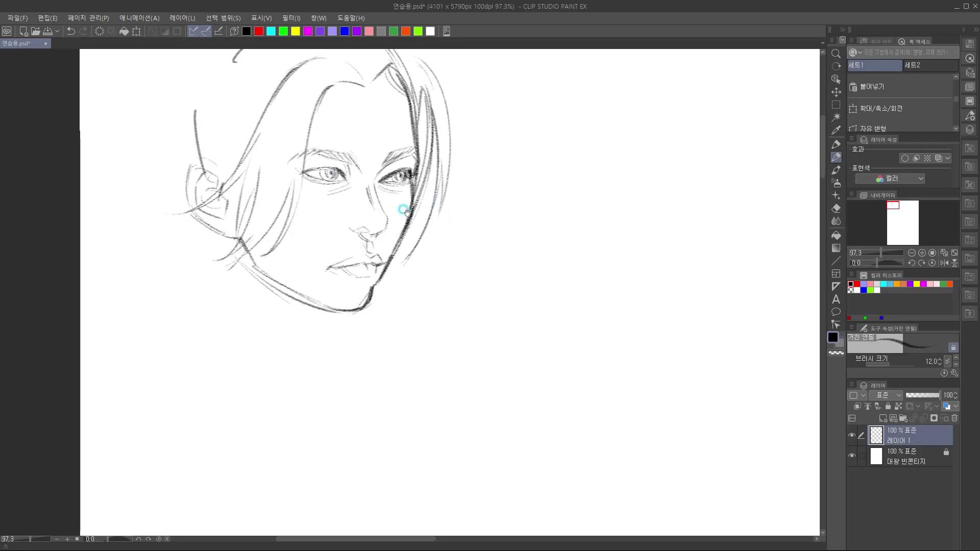
pyautogui.moveTo(242, 236); pyautogui.dragTo(257, 264)
pyautogui.moveTo(266, 304); pyautogui.dragTo(282, 354)
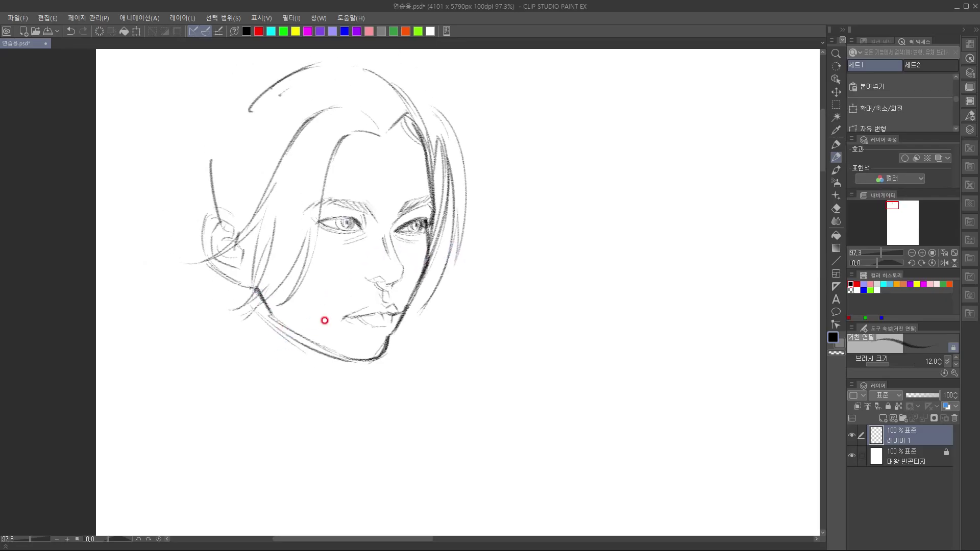
# Draw the back-of-head contour with loose strands behind the ear and a hair line sweeping back from the parting
pyautogui.moveTo(279, 209); pyautogui.dragTo(300, 213)
pyautogui.moveTo(237, 218); pyautogui.dragTo(229, 218)
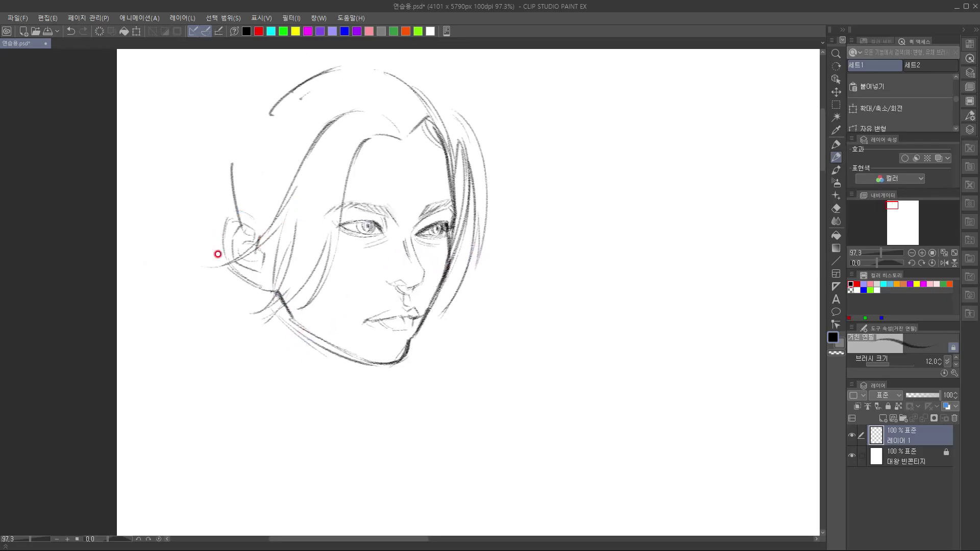
pyautogui.moveTo(199, 188)
pyautogui.mouseDown()
pyautogui.moveTo(242, 212)
pyautogui.moveTo(218, 203)
pyautogui.moveTo(204, 227)
pyautogui.mouseUp()
pyautogui.moveTo(194, 172); pyautogui.dragTo(229, 188)
pyautogui.moveTo(321, 210); pyautogui.dragTo(305, 247)
pyautogui.moveTo(358, 147)
pyautogui.mouseDown()
pyautogui.moveTo(319, 143)
pyautogui.moveTo(242, 209)
pyautogui.mouseUp()
pyautogui.moveTo(431, 189); pyautogui.dragTo(429, 194)
pyautogui.moveTo(242, 291); pyautogui.dragTo(241, 292)
pyautogui.moveTo(200, 206)
pyautogui.mouseDown()
pyautogui.moveTo(222, 277)
pyautogui.moveTo(197, 225)
pyautogui.moveTo(207, 266)
pyautogui.mouseUp()
pyautogui.moveTo(347, 163); pyautogui.dragTo(343, 208)
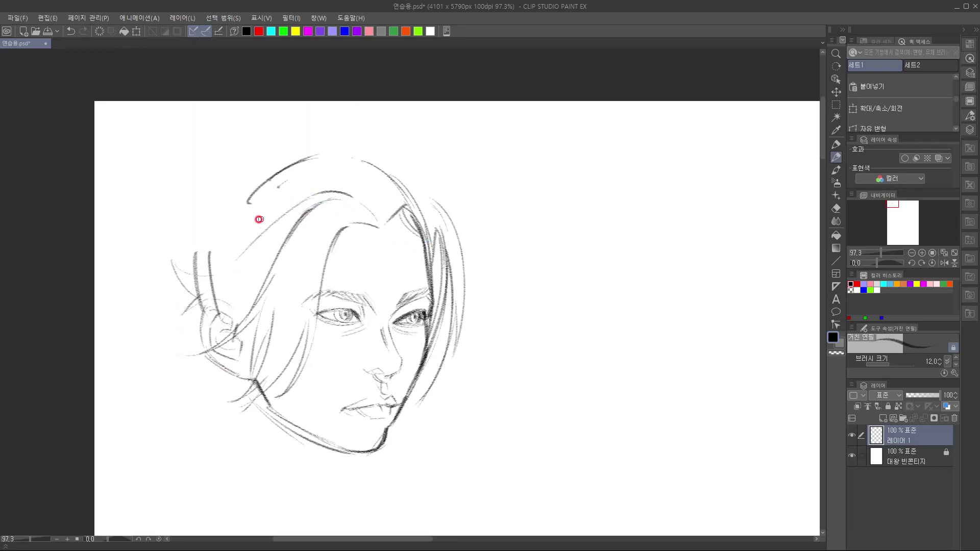
# Sketch the raised hair outline over the crown and short strands fanning out from the parting
pyautogui.moveTo(205, 226); pyautogui.dragTo(290, 156)
pyautogui.moveTo(369, 161)
pyautogui.mouseDown()
pyautogui.moveTo(378, 220)
pyautogui.moveTo(389, 207)
pyautogui.moveTo(376, 175)
pyautogui.moveTo(363, 218)
pyautogui.moveTo(366, 163)
pyautogui.moveTo(312, 162)
pyautogui.moveTo(323, 145)
pyautogui.moveTo(369, 139)
pyautogui.moveTo(378, 195)
pyautogui.moveTo(380, 177)
pyautogui.moveTo(366, 163)
pyautogui.moveTo(361, 188)
pyautogui.moveTo(373, 203)
pyautogui.moveTo(375, 173)
pyautogui.moveTo(381, 220)
pyautogui.mouseUp()
pyautogui.moveTo(383, 185); pyautogui.dragTo(387, 214)
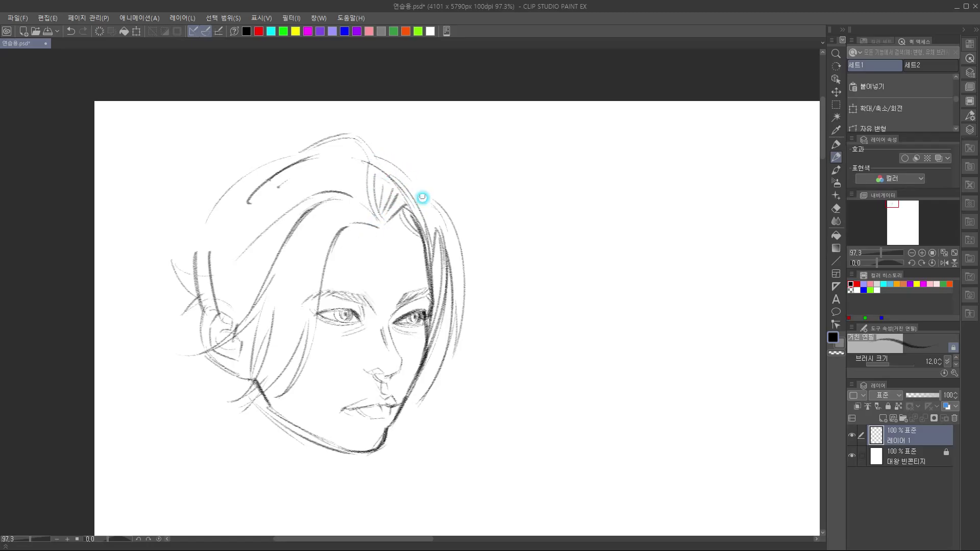
pyautogui.moveTo(382, 156); pyautogui.dragTo(406, 178)
# Add curved strands of swept-back hair across the near side of the crown
pyautogui.moveTo(411, 224); pyautogui.dragTo(427, 220)
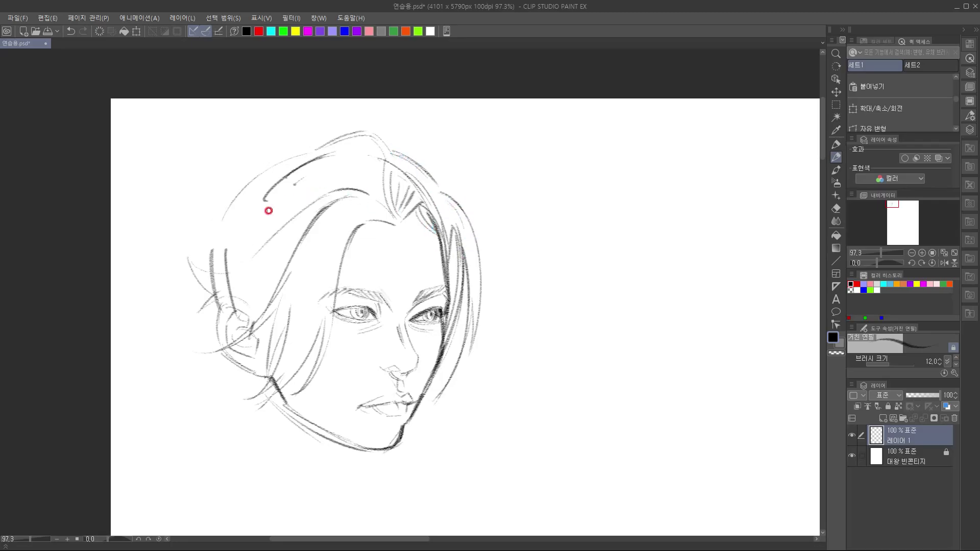
pyautogui.moveTo(247, 203); pyautogui.dragTo(284, 226)
pyautogui.moveTo(260, 190); pyautogui.dragTo(301, 218)
pyautogui.moveTo(295, 183)
pyautogui.mouseDown()
pyautogui.moveTo(255, 198)
pyautogui.moveTo(317, 164)
pyautogui.moveTo(304, 193)
pyautogui.moveTo(270, 183)
pyautogui.moveTo(312, 208)
pyautogui.moveTo(286, 179)
pyautogui.moveTo(316, 211)
pyautogui.mouseUp()
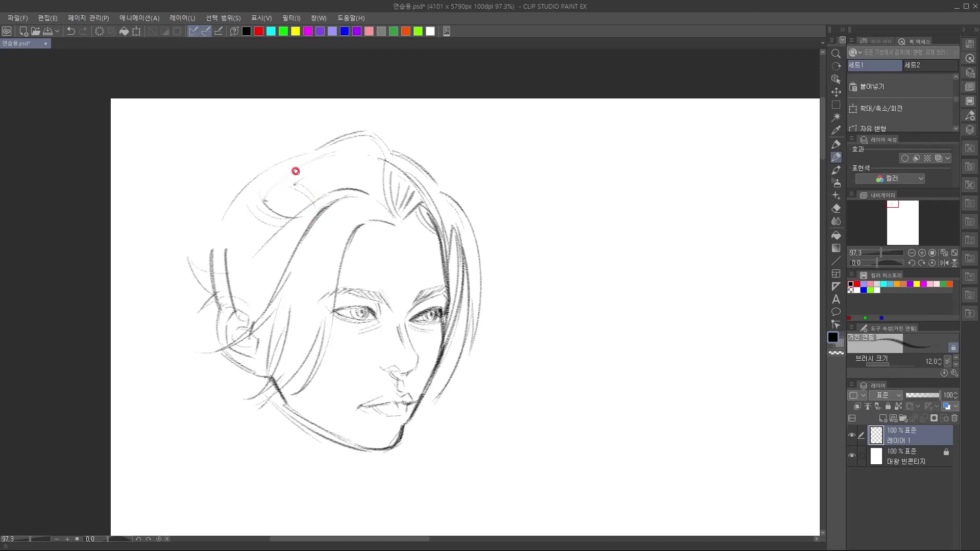
pyautogui.moveTo(312, 161)
pyautogui.mouseDown()
pyautogui.moveTo(368, 183)
pyautogui.moveTo(389, 169)
pyautogui.moveTo(339, 178)
pyautogui.moveTo(348, 192)
pyautogui.moveTo(371, 189)
pyautogui.moveTo(252, 171)
pyautogui.moveTo(346, 167)
pyautogui.moveTo(368, 196)
pyautogui.mouseUp()
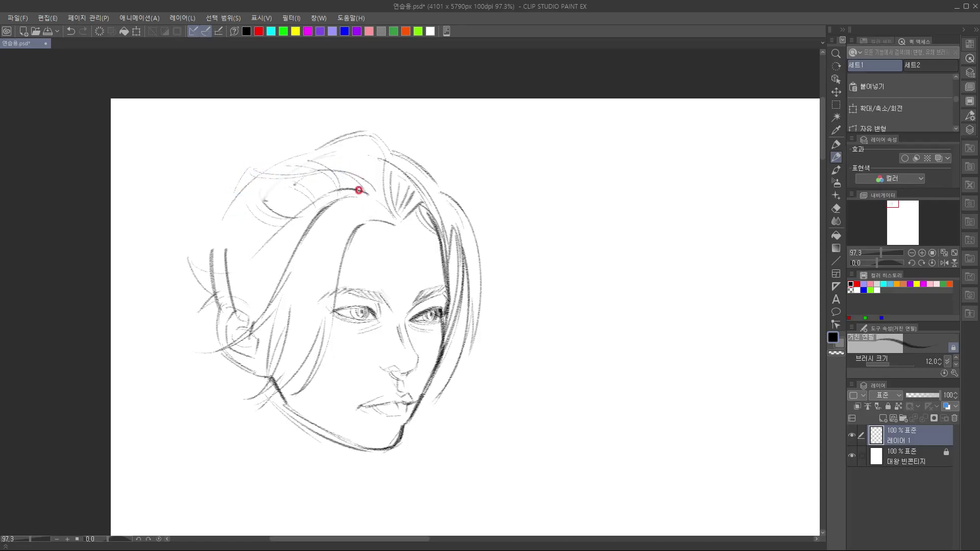
# Add strands flowing back from the parting and darken the hair's outer contour over the crown
pyautogui.moveTo(353, 146); pyautogui.dragTo(382, 196)
pyautogui.moveTo(366, 153)
pyautogui.mouseDown()
pyautogui.moveTo(394, 216)
pyautogui.moveTo(273, 166)
pyautogui.mouseUp()
pyautogui.moveTo(328, 138); pyautogui.dragTo(247, 172)
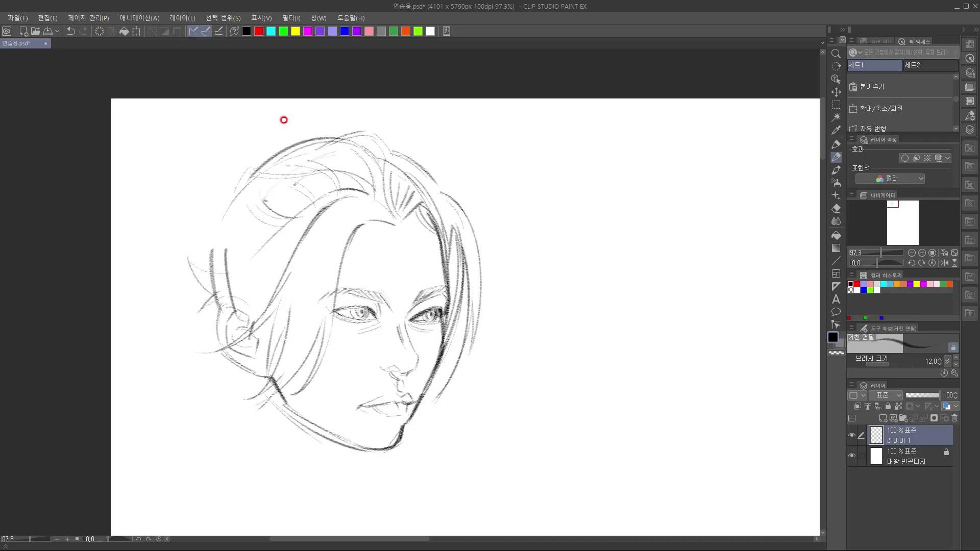
pyautogui.moveTo(249, 167); pyautogui.dragTo(230, 196)
# Draw the rear hair contour with layered curved strands, and darken the loose wisps behind the ear
pyautogui.moveTo(318, 174); pyautogui.dragTo(321, 167)
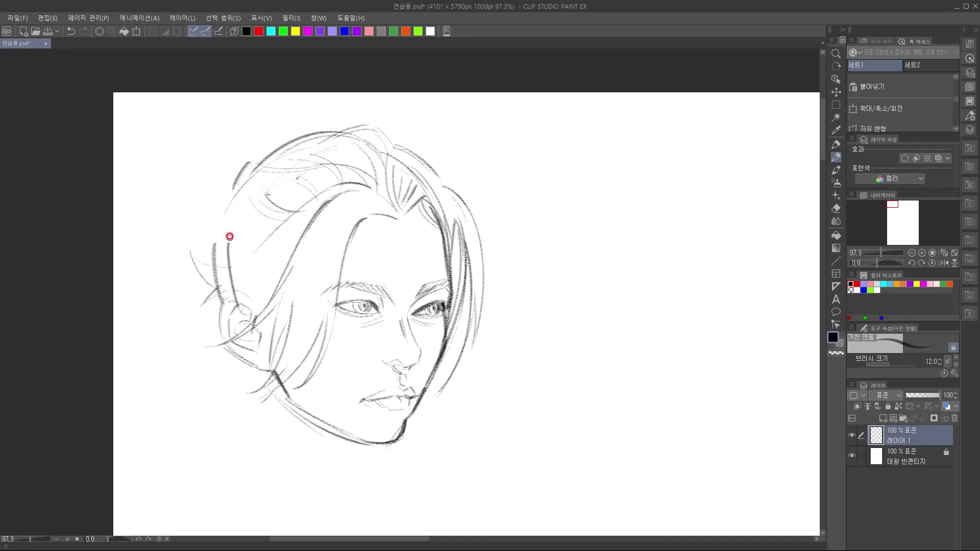
pyautogui.moveTo(259, 175)
pyautogui.mouseDown()
pyautogui.moveTo(217, 236)
pyautogui.moveTo(217, 276)
pyautogui.mouseUp()
pyautogui.moveTo(223, 215)
pyautogui.mouseDown()
pyautogui.moveTo(235, 256)
pyautogui.moveTo(247, 258)
pyautogui.mouseUp()
pyautogui.moveTo(225, 211); pyautogui.dragTo(240, 254)
pyautogui.moveTo(236, 203)
pyautogui.mouseDown()
pyautogui.moveTo(248, 253)
pyautogui.moveTo(286, 220)
pyautogui.mouseUp()
pyautogui.moveTo(263, 176); pyautogui.dragTo(297, 210)
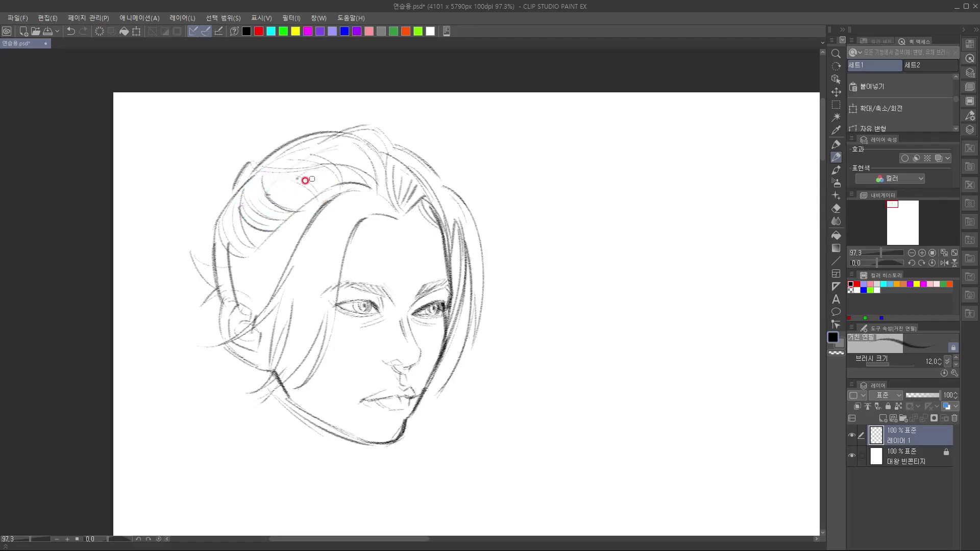
pyautogui.moveTo(218, 232); pyautogui.dragTo(221, 291)
pyautogui.moveTo(193, 259)
pyautogui.mouseDown()
pyautogui.moveTo(235, 268)
pyautogui.moveTo(196, 313)
pyautogui.moveTo(275, 320)
pyautogui.mouseUp()
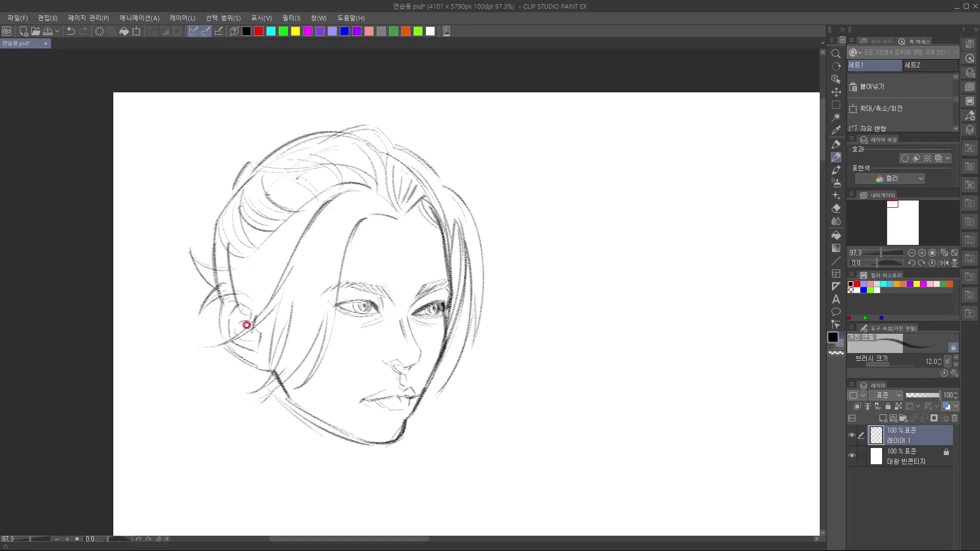
# Sketch the ponytail's arched upper contour sweeping back from the rear of the head, with a stray wisp at its root
pyautogui.moveTo(242, 297)
pyautogui.mouseDown()
pyautogui.moveTo(223, 297)
pyautogui.moveTo(267, 297)
pyautogui.moveTo(257, 317)
pyautogui.mouseUp()
pyautogui.moveTo(338, 251); pyautogui.dragTo(346, 251)
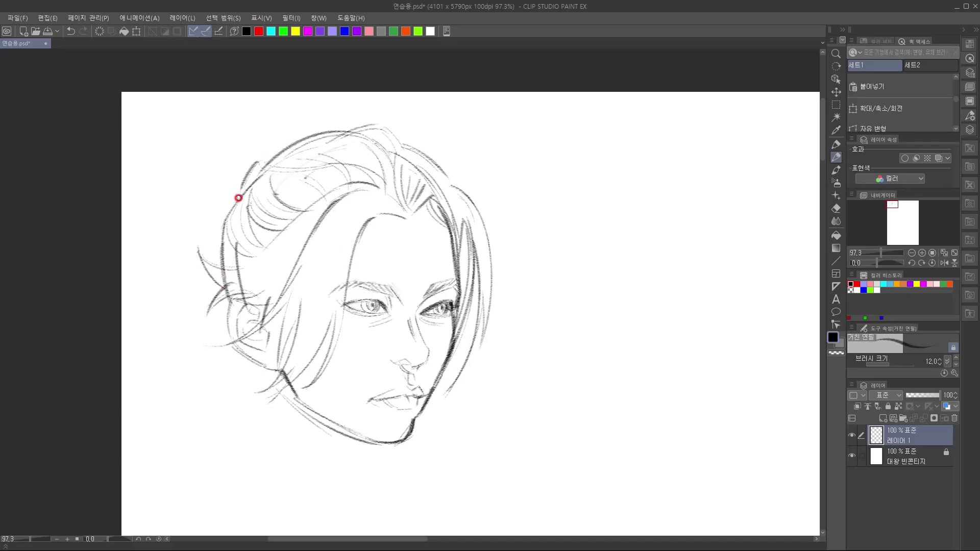
pyautogui.moveTo(219, 219); pyautogui.dragTo(267, 169)
pyautogui.moveTo(228, 110)
pyautogui.mouseDown()
pyautogui.moveTo(253, 152)
pyautogui.moveTo(190, 140)
pyautogui.mouseUp()
pyautogui.moveTo(242, 157); pyautogui.dragTo(132, 167)
pyautogui.moveTo(190, 159); pyautogui.dragTo(105, 225)
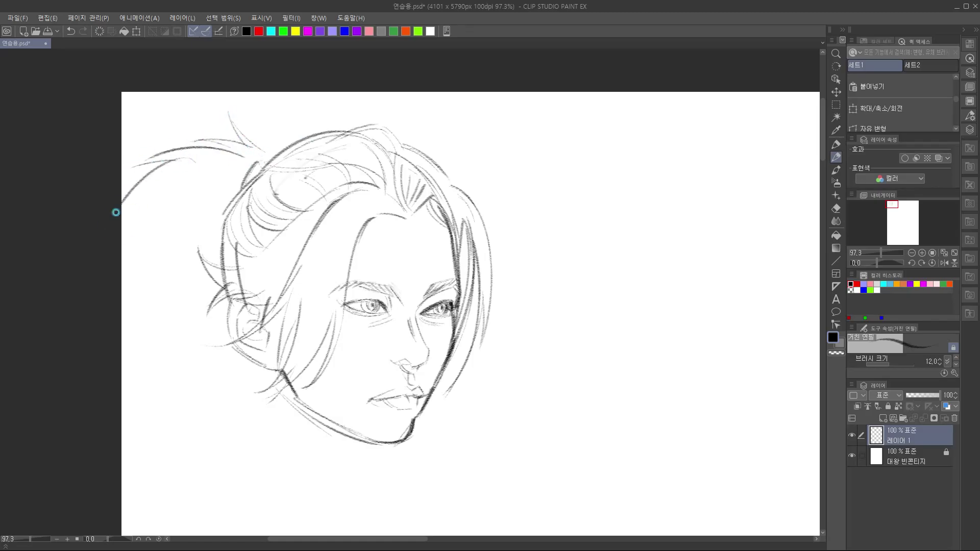
pyautogui.moveTo(143, 194)
pyautogui.mouseDown()
pyautogui.moveTo(118, 217)
pyautogui.moveTo(116, 247)
pyautogui.moveTo(142, 230)
pyautogui.moveTo(131, 280)
pyautogui.moveTo(171, 223)
pyautogui.moveTo(164, 278)
pyautogui.moveTo(202, 200)
pyautogui.moveTo(237, 179)
pyautogui.mouseUp()
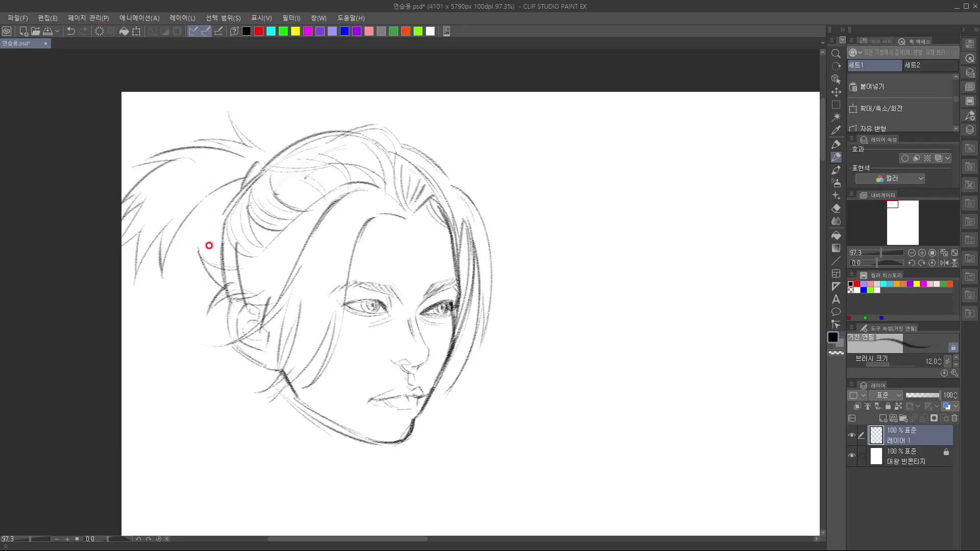
# Draw the ponytail's underside as layered pointed strands reaching down behind the ear, and darken the overlapping tips
pyautogui.moveTo(225, 185); pyautogui.dragTo(180, 252)
pyautogui.moveTo(215, 202)
pyautogui.mouseDown()
pyautogui.moveTo(143, 263)
pyautogui.moveTo(187, 247)
pyautogui.mouseUp()
pyautogui.moveTo(170, 285)
pyautogui.mouseDown()
pyautogui.moveTo(200, 236)
pyautogui.moveTo(179, 294)
pyautogui.moveTo(194, 250)
pyautogui.moveTo(153, 301)
pyautogui.mouseUp()
pyautogui.moveTo(162, 300); pyautogui.dragTo(200, 262)
pyautogui.moveTo(199, 251); pyautogui.dragTo(210, 295)
pyautogui.moveTo(211, 294)
pyautogui.mouseDown()
pyautogui.moveTo(221, 251)
pyautogui.moveTo(176, 285)
pyautogui.mouseUp()
pyautogui.moveTo(187, 245); pyautogui.dragTo(173, 276)
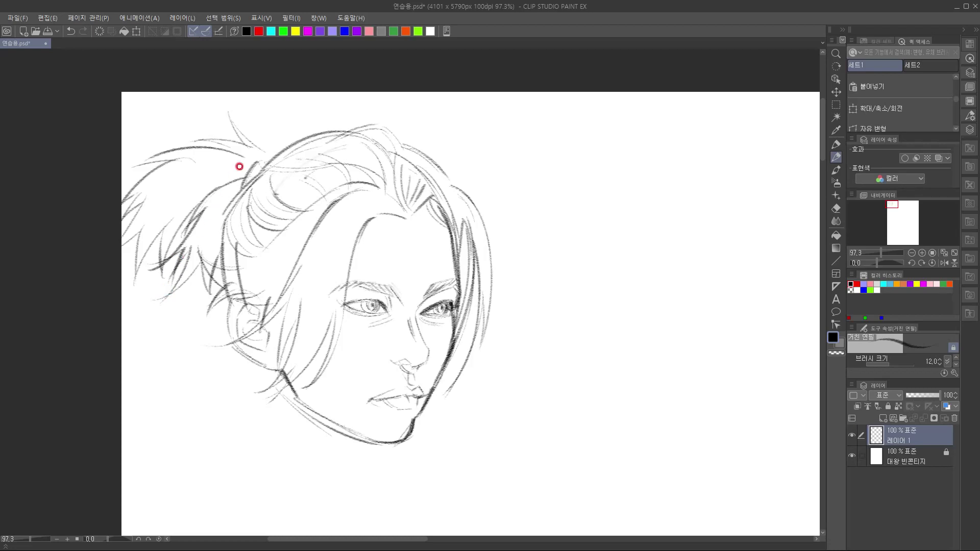
# Darken the wisp at the ponytail's root and reinforce the hair contour over the far side of the crown
pyautogui.moveTo(284, 257); pyautogui.dragTo(291, 238)
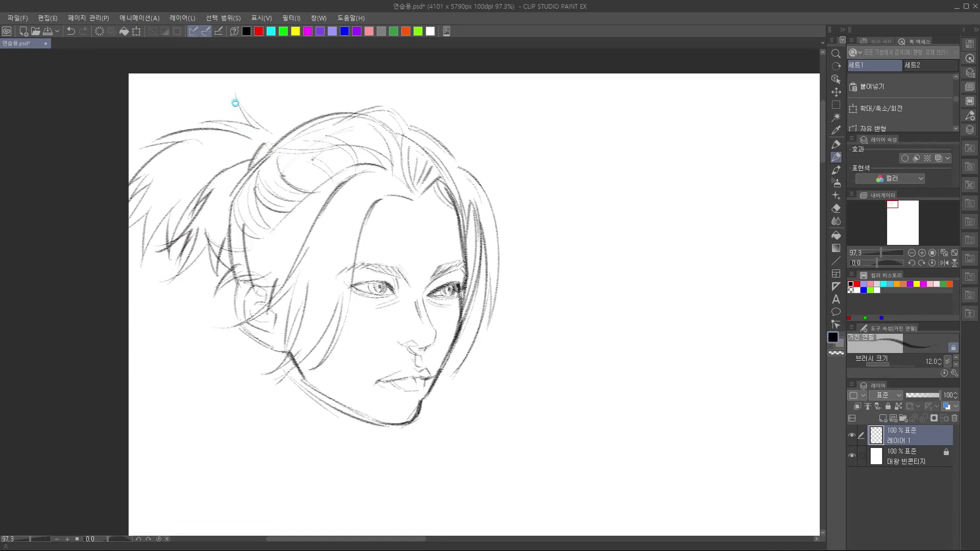
pyautogui.moveTo(238, 105); pyautogui.dragTo(282, 140)
pyautogui.moveTo(375, 96); pyautogui.dragTo(302, 92)
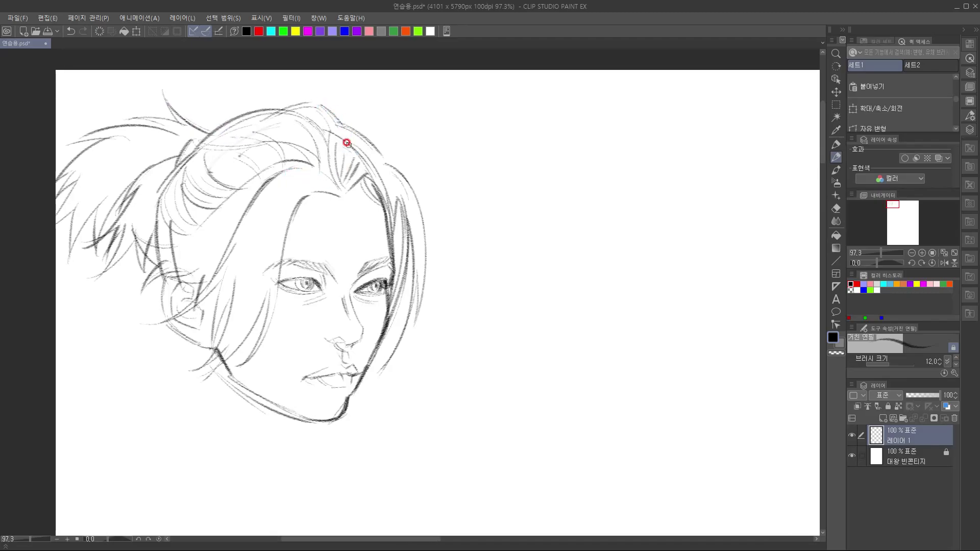
pyautogui.moveTo(347, 128); pyautogui.dragTo(383, 160)
pyautogui.moveTo(410, 214); pyautogui.dragTo(428, 159)
pyautogui.moveTo(244, 234); pyautogui.dragTo(262, 212)
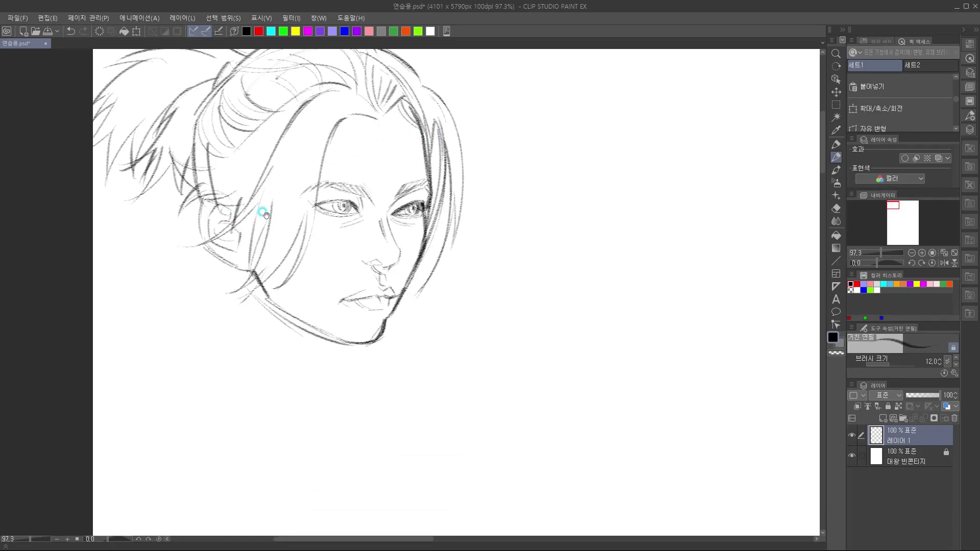
# Draw loose tapered strands hanging behind the ear below the ponytail
pyautogui.moveTo(194, 132)
pyautogui.mouseDown()
pyautogui.moveTo(201, 197)
pyautogui.moveTo(174, 285)
pyautogui.moveTo(190, 236)
pyautogui.moveTo(153, 313)
pyautogui.mouseUp()
pyautogui.moveTo(186, 274); pyautogui.dragTo(142, 313)
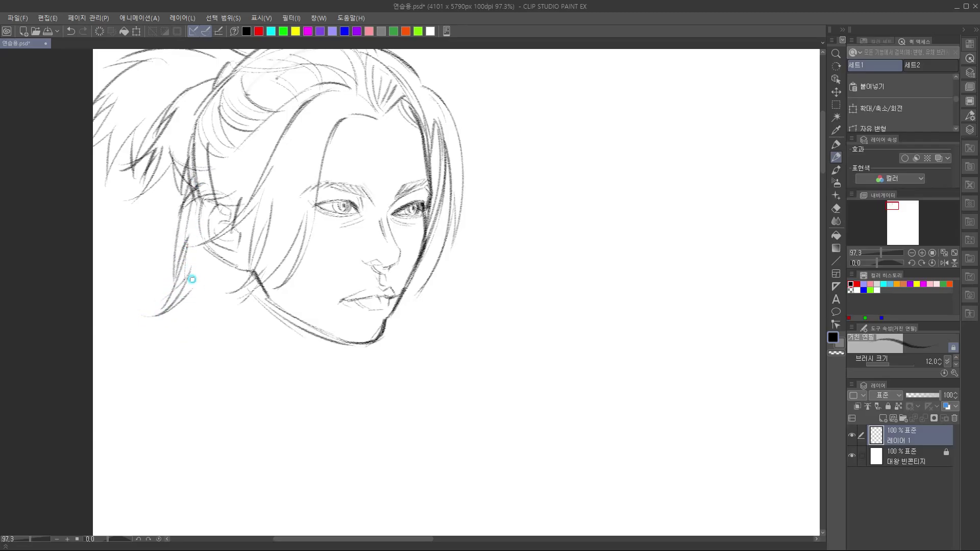
pyautogui.moveTo(189, 271); pyautogui.dragTo(195, 345)
pyautogui.moveTo(190, 294); pyautogui.dragTo(200, 331)
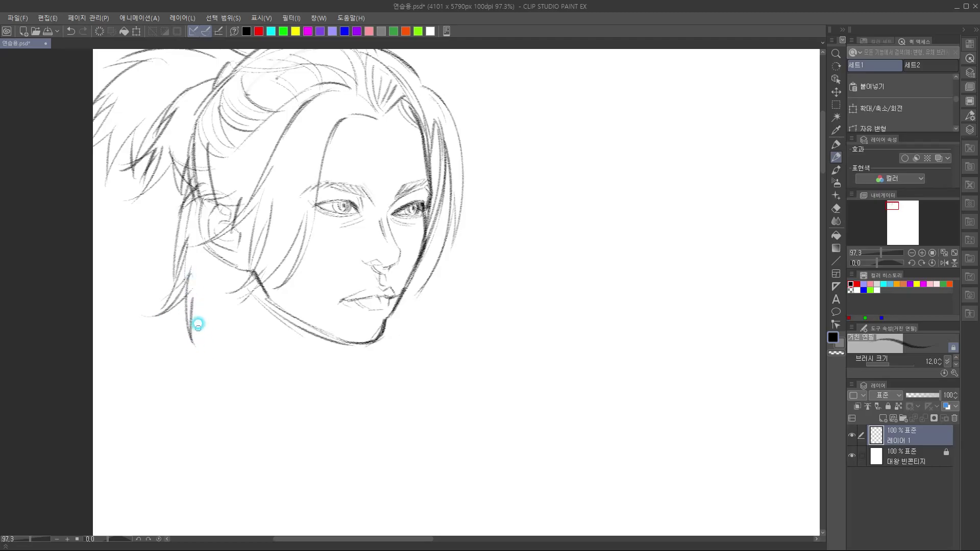
# Sketch the near side of the neck below the ear, with the nape line sloping out into the shoulder
pyautogui.scroll(-3, 245, 363)
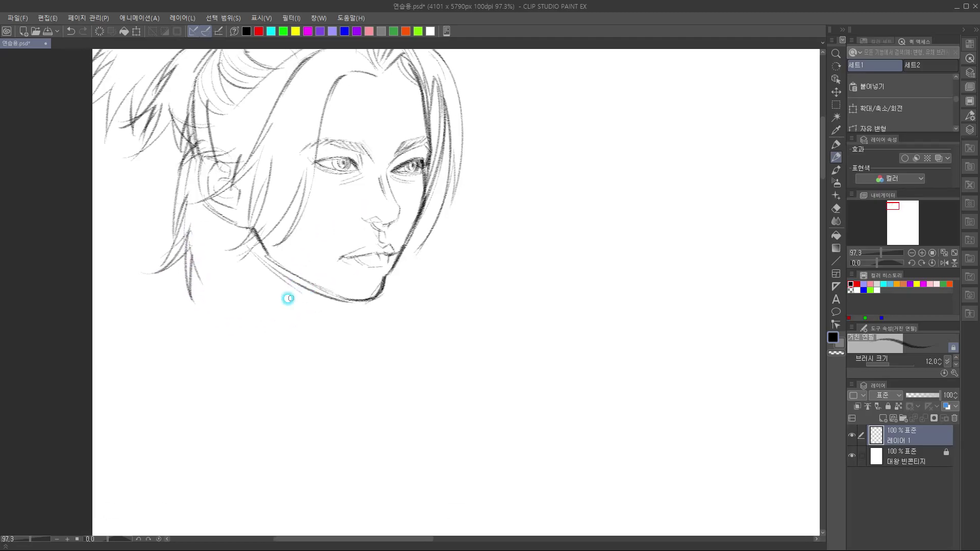
pyautogui.moveTo(247, 228); pyautogui.dragTo(233, 350)
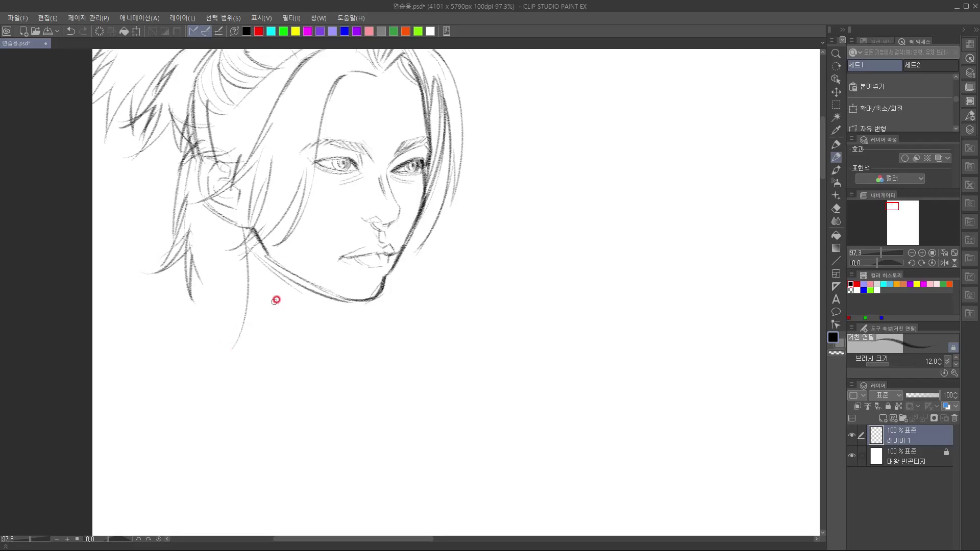
pyautogui.moveTo(235, 224)
pyautogui.mouseDown()
pyautogui.moveTo(241, 250)
pyautogui.moveTo(207, 312)
pyautogui.mouseUp()
pyautogui.moveTo(311, 301); pyautogui.dragTo(325, 288)
pyautogui.moveTo(249, 237)
pyautogui.mouseDown()
pyautogui.moveTo(221, 301)
pyautogui.moveTo(165, 337)
pyautogui.mouseUp()
pyautogui.moveTo(350, 330)
pyautogui.mouseDown()
pyautogui.moveTo(330, 307)
pyautogui.moveTo(345, 304)
pyautogui.moveTo(309, 298)
pyautogui.mouseUp()
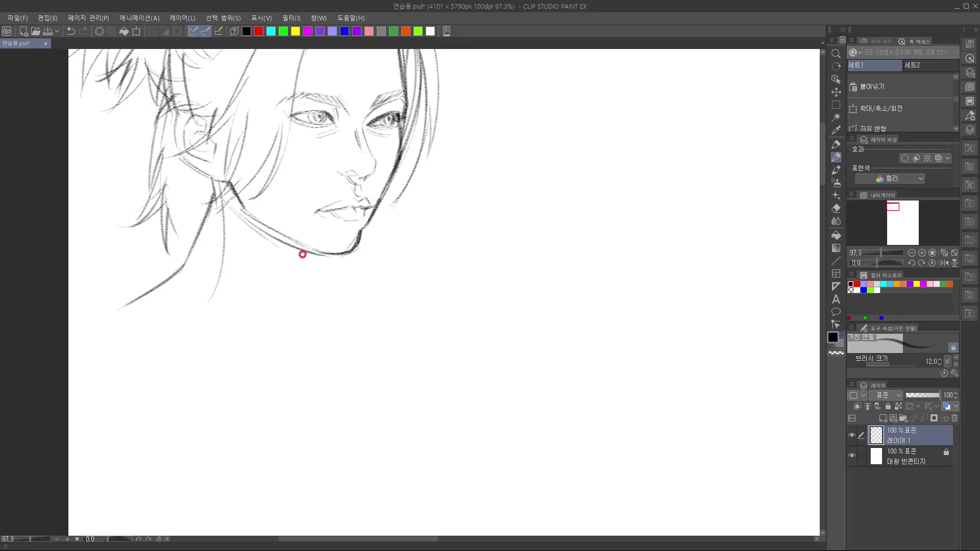
# Clean up the doubled jawline into a single contour and draw the front line of the throat below the chin
pyautogui.moveTo(238, 219); pyautogui.dragTo(316, 261)
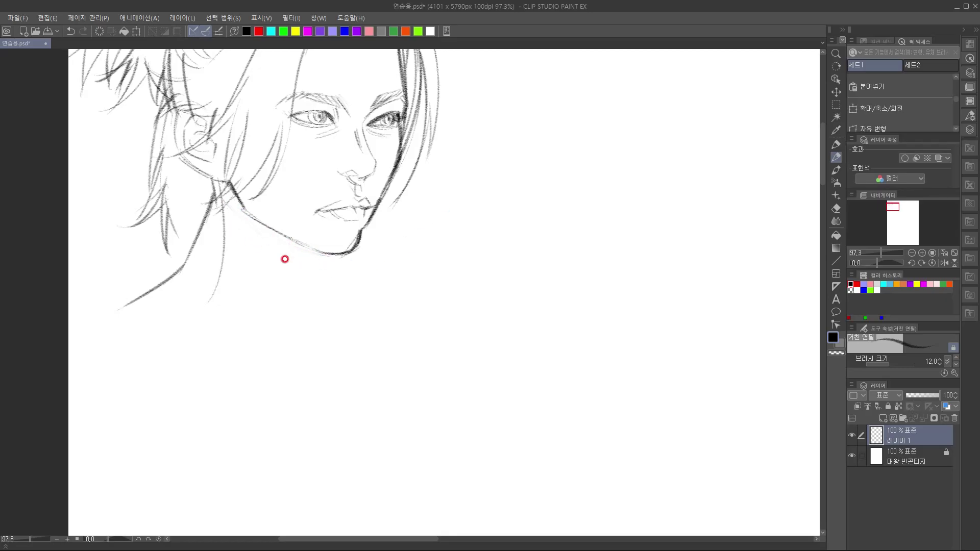
pyautogui.moveTo(262, 225)
pyautogui.mouseDown()
pyautogui.moveTo(323, 251)
pyautogui.moveTo(356, 249)
pyautogui.moveTo(332, 264)
pyautogui.moveTo(352, 241)
pyautogui.moveTo(332, 258)
pyautogui.mouseUp()
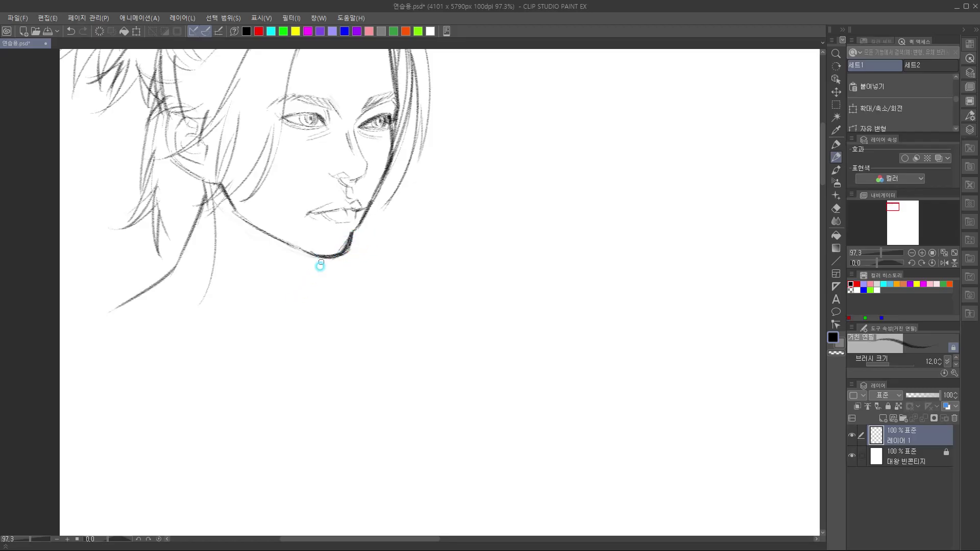
pyautogui.moveTo(320, 257)
pyautogui.mouseDown()
pyautogui.moveTo(306, 310)
pyautogui.moveTo(312, 368)
pyautogui.mouseUp()
pyautogui.moveTo(320, 258); pyautogui.dragTo(301, 335)
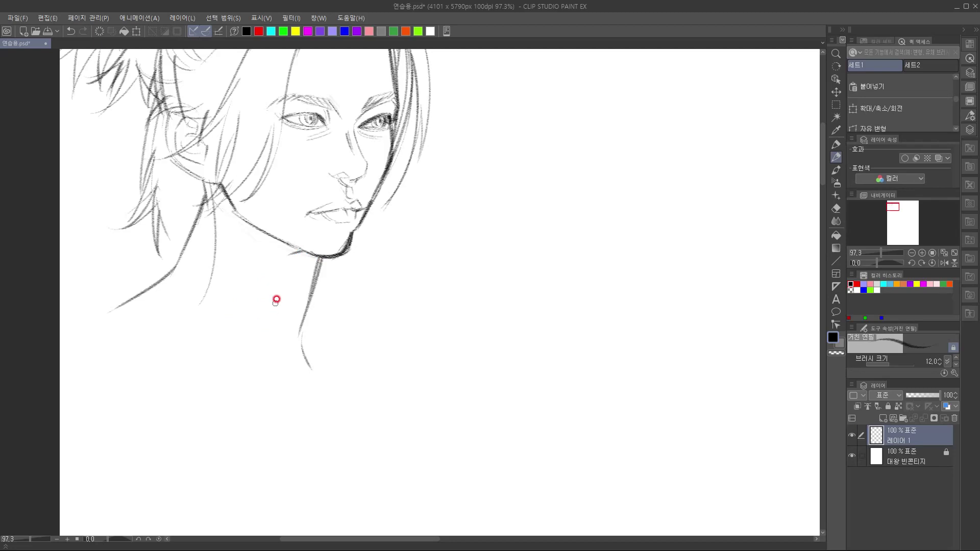
# Add curved shadow lines beneath the jaw and short inner lines along the neck
pyautogui.moveTo(212, 186); pyautogui.dragTo(255, 247)
pyautogui.moveTo(223, 215); pyautogui.dragTo(285, 264)
pyautogui.moveTo(230, 219); pyautogui.dragTo(284, 265)
pyautogui.moveTo(229, 216); pyautogui.dragTo(290, 253)
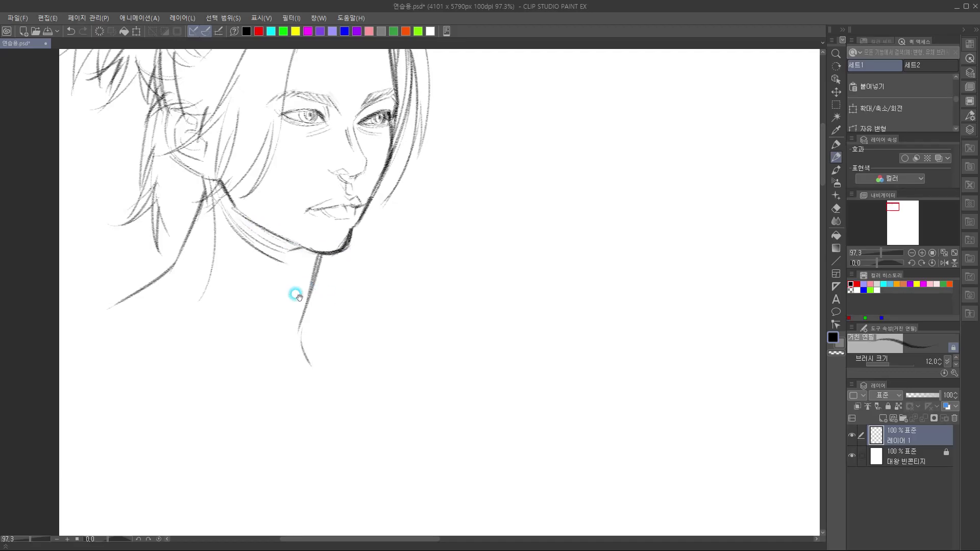
pyautogui.moveTo(304, 261); pyautogui.dragTo(288, 303)
pyautogui.scroll(2, 286, 327)
pyautogui.moveTo(237, 282); pyautogui.dragTo(239, 313)
pyautogui.moveTo(305, 338); pyautogui.dragTo(383, 339)
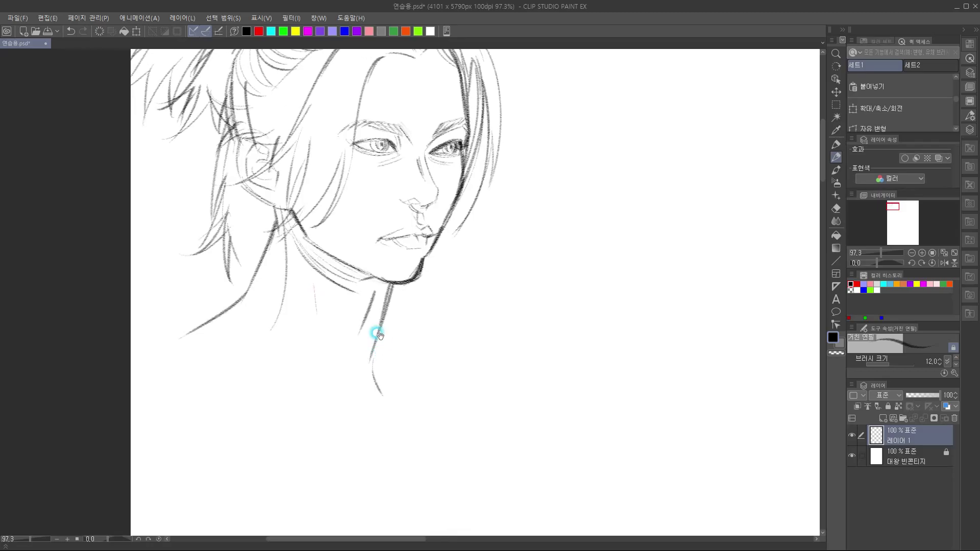
# Layer dark strands down the nape below the ear and reinforce the line from neck to shoulder
pyautogui.moveTo(268, 203); pyautogui.dragTo(274, 242)
pyautogui.moveTo(266, 204); pyautogui.dragTo(271, 232)
pyautogui.moveTo(263, 202); pyautogui.dragTo(274, 258)
pyautogui.moveTo(265, 214)
pyautogui.mouseDown()
pyautogui.moveTo(233, 300)
pyautogui.moveTo(338, 289)
pyautogui.moveTo(272, 299)
pyautogui.mouseUp()
pyautogui.moveTo(303, 200)
pyautogui.mouseDown()
pyautogui.moveTo(272, 272)
pyautogui.moveTo(194, 319)
pyautogui.mouseUp()
pyautogui.moveTo(332, 334); pyautogui.dragTo(264, 353)
pyautogui.moveTo(163, 324)
pyautogui.mouseDown()
pyautogui.moveTo(223, 291)
pyautogui.moveTo(204, 286)
pyautogui.moveTo(219, 258)
pyautogui.moveTo(190, 313)
pyautogui.moveTo(169, 323)
pyautogui.mouseUp()
pyautogui.moveTo(256, 238)
pyautogui.mouseDown()
pyautogui.moveTo(249, 221)
pyautogui.moveTo(257, 276)
pyautogui.moveTo(215, 271)
pyautogui.mouseUp()
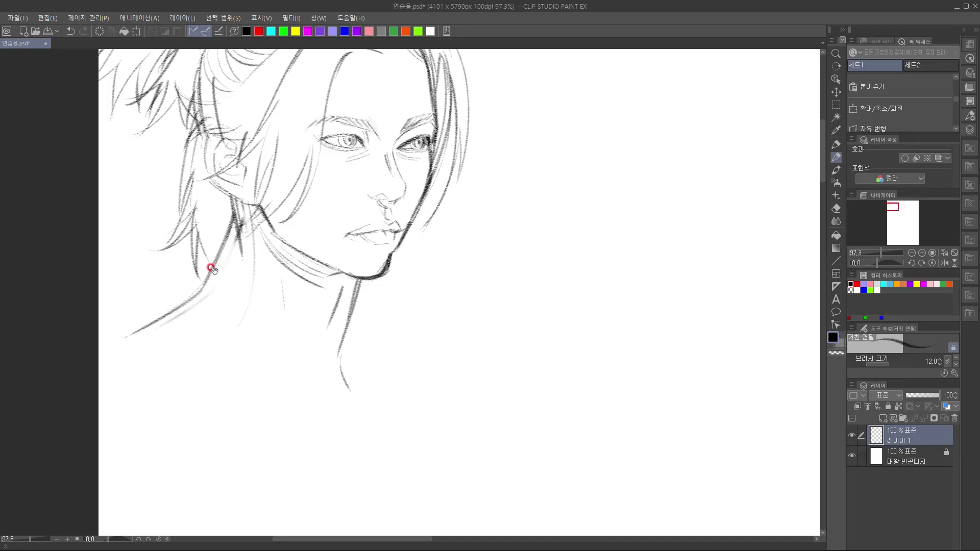
# Extend the hanging strands down the neck and add strands flicking outward above the near shoulder
pyautogui.scroll(-1, 213, 271)
pyautogui.moveTo(239, 185)
pyautogui.mouseDown()
pyautogui.moveTo(245, 257)
pyautogui.moveTo(237, 285)
pyautogui.mouseUp()
pyautogui.moveTo(237, 245)
pyautogui.mouseDown()
pyautogui.moveTo(237, 280)
pyautogui.moveTo(230, 274)
pyautogui.moveTo(245, 308)
pyautogui.moveTo(210, 280)
pyautogui.mouseUp()
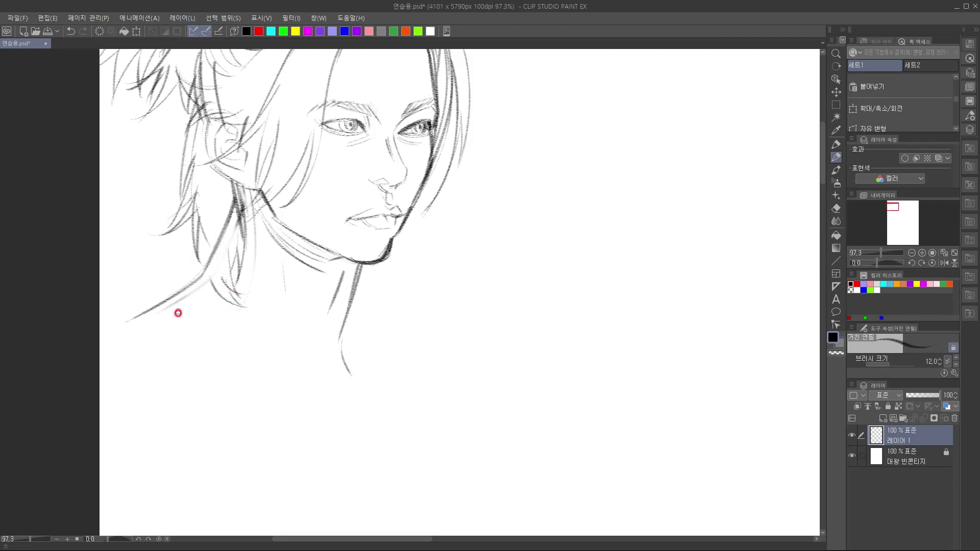
pyautogui.moveTo(203, 169)
pyautogui.mouseDown()
pyautogui.moveTo(210, 255)
pyautogui.moveTo(118, 262)
pyautogui.mouseUp()
pyautogui.moveTo(173, 281); pyautogui.dragTo(125, 291)
pyautogui.moveTo(199, 268); pyautogui.dragTo(139, 295)
pyautogui.moveTo(213, 269)
pyautogui.mouseDown()
pyautogui.moveTo(129, 312)
pyautogui.moveTo(188, 282)
pyautogui.mouseUp()
pyautogui.moveTo(302, 212); pyautogui.dragTo(324, 255)
# Darken and thicken the hair behind the ear with long overlapping downward strokes
pyautogui.moveTo(221, 110)
pyautogui.mouseDown()
pyautogui.moveTo(221, 156)
pyautogui.moveTo(224, 128)
pyautogui.moveTo(212, 110)
pyautogui.moveTo(226, 173)
pyautogui.moveTo(218, 144)
pyautogui.moveTo(207, 184)
pyautogui.mouseUp()
pyautogui.moveTo(206, 148); pyautogui.dragTo(198, 240)
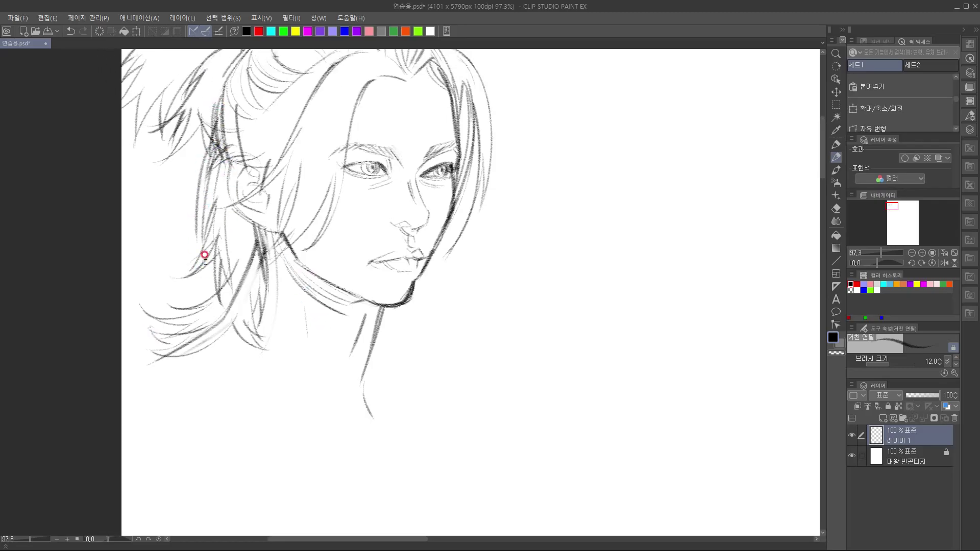
pyautogui.moveTo(214, 147)
pyautogui.mouseDown()
pyautogui.moveTo(197, 247)
pyautogui.moveTo(211, 215)
pyautogui.moveTo(174, 278)
pyautogui.moveTo(213, 237)
pyautogui.moveTo(185, 279)
pyautogui.moveTo(213, 254)
pyautogui.moveTo(215, 312)
pyautogui.mouseUp()
pyautogui.moveTo(214, 248); pyautogui.dragTo(224, 289)
pyautogui.moveTo(206, 148)
pyautogui.mouseDown()
pyautogui.moveTo(231, 241)
pyautogui.moveTo(187, 246)
pyautogui.moveTo(214, 247)
pyautogui.mouseUp()
pyautogui.moveTo(210, 169); pyautogui.dragTo(217, 206)
pyautogui.moveTo(211, 165); pyautogui.dragTo(221, 213)
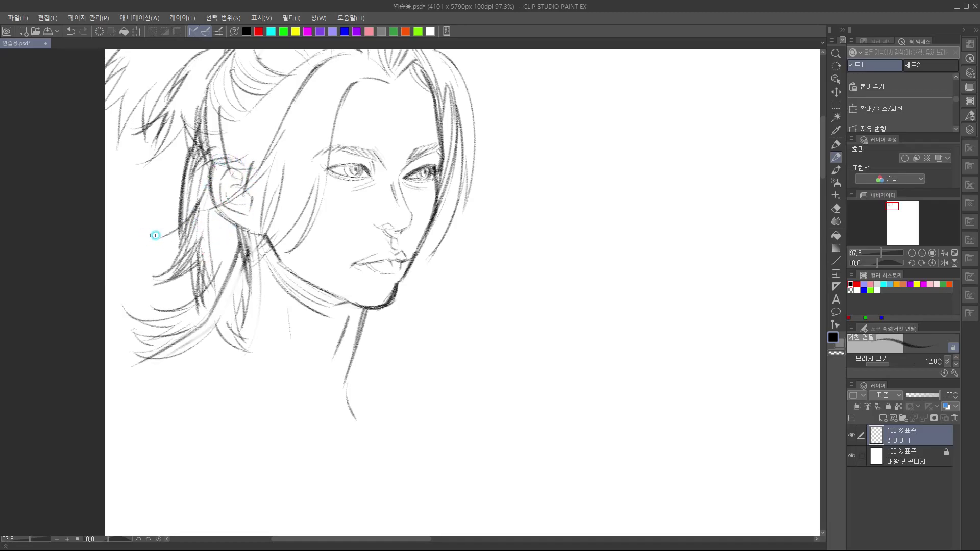
# Refine the facial features by darkening the far eye, redrawing the lips and defining the area below the lower lip
pyautogui.moveTo(320, 306); pyautogui.dragTo(242, 352)
pyautogui.moveTo(392, 276); pyautogui.dragTo(408, 253)
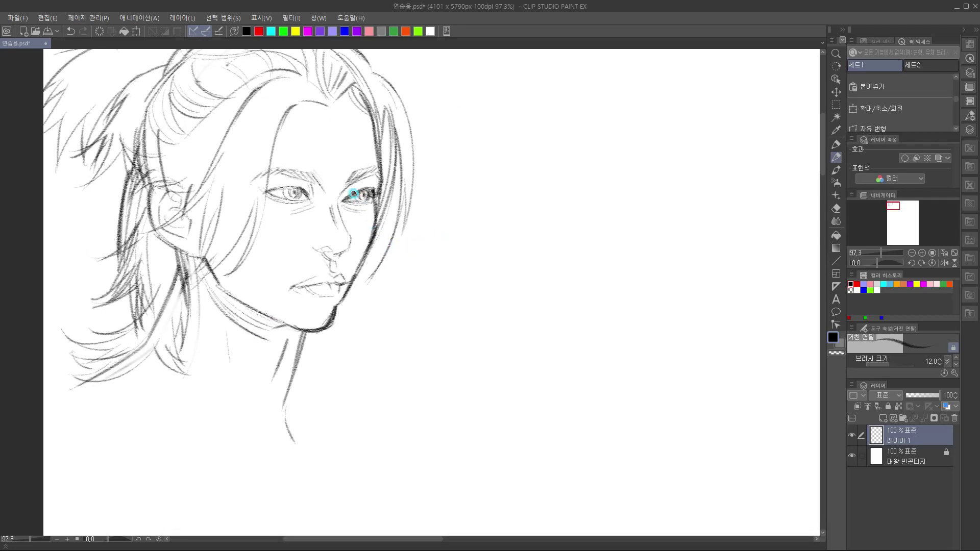
pyautogui.moveTo(369, 190); pyautogui.dragTo(371, 196)
pyautogui.moveTo(371, 191); pyautogui.dragTo(369, 190)
pyautogui.moveTo(403, 230); pyautogui.dragTo(409, 221)
pyautogui.moveTo(298, 278); pyautogui.dragTo(320, 276)
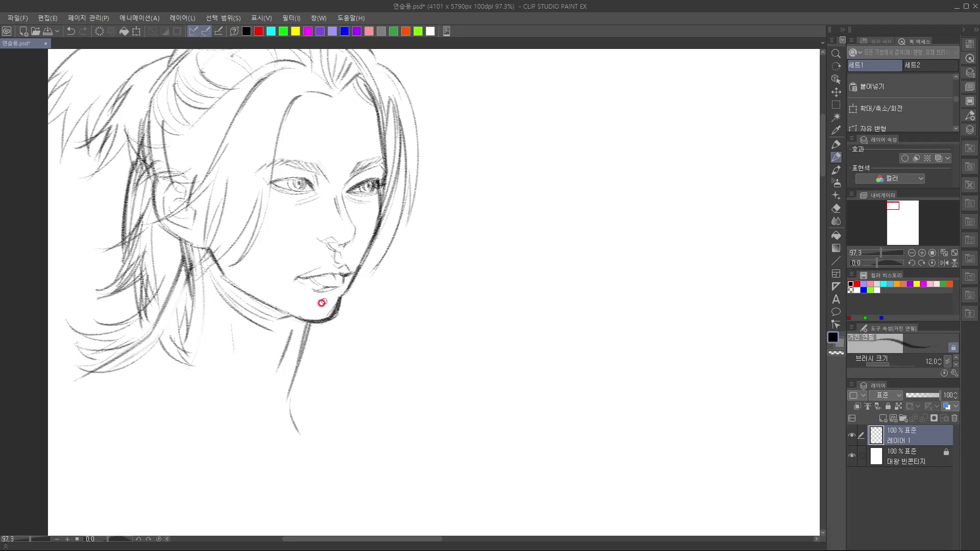
pyautogui.moveTo(319, 292)
pyautogui.mouseDown()
pyautogui.moveTo(333, 289)
pyautogui.moveTo(342, 306)
pyautogui.mouseUp()
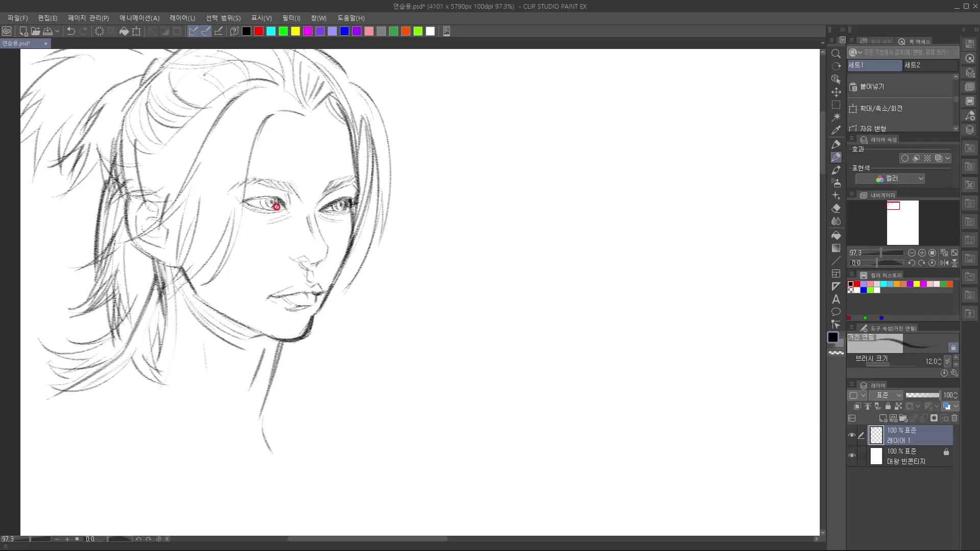
# Sketch the far shoulder as a line sloping from the base of the neck and curving down into the upper arm
pyautogui.moveTo(382, 284)
pyautogui.mouseDown()
pyautogui.moveTo(355, 276)
pyautogui.moveTo(458, 292)
pyautogui.mouseUp()
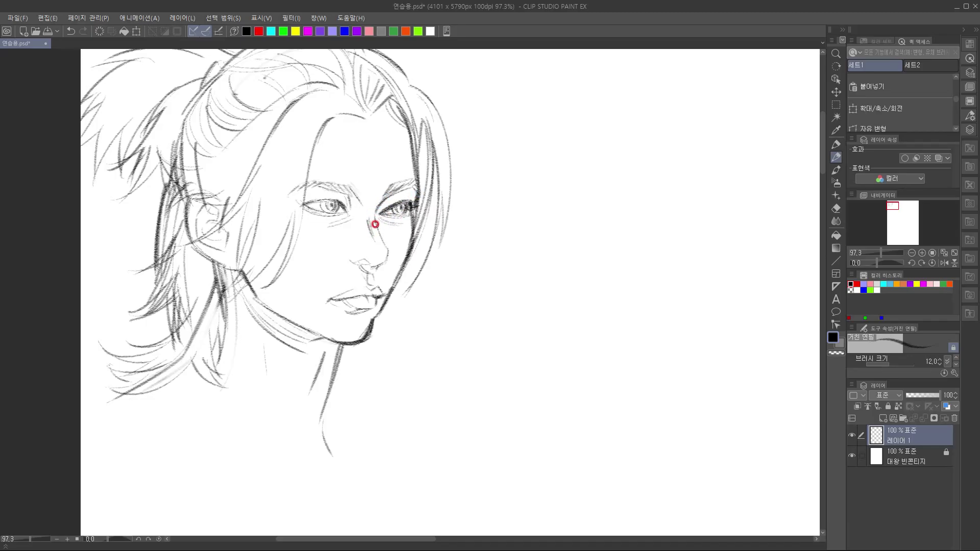
pyautogui.moveTo(400, 287); pyautogui.dragTo(403, 236)
pyautogui.moveTo(367, 344); pyautogui.dragTo(381, 308)
pyautogui.moveTo(255, 311)
pyautogui.mouseDown()
pyautogui.moveTo(258, 294)
pyautogui.moveTo(331, 333)
pyautogui.mouseUp()
pyautogui.moveTo(237, 250); pyautogui.dragTo(210, 272)
pyautogui.moveTo(383, 291); pyautogui.dragTo(405, 310)
pyautogui.moveTo(411, 317)
pyautogui.mouseDown()
pyautogui.moveTo(464, 336)
pyautogui.moveTo(394, 316)
pyautogui.mouseUp()
pyautogui.moveTo(334, 276)
pyautogui.mouseDown()
pyautogui.moveTo(428, 310)
pyautogui.moveTo(444, 382)
pyautogui.moveTo(429, 357)
pyautogui.moveTo(466, 355)
pyautogui.mouseUp()
pyautogui.moveTo(466, 316); pyautogui.dragTo(493, 368)
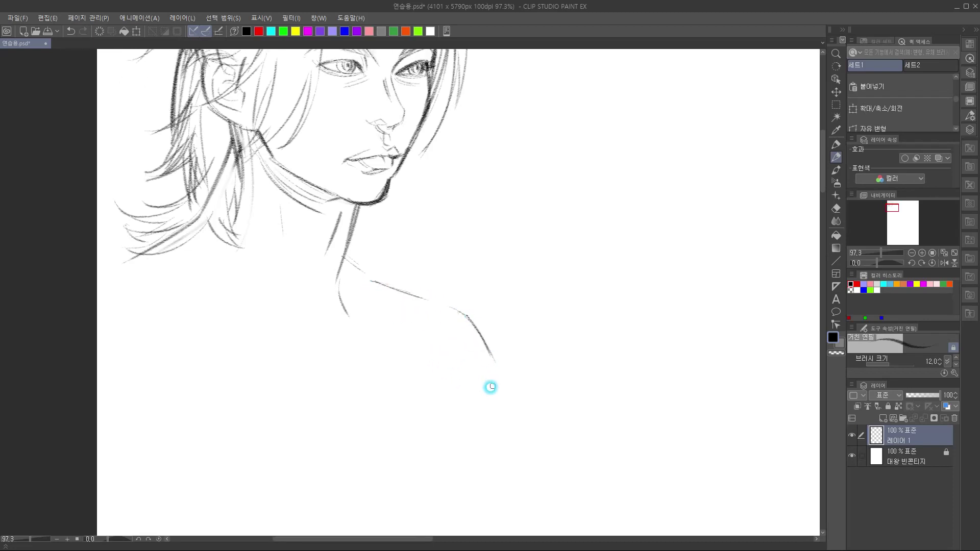
# Draw the collarbone lines from the near shoulder to the notch at the throat, with a light stroke beside it
pyautogui.moveTo(158, 268)
pyautogui.mouseDown()
pyautogui.moveTo(217, 305)
pyautogui.moveTo(288, 320)
pyautogui.moveTo(331, 344)
pyautogui.moveTo(393, 307)
pyautogui.mouseUp()
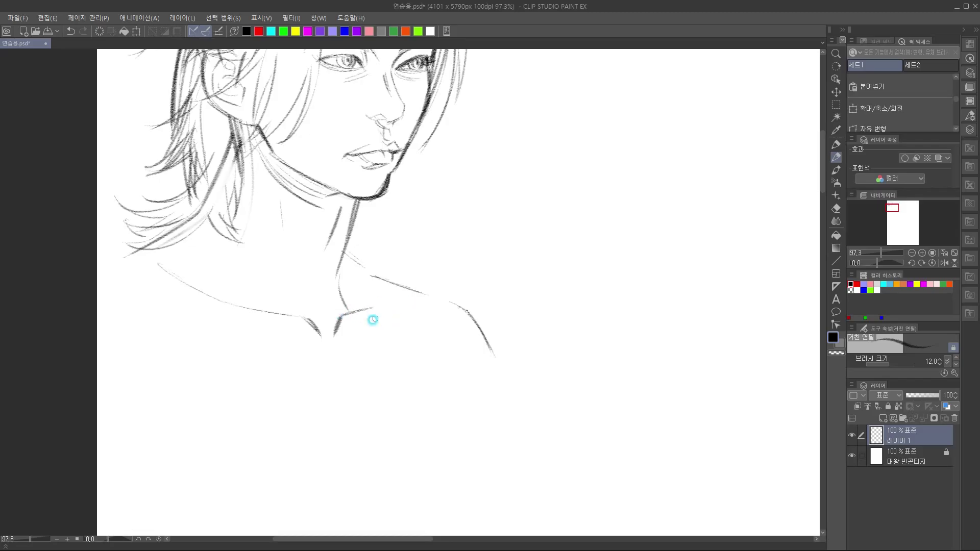
pyautogui.moveTo(379, 318); pyautogui.dragTo(329, 370)
pyautogui.moveTo(363, 371); pyautogui.dragTo(351, 384)
pyautogui.hotkey('ctrl', 'z')
pyautogui.moveTo(373, 321); pyautogui.dragTo(341, 361)
pyautogui.moveTo(353, 357); pyautogui.dragTo(351, 361)
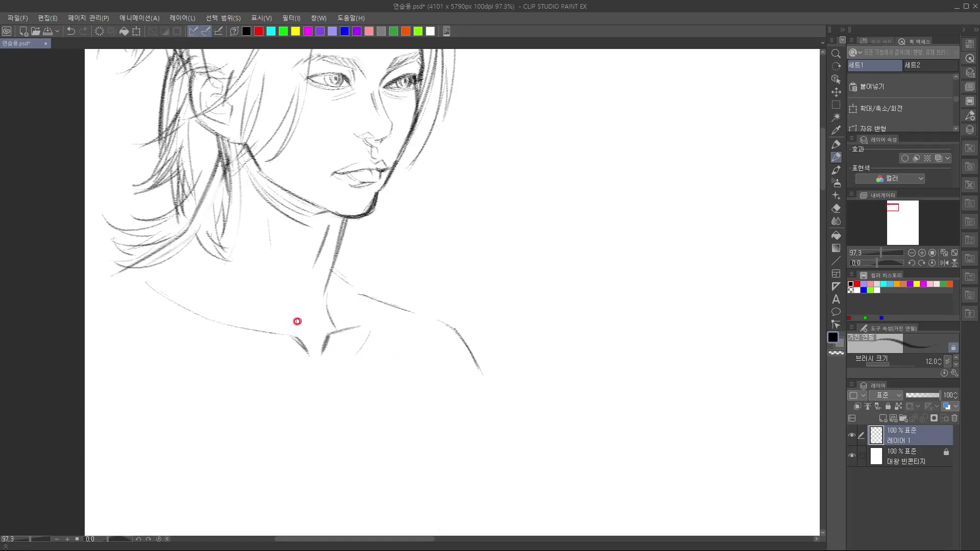
# Sketch a collar around the neck, with curved upper and lower edges meeting at the throat
pyautogui.moveTo(181, 244); pyautogui.dragTo(282, 316)
pyautogui.moveTo(188, 247)
pyautogui.mouseDown()
pyautogui.moveTo(281, 315)
pyautogui.moveTo(298, 309)
pyautogui.moveTo(319, 327)
pyautogui.moveTo(336, 298)
pyautogui.mouseUp()
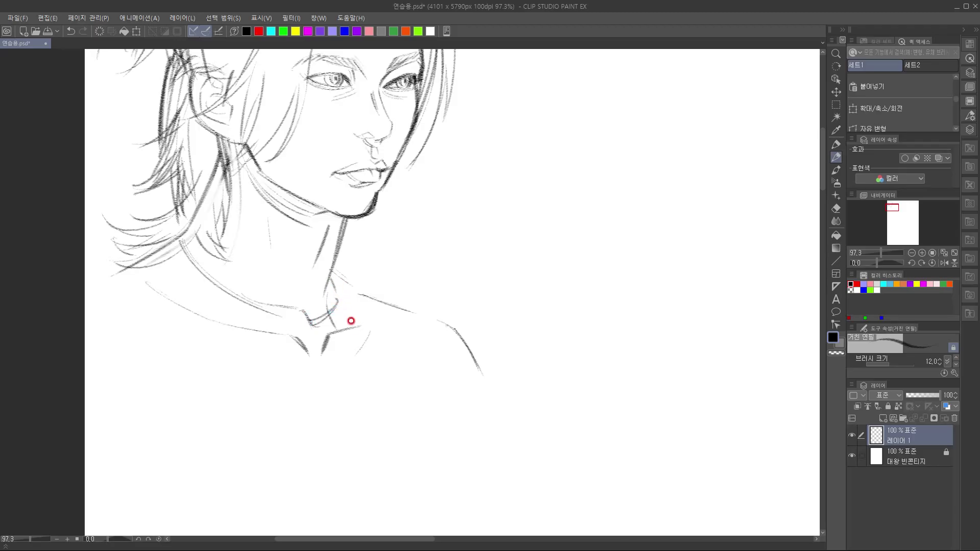
pyautogui.moveTo(335, 276)
pyautogui.mouseDown()
pyautogui.moveTo(355, 328)
pyautogui.moveTo(350, 307)
pyautogui.moveTo(337, 350)
pyautogui.mouseUp()
pyautogui.moveTo(352, 312); pyautogui.dragTo(336, 352)
pyautogui.moveTo(164, 273); pyautogui.dragTo(227, 328)
pyautogui.moveTo(221, 321)
pyautogui.mouseDown()
pyautogui.moveTo(290, 334)
pyautogui.moveTo(313, 350)
pyautogui.mouseUp()
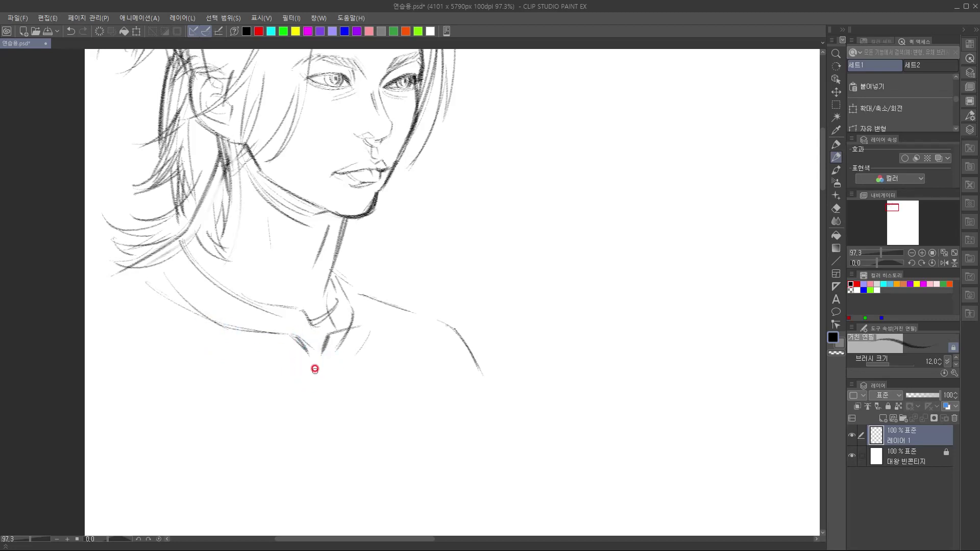
# Draw the narrow pointed front opening of the garment beneath the collar
pyautogui.scroll(-1, 307, 370)
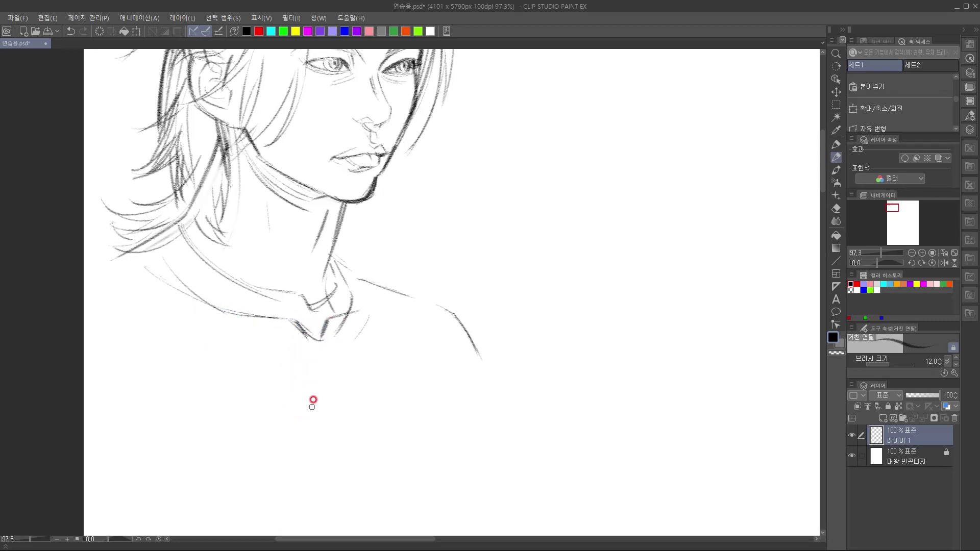
pyautogui.moveTo(305, 350); pyautogui.dragTo(312, 401)
pyautogui.scroll(-2, 321, 378)
pyautogui.moveTo(310, 234)
pyautogui.mouseDown()
pyautogui.moveTo(334, 272)
pyautogui.moveTo(330, 311)
pyautogui.moveTo(338, 282)
pyautogui.moveTo(294, 387)
pyautogui.mouseUp()
pyautogui.moveTo(335, 280); pyautogui.dragTo(291, 387)
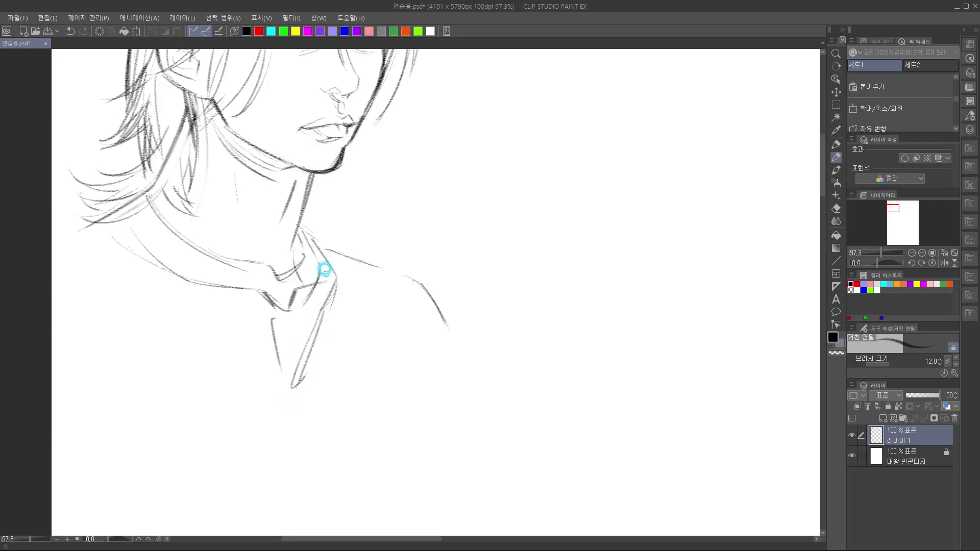
pyautogui.moveTo(356, 323); pyautogui.dragTo(334, 346)
# Draw the garment over the far shoulder, with a raised outer contour and fold lines running from the collar
pyautogui.moveTo(291, 251); pyautogui.dragTo(344, 292)
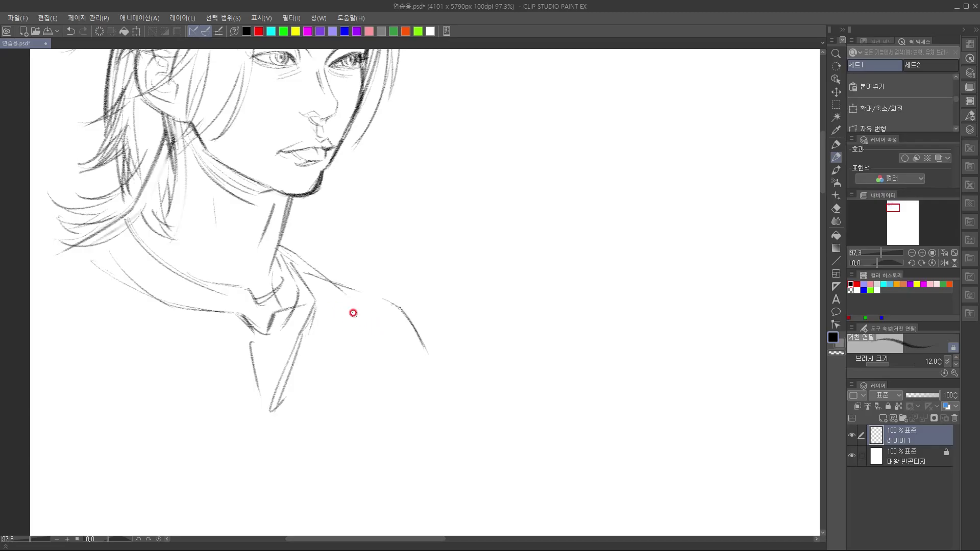
pyautogui.moveTo(284, 247)
pyautogui.mouseDown()
pyautogui.moveTo(324, 275)
pyautogui.moveTo(363, 342)
pyautogui.moveTo(388, 347)
pyautogui.mouseUp()
pyautogui.moveTo(358, 305); pyautogui.dragTo(387, 333)
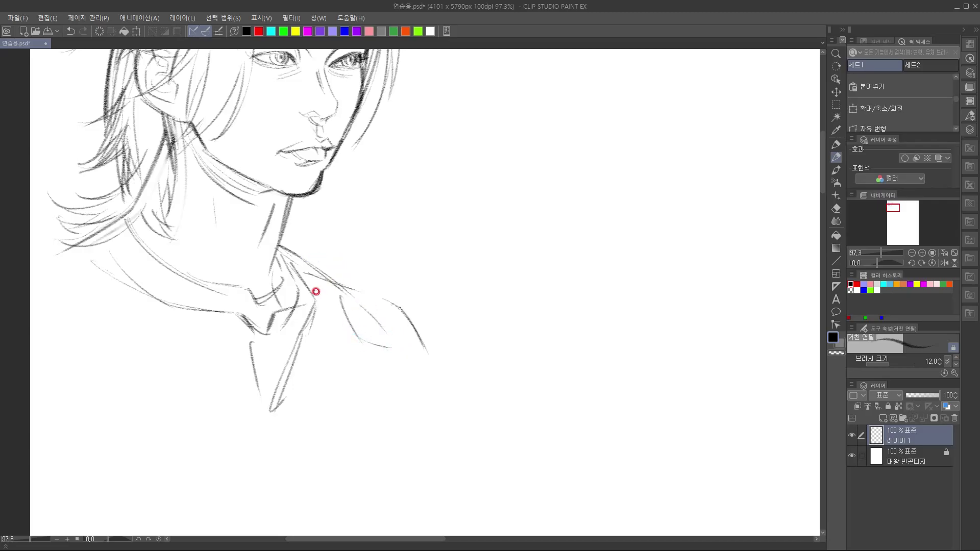
pyautogui.moveTo(296, 250)
pyautogui.mouseDown()
pyautogui.moveTo(362, 272)
pyautogui.moveTo(354, 268)
pyautogui.mouseUp()
pyautogui.moveTo(378, 286); pyautogui.dragTo(402, 351)
pyautogui.moveTo(310, 252); pyautogui.dragTo(383, 295)
pyautogui.moveTo(391, 356); pyautogui.dragTo(387, 337)
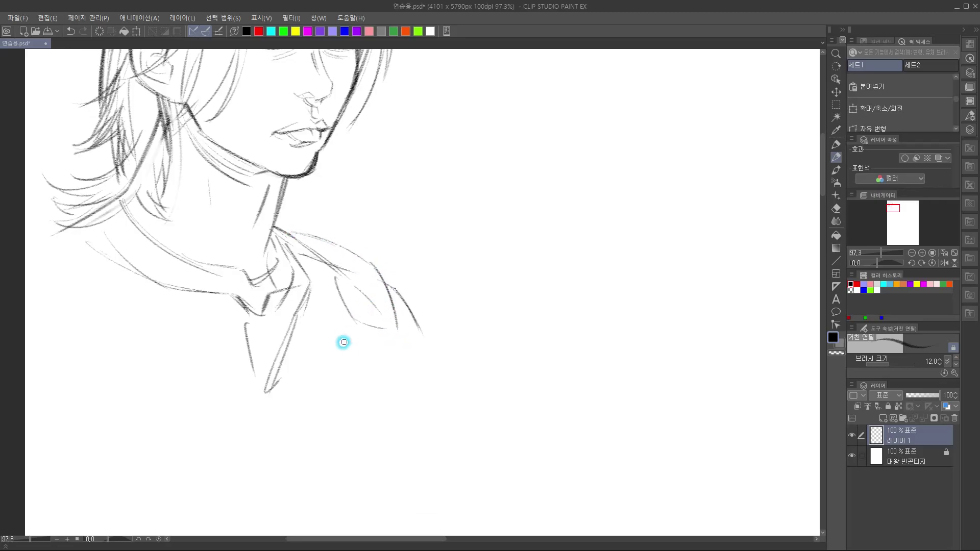
# Draw the pointed far-side lapel with its upper and diagonal front edges, and extend the outer contour of the far shoulder downward
pyautogui.moveTo(307, 307); pyautogui.dragTo(370, 336)
pyautogui.hotkey('ctrl', 'z')
pyautogui.moveTo(306, 301)
pyautogui.mouseDown()
pyautogui.moveTo(352, 324)
pyautogui.moveTo(341, 322)
pyautogui.moveTo(394, 333)
pyautogui.mouseUp()
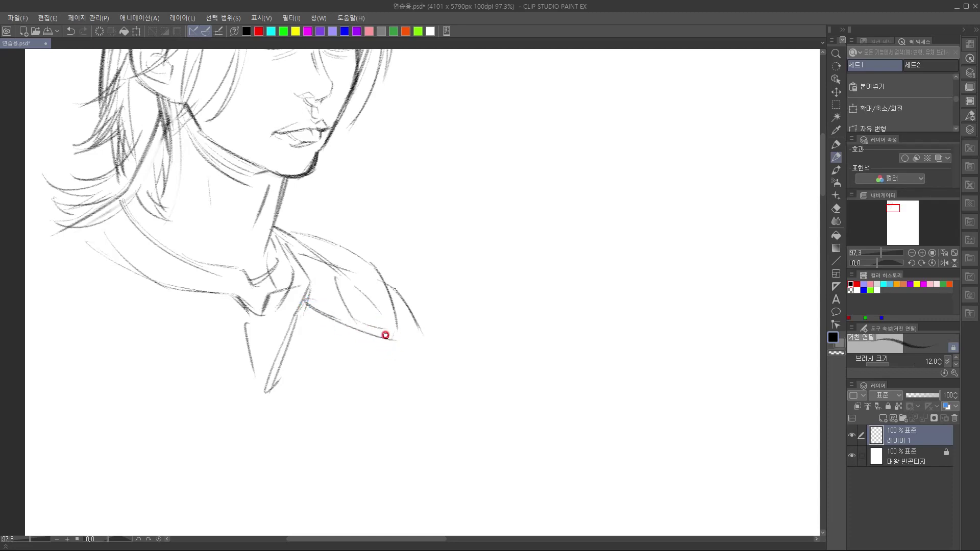
pyautogui.moveTo(386, 355)
pyautogui.mouseDown()
pyautogui.moveTo(308, 406)
pyautogui.moveTo(394, 343)
pyautogui.moveTo(341, 376)
pyautogui.mouseUp()
pyautogui.moveTo(394, 326); pyautogui.dragTo(409, 367)
pyautogui.moveTo(391, 294); pyautogui.dragTo(429, 379)
pyautogui.moveTo(391, 287); pyautogui.dragTo(424, 332)
pyautogui.moveTo(356, 367); pyautogui.dragTo(418, 403)
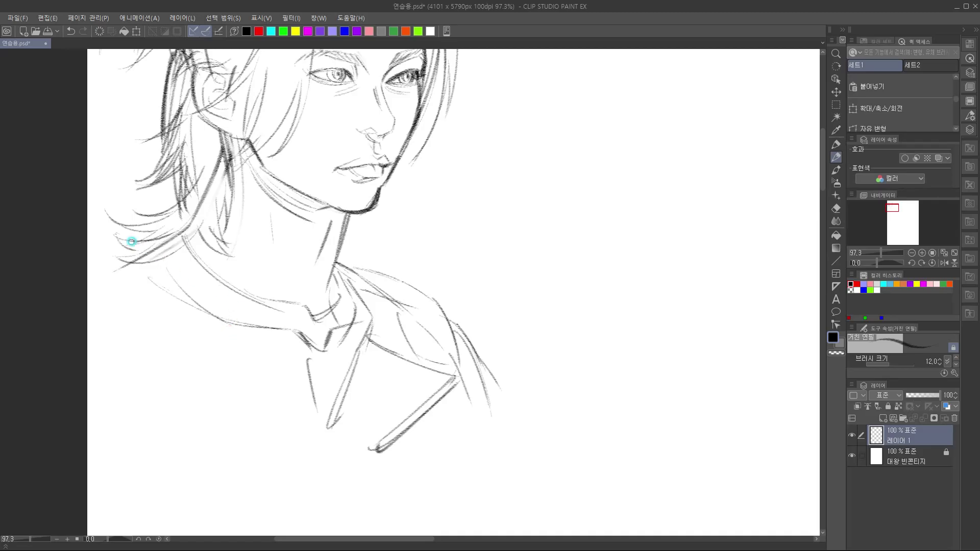
# Draw the near-side collar flap from beneath the hair tips and its long lapel edge down to the front opening
pyautogui.moveTo(136, 242); pyautogui.dragTo(221, 318)
pyautogui.moveTo(226, 326); pyautogui.dragTo(319, 442)
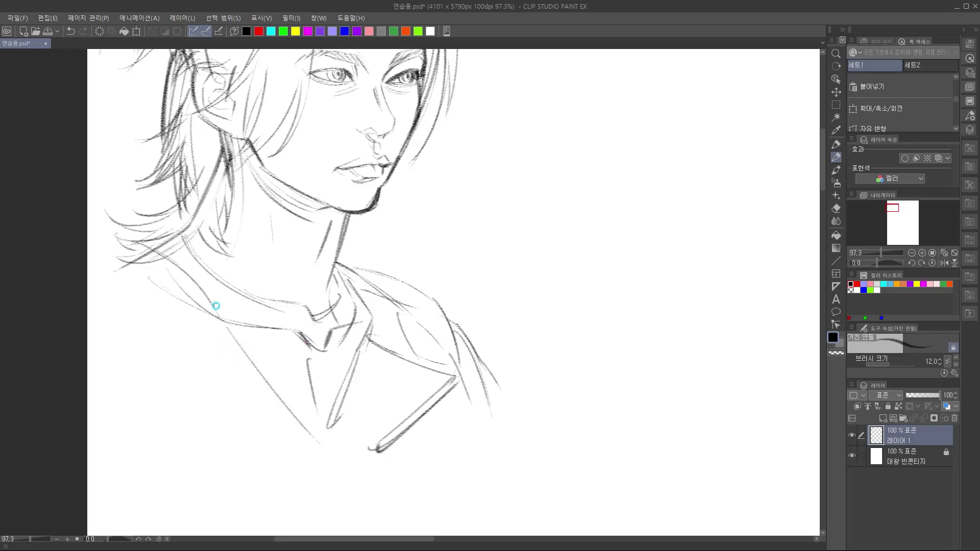
pyautogui.moveTo(216, 306); pyautogui.dragTo(212, 347)
pyautogui.moveTo(98, 278); pyautogui.dragTo(215, 352)
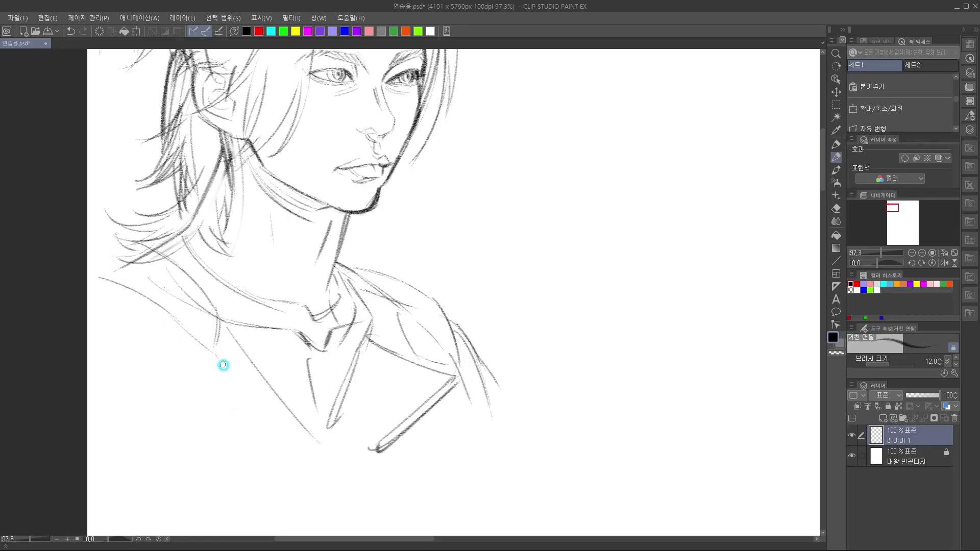
pyautogui.moveTo(214, 343); pyautogui.dragTo(319, 446)
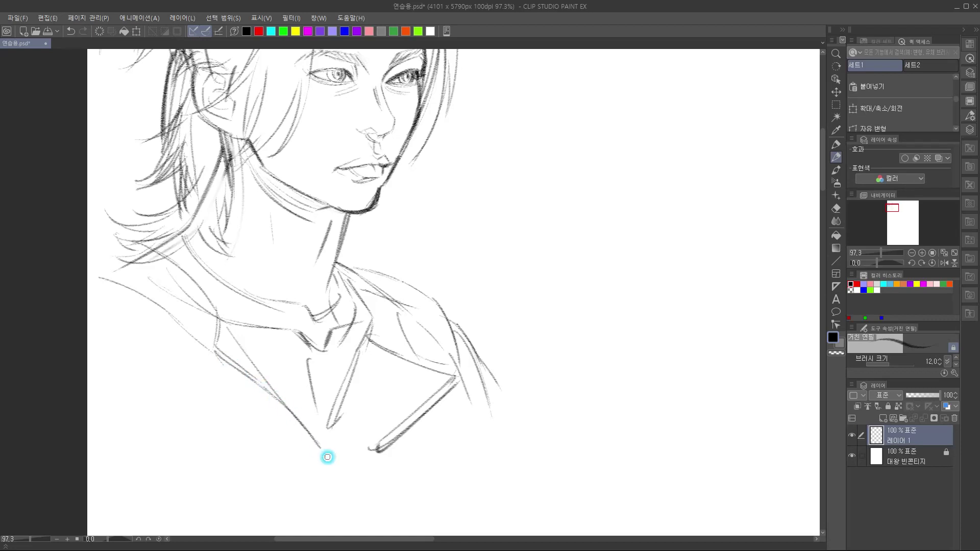
pyautogui.moveTo(280, 396); pyautogui.dragTo(321, 451)
# Add curved fold lines over the near shoulder and a second long diagonal edge below the near lapel
pyautogui.moveTo(176, 304); pyautogui.dragTo(201, 366)
pyautogui.moveTo(110, 307); pyautogui.dragTo(152, 328)
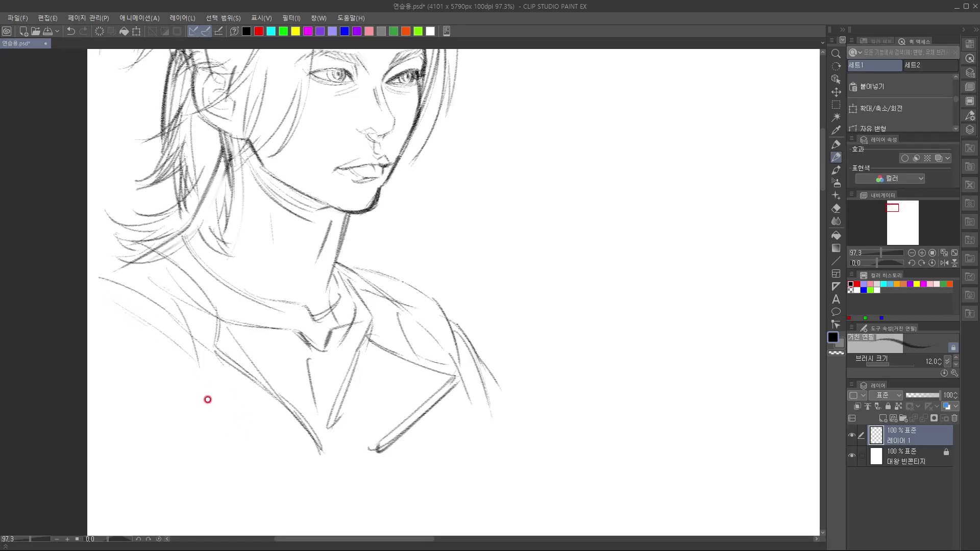
pyautogui.moveTo(119, 305)
pyautogui.mouseDown()
pyautogui.moveTo(219, 379)
pyautogui.moveTo(232, 402)
pyautogui.mouseUp()
pyautogui.moveTo(94, 350)
pyautogui.mouseDown()
pyautogui.moveTo(204, 383)
pyautogui.moveTo(261, 424)
pyautogui.mouseUp()
pyautogui.moveTo(208, 390)
pyautogui.mouseDown()
pyautogui.moveTo(315, 464)
pyautogui.moveTo(212, 387)
pyautogui.moveTo(299, 453)
pyautogui.mouseUp()
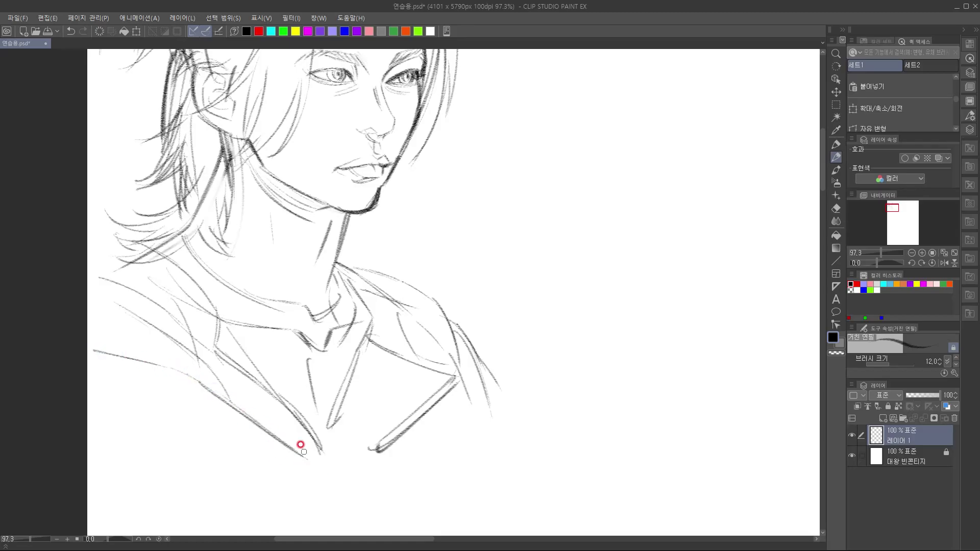
# Add long strands to the hair framing the near side of the forehead and falling past the temple to the cheek
pyautogui.moveTo(325, 285); pyautogui.dragTo(318, 395)
pyautogui.moveTo(429, 296); pyautogui.dragTo(385, 344)
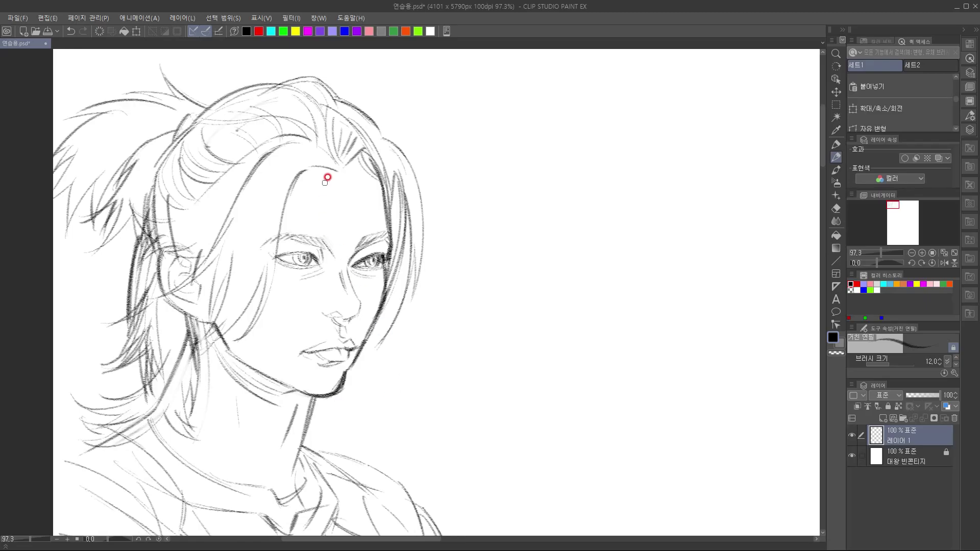
pyautogui.moveTo(308, 166)
pyautogui.mouseDown()
pyautogui.moveTo(342, 172)
pyautogui.moveTo(295, 155)
pyautogui.moveTo(282, 238)
pyautogui.mouseUp()
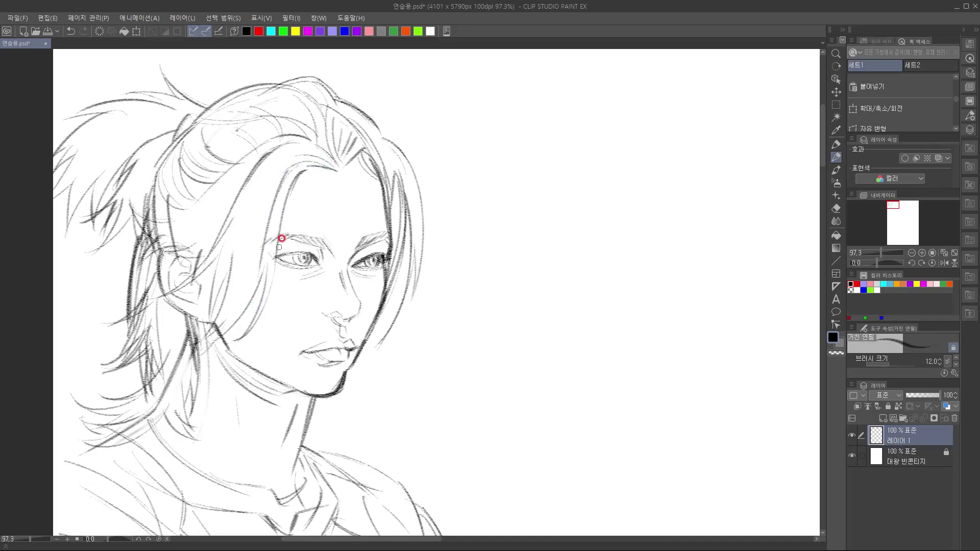
pyautogui.moveTo(280, 159); pyautogui.dragTo(211, 294)
pyautogui.moveTo(269, 201); pyautogui.dragTo(201, 305)
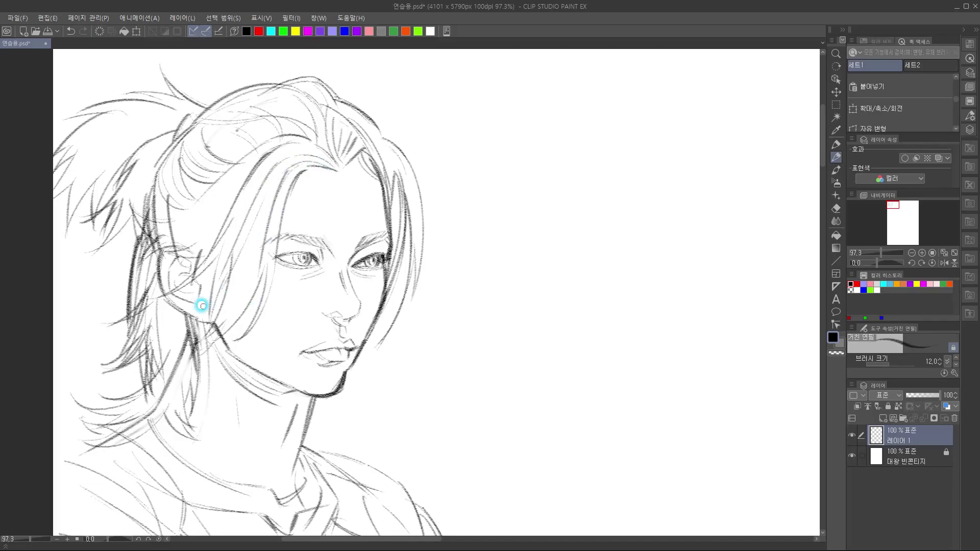
pyautogui.moveTo(252, 241); pyautogui.dragTo(232, 298)
pyautogui.moveTo(237, 257); pyautogui.dragTo(235, 262)
pyautogui.hotkey('ctrl', 'z')
pyautogui.hotkey('ctrl', 'z')
pyautogui.moveTo(272, 170)
pyautogui.mouseDown()
pyautogui.moveTo(230, 285)
pyautogui.moveTo(233, 313)
pyautogui.mouseUp()
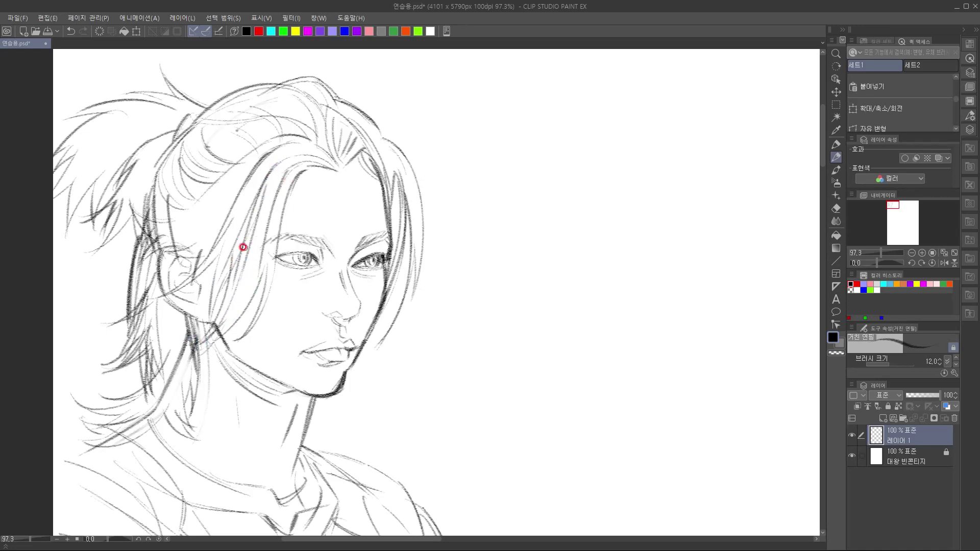
# Fill the swept-back hair above the ear and temple with curved strands running toward the ponytail
pyautogui.moveTo(137, 216); pyautogui.dragTo(176, 222)
pyautogui.moveTo(157, 182); pyautogui.dragTo(187, 210)
pyautogui.moveTo(155, 197)
pyautogui.mouseDown()
pyautogui.moveTo(189, 219)
pyautogui.moveTo(239, 176)
pyautogui.mouseUp()
pyautogui.moveTo(192, 214)
pyautogui.mouseDown()
pyautogui.moveTo(244, 182)
pyautogui.moveTo(185, 240)
pyautogui.mouseUp()
pyautogui.moveTo(241, 171)
pyautogui.mouseDown()
pyautogui.moveTo(180, 250)
pyautogui.moveTo(195, 250)
pyautogui.moveTo(201, 279)
pyautogui.moveTo(186, 253)
pyautogui.moveTo(215, 248)
pyautogui.moveTo(188, 247)
pyautogui.moveTo(224, 240)
pyautogui.moveTo(187, 250)
pyautogui.moveTo(216, 254)
pyautogui.moveTo(207, 241)
pyautogui.moveTo(199, 247)
pyautogui.moveTo(224, 226)
pyautogui.mouseUp()
pyautogui.moveTo(173, 210); pyautogui.dragTo(196, 203)
pyautogui.moveTo(281, 139); pyautogui.dragTo(238, 160)
pyautogui.moveTo(277, 128); pyautogui.dragTo(276, 128)
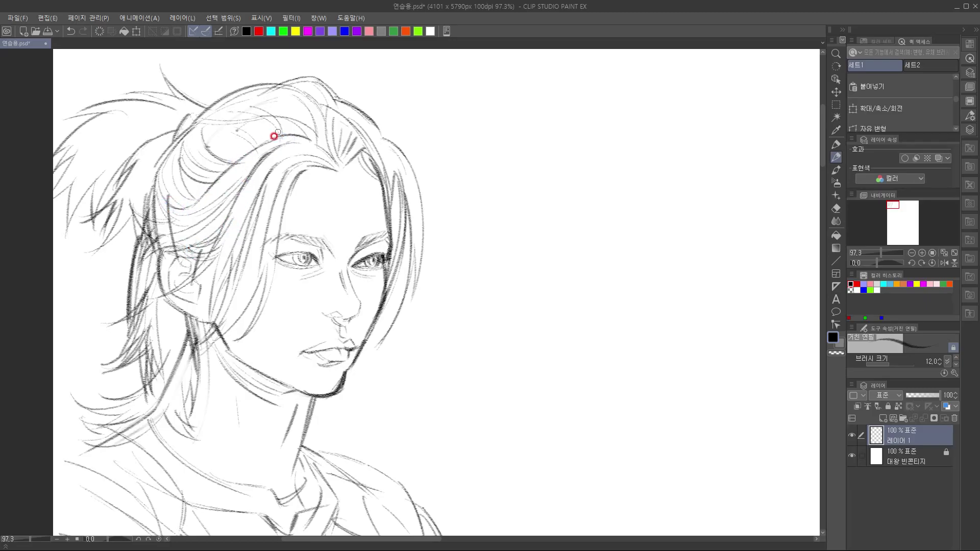
# Add darker strands around the top of the ear and in the hair hanging behind it
pyautogui.moveTo(166, 201)
pyautogui.mouseDown()
pyautogui.moveTo(172, 224)
pyautogui.moveTo(189, 205)
pyautogui.moveTo(156, 205)
pyautogui.moveTo(192, 225)
pyautogui.moveTo(132, 211)
pyautogui.moveTo(181, 220)
pyautogui.moveTo(143, 212)
pyautogui.moveTo(153, 237)
pyautogui.moveTo(169, 236)
pyautogui.moveTo(139, 266)
pyautogui.moveTo(183, 242)
pyautogui.moveTo(193, 241)
pyautogui.moveTo(168, 254)
pyautogui.moveTo(200, 254)
pyautogui.moveTo(178, 245)
pyautogui.moveTo(218, 250)
pyautogui.moveTo(187, 247)
pyautogui.moveTo(199, 253)
pyautogui.moveTo(202, 233)
pyautogui.mouseUp()
pyautogui.moveTo(157, 260); pyautogui.dragTo(169, 306)
pyautogui.moveTo(139, 241); pyautogui.dragTo(130, 305)
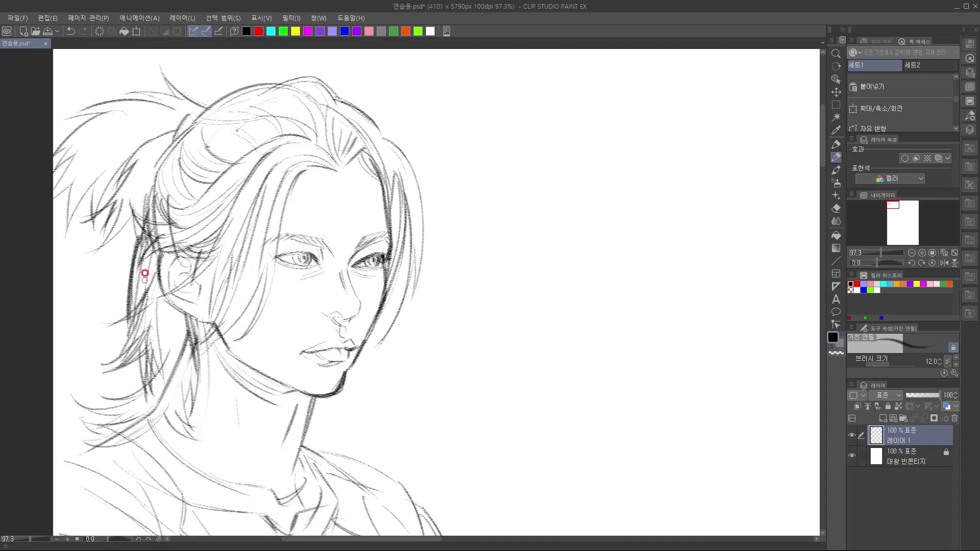
pyautogui.moveTo(132, 221)
pyautogui.mouseDown()
pyautogui.moveTo(91, 250)
pyautogui.moveTo(137, 196)
pyautogui.mouseUp()
pyautogui.moveTo(95, 251); pyautogui.dragTo(133, 215)
# Add curved strands to the ponytail, from the tie out to its pointed tips
pyautogui.moveTo(354, 215); pyautogui.dragTo(344, 241)
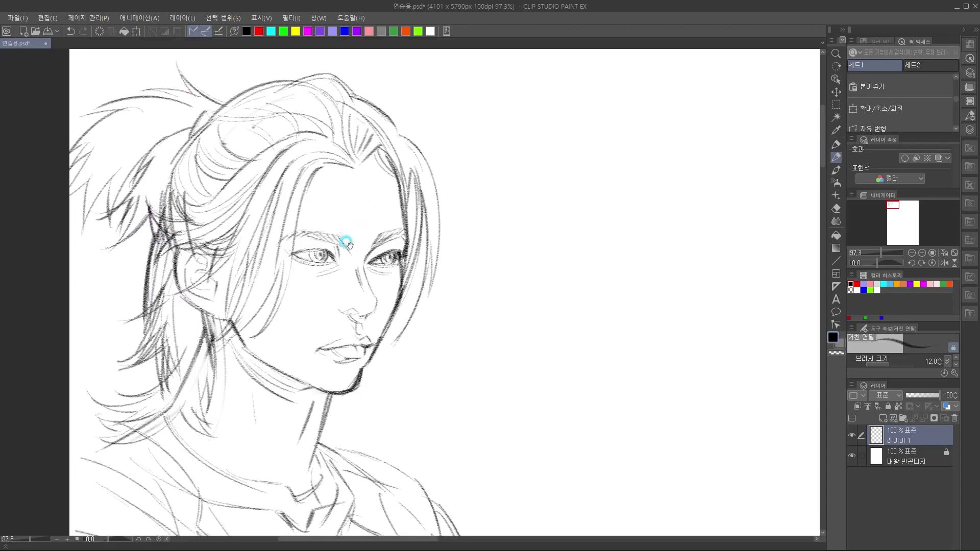
pyautogui.moveTo(151, 214)
pyautogui.mouseDown()
pyautogui.moveTo(154, 149)
pyautogui.moveTo(134, 183)
pyautogui.moveTo(157, 144)
pyautogui.moveTo(143, 165)
pyautogui.moveTo(151, 151)
pyautogui.moveTo(197, 124)
pyautogui.moveTo(173, 152)
pyautogui.moveTo(180, 130)
pyautogui.moveTo(187, 153)
pyautogui.moveTo(169, 146)
pyautogui.moveTo(201, 134)
pyautogui.moveTo(212, 119)
pyautogui.moveTo(174, 127)
pyautogui.moveTo(208, 121)
pyautogui.moveTo(144, 131)
pyautogui.mouseUp()
pyautogui.moveTo(203, 120)
pyautogui.mouseDown()
pyautogui.moveTo(154, 131)
pyautogui.moveTo(113, 178)
pyautogui.moveTo(132, 116)
pyautogui.moveTo(159, 108)
pyautogui.mouseUp()
pyautogui.moveTo(97, 139); pyautogui.dragTo(187, 104)
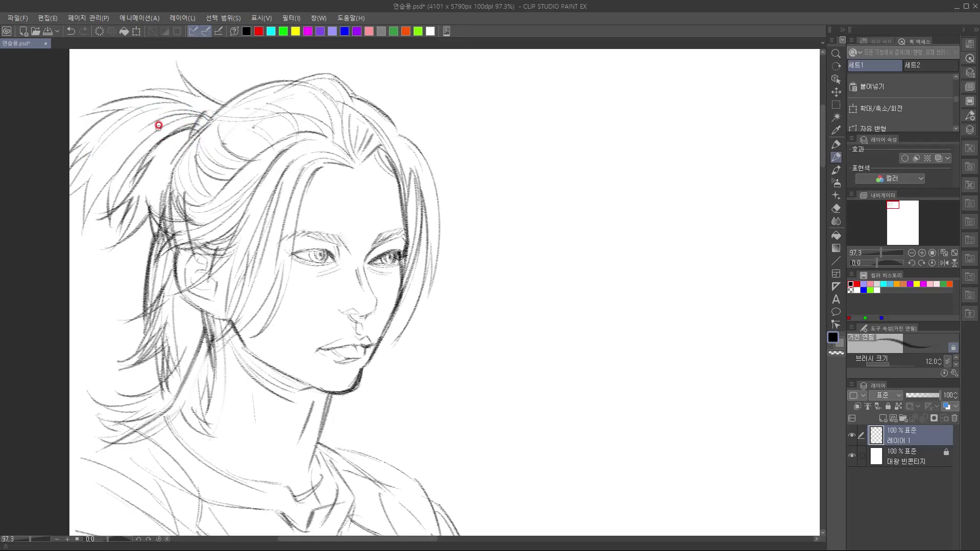
pyautogui.moveTo(115, 187)
pyautogui.mouseDown()
pyautogui.moveTo(109, 219)
pyautogui.moveTo(132, 176)
pyautogui.moveTo(119, 228)
pyautogui.mouseUp()
# Thicken the pulled-back hair on the side of the crown with additional curved strands
pyautogui.moveTo(393, 244); pyautogui.dragTo(394, 250)
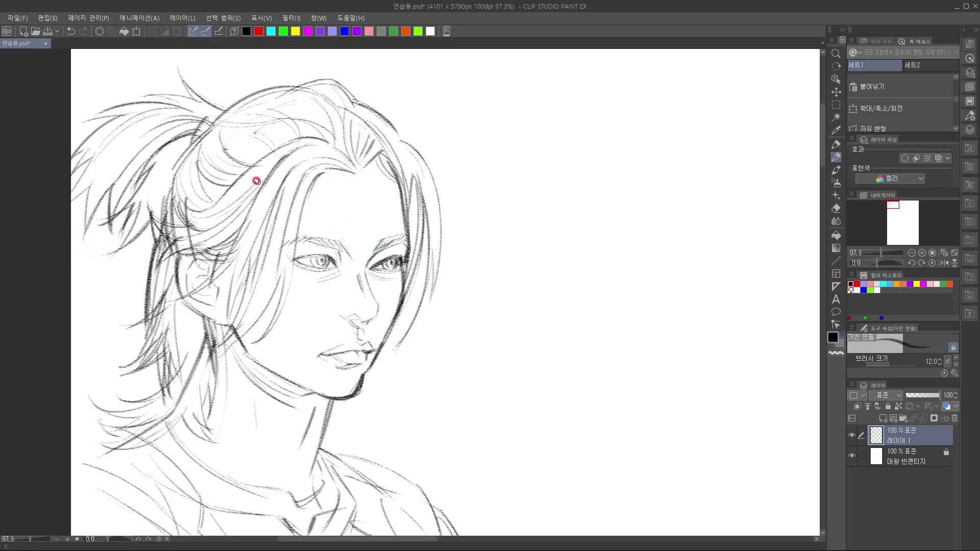
pyautogui.moveTo(222, 133)
pyautogui.mouseDown()
pyautogui.moveTo(267, 158)
pyautogui.moveTo(233, 147)
pyautogui.moveTo(243, 156)
pyautogui.moveTo(267, 145)
pyautogui.moveTo(226, 135)
pyautogui.moveTo(269, 155)
pyautogui.moveTo(235, 134)
pyautogui.moveTo(270, 149)
pyautogui.mouseUp()
pyautogui.moveTo(236, 128); pyautogui.dragTo(277, 146)
pyautogui.moveTo(254, 114)
pyautogui.mouseDown()
pyautogui.moveTo(291, 141)
pyautogui.moveTo(280, 142)
pyautogui.mouseUp()
pyautogui.moveTo(200, 147)
pyautogui.mouseDown()
pyautogui.moveTo(219, 175)
pyautogui.moveTo(234, 164)
pyautogui.moveTo(204, 142)
pyautogui.moveTo(213, 201)
pyautogui.mouseUp()
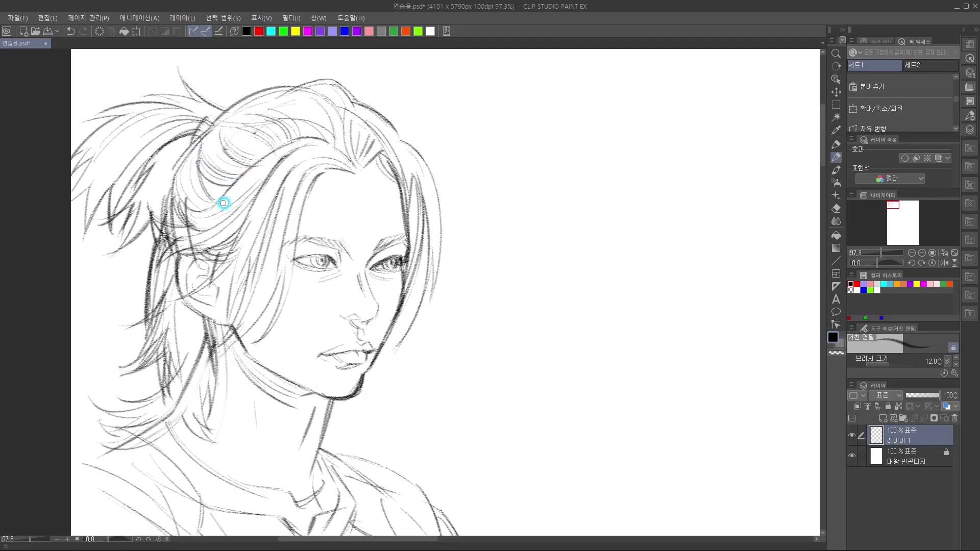
pyautogui.moveTo(195, 164)
pyautogui.mouseDown()
pyautogui.moveTo(224, 202)
pyautogui.moveTo(195, 175)
pyautogui.moveTo(199, 217)
pyautogui.mouseUp()
# Refine the nostril line and the creases under the eyes, and strengthen the far cheek contour
pyautogui.moveTo(422, 288)
pyautogui.mouseDown()
pyautogui.moveTo(414, 214)
pyautogui.moveTo(411, 236)
pyautogui.moveTo(357, 240)
pyautogui.moveTo(373, 230)
pyautogui.moveTo(358, 238)
pyautogui.moveTo(367, 221)
pyautogui.moveTo(359, 243)
pyautogui.moveTo(351, 231)
pyautogui.moveTo(330, 245)
pyautogui.moveTo(344, 233)
pyautogui.moveTo(333, 230)
pyautogui.moveTo(382, 233)
pyautogui.moveTo(367, 256)
pyautogui.moveTo(335, 232)
pyautogui.mouseUp()
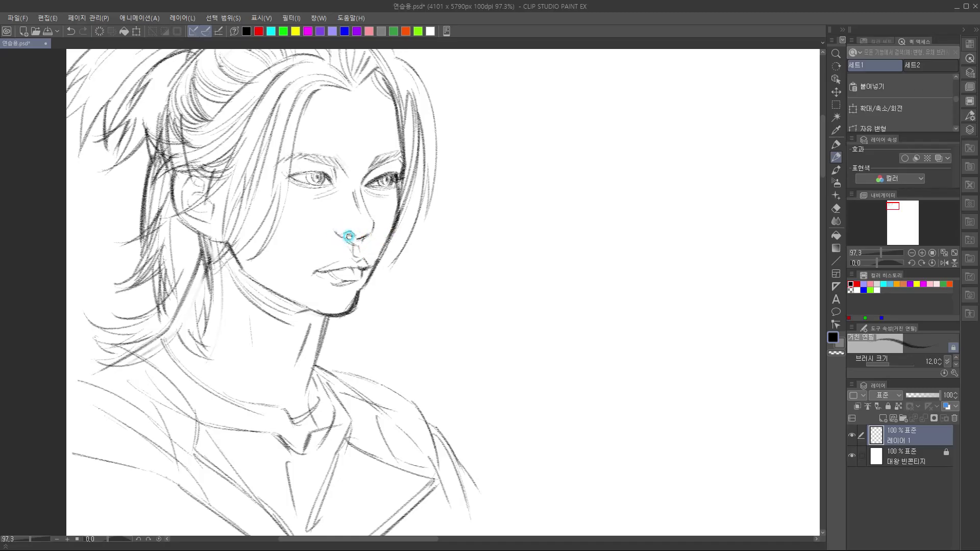
pyautogui.moveTo(400, 215)
pyautogui.mouseDown()
pyautogui.moveTo(393, 236)
pyautogui.moveTo(351, 274)
pyautogui.mouseUp()
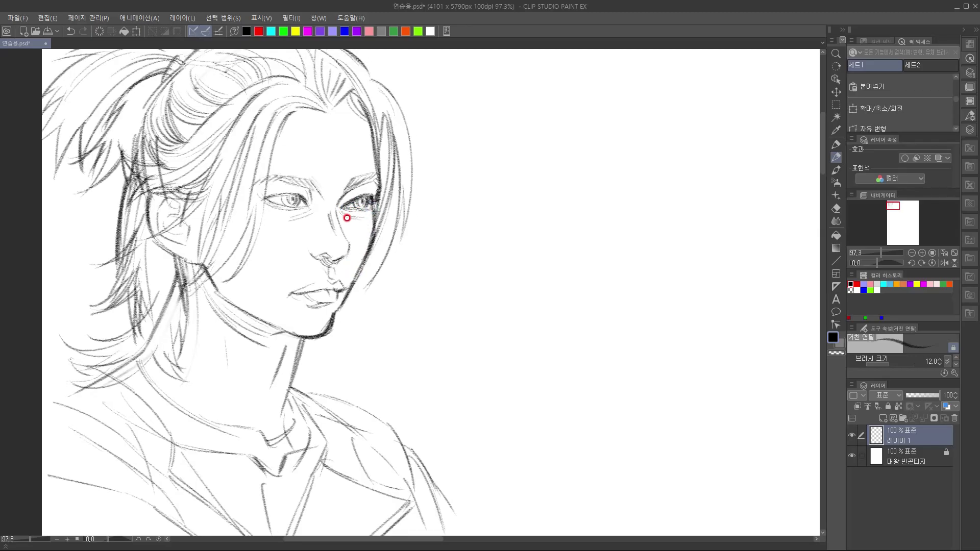
pyautogui.moveTo(367, 211); pyautogui.dragTo(281, 214)
pyautogui.moveTo(377, 300); pyautogui.dragTo(386, 271)
pyautogui.moveTo(383, 192); pyautogui.dragTo(356, 264)
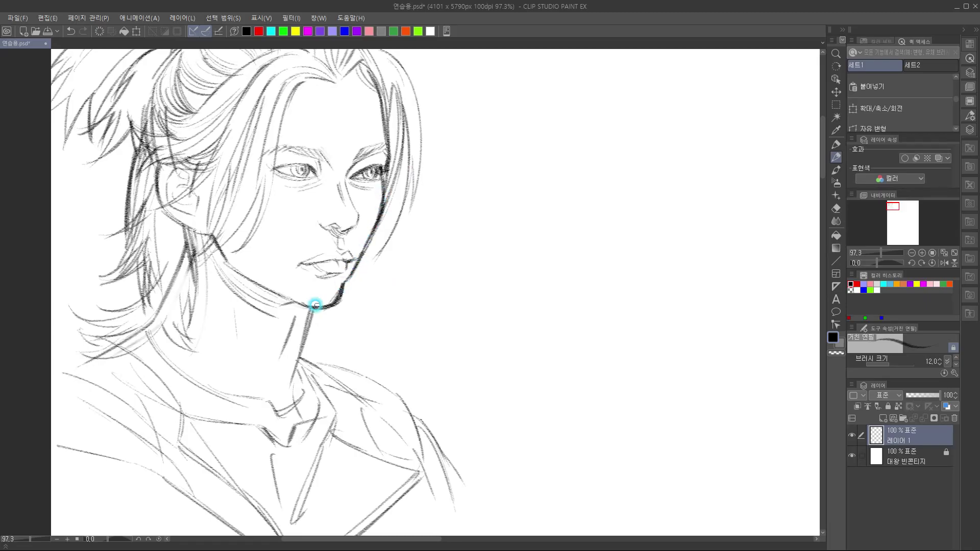
# Draw flicked hair tips behind the far side of the neck, curling outward over the collar
pyautogui.moveTo(349, 329)
pyautogui.mouseDown()
pyautogui.moveTo(356, 295)
pyautogui.moveTo(306, 324)
pyautogui.mouseUp()
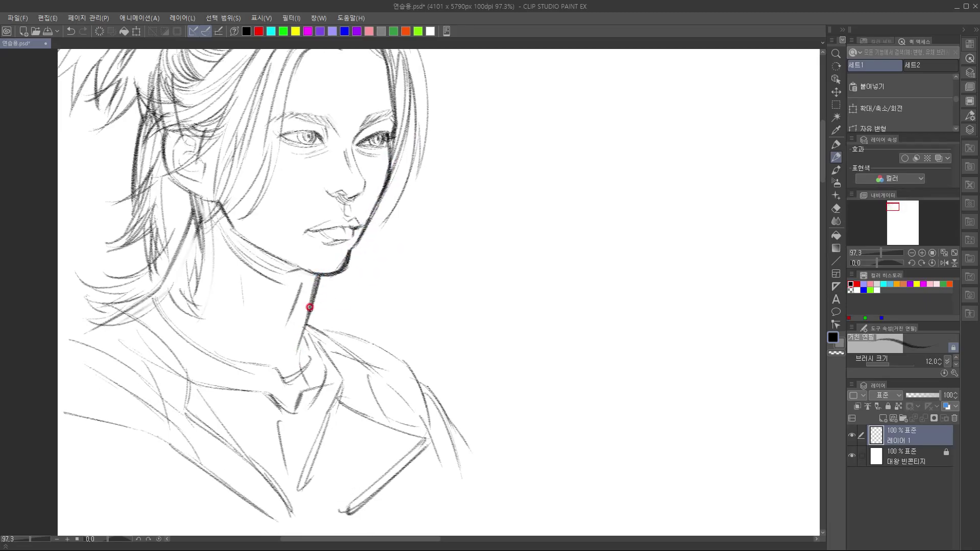
pyautogui.moveTo(327, 276)
pyautogui.mouseDown()
pyautogui.moveTo(333, 326)
pyautogui.moveTo(323, 316)
pyautogui.moveTo(374, 318)
pyautogui.mouseUp()
pyautogui.moveTo(315, 325)
pyautogui.mouseDown()
pyautogui.moveTo(344, 346)
pyautogui.moveTo(365, 335)
pyautogui.mouseUp()
pyautogui.moveTo(330, 280); pyautogui.dragTo(331, 278)
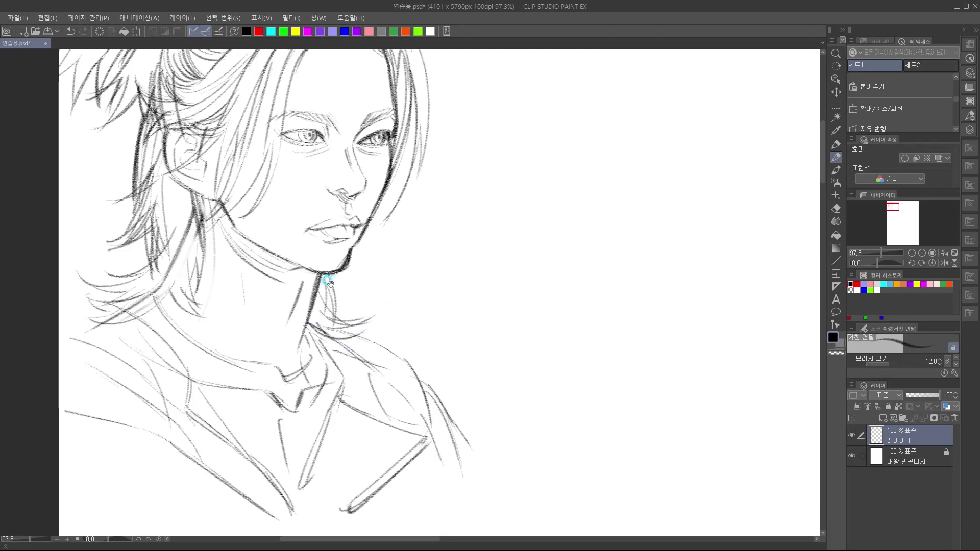
# Hatch the shadow under the jaw and chin and along the far side of the neck
pyautogui.moveTo(223, 220); pyautogui.dragTo(289, 278)
pyautogui.moveTo(253, 246); pyautogui.dragTo(294, 265)
pyautogui.moveTo(292, 274)
pyautogui.mouseDown()
pyautogui.moveTo(319, 273)
pyautogui.moveTo(297, 270)
pyautogui.moveTo(317, 278)
pyautogui.moveTo(309, 281)
pyautogui.moveTo(348, 261)
pyautogui.mouseUp()
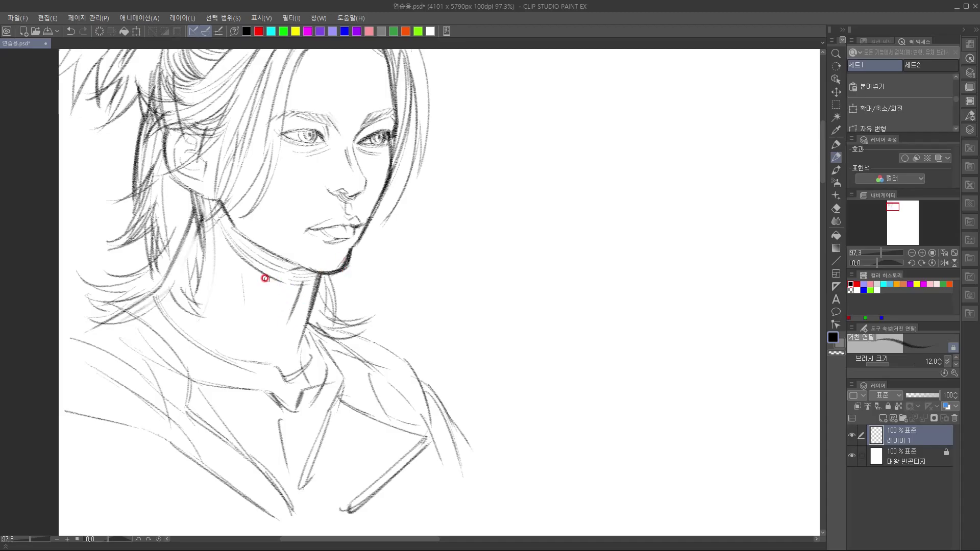
pyautogui.moveTo(272, 293)
pyautogui.mouseDown()
pyautogui.moveTo(312, 293)
pyautogui.moveTo(314, 304)
pyautogui.mouseUp()
pyautogui.moveTo(380, 323); pyautogui.dragTo(323, 365)
pyautogui.moveTo(418, 342)
pyautogui.mouseDown()
pyautogui.moveTo(451, 324)
pyautogui.moveTo(385, 308)
pyautogui.moveTo(453, 267)
pyautogui.mouseUp()
pyautogui.moveTo(307, 290); pyautogui.dragTo(335, 271)
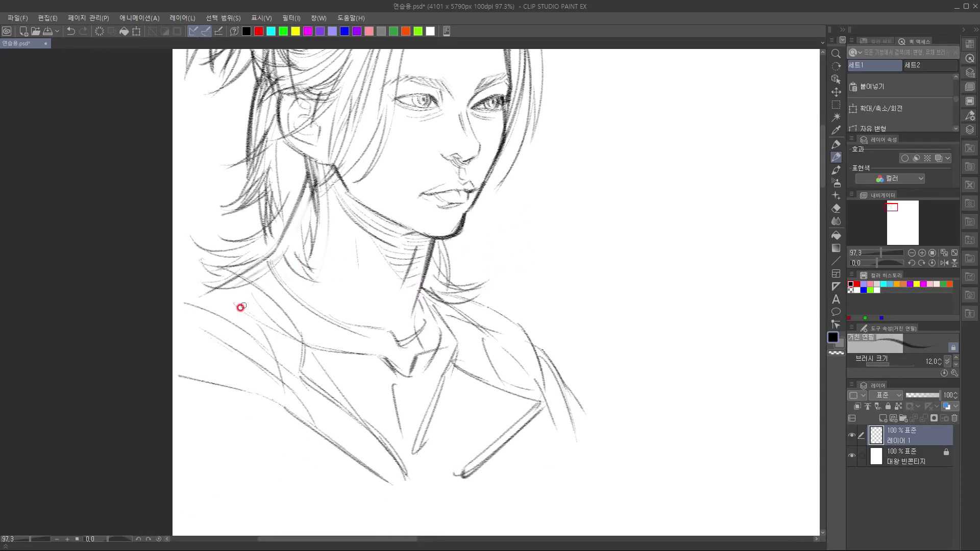
# Draw the raised garment contour over the near shoulder and add loose strands along the nape
pyautogui.moveTo(193, 255); pyautogui.dragTo(261, 286)
pyautogui.moveTo(205, 257); pyautogui.dragTo(118, 305)
pyautogui.moveTo(239, 285); pyautogui.dragTo(284, 258)
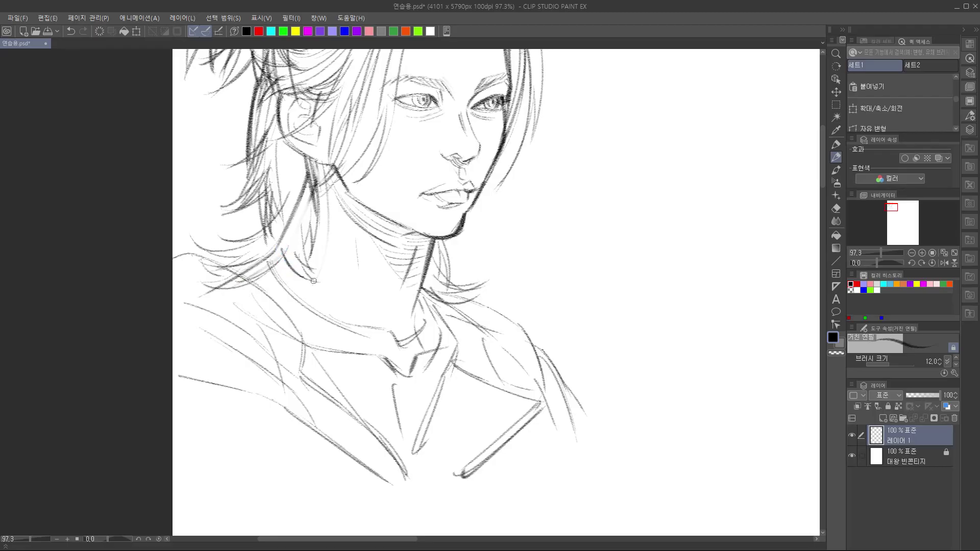
pyautogui.moveTo(309, 180); pyautogui.dragTo(268, 261)
# Strengthen the crown outline and darken the lock framing the far side of the face with long strands
pyautogui.moveTo(433, 286); pyautogui.dragTo(223, 413)
pyautogui.moveTo(363, 320); pyautogui.dragTo(418, 365)
pyautogui.moveTo(373, 284); pyautogui.dragTo(401, 320)
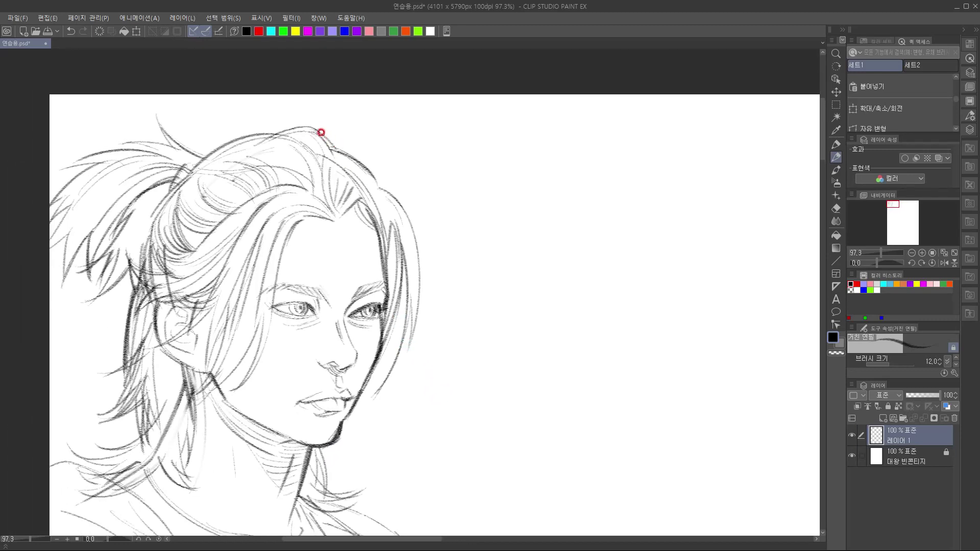
pyautogui.moveTo(316, 131)
pyautogui.mouseDown()
pyautogui.moveTo(370, 170)
pyautogui.moveTo(406, 225)
pyautogui.moveTo(412, 337)
pyautogui.mouseUp()
pyautogui.moveTo(416, 267); pyautogui.dragTo(407, 349)
pyautogui.moveTo(406, 311); pyautogui.dragTo(409, 345)
pyautogui.moveTo(409, 292); pyautogui.dragTo(390, 365)
pyautogui.moveTo(399, 237); pyautogui.dragTo(397, 340)
pyautogui.moveTo(403, 270)
pyautogui.mouseDown()
pyautogui.moveTo(377, 392)
pyautogui.moveTo(378, 345)
pyautogui.mouseUp()
pyautogui.moveTo(384, 222); pyautogui.dragTo(384, 226)
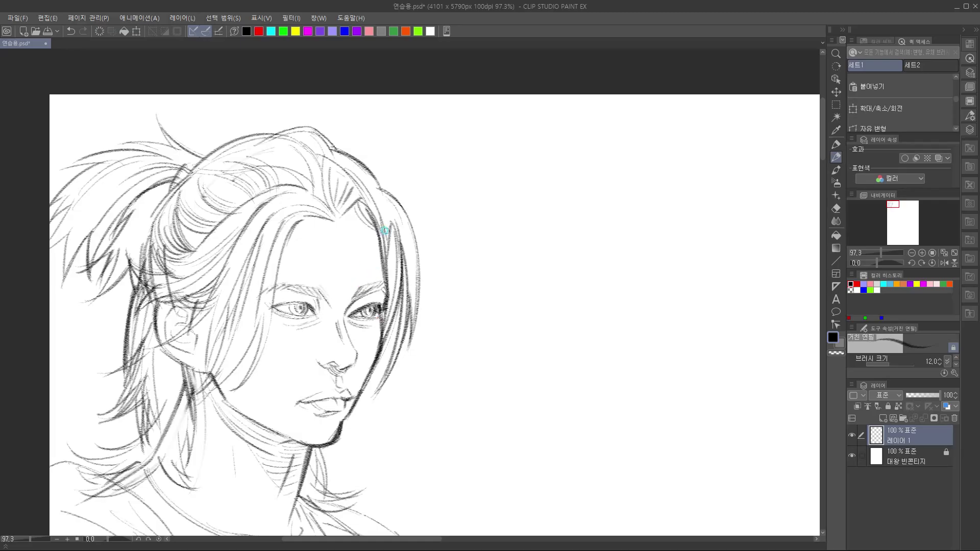
pyautogui.moveTo(380, 210); pyautogui.dragTo(407, 226)
pyautogui.moveTo(403, 228); pyautogui.dragTo(407, 344)
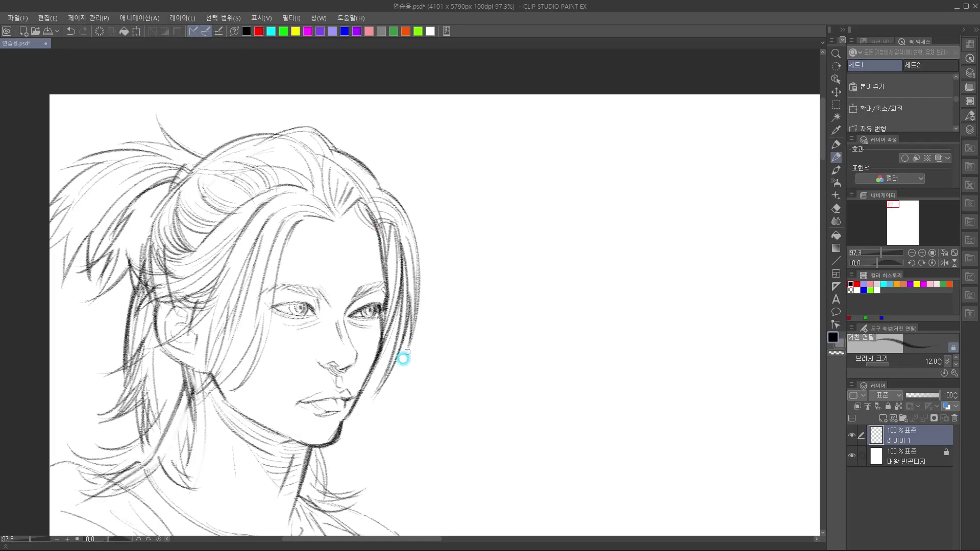
# Add dense short strands rising from the hair parting on the far side of the hairline
pyautogui.moveTo(367, 170)
pyautogui.mouseDown()
pyautogui.moveTo(365, 198)
pyautogui.moveTo(333, 169)
pyautogui.moveTo(334, 214)
pyautogui.mouseUp()
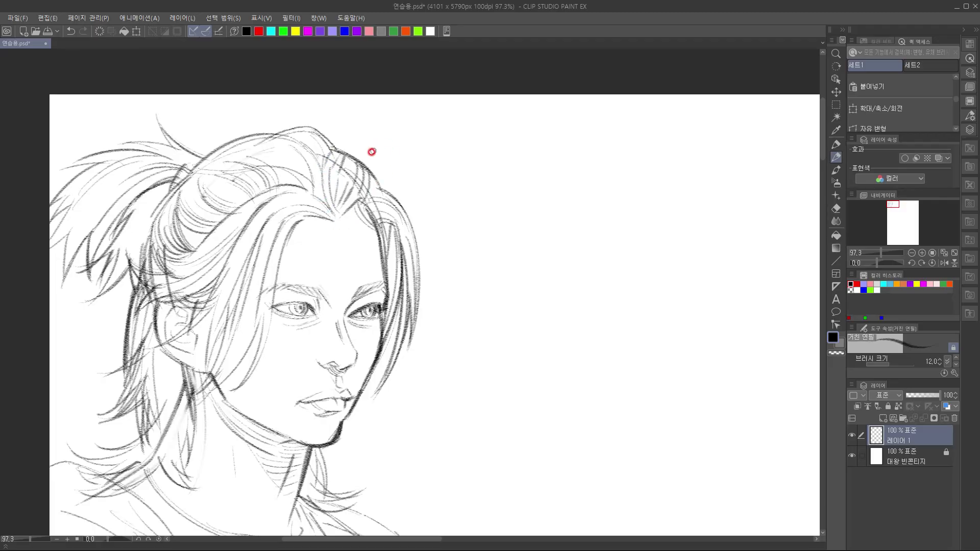
pyautogui.moveTo(339, 174)
pyautogui.mouseDown()
pyautogui.moveTo(339, 212)
pyautogui.moveTo(327, 207)
pyautogui.moveTo(340, 181)
pyautogui.moveTo(336, 220)
pyautogui.moveTo(351, 207)
pyautogui.mouseUp()
pyautogui.moveTo(351, 161); pyautogui.dragTo(327, 215)
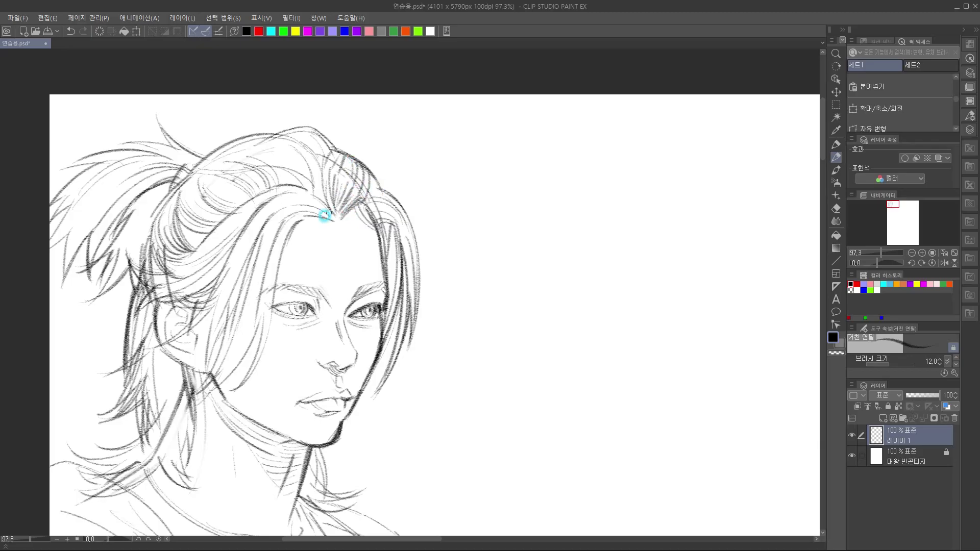
# Fill the top of the head with curved strands sweeping back from the hairline
pyautogui.moveTo(356, 245); pyautogui.dragTo(356, 241)
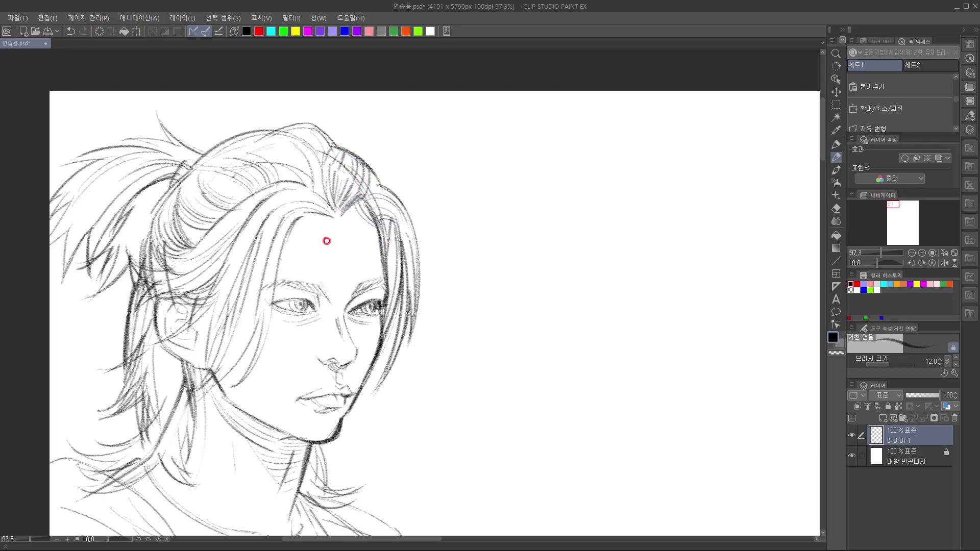
pyautogui.moveTo(306, 157)
pyautogui.mouseDown()
pyautogui.moveTo(324, 200)
pyautogui.moveTo(313, 177)
pyautogui.mouseUp()
pyautogui.moveTo(244, 173); pyautogui.dragTo(240, 176)
pyautogui.moveTo(313, 193); pyautogui.dragTo(297, 192)
pyautogui.moveTo(277, 159); pyautogui.dragTo(296, 181)
pyautogui.moveTo(285, 145); pyautogui.dragTo(300, 166)
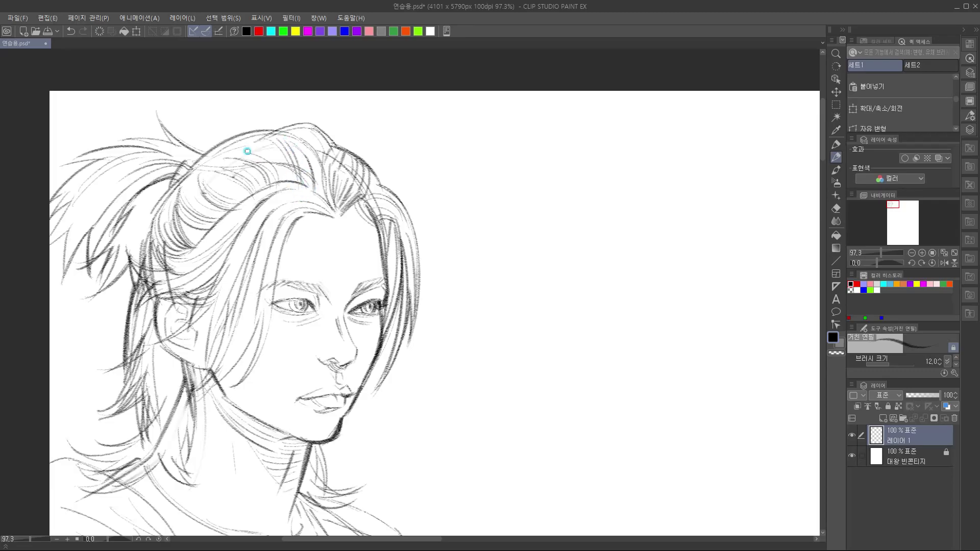
pyautogui.moveTo(247, 150); pyautogui.dragTo(293, 182)
# Darken the line between the lips and refine the near corner of the mouth
pyautogui.moveTo(427, 255); pyautogui.dragTo(473, 193)
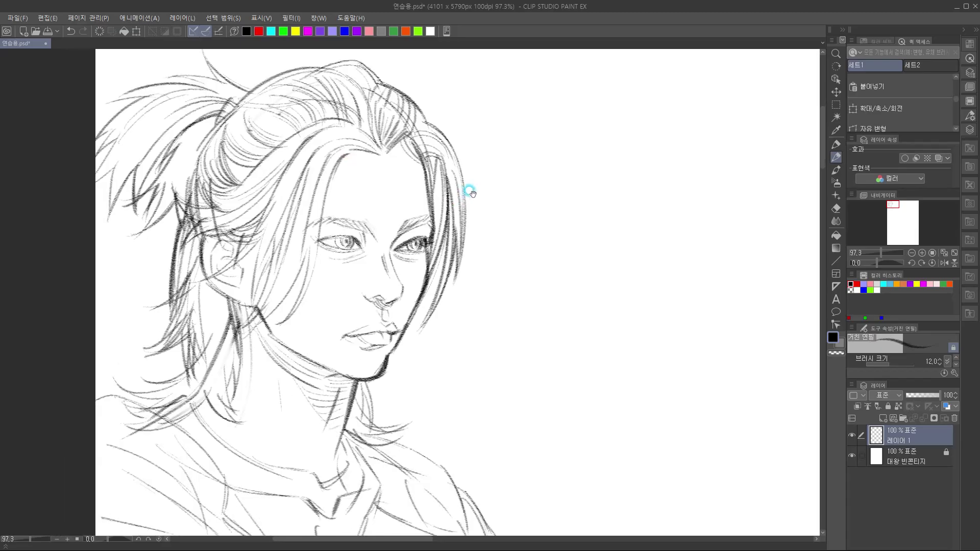
pyautogui.moveTo(437, 223); pyautogui.dragTo(435, 214)
pyautogui.moveTo(343, 327)
pyautogui.mouseDown()
pyautogui.moveTo(362, 327)
pyautogui.moveTo(341, 327)
pyautogui.mouseUp()
pyautogui.click(378, 311)
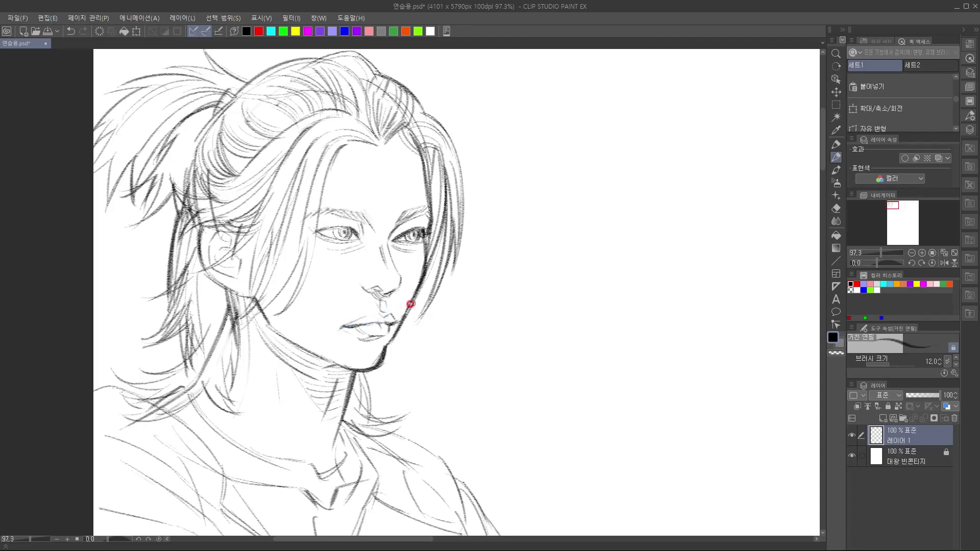
pyautogui.moveTo(349, 328); pyautogui.dragTo(383, 330)
pyautogui.moveTo(435, 379)
pyautogui.mouseDown()
pyautogui.moveTo(257, 356)
pyautogui.moveTo(312, 326)
pyautogui.moveTo(398, 329)
pyautogui.moveTo(389, 335)
pyautogui.moveTo(403, 326)
pyautogui.mouseUp()
pyautogui.moveTo(407, 334); pyautogui.dragTo(384, 333)
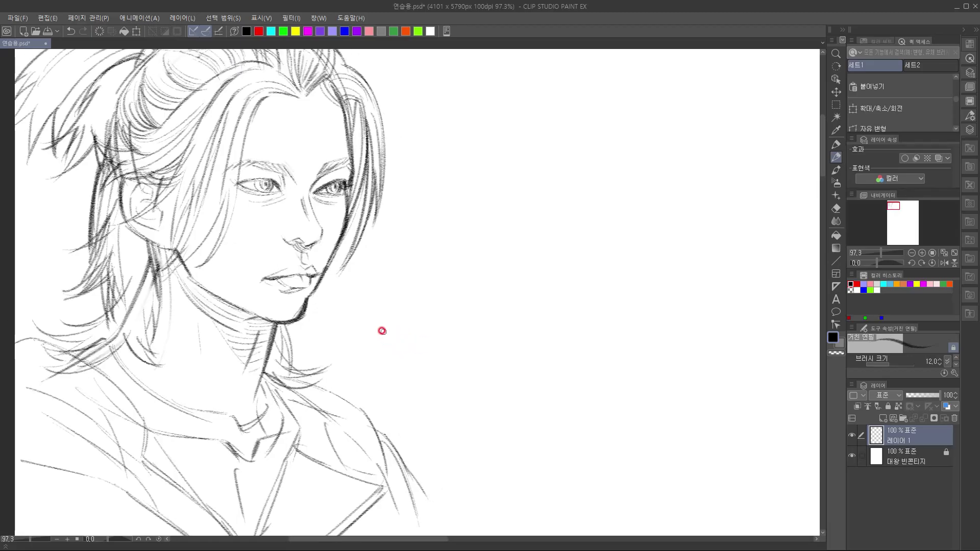
# Add a new layer and sketch the rounded cranium and far temple of a second head beside the finished portrait
pyautogui.moveTo(355, 302); pyautogui.dragTo(320, 331)
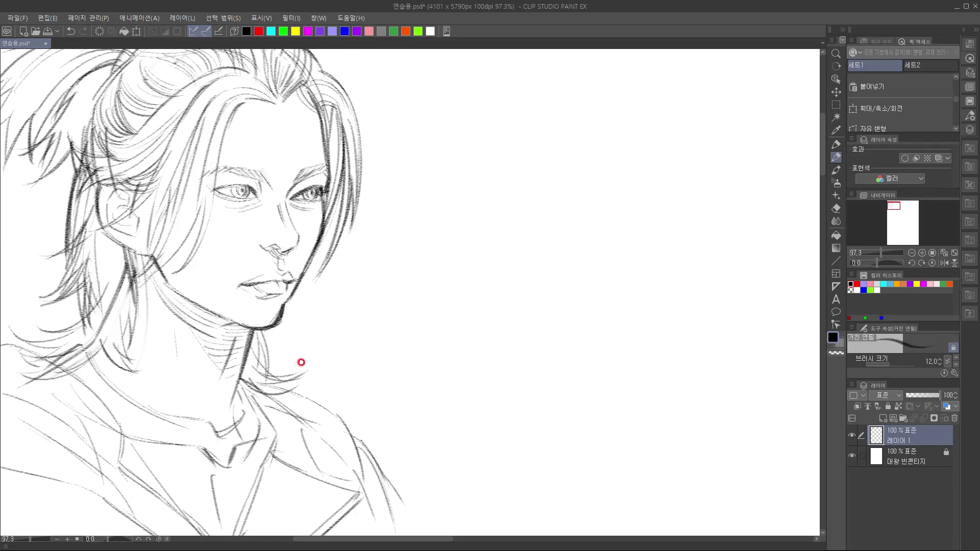
pyautogui.click(883, 419)
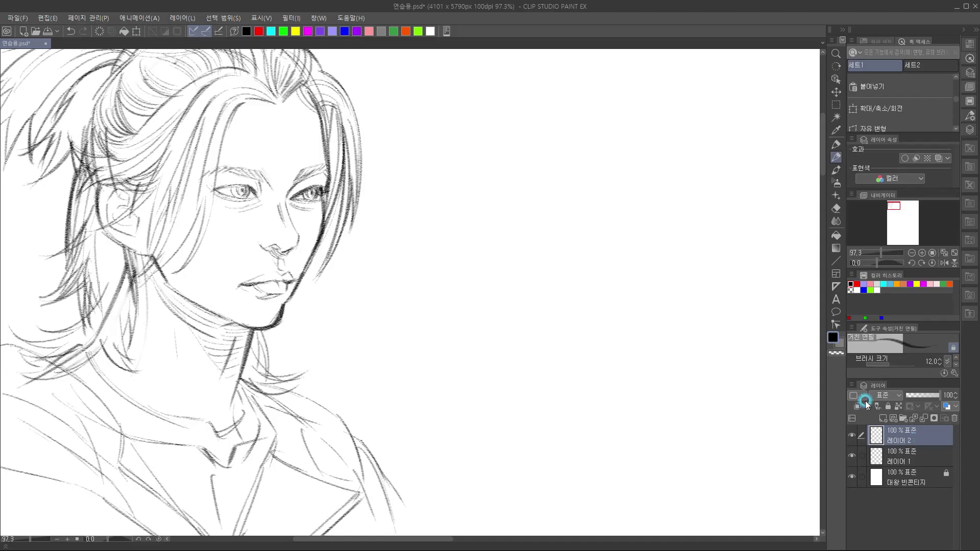
pyautogui.moveTo(398, 266)
pyautogui.mouseDown()
pyautogui.moveTo(231, 288)
pyautogui.moveTo(317, 284)
pyautogui.moveTo(357, 330)
pyautogui.mouseUp()
pyautogui.moveTo(320, 191); pyautogui.dragTo(316, 289)
pyautogui.moveTo(333, 225); pyautogui.dragTo(320, 259)
pyautogui.moveTo(311, 202); pyautogui.dragTo(372, 136)
pyautogui.moveTo(313, 191)
pyautogui.mouseDown()
pyautogui.moveTo(398, 124)
pyautogui.moveTo(472, 160)
pyautogui.moveTo(502, 220)
pyautogui.mouseUp()
pyautogui.moveTo(401, 151)
pyautogui.mouseDown()
pyautogui.moveTo(333, 184)
pyautogui.moveTo(309, 299)
pyautogui.mouseUp()
pyautogui.scroll(-1, 352, 278)
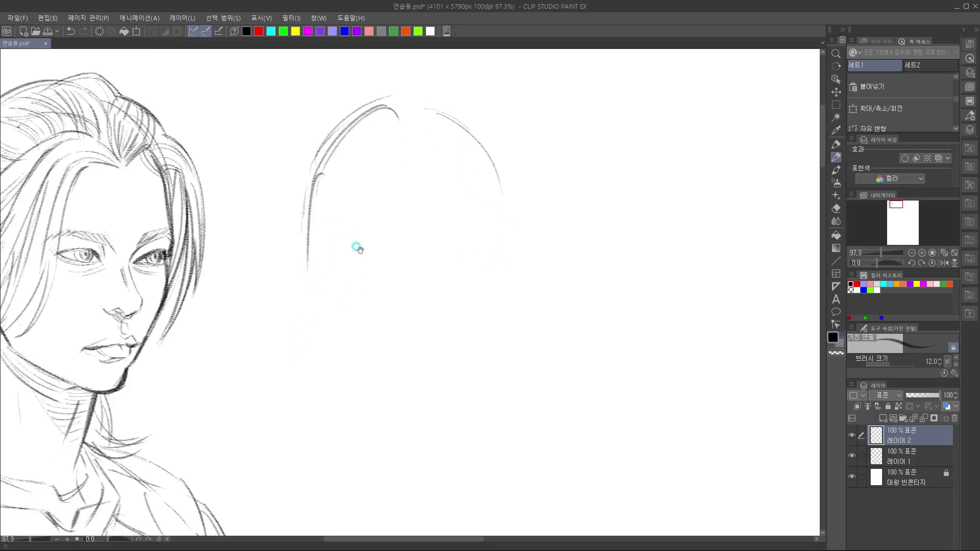
# Outline the cheeks, tapered jaw and chin of the second head, close the skull and add the near ear
pyautogui.moveTo(326, 180)
pyautogui.mouseDown()
pyautogui.moveTo(312, 239)
pyautogui.moveTo(323, 318)
pyautogui.mouseUp()
pyautogui.moveTo(314, 274)
pyautogui.mouseDown()
pyautogui.moveTo(348, 367)
pyautogui.moveTo(403, 408)
pyautogui.moveTo(479, 350)
pyautogui.mouseUp()
pyautogui.moveTo(444, 382)
pyautogui.mouseDown()
pyautogui.moveTo(491, 332)
pyautogui.moveTo(482, 334)
pyautogui.mouseUp()
pyautogui.moveTo(502, 287); pyautogui.dragTo(480, 346)
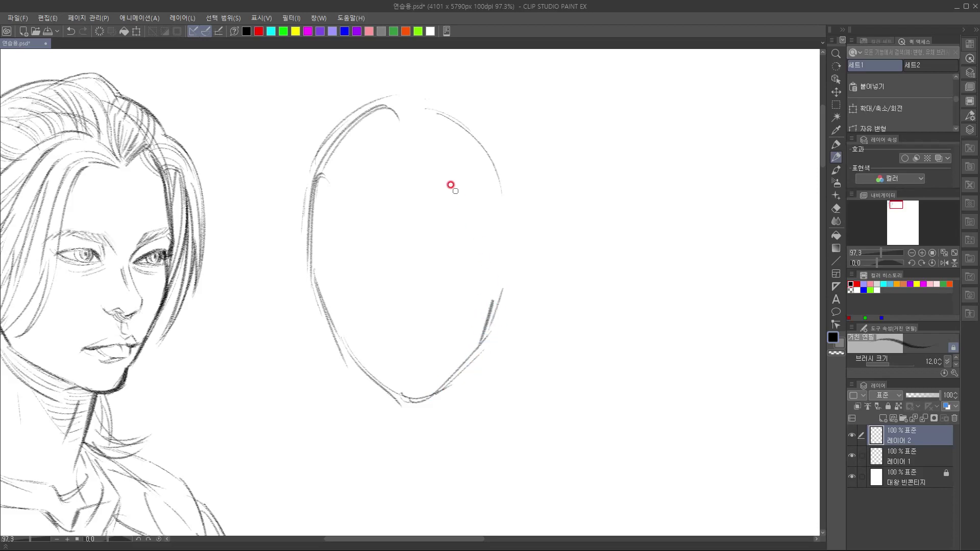
pyautogui.moveTo(334, 143); pyautogui.dragTo(388, 106)
pyautogui.moveTo(494, 148)
pyautogui.mouseDown()
pyautogui.moveTo(512, 250)
pyautogui.moveTo(489, 265)
pyautogui.moveTo(489, 289)
pyautogui.moveTo(500, 251)
pyautogui.moveTo(520, 242)
pyautogui.moveTo(523, 256)
pyautogui.moveTo(497, 308)
pyautogui.mouseUp()
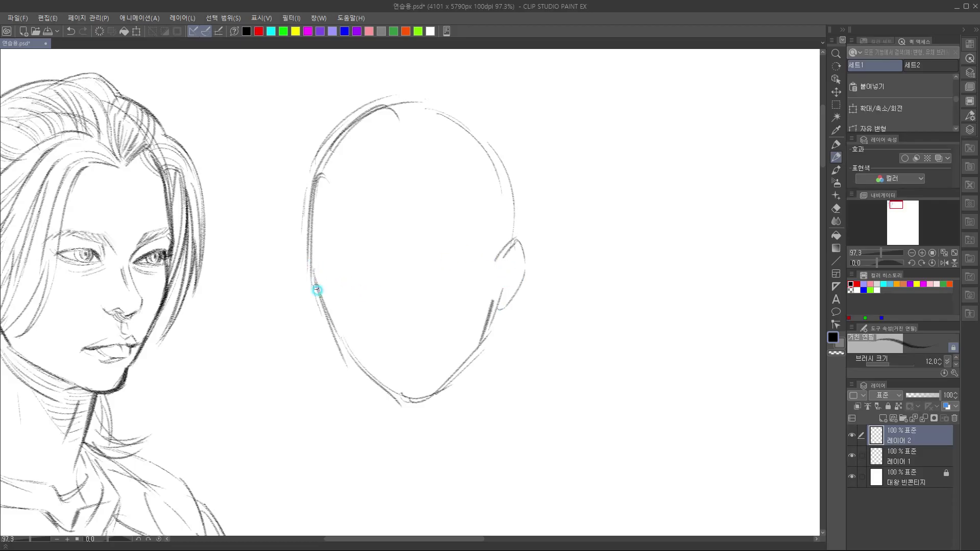
# Sketch both slanted eyes with lids and irises in the lower half of the new face
pyautogui.moveTo(329, 322); pyautogui.dragTo(331, 326)
pyautogui.moveTo(329, 279); pyautogui.dragTo(367, 291)
pyautogui.moveTo(424, 276)
pyautogui.mouseDown()
pyautogui.moveTo(410, 283)
pyautogui.moveTo(422, 272)
pyautogui.moveTo(449, 276)
pyautogui.moveTo(441, 285)
pyautogui.moveTo(424, 273)
pyautogui.moveTo(419, 285)
pyautogui.mouseUp()
pyautogui.moveTo(332, 282); pyautogui.dragTo(371, 296)
pyautogui.click(424, 279)
pyautogui.moveTo(347, 281)
pyautogui.mouseDown()
pyautogui.moveTo(339, 278)
pyautogui.moveTo(350, 284)
pyautogui.mouseUp()
pyautogui.moveTo(421, 278); pyautogui.dragTo(428, 287)
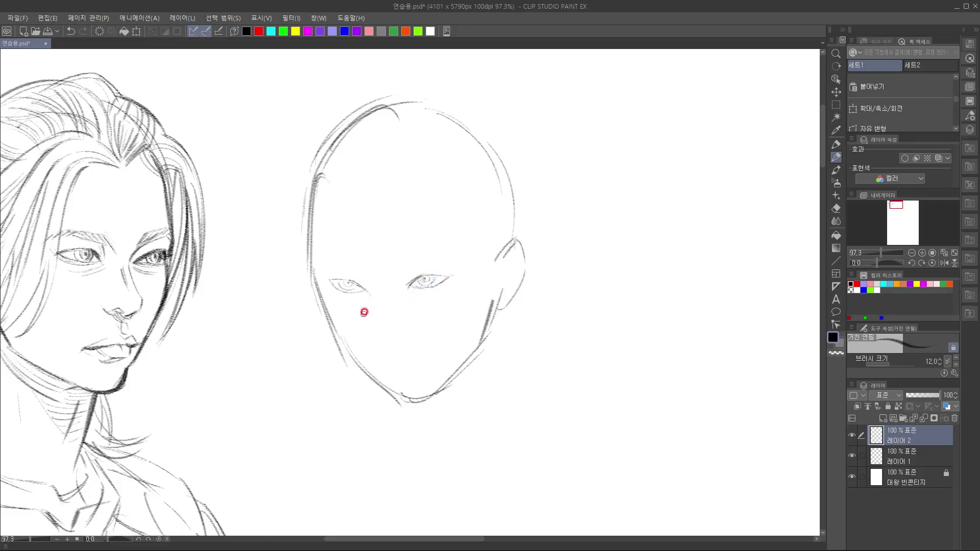
# Draw the two arched eyebrows and a light vertical line for the bridge of the nose
pyautogui.moveTo(353, 281)
pyautogui.mouseDown()
pyautogui.moveTo(370, 293)
pyautogui.moveTo(328, 269)
pyautogui.moveTo(422, 266)
pyautogui.moveTo(399, 270)
pyautogui.moveTo(427, 259)
pyautogui.mouseUp()
pyautogui.moveTo(395, 272)
pyautogui.mouseDown()
pyautogui.moveTo(414, 255)
pyautogui.moveTo(399, 268)
pyautogui.moveTo(459, 258)
pyautogui.mouseUp()
pyautogui.moveTo(364, 267)
pyautogui.mouseDown()
pyautogui.moveTo(331, 258)
pyautogui.moveTo(359, 266)
pyautogui.moveTo(374, 285)
pyautogui.moveTo(337, 267)
pyautogui.moveTo(347, 267)
pyautogui.moveTo(350, 278)
pyautogui.moveTo(331, 265)
pyautogui.moveTo(315, 273)
pyautogui.moveTo(330, 257)
pyautogui.moveTo(400, 285)
pyautogui.moveTo(370, 277)
pyautogui.moveTo(447, 278)
pyautogui.moveTo(408, 307)
pyautogui.moveTo(360, 316)
pyautogui.moveTo(364, 327)
pyautogui.moveTo(361, 271)
pyautogui.moveTo(377, 283)
pyautogui.moveTo(359, 273)
pyautogui.moveTo(385, 298)
pyautogui.moveTo(380, 309)
pyautogui.moveTo(381, 290)
pyautogui.moveTo(383, 311)
pyautogui.moveTo(382, 293)
pyautogui.moveTo(380, 329)
pyautogui.mouseUp()
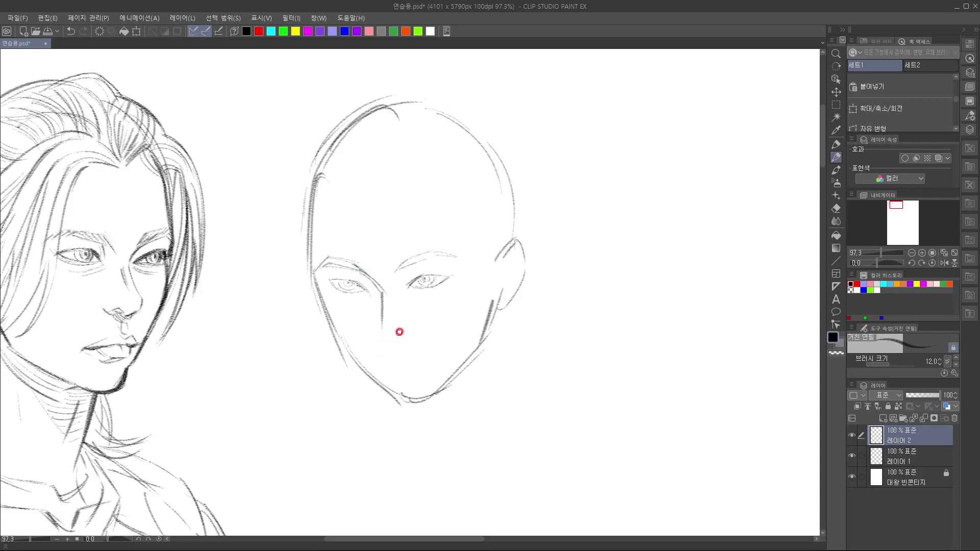
pyautogui.hotkey('ctrl', 'z')
pyautogui.moveTo(381, 294)
pyautogui.mouseDown()
pyautogui.moveTo(381, 322)
pyautogui.moveTo(391, 304)
pyautogui.moveTo(385, 332)
pyautogui.mouseUp()
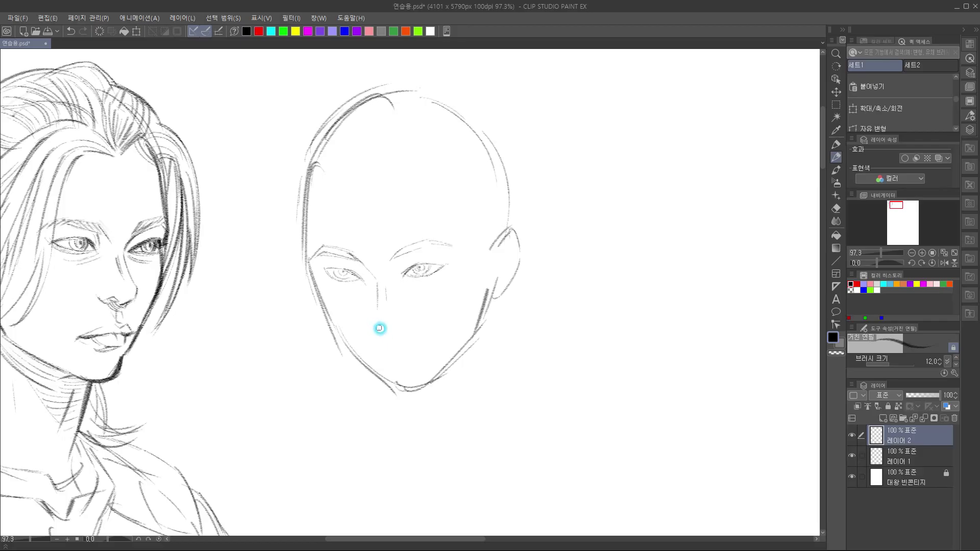
# Draw the nose tip with its nostril and sketch the closed mouth below it
pyautogui.moveTo(396, 327); pyautogui.dragTo(405, 324)
pyautogui.moveTo(376, 325); pyautogui.dragTo(398, 345)
pyautogui.moveTo(374, 354); pyautogui.dragTo(380, 354)
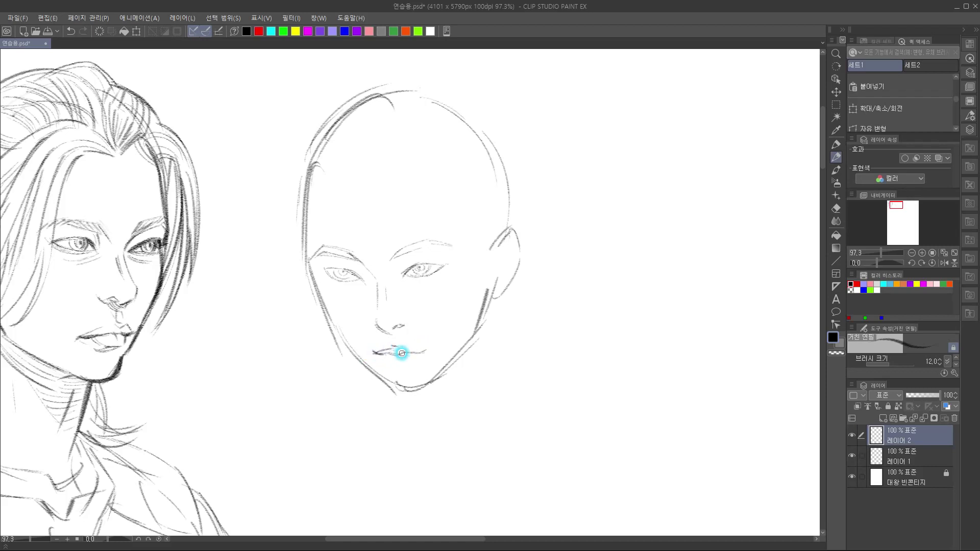
pyautogui.moveTo(402, 348)
pyautogui.mouseDown()
pyautogui.moveTo(429, 353)
pyautogui.moveTo(407, 351)
pyautogui.mouseUp()
# Refine the irises and lids of both eyes and join the far brow to the nose bridge with a darker line
pyautogui.moveTo(352, 271); pyautogui.dragTo(365, 283)
pyautogui.moveTo(417, 263); pyautogui.dragTo(404, 275)
pyautogui.moveTo(339, 269)
pyautogui.mouseDown()
pyautogui.moveTo(317, 287)
pyautogui.moveTo(334, 318)
pyautogui.moveTo(327, 277)
pyautogui.mouseUp()
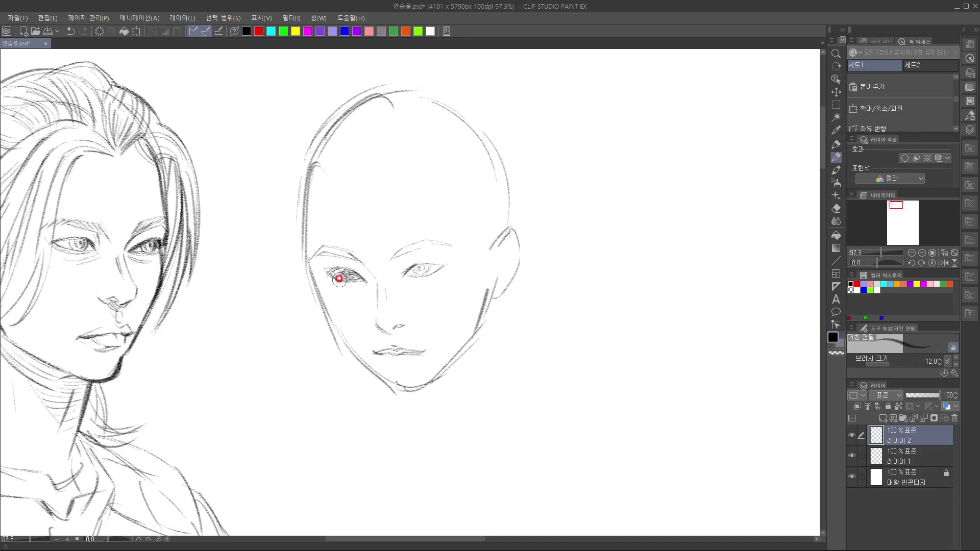
pyautogui.moveTo(343, 279)
pyautogui.mouseDown()
pyautogui.moveTo(313, 277)
pyautogui.moveTo(363, 277)
pyautogui.mouseUp()
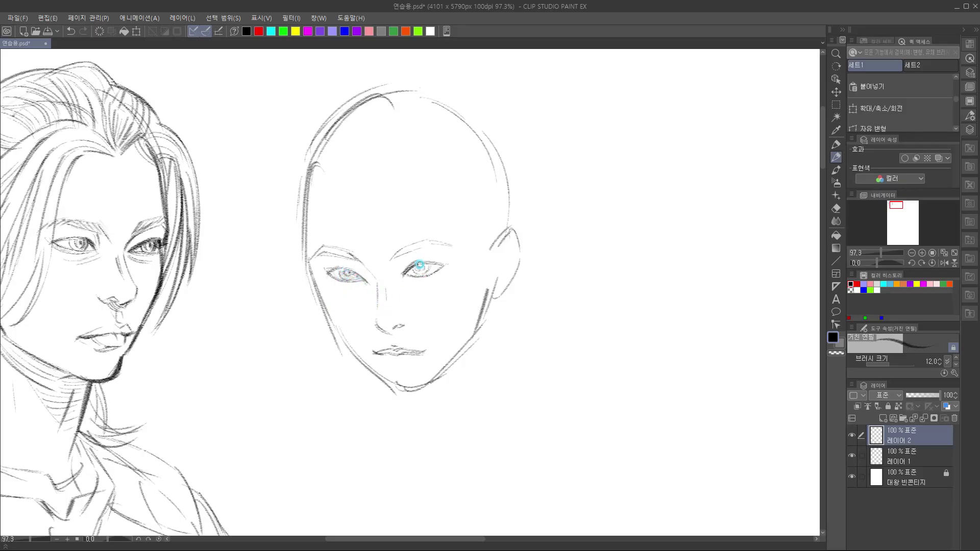
pyautogui.moveTo(361, 262)
pyautogui.mouseDown()
pyautogui.moveTo(379, 280)
pyautogui.moveTo(377, 317)
pyautogui.mouseUp()
pyautogui.moveTo(395, 274)
pyautogui.mouseDown()
pyautogui.moveTo(407, 256)
pyautogui.moveTo(400, 265)
pyautogui.moveTo(420, 265)
pyautogui.mouseUp()
pyautogui.moveTo(424, 266)
pyautogui.mouseDown()
pyautogui.moveTo(415, 266)
pyautogui.moveTo(423, 275)
pyautogui.moveTo(429, 265)
pyautogui.mouseUp()
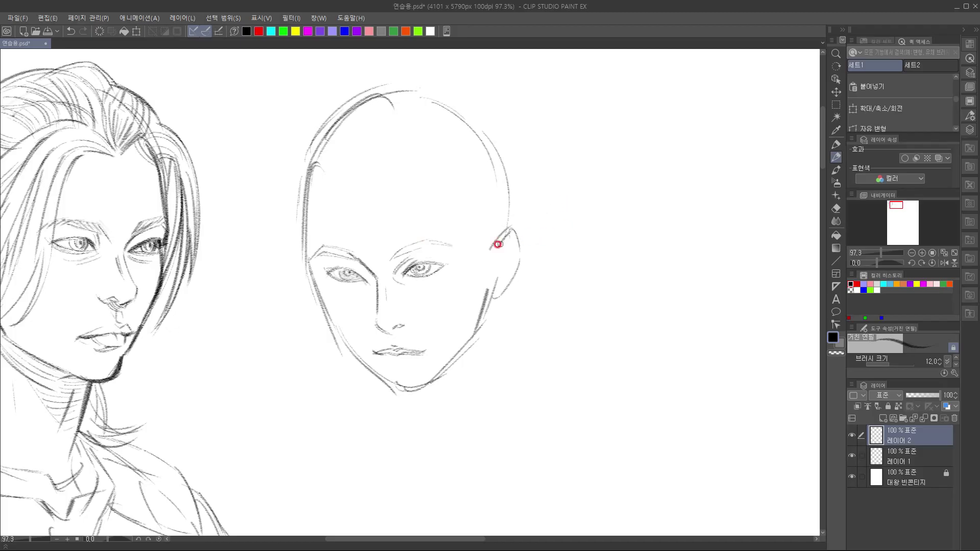
# Extend the upper lids toward the outer eye corners and strengthen both eyebrows and the far brow ridge
pyautogui.moveTo(415, 264)
pyautogui.mouseDown()
pyautogui.moveTo(410, 279)
pyautogui.moveTo(424, 263)
pyautogui.moveTo(455, 264)
pyautogui.mouseUp()
pyautogui.moveTo(322, 267); pyautogui.dragTo(375, 278)
pyautogui.moveTo(403, 248)
pyautogui.mouseDown()
pyautogui.moveTo(450, 247)
pyautogui.moveTo(435, 244)
pyautogui.moveTo(460, 251)
pyautogui.moveTo(428, 239)
pyautogui.moveTo(452, 248)
pyautogui.mouseUp()
pyautogui.moveTo(328, 255); pyautogui.dragTo(373, 272)
pyautogui.moveTo(328, 247)
pyautogui.mouseDown()
pyautogui.moveTo(354, 253)
pyautogui.moveTo(368, 274)
pyautogui.mouseUp()
pyautogui.moveTo(322, 248); pyautogui.dragTo(308, 261)
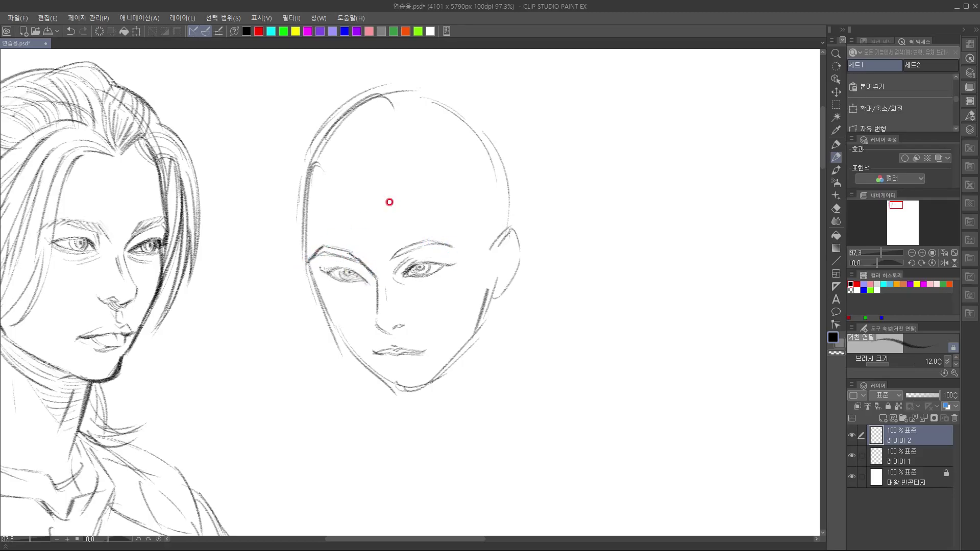
pyautogui.moveTo(322, 247); pyautogui.dragTo(311, 260)
pyautogui.moveTo(427, 269); pyautogui.dragTo(396, 252)
pyautogui.moveTo(324, 257)
pyautogui.mouseDown()
pyautogui.moveTo(336, 274)
pyautogui.moveTo(312, 253)
pyautogui.moveTo(335, 268)
pyautogui.moveTo(333, 286)
pyautogui.moveTo(299, 254)
pyautogui.moveTo(329, 266)
pyautogui.moveTo(403, 258)
pyautogui.moveTo(422, 241)
pyautogui.mouseUp()
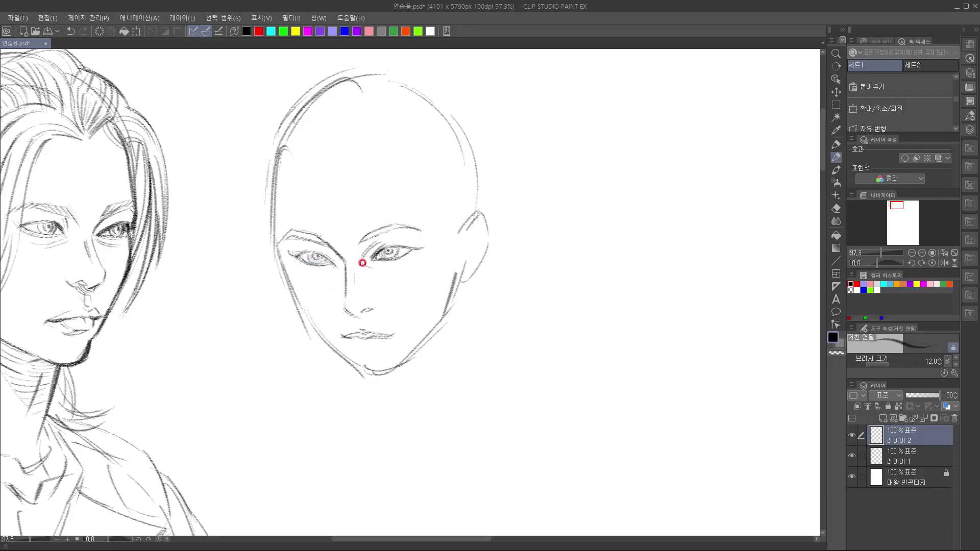
# Erase the middle of the mouth and redraw fuller lips with a small philtrum mark above them
pyautogui.moveTo(382, 321); pyautogui.dragTo(375, 309)
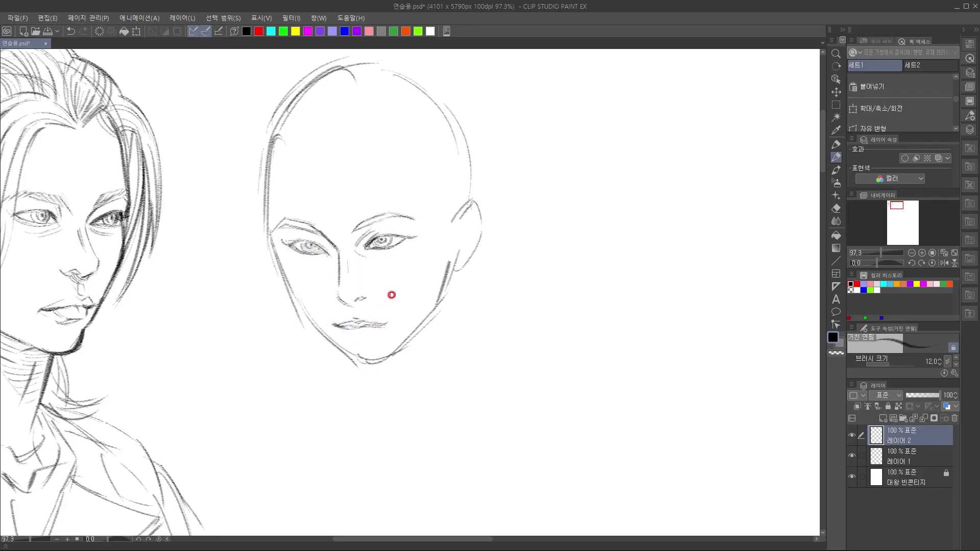
pyautogui.moveTo(370, 321)
pyautogui.mouseDown()
pyautogui.moveTo(334, 322)
pyautogui.moveTo(378, 324)
pyautogui.mouseUp()
pyautogui.moveTo(363, 325); pyautogui.dragTo(389, 323)
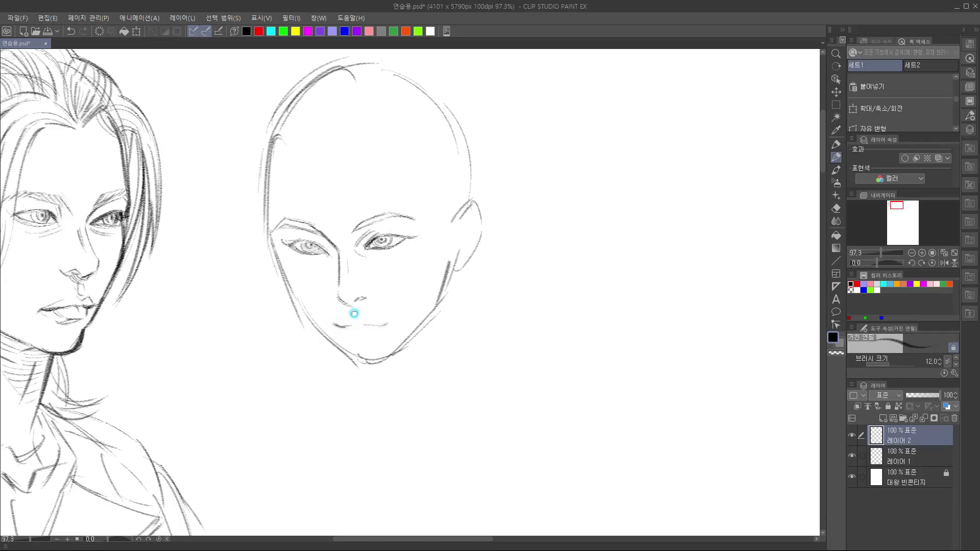
pyautogui.moveTo(363, 308); pyautogui.dragTo(356, 316)
pyautogui.moveTo(355, 315); pyautogui.dragTo(370, 312)
pyautogui.moveTo(374, 332)
pyautogui.mouseDown()
pyautogui.moveTo(365, 332)
pyautogui.moveTo(385, 323)
pyautogui.mouseUp()
pyautogui.moveTo(362, 321); pyautogui.dragTo(373, 332)
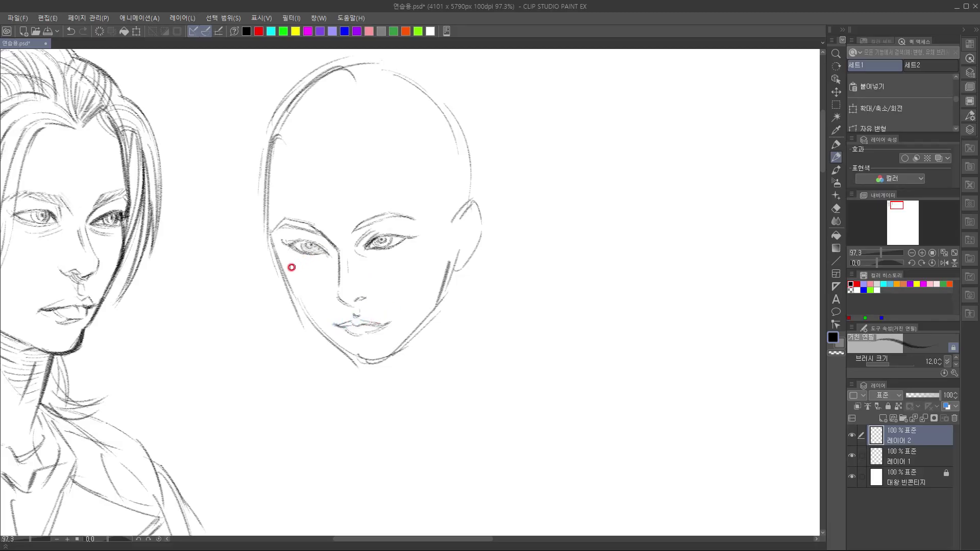
# Redraw the face contour on the far side with darker strokes from the temple down to the lower cheek
pyautogui.moveTo(286, 226); pyautogui.dragTo(276, 230)
pyautogui.moveTo(272, 194); pyautogui.dragTo(279, 252)
pyautogui.moveTo(274, 217); pyautogui.dragTo(291, 280)
pyautogui.moveTo(276, 235); pyautogui.dragTo(301, 308)
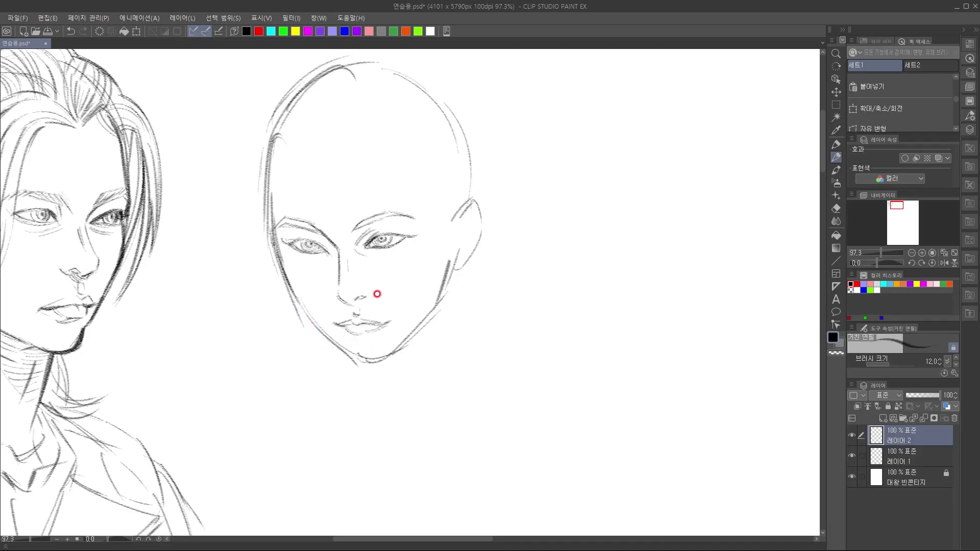
pyautogui.moveTo(274, 246); pyautogui.dragTo(315, 322)
pyautogui.moveTo(282, 271); pyautogui.dragTo(319, 325)
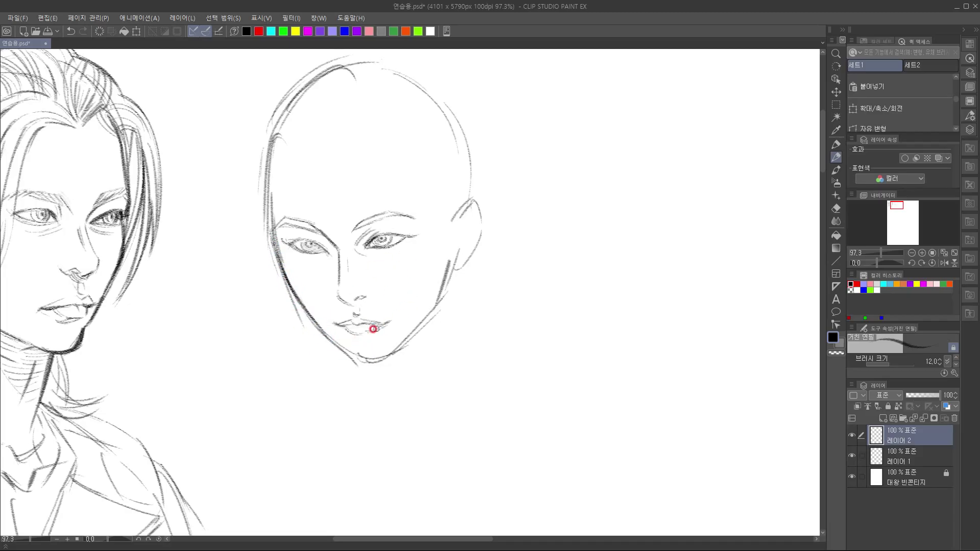
# Darken the chin and the near jawline up toward the ear
pyautogui.moveTo(293, 289)
pyautogui.mouseDown()
pyautogui.moveTo(375, 365)
pyautogui.moveTo(319, 321)
pyautogui.moveTo(362, 360)
pyautogui.moveTo(400, 340)
pyautogui.moveTo(379, 358)
pyautogui.moveTo(426, 308)
pyautogui.moveTo(382, 360)
pyautogui.moveTo(434, 306)
pyautogui.moveTo(352, 354)
pyautogui.moveTo(400, 344)
pyautogui.moveTo(385, 356)
pyautogui.moveTo(445, 286)
pyautogui.moveTo(449, 258)
pyautogui.moveTo(434, 305)
pyautogui.mouseUp()
pyautogui.hotkey('ctrl', 'z')
pyautogui.moveTo(449, 259); pyautogui.dragTo(426, 318)
# Redraw the ear's outer rim, add its inner folds and lobe, and hang a small earring from it
pyautogui.moveTo(456, 210)
pyautogui.mouseDown()
pyautogui.moveTo(463, 201)
pyautogui.moveTo(485, 212)
pyautogui.moveTo(488, 231)
pyautogui.moveTo(477, 253)
pyautogui.moveTo(452, 255)
pyautogui.mouseUp()
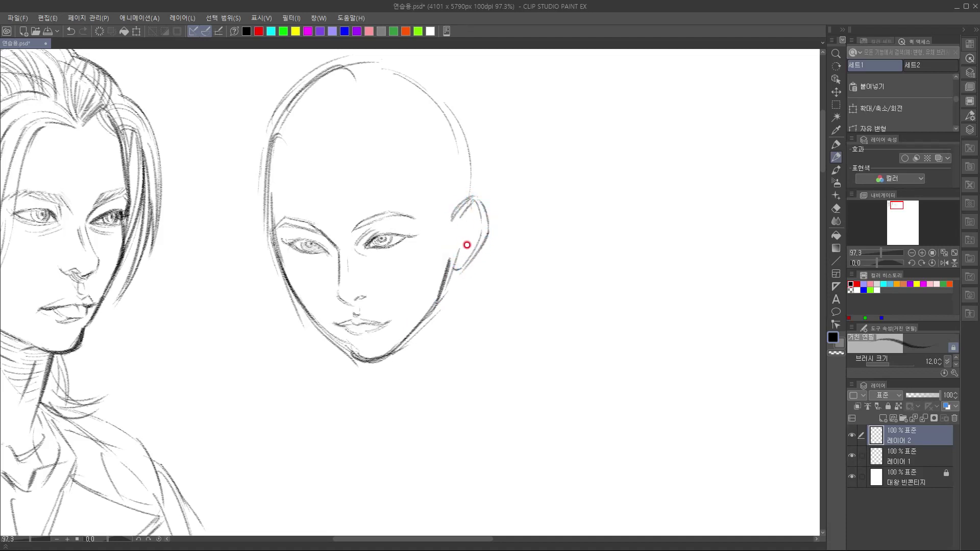
pyautogui.moveTo(477, 204)
pyautogui.mouseDown()
pyautogui.moveTo(482, 237)
pyautogui.moveTo(476, 201)
pyautogui.moveTo(484, 235)
pyautogui.moveTo(477, 209)
pyautogui.moveTo(460, 218)
pyautogui.moveTo(473, 208)
pyautogui.moveTo(461, 214)
pyautogui.moveTo(456, 241)
pyautogui.mouseUp()
pyautogui.moveTo(461, 236); pyautogui.dragTo(455, 248)
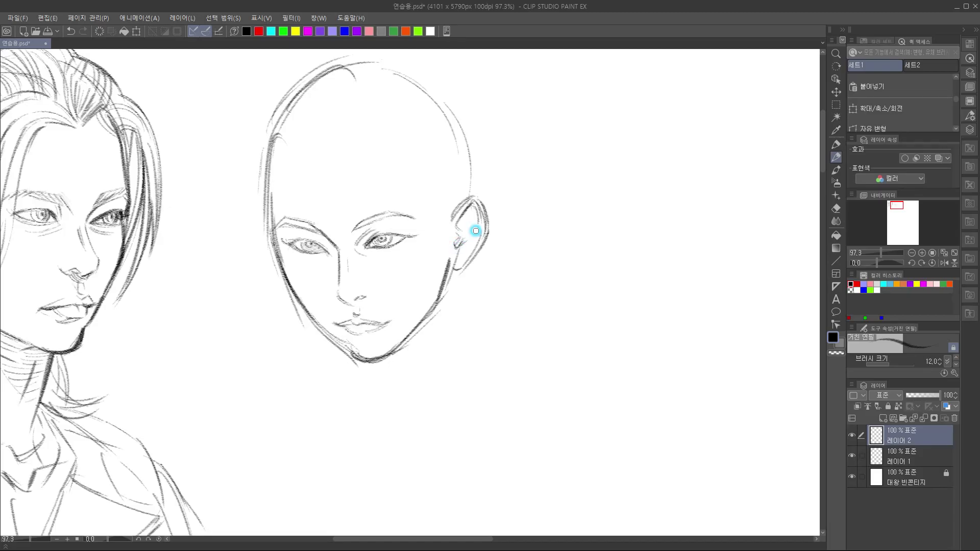
pyautogui.moveTo(468, 231)
pyautogui.mouseDown()
pyautogui.moveTo(458, 237)
pyautogui.moveTo(481, 219)
pyautogui.moveTo(449, 280)
pyautogui.moveTo(461, 265)
pyautogui.moveTo(444, 265)
pyautogui.moveTo(460, 272)
pyautogui.moveTo(472, 262)
pyautogui.moveTo(459, 274)
pyautogui.moveTo(473, 260)
pyautogui.mouseUp()
pyautogui.moveTo(410, 340); pyautogui.dragTo(373, 330)
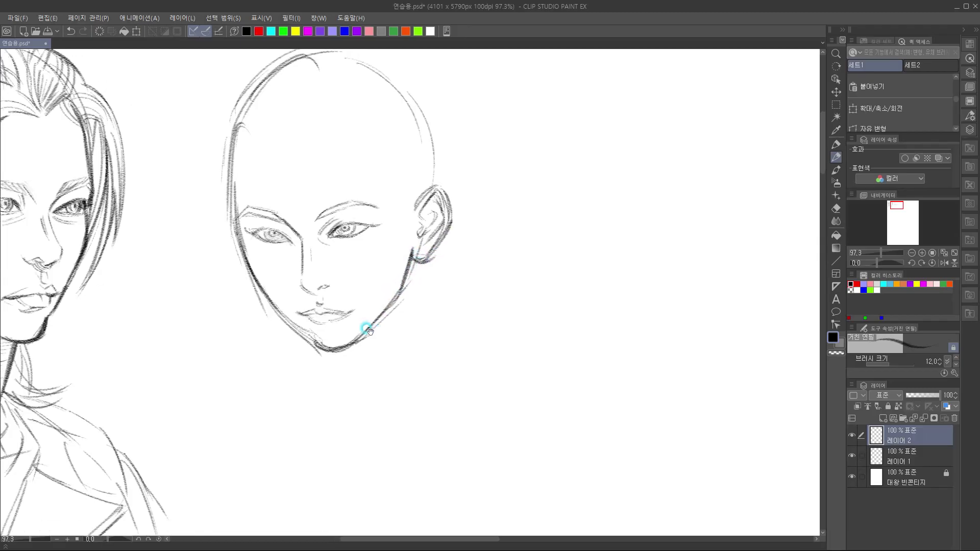
pyautogui.moveTo(429, 256); pyautogui.dragTo(429, 261)
pyautogui.moveTo(392, 297); pyautogui.dragTo(398, 319)
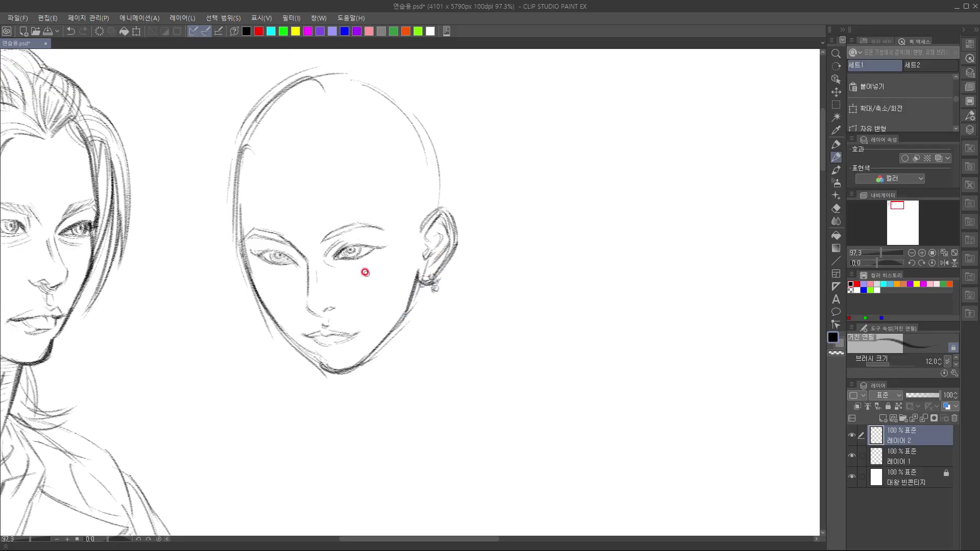
# Clean up the far cheek and chin contours, shade the philtrum and add light strokes above the eyebrows
pyautogui.moveTo(327, 236); pyautogui.dragTo(346, 232)
pyautogui.moveTo(238, 200); pyautogui.dragTo(263, 295)
pyautogui.moveTo(247, 254); pyautogui.dragTo(271, 319)
pyautogui.click(384, 237)
pyautogui.moveTo(282, 329)
pyautogui.mouseDown()
pyautogui.moveTo(330, 371)
pyautogui.moveTo(285, 350)
pyautogui.moveTo(313, 328)
pyautogui.mouseUp()
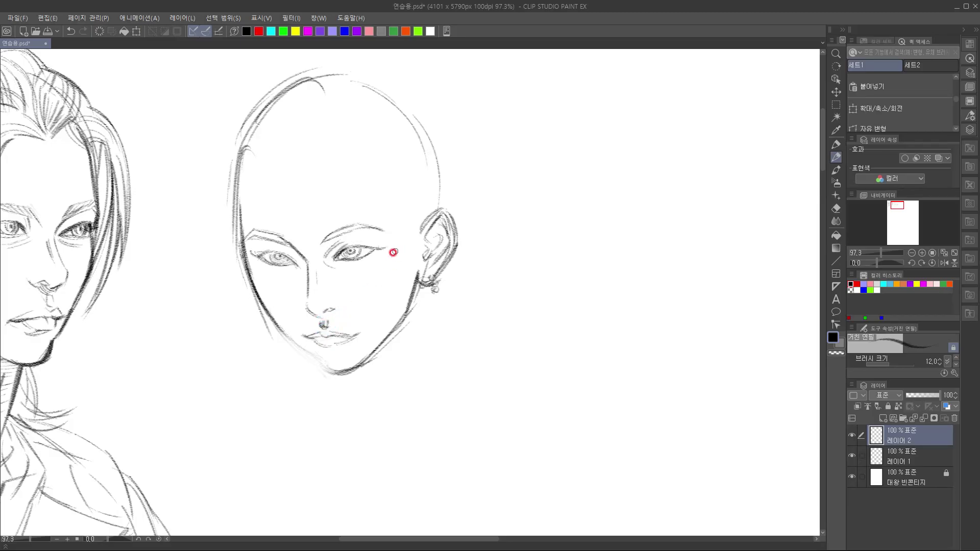
pyautogui.moveTo(290, 338)
pyautogui.mouseDown()
pyautogui.moveTo(336, 372)
pyautogui.moveTo(322, 361)
pyautogui.moveTo(340, 366)
pyautogui.moveTo(388, 330)
pyautogui.mouseUp()
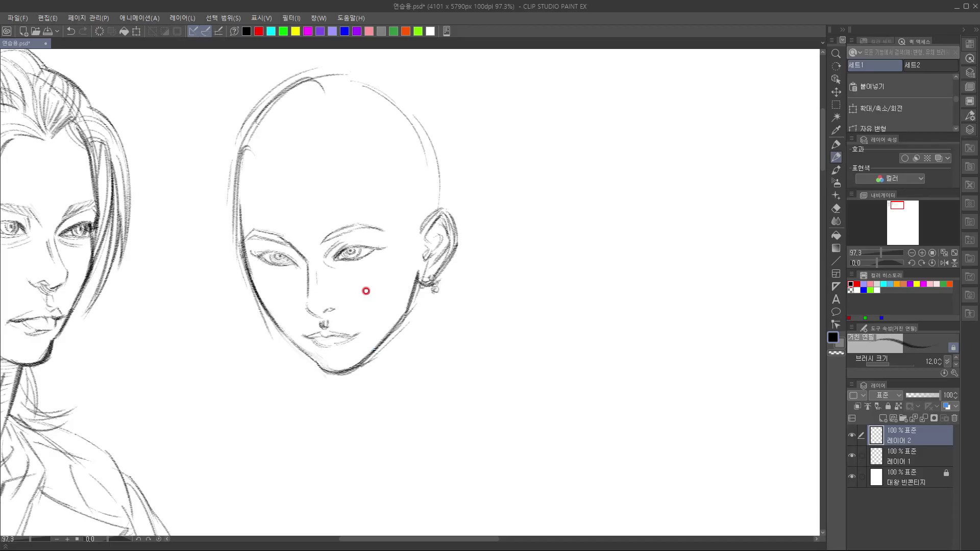
pyautogui.moveTo(421, 282)
pyautogui.mouseDown()
pyautogui.moveTo(398, 322)
pyautogui.moveTo(422, 281)
pyautogui.mouseUp()
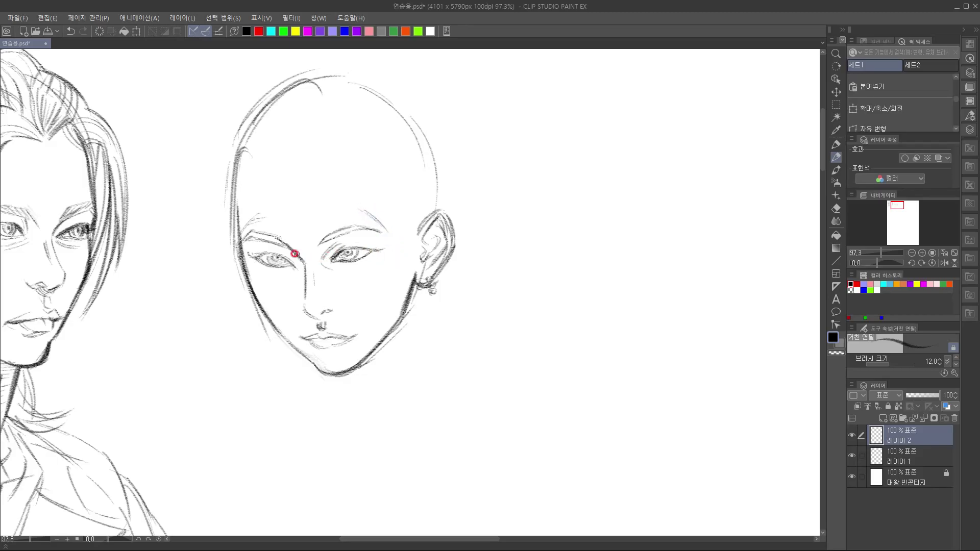
# Draw the far hairline and a long curved lock falling outside the far cheek to mouth level
pyautogui.moveTo(255, 235)
pyautogui.mouseDown()
pyautogui.moveTo(300, 249)
pyautogui.moveTo(254, 237)
pyautogui.moveTo(235, 249)
pyautogui.mouseUp()
pyautogui.moveTo(244, 188); pyautogui.dragTo(264, 159)
pyautogui.moveTo(328, 158)
pyautogui.mouseDown()
pyautogui.moveTo(309, 175)
pyautogui.moveTo(315, 190)
pyautogui.moveTo(302, 165)
pyautogui.mouseUp()
pyautogui.moveTo(236, 178); pyautogui.dragTo(243, 302)
pyautogui.moveTo(224, 228); pyautogui.dragTo(253, 312)
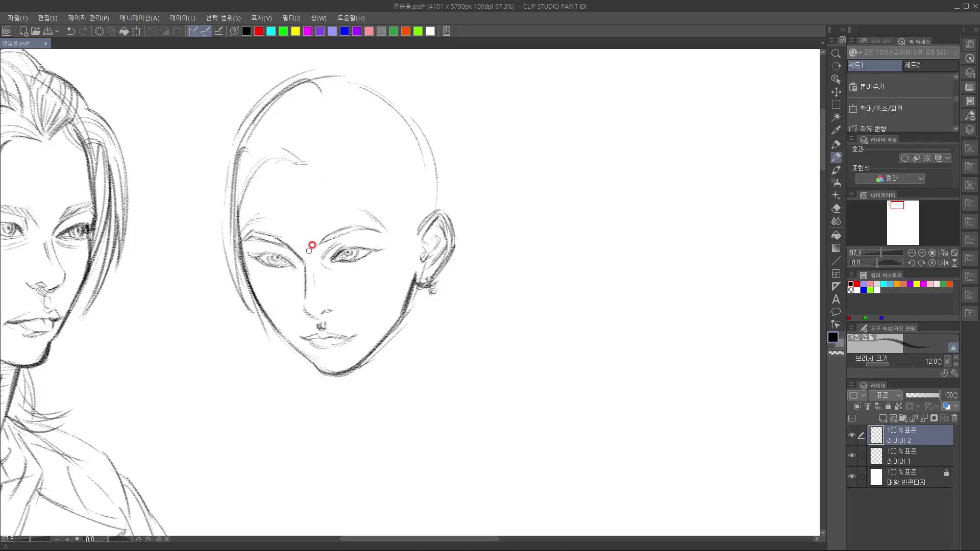
pyautogui.hotkey('ctrl', 'z')
pyautogui.moveTo(233, 203)
pyautogui.mouseDown()
pyautogui.moveTo(237, 304)
pyautogui.moveTo(230, 293)
pyautogui.moveTo(276, 351)
pyautogui.mouseUp()
pyautogui.moveTo(227, 309)
pyautogui.mouseDown()
pyautogui.moveTo(256, 346)
pyautogui.moveTo(276, 352)
pyautogui.mouseUp()
pyautogui.moveTo(282, 150)
pyautogui.mouseDown()
pyautogui.moveTo(235, 188)
pyautogui.moveTo(270, 152)
pyautogui.moveTo(222, 232)
pyautogui.moveTo(265, 155)
pyautogui.moveTo(215, 271)
pyautogui.moveTo(225, 305)
pyautogui.moveTo(271, 350)
pyautogui.mouseUp()
pyautogui.moveTo(237, 289); pyautogui.dragTo(271, 351)
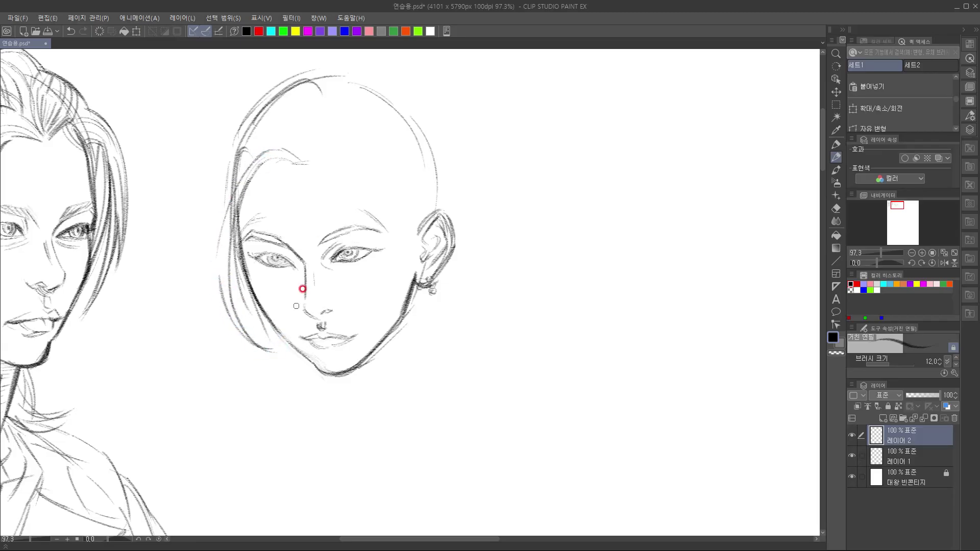
pyautogui.moveTo(258, 304)
pyautogui.mouseDown()
pyautogui.moveTo(235, 256)
pyautogui.moveTo(247, 316)
pyautogui.moveTo(244, 294)
pyautogui.moveTo(269, 334)
pyautogui.moveTo(239, 262)
pyautogui.mouseUp()
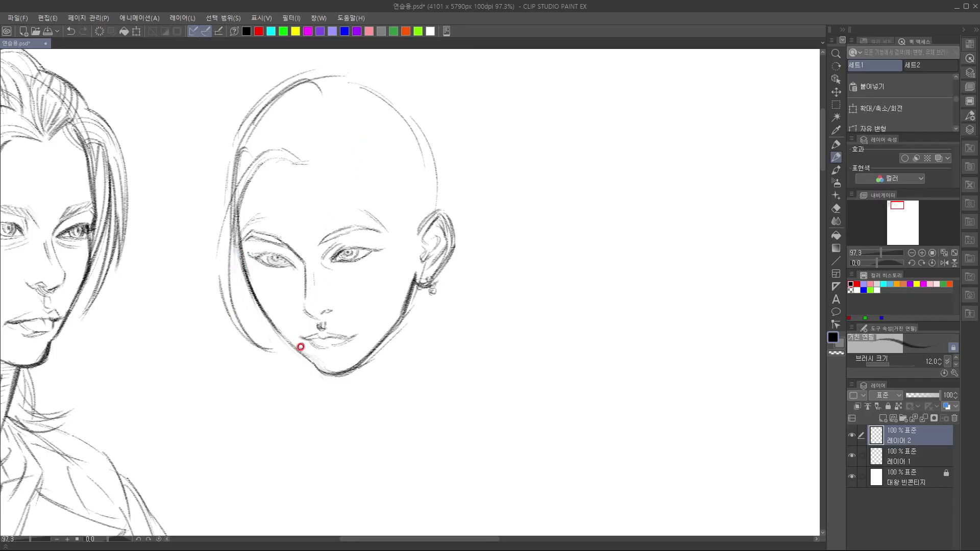
# Sketch the hair parting with strands rising from the forehead peak to the crown
pyautogui.moveTo(307, 308); pyautogui.dragTo(323, 318)
pyautogui.moveTo(284, 151); pyautogui.dragTo(302, 164)
pyautogui.moveTo(284, 116); pyautogui.dragTo(293, 147)
pyautogui.moveTo(287, 97); pyautogui.dragTo(284, 119)
pyautogui.moveTo(268, 133)
pyautogui.mouseDown()
pyautogui.moveTo(295, 146)
pyautogui.moveTo(303, 166)
pyautogui.mouseUp()
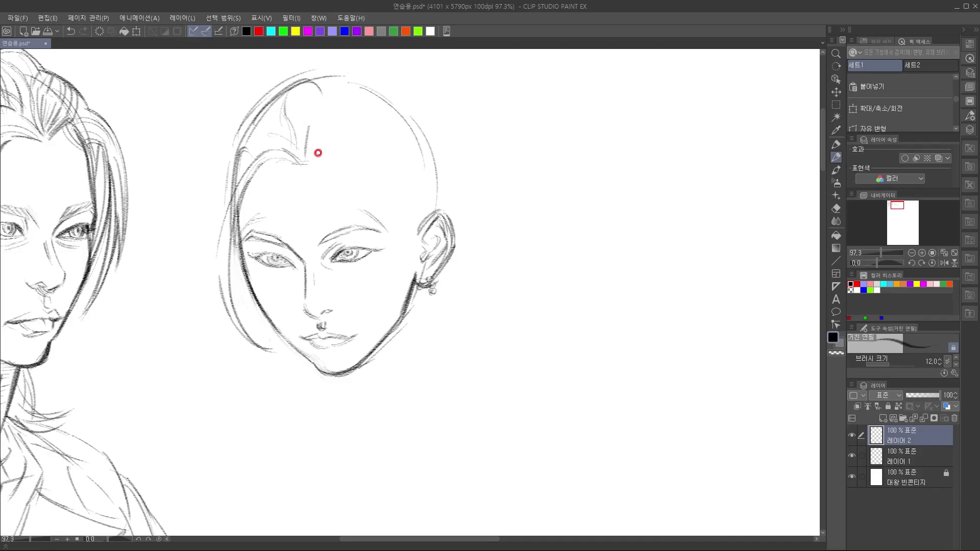
pyautogui.moveTo(300, 89)
pyautogui.mouseDown()
pyautogui.moveTo(313, 121)
pyautogui.moveTo(321, 74)
pyautogui.moveTo(307, 152)
pyautogui.mouseUp()
# Draw thin bangs curving from the parting down across the near eye to the cheek
pyautogui.moveTo(311, 139)
pyautogui.mouseDown()
pyautogui.moveTo(318, 160)
pyautogui.moveTo(309, 163)
pyautogui.moveTo(324, 166)
pyautogui.moveTo(334, 190)
pyautogui.moveTo(360, 296)
pyautogui.mouseUp()
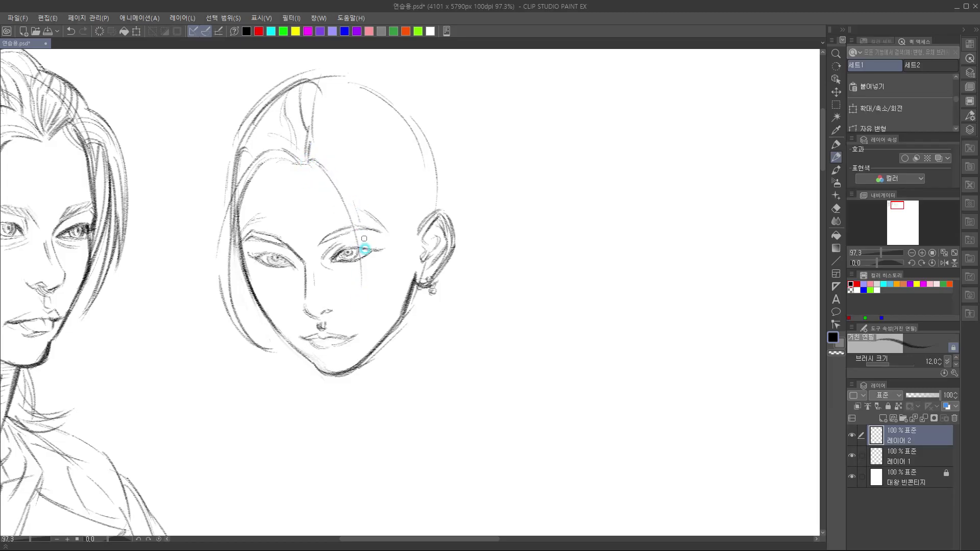
pyautogui.moveTo(364, 248); pyautogui.dragTo(356, 300)
pyautogui.moveTo(351, 200); pyautogui.dragTo(383, 303)
pyautogui.moveTo(380, 247); pyautogui.dragTo(381, 313)
pyautogui.moveTo(384, 227); pyautogui.dragTo(390, 321)
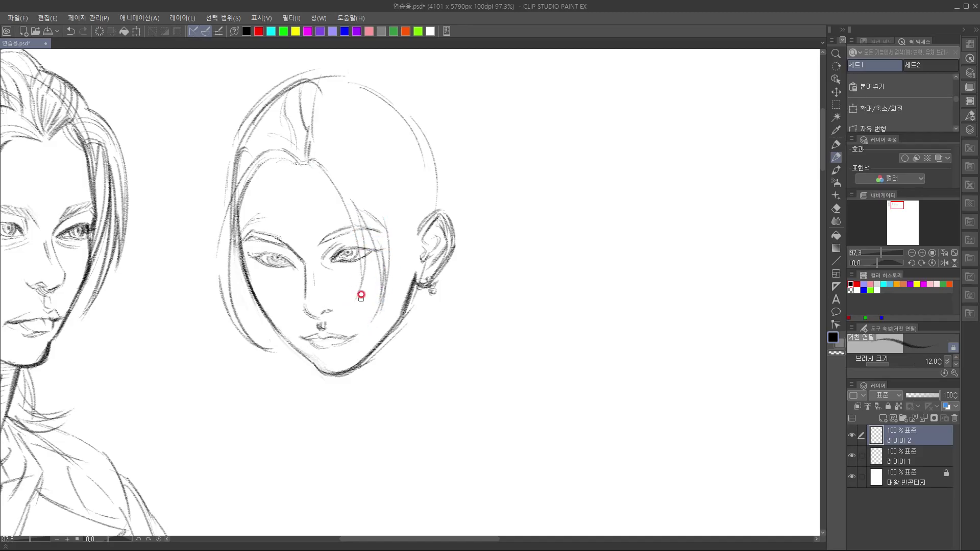
# Sweep the near-side hair from the parting to the ear and add short strands in front of the ear
pyautogui.moveTo(313, 156); pyautogui.dragTo(340, 171)
pyautogui.moveTo(318, 143)
pyautogui.mouseDown()
pyautogui.moveTo(343, 169)
pyautogui.moveTo(323, 149)
pyautogui.moveTo(304, 160)
pyautogui.moveTo(310, 145)
pyautogui.moveTo(349, 150)
pyautogui.moveTo(356, 163)
pyautogui.moveTo(354, 152)
pyautogui.moveTo(417, 243)
pyautogui.moveTo(421, 232)
pyautogui.moveTo(423, 274)
pyautogui.mouseUp()
pyautogui.moveTo(403, 219)
pyautogui.mouseDown()
pyautogui.moveTo(428, 280)
pyautogui.moveTo(413, 268)
pyautogui.mouseUp()
pyautogui.moveTo(386, 220)
pyautogui.mouseDown()
pyautogui.moveTo(411, 262)
pyautogui.moveTo(391, 303)
pyautogui.moveTo(405, 221)
pyautogui.moveTo(402, 276)
pyautogui.mouseUp()
pyautogui.moveTo(385, 222); pyautogui.dragTo(385, 289)
pyautogui.moveTo(312, 143)
pyautogui.mouseDown()
pyautogui.moveTo(383, 180)
pyautogui.moveTo(424, 245)
pyautogui.mouseUp()
pyautogui.moveTo(375, 342); pyautogui.dragTo(332, 307)
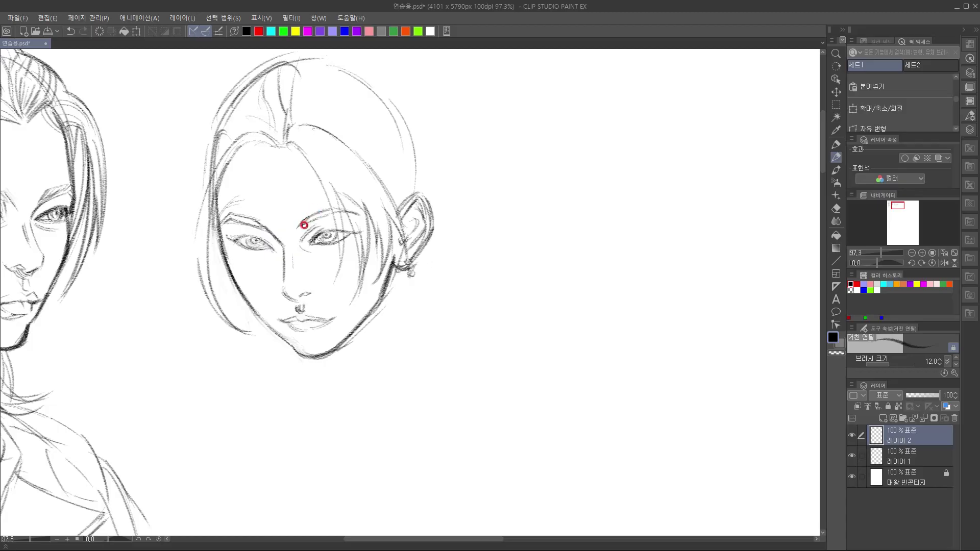
# Darken both eyebrows and add strands to the swept hair above the near ear
pyautogui.moveTo(322, 215); pyautogui.dragTo(343, 211)
pyautogui.moveTo(239, 218); pyautogui.dragTo(272, 234)
pyautogui.moveTo(415, 293); pyautogui.dragTo(407, 296)
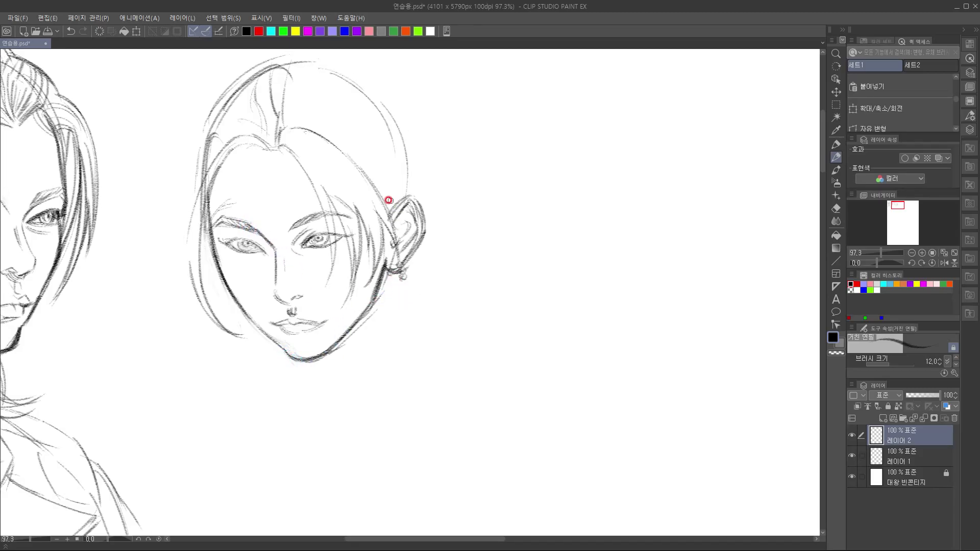
pyautogui.moveTo(378, 219); pyautogui.dragTo(368, 227)
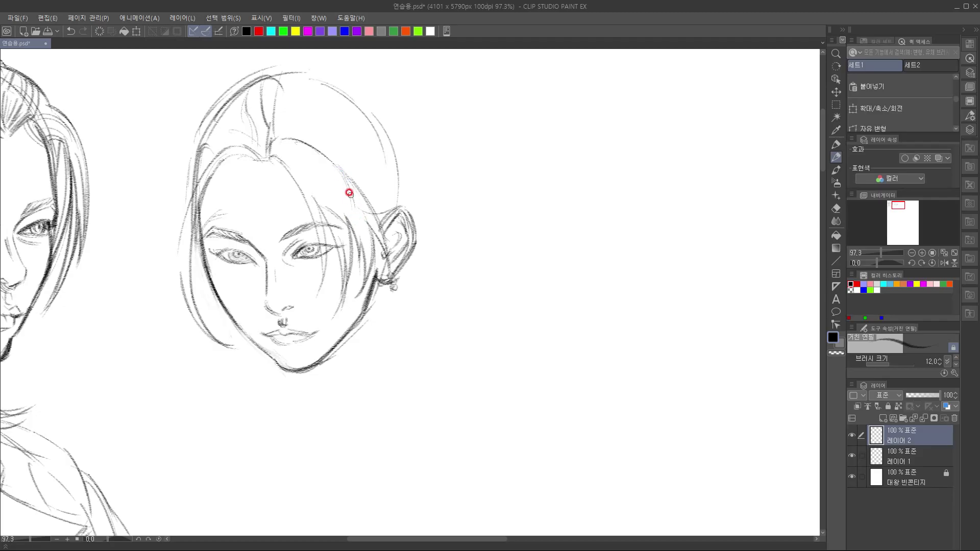
# Add short swept strands above the near ear and sweep more strands from the near temple down in front of it
pyautogui.hotkey('ctrl', 'z')
pyautogui.moveTo(371, 209); pyautogui.dragTo(398, 203)
pyautogui.moveTo(355, 205); pyautogui.dragTo(389, 184)
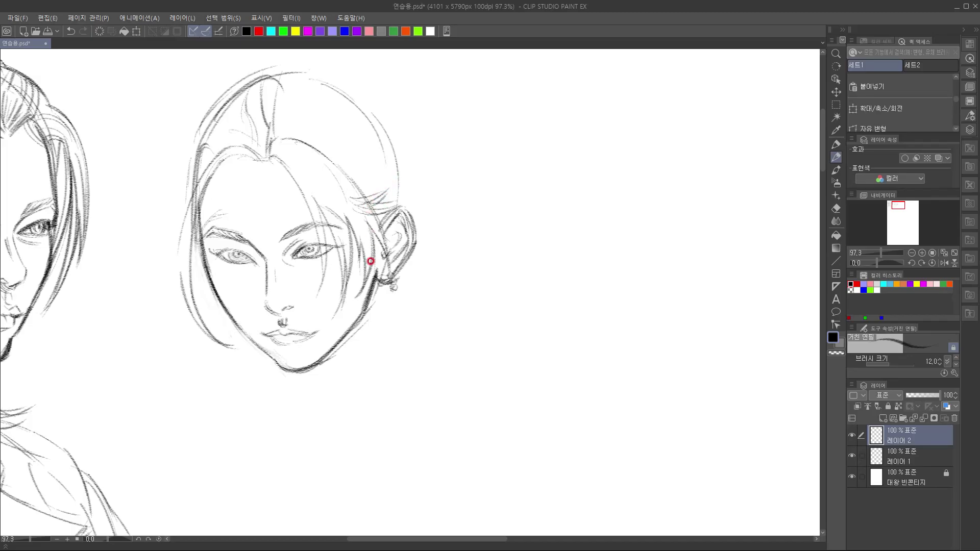
pyautogui.moveTo(331, 172)
pyautogui.mouseDown()
pyautogui.moveTo(347, 228)
pyautogui.moveTo(360, 221)
pyautogui.moveTo(363, 247)
pyautogui.mouseUp()
pyautogui.moveTo(330, 177)
pyautogui.mouseDown()
pyautogui.moveTo(344, 208)
pyautogui.moveTo(379, 240)
pyautogui.mouseUp()
pyautogui.moveTo(367, 229); pyautogui.dragTo(372, 263)
pyautogui.moveTo(375, 226); pyautogui.dragTo(372, 268)
# Darken the far-side hairline curving from the forehead peak down toward the far temple
pyautogui.moveTo(285, 214); pyautogui.dragTo(295, 217)
pyautogui.moveTo(256, 160)
pyautogui.mouseDown()
pyautogui.moveTo(265, 158)
pyautogui.moveTo(243, 157)
pyautogui.moveTo(232, 171)
pyautogui.mouseUp()
pyautogui.moveTo(242, 158); pyautogui.dragTo(205, 215)
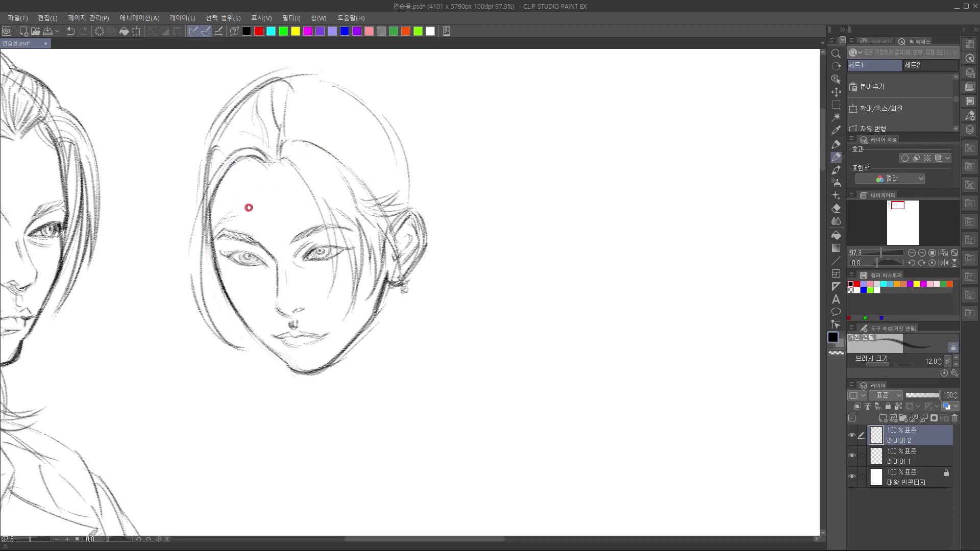
pyautogui.moveTo(262, 161); pyautogui.dragTo(218, 191)
pyautogui.hotkey('ctrl', 'z')
pyautogui.moveTo(262, 160); pyautogui.dragTo(221, 177)
# Raise the crown with short outline strokes and draw a fuller outer hair contour down the near side of the head
pyautogui.moveTo(365, 230)
pyautogui.mouseDown()
pyautogui.moveTo(327, 258)
pyautogui.moveTo(345, 246)
pyautogui.mouseUp()
pyautogui.moveTo(241, 108)
pyautogui.mouseDown()
pyautogui.moveTo(290, 104)
pyautogui.moveTo(275, 99)
pyautogui.mouseUp()
pyautogui.moveTo(280, 105)
pyautogui.mouseDown()
pyautogui.moveTo(342, 136)
pyautogui.moveTo(396, 271)
pyautogui.moveTo(357, 263)
pyautogui.mouseUp()
pyautogui.moveTo(241, 185)
pyautogui.mouseDown()
pyautogui.moveTo(257, 144)
pyautogui.moveTo(290, 137)
pyautogui.moveTo(326, 156)
pyautogui.moveTo(392, 226)
pyautogui.mouseUp()
pyautogui.hotkey('ctrl', 'z')
pyautogui.hotkey('ctrl', 'z')
pyautogui.hotkey('ctrl', 'z')
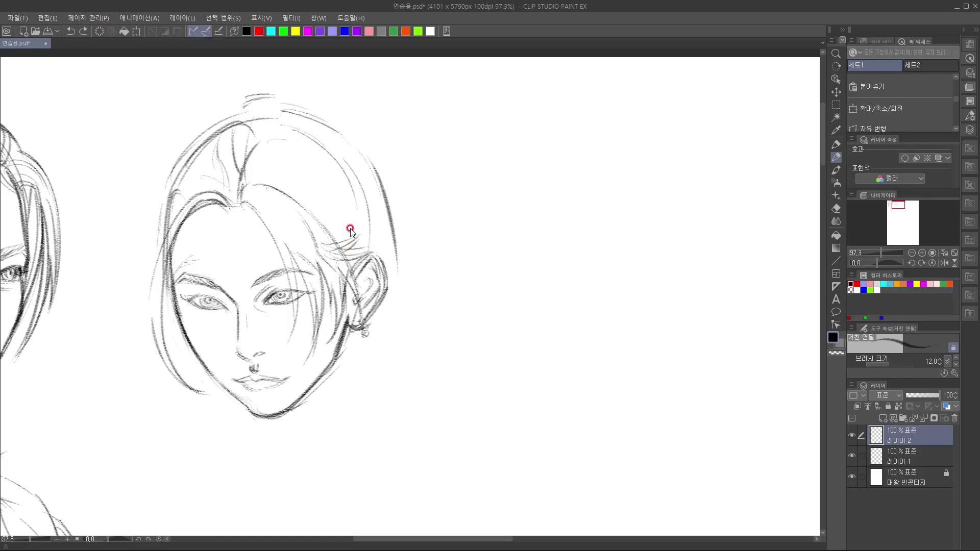
# Draw long curved strands sweeping from the parting back across the near side of the head toward the ear
pyautogui.moveTo(260, 144); pyautogui.dragTo(286, 141)
pyautogui.moveTo(344, 161); pyautogui.dragTo(388, 215)
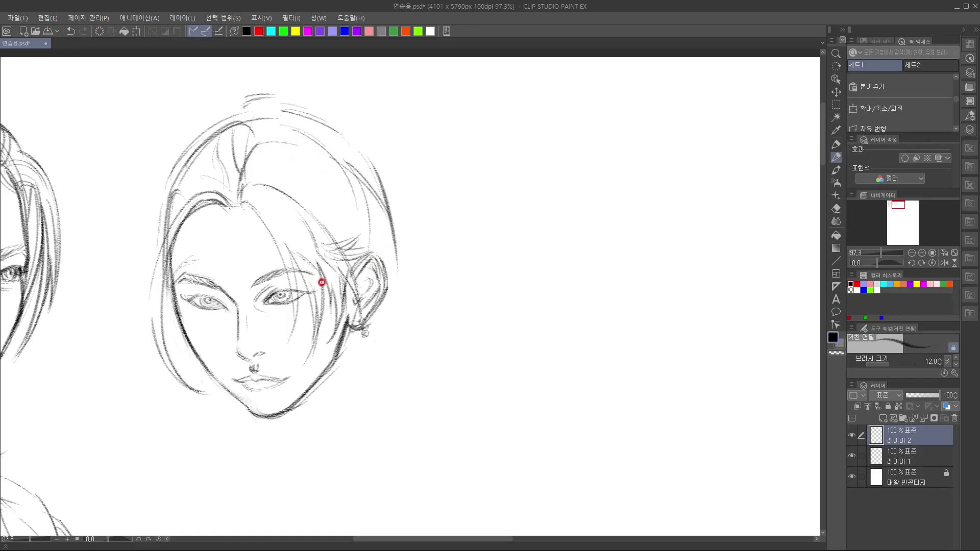
pyautogui.moveTo(250, 174); pyautogui.dragTo(389, 236)
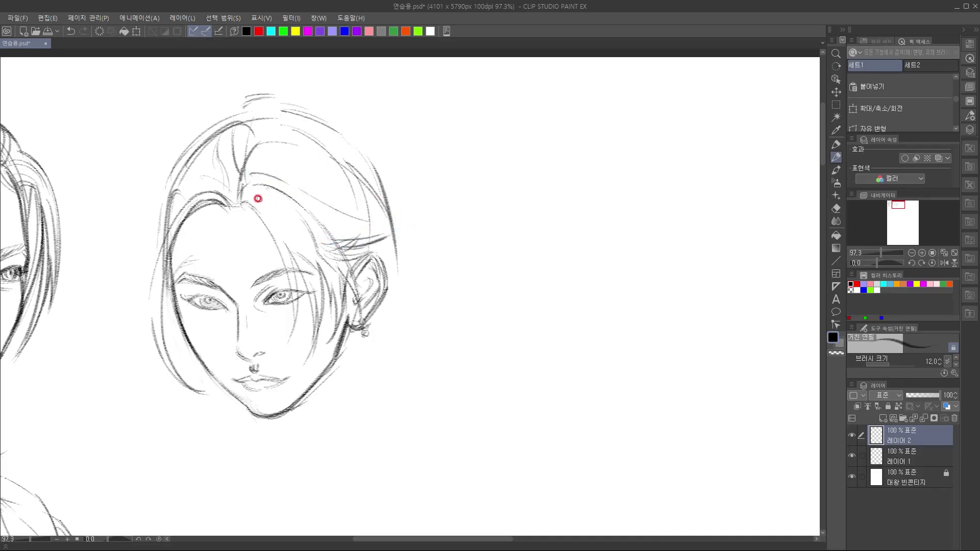
pyautogui.moveTo(249, 149)
pyautogui.mouseDown()
pyautogui.moveTo(284, 117)
pyautogui.moveTo(355, 137)
pyautogui.moveTo(366, 162)
pyautogui.mouseUp()
# Build up dark strands rising from the forehead peak along the parting to the crown
pyautogui.moveTo(257, 114)
pyautogui.mouseDown()
pyautogui.moveTo(242, 149)
pyautogui.moveTo(245, 184)
pyautogui.mouseUp()
pyautogui.moveTo(235, 110); pyautogui.dragTo(237, 178)
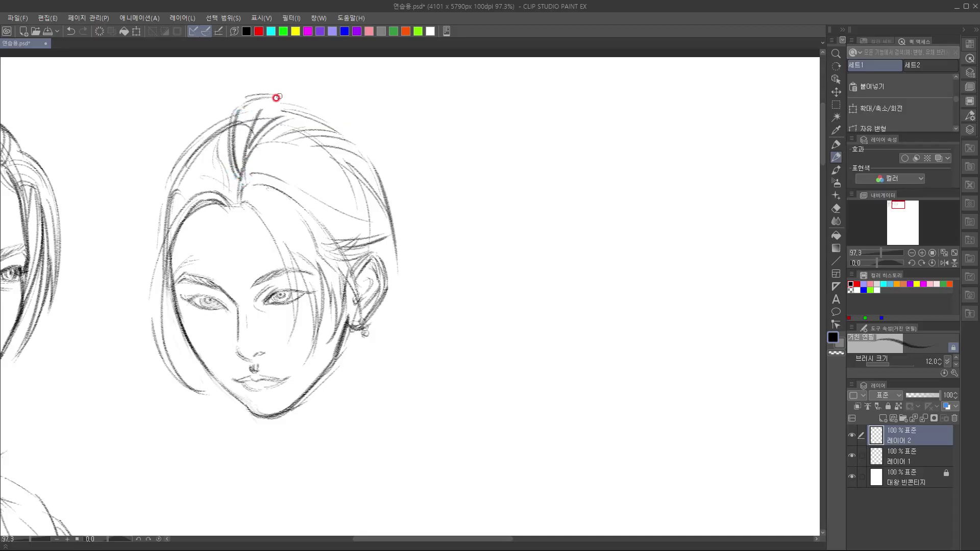
pyautogui.moveTo(250, 105)
pyautogui.mouseDown()
pyautogui.moveTo(241, 175)
pyautogui.moveTo(235, 138)
pyautogui.moveTo(237, 166)
pyautogui.mouseUp()
pyautogui.moveTo(248, 123)
pyautogui.mouseDown()
pyautogui.moveTo(241, 166)
pyautogui.moveTo(282, 103)
pyautogui.mouseUp()
pyautogui.hotkey('ctrl', 'z')
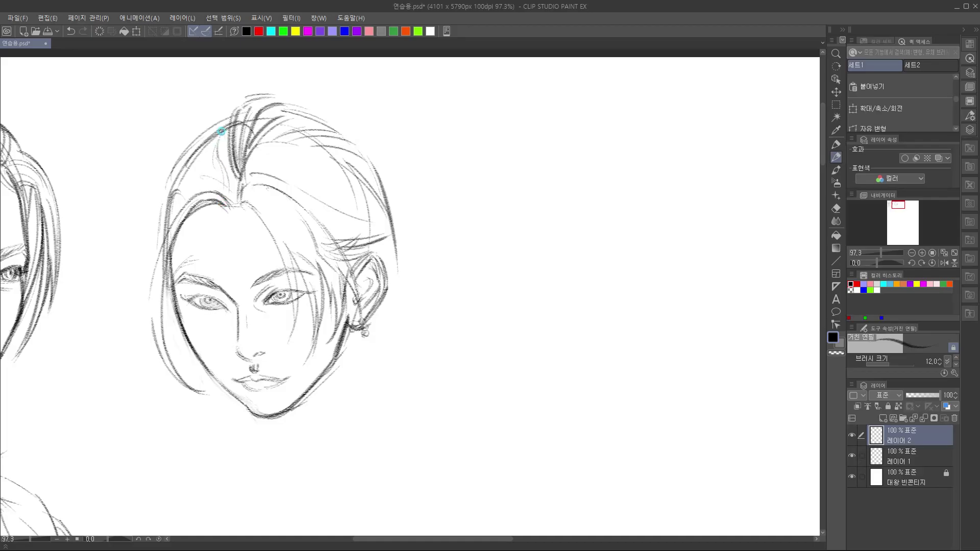
# Fill the far-side hair with strands fanning from the parting to the temple and outline the hair bulge there
pyautogui.moveTo(236, 122)
pyautogui.mouseDown()
pyautogui.moveTo(216, 159)
pyautogui.moveTo(229, 197)
pyautogui.mouseUp()
pyautogui.moveTo(146, 228); pyautogui.dragTo(154, 278)
pyautogui.moveTo(275, 185); pyautogui.dragTo(280, 181)
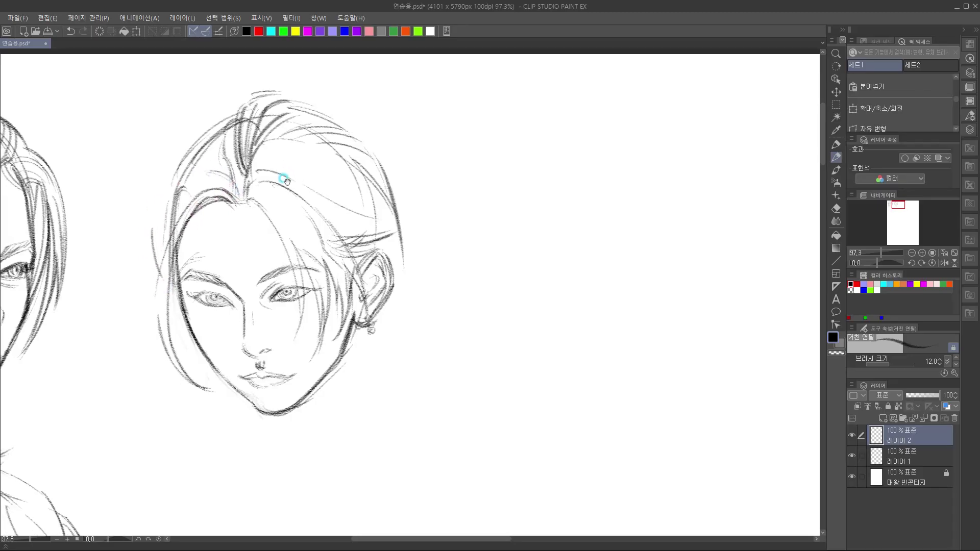
pyautogui.moveTo(149, 233)
pyautogui.mouseDown()
pyautogui.moveTo(161, 276)
pyautogui.moveTo(171, 197)
pyautogui.moveTo(219, 162)
pyautogui.moveTo(164, 209)
pyautogui.mouseUp()
pyautogui.moveTo(230, 182)
pyautogui.mouseDown()
pyautogui.moveTo(175, 206)
pyautogui.moveTo(160, 232)
pyautogui.mouseUp()
pyautogui.moveTo(211, 184); pyautogui.dragTo(157, 266)
# Darken the far-side outline of the hair from the temple up to the crown
pyautogui.moveTo(156, 210)
pyautogui.mouseDown()
pyautogui.moveTo(181, 154)
pyautogui.moveTo(240, 115)
pyautogui.mouseUp()
pyautogui.moveTo(162, 192)
pyautogui.mouseDown()
pyautogui.moveTo(229, 115)
pyautogui.moveTo(263, 117)
pyautogui.mouseUp()
pyautogui.moveTo(168, 194)
pyautogui.mouseDown()
pyautogui.moveTo(234, 125)
pyautogui.moveTo(228, 109)
pyautogui.moveTo(245, 106)
pyautogui.mouseUp()
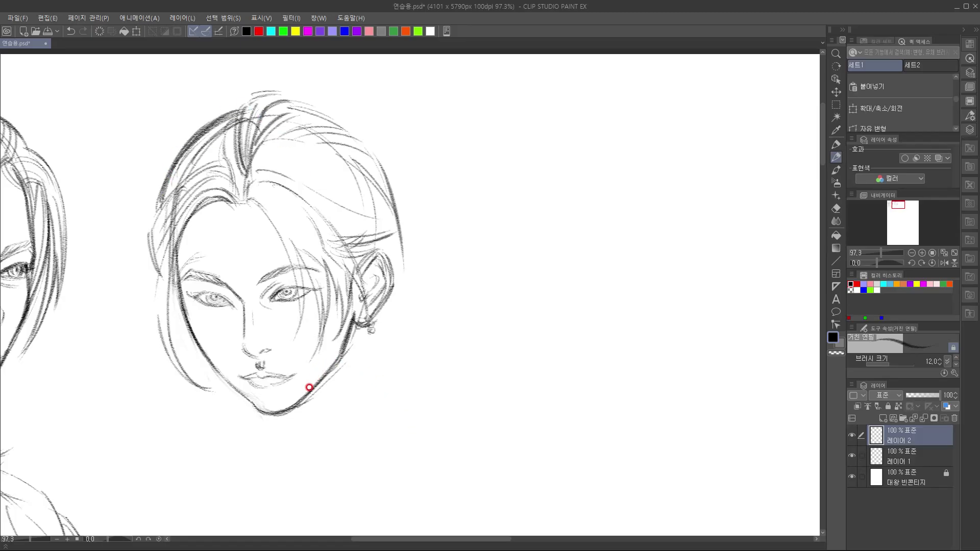
pyautogui.hotkey('ctrl', 'z')
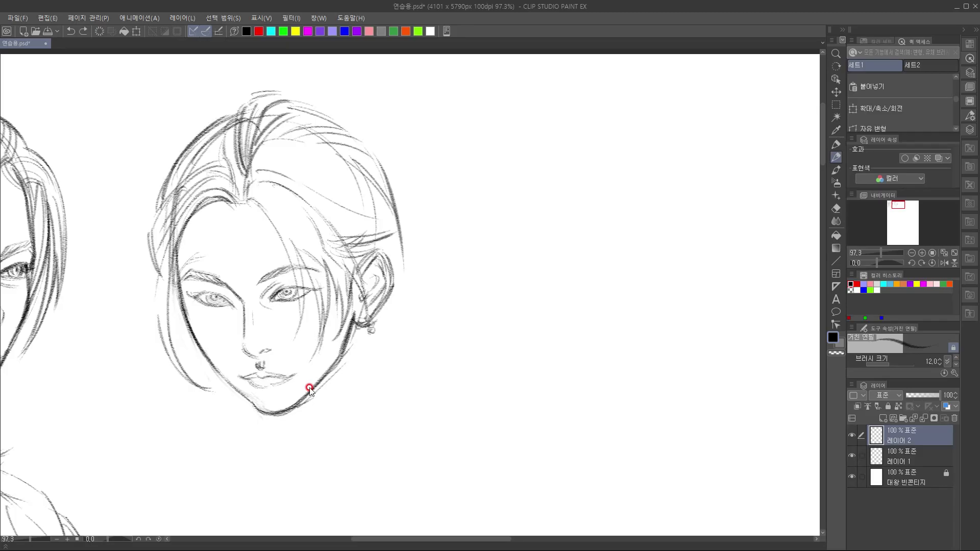
pyautogui.moveTo(165, 196); pyautogui.dragTo(156, 235)
pyautogui.moveTo(165, 170)
pyautogui.mouseDown()
pyautogui.moveTo(252, 107)
pyautogui.moveTo(195, 136)
pyautogui.moveTo(187, 176)
pyautogui.moveTo(160, 191)
pyautogui.moveTo(218, 158)
pyautogui.moveTo(187, 174)
pyautogui.moveTo(221, 153)
pyautogui.moveTo(202, 159)
pyautogui.moveTo(213, 145)
pyautogui.moveTo(225, 158)
pyautogui.moveTo(228, 121)
pyautogui.mouseUp()
# Thicken the hair outline at the far temple and the loose lock curving down beside the far cheek
pyautogui.moveTo(363, 252); pyautogui.dragTo(289, 200)
pyautogui.moveTo(98, 188); pyautogui.dragTo(123, 313)
pyautogui.moveTo(107, 258); pyautogui.dragTo(145, 332)
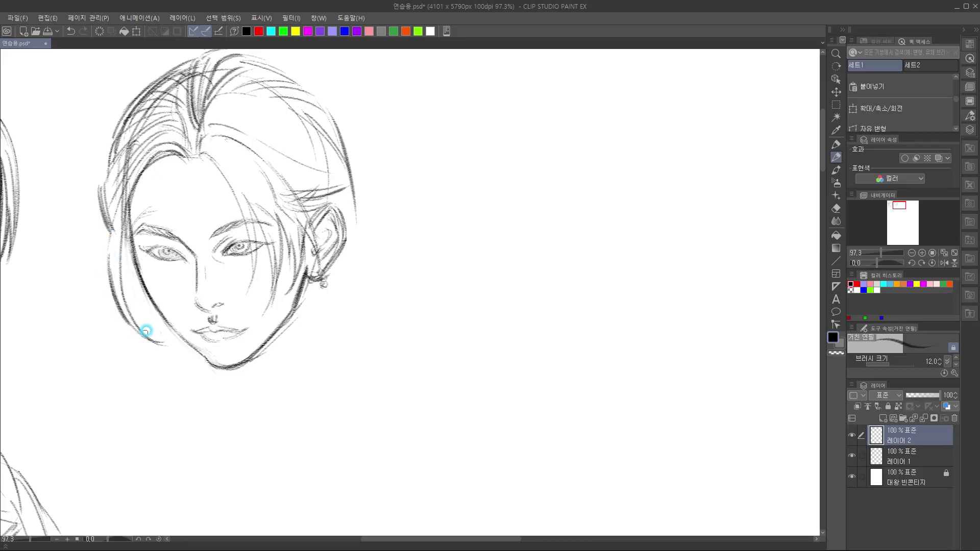
pyautogui.moveTo(351, 260); pyautogui.dragTo(371, 243)
pyautogui.moveTo(116, 181)
pyautogui.mouseDown()
pyautogui.moveTo(134, 223)
pyautogui.moveTo(149, 232)
pyautogui.mouseUp()
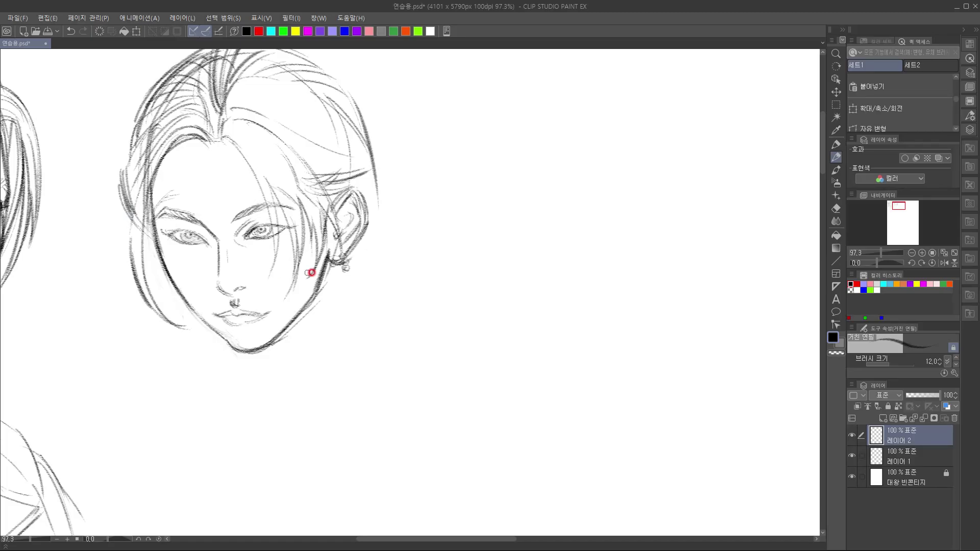
pyautogui.moveTo(402, 266); pyautogui.dragTo(439, 266)
pyautogui.moveTo(164, 201); pyautogui.dragTo(198, 249)
pyautogui.hotkey('ctrl', 'z')
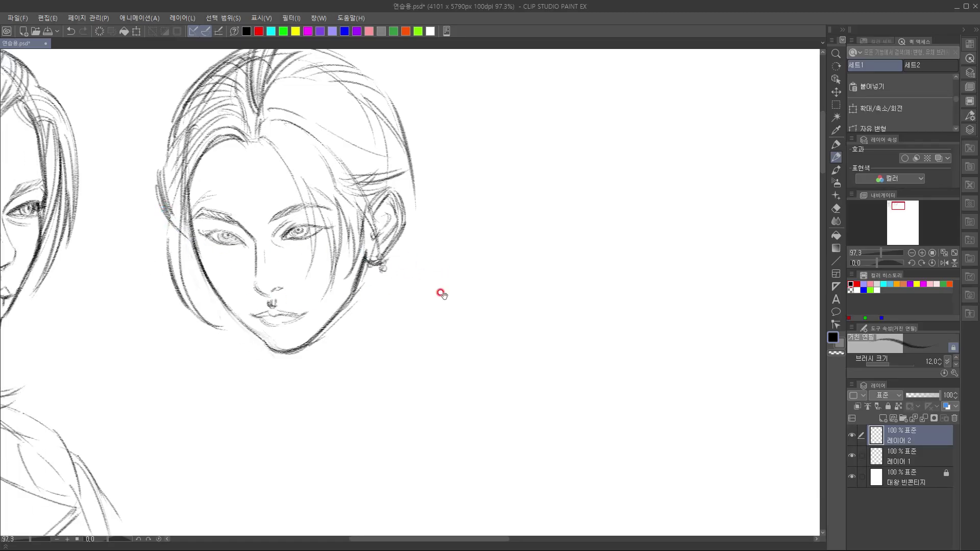
# Darken the bangs falling over the near eye and cheek with additional long strands
pyautogui.moveTo(441, 293); pyautogui.dragTo(434, 308)
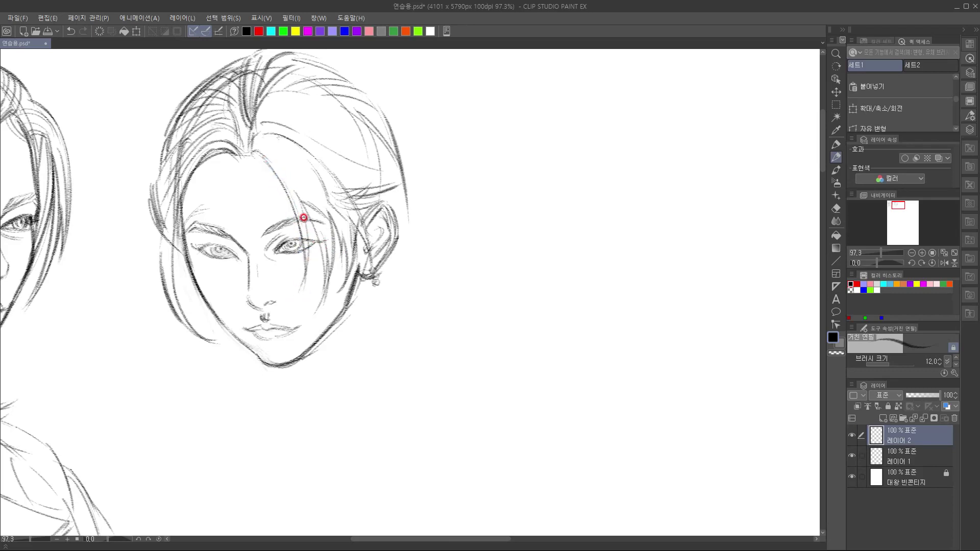
pyautogui.moveTo(301, 204); pyautogui.dragTo(309, 288)
pyautogui.moveTo(309, 210); pyautogui.dragTo(321, 298)
pyautogui.moveTo(326, 243); pyautogui.dragTo(322, 294)
pyautogui.moveTo(326, 210)
pyautogui.mouseDown()
pyautogui.moveTo(328, 313)
pyautogui.moveTo(312, 278)
pyautogui.mouseUp()
pyautogui.moveTo(328, 181); pyautogui.dragTo(370, 170)
# Draw the near side of the neck below the ear and the shoulder line sloping outward from it
pyautogui.moveTo(341, 215); pyautogui.dragTo(327, 188)
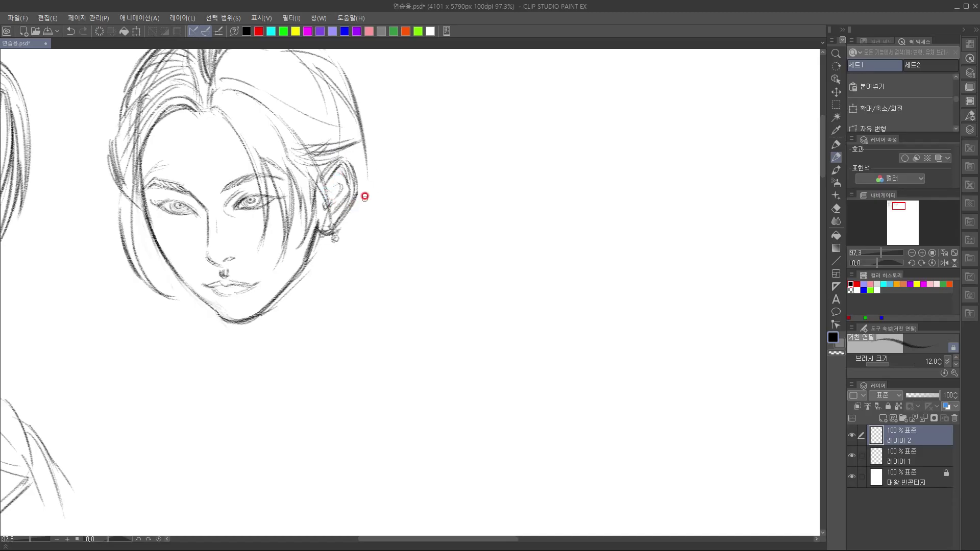
pyautogui.moveTo(405, 272); pyautogui.dragTo(395, 248)
pyautogui.moveTo(322, 291); pyautogui.dragTo(356, 236)
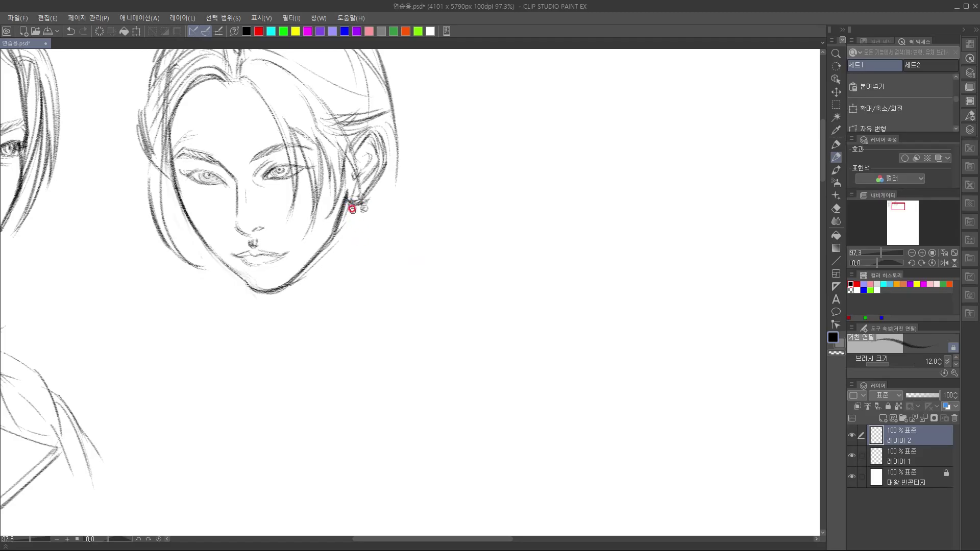
pyautogui.scroll(-1, 378, 256)
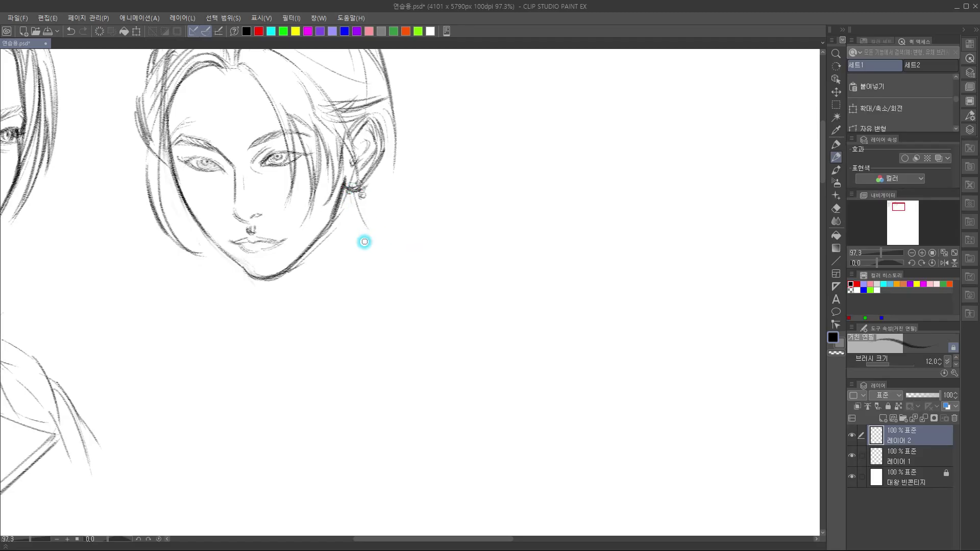
pyautogui.moveTo(366, 197)
pyautogui.mouseDown()
pyautogui.moveTo(371, 224)
pyautogui.moveTo(470, 265)
pyautogui.mouseUp()
pyautogui.hotkey('ctrl', 'z')
pyautogui.moveTo(412, 296); pyautogui.dragTo(485, 278)
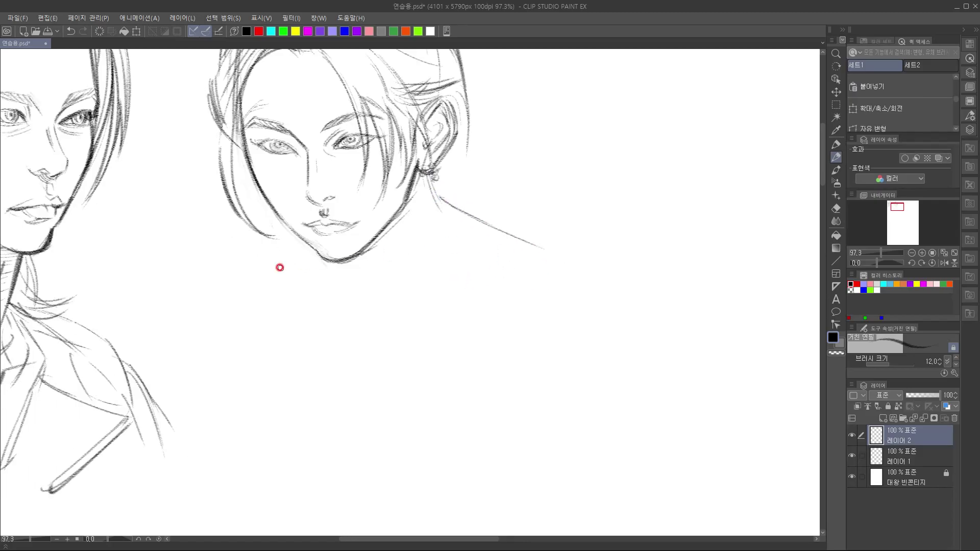
# Draw the far shoulder line from below the jaw outward and curve the upper arm down from it
pyautogui.moveTo(295, 234); pyautogui.dragTo(241, 268)
pyautogui.moveTo(179, 293); pyautogui.dragTo(241, 269)
pyautogui.moveTo(168, 305); pyautogui.dragTo(150, 378)
pyautogui.moveTo(341, 328); pyautogui.dragTo(212, 393)
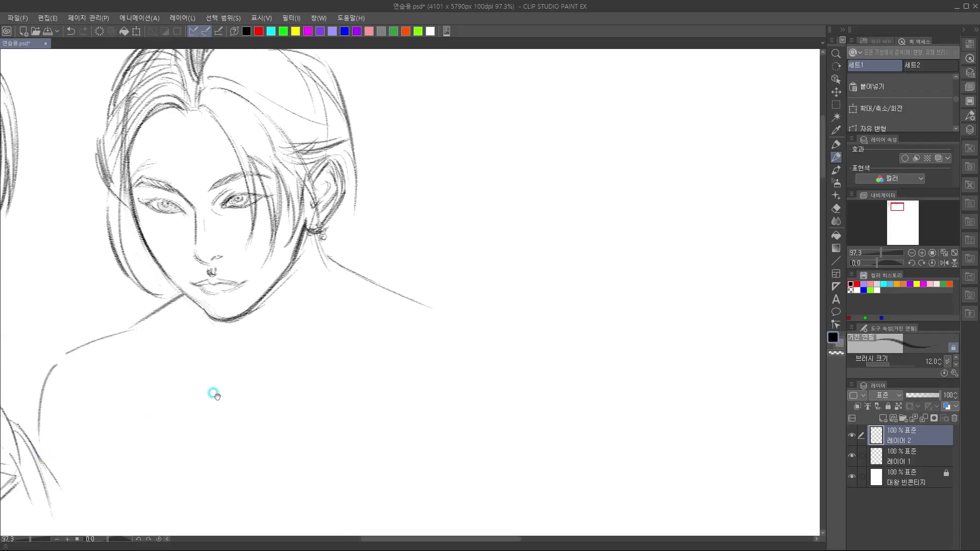
# Sketch a curling lock of hair falling from behind the far cheek onto the far shoulder
pyautogui.moveTo(343, 330)
pyautogui.mouseDown()
pyautogui.moveTo(313, 256)
pyautogui.moveTo(359, 305)
pyautogui.mouseUp()
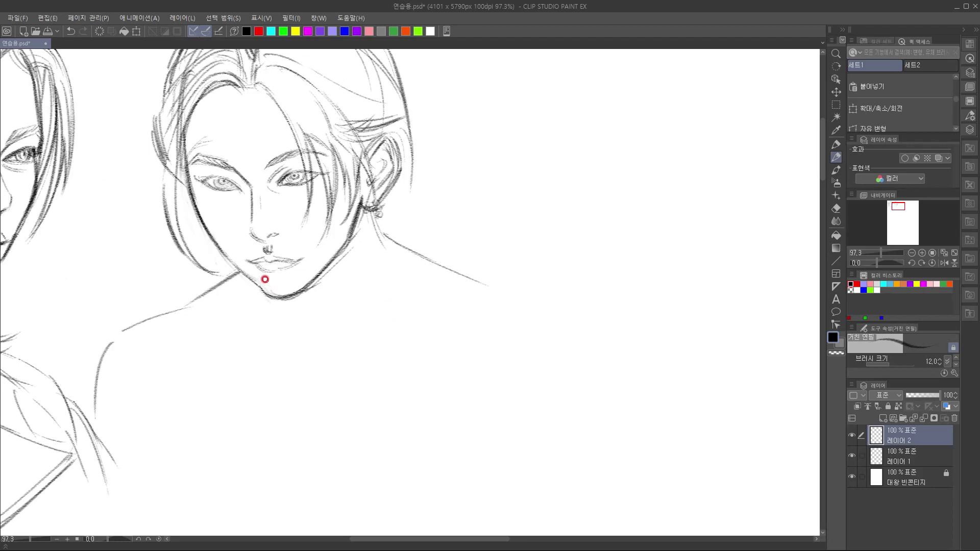
pyautogui.moveTo(205, 236)
pyautogui.mouseDown()
pyautogui.moveTo(189, 278)
pyautogui.moveTo(190, 265)
pyautogui.moveTo(190, 338)
pyautogui.mouseUp()
pyautogui.moveTo(185, 300)
pyautogui.mouseDown()
pyautogui.moveTo(182, 333)
pyautogui.moveTo(202, 312)
pyautogui.moveTo(183, 294)
pyautogui.moveTo(233, 312)
pyautogui.mouseUp()
pyautogui.moveTo(196, 262)
pyautogui.mouseDown()
pyautogui.moveTo(194, 300)
pyautogui.moveTo(219, 326)
pyautogui.mouseUp()
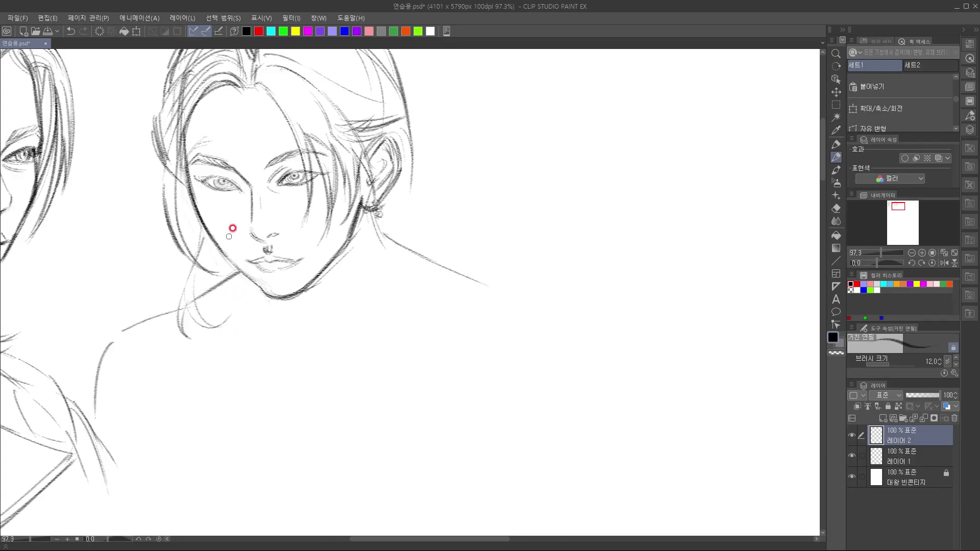
pyautogui.moveTo(209, 240); pyautogui.dragTo(188, 297)
pyautogui.moveTo(207, 245); pyautogui.dragTo(212, 306)
# Extend the far-side hair with longer wavy strands hanging below the jaw over the chest
pyautogui.moveTo(204, 356)
pyautogui.mouseDown()
pyautogui.moveTo(197, 396)
pyautogui.moveTo(213, 359)
pyautogui.moveTo(234, 391)
pyautogui.mouseUp()
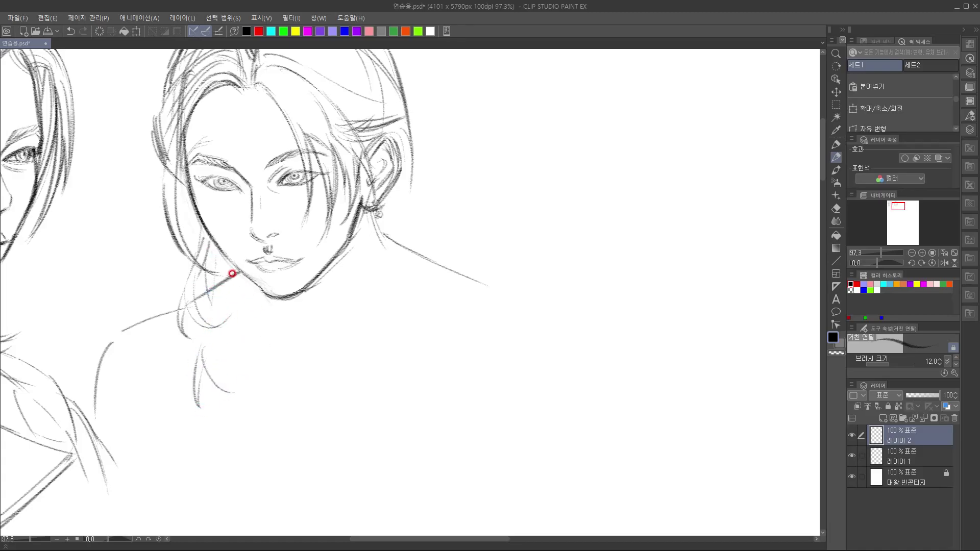
pyautogui.moveTo(235, 267); pyautogui.dragTo(257, 385)
pyautogui.moveTo(239, 308)
pyautogui.mouseDown()
pyautogui.moveTo(254, 392)
pyautogui.moveTo(245, 352)
pyautogui.mouseUp()
pyautogui.moveTo(226, 276)
pyautogui.mouseDown()
pyautogui.moveTo(236, 400)
pyautogui.moveTo(219, 359)
pyautogui.moveTo(243, 370)
pyautogui.mouseUp()
pyautogui.moveTo(214, 375)
pyautogui.mouseDown()
pyautogui.moveTo(239, 364)
pyautogui.moveTo(230, 390)
pyautogui.mouseUp()
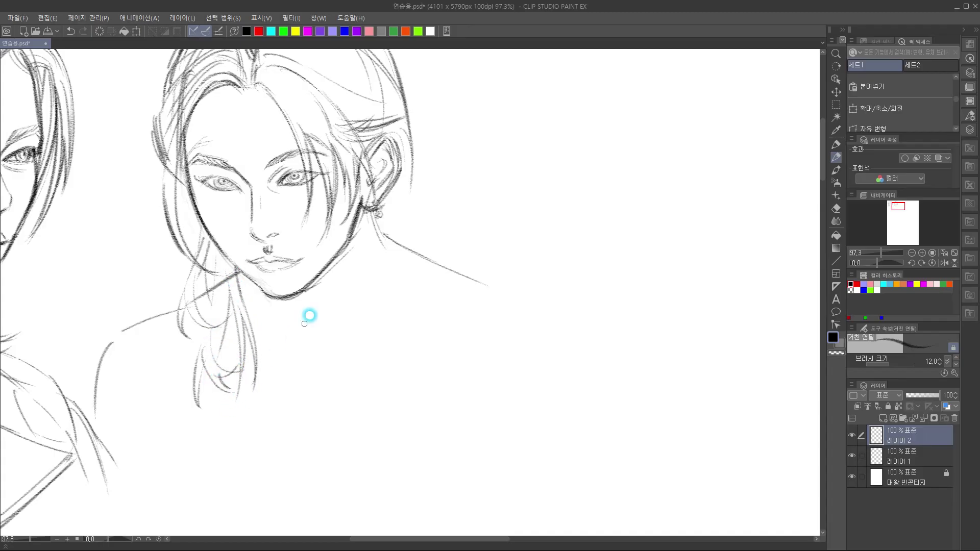
pyautogui.moveTo(201, 224); pyautogui.dragTo(198, 256)
# Draw a long thin lock of hair hanging from behind the near ear down past the shoulder line
pyautogui.moveTo(350, 295); pyautogui.dragTo(289, 290)
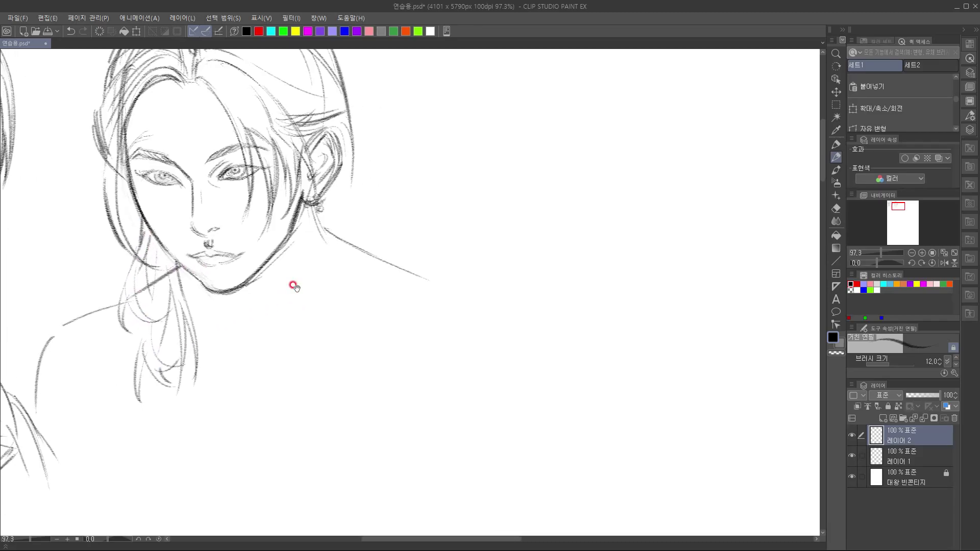
pyautogui.moveTo(321, 207); pyautogui.dragTo(326, 283)
pyautogui.moveTo(327, 240); pyautogui.dragTo(329, 373)
pyautogui.moveTo(324, 306)
pyautogui.mouseDown()
pyautogui.moveTo(321, 370)
pyautogui.moveTo(341, 362)
pyautogui.mouseUp()
pyautogui.moveTo(331, 265); pyautogui.dragTo(348, 367)
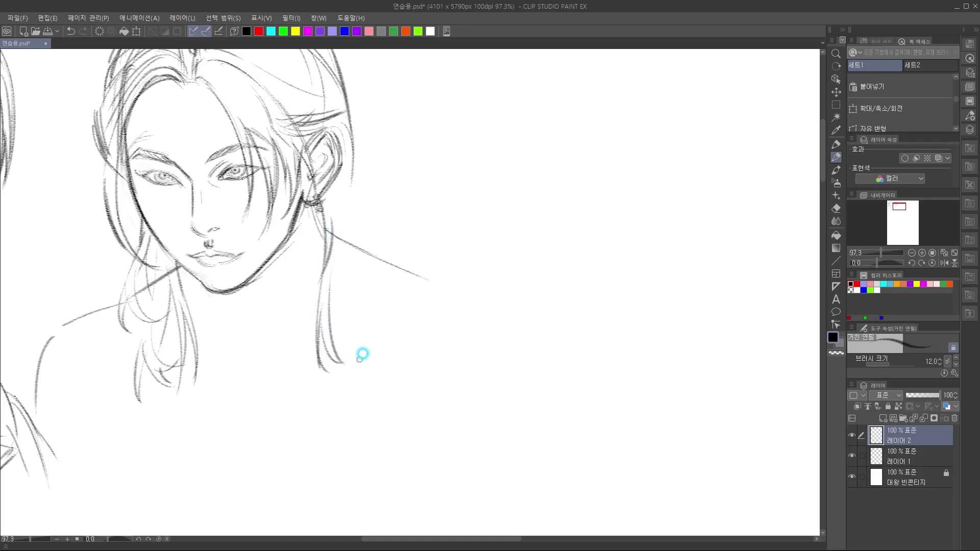
# Draw the hair behind the near ear bulging outward and curling back in over the near shoulder
pyautogui.moveTo(352, 219); pyautogui.dragTo(337, 230)
pyautogui.moveTo(331, 141); pyautogui.dragTo(335, 203)
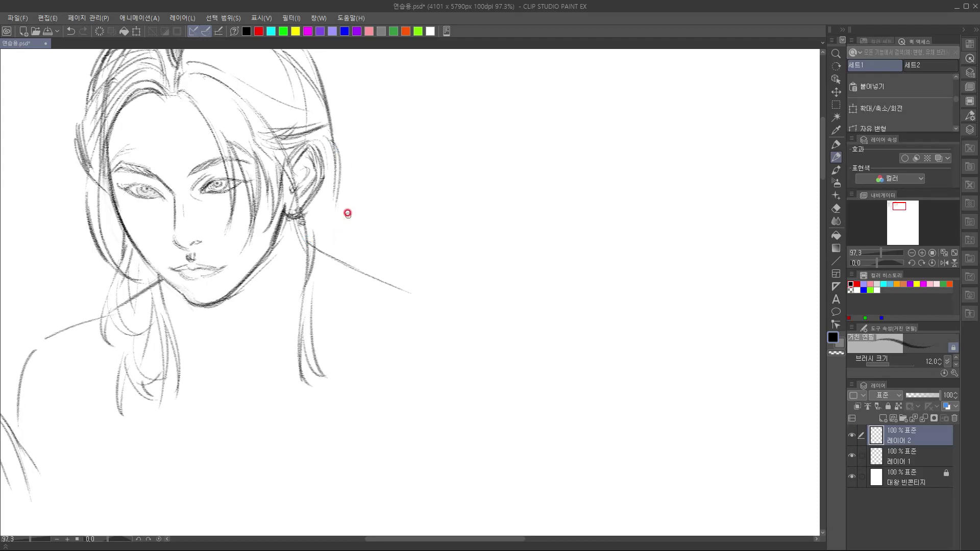
pyautogui.moveTo(337, 193); pyautogui.dragTo(381, 278)
pyautogui.moveTo(350, 199)
pyautogui.mouseDown()
pyautogui.moveTo(381, 267)
pyautogui.moveTo(347, 308)
pyautogui.mouseUp()
pyautogui.moveTo(343, 237)
pyautogui.mouseDown()
pyautogui.moveTo(332, 329)
pyautogui.moveTo(361, 247)
pyautogui.moveTo(322, 316)
pyautogui.moveTo(288, 324)
pyautogui.mouseUp()
pyautogui.moveTo(337, 304)
pyautogui.mouseDown()
pyautogui.moveTo(308, 325)
pyautogui.moveTo(322, 355)
pyautogui.mouseUp()
pyautogui.moveTo(372, 254)
pyautogui.mouseDown()
pyautogui.moveTo(315, 285)
pyautogui.moveTo(377, 278)
pyautogui.mouseUp()
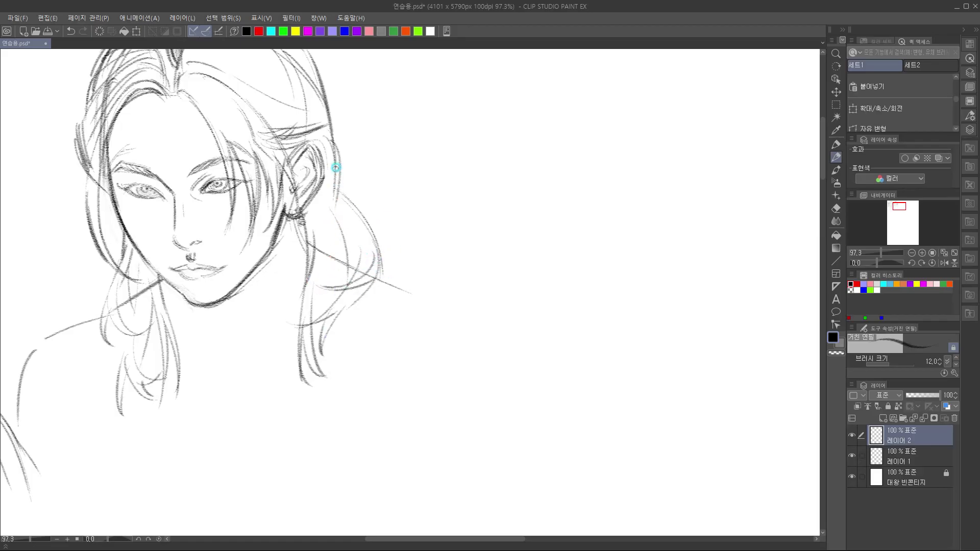
# Fill the near-side loose hair with inner strands flowing from behind the ear to the lock's tips
pyautogui.moveTo(338, 183)
pyautogui.mouseDown()
pyautogui.moveTo(332, 232)
pyautogui.moveTo(367, 254)
pyautogui.mouseUp()
pyautogui.moveTo(325, 229); pyautogui.dragTo(334, 250)
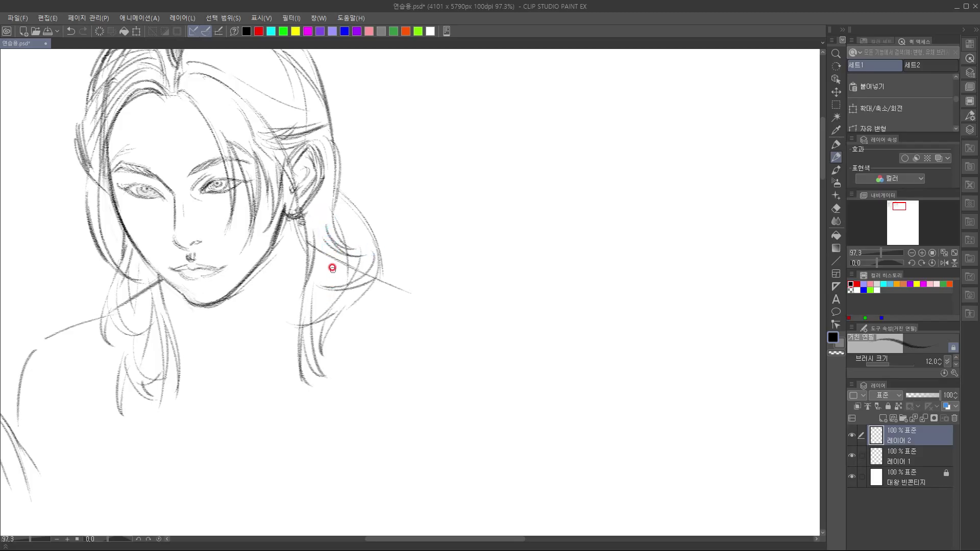
pyautogui.moveTo(321, 197)
pyautogui.mouseDown()
pyautogui.moveTo(312, 290)
pyautogui.moveTo(347, 298)
pyautogui.moveTo(355, 279)
pyautogui.moveTo(329, 379)
pyautogui.mouseUp()
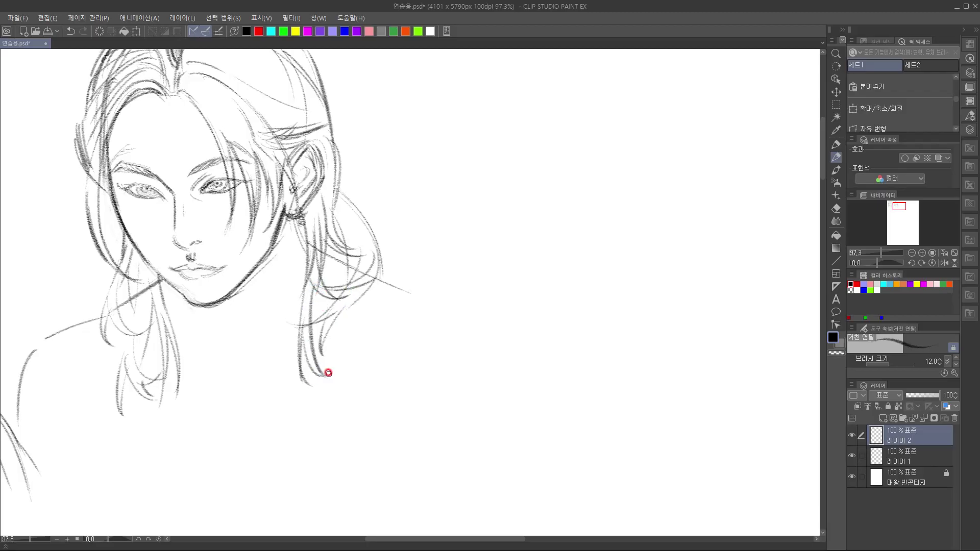
pyautogui.moveTo(299, 213)
pyautogui.mouseDown()
pyautogui.moveTo(304, 289)
pyautogui.moveTo(345, 288)
pyautogui.mouseUp()
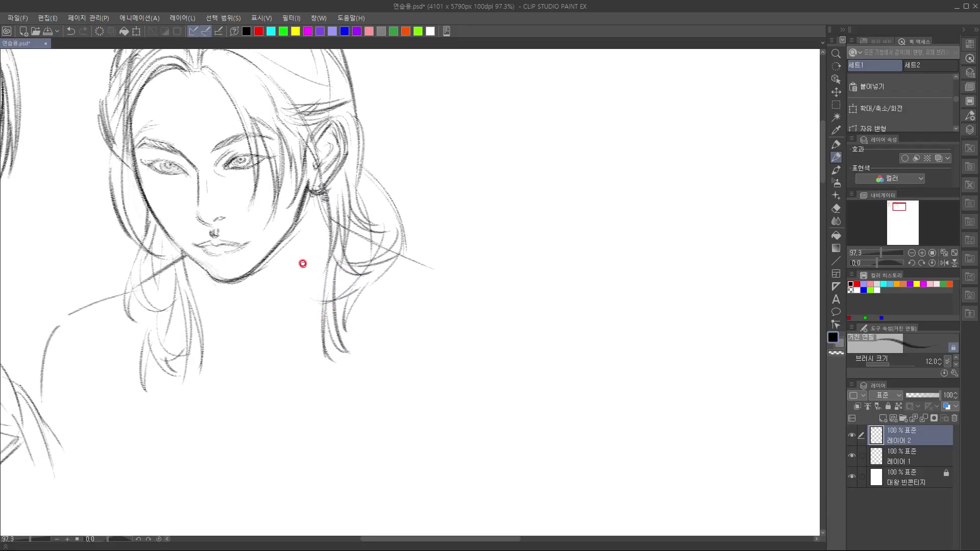
# Draw short neck lines beneath the chin
pyautogui.moveTo(352, 236); pyautogui.dragTo(358, 217)
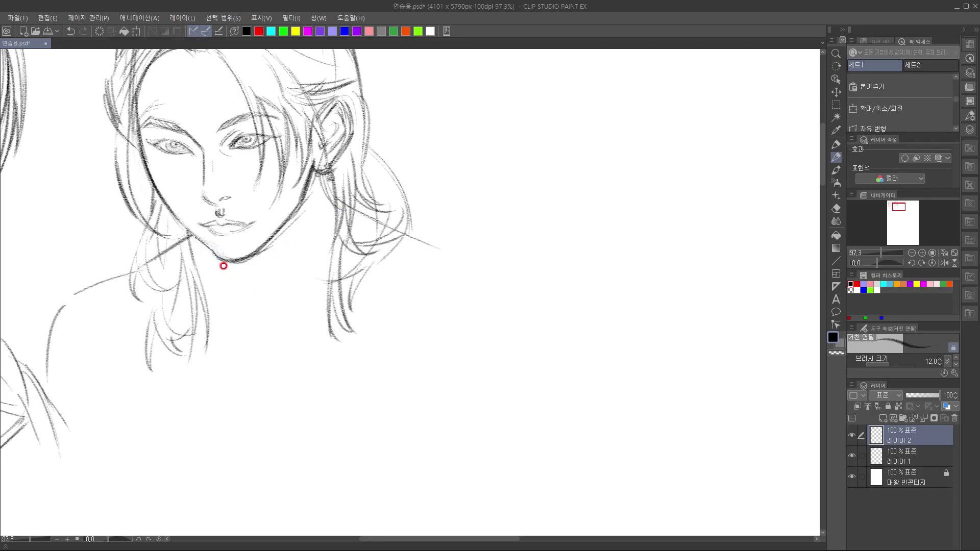
pyautogui.moveTo(226, 263)
pyautogui.mouseDown()
pyautogui.moveTo(230, 284)
pyautogui.moveTo(300, 309)
pyautogui.mouseUp()
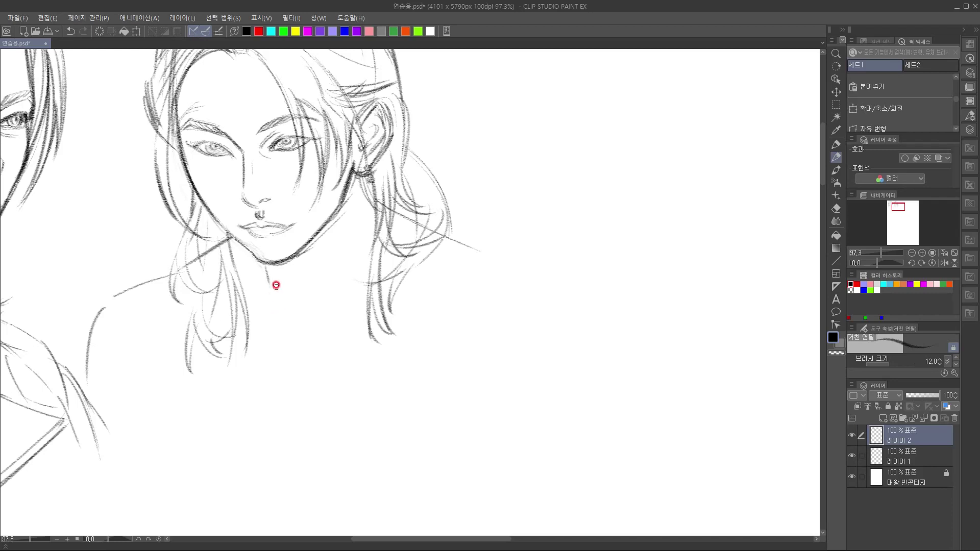
pyautogui.moveTo(267, 281); pyautogui.dragTo(195, 361)
pyautogui.moveTo(262, 260)
pyautogui.mouseDown()
pyautogui.moveTo(260, 294)
pyautogui.moveTo(293, 266)
pyautogui.moveTo(331, 264)
pyautogui.mouseUp()
pyautogui.moveTo(264, 313); pyautogui.dragTo(261, 325)
# Draw both collarbones sloping in toward the base of the neck and a short center line down the chest
pyautogui.moveTo(199, 260); pyautogui.dragTo(293, 302)
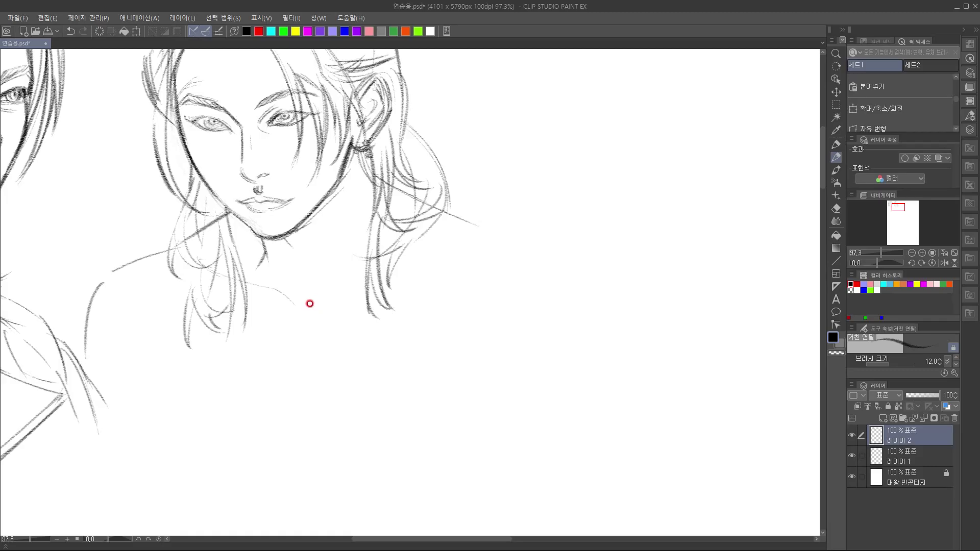
pyautogui.moveTo(312, 302); pyautogui.dragTo(378, 270)
pyautogui.scroll(-2, 326, 301)
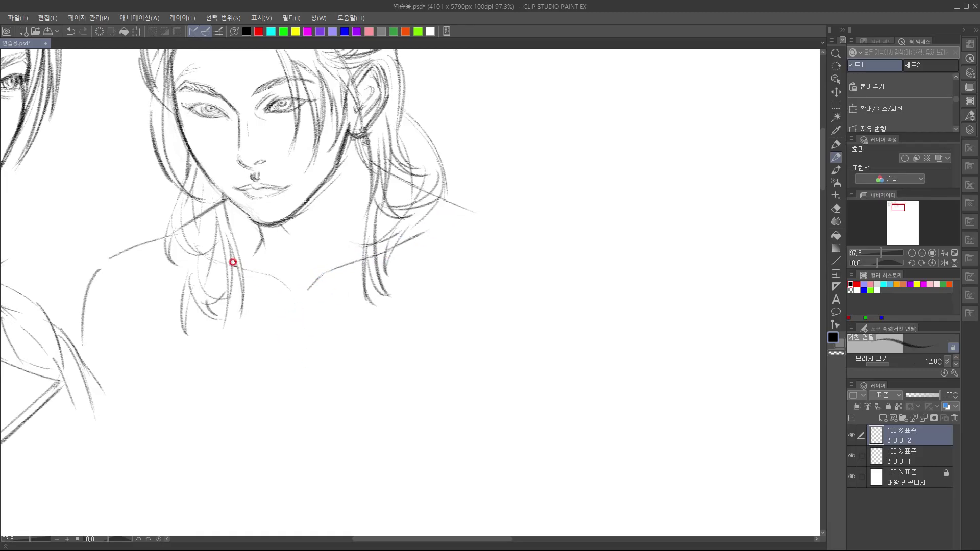
pyautogui.moveTo(194, 246); pyautogui.dragTo(291, 280)
pyautogui.moveTo(301, 319); pyautogui.dragTo(299, 362)
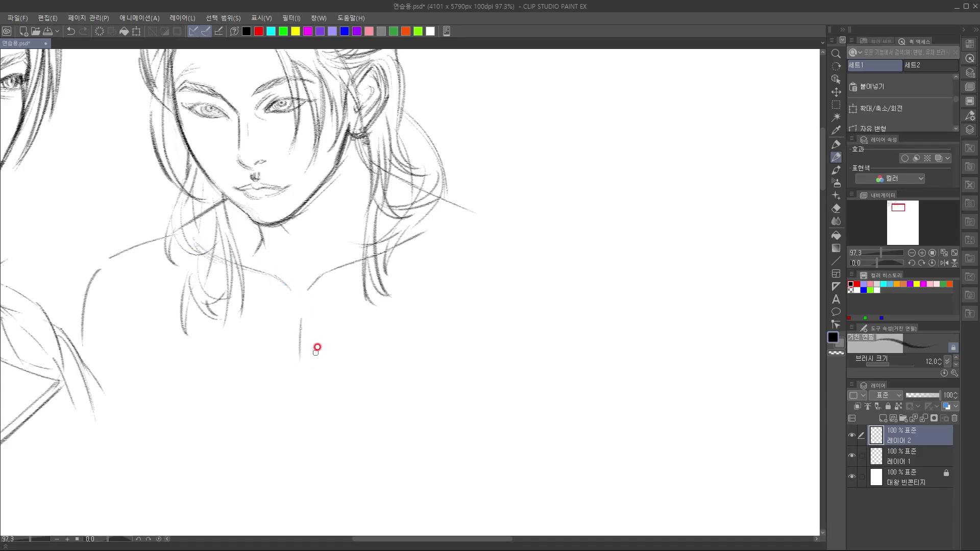
# Add short slanting collarbone accent lines on both sides of the chest's center line
pyautogui.moveTo(320, 299); pyautogui.dragTo(359, 329)
pyautogui.moveTo(259, 321)
pyautogui.mouseDown()
pyautogui.moveTo(286, 306)
pyautogui.moveTo(306, 316)
pyautogui.mouseUp()
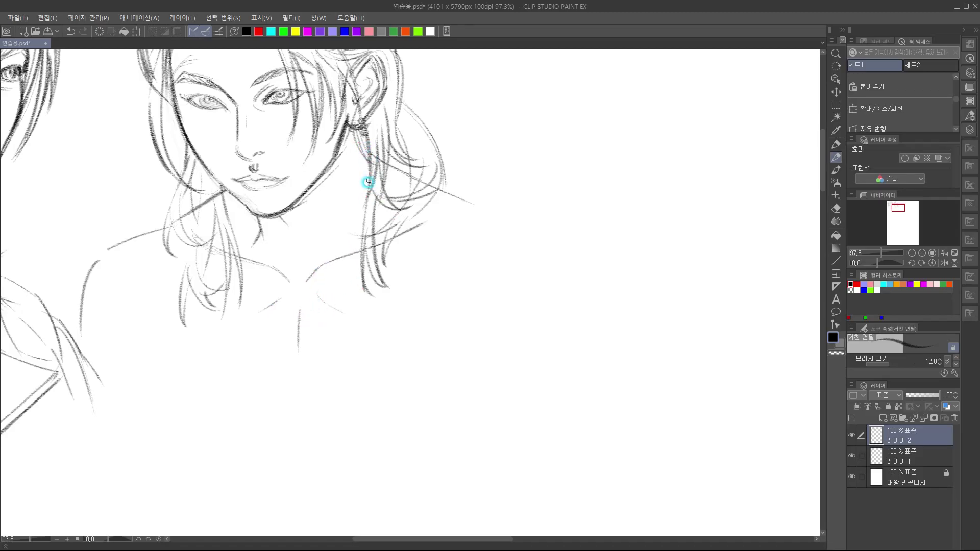
pyautogui.moveTo(367, 155)
pyautogui.mouseDown()
pyautogui.moveTo(352, 221)
pyautogui.moveTo(311, 260)
pyautogui.mouseUp()
pyautogui.moveTo(360, 192); pyautogui.dragTo(344, 230)
pyautogui.hotkey('ctrl', 'z')
pyautogui.hotkey('ctrl', 'z')
# Draw the near-side standing collar around the neck with rib marks, a folded lower edge and a heavy front edge down the chest
pyautogui.moveTo(366, 154)
pyautogui.mouseDown()
pyautogui.moveTo(295, 264)
pyautogui.moveTo(302, 323)
pyautogui.mouseUp()
pyautogui.moveTo(309, 259)
pyautogui.mouseDown()
pyautogui.moveTo(331, 243)
pyautogui.moveTo(310, 279)
pyautogui.mouseUp()
pyautogui.moveTo(311, 243)
pyautogui.mouseDown()
pyautogui.moveTo(317, 263)
pyautogui.moveTo(333, 262)
pyautogui.mouseUp()
pyautogui.moveTo(332, 228)
pyautogui.mouseDown()
pyautogui.moveTo(342, 252)
pyautogui.moveTo(372, 217)
pyautogui.mouseUp()
pyautogui.moveTo(364, 183)
pyautogui.mouseDown()
pyautogui.moveTo(382, 201)
pyautogui.moveTo(385, 179)
pyautogui.mouseUp()
pyautogui.moveTo(378, 221)
pyautogui.mouseDown()
pyautogui.moveTo(389, 192)
pyautogui.moveTo(383, 215)
pyautogui.mouseUp()
pyautogui.moveTo(307, 279); pyautogui.dragTo(352, 250)
pyautogui.moveTo(328, 287)
pyautogui.mouseDown()
pyautogui.moveTo(330, 328)
pyautogui.moveTo(304, 328)
pyautogui.mouseUp()
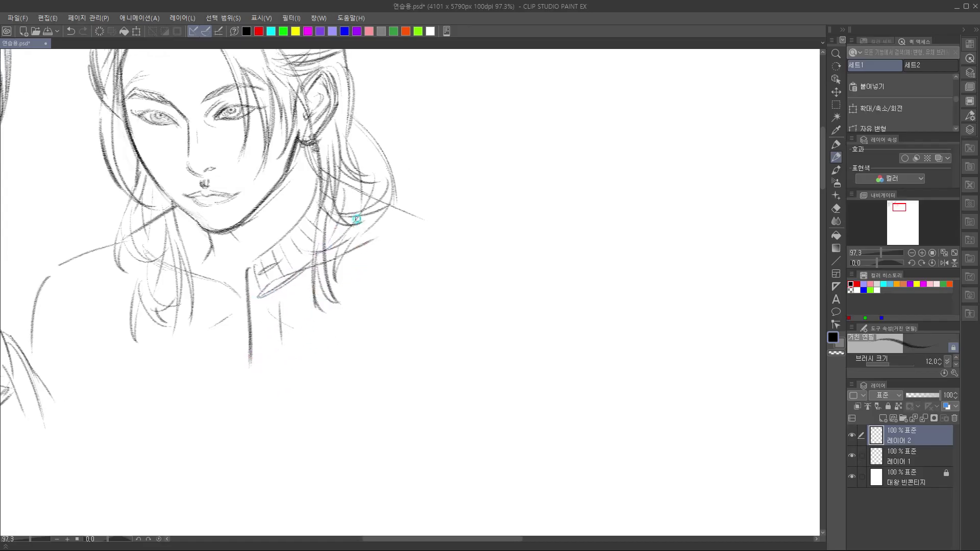
# Draw long garment lines sloping down from the near collar and shoulder, plus the inner edge of the near arm
pyautogui.moveTo(355, 206); pyautogui.dragTo(313, 334)
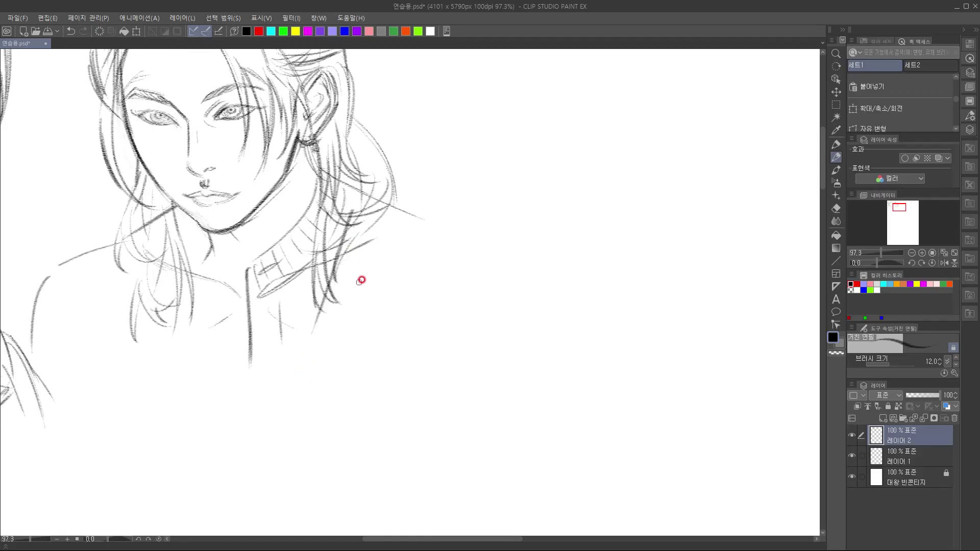
pyautogui.moveTo(387, 228); pyautogui.dragTo(337, 321)
pyautogui.moveTo(378, 292); pyautogui.dragTo(371, 268)
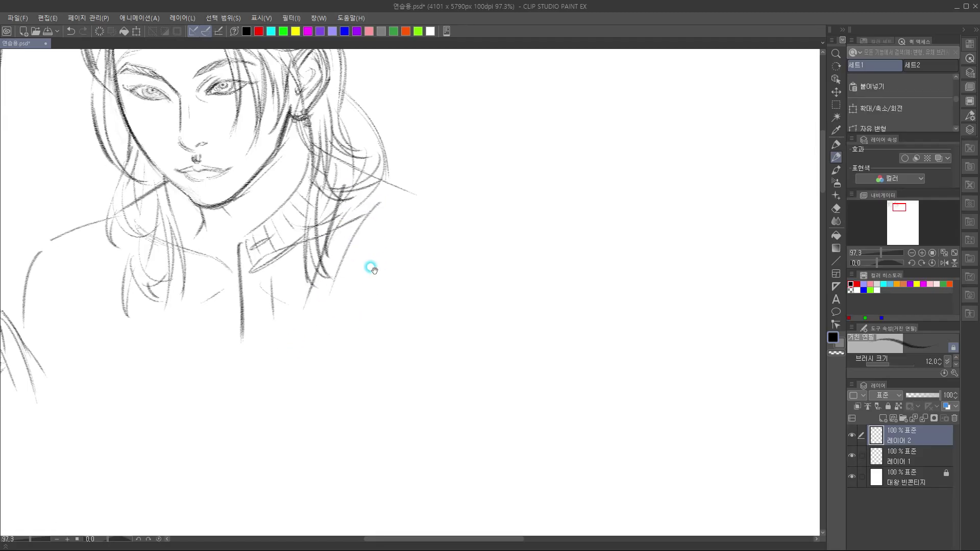
pyautogui.moveTo(397, 215); pyautogui.dragTo(375, 335)
pyautogui.moveTo(396, 241); pyautogui.dragTo(361, 271)
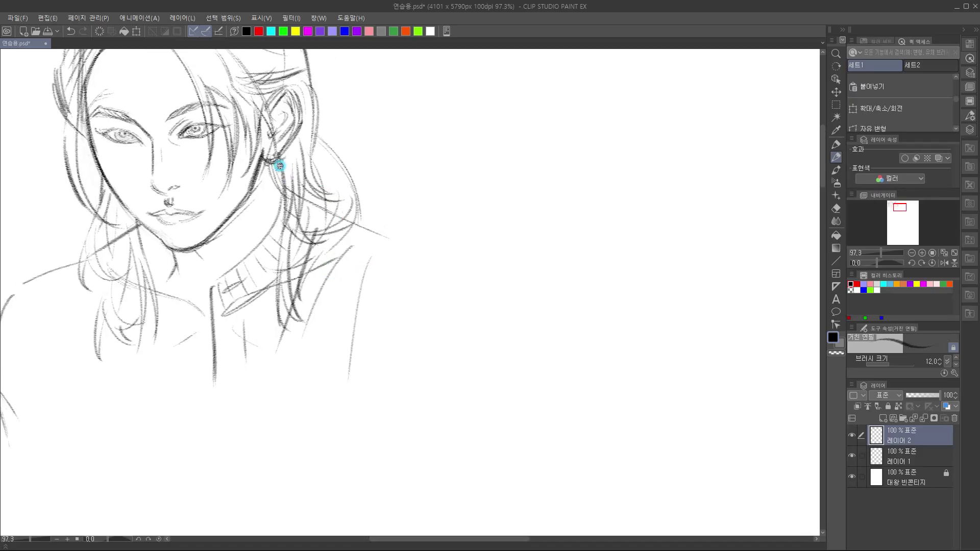
# Darken the near and far shoulder lines and the outer contour of the far upper arm
pyautogui.moveTo(281, 169); pyautogui.dragTo(381, 231)
pyautogui.moveTo(334, 209); pyautogui.dragTo(419, 244)
pyautogui.moveTo(375, 266)
pyautogui.mouseDown()
pyautogui.moveTo(483, 271)
pyautogui.moveTo(536, 258)
pyautogui.mouseUp()
pyautogui.moveTo(329, 300); pyautogui.dragTo(377, 277)
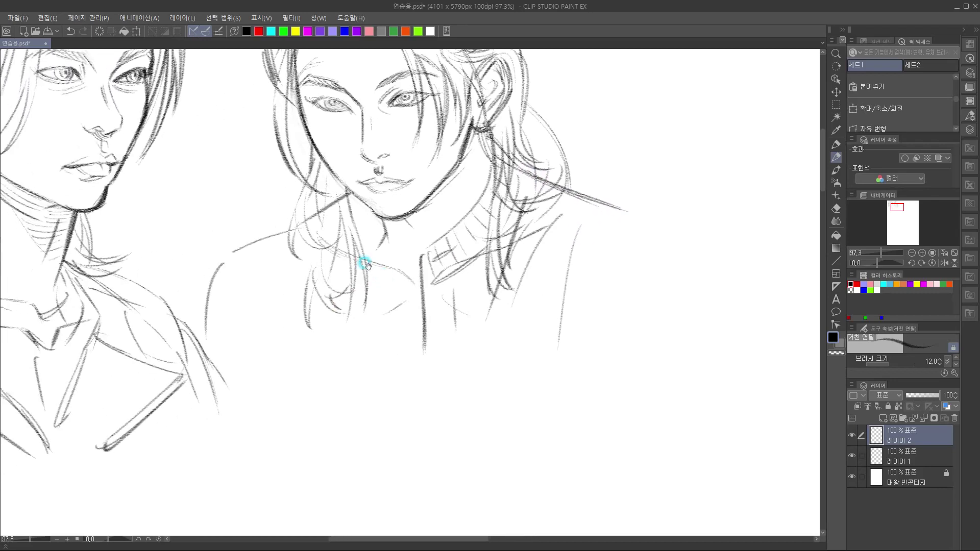
pyautogui.moveTo(339, 191); pyautogui.dragTo(298, 220)
pyautogui.moveTo(344, 192)
pyautogui.mouseDown()
pyautogui.moveTo(220, 258)
pyautogui.moveTo(203, 343)
pyautogui.mouseUp()
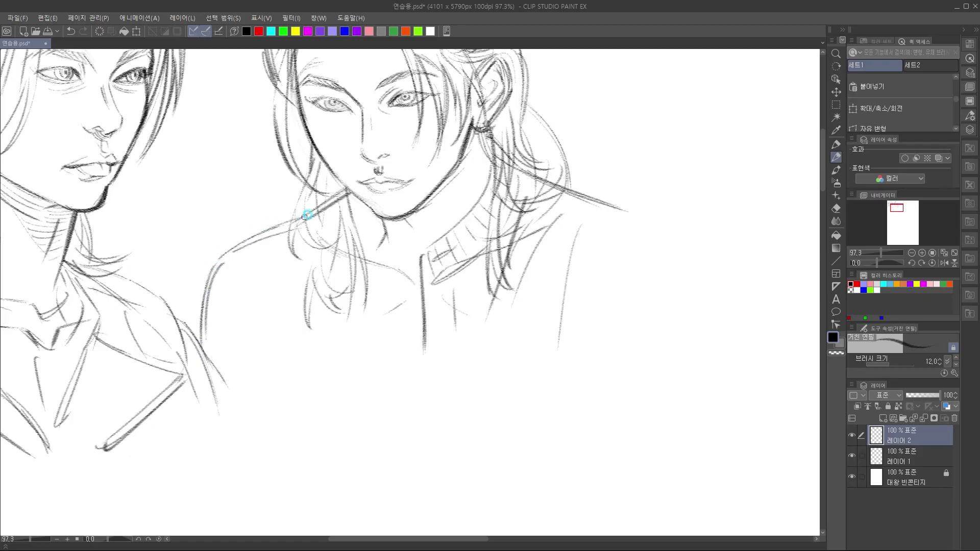
# Darken the far-side loose hair locks from the jaw down to their curled tips over the shoulder
pyautogui.moveTo(308, 169)
pyautogui.mouseDown()
pyautogui.moveTo(296, 208)
pyautogui.moveTo(301, 231)
pyautogui.moveTo(306, 214)
pyautogui.moveTo(326, 228)
pyautogui.moveTo(323, 245)
pyautogui.moveTo(318, 223)
pyautogui.mouseUp()
pyautogui.moveTo(324, 190)
pyautogui.mouseDown()
pyautogui.moveTo(313, 285)
pyautogui.moveTo(343, 298)
pyautogui.moveTo(336, 295)
pyautogui.moveTo(353, 289)
pyautogui.mouseUp()
pyautogui.moveTo(341, 213); pyautogui.dragTo(318, 273)
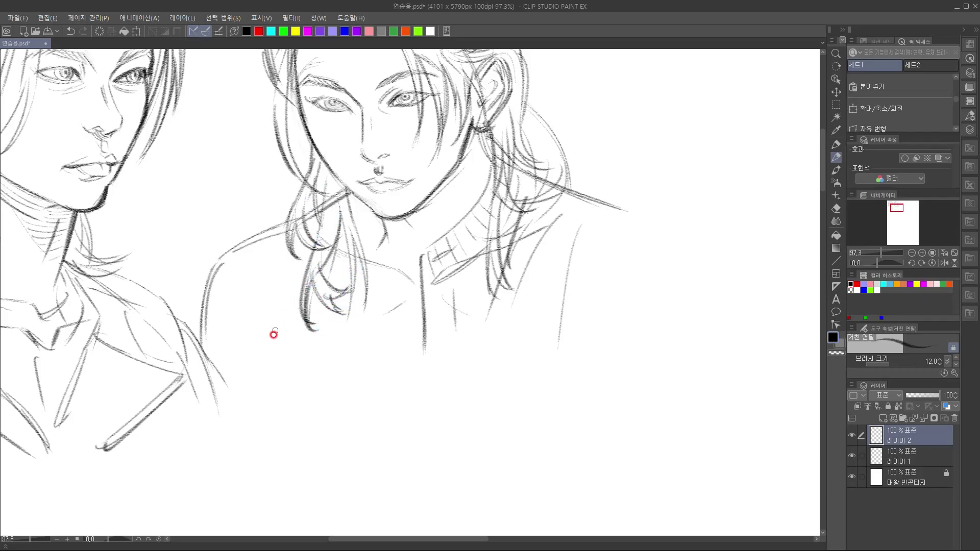
# Draw the front edge of the far-side collar from beneath the jaw down the chest beside the loose hair
pyautogui.moveTo(336, 326); pyautogui.dragTo(291, 300)
pyautogui.moveTo(324, 184); pyautogui.dragTo(335, 233)
pyautogui.hotkey('ctrl', 'z')
pyautogui.moveTo(329, 188); pyautogui.dragTo(327, 201)
pyautogui.hotkey('ctrl', 'y')
pyautogui.moveTo(326, 190); pyautogui.dragTo(313, 354)
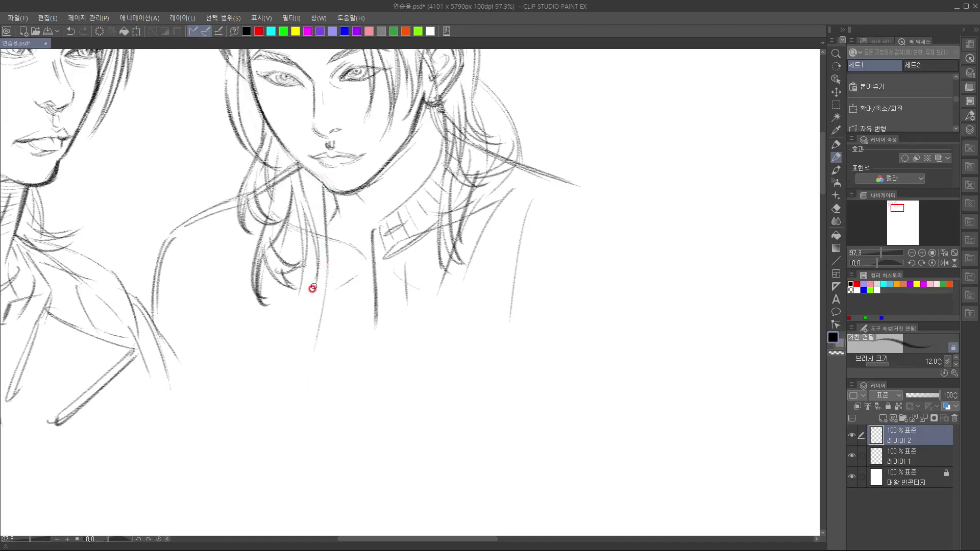
# Draw the folded lower end of the far-side collar with short strokes running down from it
pyautogui.moveTo(323, 246)
pyautogui.mouseDown()
pyautogui.moveTo(319, 283)
pyautogui.moveTo(321, 264)
pyautogui.moveTo(292, 309)
pyautogui.moveTo(299, 357)
pyautogui.moveTo(291, 311)
pyautogui.moveTo(298, 341)
pyautogui.mouseUp()
pyautogui.hotkey('ctrl', 'z')
pyautogui.moveTo(298, 309); pyautogui.dragTo(306, 339)
pyautogui.moveTo(304, 297); pyautogui.dragTo(312, 331)
pyautogui.moveTo(313, 282); pyautogui.dragTo(319, 315)
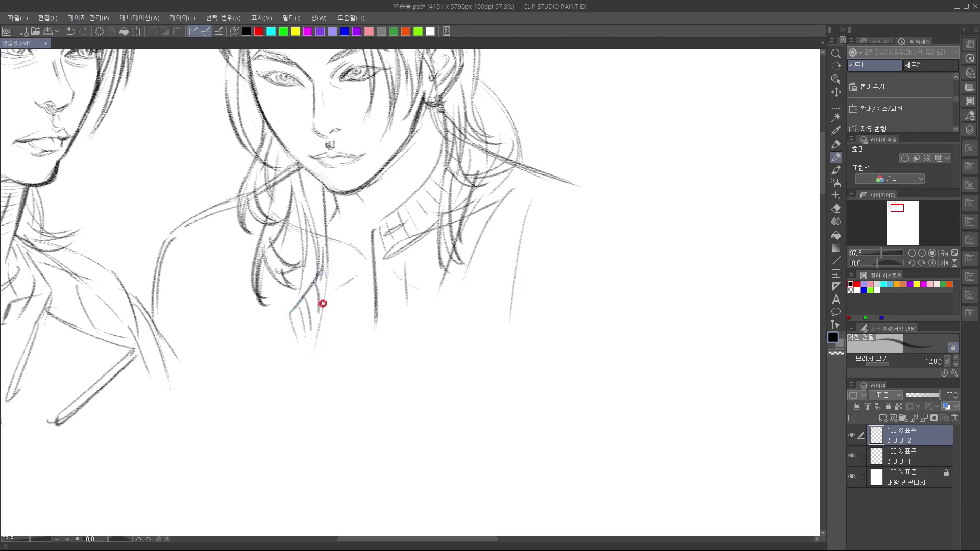
# Outline the inner edge of the far-side collar and fill it with short rib marks
pyautogui.moveTo(303, 170)
pyautogui.mouseDown()
pyautogui.moveTo(306, 237)
pyautogui.moveTo(316, 267)
pyautogui.mouseUp()
pyautogui.moveTo(302, 173); pyautogui.dragTo(313, 270)
pyautogui.moveTo(322, 230)
pyautogui.mouseDown()
pyautogui.moveTo(312, 250)
pyautogui.moveTo(311, 234)
pyautogui.mouseUp()
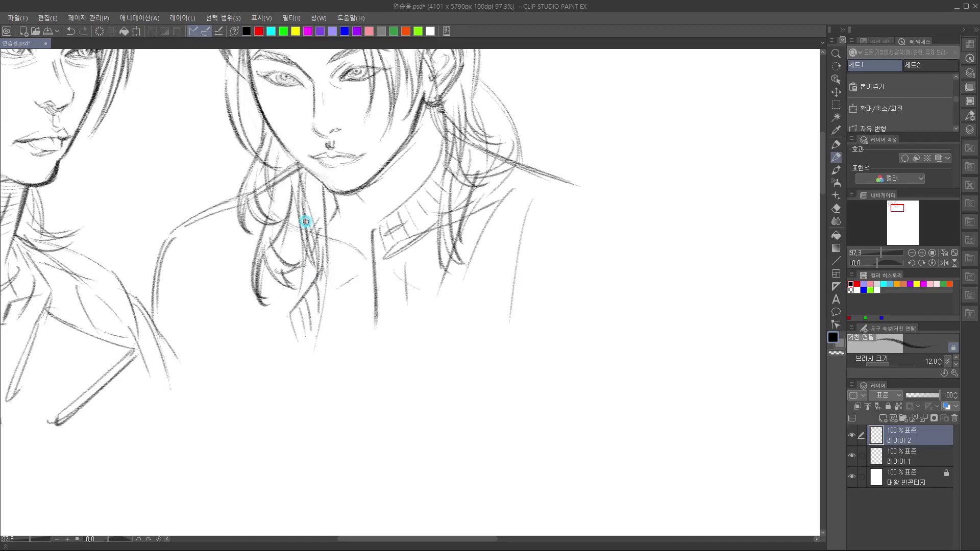
pyautogui.moveTo(324, 194); pyautogui.dragTo(306, 215)
pyautogui.moveTo(325, 180)
pyautogui.mouseDown()
pyautogui.moveTo(302, 192)
pyautogui.moveTo(337, 163)
pyautogui.moveTo(327, 266)
pyautogui.mouseUp()
# Draw a beaded chain necklace curving across the base of the neck to the near collar's front edge
pyautogui.moveTo(309, 304); pyautogui.dragTo(285, 300)
pyautogui.moveTo(324, 329); pyautogui.dragTo(326, 432)
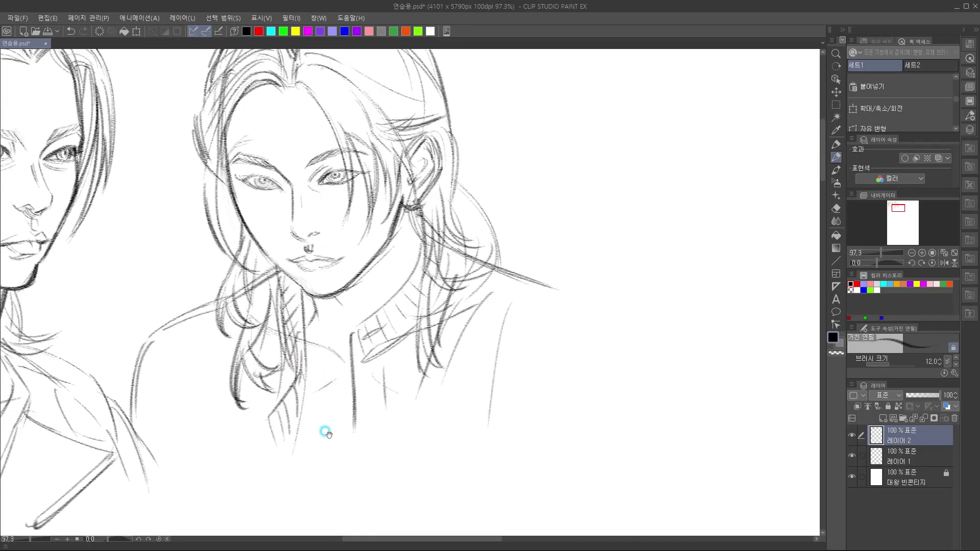
pyautogui.moveTo(366, 345); pyautogui.dragTo(374, 382)
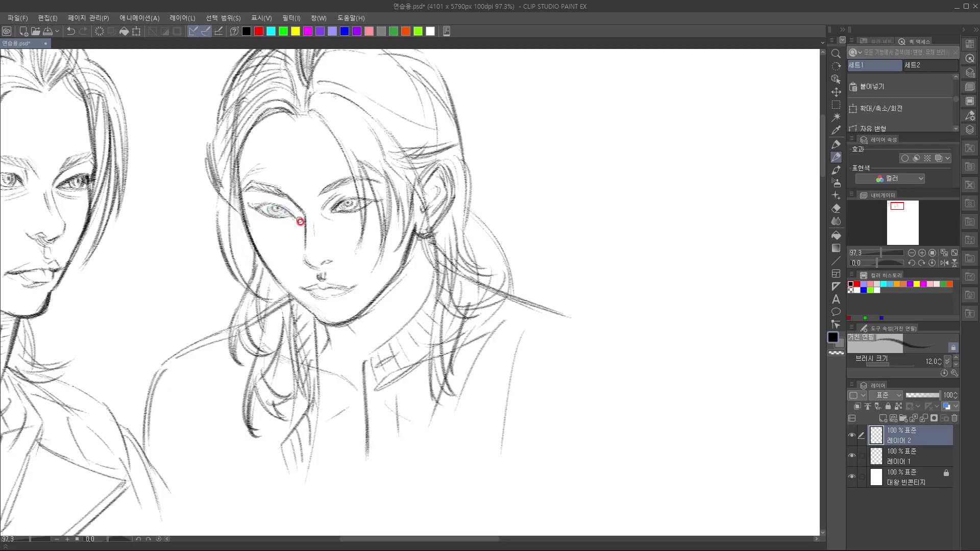
pyautogui.moveTo(360, 261); pyautogui.dragTo(356, 235)
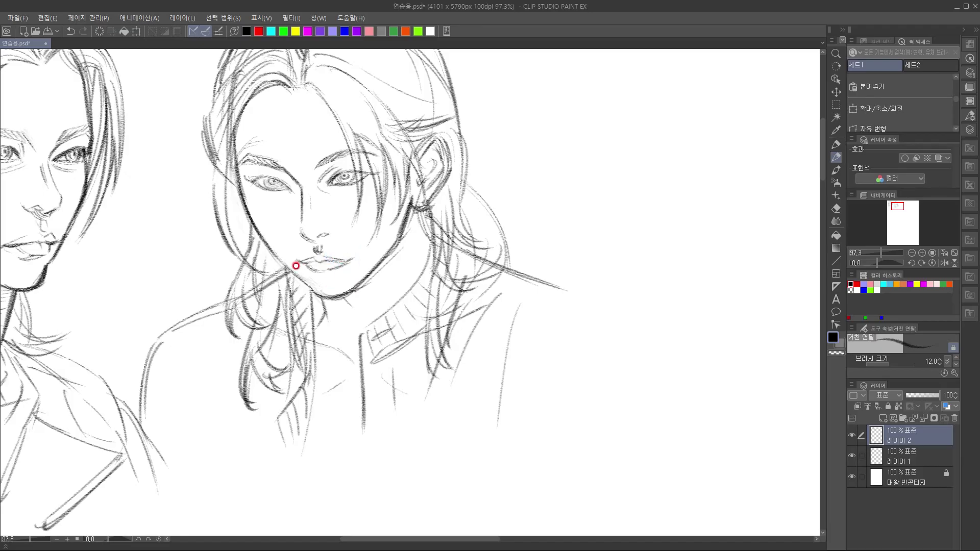
pyautogui.moveTo(314, 257)
pyautogui.mouseDown()
pyautogui.moveTo(332, 260)
pyautogui.moveTo(293, 266)
pyautogui.moveTo(305, 260)
pyautogui.mouseUp()
pyautogui.moveTo(398, 258); pyautogui.dragTo(343, 243)
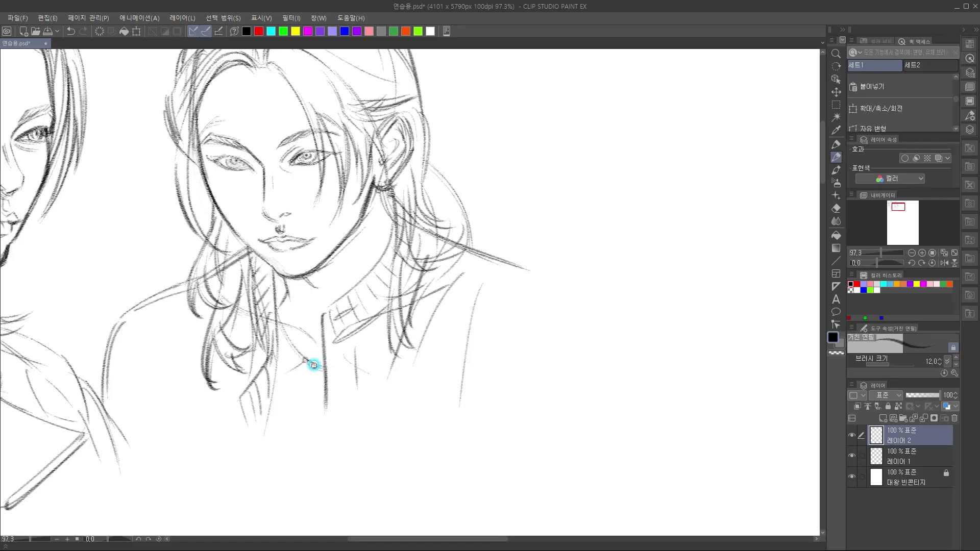
pyautogui.moveTo(298, 359); pyautogui.dragTo(280, 328)
pyautogui.scroll(-1, 284, 313)
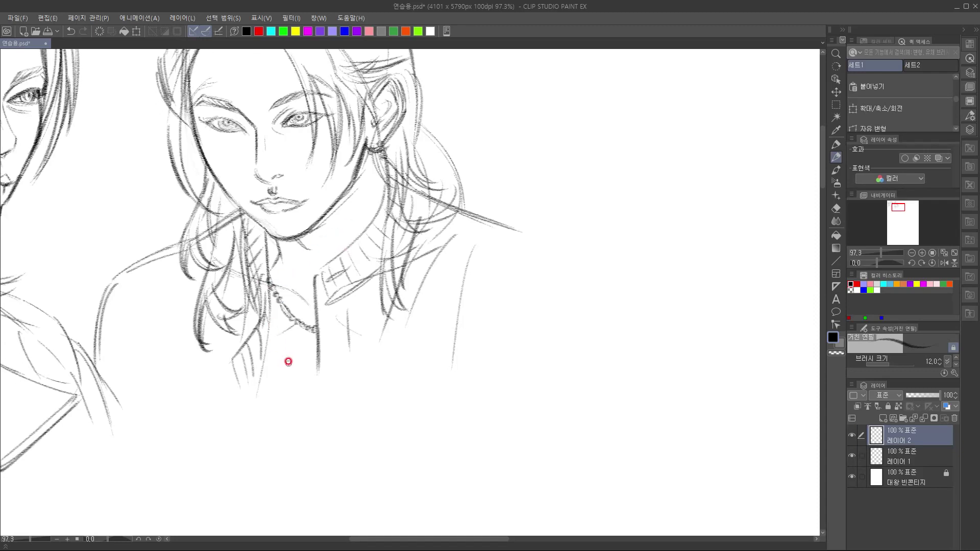
# Draw a long narrow V-shaped loop hanging below the necklace and a tendon line on the near side of the neck
pyautogui.moveTo(266, 245); pyautogui.dragTo(302, 377)
pyautogui.moveTo(270, 287)
pyautogui.mouseDown()
pyautogui.moveTo(276, 320)
pyautogui.moveTo(312, 376)
pyautogui.mouseUp()
pyautogui.moveTo(349, 292); pyautogui.dragTo(327, 309)
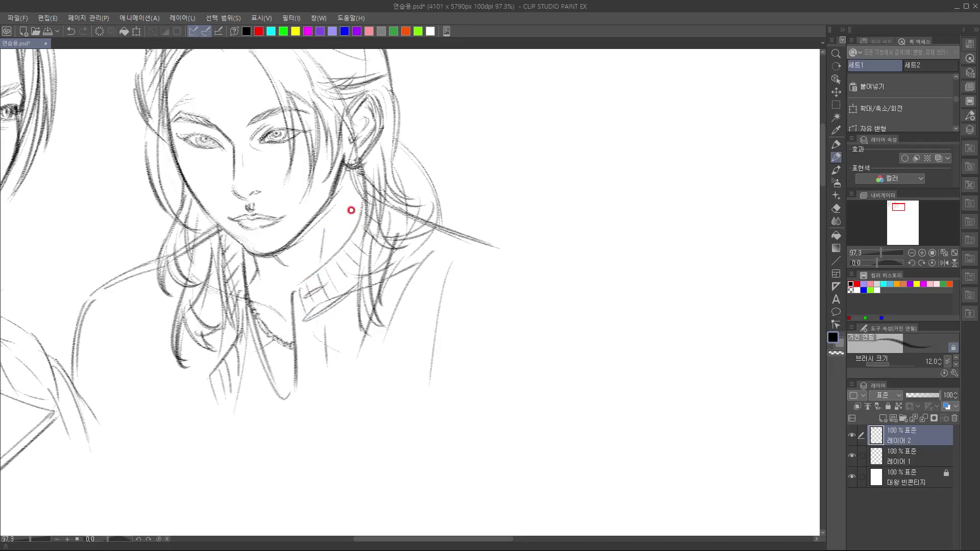
pyautogui.moveTo(354, 167); pyautogui.dragTo(349, 218)
# Darken the long line marking the inner edge of the near arm
pyautogui.moveTo(347, 347)
pyautogui.mouseDown()
pyautogui.moveTo(296, 341)
pyautogui.moveTo(360, 322)
pyautogui.moveTo(362, 296)
pyautogui.mouseUp()
pyautogui.moveTo(435, 224); pyautogui.dragTo(407, 337)
pyautogui.moveTo(392, 337); pyautogui.dragTo(413, 318)
pyautogui.moveTo(189, 210)
pyautogui.mouseDown()
pyautogui.moveTo(168, 273)
pyautogui.moveTo(174, 263)
pyautogui.moveTo(188, 352)
pyautogui.mouseUp()
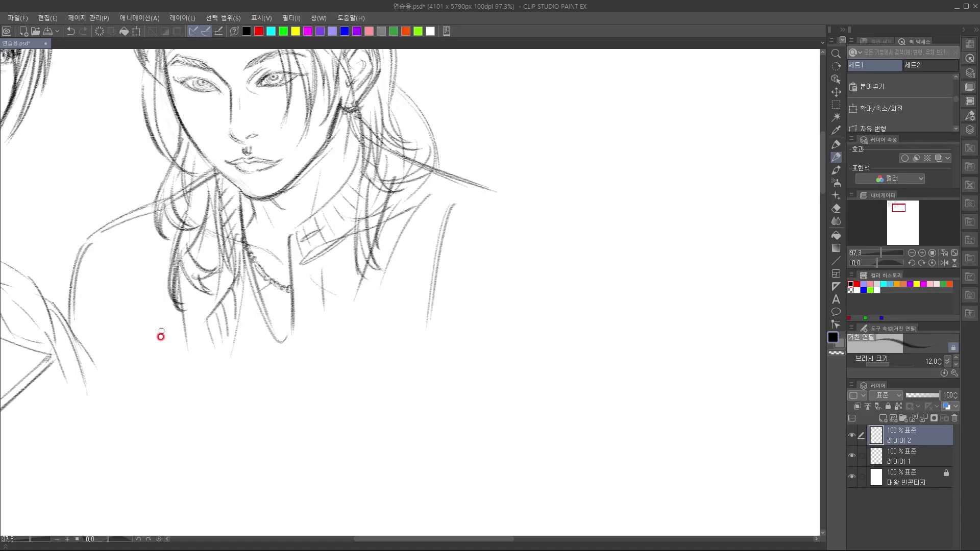
pyautogui.moveTo(147, 252); pyautogui.dragTo(166, 357)
pyautogui.hotkey('ctrl', 'z')
pyautogui.hotkey('ctrl', 'z')
pyautogui.hotkey('ctrl', 'z')
# Draw three long vertical fold lines down the far side of the garment between the loose hair and the arm
pyautogui.moveTo(179, 244); pyautogui.dragTo(176, 368)
pyautogui.moveTo(149, 239); pyautogui.dragTo(164, 364)
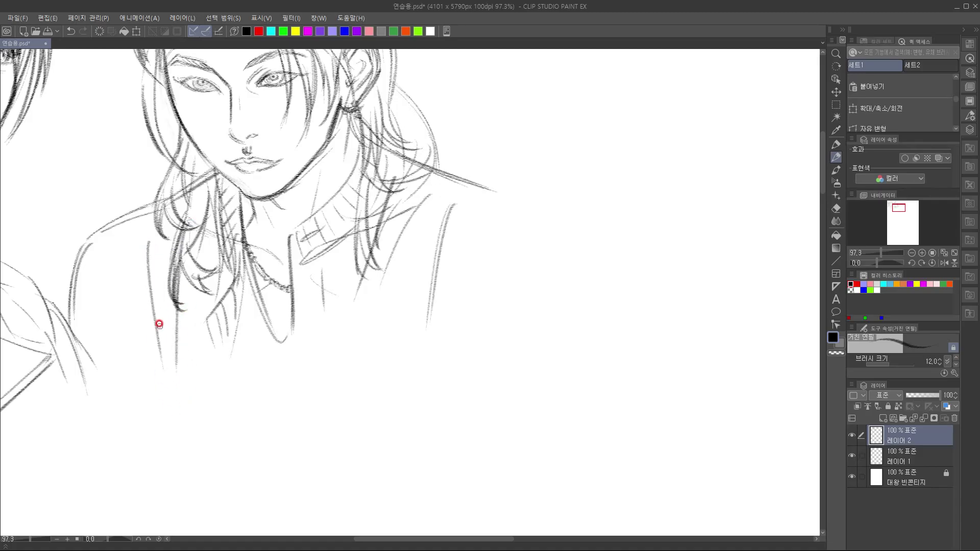
pyautogui.moveTo(134, 239)
pyautogui.mouseDown()
pyautogui.moveTo(144, 337)
pyautogui.moveTo(125, 284)
pyautogui.moveTo(139, 348)
pyautogui.mouseUp()
# Darken the far-side hair framing the face, from the temple bulge down to the jaw
pyautogui.moveTo(350, 357); pyautogui.dragTo(475, 366)
pyautogui.moveTo(431, 271); pyautogui.dragTo(324, 377)
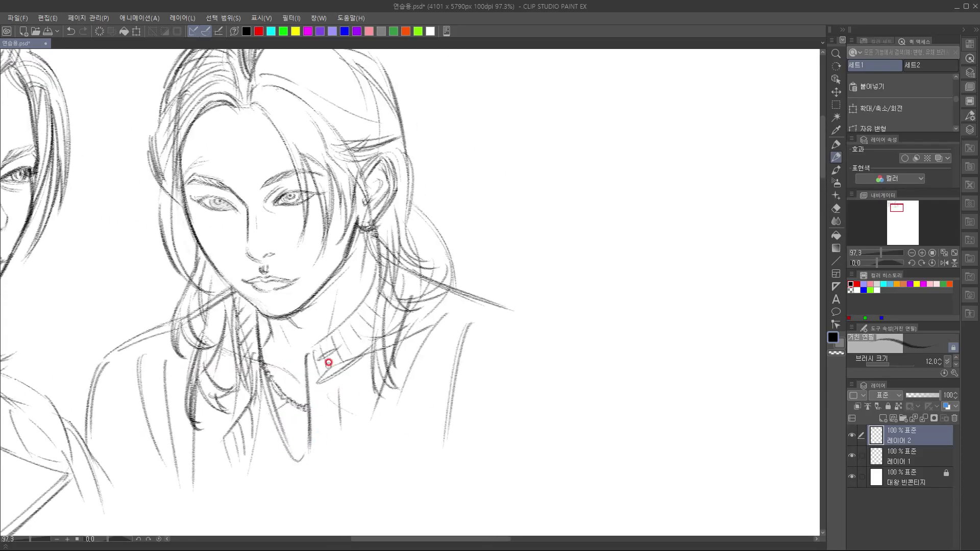
pyautogui.moveTo(331, 311); pyautogui.dragTo(404, 326)
pyautogui.moveTo(239, 188)
pyautogui.mouseDown()
pyautogui.moveTo(251, 270)
pyautogui.moveTo(297, 308)
pyautogui.mouseUp()
pyautogui.moveTo(230, 215); pyautogui.dragTo(246, 279)
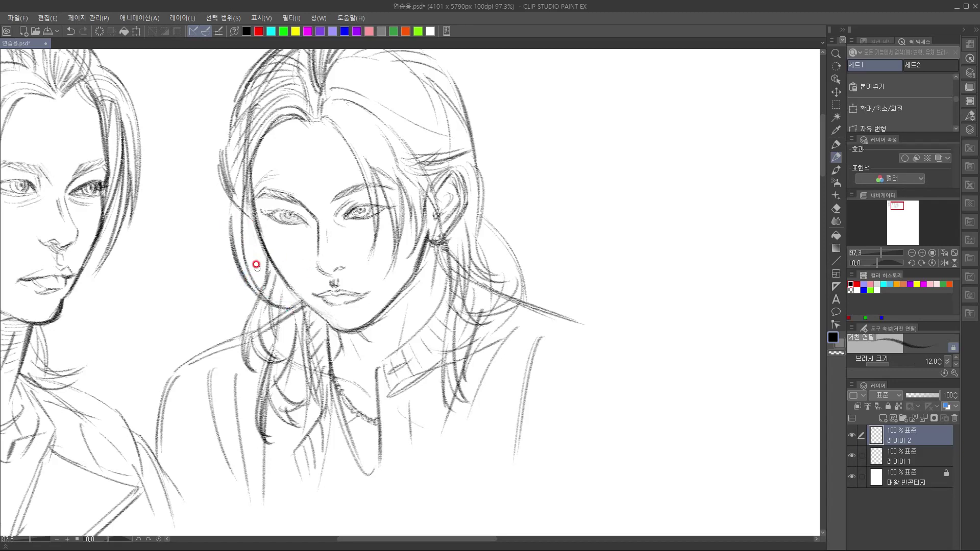
pyautogui.moveTo(257, 130); pyautogui.dragTo(228, 208)
pyautogui.moveTo(218, 154); pyautogui.dragTo(234, 209)
pyautogui.moveTo(292, 278); pyautogui.dragTo(277, 385)
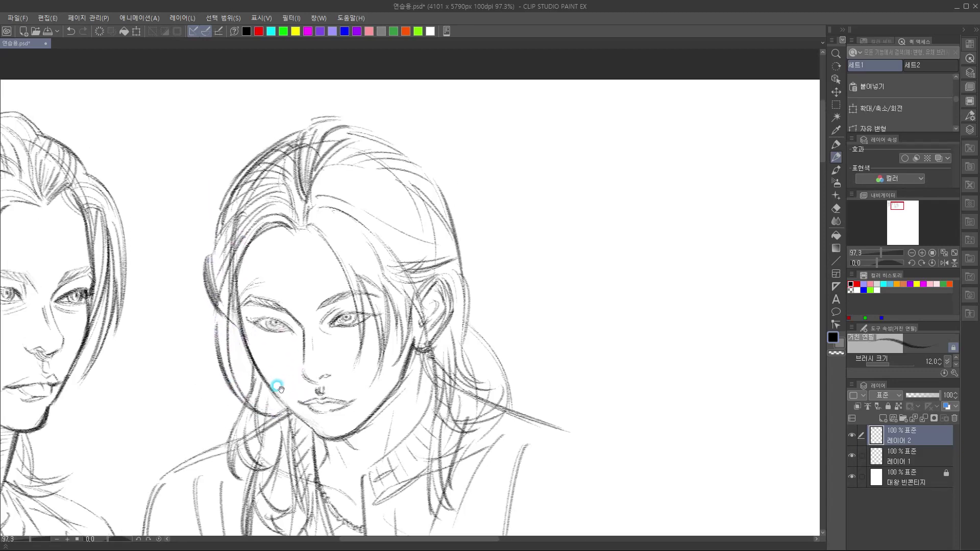
# Darken the crown's outline and add strands sweeping from the parting toward the back of the head
pyautogui.moveTo(216, 245)
pyautogui.mouseDown()
pyautogui.moveTo(272, 195)
pyautogui.moveTo(222, 233)
pyautogui.moveTo(229, 198)
pyautogui.moveTo(285, 152)
pyautogui.mouseUp()
pyautogui.moveTo(226, 195)
pyautogui.mouseDown()
pyautogui.moveTo(307, 128)
pyautogui.moveTo(422, 179)
pyautogui.mouseUp()
pyautogui.hotkey('ctrl', 'z')
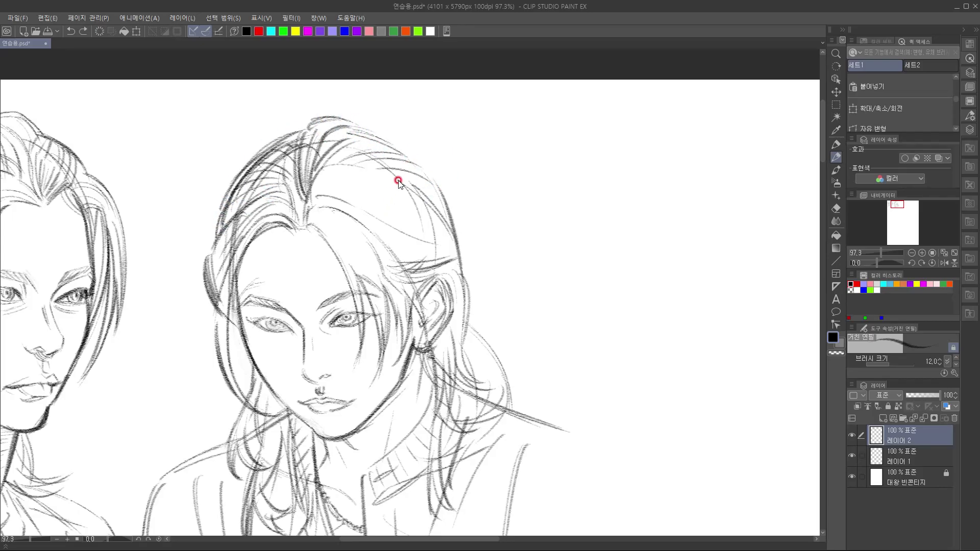
pyautogui.moveTo(354, 131); pyautogui.dragTo(416, 155)
pyautogui.moveTo(318, 167)
pyautogui.mouseDown()
pyautogui.moveTo(341, 163)
pyautogui.moveTo(418, 193)
pyautogui.moveTo(368, 206)
pyautogui.moveTo(324, 169)
pyautogui.moveTo(312, 211)
pyautogui.mouseUp()
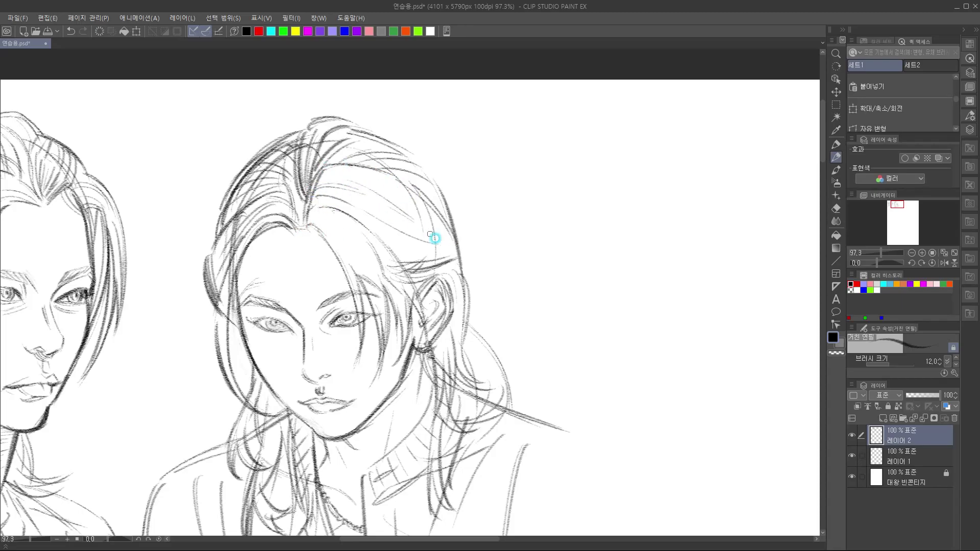
pyautogui.moveTo(349, 179)
pyautogui.mouseDown()
pyautogui.moveTo(414, 209)
pyautogui.moveTo(378, 230)
pyautogui.moveTo(410, 229)
pyautogui.mouseUp()
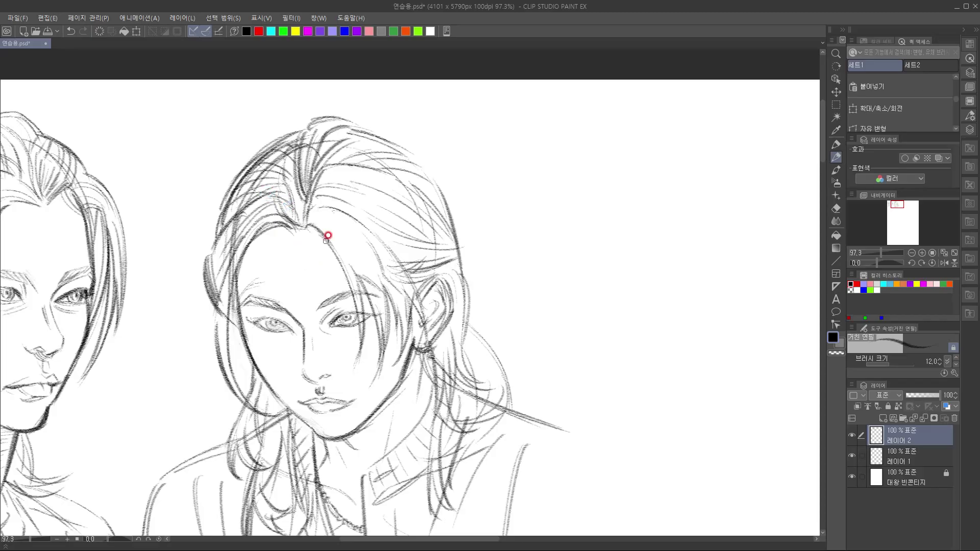
# Go over the far shoulder slope and outer arm edge again with heavier strokes
pyautogui.scroll(-1, 297, 262)
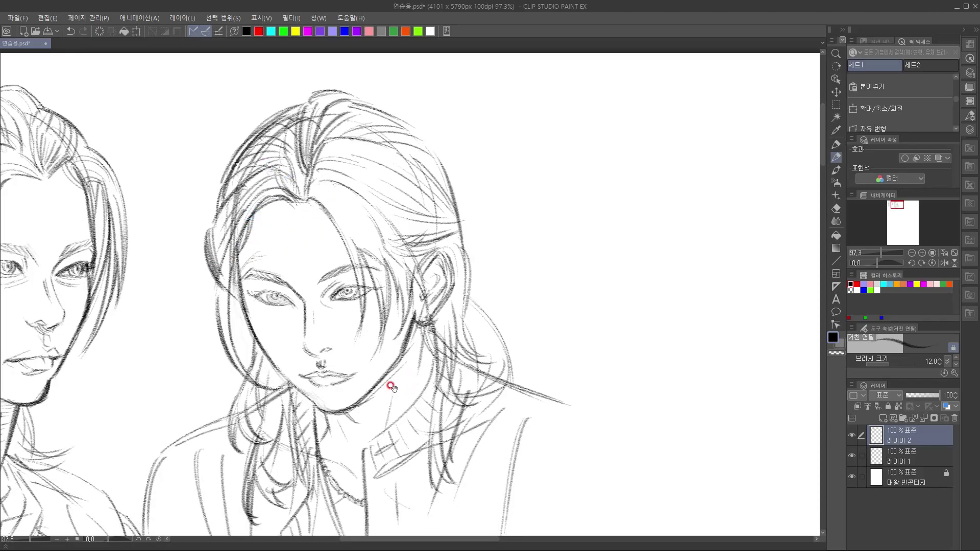
pyautogui.scroll(-1, 391, 387)
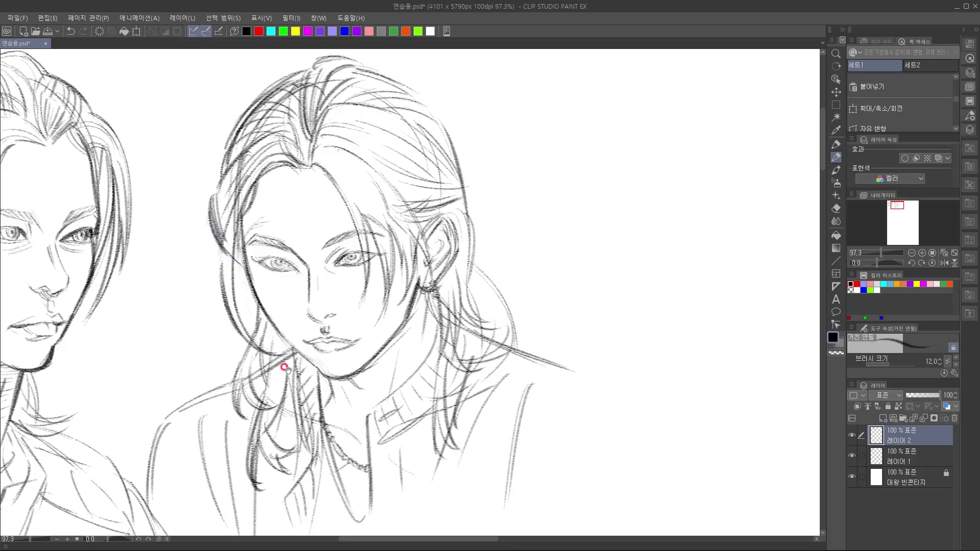
pyautogui.moveTo(284, 343); pyautogui.dragTo(240, 287)
pyautogui.moveTo(371, 341)
pyautogui.mouseDown()
pyautogui.moveTo(403, 282)
pyautogui.moveTo(524, 242)
pyautogui.mouseUp()
pyautogui.moveTo(254, 252); pyautogui.dragTo(241, 339)
pyautogui.moveTo(253, 255); pyautogui.dragTo(375, 196)
pyautogui.moveTo(356, 259); pyautogui.dragTo(191, 337)
pyautogui.moveTo(316, 350); pyautogui.dragTo(386, 407)
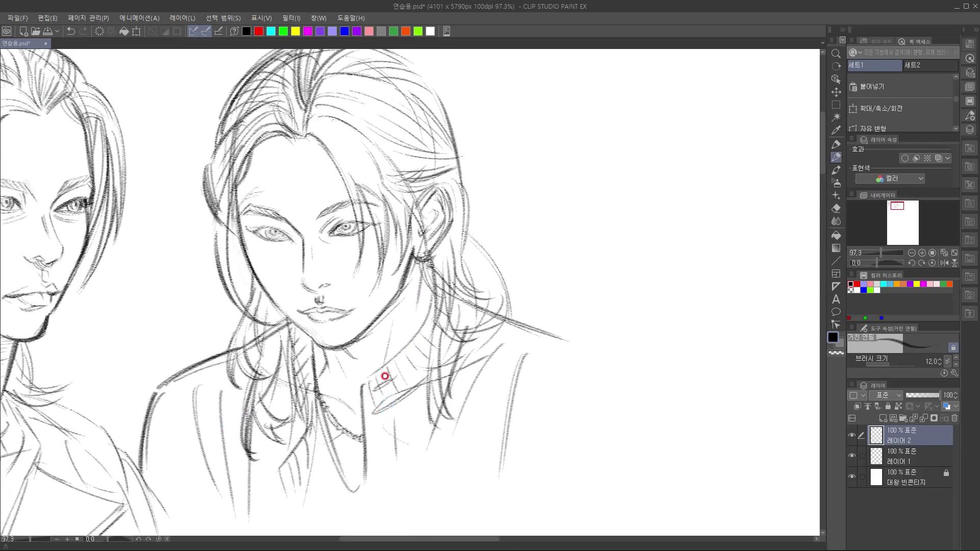
# Switch the drawing color to pink and outline the forehead plane beneath the hairline on both sides
pyautogui.click(369, 32)
pyautogui.scroll(1, 316, 168)
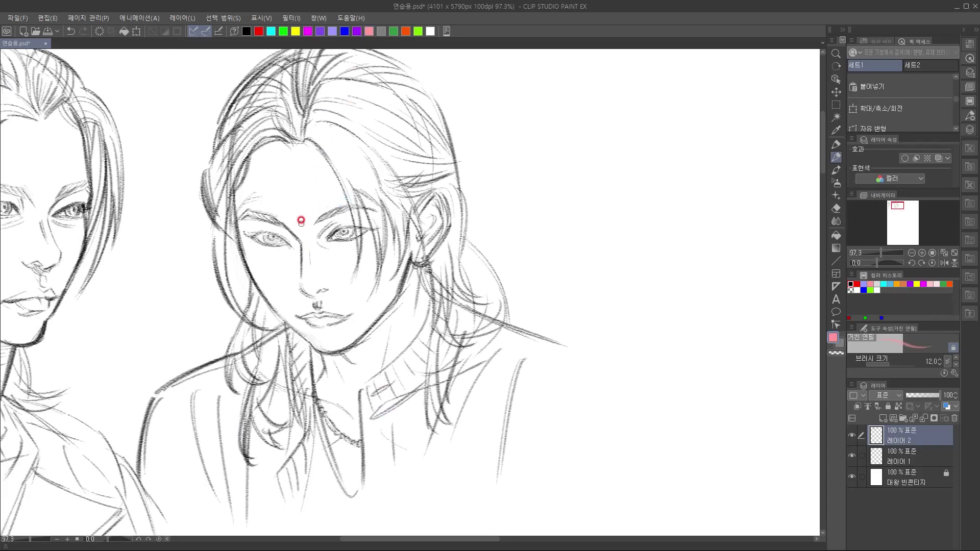
pyautogui.moveTo(286, 148); pyautogui.dragTo(263, 183)
pyautogui.moveTo(290, 147)
pyautogui.mouseDown()
pyautogui.moveTo(309, 145)
pyautogui.moveTo(341, 195)
pyautogui.mouseUp()
pyautogui.scroll(-3, 323, 237)
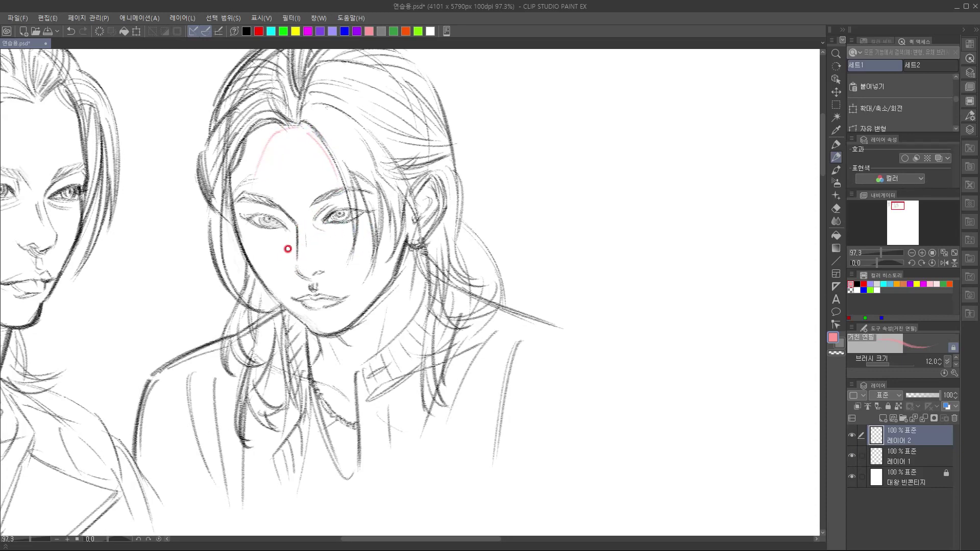
# Mark the planes of the nose bridge, eye sockets and far temple with pink lines
pyautogui.moveTo(314, 204); pyautogui.dragTo(306, 223)
pyautogui.moveTo(254, 228); pyautogui.dragTo(281, 236)
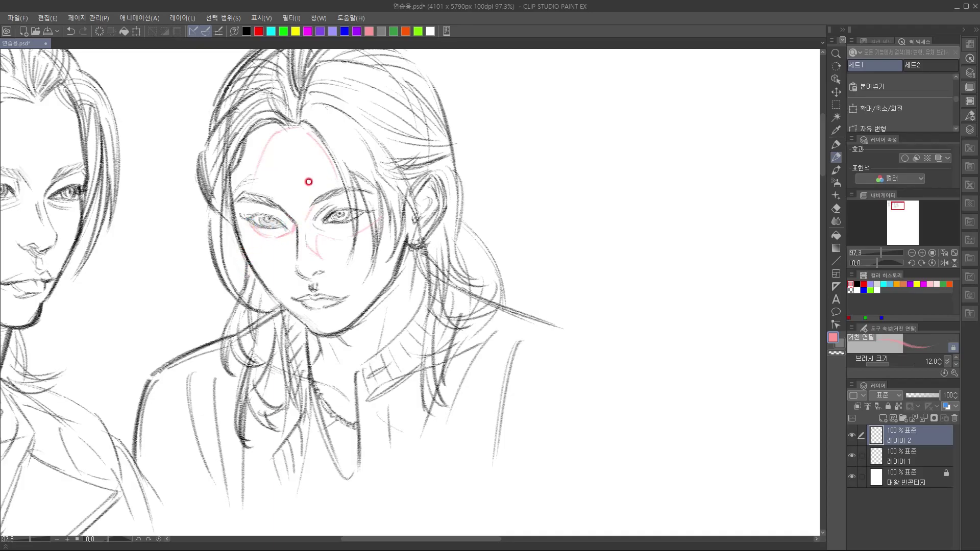
pyautogui.moveTo(242, 237); pyautogui.dragTo(246, 225)
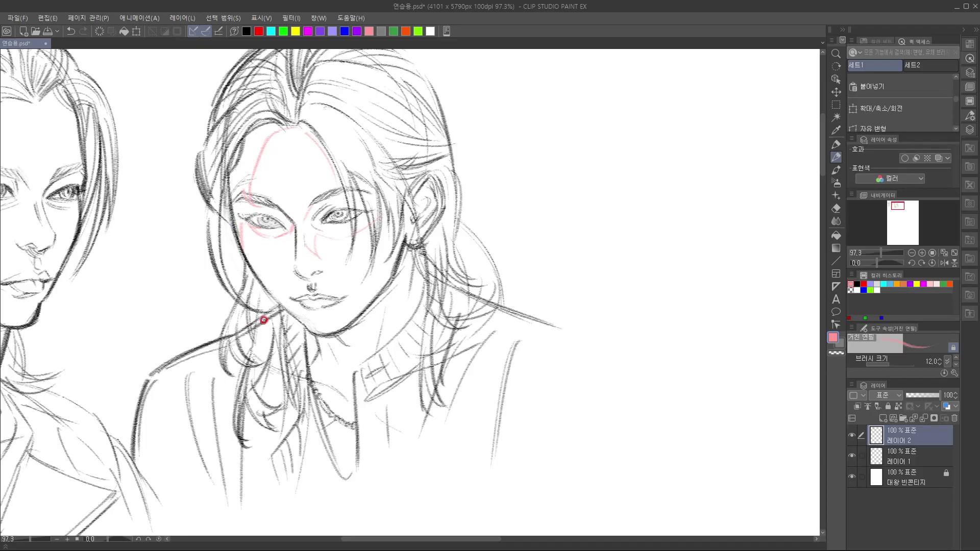
pyautogui.moveTo(312, 295); pyautogui.dragTo(309, 286)
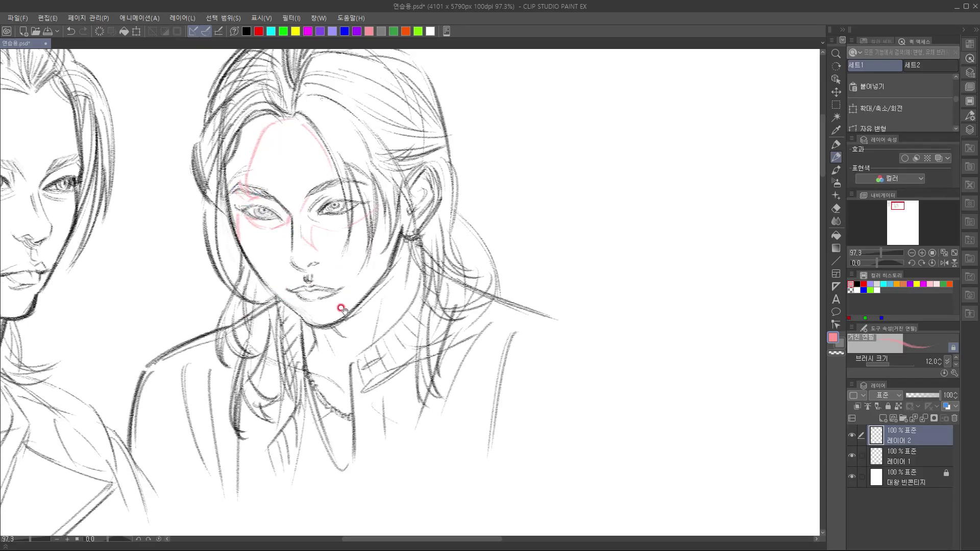
pyautogui.moveTo(319, 315); pyautogui.dragTo(297, 303)
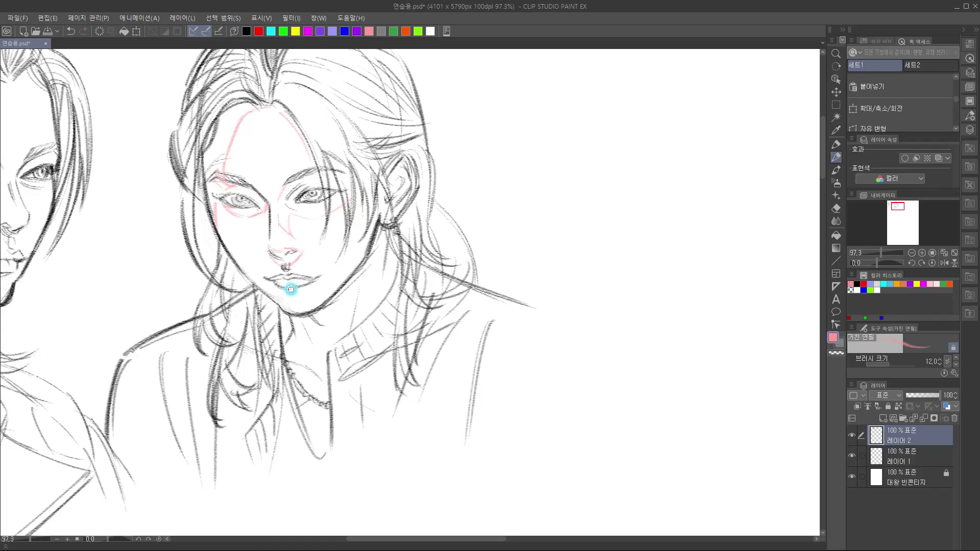
# Mark the planes around the mouth, chin, near jaw and near cheek with pink lines
pyautogui.moveTo(282, 290)
pyautogui.mouseDown()
pyautogui.moveTo(301, 295)
pyautogui.moveTo(323, 275)
pyautogui.mouseUp()
pyautogui.moveTo(317, 277); pyautogui.dragTo(326, 278)
pyautogui.moveTo(310, 307); pyautogui.dragTo(360, 260)
pyautogui.moveTo(372, 222)
pyautogui.mouseDown()
pyautogui.moveTo(339, 289)
pyautogui.moveTo(346, 247)
pyautogui.moveTo(338, 209)
pyautogui.moveTo(336, 253)
pyautogui.mouseUp()
pyautogui.moveTo(353, 186)
pyautogui.mouseDown()
pyautogui.moveTo(358, 235)
pyautogui.moveTo(361, 207)
pyautogui.moveTo(354, 246)
pyautogui.mouseUp()
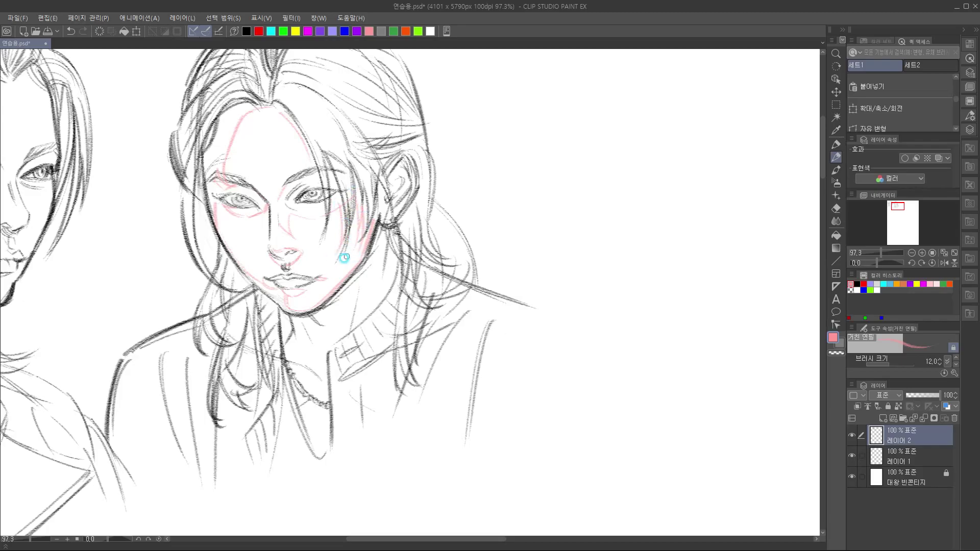
# Mark the planes at the base of the neck, beneath the jaw and along the side of the neck with pink lines
pyautogui.moveTo(360, 290)
pyautogui.mouseDown()
pyautogui.moveTo(335, 305)
pyautogui.moveTo(345, 247)
pyautogui.mouseUp()
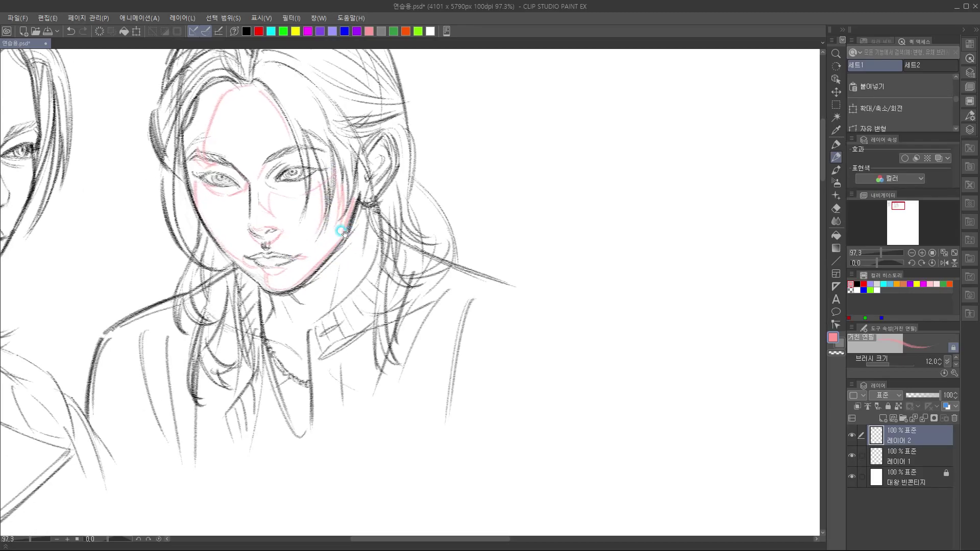
pyautogui.moveTo(295, 331)
pyautogui.mouseDown()
pyautogui.moveTo(289, 338)
pyautogui.moveTo(273, 313)
pyautogui.moveTo(291, 339)
pyautogui.moveTo(275, 321)
pyautogui.moveTo(299, 334)
pyautogui.mouseUp()
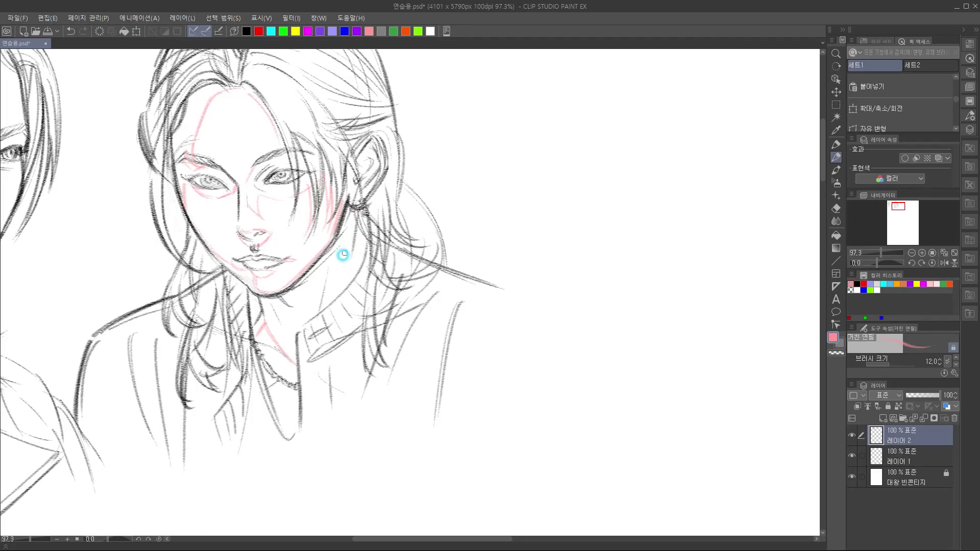
pyautogui.moveTo(279, 292); pyautogui.dragTo(336, 300)
pyautogui.moveTo(343, 246)
pyautogui.mouseDown()
pyautogui.moveTo(354, 218)
pyautogui.moveTo(354, 243)
pyautogui.moveTo(359, 223)
pyautogui.moveTo(344, 270)
pyautogui.mouseUp()
pyautogui.moveTo(344, 270); pyautogui.dragTo(366, 246)
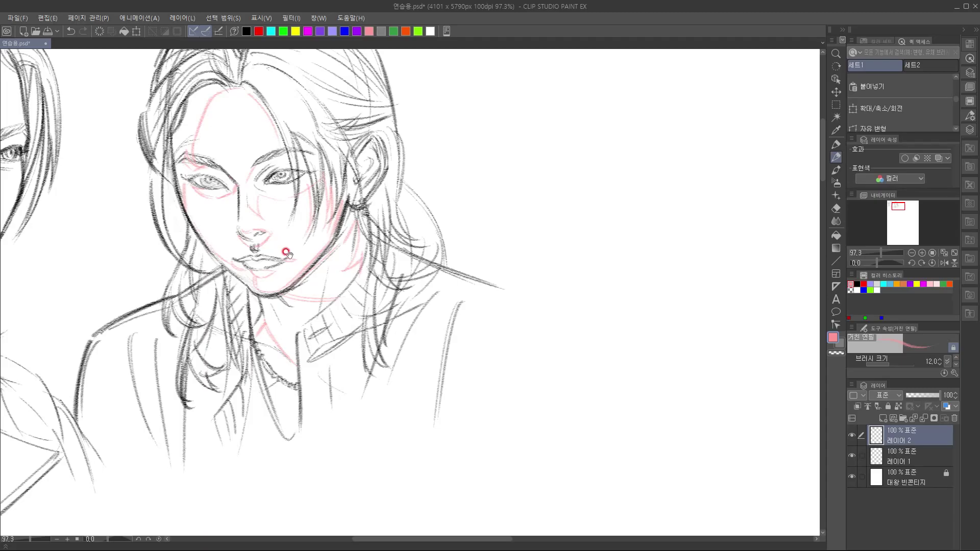
pyautogui.moveTo(291, 257); pyautogui.dragTo(316, 256)
pyautogui.moveTo(314, 209); pyautogui.dragTo(331, 204)
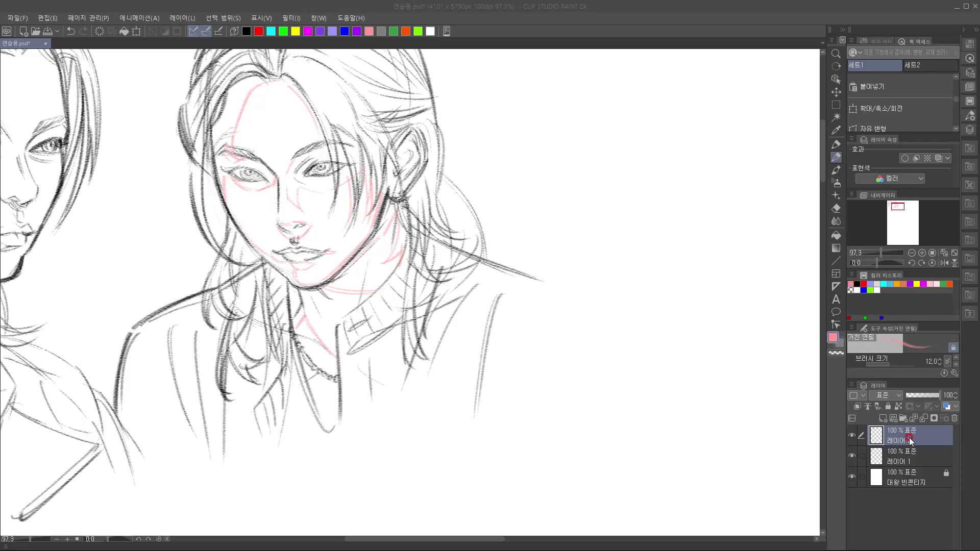
# Add a new layer above the portrait layers and switch the drawing color to black
pyautogui.click(883, 418)
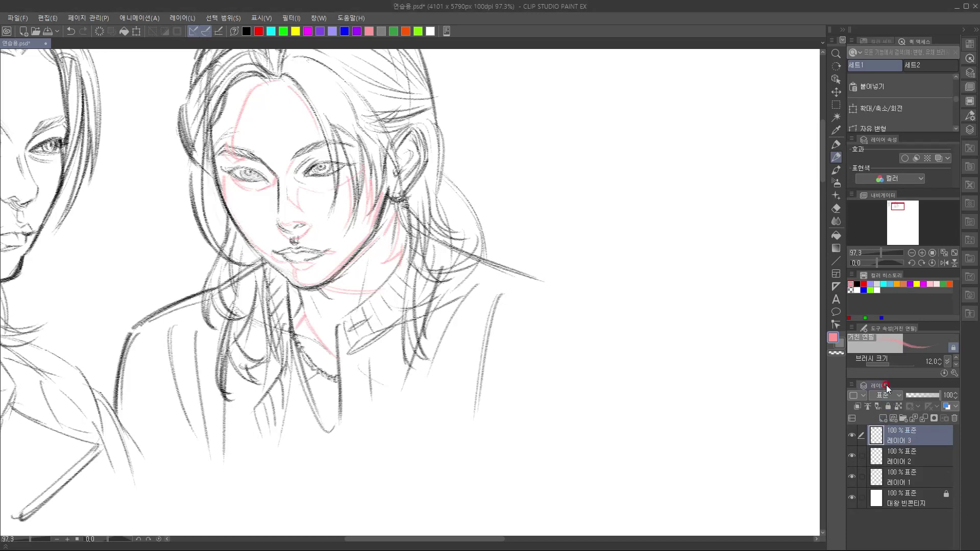
pyautogui.click(246, 32)
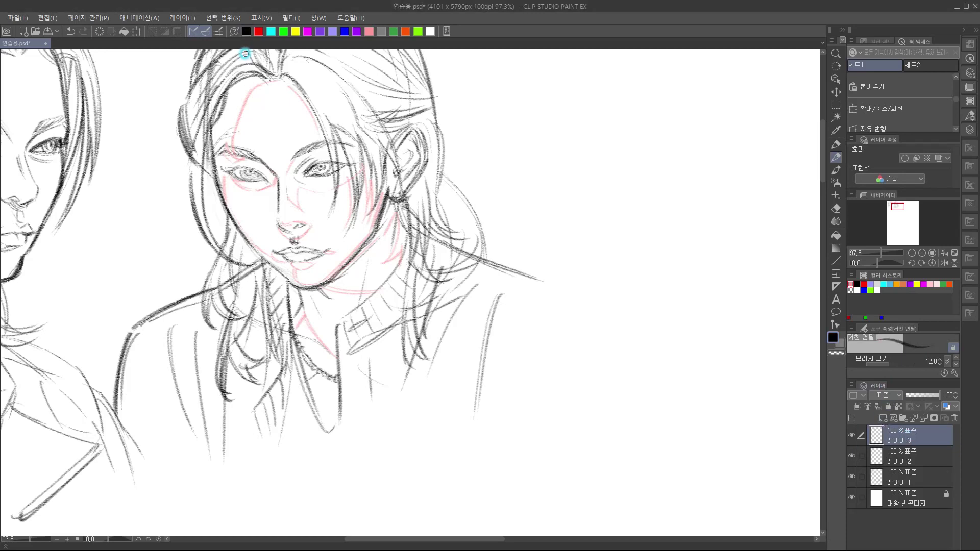
# Move the downward-tilted portrait's layer closer to the neighbouring ponytail sketch and reselect the new empty layer
pyautogui.click(932, 451)
pyautogui.press('k')
pyautogui.moveTo(426, 279)
pyautogui.mouseDown()
pyautogui.moveTo(345, 304)
pyautogui.moveTo(389, 295)
pyautogui.moveTo(448, 313)
pyautogui.moveTo(664, 311)
pyautogui.moveTo(602, 311)
pyautogui.moveTo(697, 278)
pyautogui.moveTo(383, 293)
pyautogui.moveTo(319, 322)
pyautogui.mouseUp()
pyautogui.click(924, 437)
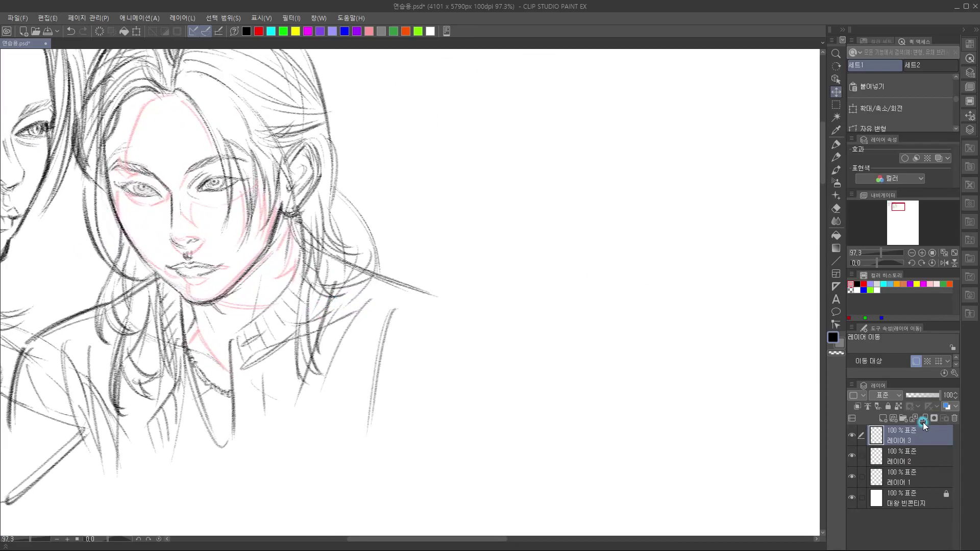
pyautogui.moveTo(393, 227); pyautogui.dragTo(340, 242)
# Sketch the oval outline of a small new head in the blank area beside the portraits with the pencil
pyautogui.press('p')
pyautogui.moveTo(403, 212)
pyautogui.mouseDown()
pyautogui.moveTo(367, 254)
pyautogui.moveTo(241, 320)
pyautogui.moveTo(255, 322)
pyautogui.mouseUp()
pyautogui.moveTo(343, 144); pyautogui.dragTo(343, 183)
pyautogui.moveTo(345, 142)
pyautogui.mouseDown()
pyautogui.moveTo(379, 112)
pyautogui.moveTo(399, 142)
pyautogui.moveTo(401, 183)
pyautogui.mouseUp()
pyautogui.moveTo(399, 143)
pyautogui.mouseDown()
pyautogui.moveTo(396, 219)
pyautogui.moveTo(411, 192)
pyautogui.moveTo(404, 180)
pyautogui.moveTo(382, 226)
pyautogui.moveTo(364, 213)
pyautogui.moveTo(387, 212)
pyautogui.moveTo(360, 212)
pyautogui.mouseUp()
# Draw the small head's frowning brows, narrowed eyes, nose and downturned mouth
pyautogui.moveTo(357, 172); pyautogui.dragTo(372, 171)
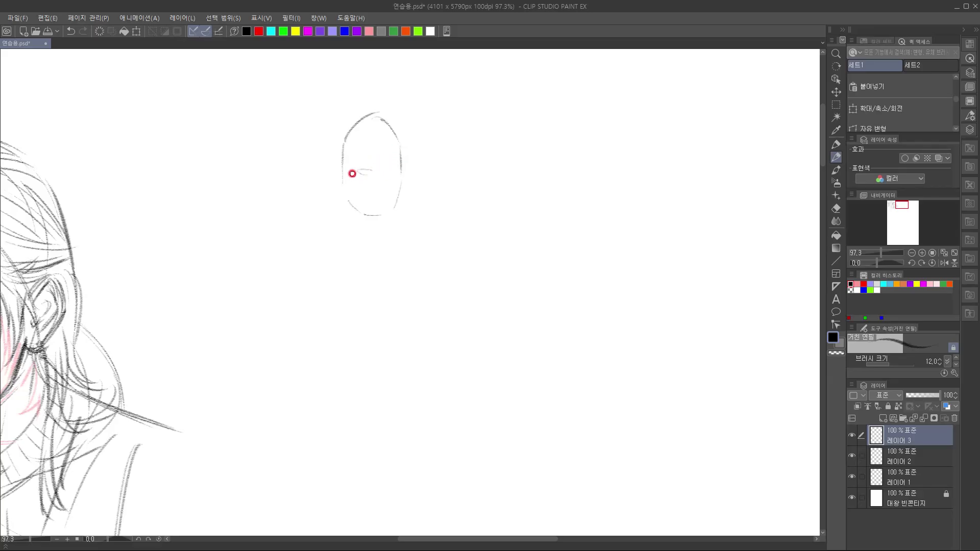
pyautogui.moveTo(362, 170); pyautogui.dragTo(369, 174)
pyautogui.moveTo(387, 169)
pyautogui.mouseDown()
pyautogui.moveTo(355, 185)
pyautogui.moveTo(376, 169)
pyautogui.mouseUp()
pyautogui.moveTo(384, 170); pyautogui.dragTo(396, 171)
pyautogui.moveTo(364, 166); pyautogui.dragTo(359, 168)
pyautogui.hotkey('ctrl', 'z')
pyautogui.moveTo(361, 166); pyautogui.dragTo(373, 168)
pyautogui.moveTo(394, 166); pyautogui.dragTo(400, 173)
pyautogui.moveTo(359, 170); pyautogui.dragTo(372, 169)
pyautogui.moveTo(363, 176)
pyautogui.mouseDown()
pyautogui.moveTo(376, 167)
pyautogui.moveTo(375, 177)
pyautogui.mouseUp()
pyautogui.moveTo(380, 196)
pyautogui.mouseDown()
pyautogui.moveTo(367, 204)
pyautogui.moveTo(388, 203)
pyautogui.mouseUp()
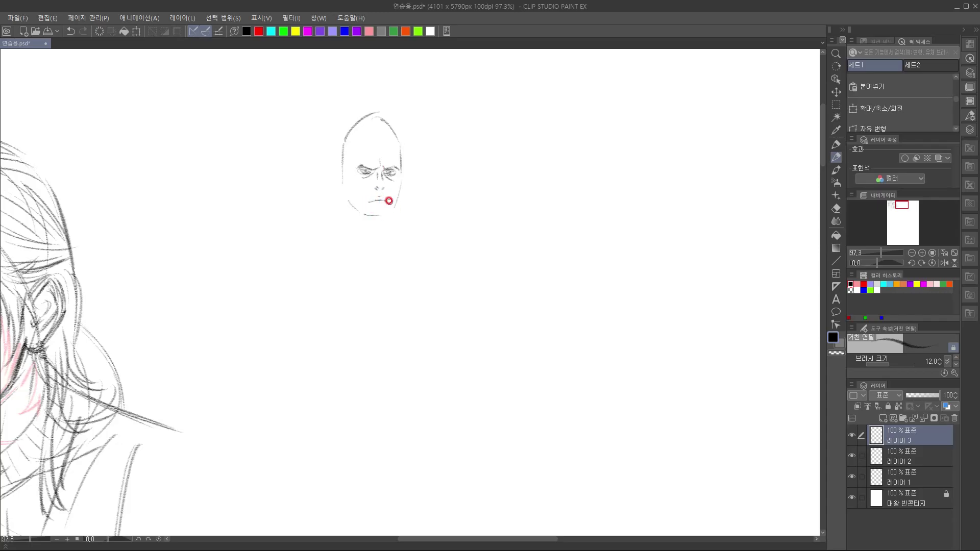
# Define the small head's cheek and jaw contours and add its hairline and ear
pyautogui.moveTo(400, 177); pyautogui.dragTo(399, 179)
pyautogui.moveTo(363, 166)
pyautogui.mouseDown()
pyautogui.moveTo(397, 119)
pyautogui.moveTo(378, 176)
pyautogui.moveTo(388, 147)
pyautogui.moveTo(366, 145)
pyautogui.moveTo(400, 159)
pyautogui.moveTo(397, 151)
pyautogui.moveTo(387, 143)
pyautogui.moveTo(398, 169)
pyautogui.moveTo(391, 178)
pyautogui.moveTo(398, 152)
pyautogui.moveTo(400, 199)
pyautogui.moveTo(401, 178)
pyautogui.moveTo(379, 218)
pyautogui.moveTo(351, 205)
pyautogui.moveTo(380, 221)
pyautogui.moveTo(383, 191)
pyautogui.moveTo(352, 216)
pyautogui.moveTo(370, 228)
pyautogui.moveTo(358, 206)
pyautogui.moveTo(374, 214)
pyautogui.moveTo(352, 209)
pyautogui.mouseUp()
pyautogui.click(346, 187)
pyautogui.moveTo(336, 181)
pyautogui.mouseDown()
pyautogui.moveTo(385, 134)
pyautogui.moveTo(338, 173)
pyautogui.mouseUp()
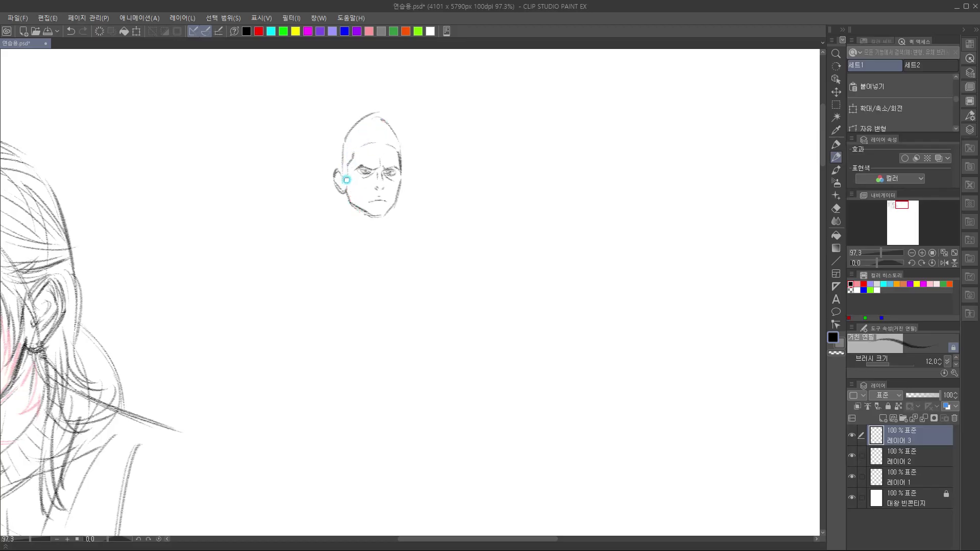
# Draw the angular beard lines around the small head's mouth, chin and far cheek
pyautogui.moveTo(350, 187); pyautogui.dragTo(367, 200)
pyautogui.hotkey('ctrl', 'z')
pyautogui.moveTo(361, 195); pyautogui.dragTo(366, 200)
pyautogui.moveTo(401, 190)
pyautogui.mouseDown()
pyautogui.moveTo(378, 223)
pyautogui.moveTo(401, 181)
pyautogui.moveTo(380, 223)
pyautogui.moveTo(369, 217)
pyautogui.moveTo(385, 217)
pyautogui.moveTo(371, 214)
pyautogui.moveTo(383, 214)
pyautogui.moveTo(372, 216)
pyautogui.moveTo(383, 188)
pyautogui.mouseUp()
# Draw swept-back hair with a pointed tuft on each side of the small head, and add the far ear
pyautogui.moveTo(333, 153); pyautogui.dragTo(342, 191)
pyautogui.moveTo(323, 131)
pyautogui.mouseDown()
pyautogui.moveTo(334, 153)
pyautogui.moveTo(389, 113)
pyautogui.mouseUp()
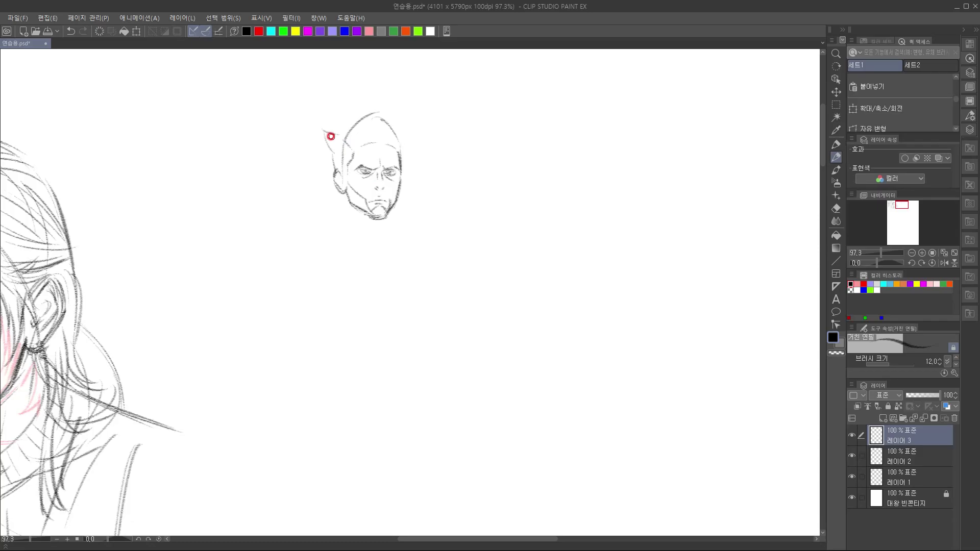
pyautogui.moveTo(318, 130); pyautogui.dragTo(331, 156)
pyautogui.moveTo(343, 131)
pyautogui.mouseDown()
pyautogui.moveTo(375, 119)
pyautogui.moveTo(400, 131)
pyautogui.moveTo(404, 153)
pyautogui.mouseUp()
pyautogui.moveTo(343, 132)
pyautogui.mouseDown()
pyautogui.moveTo(366, 139)
pyautogui.moveTo(361, 134)
pyautogui.moveTo(391, 130)
pyautogui.moveTo(384, 149)
pyautogui.moveTo(397, 148)
pyautogui.moveTo(345, 138)
pyautogui.moveTo(382, 151)
pyautogui.moveTo(405, 129)
pyautogui.moveTo(393, 189)
pyautogui.moveTo(405, 149)
pyautogui.moveTo(404, 171)
pyautogui.mouseUp()
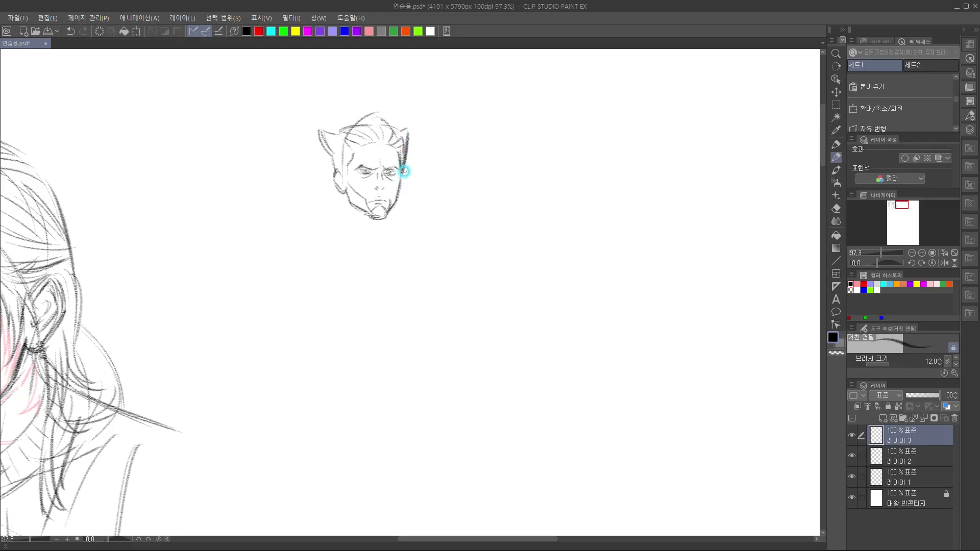
pyautogui.moveTo(403, 177)
pyautogui.mouseDown()
pyautogui.moveTo(385, 208)
pyautogui.moveTo(345, 221)
pyautogui.moveTo(348, 164)
pyautogui.moveTo(348, 191)
pyautogui.moveTo(357, 167)
pyautogui.mouseUp()
pyautogui.moveTo(324, 135); pyautogui.dragTo(351, 162)
pyautogui.moveTo(354, 120)
pyautogui.mouseDown()
pyautogui.moveTo(396, 112)
pyautogui.moveTo(358, 123)
pyautogui.mouseUp()
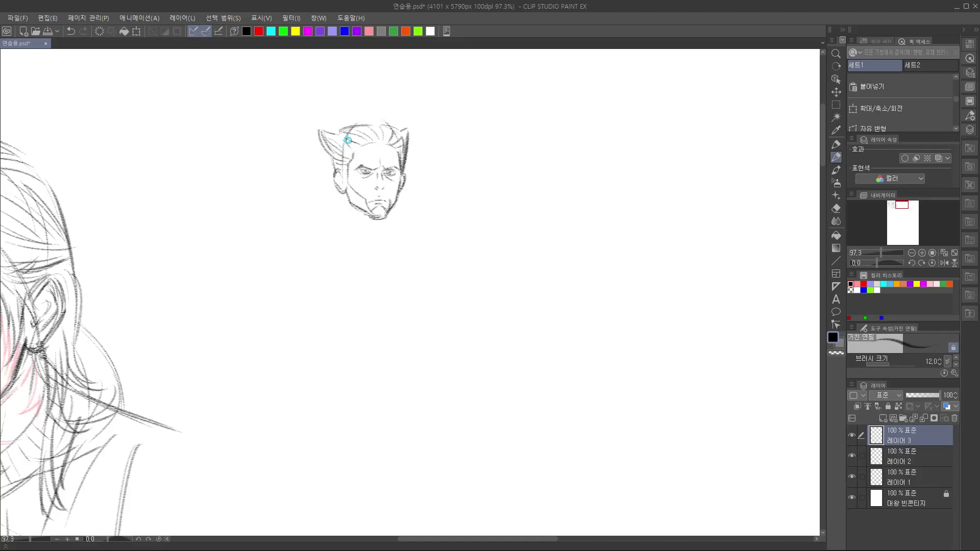
pyautogui.moveTo(406, 131); pyautogui.dragTo(408, 150)
# Draw both sides of the neck and the sloping trapezius lines beneath the small head
pyautogui.moveTo(339, 193); pyautogui.dragTo(340, 225)
pyautogui.hotkey('ctrl', 'z')
pyautogui.moveTo(344, 190); pyautogui.dragTo(337, 225)
pyautogui.scroll(-1, 398, 245)
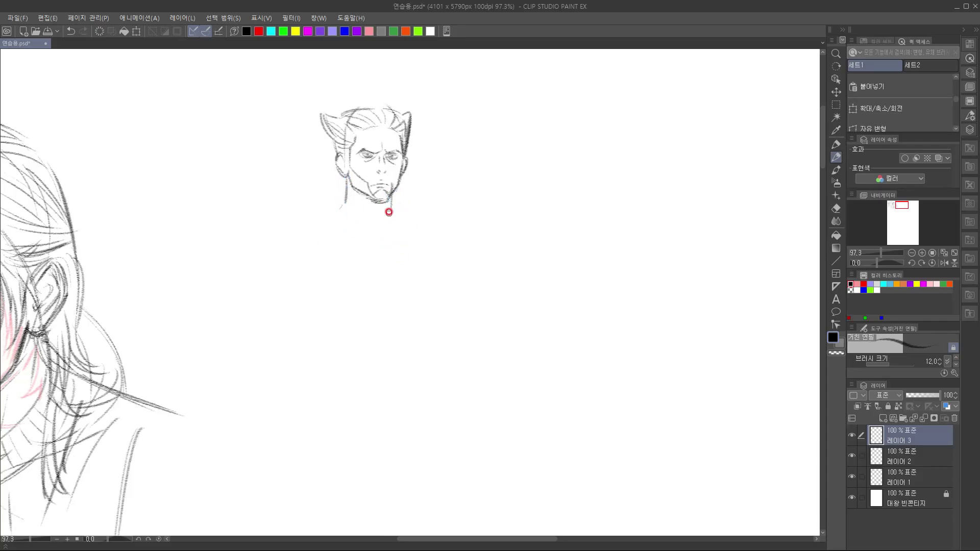
pyautogui.moveTo(390, 203); pyautogui.dragTo(384, 230)
pyautogui.moveTo(389, 208); pyautogui.dragTo(411, 226)
pyautogui.moveTo(342, 204); pyautogui.dragTo(306, 225)
pyautogui.scroll(-2, 343, 236)
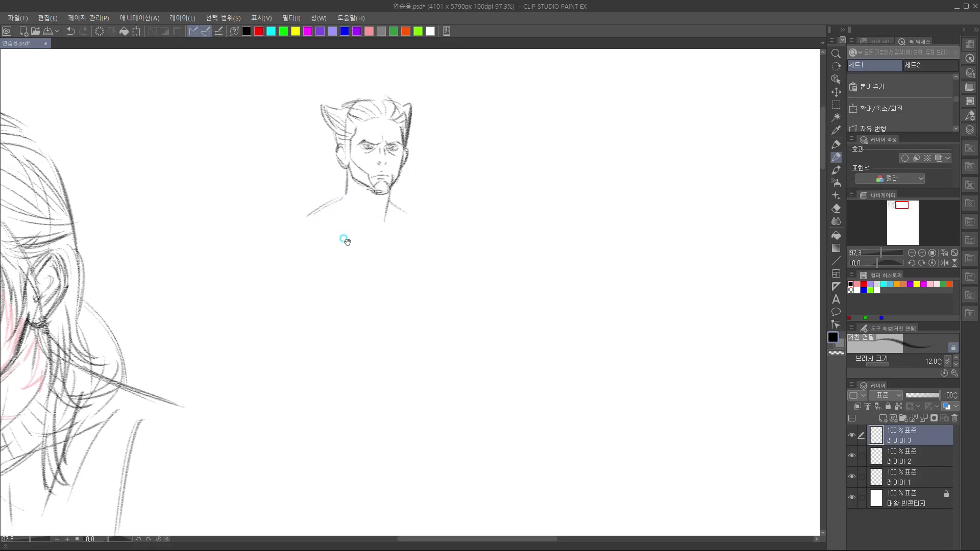
# Sketch the collarbone line and the rounded contours of both shoulders
pyautogui.moveTo(293, 194)
pyautogui.mouseDown()
pyautogui.moveTo(391, 210)
pyautogui.moveTo(365, 199)
pyautogui.mouseUp()
pyautogui.moveTo(366, 199); pyautogui.dragTo(414, 202)
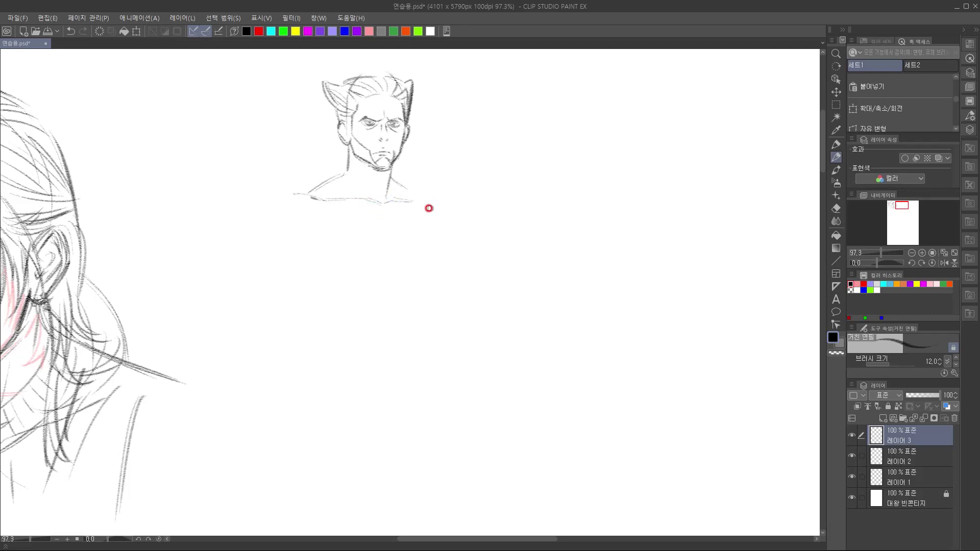
pyautogui.moveTo(390, 197)
pyautogui.mouseDown()
pyautogui.moveTo(425, 206)
pyautogui.moveTo(396, 200)
pyautogui.moveTo(421, 205)
pyautogui.moveTo(394, 182)
pyautogui.moveTo(434, 221)
pyautogui.moveTo(406, 232)
pyautogui.moveTo(369, 222)
pyautogui.moveTo(422, 201)
pyautogui.moveTo(448, 234)
pyautogui.mouseUp()
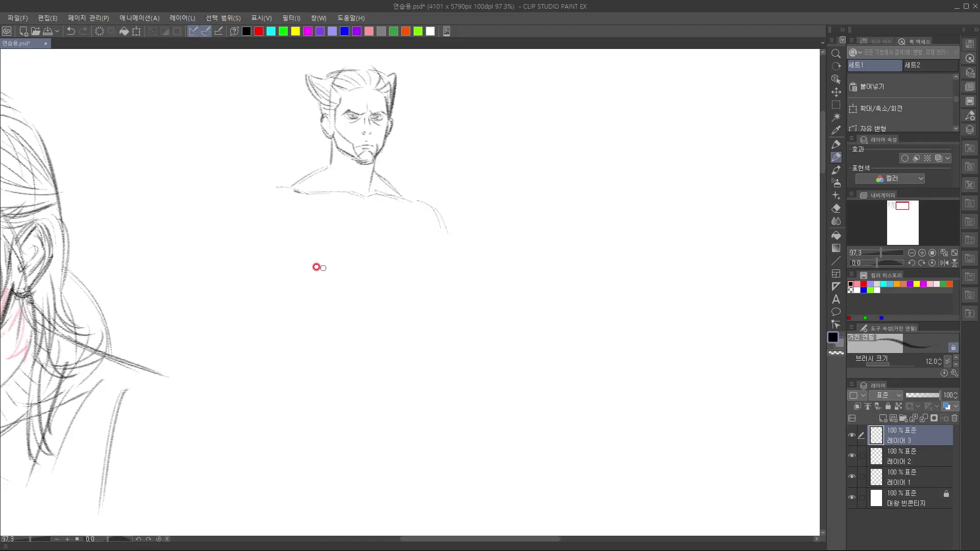
pyautogui.moveTo(264, 196); pyautogui.dragTo(243, 248)
pyautogui.scroll(-1, 350, 232)
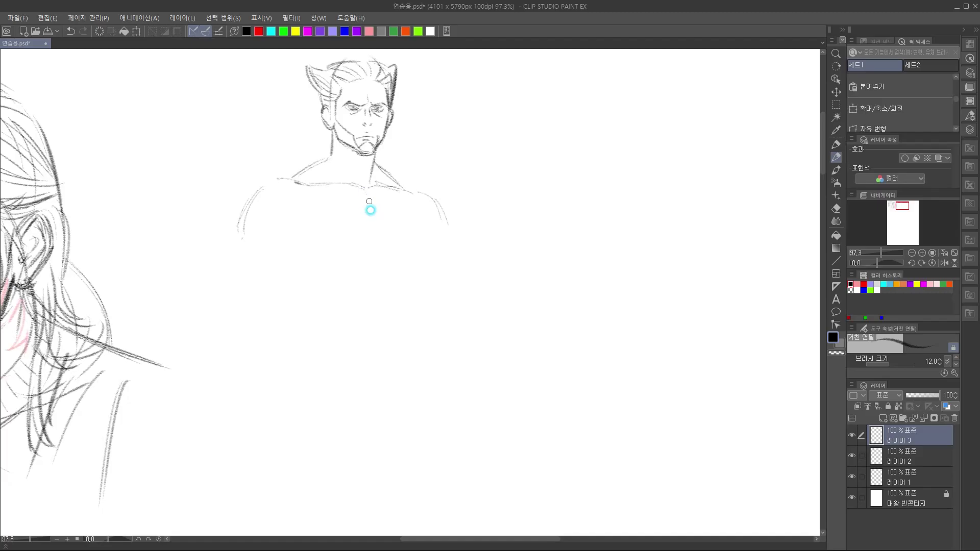
# Draw the chest's center line, the lower edges of the pectorals and their borders with the shoulders
pyautogui.moveTo(366, 197); pyautogui.dragTo(374, 233)
pyautogui.moveTo(251, 239); pyautogui.dragTo(270, 233)
pyautogui.moveTo(284, 226)
pyautogui.mouseDown()
pyautogui.moveTo(343, 247)
pyautogui.moveTo(326, 241)
pyautogui.moveTo(400, 245)
pyautogui.mouseUp()
pyautogui.moveTo(403, 245); pyautogui.dragTo(427, 228)
pyautogui.moveTo(398, 191); pyautogui.dragTo(428, 234)
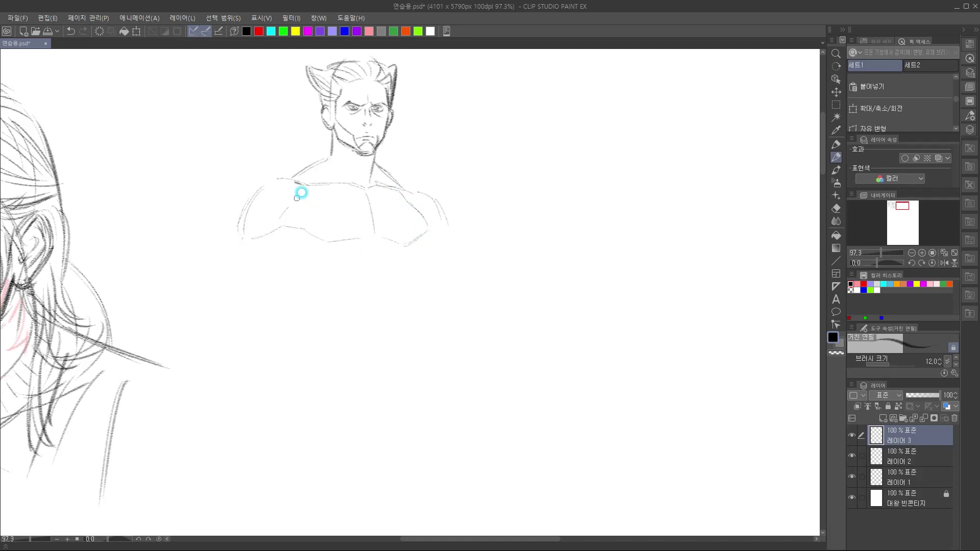
pyautogui.scroll(-2, 382, 258)
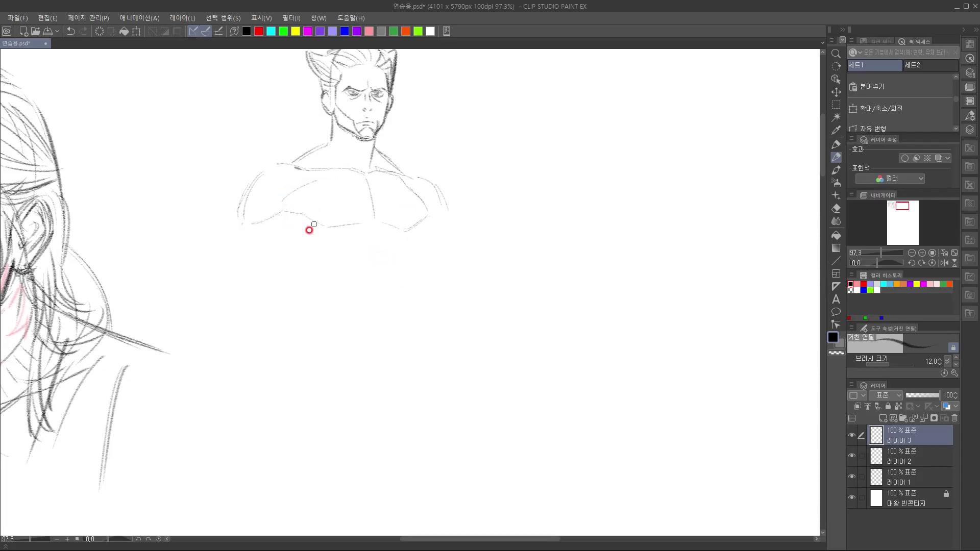
pyautogui.moveTo(283, 200); pyautogui.dragTo(325, 176)
# Draw both side contours of the torso, tapering from beneath the chest to the waist and hip
pyautogui.moveTo(359, 276); pyautogui.dragTo(357, 265)
pyautogui.moveTo(359, 223); pyautogui.dragTo(357, 213)
pyautogui.scroll(-1, 358, 215)
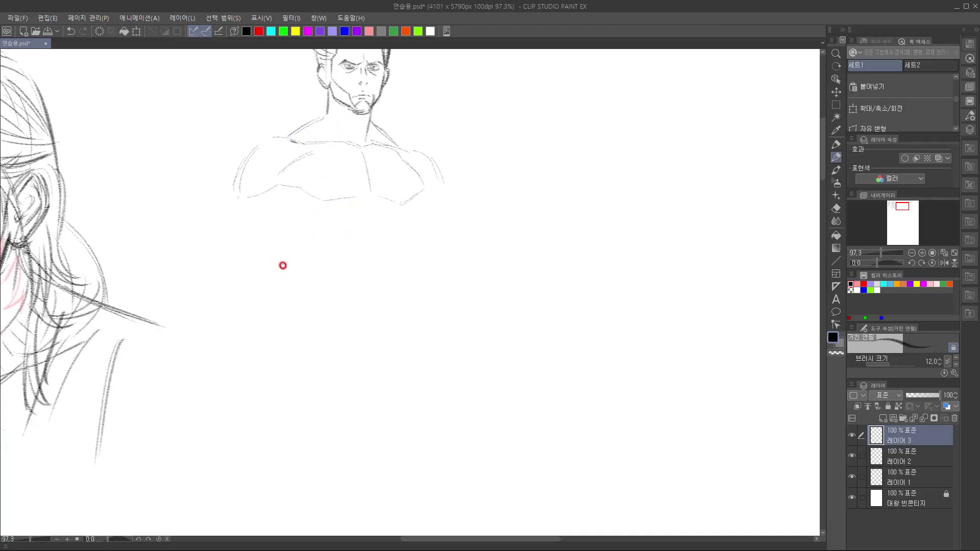
pyautogui.moveTo(269, 206); pyautogui.dragTo(309, 266)
pyautogui.moveTo(416, 233)
pyautogui.mouseDown()
pyautogui.moveTo(358, 296)
pyautogui.moveTo(356, 236)
pyautogui.mouseUp()
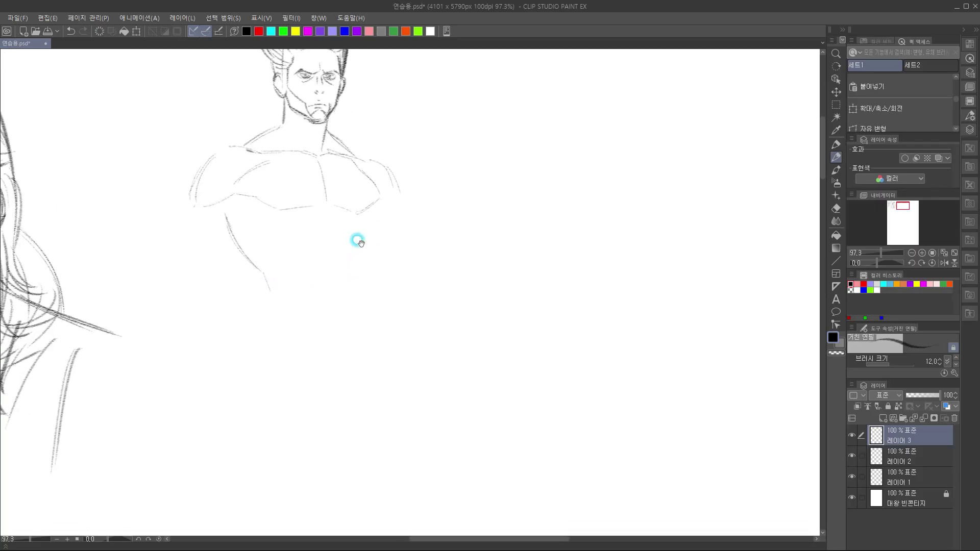
pyautogui.moveTo(362, 224); pyautogui.dragTo(364, 302)
pyautogui.hotkey('ctrl', 'z')
pyautogui.moveTo(364, 260); pyautogui.dragTo(366, 279)
pyautogui.hotkey('ctrl', 'z')
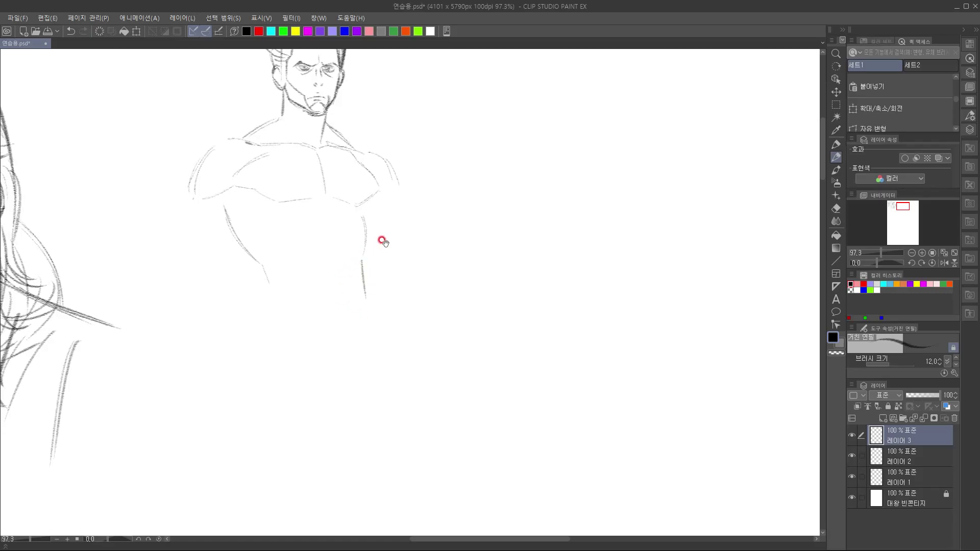
pyautogui.moveTo(382, 240); pyautogui.dragTo(382, 234)
pyautogui.moveTo(227, 195)
pyautogui.mouseDown()
pyautogui.moveTo(276, 274)
pyautogui.moveTo(263, 305)
pyautogui.mouseUp()
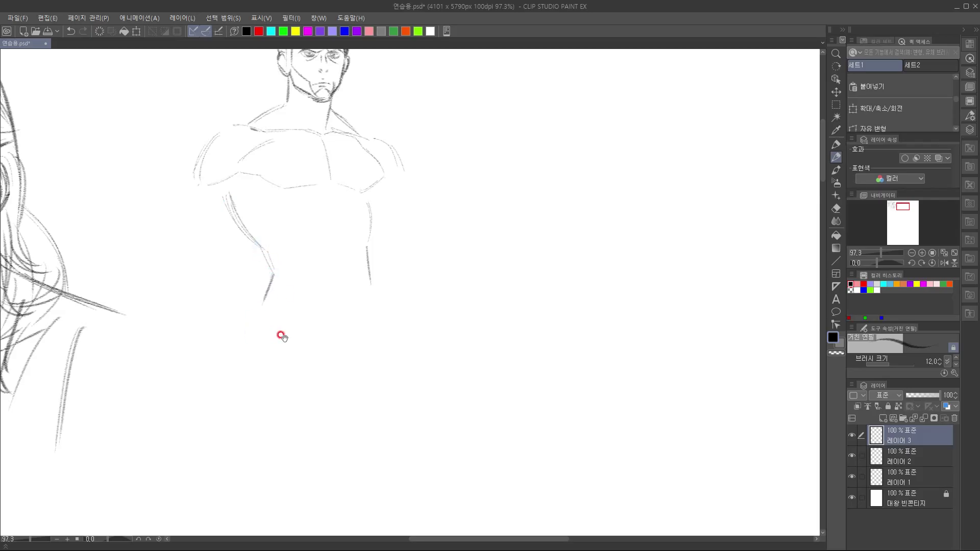
# Draw the outer hip and inner thigh contours of the left-hand leg, continuing the inner line past the knee
pyautogui.moveTo(341, 351); pyautogui.dragTo(316, 411)
pyautogui.moveTo(386, 356); pyautogui.dragTo(442, 195)
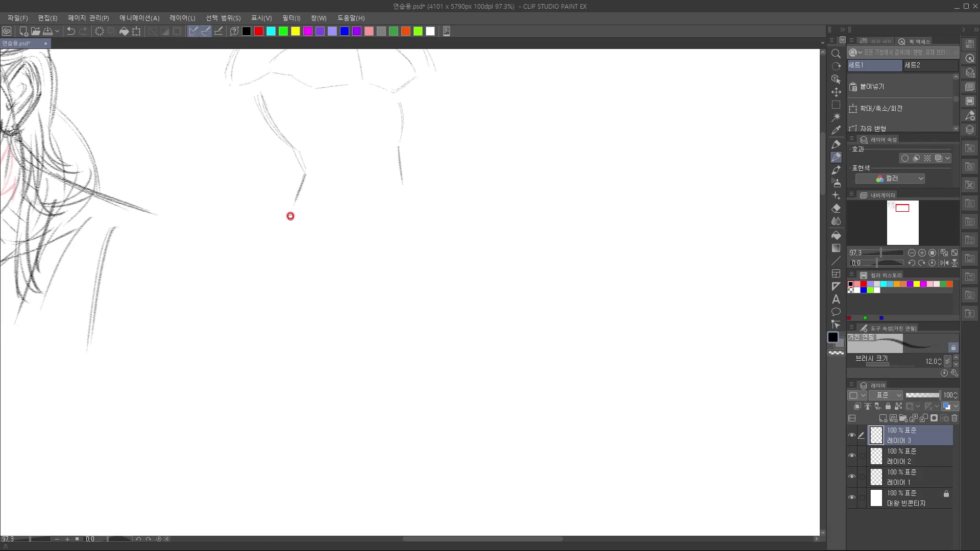
pyautogui.moveTo(299, 202)
pyautogui.mouseDown()
pyautogui.moveTo(322, 211)
pyautogui.moveTo(288, 239)
pyautogui.moveTo(280, 308)
pyautogui.mouseUp()
pyautogui.scroll(-3, 330, 245)
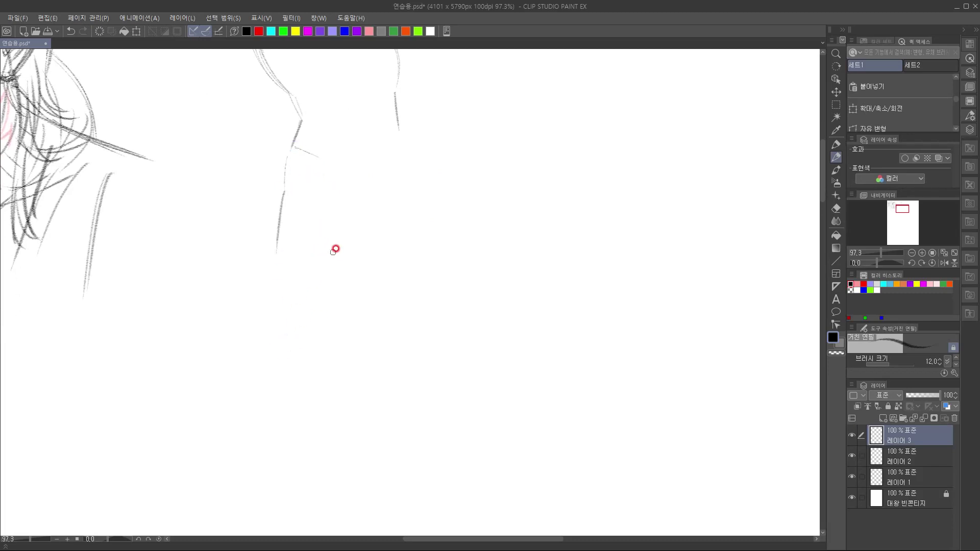
pyautogui.moveTo(357, 229)
pyautogui.mouseDown()
pyautogui.moveTo(316, 321)
pyautogui.moveTo(267, 395)
pyautogui.mouseUp()
pyautogui.moveTo(378, 265)
pyautogui.mouseDown()
pyautogui.moveTo(293, 403)
pyautogui.moveTo(283, 466)
pyautogui.mouseUp()
pyautogui.moveTo(368, 348); pyautogui.dragTo(391, 214)
# Draw the V-shaped pelvis lines across the groin and extend the right-hand waist contour to the hip
pyautogui.moveTo(238, 236); pyautogui.dragTo(245, 253)
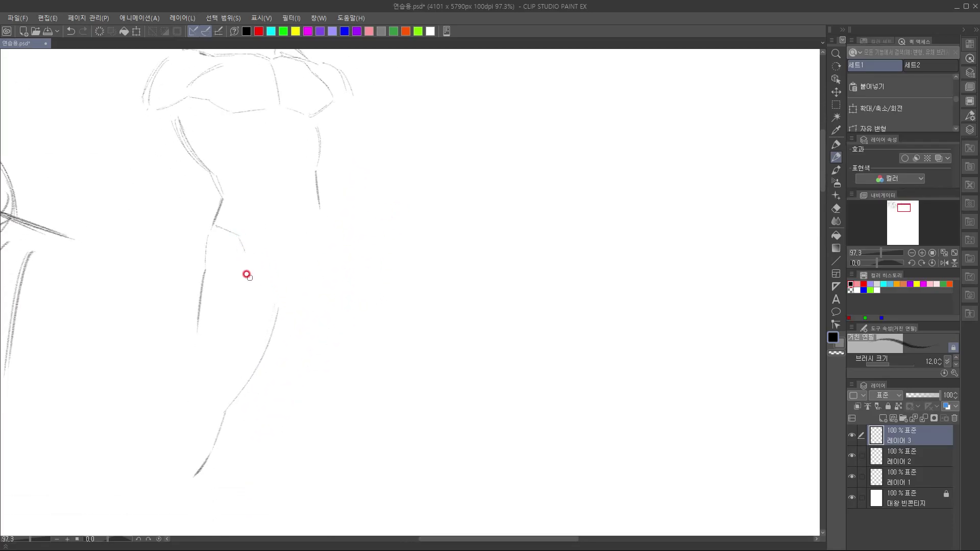
pyautogui.moveTo(241, 238)
pyautogui.mouseDown()
pyautogui.moveTo(241, 277)
pyautogui.moveTo(269, 288)
pyautogui.mouseUp()
pyautogui.moveTo(240, 256); pyautogui.dragTo(273, 291)
pyautogui.moveTo(237, 253)
pyautogui.mouseDown()
pyautogui.moveTo(286, 301)
pyautogui.moveTo(284, 288)
pyautogui.moveTo(300, 284)
pyautogui.moveTo(308, 269)
pyautogui.moveTo(287, 287)
pyautogui.moveTo(327, 242)
pyautogui.moveTo(324, 214)
pyautogui.moveTo(313, 246)
pyautogui.mouseUp()
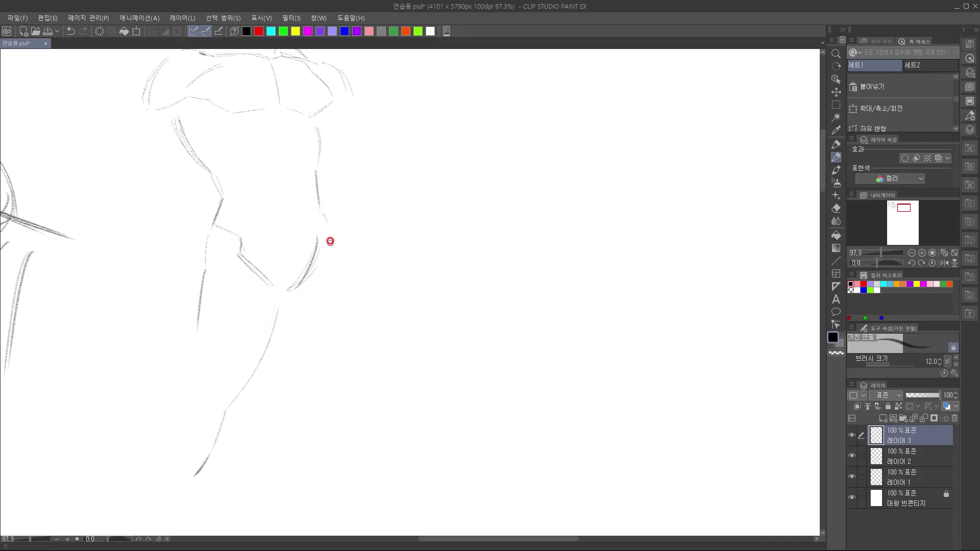
pyautogui.moveTo(321, 128); pyautogui.dragTo(324, 217)
# Draw the right-hand leg's hip, outer and inner thigh contours and its knee
pyautogui.moveTo(333, 258)
pyautogui.mouseDown()
pyautogui.moveTo(352, 252)
pyautogui.moveTo(352, 344)
pyautogui.moveTo(325, 153)
pyautogui.moveTo(295, 184)
pyautogui.moveTo(323, 227)
pyautogui.moveTo(341, 316)
pyautogui.mouseUp()
pyautogui.moveTo(240, 261); pyautogui.dragTo(288, 306)
pyautogui.moveTo(272, 291); pyautogui.dragTo(287, 306)
pyautogui.moveTo(317, 332)
pyautogui.mouseDown()
pyautogui.moveTo(301, 295)
pyautogui.moveTo(280, 282)
pyautogui.moveTo(295, 315)
pyautogui.mouseUp()
pyautogui.moveTo(325, 276)
pyautogui.mouseDown()
pyautogui.moveTo(366, 334)
pyautogui.moveTo(383, 232)
pyautogui.moveTo(341, 257)
pyautogui.moveTo(353, 274)
pyautogui.moveTo(359, 239)
pyautogui.moveTo(351, 286)
pyautogui.mouseUp()
pyautogui.moveTo(329, 224)
pyautogui.mouseDown()
pyautogui.moveTo(341, 266)
pyautogui.moveTo(354, 237)
pyautogui.moveTo(352, 272)
pyautogui.mouseUp()
pyautogui.moveTo(358, 235); pyautogui.dragTo(350, 288)
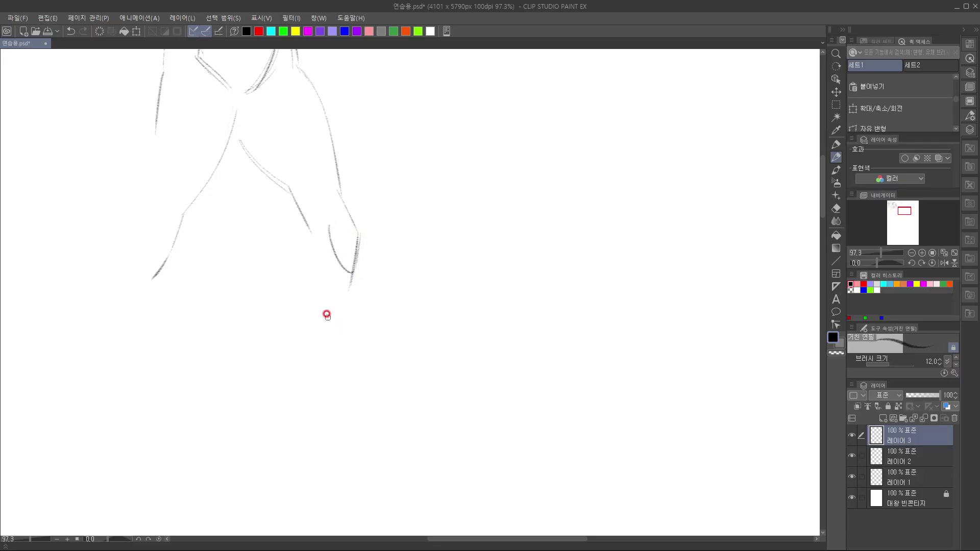
# Draw the inner and outer contours of the right-hand lower leg below the knee
pyautogui.moveTo(294, 198)
pyautogui.mouseDown()
pyautogui.moveTo(314, 240)
pyautogui.moveTo(311, 290)
pyautogui.moveTo(335, 409)
pyautogui.mouseUp()
pyautogui.moveTo(361, 354); pyautogui.dragTo(355, 280)
pyautogui.moveTo(349, 207)
pyautogui.mouseDown()
pyautogui.moveTo(348, 350)
pyautogui.moveTo(350, 335)
pyautogui.moveTo(369, 383)
pyautogui.mouseUp()
pyautogui.moveTo(412, 329)
pyautogui.mouseDown()
pyautogui.moveTo(435, 318)
pyautogui.moveTo(459, 279)
pyautogui.mouseUp()
pyautogui.moveTo(379, 340); pyautogui.dragTo(448, 350)
pyautogui.moveTo(423, 225)
pyautogui.mouseDown()
pyautogui.moveTo(446, 365)
pyautogui.moveTo(448, 501)
pyautogui.moveTo(411, 421)
pyautogui.mouseUp()
pyautogui.moveTo(455, 291); pyautogui.dragTo(567, 200)
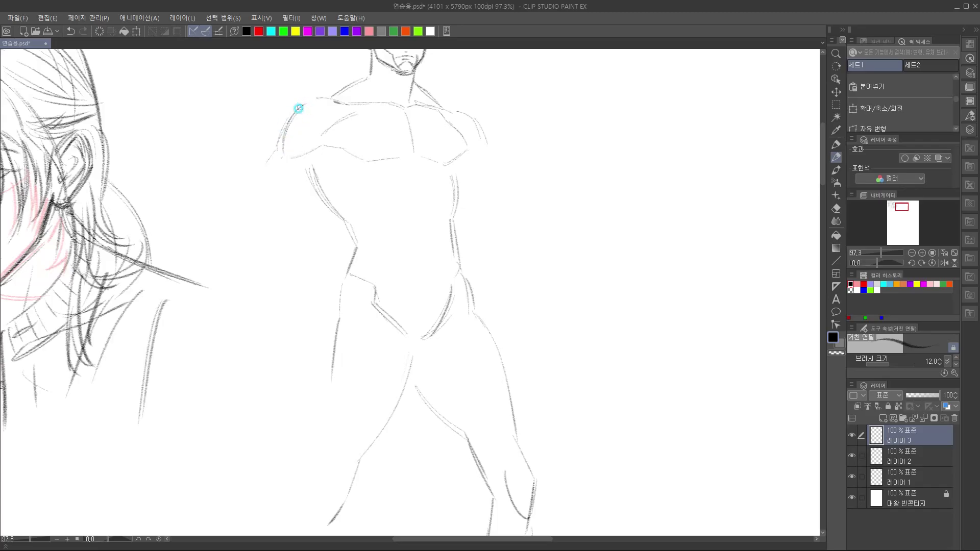
# Draw the left-hand arm hanging from the shoulder, with its upper arm, forearm and wrist contours
pyautogui.moveTo(305, 105)
pyautogui.mouseDown()
pyautogui.moveTo(282, 161)
pyautogui.moveTo(281, 139)
pyautogui.moveTo(243, 204)
pyautogui.mouseUp()
pyautogui.moveTo(316, 159)
pyautogui.mouseDown()
pyautogui.moveTo(268, 211)
pyautogui.moveTo(242, 295)
pyautogui.mouseUp()
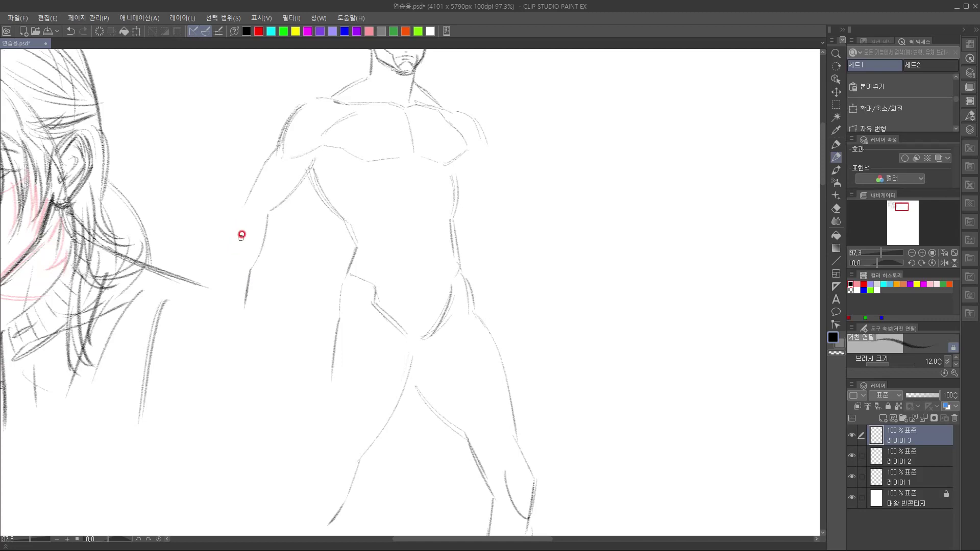
pyautogui.moveTo(252, 193); pyautogui.dragTo(229, 236)
pyautogui.moveTo(332, 235)
pyautogui.mouseDown()
pyautogui.moveTo(326, 366)
pyautogui.moveTo(372, 192)
pyautogui.mouseUp()
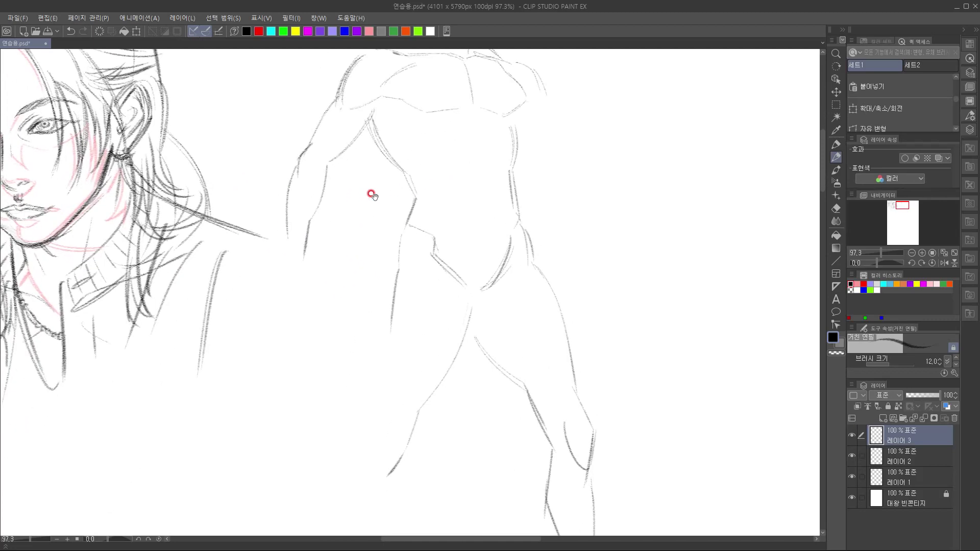
pyautogui.moveTo(287, 176); pyautogui.dragTo(284, 263)
pyautogui.moveTo(364, 244); pyautogui.dragTo(368, 211)
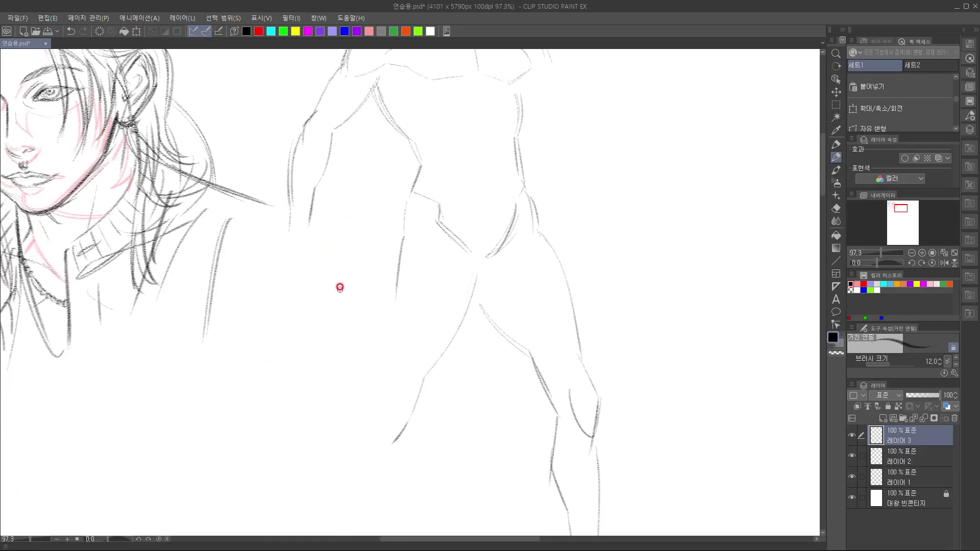
pyautogui.moveTo(309, 217)
pyautogui.mouseDown()
pyautogui.moveTo(323, 239)
pyautogui.moveTo(298, 271)
pyautogui.moveTo(284, 254)
pyautogui.mouseUp()
pyautogui.moveTo(441, 263); pyautogui.dragTo(229, 416)
# Draw the right-hand arm reaching outward, with its upper arm, forearm and simple hand contour
pyautogui.moveTo(360, 238)
pyautogui.mouseDown()
pyautogui.moveTo(374, 208)
pyautogui.moveTo(352, 197)
pyautogui.mouseUp()
pyautogui.moveTo(335, 160)
pyautogui.mouseDown()
pyautogui.moveTo(368, 243)
pyautogui.moveTo(341, 258)
pyautogui.moveTo(391, 305)
pyautogui.mouseUp()
pyautogui.moveTo(370, 252); pyautogui.dragTo(453, 332)
pyautogui.moveTo(452, 316); pyautogui.dragTo(438, 262)
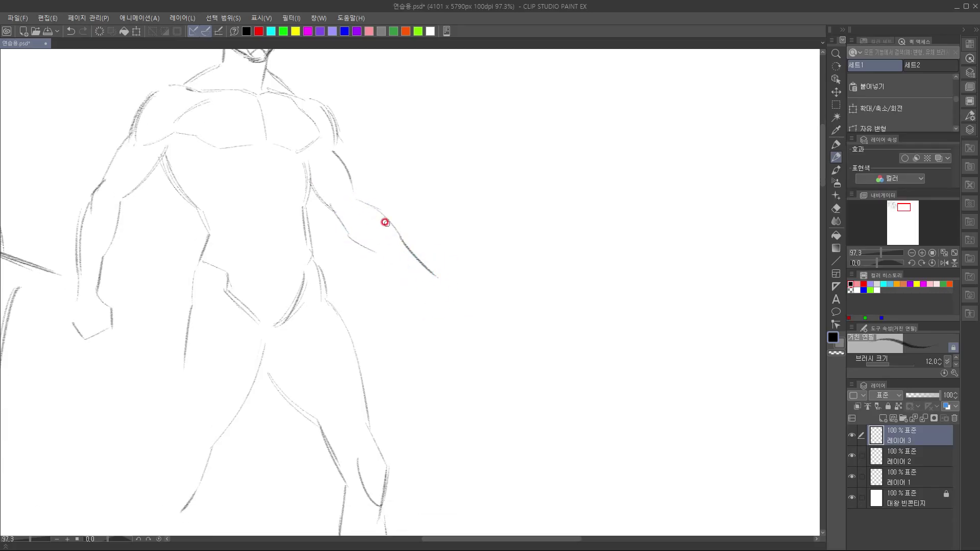
pyautogui.moveTo(389, 245)
pyautogui.mouseDown()
pyautogui.moveTo(414, 275)
pyautogui.moveTo(440, 281)
pyautogui.moveTo(475, 409)
pyautogui.mouseUp()
pyautogui.moveTo(412, 257); pyautogui.dragTo(472, 251)
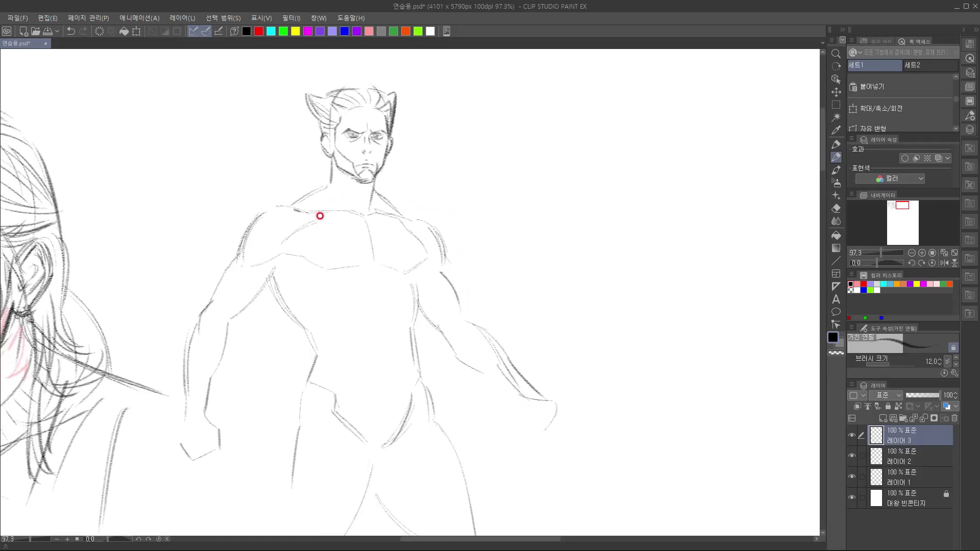
# Draw the collarbone lines across the top of the chest and the tendon lines down the front of the neck
pyautogui.moveTo(280, 208)
pyautogui.mouseDown()
pyautogui.moveTo(362, 207)
pyautogui.moveTo(411, 221)
pyautogui.mouseUp()
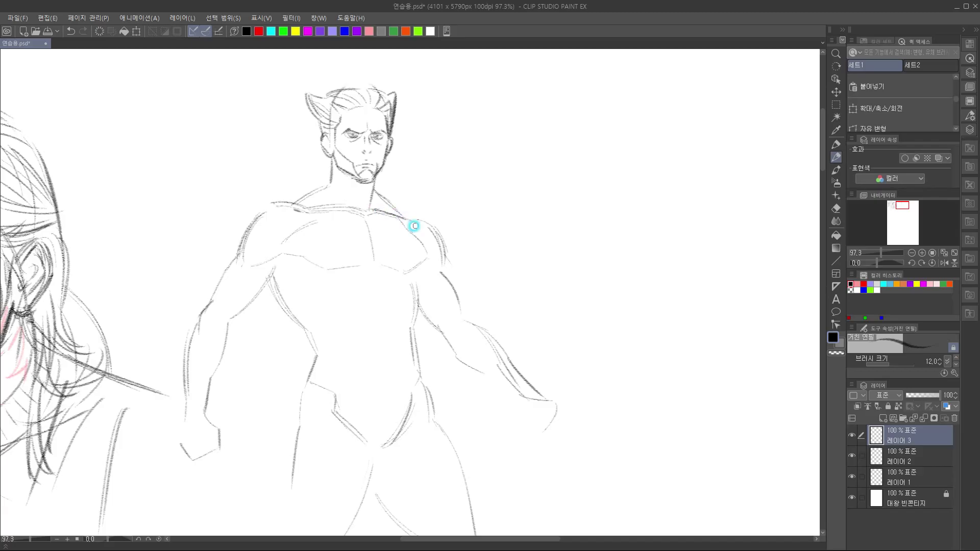
pyautogui.moveTo(310, 209); pyautogui.dragTo(368, 218)
pyautogui.moveTo(344, 179)
pyautogui.mouseDown()
pyautogui.moveTo(365, 214)
pyautogui.moveTo(345, 181)
pyautogui.moveTo(371, 191)
pyautogui.mouseUp()
pyautogui.moveTo(367, 194)
pyautogui.mouseDown()
pyautogui.moveTo(378, 173)
pyautogui.moveTo(326, 213)
pyautogui.mouseUp()
pyautogui.moveTo(346, 237); pyautogui.dragTo(326, 231)
pyautogui.moveTo(305, 146)
pyautogui.mouseDown()
pyautogui.moveTo(313, 142)
pyautogui.moveTo(301, 140)
pyautogui.moveTo(313, 153)
pyautogui.mouseUp()
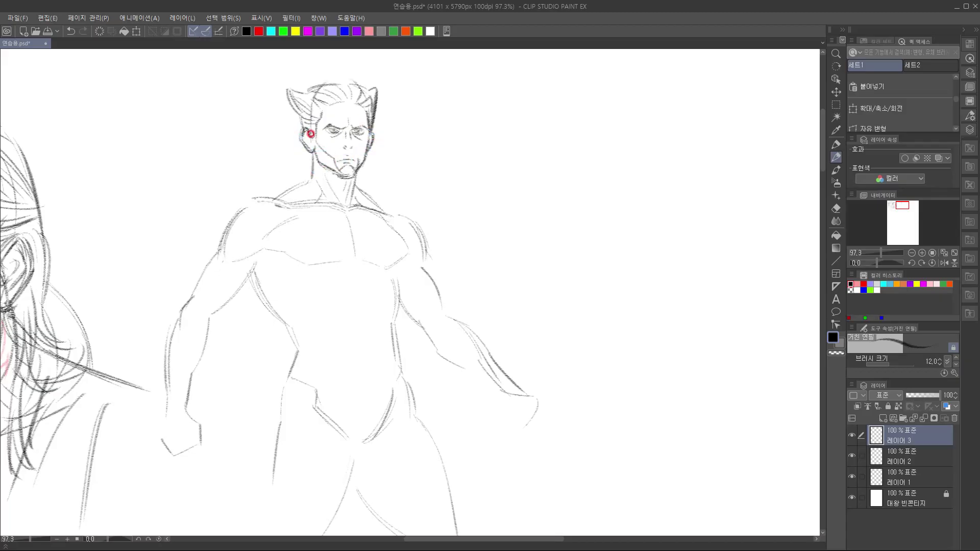
# Darken both sides of the neck and the trapezius slopes running down to the shoulders
pyautogui.moveTo(373, 194); pyautogui.dragTo(386, 169)
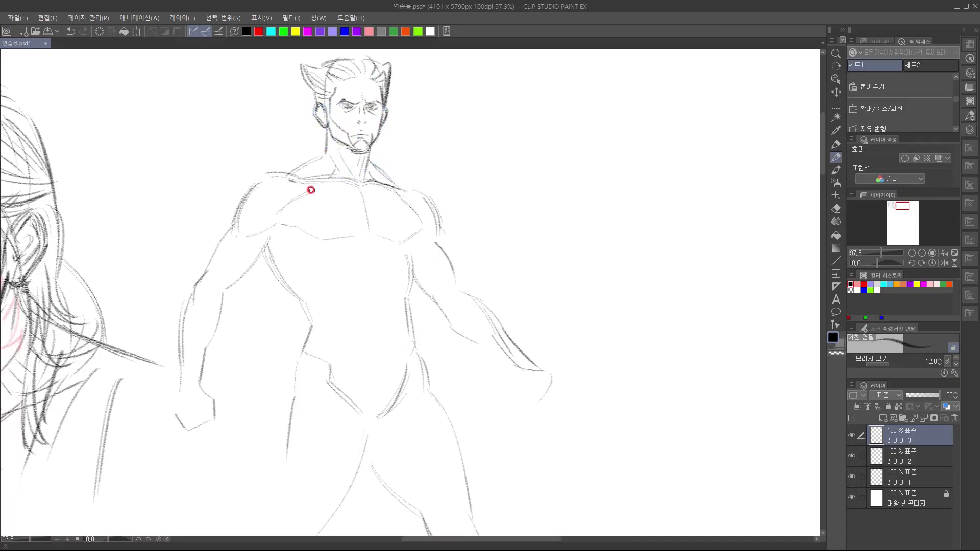
pyautogui.moveTo(326, 129)
pyautogui.mouseDown()
pyautogui.moveTo(324, 154)
pyautogui.moveTo(280, 185)
pyautogui.moveTo(327, 154)
pyautogui.moveTo(283, 177)
pyautogui.mouseUp()
pyautogui.moveTo(326, 153); pyautogui.dragTo(286, 175)
pyautogui.moveTo(371, 144); pyautogui.dragTo(360, 182)
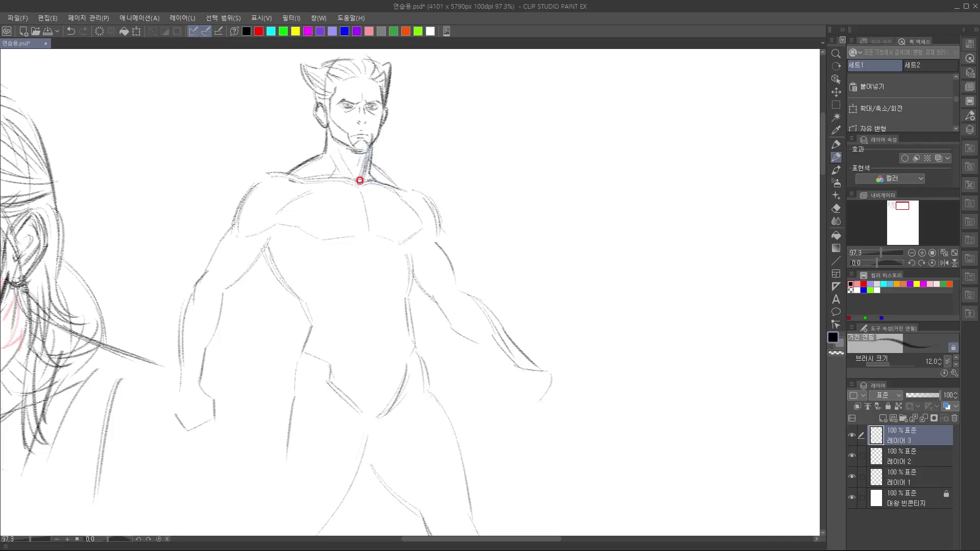
pyautogui.moveTo(371, 144)
pyautogui.mouseDown()
pyautogui.moveTo(366, 177)
pyautogui.moveTo(402, 188)
pyautogui.mouseUp()
pyautogui.moveTo(374, 247); pyautogui.dragTo(347, 154)
# Darken the left-hand shoulder contour and the lower edges of both pectoral muscles
pyautogui.moveTo(399, 201); pyautogui.dragTo(397, 311)
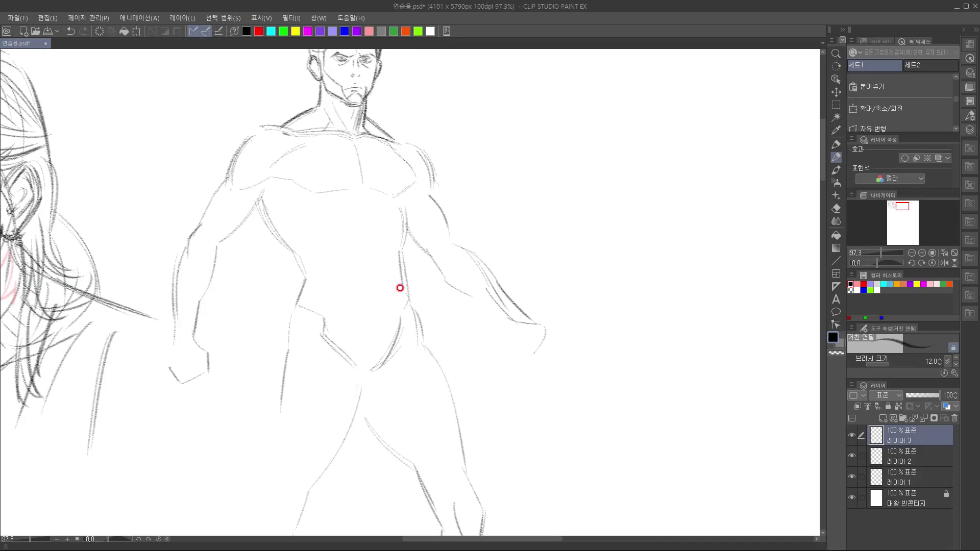
pyautogui.moveTo(286, 240); pyautogui.dragTo(334, 303)
pyautogui.moveTo(303, 196)
pyautogui.mouseDown()
pyautogui.moveTo(324, 190)
pyautogui.moveTo(298, 212)
pyautogui.moveTo(324, 189)
pyautogui.moveTo(357, 211)
pyautogui.moveTo(376, 196)
pyautogui.mouseUp()
pyautogui.moveTo(337, 226); pyautogui.dragTo(328, 184)
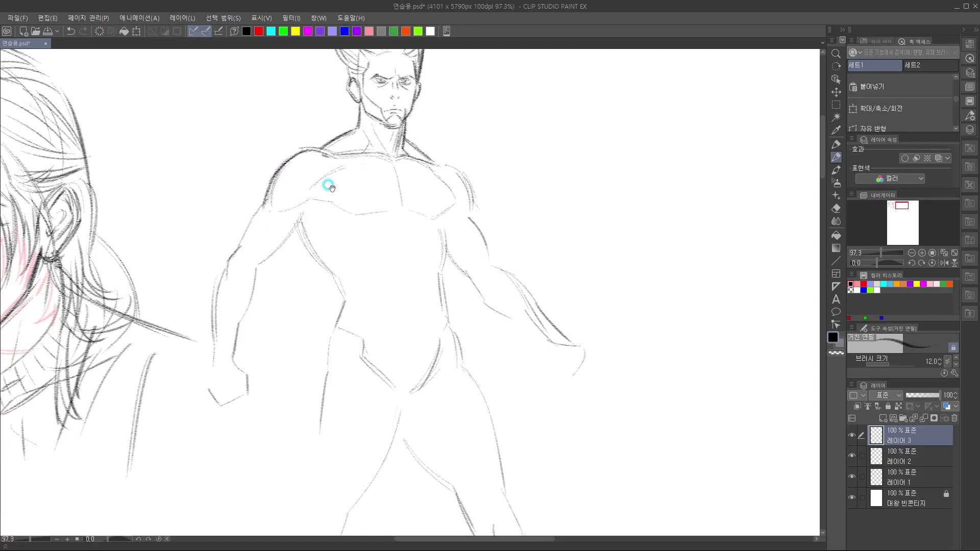
pyautogui.moveTo(274, 208)
pyautogui.mouseDown()
pyautogui.moveTo(284, 213)
pyautogui.moveTo(315, 193)
pyautogui.moveTo(328, 204)
pyautogui.mouseUp()
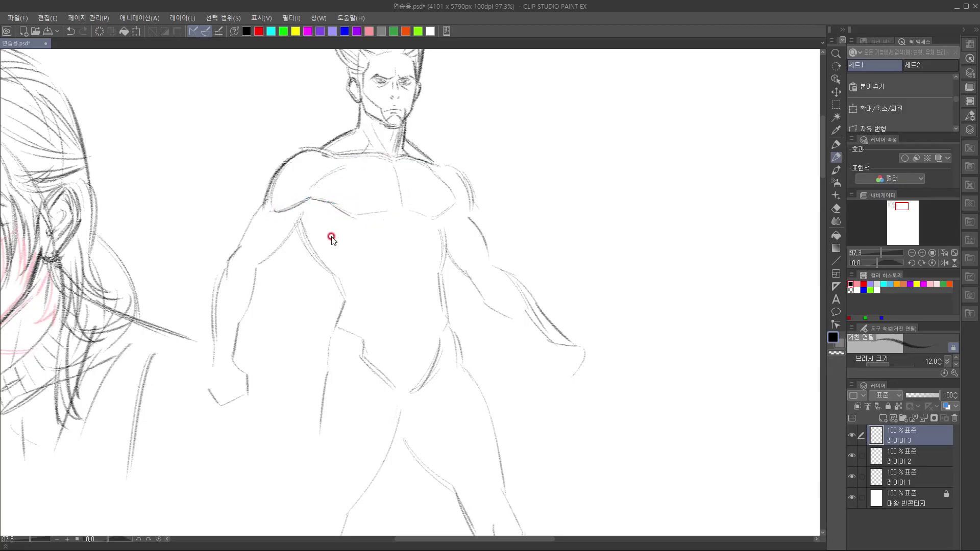
pyautogui.moveTo(326, 201)
pyautogui.mouseDown()
pyautogui.moveTo(365, 216)
pyautogui.moveTo(400, 213)
pyautogui.moveTo(401, 195)
pyautogui.moveTo(435, 219)
pyautogui.moveTo(457, 204)
pyautogui.mouseUp()
pyautogui.moveTo(424, 234); pyautogui.dragTo(368, 237)
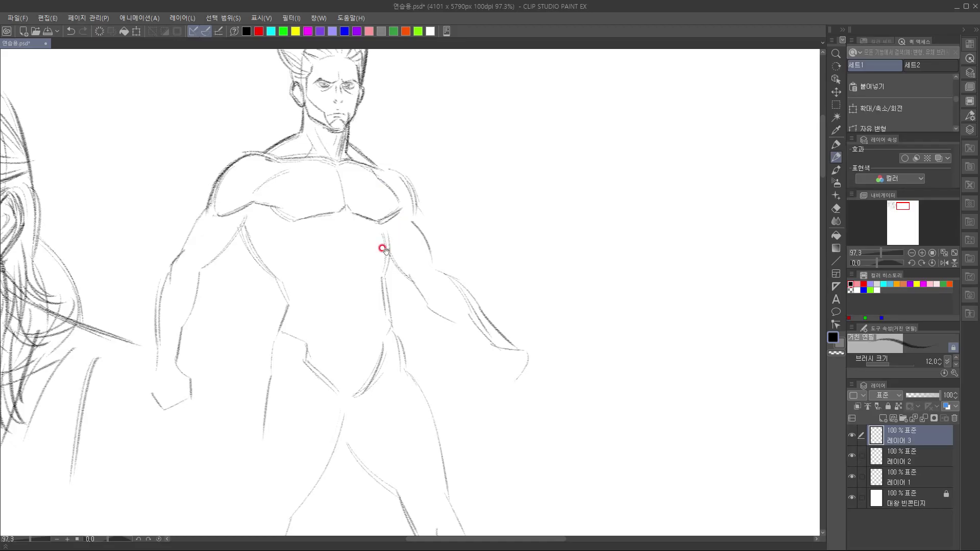
# Strengthen the left-hand side contour of the torso and add a vertical rib line below the pectoral
pyautogui.scroll(-2, 382, 247)
pyautogui.moveTo(245, 180); pyautogui.dragTo(295, 237)
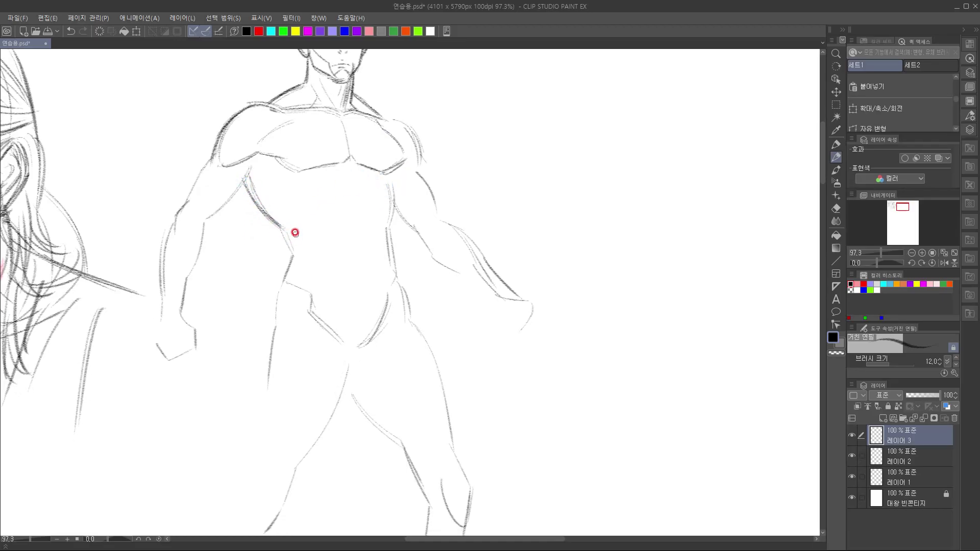
pyautogui.moveTo(278, 171); pyautogui.dragTo(279, 215)
pyautogui.moveTo(343, 238); pyautogui.dragTo(329, 244)
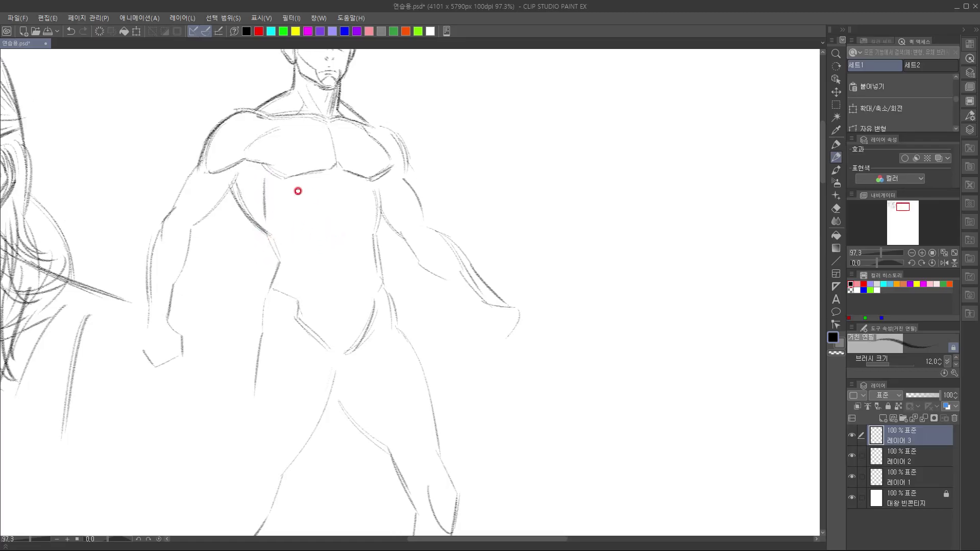
pyautogui.moveTo(299, 191); pyautogui.dragTo(292, 224)
pyautogui.hotkey('ctrl', 'z')
pyautogui.moveTo(325, 227); pyautogui.dragTo(323, 227)
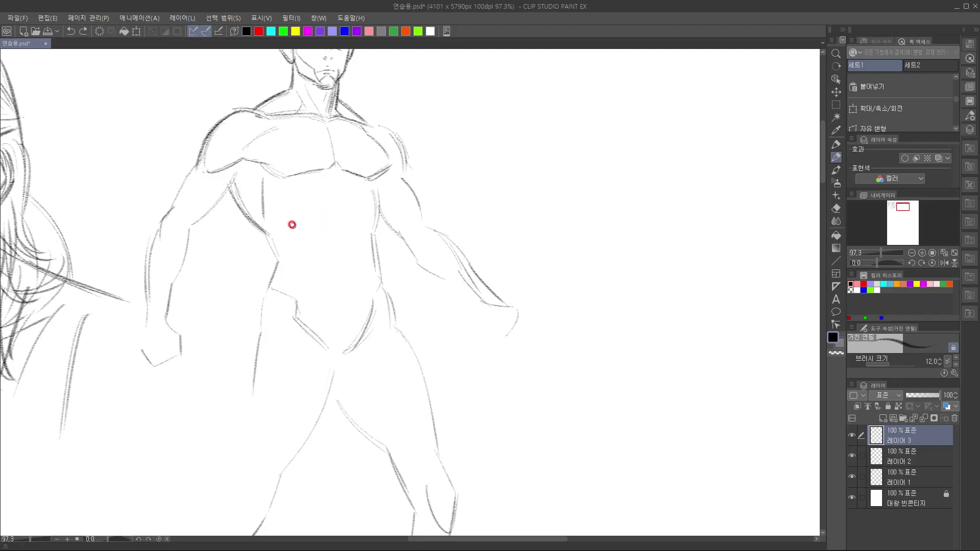
# Draw the arched upper outline of the abdominals and the vertical centre line down to the lower belly
pyautogui.moveTo(296, 195); pyautogui.dragTo(291, 211)
pyautogui.moveTo(346, 182)
pyautogui.mouseDown()
pyautogui.moveTo(367, 196)
pyautogui.moveTo(372, 218)
pyautogui.mouseUp()
pyautogui.moveTo(338, 192); pyautogui.dragTo(334, 237)
pyautogui.moveTo(341, 204); pyautogui.dragTo(337, 355)
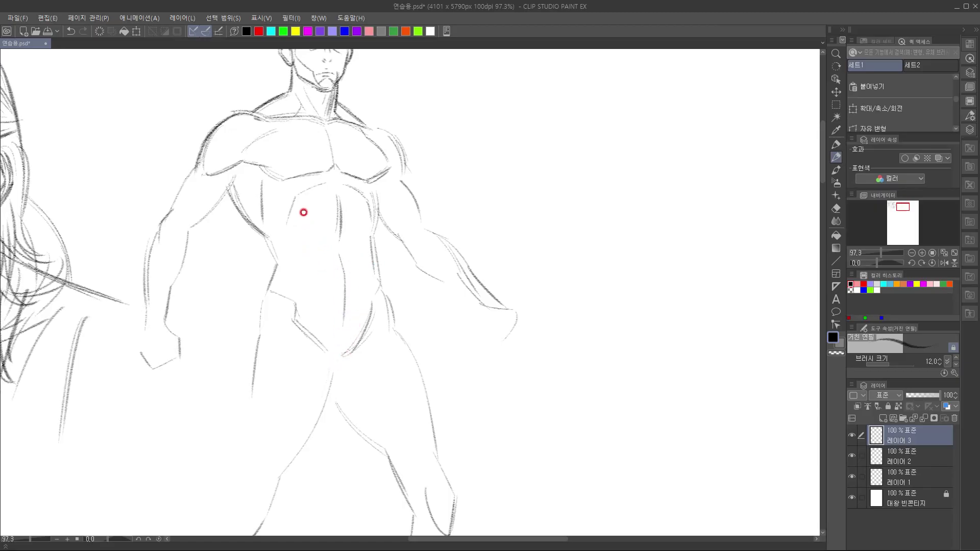
# Draw the curved divisions of the upper abdominal muscles and darken the lower centre line
pyautogui.moveTo(293, 205); pyautogui.dragTo(357, 214)
pyautogui.moveTo(342, 208); pyautogui.dragTo(368, 206)
pyautogui.moveTo(307, 213)
pyautogui.mouseDown()
pyautogui.moveTo(338, 209)
pyautogui.moveTo(317, 234)
pyautogui.moveTo(366, 227)
pyautogui.mouseUp()
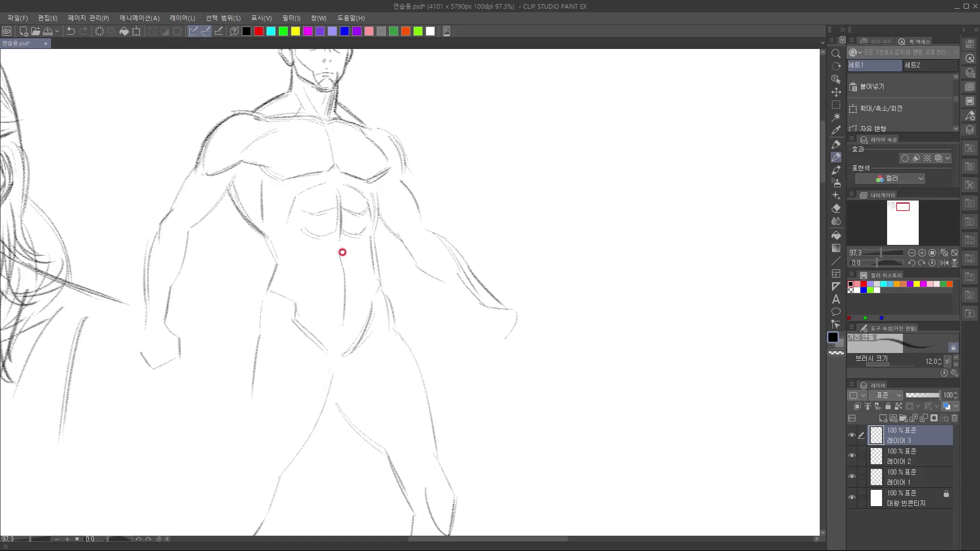
pyautogui.moveTo(340, 254); pyautogui.dragTo(342, 281)
pyautogui.moveTo(298, 225)
pyautogui.mouseDown()
pyautogui.moveTo(369, 232)
pyautogui.moveTo(341, 251)
pyautogui.moveTo(345, 284)
pyautogui.mouseUp()
# Darken the upper arm contours and the outer forearm contour of the left-hand arm
pyautogui.scroll(3, 347, 285)
pyautogui.moveTo(409, 311)
pyautogui.mouseDown()
pyautogui.moveTo(448, 291)
pyautogui.moveTo(466, 242)
pyautogui.moveTo(445, 244)
pyautogui.mouseUp()
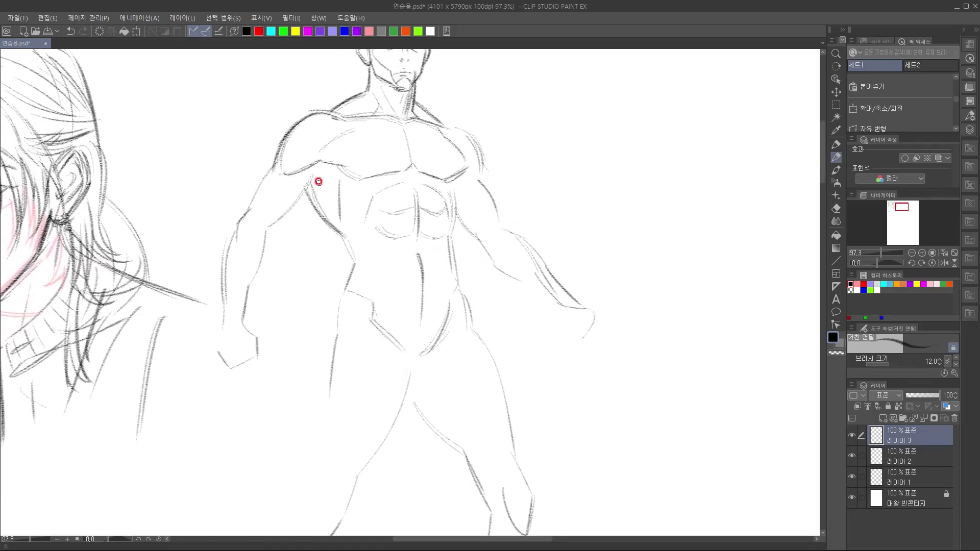
pyautogui.moveTo(317, 170)
pyautogui.mouseDown()
pyautogui.moveTo(282, 220)
pyautogui.moveTo(263, 226)
pyautogui.moveTo(299, 300)
pyautogui.mouseUp()
pyautogui.moveTo(289, 193); pyautogui.dragTo(268, 236)
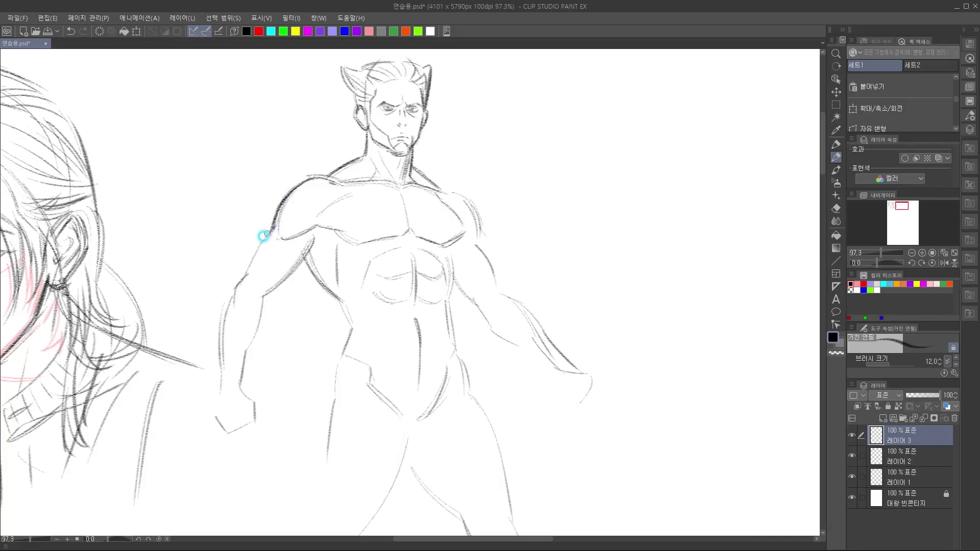
pyautogui.moveTo(316, 281); pyautogui.dragTo(304, 254)
pyautogui.moveTo(292, 214)
pyautogui.mouseDown()
pyautogui.moveTo(280, 210)
pyautogui.moveTo(251, 262)
pyautogui.moveTo(239, 360)
pyautogui.mouseUp()
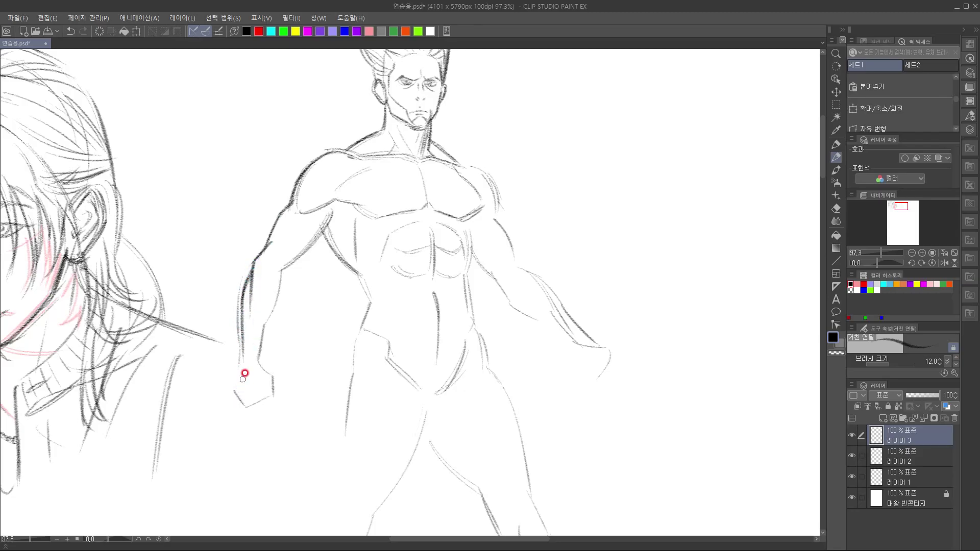
# Darken the inner forearm contour of the left-hand arm from the elbow to the wrist
pyautogui.moveTo(329, 314); pyautogui.dragTo(298, 359)
pyautogui.moveTo(375, 337); pyautogui.dragTo(432, 279)
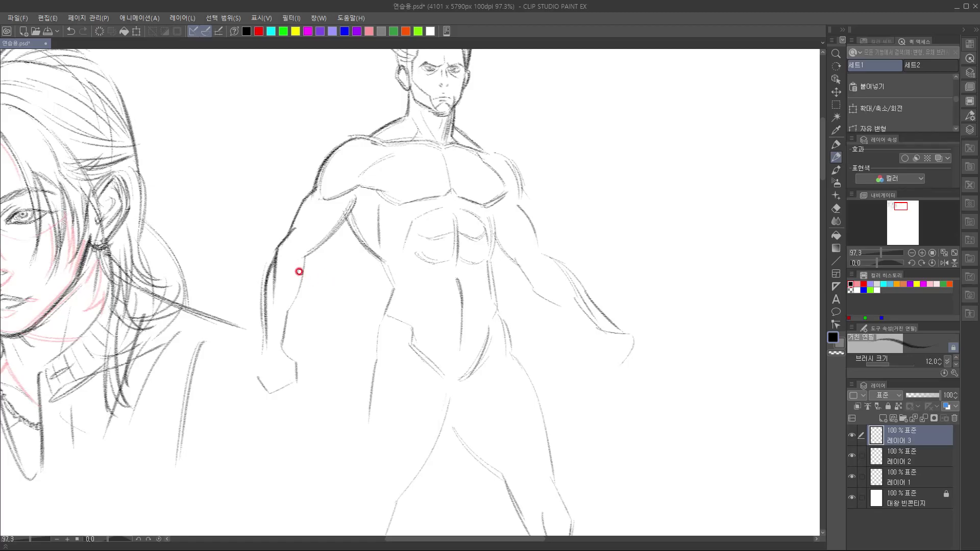
pyautogui.moveTo(300, 238)
pyautogui.mouseDown()
pyautogui.moveTo(304, 286)
pyautogui.moveTo(283, 348)
pyautogui.mouseUp()
pyautogui.moveTo(373, 349); pyautogui.dragTo(328, 418)
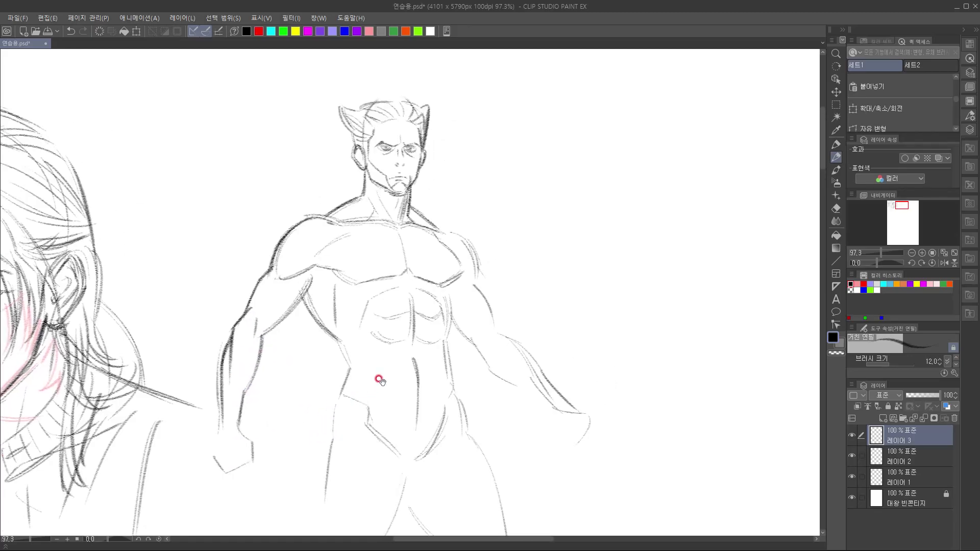
pyautogui.moveTo(377, 385); pyautogui.dragTo(387, 383)
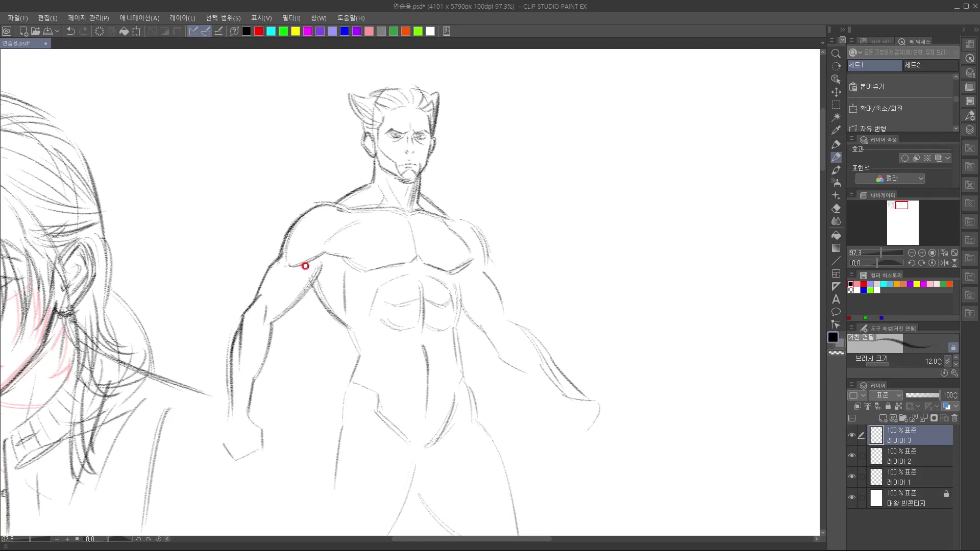
# Draw the clenched fist with its knuckles and finger lines on the left-hand arm and join it to the wrist
pyautogui.moveTo(312, 337); pyautogui.dragTo(341, 199)
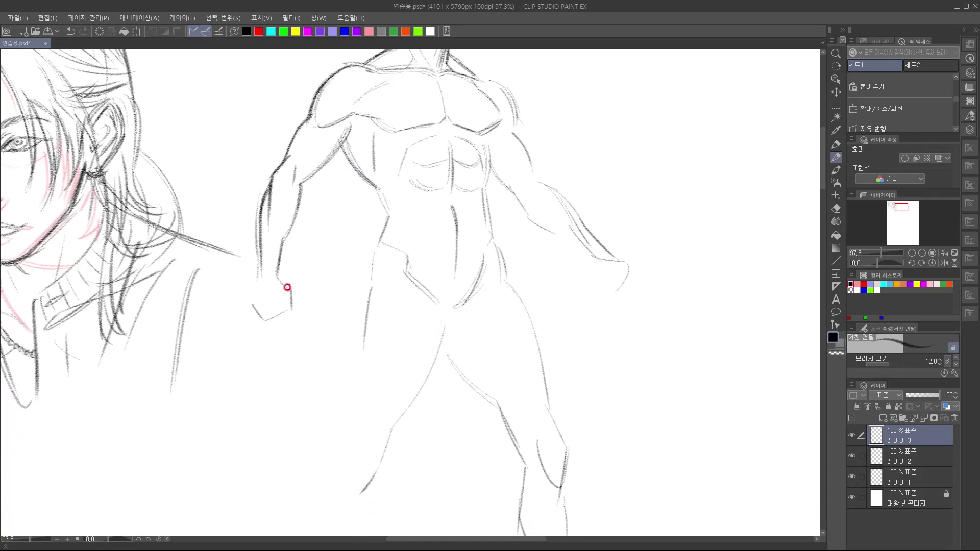
pyautogui.moveTo(276, 267); pyautogui.dragTo(291, 292)
pyautogui.moveTo(284, 300)
pyautogui.mouseDown()
pyautogui.moveTo(275, 304)
pyautogui.moveTo(280, 318)
pyautogui.mouseUp()
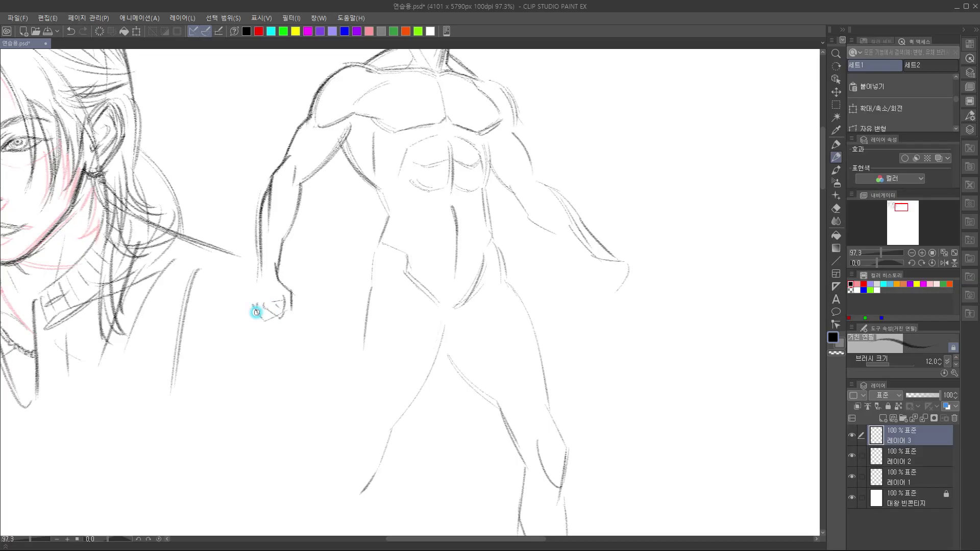
pyautogui.moveTo(260, 313); pyautogui.dragTo(279, 326)
pyautogui.moveTo(262, 263)
pyautogui.mouseDown()
pyautogui.moveTo(253, 300)
pyautogui.moveTo(264, 319)
pyautogui.moveTo(273, 325)
pyautogui.moveTo(286, 308)
pyautogui.moveTo(276, 318)
pyautogui.moveTo(291, 314)
pyautogui.moveTo(332, 366)
pyautogui.moveTo(367, 349)
pyautogui.mouseUp()
pyautogui.moveTo(287, 242); pyautogui.dragTo(281, 329)
pyautogui.moveTo(346, 283); pyautogui.dragTo(348, 276)
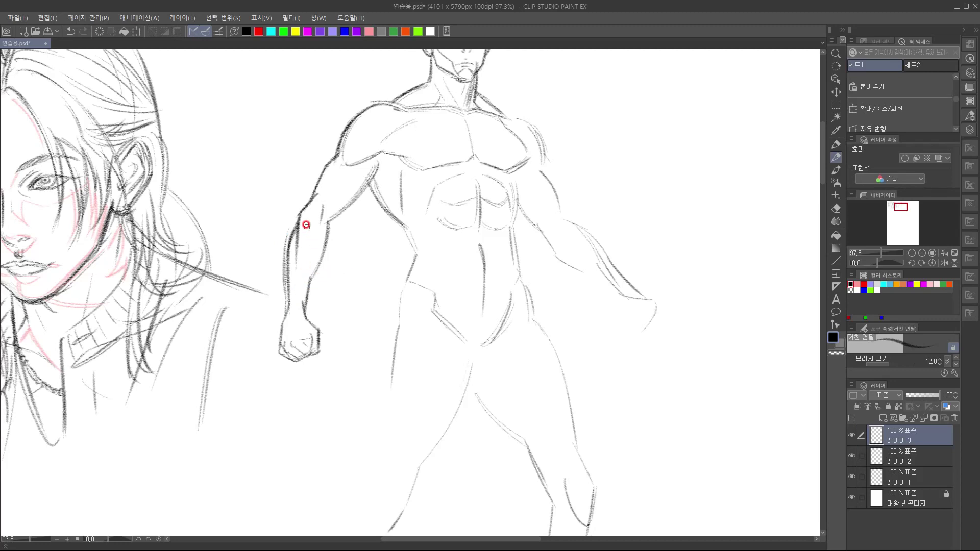
# Darken the shading strokes along the right-hand side of the neck below the jaw
pyautogui.moveTo(318, 306); pyautogui.dragTo(177, 355)
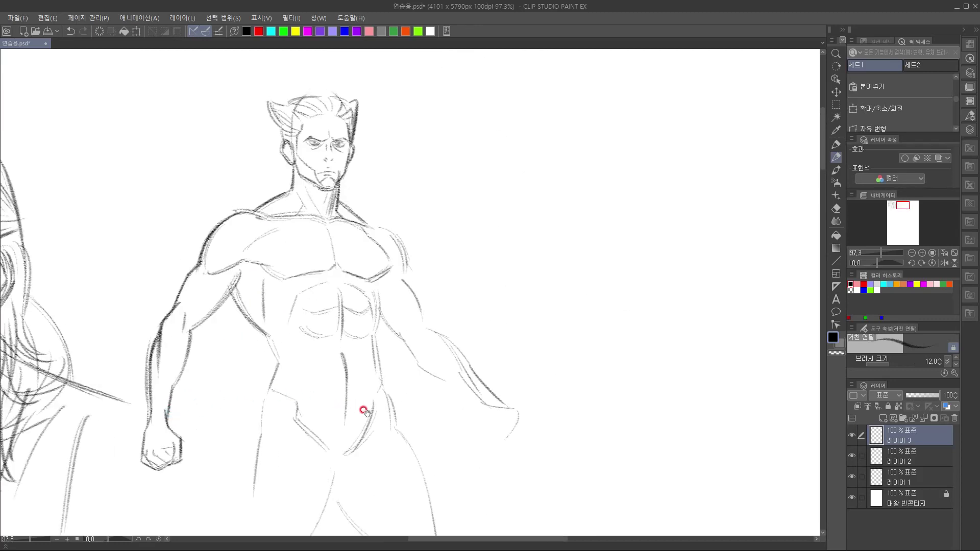
pyautogui.moveTo(357, 405); pyautogui.dragTo(448, 193)
pyautogui.moveTo(453, 284); pyautogui.dragTo(403, 439)
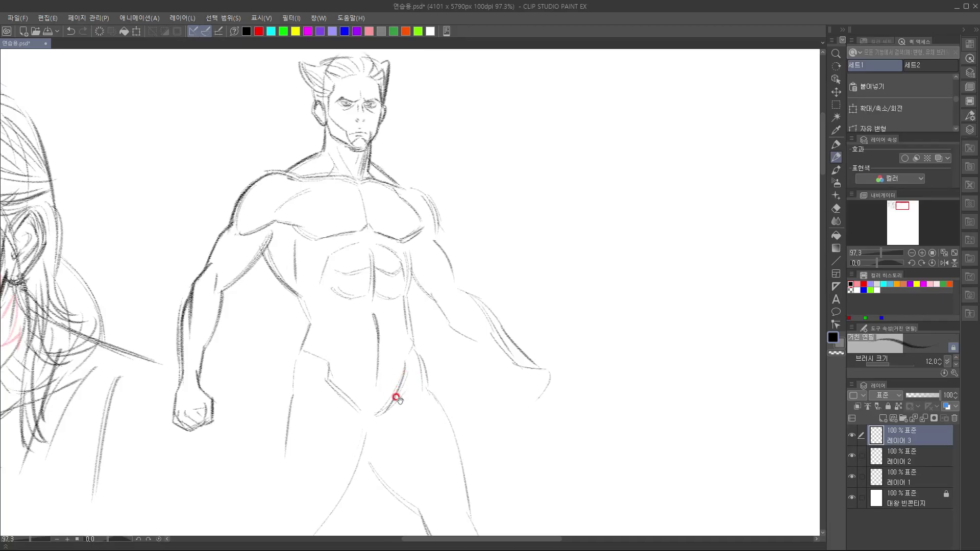
pyautogui.moveTo(393, 396); pyautogui.dragTo(396, 372)
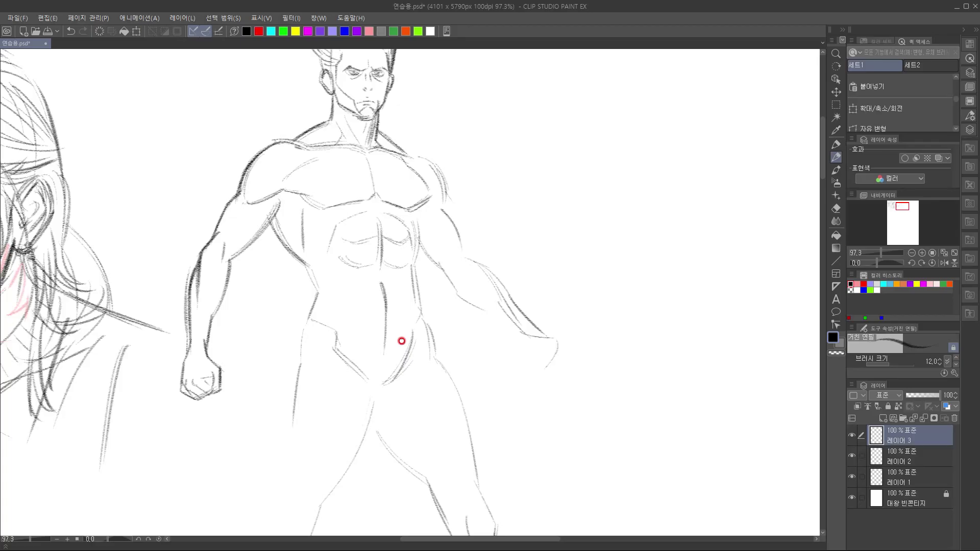
pyautogui.moveTo(296, 271); pyautogui.dragTo(308, 346)
pyautogui.moveTo(412, 390)
pyautogui.mouseDown()
pyautogui.moveTo(449, 279)
pyautogui.moveTo(432, 82)
pyautogui.moveTo(407, 322)
pyautogui.moveTo(357, 344)
pyautogui.moveTo(401, 307)
pyautogui.moveTo(389, 287)
pyautogui.moveTo(347, 347)
pyautogui.mouseUp()
pyautogui.hotkey('ctrl', 'z')
pyautogui.moveTo(324, 204); pyautogui.dragTo(323, 222)
pyautogui.moveTo(324, 208); pyautogui.dragTo(320, 228)
pyautogui.moveTo(370, 220); pyautogui.dragTo(364, 240)
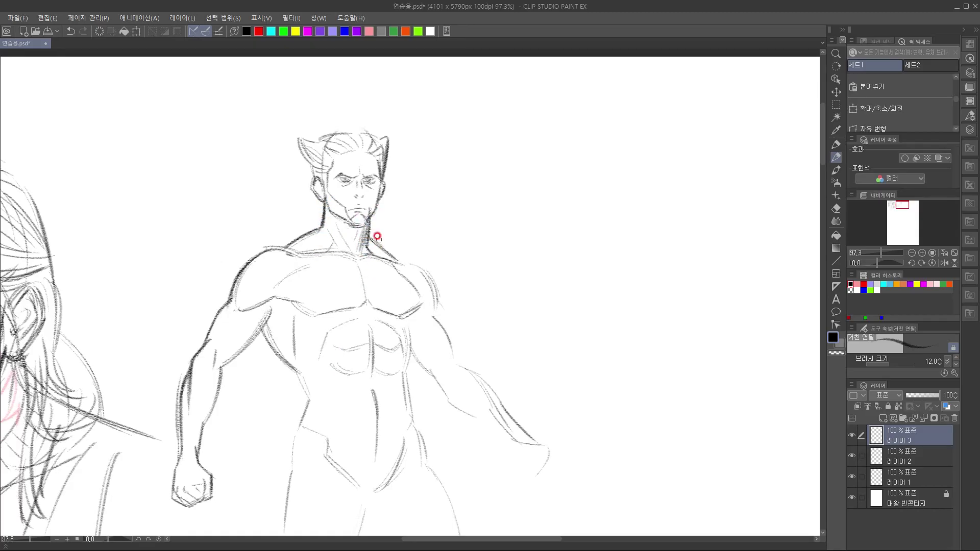
# Hatch the right-hand edge of the abdominals and darken the left-hand waist and hip contour
pyautogui.moveTo(363, 328); pyautogui.dragTo(337, 140)
pyautogui.moveTo(366, 239)
pyautogui.mouseDown()
pyautogui.moveTo(350, 304)
pyautogui.moveTo(326, 306)
pyautogui.mouseUp()
pyautogui.moveTo(353, 213); pyautogui.dragTo(347, 260)
pyautogui.moveTo(351, 216); pyautogui.dragTo(344, 257)
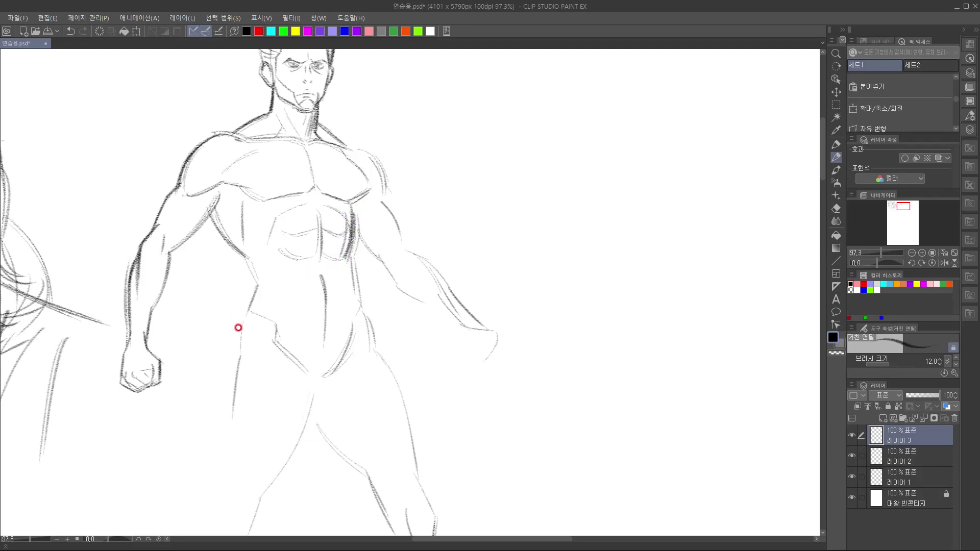
pyautogui.moveTo(241, 253)
pyautogui.mouseDown()
pyautogui.moveTo(253, 293)
pyautogui.moveTo(248, 284)
pyautogui.moveTo(235, 339)
pyautogui.mouseUp()
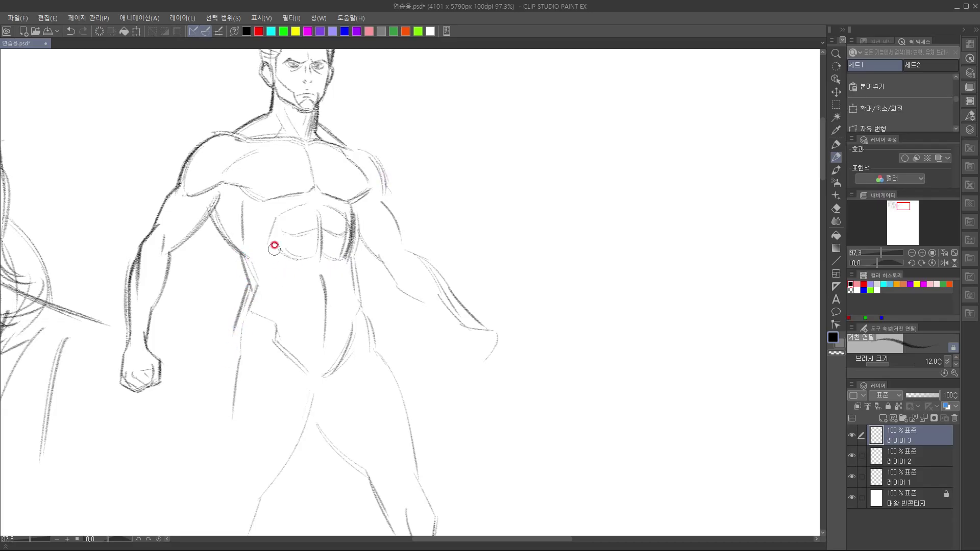
# Enlarge the eraser and lightly fade the abdominal, waist and pelvis lines
pyautogui.press(']')
pyautogui.press(']')
pyautogui.press(']')
pyautogui.press(']')
pyautogui.press(']')
pyautogui.press(']')
pyautogui.press(']')
pyautogui.press(']')
pyautogui.moveTo(304, 271)
pyautogui.mouseDown()
pyautogui.moveTo(235, 286)
pyautogui.moveTo(306, 275)
pyautogui.moveTo(403, 280)
pyautogui.moveTo(289, 367)
pyautogui.mouseUp()
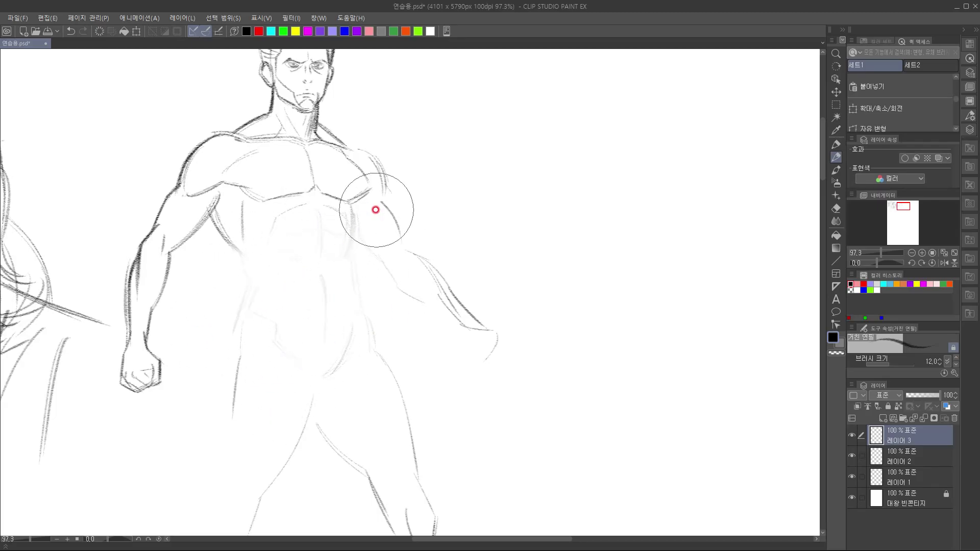
# Redraw the right-hand abdominal edge, the left-hand torso side and the centre line over the faded lines
pyautogui.moveTo(322, 190)
pyautogui.mouseDown()
pyautogui.moveTo(354, 199)
pyautogui.moveTo(347, 198)
pyautogui.moveTo(372, 187)
pyautogui.moveTo(352, 215)
pyautogui.mouseUp()
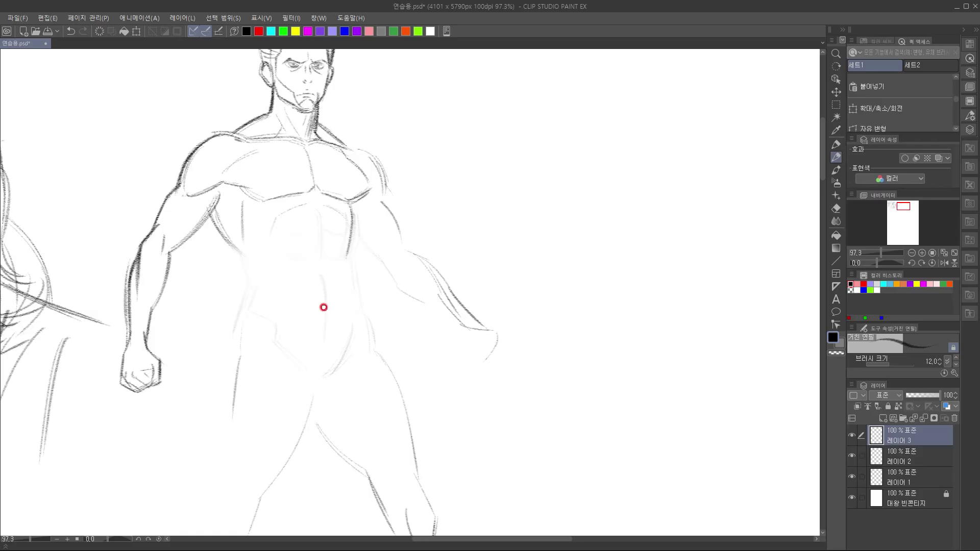
pyautogui.moveTo(207, 211); pyautogui.dragTo(245, 271)
pyautogui.moveTo(377, 308); pyautogui.dragTo(368, 336)
pyautogui.moveTo(317, 306)
pyautogui.mouseDown()
pyautogui.moveTo(321, 284)
pyautogui.moveTo(306, 398)
pyautogui.mouseUp()
pyautogui.hotkey('ctrl', 'z')
pyautogui.moveTo(336, 335); pyautogui.dragTo(323, 402)
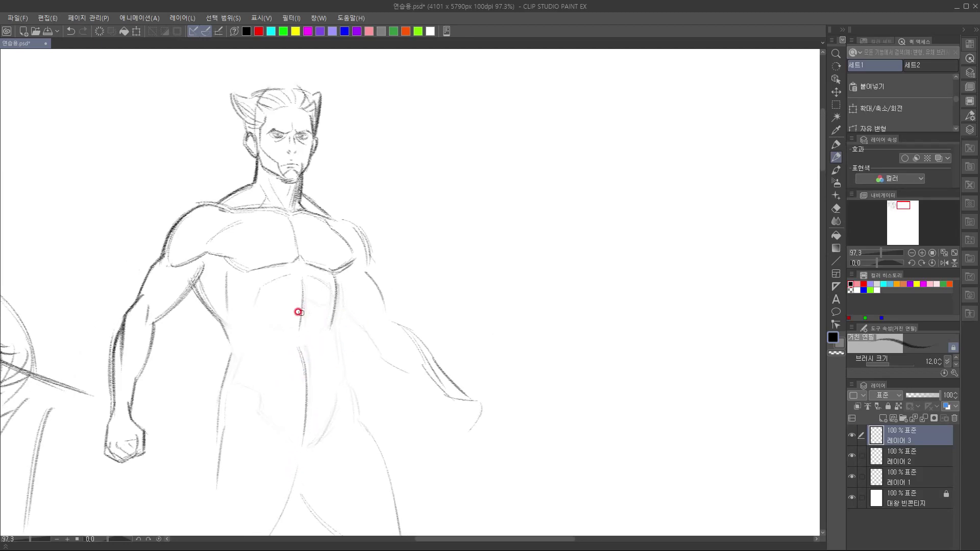
# Redraw the upper abdominal outline below the chest and add rib muscle lines on the left-hand side
pyautogui.moveTo(262, 286); pyautogui.dragTo(253, 318)
pyautogui.click(261, 289)
pyautogui.moveTo(296, 261)
pyautogui.mouseDown()
pyautogui.moveTo(296, 283)
pyautogui.moveTo(328, 288)
pyautogui.moveTo(294, 275)
pyautogui.mouseUp()
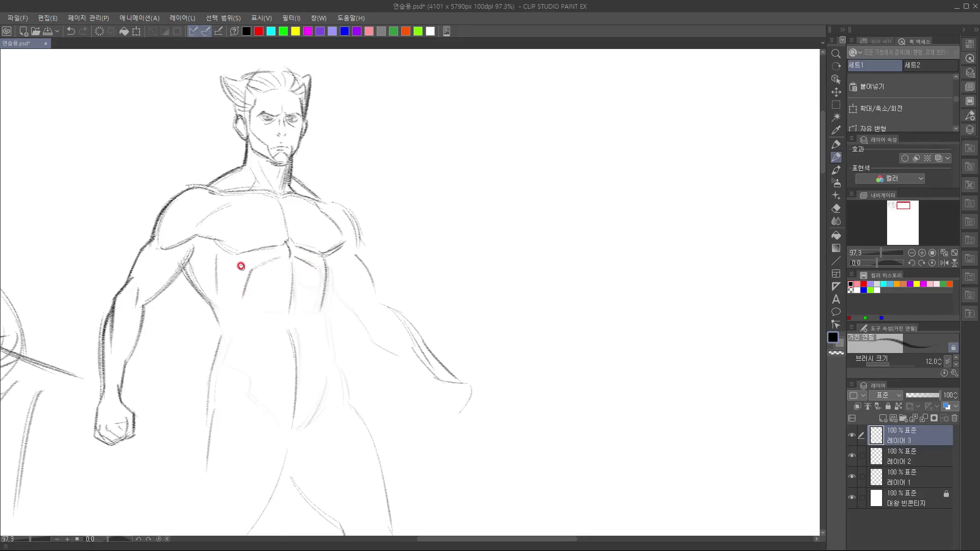
pyautogui.moveTo(244, 260); pyautogui.dragTo(264, 259)
pyautogui.moveTo(214, 254)
pyautogui.mouseDown()
pyautogui.moveTo(213, 292)
pyautogui.moveTo(240, 257)
pyautogui.moveTo(259, 266)
pyautogui.moveTo(237, 271)
pyautogui.moveTo(241, 288)
pyautogui.mouseUp()
pyautogui.moveTo(343, 311)
pyautogui.mouseDown()
pyautogui.moveTo(314, 320)
pyautogui.moveTo(306, 263)
pyautogui.moveTo(300, 273)
pyautogui.mouseUp()
pyautogui.moveTo(232, 282); pyautogui.dragTo(238, 307)
pyautogui.hotkey('ctrl', 'z')
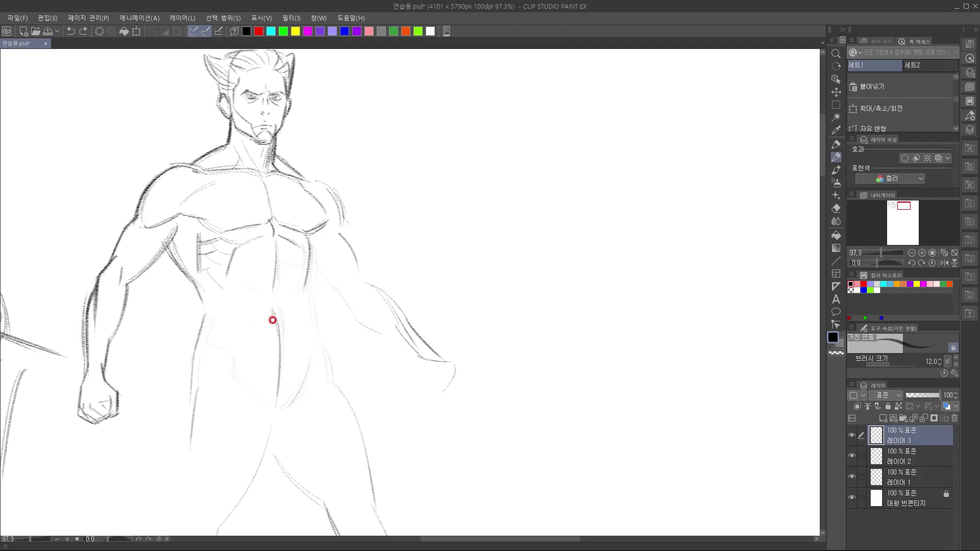
# Draw the side contours of the lower abdominals on both sides of the centre line
pyautogui.moveTo(233, 286); pyautogui.dragTo(244, 332)
pyautogui.moveTo(301, 312); pyautogui.dragTo(295, 287)
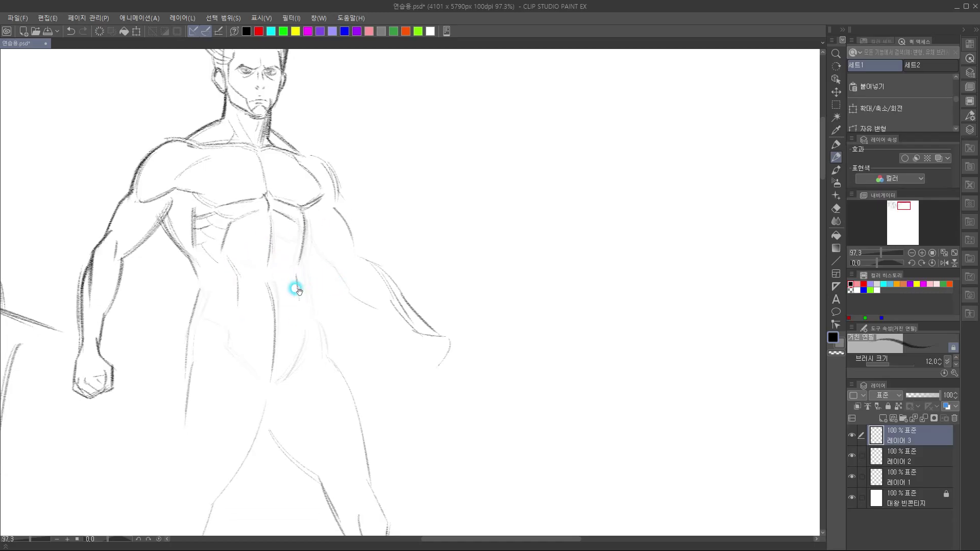
pyautogui.moveTo(300, 209)
pyautogui.mouseDown()
pyautogui.moveTo(310, 300)
pyautogui.moveTo(289, 318)
pyautogui.mouseUp()
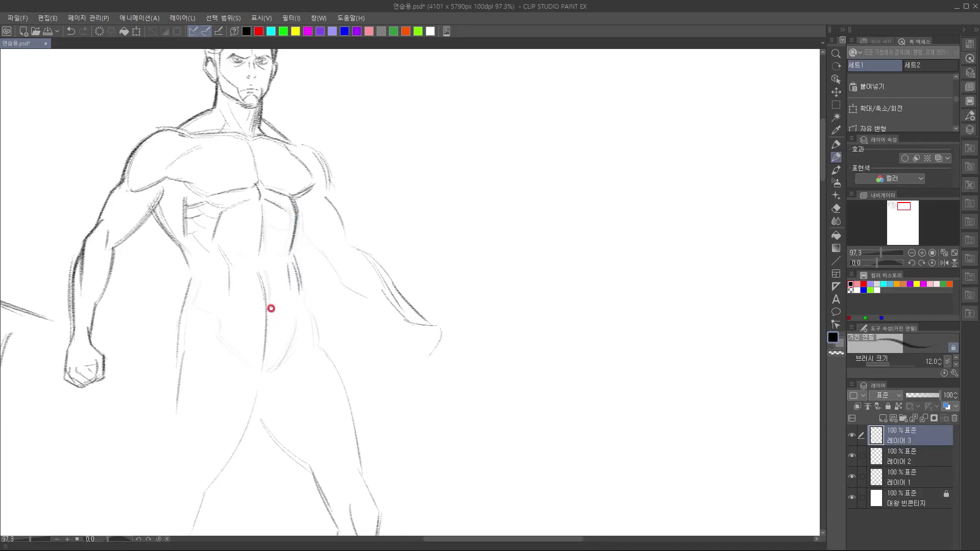
# Darken the right-hand side of the lower abdominals and redraw the left-hand waist and outer hip contour
pyautogui.moveTo(287, 264); pyautogui.dragTo(295, 287)
pyautogui.moveTo(228, 265)
pyautogui.mouseDown()
pyautogui.moveTo(227, 286)
pyautogui.moveTo(183, 307)
pyautogui.mouseUp()
pyautogui.moveTo(240, 360)
pyautogui.mouseDown()
pyautogui.moveTo(293, 429)
pyautogui.moveTo(301, 325)
pyautogui.mouseUp()
pyautogui.moveTo(211, 226); pyautogui.dragTo(249, 276)
pyautogui.moveTo(283, 311); pyautogui.dragTo(290, 276)
pyautogui.moveTo(241, 223)
pyautogui.mouseDown()
pyautogui.moveTo(265, 258)
pyautogui.moveTo(258, 278)
pyautogui.mouseUp()
pyautogui.moveTo(274, 328); pyautogui.dragTo(226, 308)
pyautogui.moveTo(301, 268)
pyautogui.mouseDown()
pyautogui.moveTo(311, 209)
pyautogui.moveTo(251, 219)
pyautogui.moveTo(238, 375)
pyautogui.mouseUp()
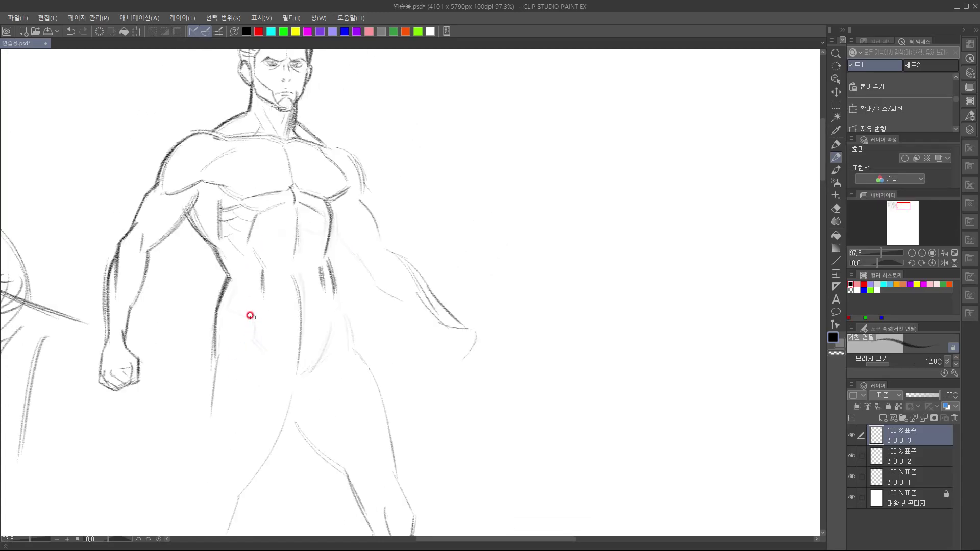
# Draw the curved hip line and the diagonal groin line on the left-hand side of the pelvis
pyautogui.moveTo(219, 307)
pyautogui.mouseDown()
pyautogui.moveTo(260, 318)
pyautogui.moveTo(264, 361)
pyautogui.moveTo(271, 265)
pyautogui.moveTo(288, 277)
pyautogui.mouseUp()
pyautogui.moveTo(311, 323)
pyautogui.mouseDown()
pyautogui.moveTo(250, 374)
pyautogui.moveTo(237, 404)
pyautogui.mouseUp()
pyautogui.moveTo(261, 252); pyautogui.dragTo(269, 293)
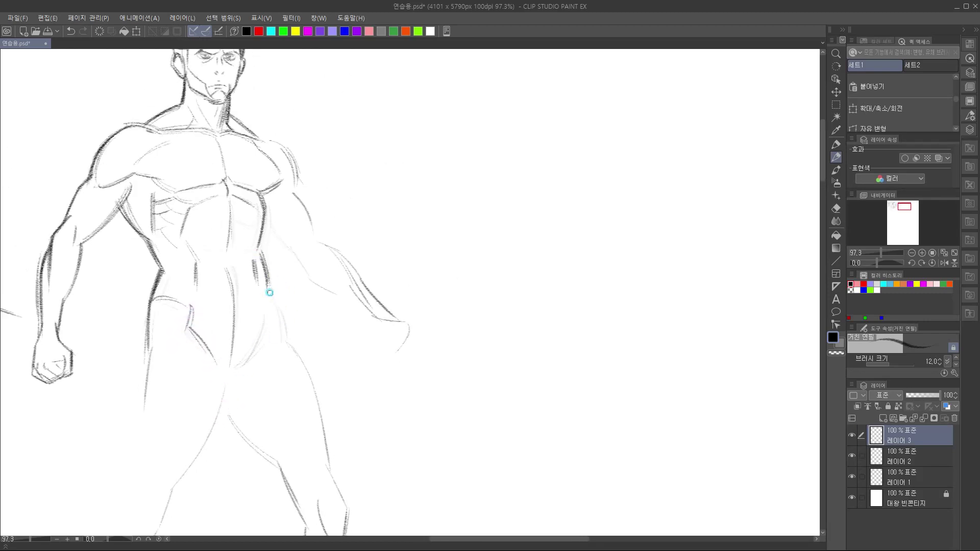
# Darken the inner thigh contour of the left-hand leg and sketch an oval kneecap below it
pyautogui.moveTo(282, 339); pyautogui.dragTo(426, 215)
pyautogui.moveTo(267, 223); pyautogui.dragTo(253, 333)
pyautogui.moveTo(348, 249)
pyautogui.mouseDown()
pyautogui.moveTo(293, 352)
pyautogui.moveTo(328, 287)
pyautogui.mouseUp()
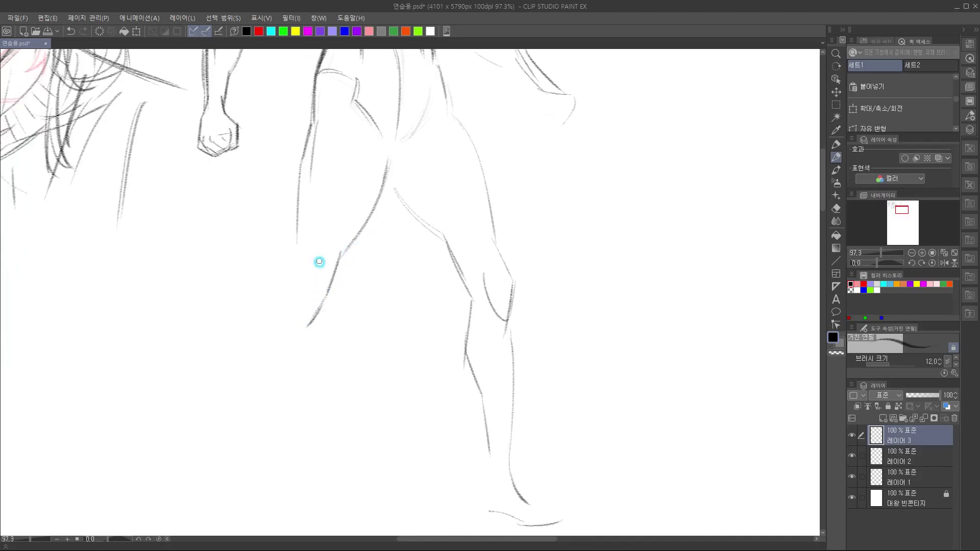
pyautogui.moveTo(307, 258); pyautogui.dragTo(300, 311)
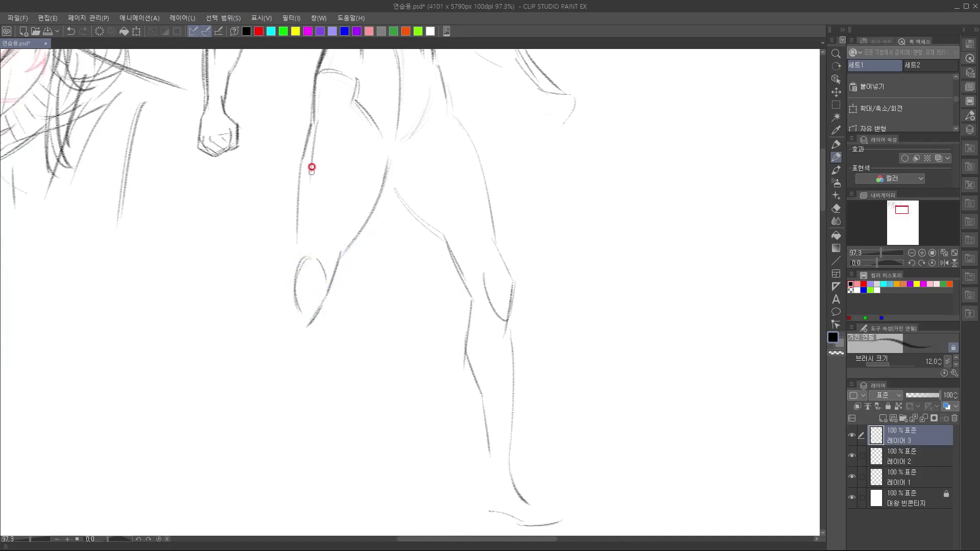
# Darken the outer thigh of the left-hand leg and draw both calf contours below the knee
pyautogui.moveTo(307, 145); pyautogui.dragTo(296, 240)
pyautogui.moveTo(294, 189); pyautogui.dragTo(291, 285)
pyautogui.moveTo(297, 250)
pyautogui.mouseDown()
pyautogui.moveTo(291, 293)
pyautogui.moveTo(267, 326)
pyautogui.mouseUp()
pyautogui.moveTo(288, 290); pyautogui.dragTo(232, 448)
pyautogui.moveTo(306, 404); pyautogui.dragTo(367, 225)
pyautogui.moveTo(280, 257); pyautogui.dragTo(278, 336)
pyautogui.moveTo(332, 230); pyautogui.dragTo(296, 352)
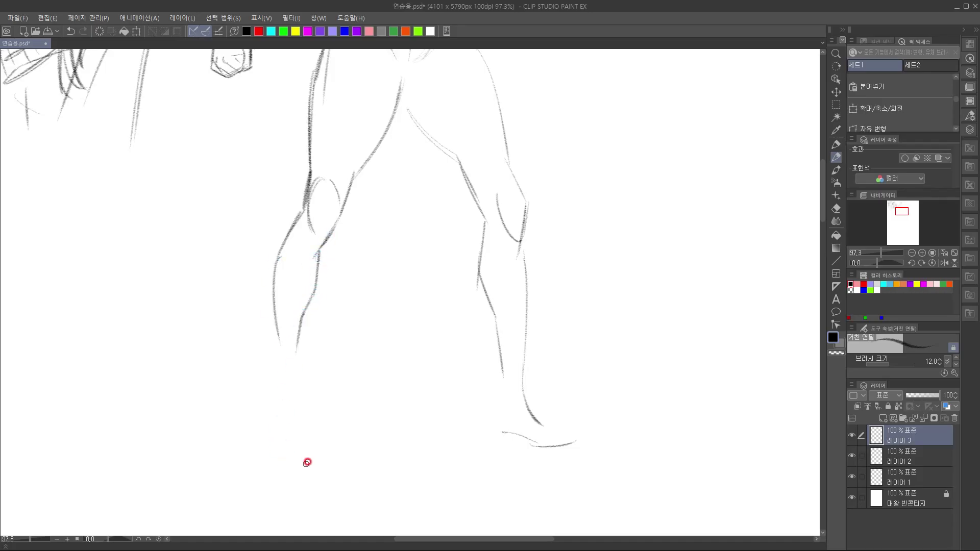
# Draw the left-hand ankle and front-facing foot, and darken the outer calf line down to them
pyautogui.scroll(-4, 339, 489)
pyautogui.scroll(4, 361, 457)
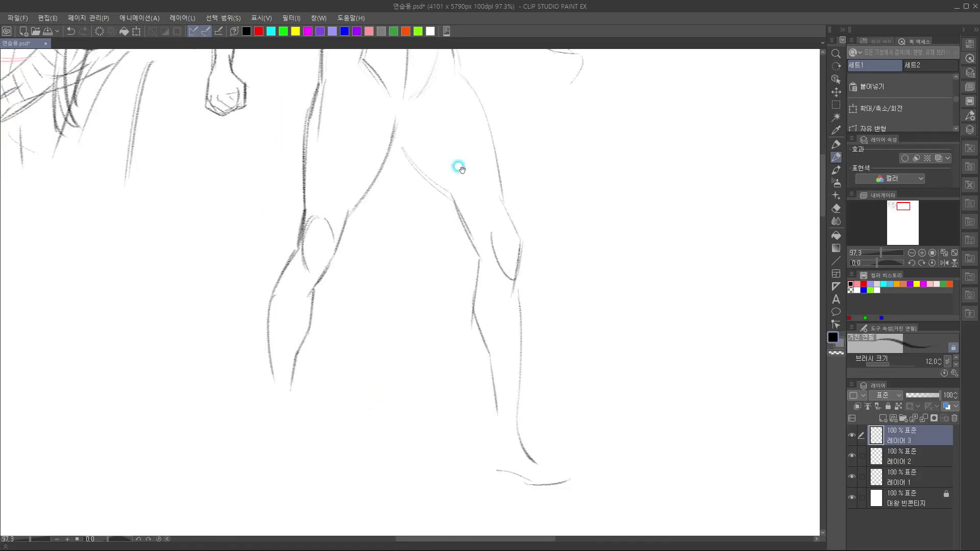
pyautogui.moveTo(459, 168); pyautogui.dragTo(481, 88)
pyautogui.moveTo(311, 324)
pyautogui.mouseDown()
pyautogui.moveTo(316, 393)
pyautogui.moveTo(338, 395)
pyautogui.mouseUp()
pyautogui.moveTo(278, 399); pyautogui.dragTo(334, 401)
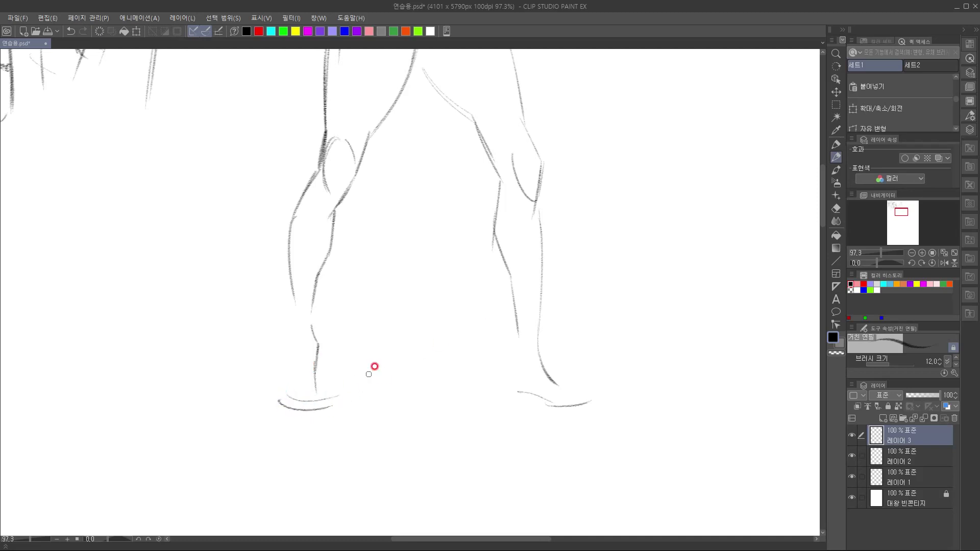
pyautogui.moveTo(424, 291)
pyautogui.mouseDown()
pyautogui.moveTo(391, 400)
pyautogui.moveTo(424, 286)
pyautogui.mouseUp()
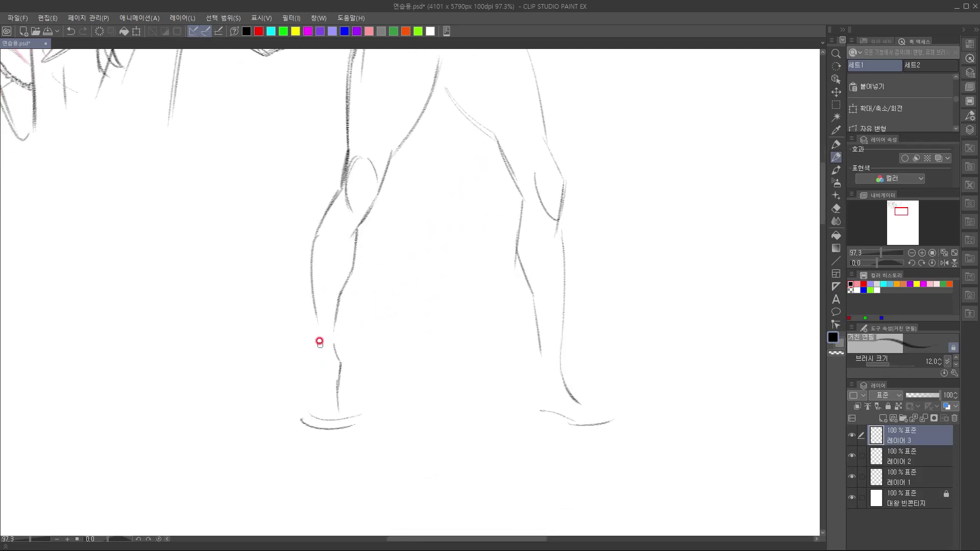
pyautogui.moveTo(309, 248); pyautogui.dragTo(322, 370)
pyautogui.moveTo(313, 273)
pyautogui.mouseDown()
pyautogui.moveTo(319, 368)
pyautogui.moveTo(310, 412)
pyautogui.moveTo(352, 423)
pyautogui.mouseUp()
pyautogui.moveTo(398, 319); pyautogui.dragTo(384, 482)
# Darken the underside of the left-hand upper arm from the armpit to the elbow
pyautogui.moveTo(439, 267)
pyautogui.mouseDown()
pyautogui.moveTo(392, 401)
pyautogui.moveTo(481, 212)
pyautogui.moveTo(488, 174)
pyautogui.mouseUp()
pyautogui.moveTo(376, 229); pyautogui.dragTo(371, 285)
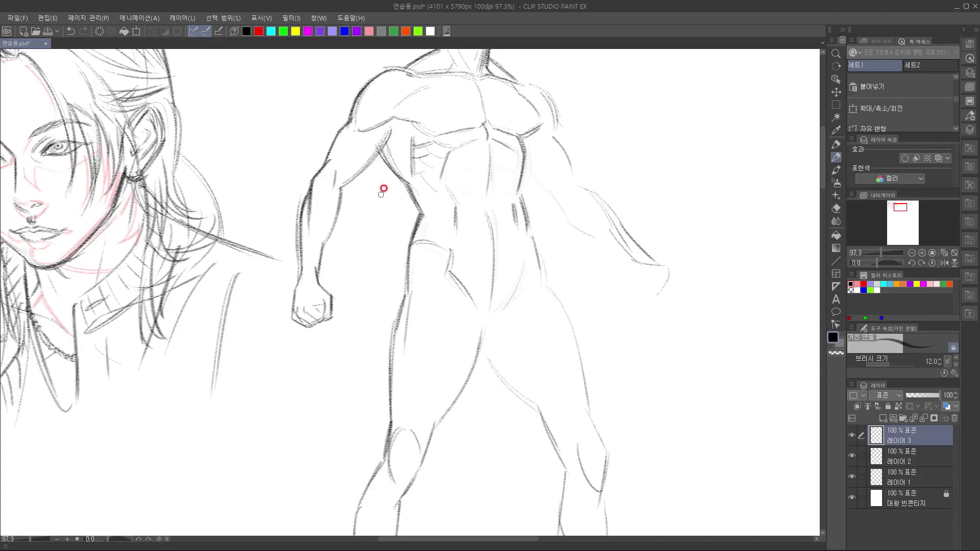
pyautogui.moveTo(388, 132); pyautogui.dragTo(342, 180)
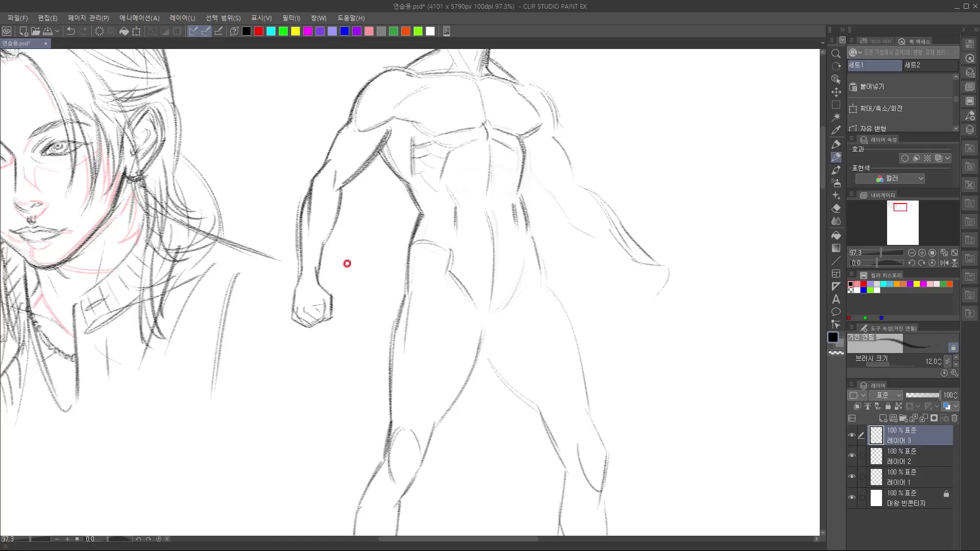
pyautogui.moveTo(307, 321); pyautogui.dragTo(308, 394)
pyautogui.moveTo(303, 311); pyautogui.dragTo(313, 417)
pyautogui.moveTo(296, 313); pyautogui.dragTo(289, 401)
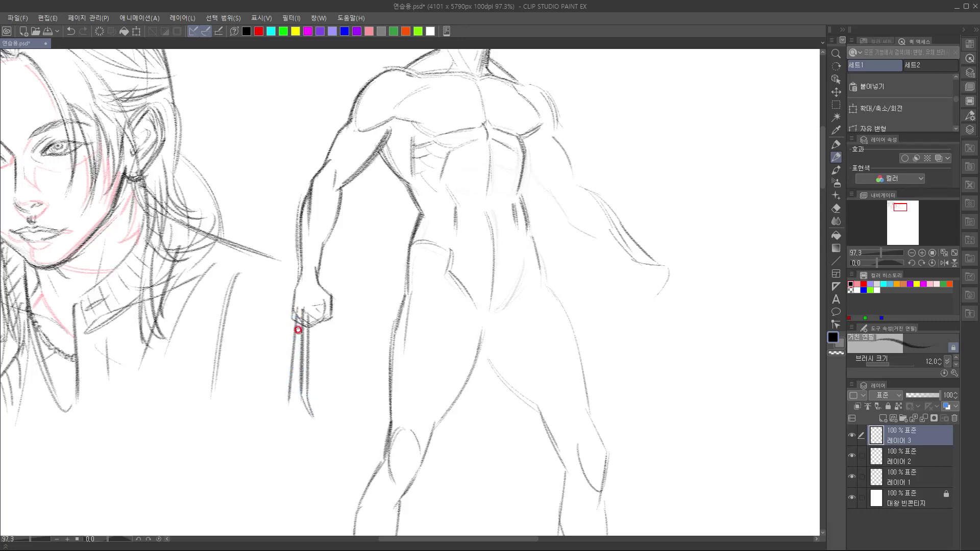
pyautogui.moveTo(292, 318); pyautogui.dragTo(283, 396)
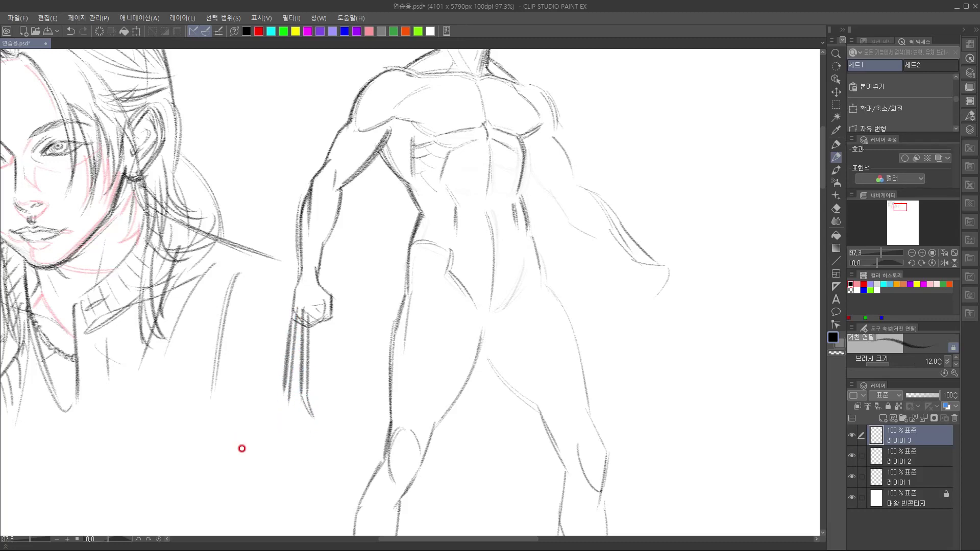
pyautogui.hotkey('ctrl', 'z')
pyautogui.hotkey('ctrl', 'z')
pyautogui.hotkey('ctrl', 'z')
pyautogui.hotkey('ctrl', 'z')
pyautogui.hotkey('ctrl', 'z')
pyautogui.hotkey('ctrl', 'z')
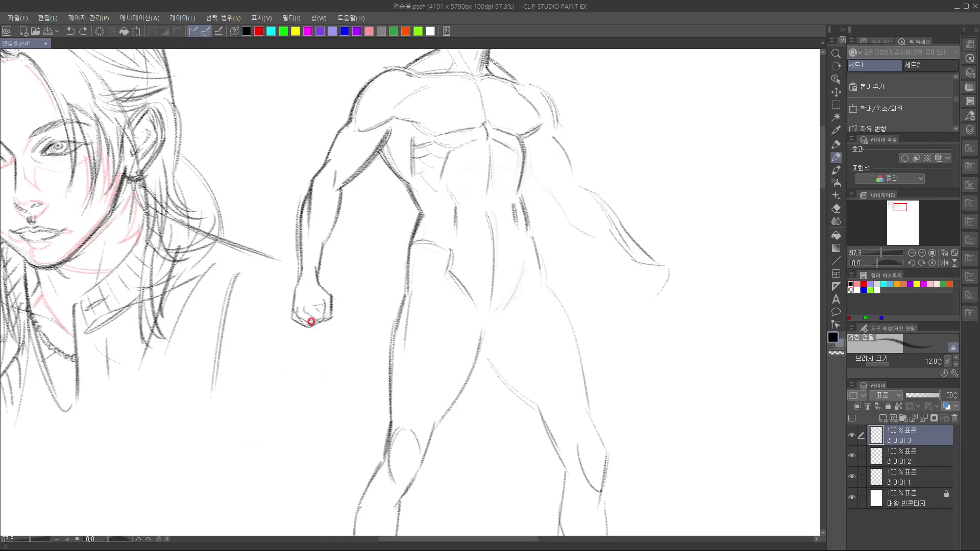
# Draw three long claws extending straight down from the left-hand fist, with curved pointed tips
pyautogui.moveTo(309, 317); pyautogui.dragTo(308, 397)
pyautogui.moveTo(302, 309)
pyautogui.mouseDown()
pyautogui.moveTo(306, 405)
pyautogui.moveTo(320, 429)
pyautogui.mouseUp()
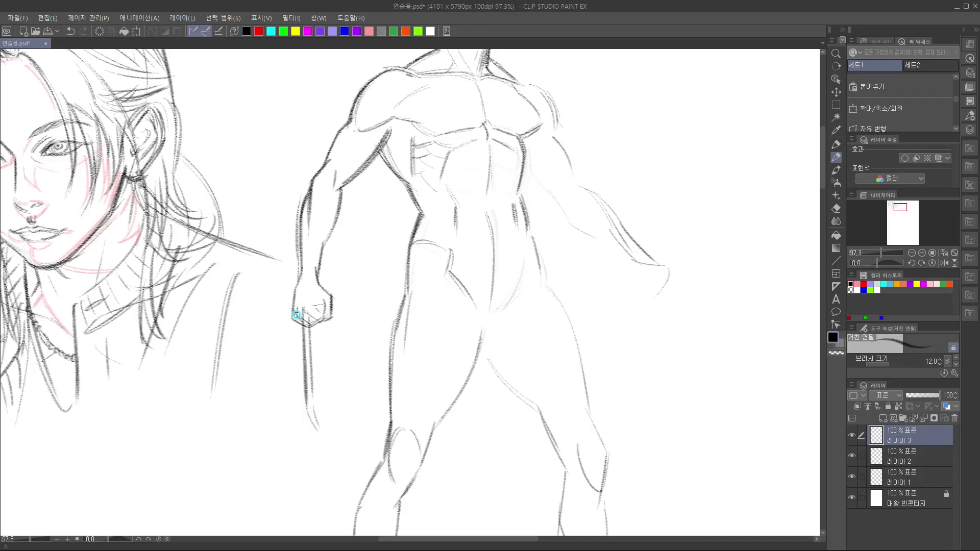
pyautogui.moveTo(297, 315); pyautogui.dragTo(295, 403)
pyautogui.moveTo(294, 319)
pyautogui.mouseDown()
pyautogui.moveTo(297, 432)
pyautogui.moveTo(290, 406)
pyautogui.moveTo(299, 437)
pyautogui.mouseUp()
pyautogui.moveTo(310, 408)
pyautogui.mouseDown()
pyautogui.moveTo(315, 437)
pyautogui.moveTo(294, 423)
pyautogui.moveTo(303, 438)
pyautogui.mouseUp()
pyautogui.moveTo(308, 318); pyautogui.dragTo(312, 401)
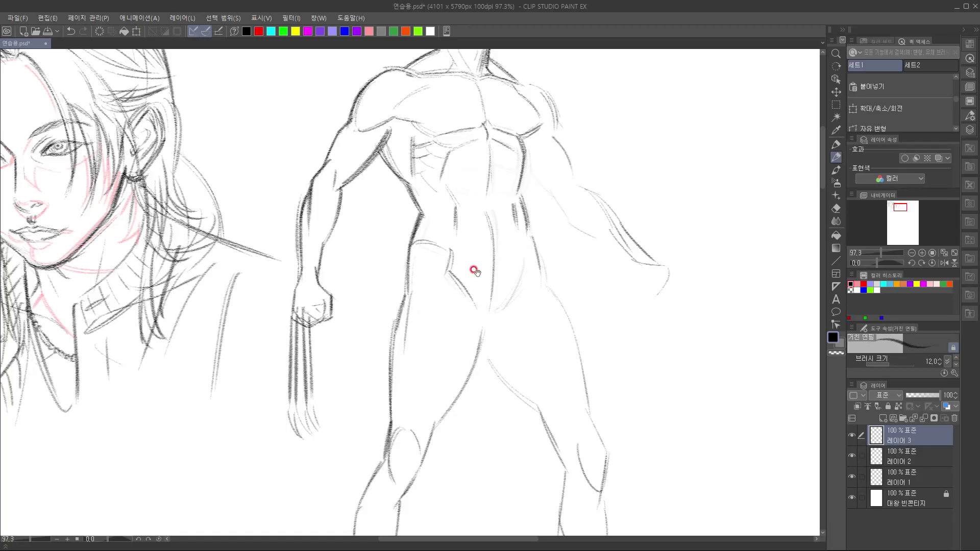
# Darken the outline of the left-hand shoulder
pyautogui.moveTo(467, 209); pyautogui.dragTo(383, 336)
pyautogui.moveTo(450, 245); pyautogui.dragTo(478, 227)
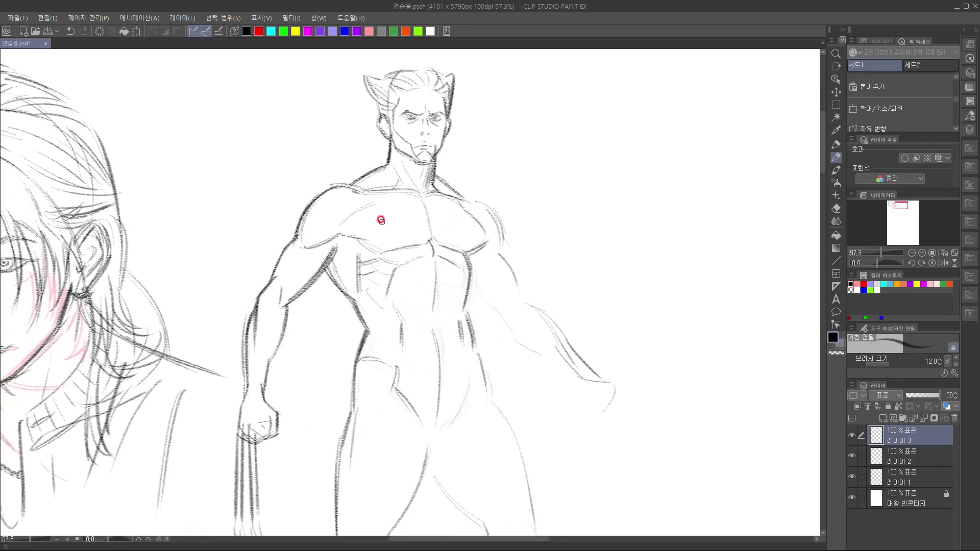
pyautogui.moveTo(333, 186)
pyautogui.mouseDown()
pyautogui.moveTo(367, 194)
pyautogui.moveTo(301, 214)
pyautogui.mouseUp()
# Draw a belt across the waist with a round buckle at the centre and belt loops on both sides
pyautogui.moveTo(456, 253)
pyautogui.mouseDown()
pyautogui.moveTo(437, 255)
pyautogui.moveTo(427, 184)
pyautogui.moveTo(460, 262)
pyautogui.moveTo(444, 169)
pyautogui.moveTo(468, 197)
pyautogui.mouseUp()
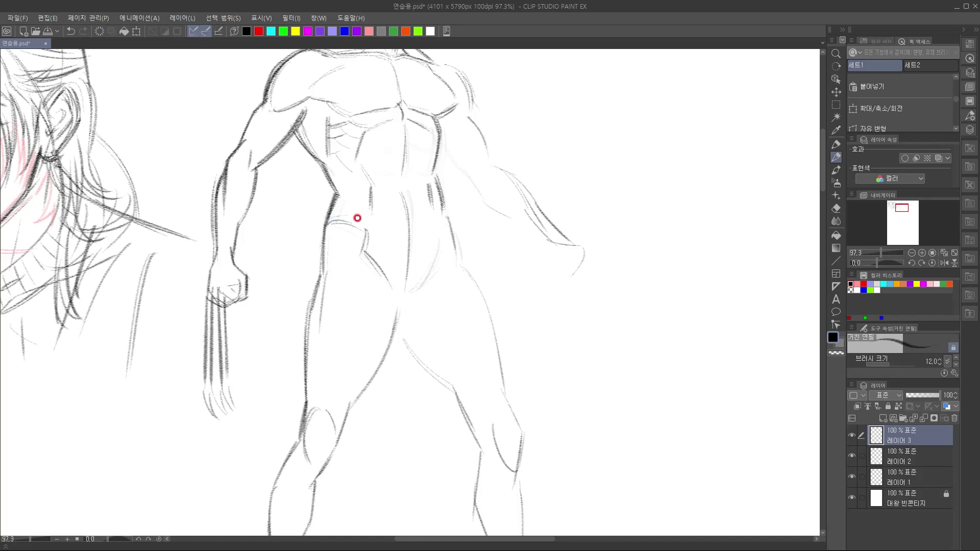
pyautogui.moveTo(356, 215)
pyautogui.mouseDown()
pyautogui.moveTo(343, 214)
pyautogui.moveTo(408, 224)
pyautogui.mouseUp()
pyautogui.moveTo(407, 228)
pyautogui.mouseDown()
pyautogui.moveTo(409, 241)
pyautogui.moveTo(405, 225)
pyautogui.moveTo(409, 240)
pyautogui.moveTo(426, 232)
pyautogui.mouseUp()
pyautogui.hotkey('ctrl', 'z')
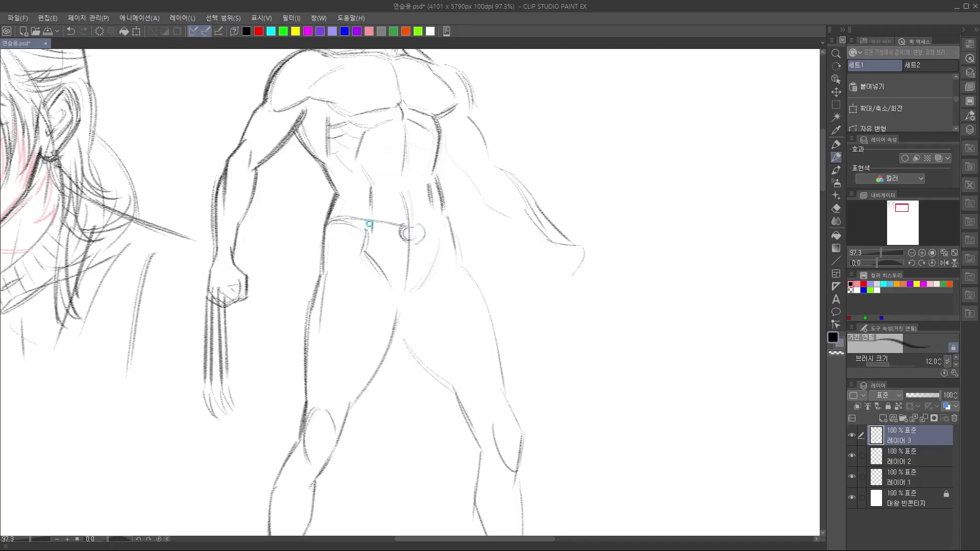
pyautogui.moveTo(422, 222)
pyautogui.mouseDown()
pyautogui.moveTo(446, 218)
pyautogui.moveTo(420, 221)
pyautogui.moveTo(441, 235)
pyautogui.mouseUp()
pyautogui.moveTo(374, 222)
pyautogui.mouseDown()
pyautogui.moveTo(373, 235)
pyautogui.moveTo(455, 225)
pyautogui.moveTo(452, 217)
pyautogui.mouseUp()
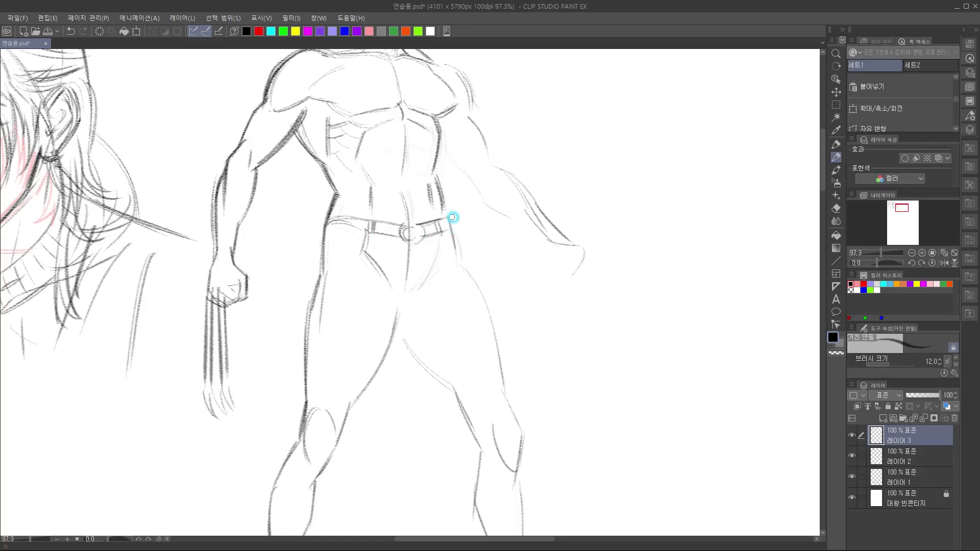
pyautogui.moveTo(345, 229)
pyautogui.mouseDown()
pyautogui.moveTo(405, 239)
pyautogui.moveTo(326, 234)
pyautogui.moveTo(359, 228)
pyautogui.moveTo(342, 218)
pyautogui.moveTo(409, 227)
pyautogui.moveTo(373, 220)
pyautogui.moveTo(437, 224)
pyautogui.mouseUp()
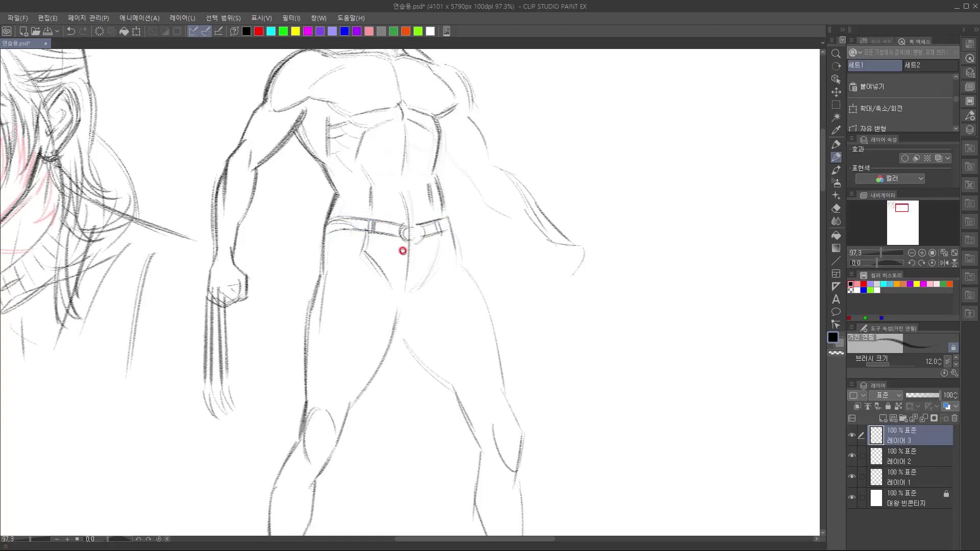
# Darken the torso's centre line from the upper abdominals through the buckle down to the crotch
pyautogui.moveTo(402, 183); pyautogui.dragTo(409, 246)
pyautogui.moveTo(408, 201); pyautogui.dragTo(405, 290)
pyautogui.moveTo(401, 181); pyautogui.dragTo(409, 203)
pyautogui.moveTo(405, 125); pyautogui.dragTo(404, 171)
# Draw the curved divisions between the upper abdominal muscles on both sides of the centre line
pyautogui.moveTo(384, 229); pyautogui.dragTo(367, 252)
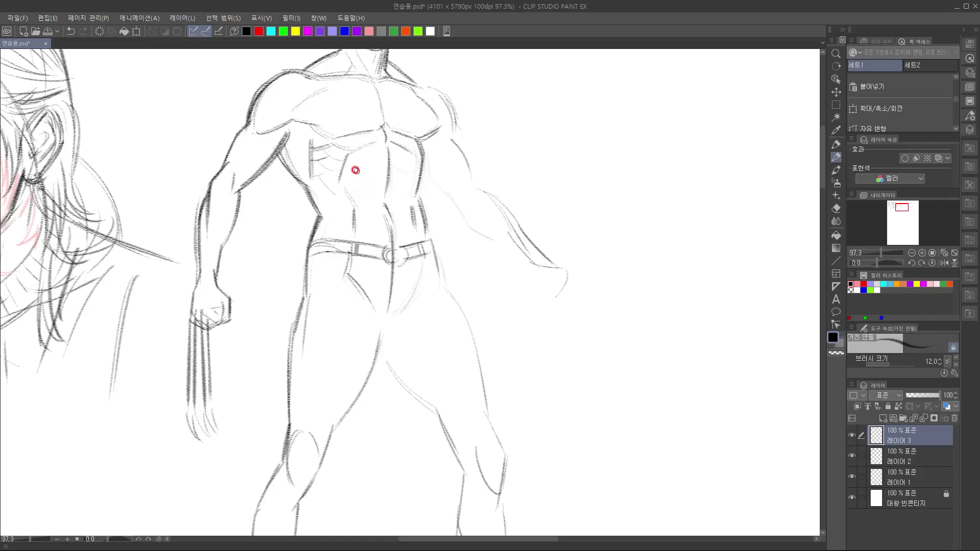
pyautogui.moveTo(359, 174)
pyautogui.mouseDown()
pyautogui.moveTo(389, 164)
pyautogui.moveTo(410, 176)
pyautogui.mouseUp()
pyautogui.hotkey('ctrl', 'z')
pyautogui.hotkey('ctrl', 'z')
pyautogui.moveTo(364, 197)
pyautogui.mouseDown()
pyautogui.moveTo(352, 185)
pyautogui.moveTo(381, 191)
pyautogui.mouseUp()
pyautogui.moveTo(391, 188)
pyautogui.mouseDown()
pyautogui.moveTo(414, 191)
pyautogui.moveTo(411, 181)
pyautogui.mouseUp()
pyautogui.moveTo(393, 142)
pyautogui.mouseDown()
pyautogui.moveTo(418, 161)
pyautogui.moveTo(414, 171)
pyautogui.mouseUp()
pyautogui.moveTo(394, 143); pyautogui.dragTo(416, 155)
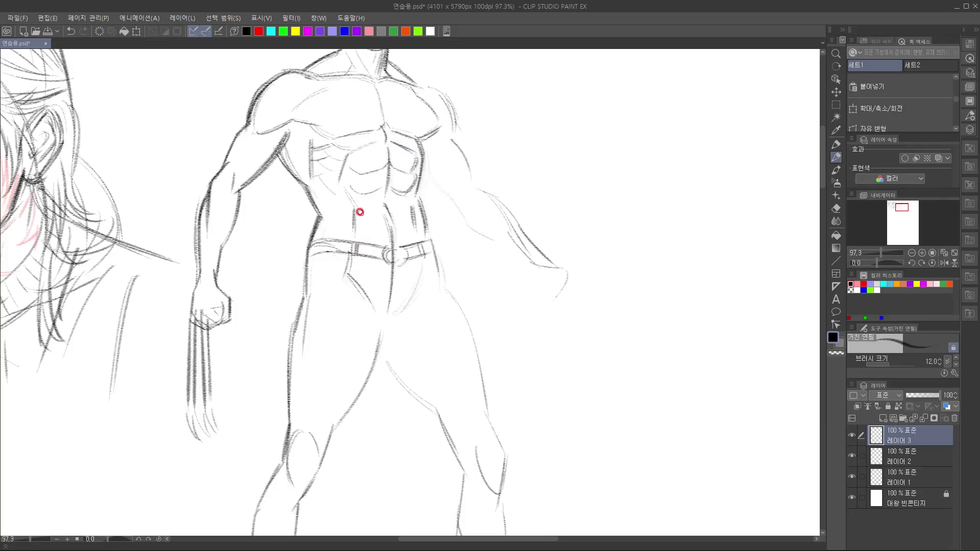
# Darken the side lines of the lower abdominals and the left-hand hip contour below the belt
pyautogui.moveTo(355, 208); pyautogui.dragTo(391, 242)
pyautogui.moveTo(407, 208)
pyautogui.mouseDown()
pyautogui.moveTo(427, 243)
pyautogui.moveTo(408, 290)
pyautogui.mouseUp()
pyautogui.moveTo(446, 320); pyautogui.dragTo(426, 256)
pyautogui.moveTo(376, 211)
pyautogui.mouseDown()
pyautogui.moveTo(385, 238)
pyautogui.moveTo(362, 217)
pyautogui.moveTo(366, 247)
pyautogui.mouseUp()
pyautogui.moveTo(356, 182)
pyautogui.mouseDown()
pyautogui.moveTo(367, 225)
pyautogui.moveTo(345, 340)
pyautogui.mouseUp()
pyautogui.moveTo(409, 326)
pyautogui.mouseDown()
pyautogui.moveTo(451, 121)
pyautogui.moveTo(472, 247)
pyautogui.mouseUp()
pyautogui.moveTo(321, 186); pyautogui.dragTo(311, 242)
pyautogui.moveTo(313, 208); pyautogui.dragTo(309, 242)
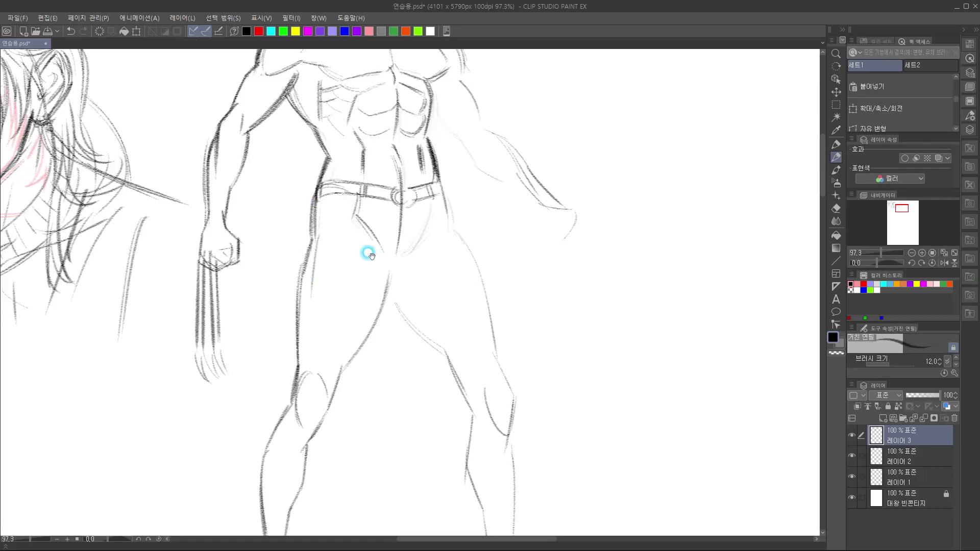
# Draw the trouser pockets, the fly and the first fabric creases below the belt
pyautogui.moveTo(366, 251); pyautogui.dragTo(342, 258)
pyautogui.moveTo(300, 214); pyautogui.dragTo(335, 209)
pyautogui.moveTo(407, 206)
pyautogui.mouseDown()
pyautogui.moveTo(422, 213)
pyautogui.moveTo(380, 242)
pyautogui.moveTo(381, 256)
pyautogui.mouseUp()
pyautogui.moveTo(376, 212)
pyautogui.mouseDown()
pyautogui.moveTo(381, 261)
pyautogui.moveTo(367, 284)
pyautogui.mouseUp()
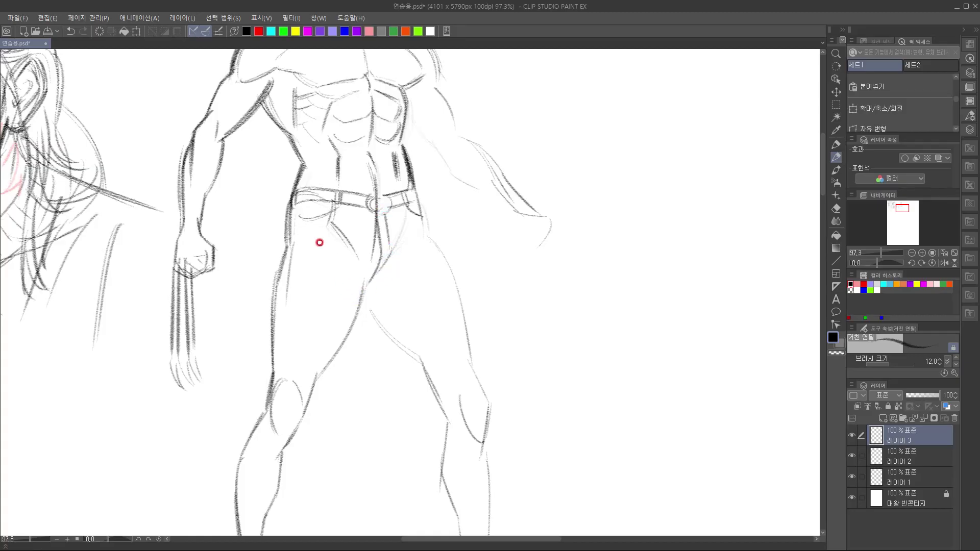
pyautogui.moveTo(306, 222); pyautogui.dragTo(372, 228)
pyautogui.moveTo(396, 224)
pyautogui.mouseDown()
pyautogui.moveTo(419, 220)
pyautogui.moveTo(431, 235)
pyautogui.mouseUp()
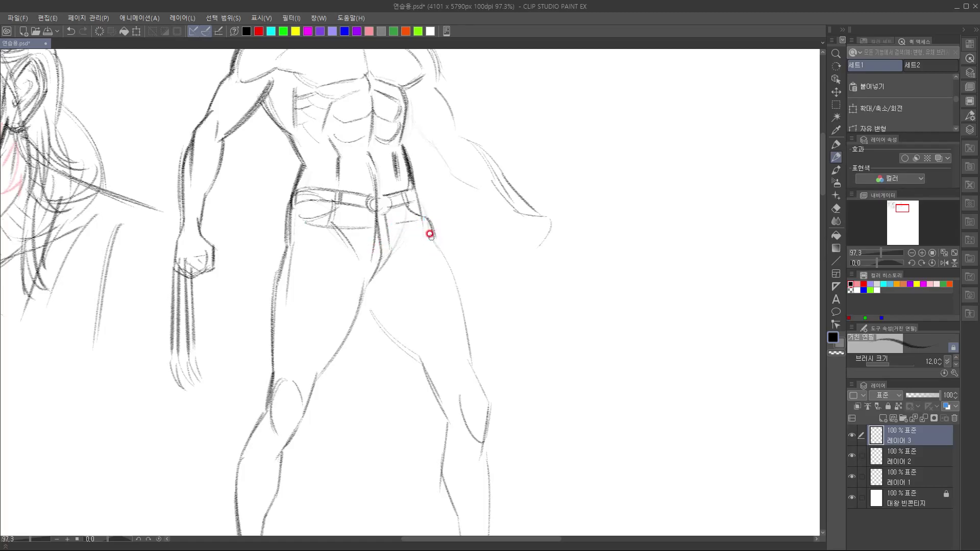
# Add crease lines radiating from the crotch across the top of the right-hand thigh
pyautogui.scroll(-1, 422, 247)
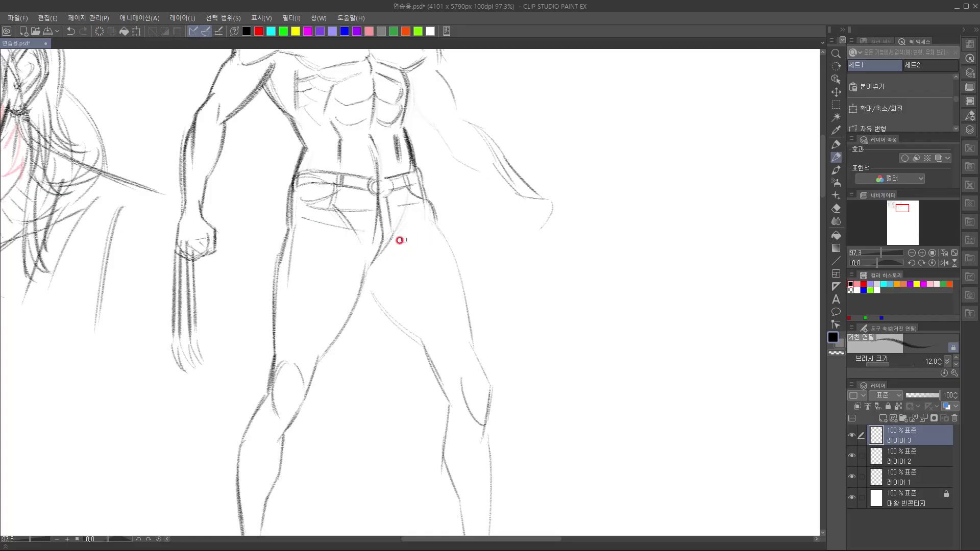
pyautogui.moveTo(382, 248); pyautogui.dragTo(427, 226)
pyautogui.moveTo(374, 261)
pyautogui.mouseDown()
pyautogui.moveTo(436, 265)
pyautogui.moveTo(394, 273)
pyautogui.mouseUp()
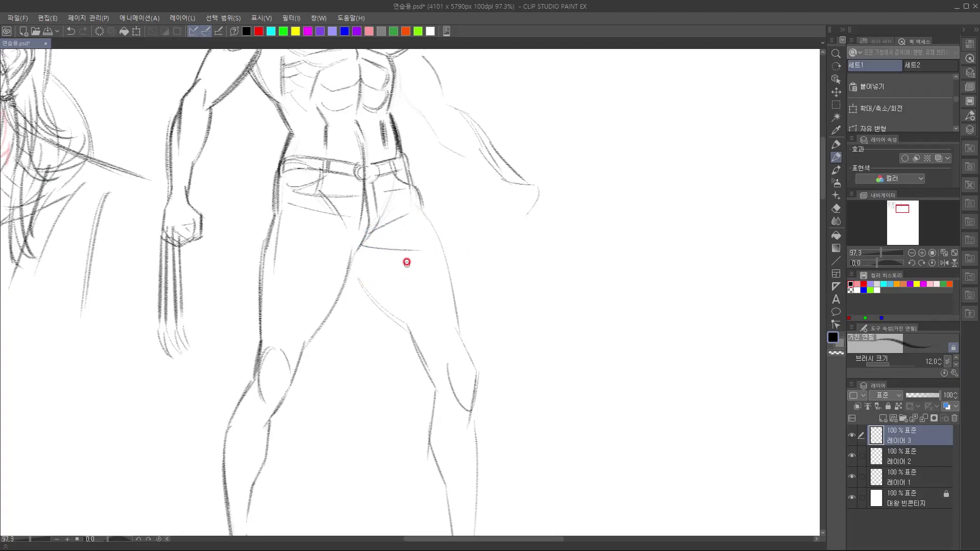
pyautogui.moveTo(367, 239)
pyautogui.mouseDown()
pyautogui.moveTo(425, 251)
pyautogui.moveTo(338, 218)
pyautogui.moveTo(370, 239)
pyautogui.mouseUp()
# Darken the outer contour of the right-hand thigh and the inner contour of the left-hand thigh down to the knee
pyautogui.moveTo(355, 205)
pyautogui.mouseDown()
pyautogui.moveTo(377, 250)
pyautogui.moveTo(393, 336)
pyautogui.mouseUp()
pyautogui.moveTo(365, 233)
pyautogui.mouseDown()
pyautogui.moveTo(399, 358)
pyautogui.moveTo(413, 519)
pyautogui.mouseUp()
pyautogui.moveTo(422, 436)
pyautogui.mouseDown()
pyautogui.moveTo(503, 219)
pyautogui.moveTo(475, 182)
pyautogui.mouseUp()
pyautogui.moveTo(393, 172)
pyautogui.mouseDown()
pyautogui.moveTo(378, 179)
pyautogui.moveTo(346, 260)
pyautogui.mouseUp()
pyautogui.moveTo(377, 192); pyautogui.dragTo(324, 286)
pyautogui.moveTo(391, 231)
pyautogui.mouseDown()
pyautogui.moveTo(410, 191)
pyautogui.moveTo(379, 193)
pyautogui.moveTo(347, 241)
pyautogui.moveTo(329, 301)
pyautogui.mouseUp()
pyautogui.moveTo(349, 295); pyautogui.dragTo(365, 254)
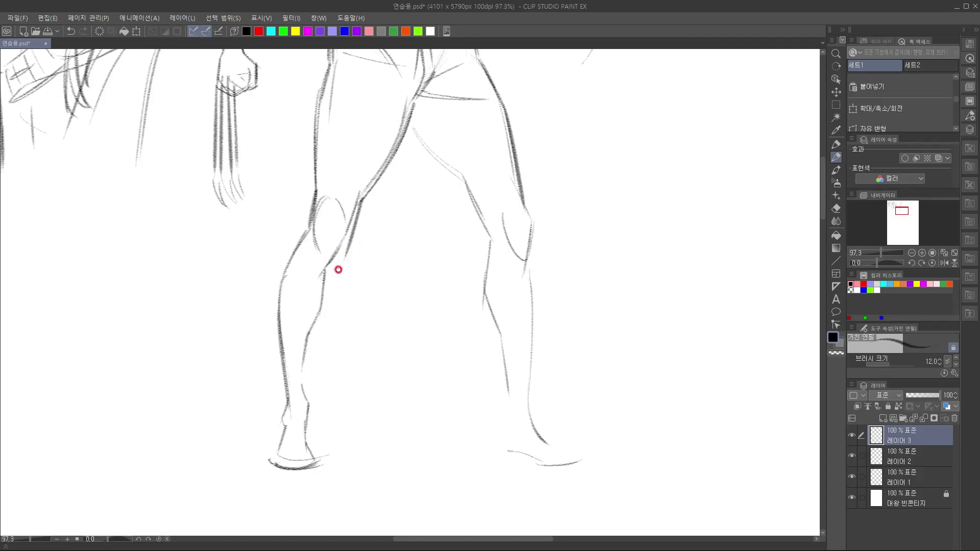
# Draw the loose inner trouser edge and fabric folds on the left-hand lower leg down to the ankle
pyautogui.moveTo(347, 265)
pyautogui.mouseDown()
pyautogui.moveTo(349, 240)
pyautogui.moveTo(299, 347)
pyautogui.mouseUp()
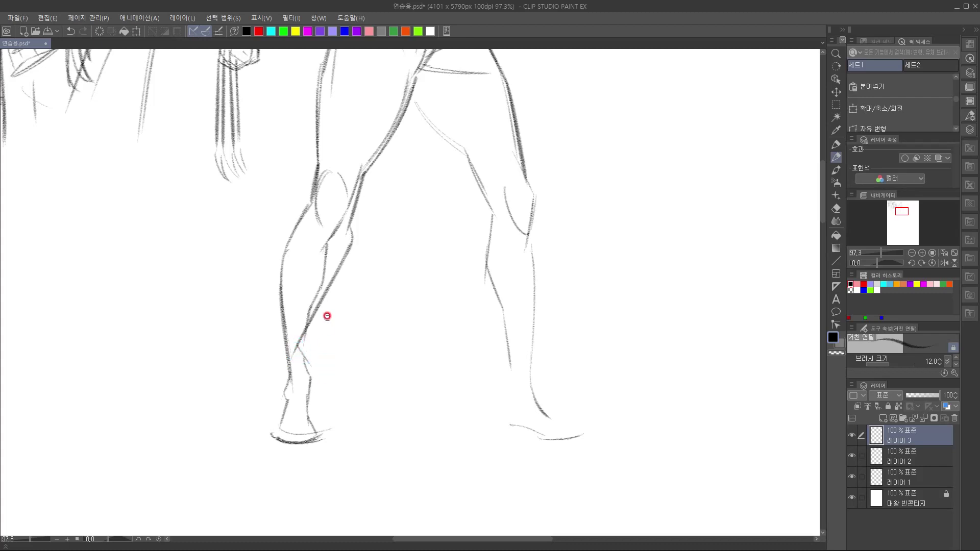
pyautogui.moveTo(331, 289); pyautogui.dragTo(323, 358)
pyautogui.scroll(-1, 335, 338)
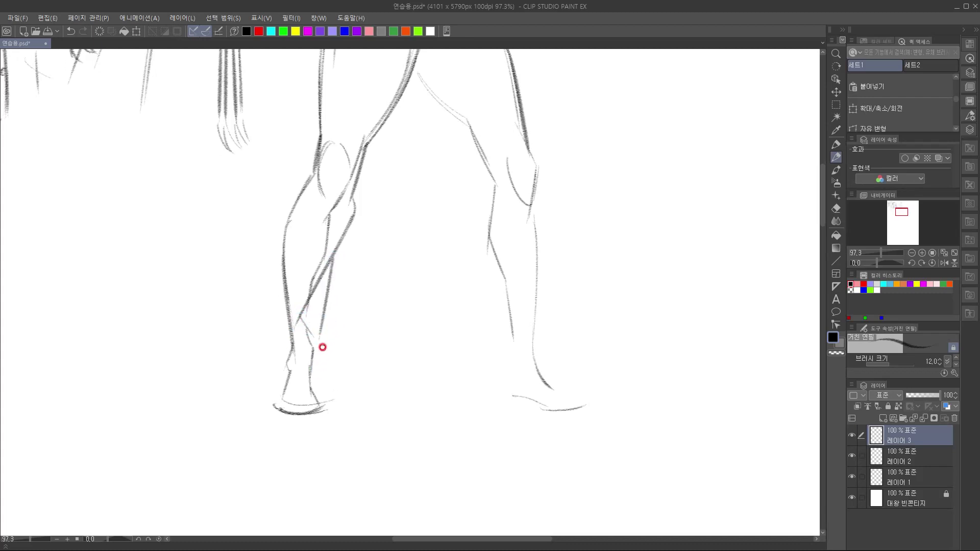
pyautogui.hotkey('ctrl', 'z')
pyautogui.moveTo(331, 259); pyautogui.dragTo(323, 350)
pyautogui.moveTo(354, 312)
pyautogui.mouseDown()
pyautogui.moveTo(362, 290)
pyautogui.moveTo(337, 318)
pyautogui.moveTo(326, 363)
pyautogui.moveTo(333, 345)
pyautogui.moveTo(324, 364)
pyautogui.moveTo(299, 367)
pyautogui.moveTo(317, 354)
pyautogui.mouseUp()
pyautogui.hotkey('ctrl', 'z')
pyautogui.moveTo(332, 320); pyautogui.dragTo(328, 373)
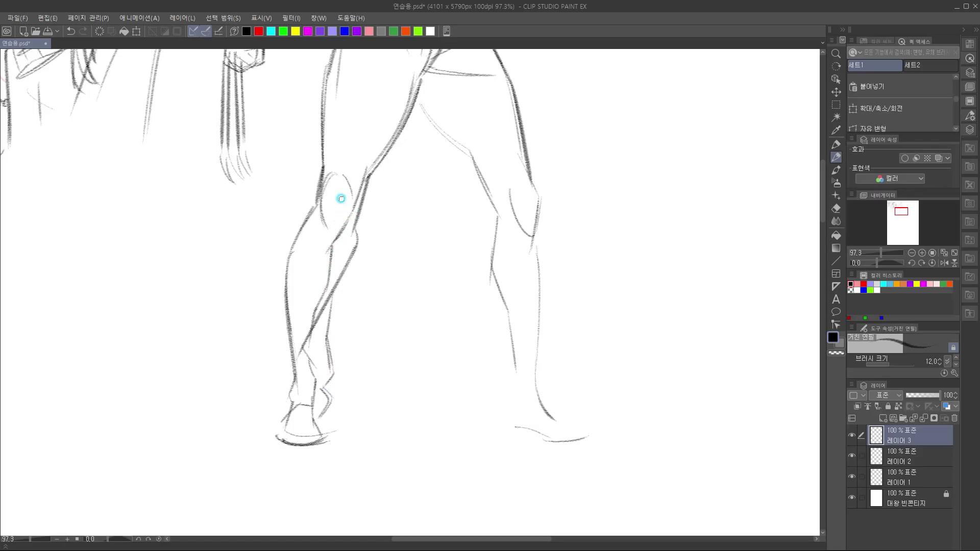
# Darken the outer trouser contour of the left-hand thigh down to the knee
pyautogui.scroll(3, 346, 240)
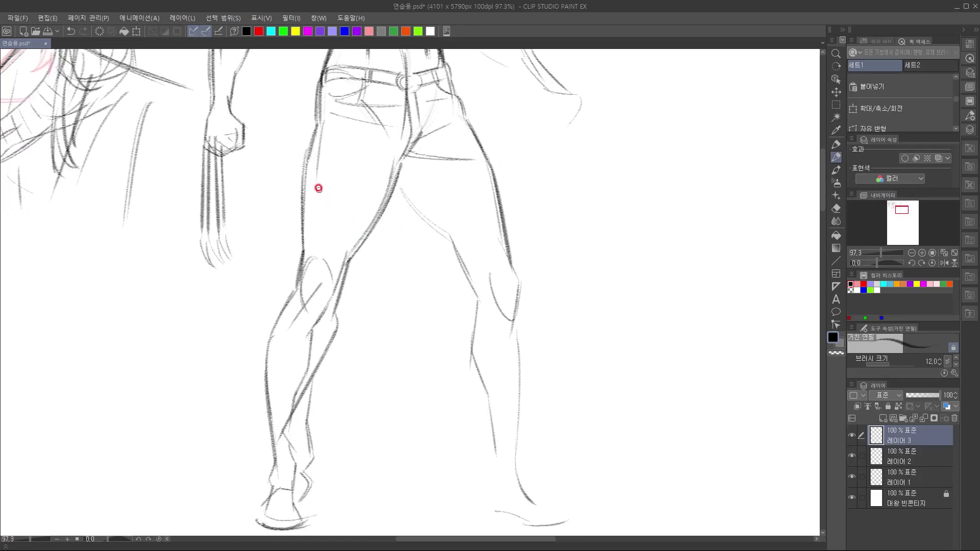
pyautogui.moveTo(319, 87)
pyautogui.mouseDown()
pyautogui.moveTo(300, 192)
pyautogui.moveTo(301, 273)
pyautogui.mouseUp()
pyautogui.moveTo(333, 256); pyautogui.dragTo(344, 224)
pyautogui.hotkey('ctrl', 'z')
pyautogui.moveTo(313, 144); pyautogui.dragTo(301, 273)
pyautogui.moveTo(324, 282); pyautogui.dragTo(340, 257)
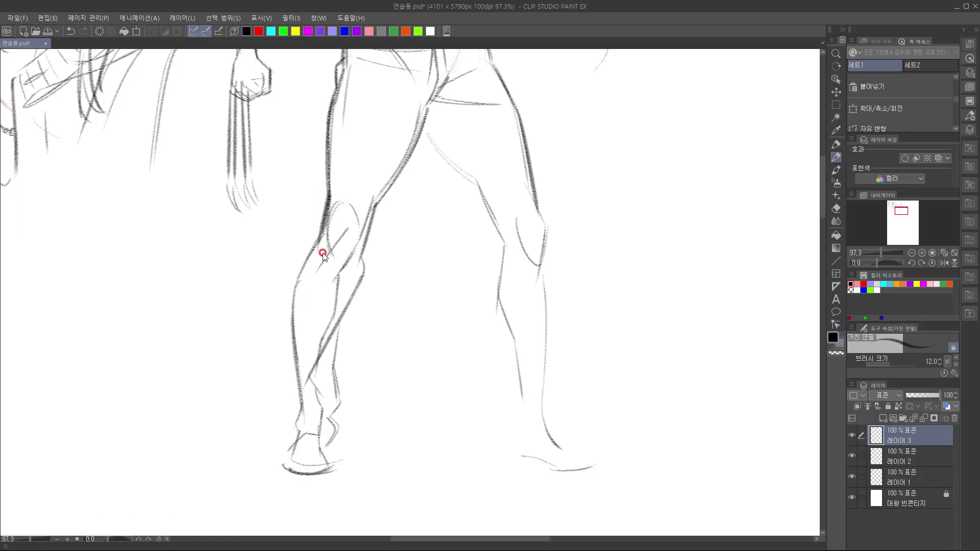
# Add a trouser fold outside the left-hand knee and strengthen the outer and inner contours of that lower leg
pyautogui.moveTo(350, 131)
pyautogui.mouseDown()
pyautogui.moveTo(314, 249)
pyautogui.moveTo(306, 241)
pyautogui.moveTo(301, 255)
pyautogui.moveTo(298, 409)
pyautogui.mouseUp()
pyautogui.moveTo(380, 318); pyautogui.dragTo(384, 274)
pyautogui.hotkey('ctrl', 'z')
pyautogui.hotkey('ctrl', 'z')
pyautogui.moveTo(311, 193); pyautogui.dragTo(301, 336)
pyautogui.moveTo(340, 305)
pyautogui.mouseDown()
pyautogui.moveTo(351, 257)
pyautogui.moveTo(305, 317)
pyautogui.moveTo(344, 300)
pyautogui.mouseUp()
pyautogui.moveTo(329, 221); pyautogui.dragTo(326, 268)
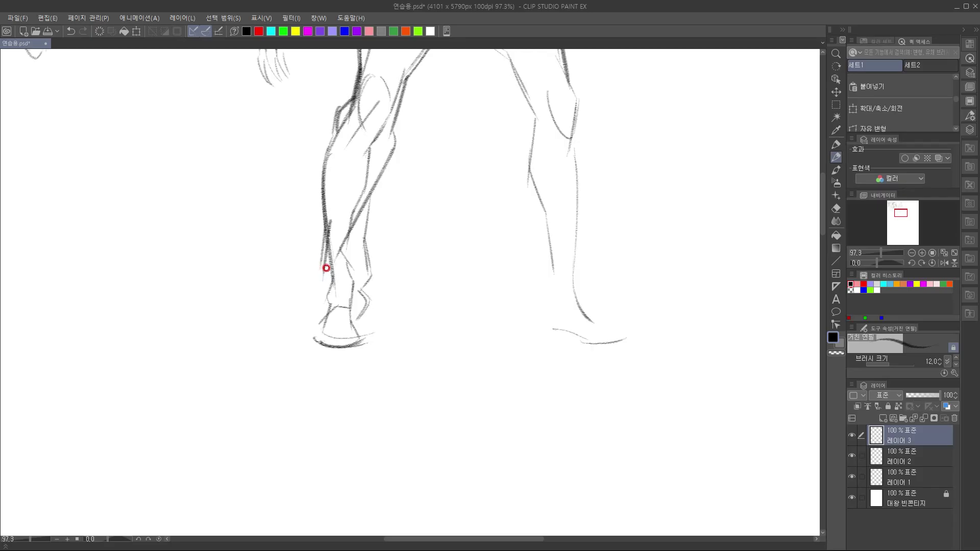
pyautogui.moveTo(392, 138); pyautogui.dragTo(350, 263)
pyautogui.moveTo(391, 157); pyautogui.dragTo(350, 260)
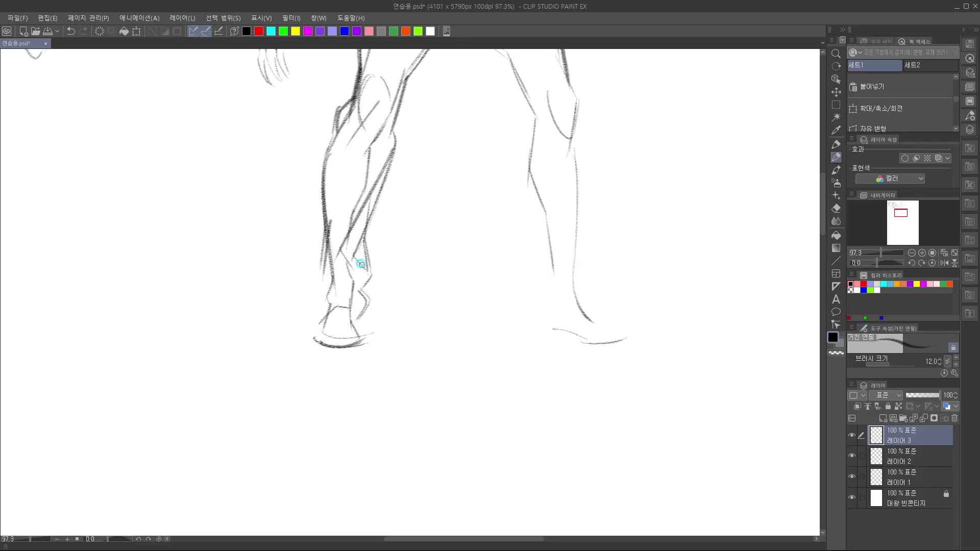
# Darken the inner calf contour of the left-hand leg and draw trouser folds across its shin and above the ankle
pyautogui.moveTo(391, 154); pyautogui.dragTo(353, 246)
pyautogui.moveTo(372, 202)
pyautogui.mouseDown()
pyautogui.moveTo(347, 249)
pyautogui.moveTo(353, 238)
pyautogui.moveTo(335, 243)
pyautogui.mouseUp()
pyautogui.moveTo(399, 223)
pyautogui.mouseDown()
pyautogui.moveTo(339, 356)
pyautogui.moveTo(399, 214)
pyautogui.mouseUp()
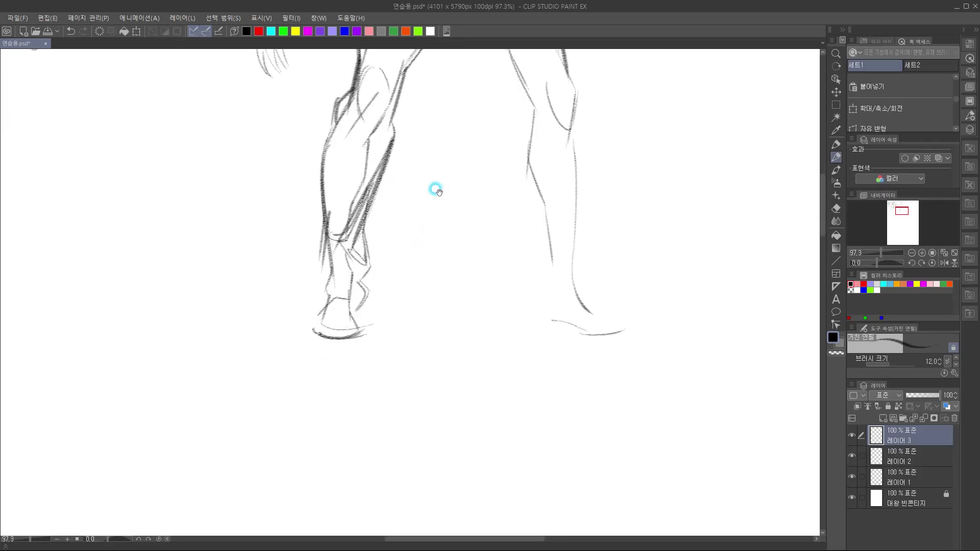
pyautogui.moveTo(323, 224)
pyautogui.mouseDown()
pyautogui.moveTo(317, 258)
pyautogui.moveTo(327, 264)
pyautogui.mouseUp()
pyautogui.moveTo(327, 273)
pyautogui.mouseDown()
pyautogui.moveTo(344, 286)
pyautogui.moveTo(369, 264)
pyautogui.moveTo(336, 280)
pyautogui.moveTo(363, 264)
pyautogui.mouseUp()
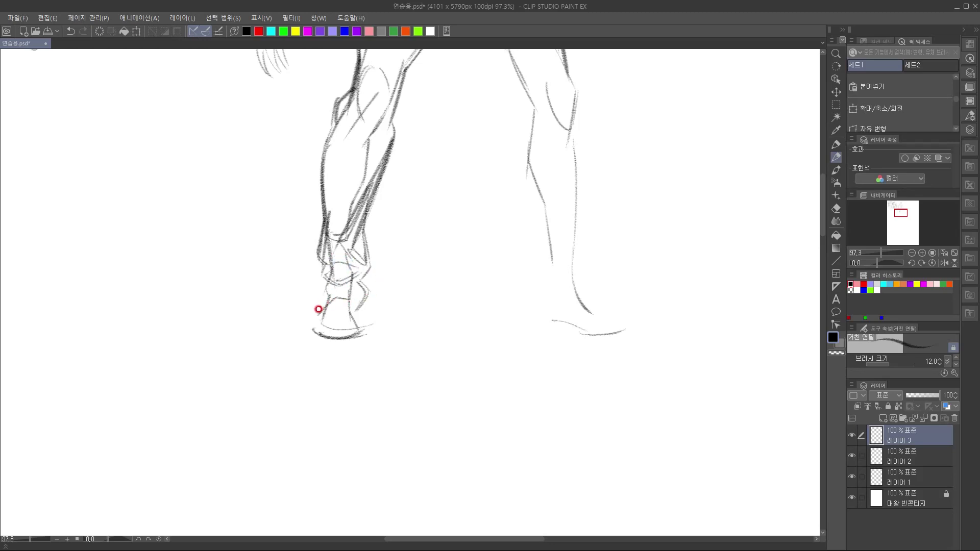
# Draw the bunched trouser cuff at the left-hand ankle and outline the shoe beneath it
pyautogui.moveTo(318, 303)
pyautogui.mouseDown()
pyautogui.moveTo(338, 290)
pyautogui.moveTo(330, 296)
pyautogui.moveTo(361, 301)
pyautogui.moveTo(362, 285)
pyautogui.moveTo(359, 306)
pyautogui.mouseUp()
pyautogui.moveTo(322, 261)
pyautogui.mouseDown()
pyautogui.moveTo(315, 311)
pyautogui.moveTo(319, 293)
pyautogui.moveTo(313, 304)
pyautogui.moveTo(339, 280)
pyautogui.mouseUp()
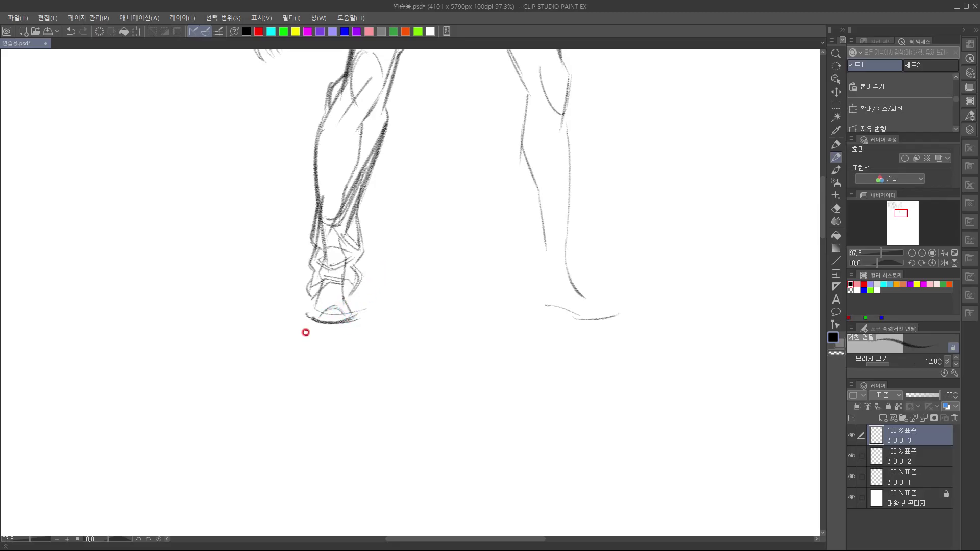
pyautogui.moveTo(319, 281)
pyautogui.mouseDown()
pyautogui.moveTo(312, 307)
pyautogui.moveTo(328, 322)
pyautogui.moveTo(349, 315)
pyautogui.mouseUp()
pyautogui.moveTo(344, 282)
pyautogui.mouseDown()
pyautogui.moveTo(352, 311)
pyautogui.moveTo(333, 330)
pyautogui.moveTo(315, 319)
pyautogui.moveTo(352, 314)
pyautogui.mouseUp()
# Draw the inner trouser contour of the right-hand thigh from the crotch to the knee, with a loose fold beside the knee
pyautogui.moveTo(385, 284)
pyautogui.mouseDown()
pyautogui.moveTo(261, 471)
pyautogui.moveTo(373, 305)
pyautogui.moveTo(366, 426)
pyautogui.mouseUp()
pyautogui.moveTo(387, 309); pyautogui.dragTo(363, 110)
pyautogui.moveTo(313, 190); pyautogui.dragTo(295, 223)
pyautogui.moveTo(266, 157); pyautogui.dragTo(286, 188)
pyautogui.moveTo(264, 157); pyautogui.dragTo(290, 192)
pyautogui.moveTo(263, 154); pyautogui.dragTo(294, 202)
pyautogui.moveTo(265, 157); pyautogui.dragTo(329, 234)
pyautogui.hotkey('ctrl', 'z')
pyautogui.moveTo(264, 154)
pyautogui.mouseDown()
pyautogui.moveTo(344, 262)
pyautogui.moveTo(333, 230)
pyautogui.moveTo(327, 224)
pyautogui.moveTo(345, 273)
pyautogui.mouseUp()
pyautogui.moveTo(322, 226); pyautogui.dragTo(338, 275)
# Draw the outer trouser contour of the right-hand leg around the knee and calf, with an angular fold down to the ankle
pyautogui.moveTo(373, 290)
pyautogui.mouseDown()
pyautogui.moveTo(367, 256)
pyautogui.moveTo(344, 235)
pyautogui.mouseUp()
pyautogui.moveTo(351, 169); pyautogui.dragTo(364, 212)
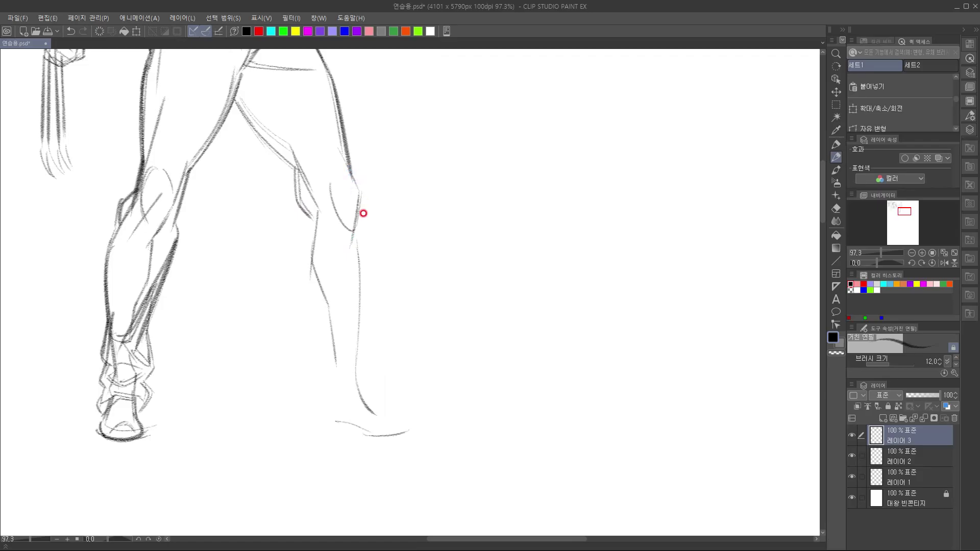
pyautogui.moveTo(351, 171)
pyautogui.mouseDown()
pyautogui.moveTo(369, 235)
pyautogui.moveTo(345, 317)
pyautogui.mouseUp()
pyautogui.moveTo(368, 246); pyautogui.dragTo(348, 300)
pyautogui.moveTo(358, 274)
pyautogui.mouseDown()
pyautogui.moveTo(344, 310)
pyautogui.moveTo(351, 335)
pyautogui.mouseUp()
pyautogui.hotkey('ctrl', 'z')
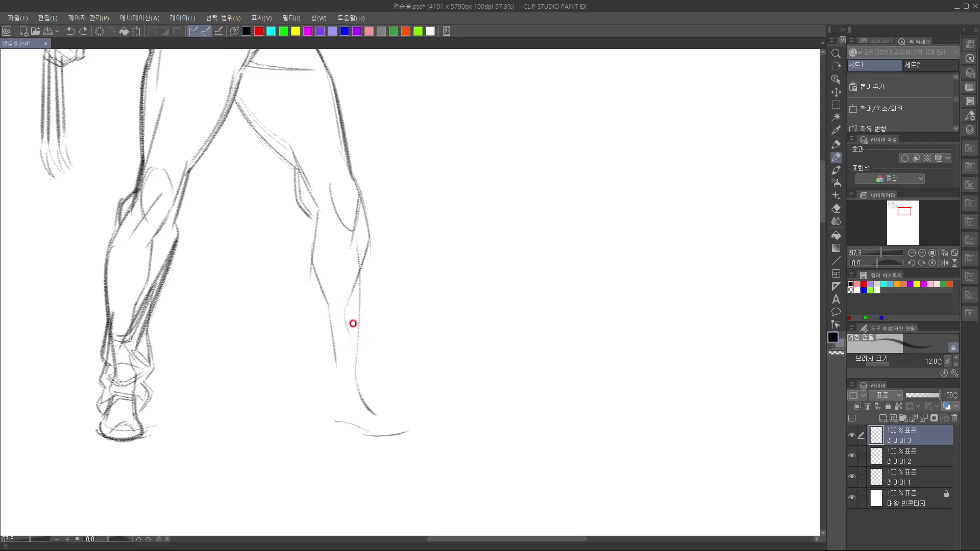
pyautogui.moveTo(349, 301); pyautogui.dragTo(356, 324)
pyautogui.moveTo(364, 262)
pyautogui.mouseDown()
pyautogui.moveTo(364, 317)
pyautogui.moveTo(366, 267)
pyautogui.moveTo(377, 310)
pyautogui.moveTo(372, 350)
pyautogui.mouseUp()
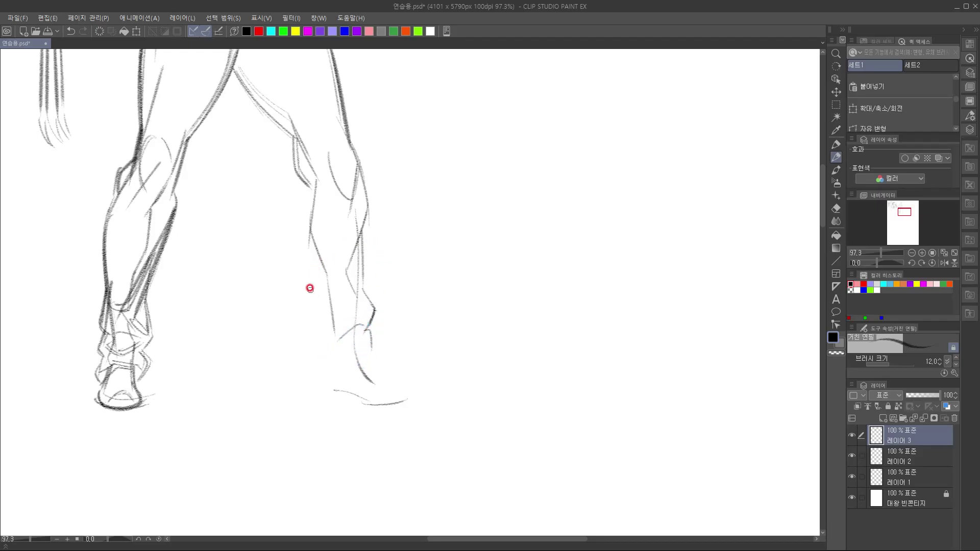
# Strengthen the inner contour of the right-hand lower leg and draw the bunched cuff folds at its ankle
pyautogui.moveTo(313, 185); pyautogui.dragTo(315, 284)
pyautogui.moveTo(308, 232)
pyautogui.mouseDown()
pyautogui.moveTo(320, 339)
pyautogui.moveTo(354, 446)
pyautogui.mouseUp()
pyautogui.moveTo(392, 395); pyautogui.dragTo(410, 266)
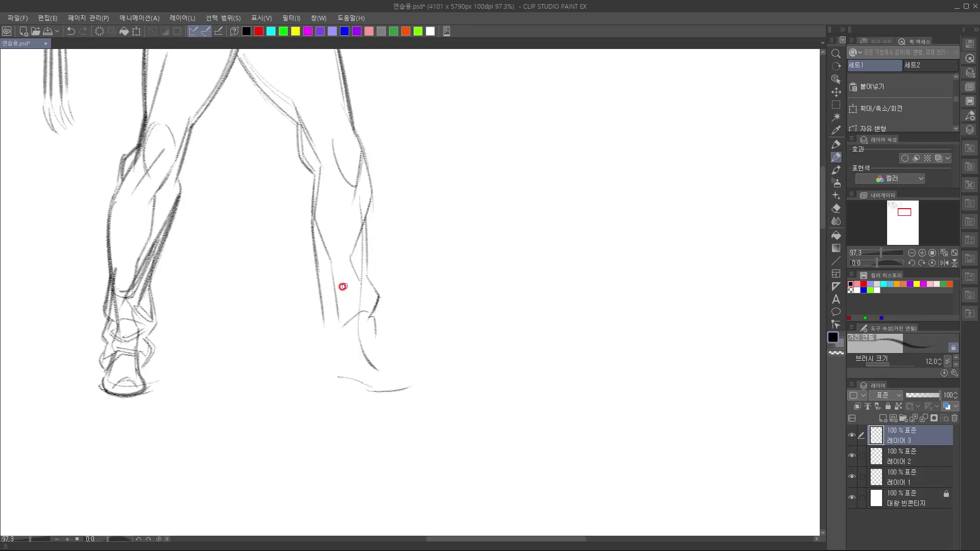
pyautogui.moveTo(315, 195)
pyautogui.mouseDown()
pyautogui.moveTo(317, 284)
pyautogui.moveTo(332, 309)
pyautogui.mouseUp()
pyautogui.moveTo(371, 319)
pyautogui.mouseDown()
pyautogui.moveTo(381, 274)
pyautogui.moveTo(336, 321)
pyautogui.moveTo(372, 303)
pyautogui.mouseUp()
pyautogui.moveTo(379, 319)
pyautogui.mouseDown()
pyautogui.moveTo(352, 341)
pyautogui.moveTo(356, 310)
pyautogui.moveTo(376, 322)
pyautogui.mouseUp()
pyautogui.moveTo(350, 287); pyautogui.dragTo(375, 312)
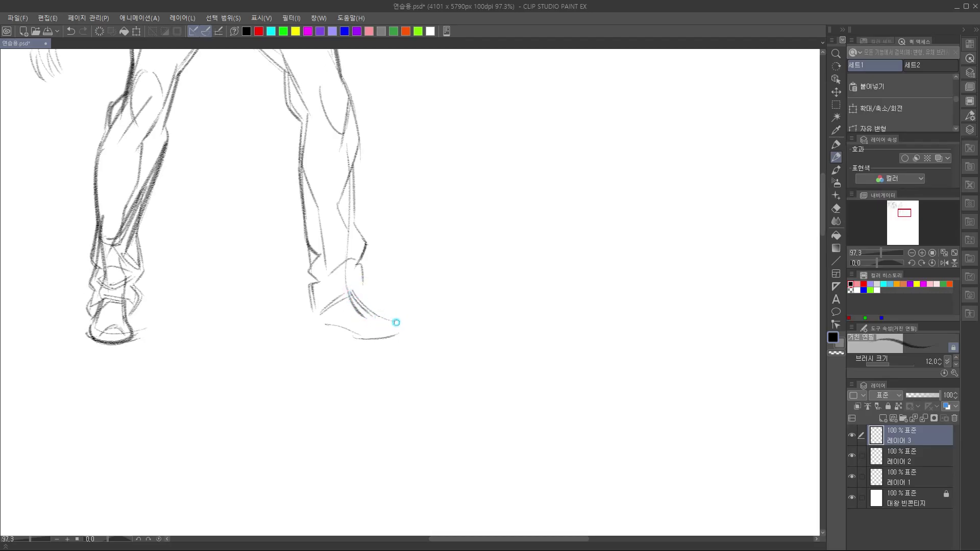
# Outline the shoe on the right-hand foot with its rounded toe, heel and sole
pyautogui.moveTo(380, 363)
pyautogui.mouseDown()
pyautogui.moveTo(389, 468)
pyautogui.moveTo(440, 266)
pyautogui.mouseUp()
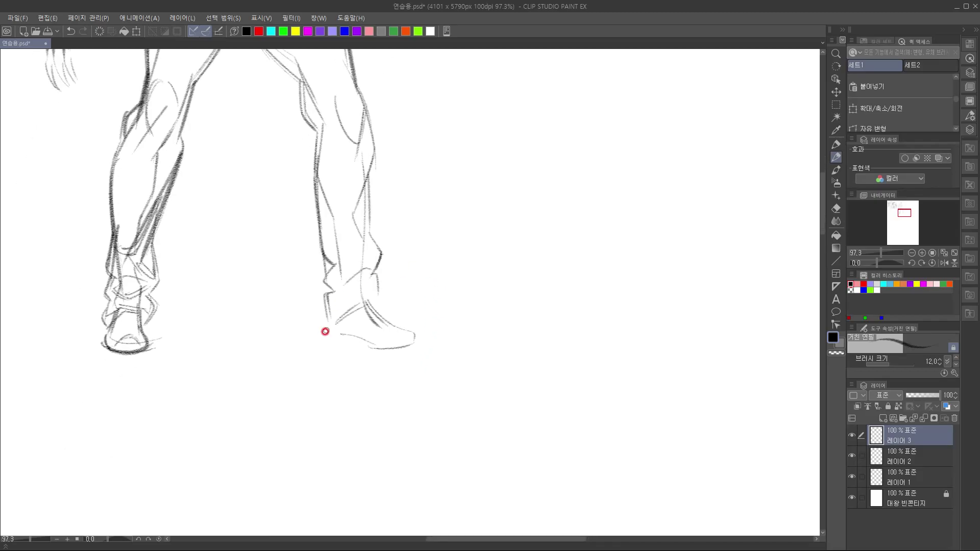
pyautogui.moveTo(330, 309)
pyautogui.mouseDown()
pyautogui.moveTo(333, 328)
pyautogui.moveTo(372, 343)
pyautogui.moveTo(414, 335)
pyautogui.mouseUp()
pyautogui.moveTo(332, 327); pyautogui.dragTo(361, 336)
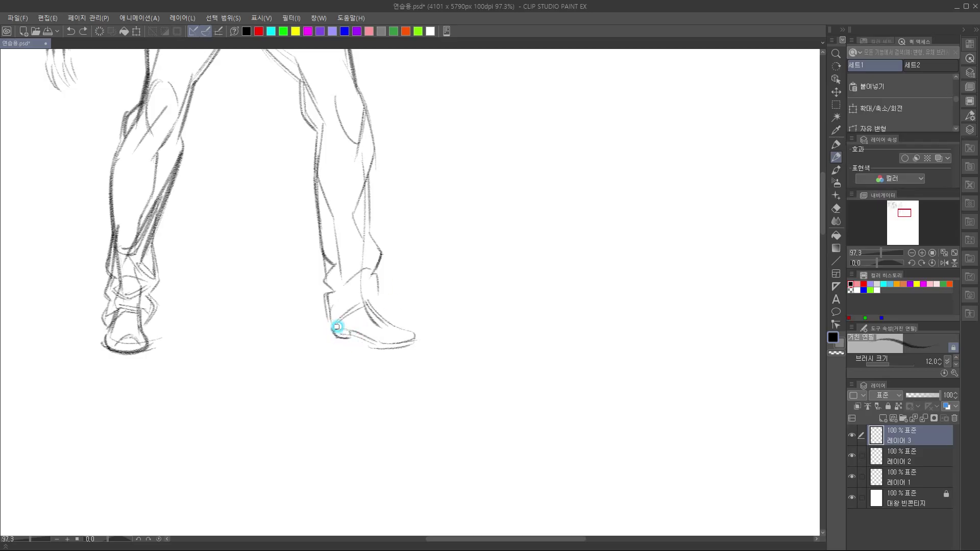
pyautogui.moveTo(350, 333)
pyautogui.mouseDown()
pyautogui.moveTo(385, 341)
pyautogui.moveTo(421, 334)
pyautogui.moveTo(386, 344)
pyautogui.moveTo(410, 329)
pyautogui.moveTo(405, 348)
pyautogui.mouseUp()
pyautogui.moveTo(371, 308)
pyautogui.mouseDown()
pyautogui.moveTo(401, 325)
pyautogui.moveTo(335, 332)
pyautogui.mouseUp()
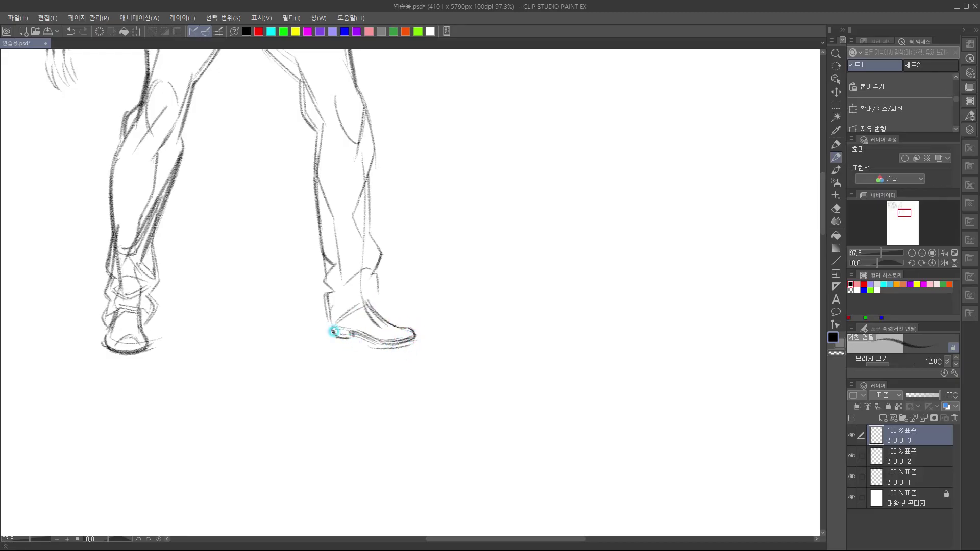
# Darken the instep of the right-hand shoe and draw the trouser hem resting over it
pyautogui.moveTo(363, 298)
pyautogui.mouseDown()
pyautogui.moveTo(376, 297)
pyautogui.moveTo(379, 311)
pyautogui.mouseUp()
pyautogui.moveTo(400, 272); pyautogui.dragTo(370, 385)
pyautogui.moveTo(402, 337); pyautogui.dragTo(408, 229)
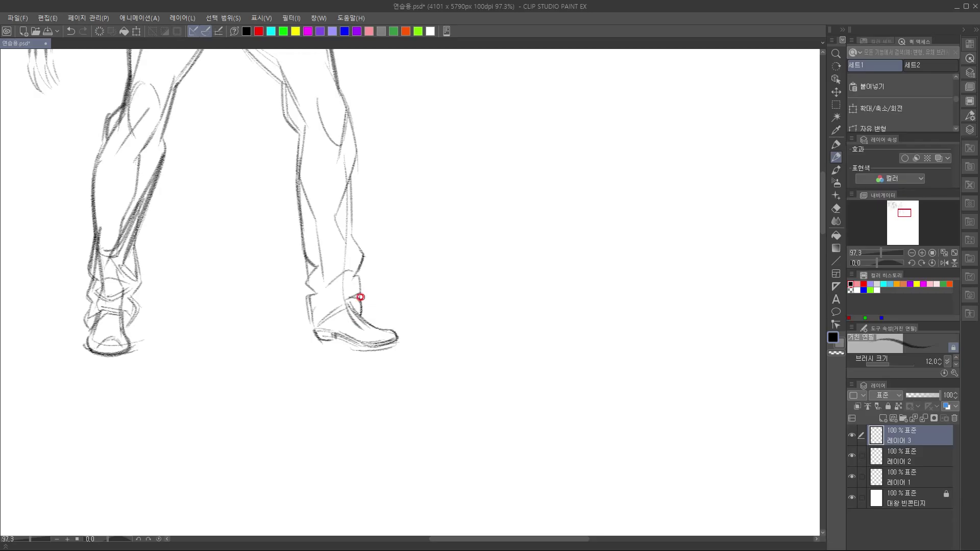
pyautogui.moveTo(359, 308)
pyautogui.mouseDown()
pyautogui.moveTo(318, 311)
pyautogui.moveTo(353, 296)
pyautogui.moveTo(318, 328)
pyautogui.mouseUp()
pyautogui.moveTo(328, 254)
pyautogui.mouseDown()
pyautogui.moveTo(315, 383)
pyautogui.moveTo(323, 454)
pyautogui.mouseUp()
pyautogui.moveTo(278, 289); pyautogui.dragTo(287, 327)
pyautogui.scroll(6, 311, 357)
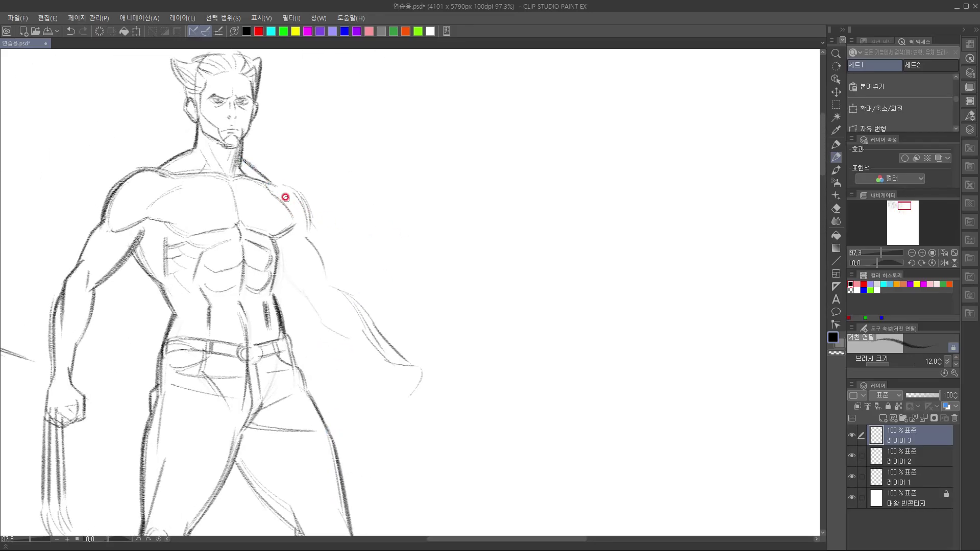
# Darken the outer and inner contours of the figure's left shoulder and upper arm down to the elbow
pyautogui.moveTo(328, 242); pyautogui.dragTo(293, 231)
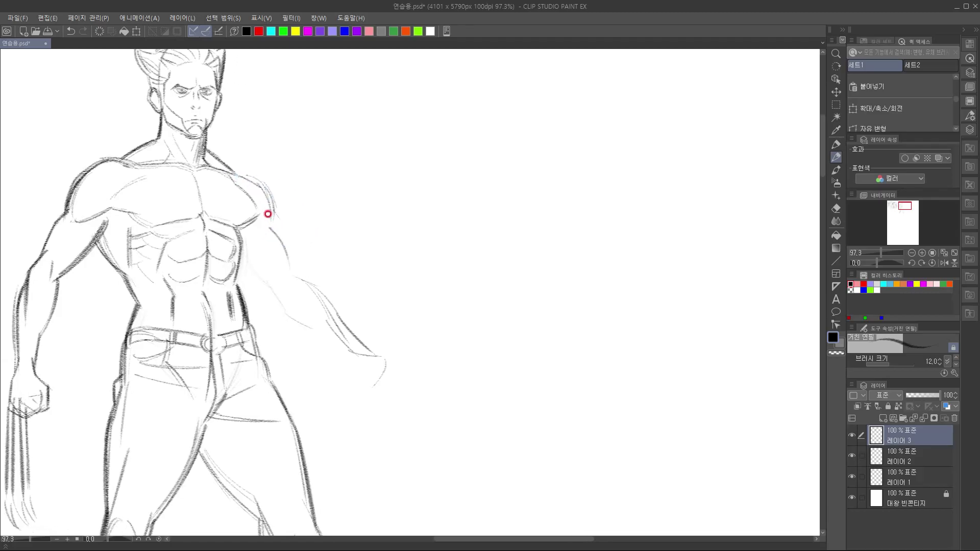
pyautogui.moveTo(250, 178); pyautogui.dragTo(268, 237)
pyautogui.moveTo(263, 184)
pyautogui.mouseDown()
pyautogui.moveTo(267, 241)
pyautogui.moveTo(293, 278)
pyautogui.mouseUp()
pyautogui.moveTo(271, 232); pyautogui.dragTo(302, 288)
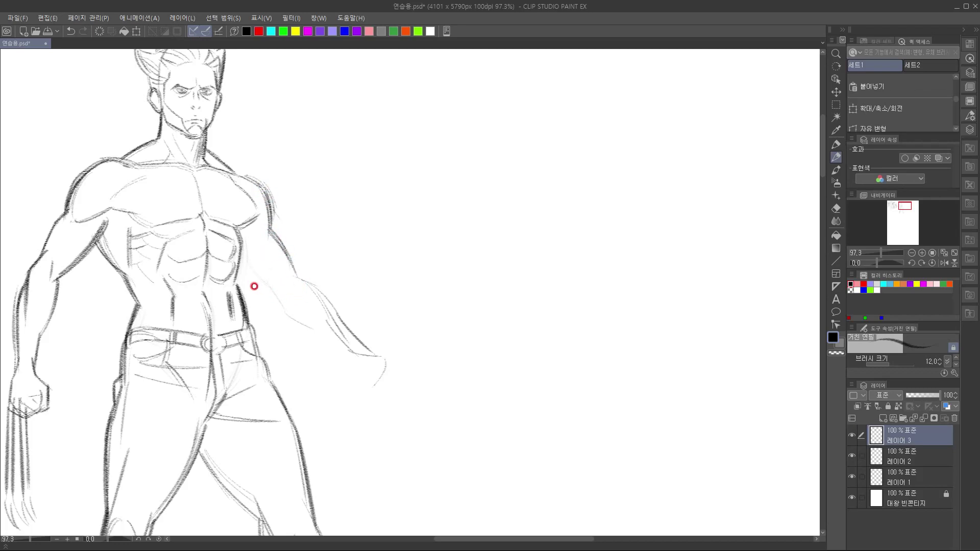
pyautogui.moveTo(251, 235); pyautogui.dragTo(266, 272)
pyautogui.scroll(-1, 301, 229)
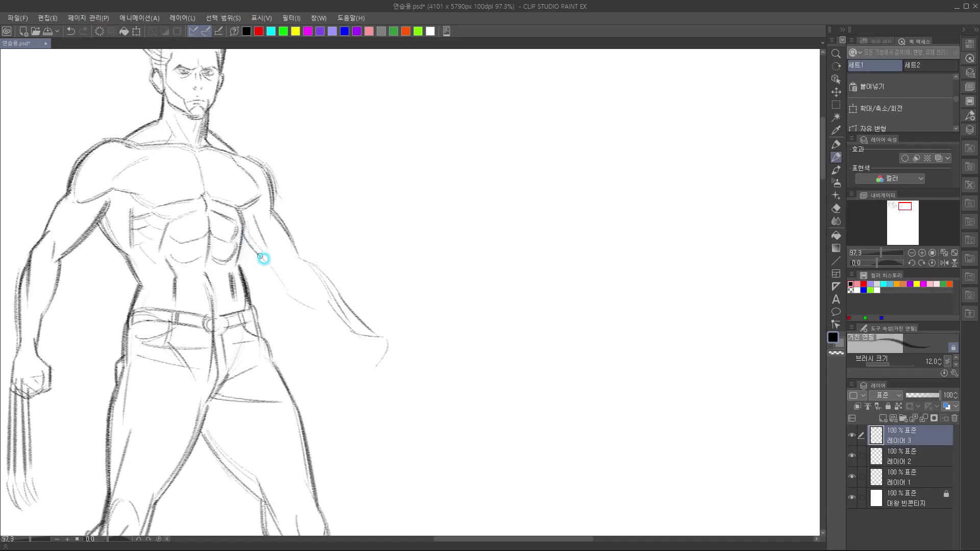
pyautogui.moveTo(327, 285); pyautogui.dragTo(306, 270)
pyautogui.moveTo(243, 205); pyautogui.dragTo(272, 264)
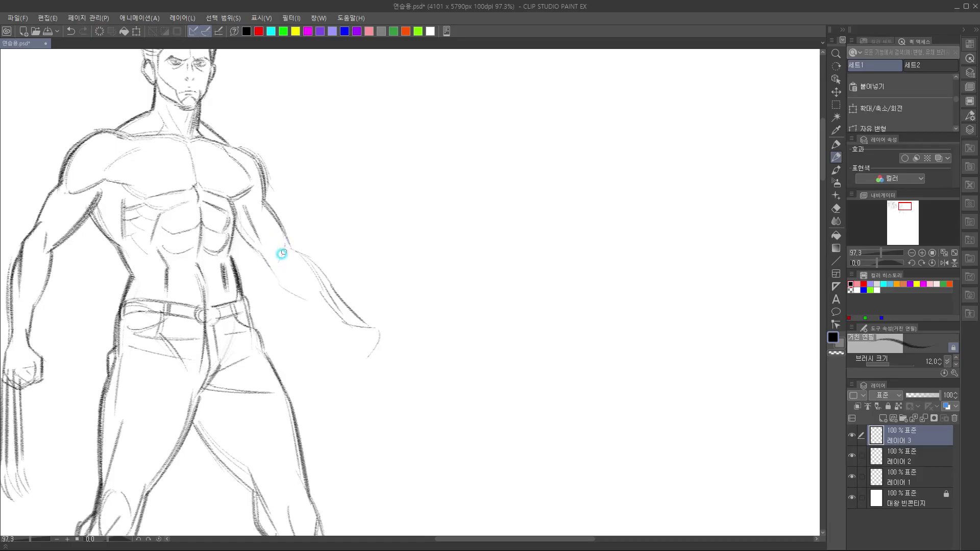
# Sketch the left forearm's contours from elbow to wrist and rough in the curve of the hand
pyautogui.moveTo(270, 253)
pyautogui.mouseDown()
pyautogui.moveTo(264, 207)
pyautogui.moveTo(332, 305)
pyautogui.mouseUp()
pyautogui.moveTo(289, 207); pyautogui.dragTo(346, 293)
pyautogui.moveTo(372, 328); pyautogui.dragTo(354, 314)
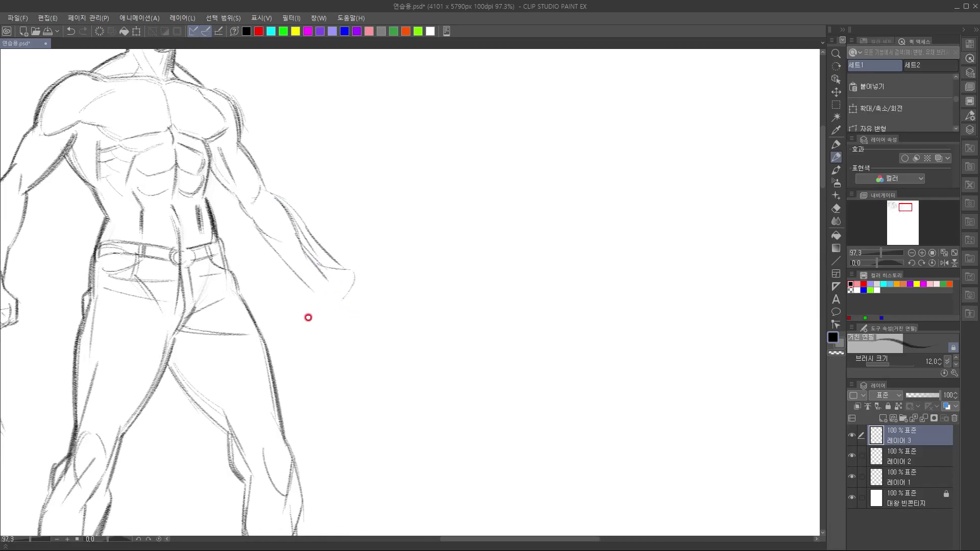
pyautogui.moveTo(307, 249)
pyautogui.mouseDown()
pyautogui.moveTo(352, 291)
pyautogui.moveTo(344, 329)
pyautogui.mouseUp()
pyautogui.moveTo(339, 333)
pyautogui.mouseDown()
pyautogui.moveTo(414, 321)
pyautogui.moveTo(314, 457)
pyautogui.mouseUp()
pyautogui.moveTo(338, 301); pyautogui.dragTo(308, 223)
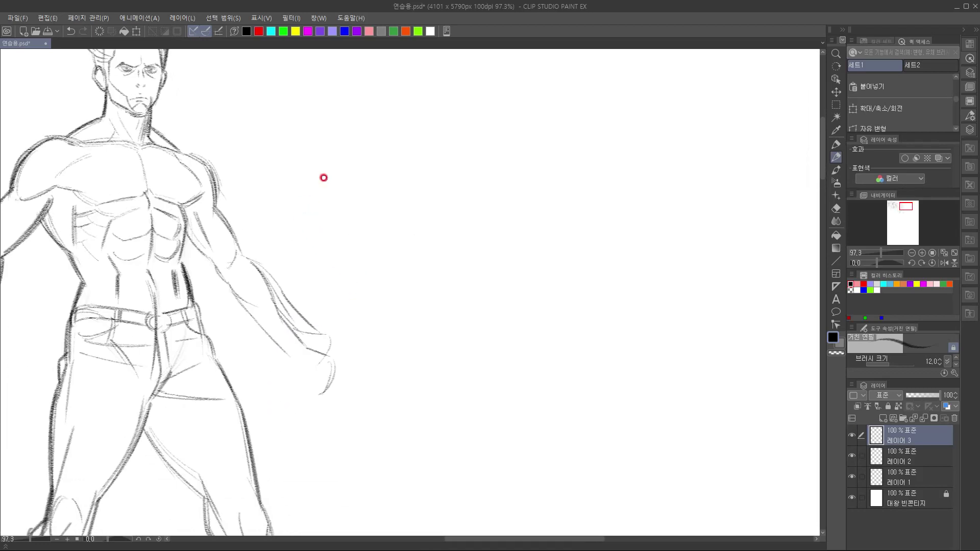
# Rework the left forearm's outer guide lines and darken its underside contour toward the wrist
pyautogui.moveTo(327, 324); pyautogui.dragTo(272, 273)
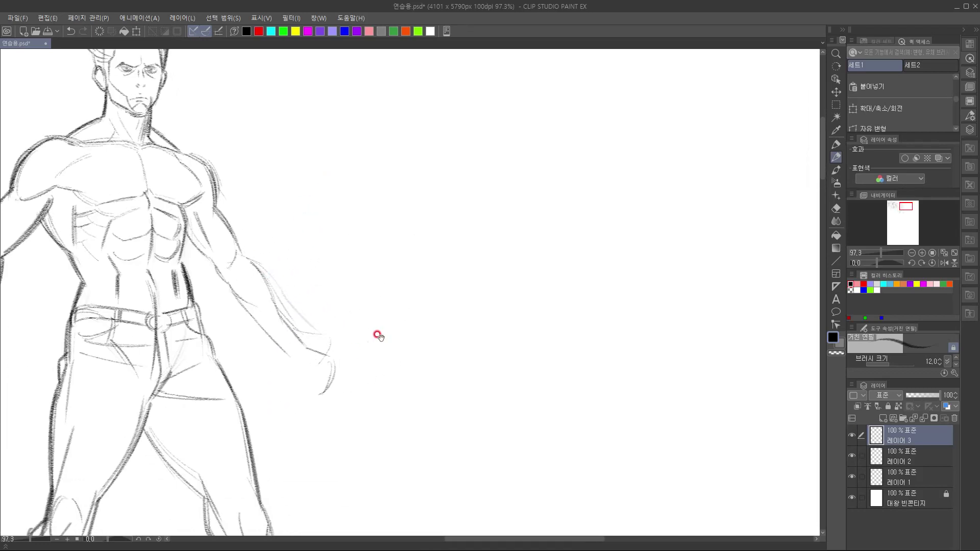
pyautogui.moveTo(378, 335)
pyautogui.mouseDown()
pyautogui.moveTo(610, 173)
pyautogui.moveTo(396, 327)
pyautogui.moveTo(408, 280)
pyautogui.mouseUp()
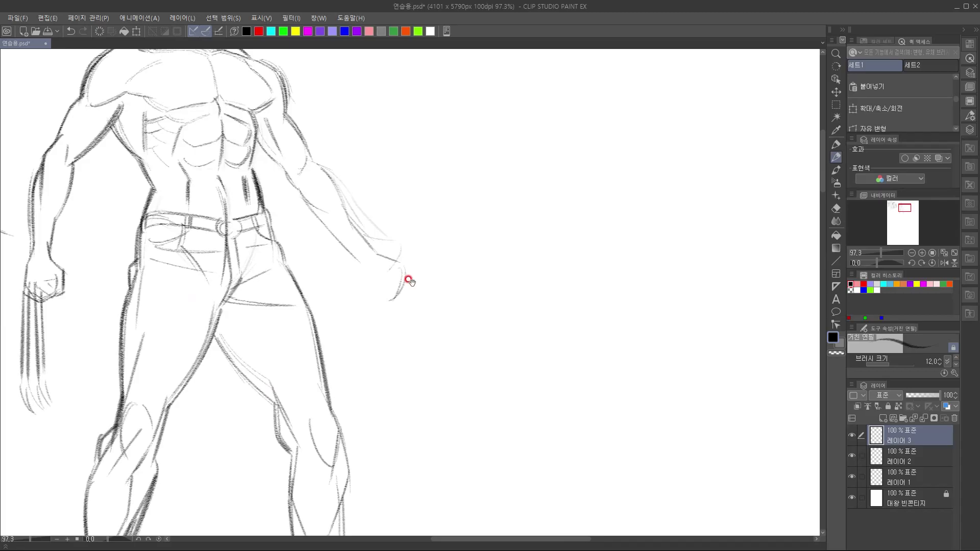
pyautogui.scroll(3, 383, 271)
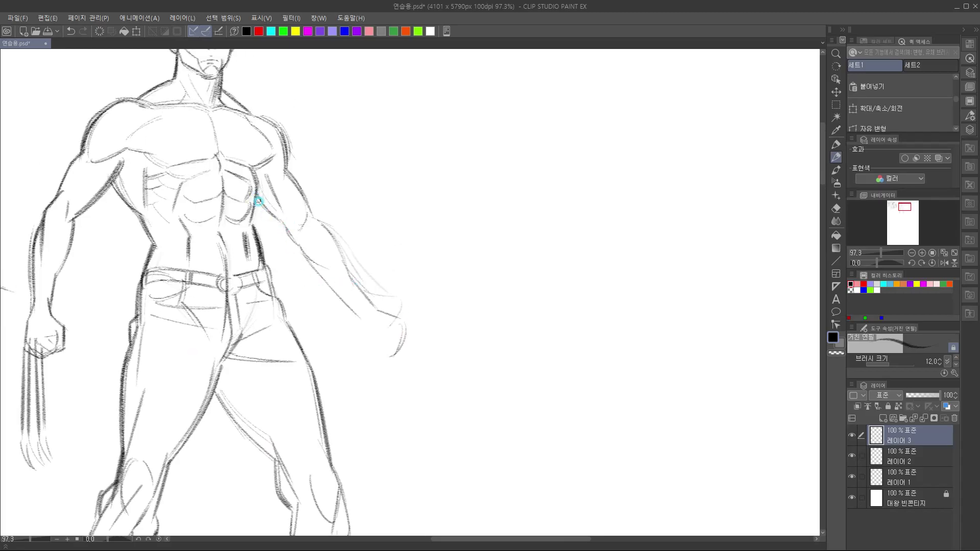
pyautogui.moveTo(305, 261)
pyautogui.mouseDown()
pyautogui.moveTo(353, 316)
pyautogui.moveTo(364, 306)
pyautogui.mouseUp()
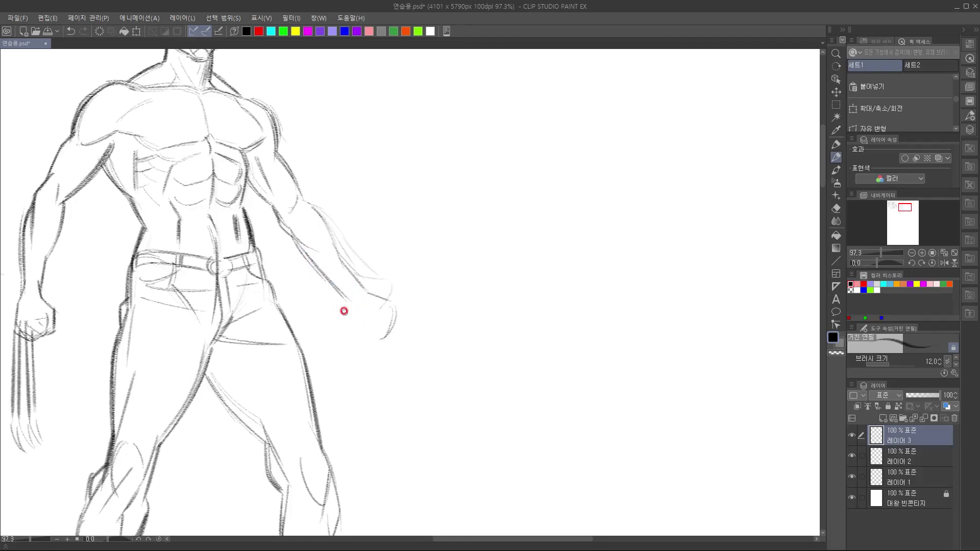
pyautogui.moveTo(302, 247); pyautogui.dragTo(340, 286)
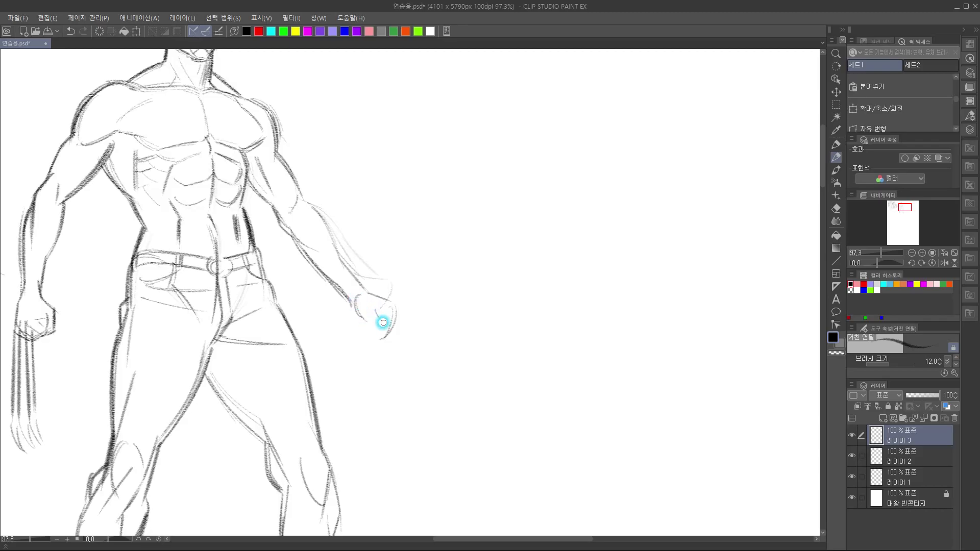
# Draw the left hand as a clenched fist, with the thumb, curled fingers and outer knuckle contour
pyautogui.moveTo(378, 339); pyautogui.dragTo(371, 301)
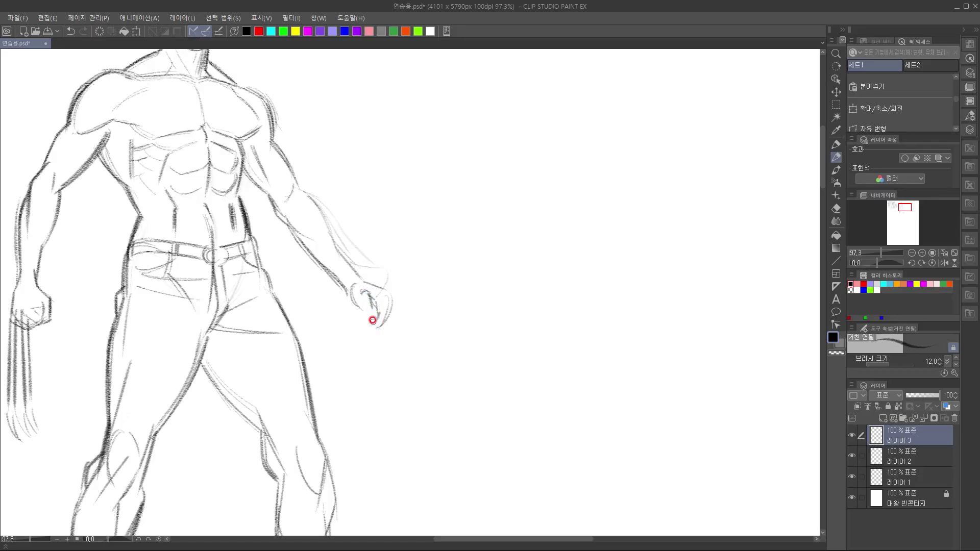
pyautogui.moveTo(371, 309); pyautogui.dragTo(369, 320)
pyautogui.moveTo(361, 292)
pyautogui.mouseDown()
pyautogui.moveTo(373, 313)
pyautogui.moveTo(365, 316)
pyautogui.moveTo(357, 285)
pyautogui.moveTo(344, 308)
pyautogui.moveTo(353, 313)
pyautogui.moveTo(366, 294)
pyautogui.moveTo(342, 253)
pyautogui.moveTo(372, 286)
pyautogui.mouseUp()
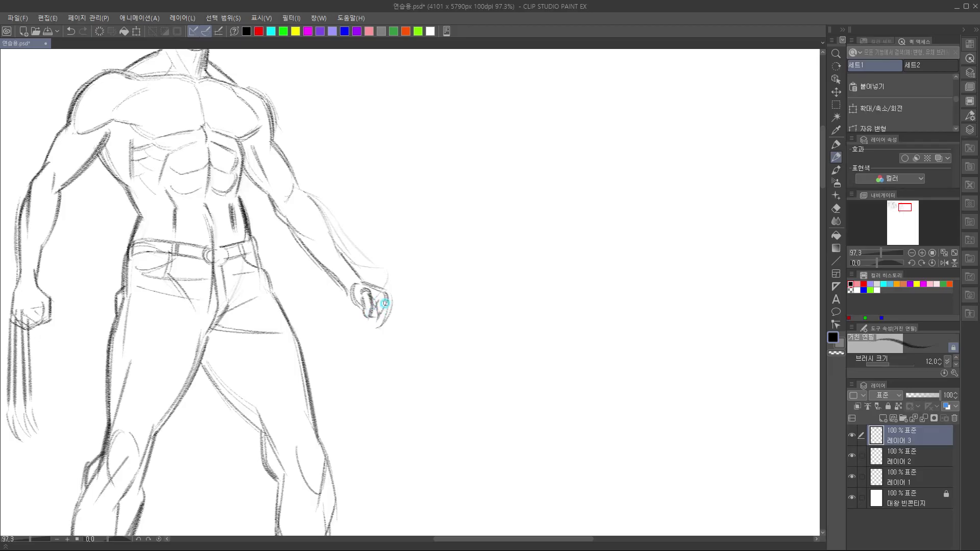
pyautogui.moveTo(360, 278); pyautogui.dragTo(389, 292)
pyautogui.moveTo(392, 304)
pyautogui.mouseDown()
pyautogui.moveTo(379, 323)
pyautogui.moveTo(368, 320)
pyautogui.moveTo(377, 325)
pyautogui.moveTo(372, 319)
pyautogui.moveTo(393, 304)
pyautogui.moveTo(361, 310)
pyautogui.mouseUp()
pyautogui.moveTo(335, 246); pyautogui.dragTo(369, 284)
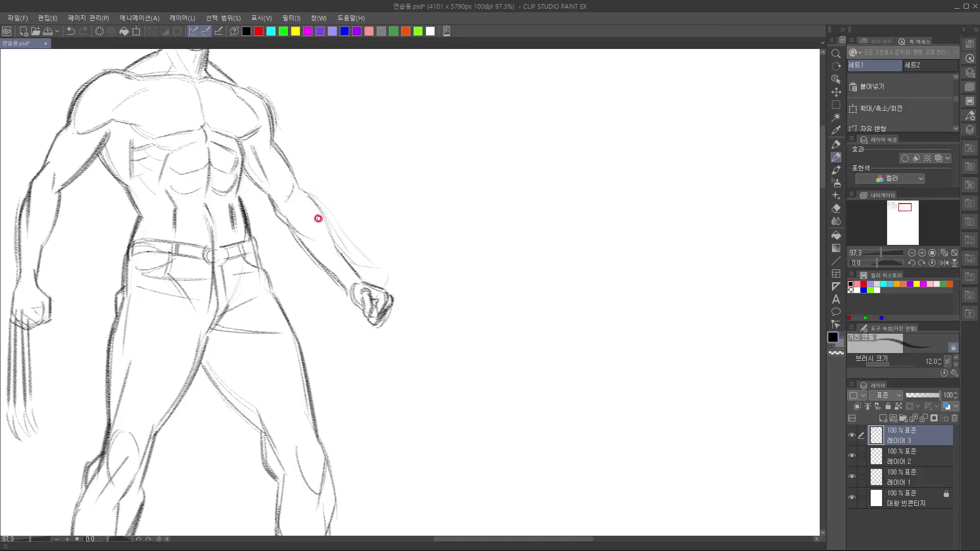
# Define the left elbow and strengthen both forearm contours down to the fist
pyautogui.moveTo(268, 136)
pyautogui.mouseDown()
pyautogui.moveTo(310, 207)
pyautogui.moveTo(280, 197)
pyautogui.moveTo(295, 194)
pyautogui.moveTo(276, 201)
pyautogui.moveTo(291, 201)
pyautogui.moveTo(281, 204)
pyautogui.moveTo(293, 188)
pyautogui.moveTo(288, 207)
pyautogui.moveTo(278, 203)
pyautogui.moveTo(292, 206)
pyautogui.moveTo(297, 189)
pyautogui.moveTo(298, 205)
pyautogui.moveTo(301, 189)
pyautogui.moveTo(325, 219)
pyautogui.moveTo(312, 197)
pyautogui.moveTo(339, 249)
pyautogui.mouseUp()
pyautogui.moveTo(324, 212)
pyautogui.mouseDown()
pyautogui.moveTo(343, 265)
pyautogui.moveTo(336, 249)
pyautogui.moveTo(368, 285)
pyautogui.mouseUp()
pyautogui.moveTo(312, 199); pyautogui.dragTo(347, 255)
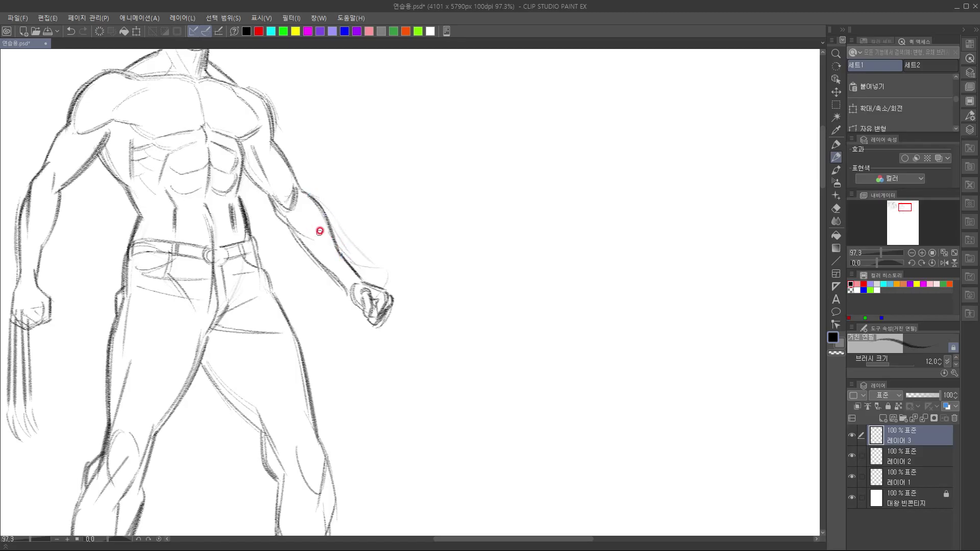
pyautogui.moveTo(321, 210); pyautogui.dragTo(363, 283)
pyautogui.moveTo(274, 211); pyautogui.dragTo(370, 314)
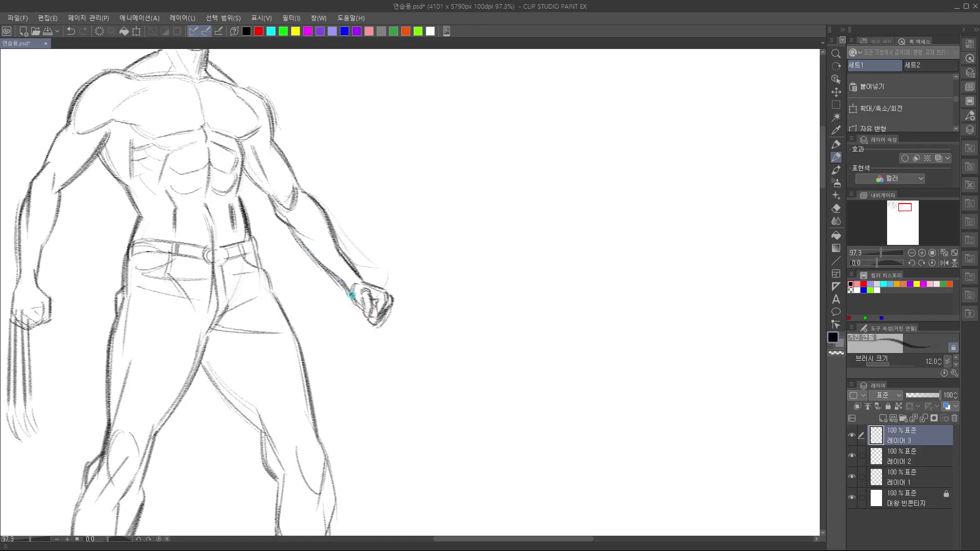
pyautogui.moveTo(366, 283); pyautogui.dragTo(390, 296)
# Darken the left shoulder's outer contour and the upper edge of the left chest muscle
pyautogui.moveTo(333, 231)
pyautogui.mouseDown()
pyautogui.moveTo(309, 195)
pyautogui.moveTo(314, 337)
pyautogui.mouseUp()
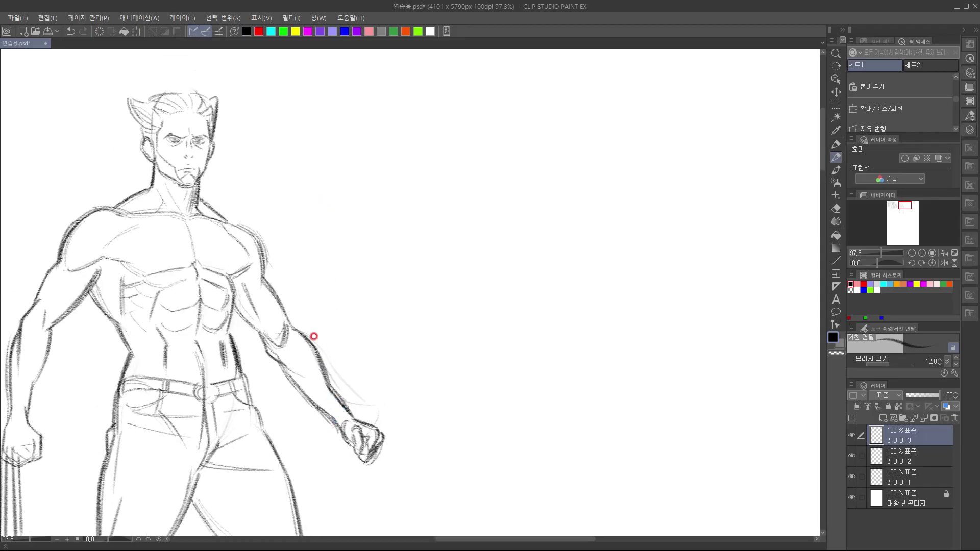
pyautogui.moveTo(253, 233); pyautogui.dragTo(260, 286)
pyautogui.moveTo(293, 252); pyautogui.dragTo(291, 253)
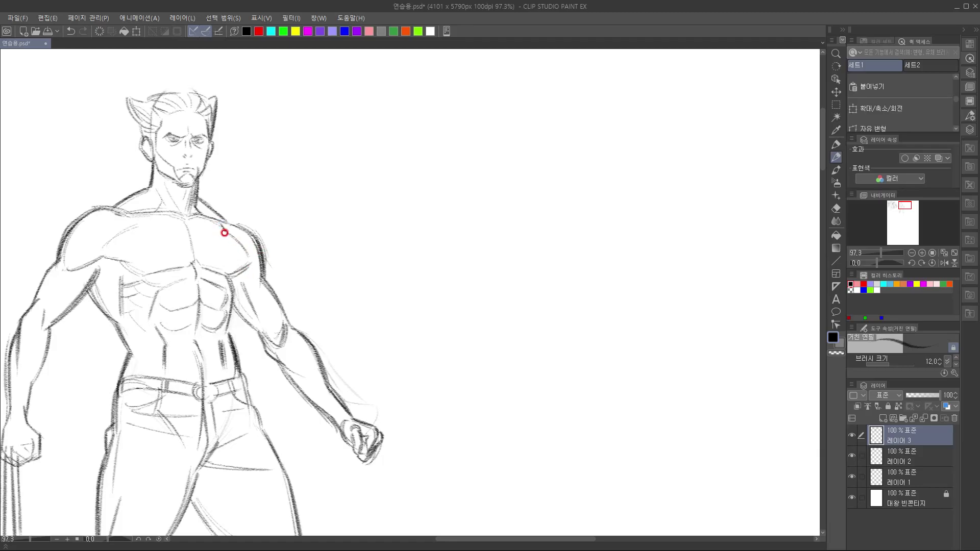
pyautogui.moveTo(225, 231)
pyautogui.mouseDown()
pyautogui.moveTo(249, 272)
pyautogui.moveTo(231, 238)
pyautogui.moveTo(271, 248)
pyautogui.moveTo(324, 157)
pyautogui.mouseUp()
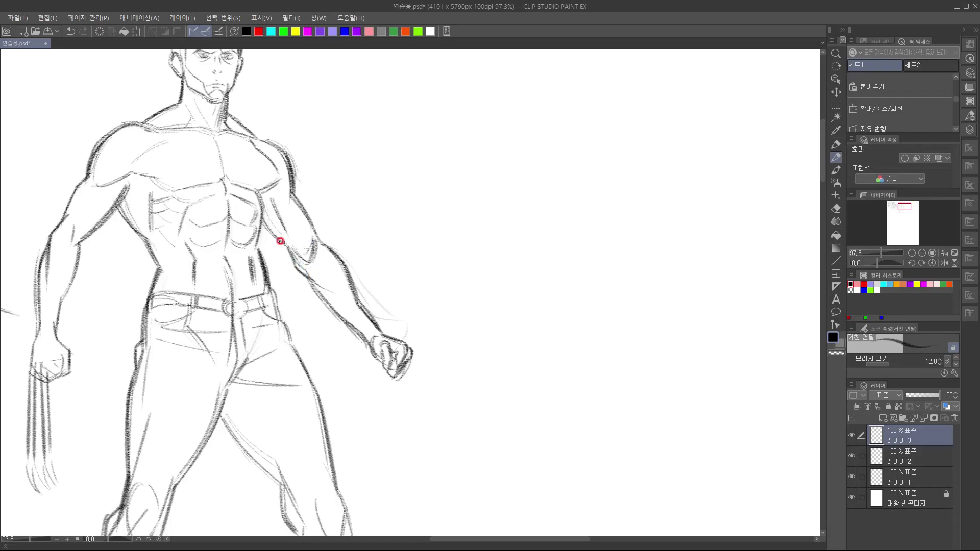
# Draw long, slightly curved claws with pointed tips extending diagonally down from the left fist's knuckles
pyautogui.moveTo(378, 269); pyautogui.dragTo(328, 203)
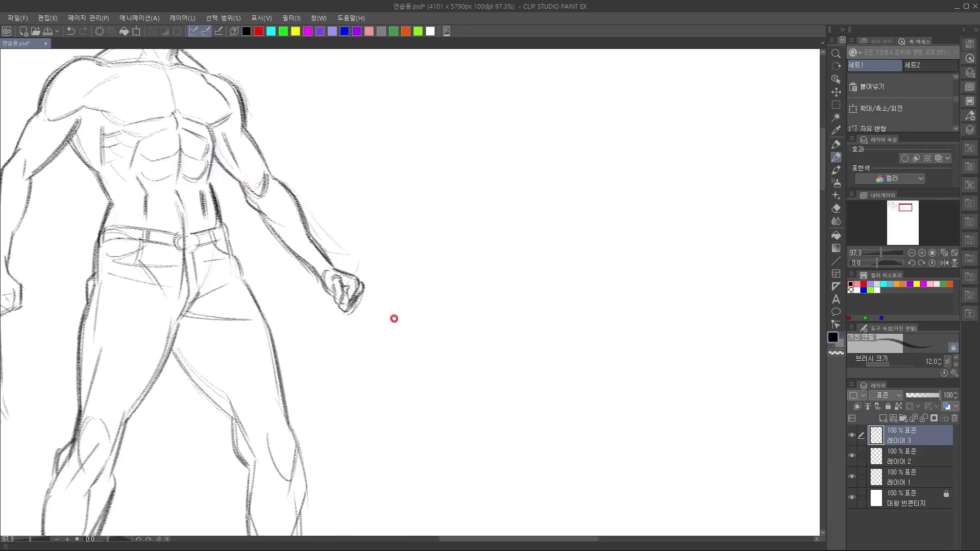
pyautogui.moveTo(360, 287); pyautogui.dragTo(399, 354)
pyautogui.moveTo(353, 289); pyautogui.dragTo(403, 370)
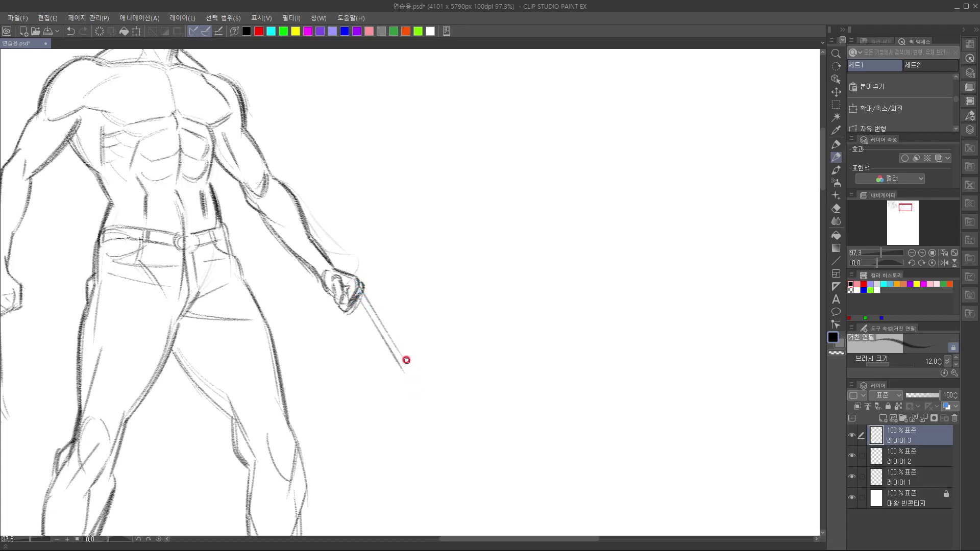
pyautogui.moveTo(404, 368); pyautogui.dragTo(409, 392)
pyautogui.moveTo(354, 300); pyautogui.dragTo(406, 393)
pyautogui.moveTo(356, 303); pyautogui.dragTo(398, 404)
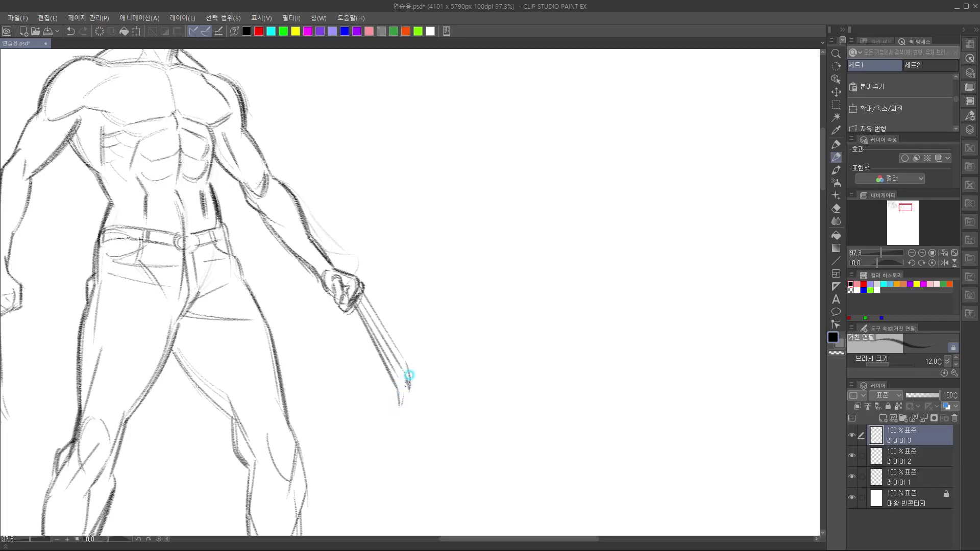
# Refine the face by strengthening the eyes and the lines around the mouth and chin
pyautogui.moveTo(325, 267)
pyautogui.mouseDown()
pyautogui.moveTo(342, 287)
pyautogui.moveTo(503, 346)
pyautogui.mouseUp()
pyautogui.moveTo(440, 303); pyautogui.dragTo(475, 194)
pyautogui.moveTo(407, 284); pyautogui.dragTo(433, 257)
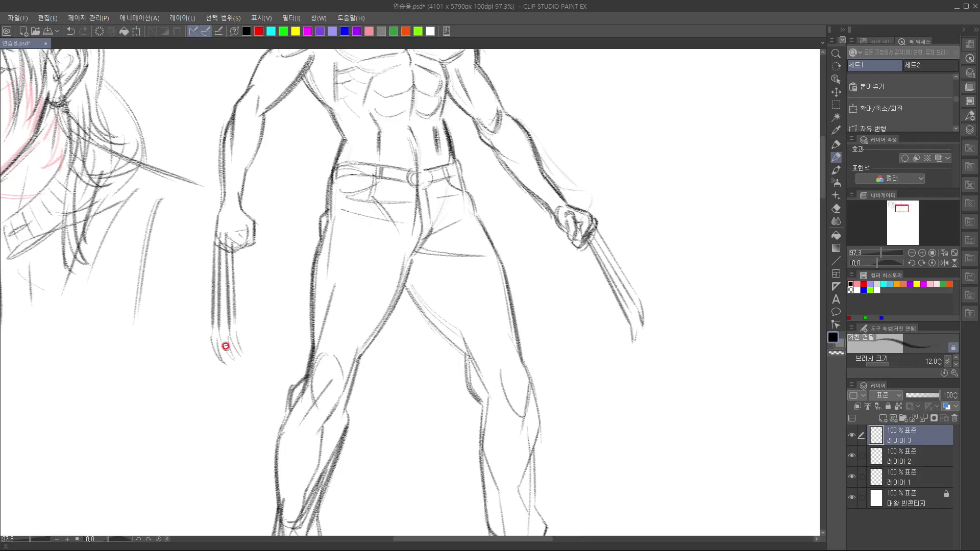
pyautogui.moveTo(336, 312); pyautogui.dragTo(343, 368)
pyautogui.moveTo(396, 201); pyautogui.dragTo(338, 355)
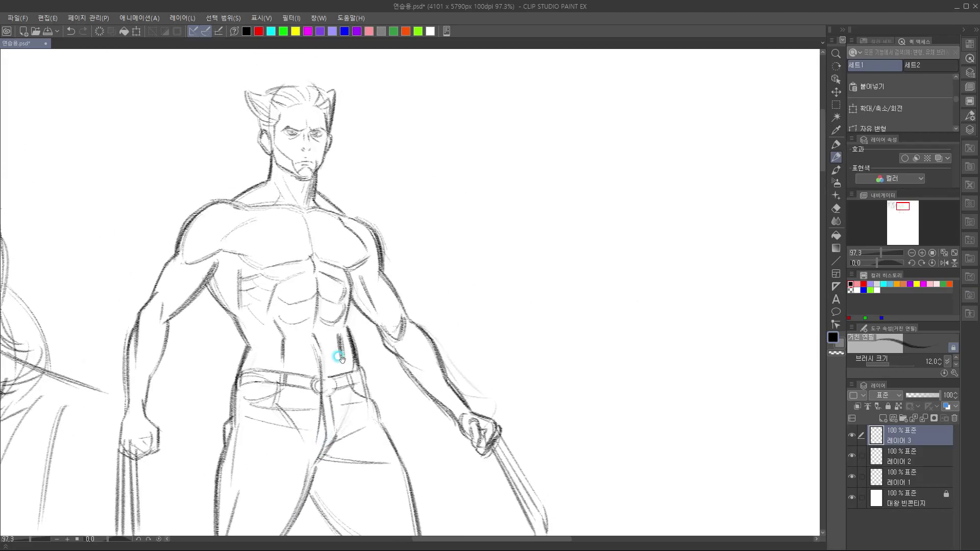
pyautogui.moveTo(392, 270); pyautogui.dragTo(402, 302)
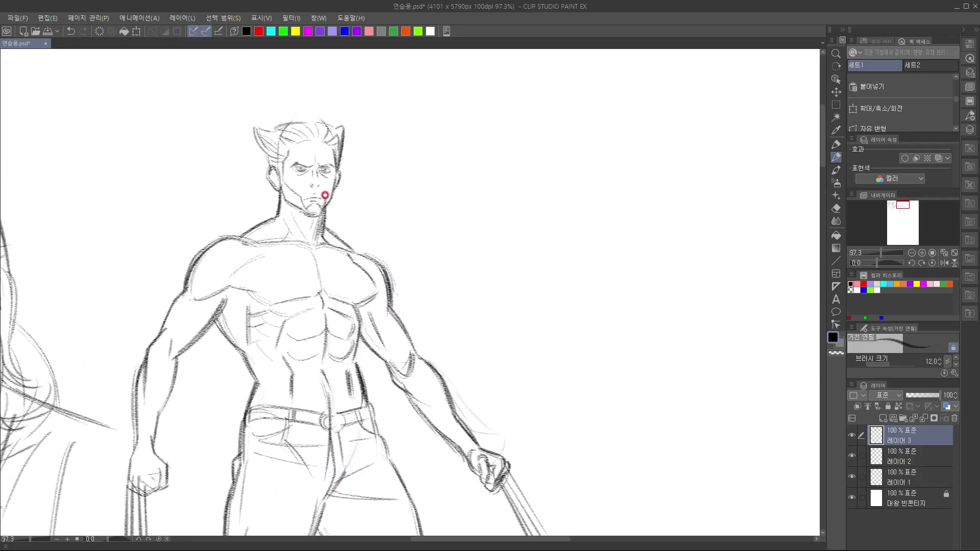
pyautogui.moveTo(296, 167); pyautogui.dragTo(301, 169)
pyautogui.moveTo(296, 168)
pyautogui.mouseDown()
pyautogui.moveTo(355, 137)
pyautogui.moveTo(300, 168)
pyautogui.moveTo(309, 183)
pyautogui.moveTo(325, 172)
pyautogui.mouseUp()
pyautogui.moveTo(321, 198); pyautogui.dragTo(326, 207)
pyautogui.moveTo(373, 208); pyautogui.dragTo(383, 188)
pyautogui.moveTo(289, 176)
pyautogui.mouseDown()
pyautogui.moveTo(285, 197)
pyautogui.moveTo(267, 206)
pyautogui.moveTo(310, 199)
pyautogui.moveTo(293, 223)
pyautogui.moveTo(311, 241)
pyautogui.moveTo(322, 223)
pyautogui.mouseUp()
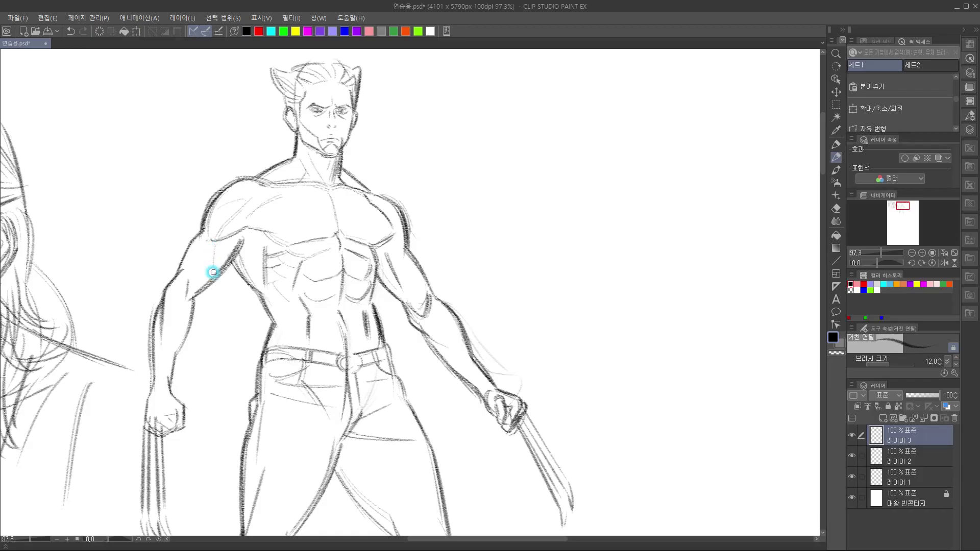
# Add muscle division lines to the figure's right upper arm between the shoulder and elbow
pyautogui.moveTo(212, 243); pyautogui.dragTo(211, 272)
pyautogui.moveTo(206, 267); pyautogui.dragTo(180, 288)
pyautogui.moveTo(181, 280); pyautogui.dragTo(209, 273)
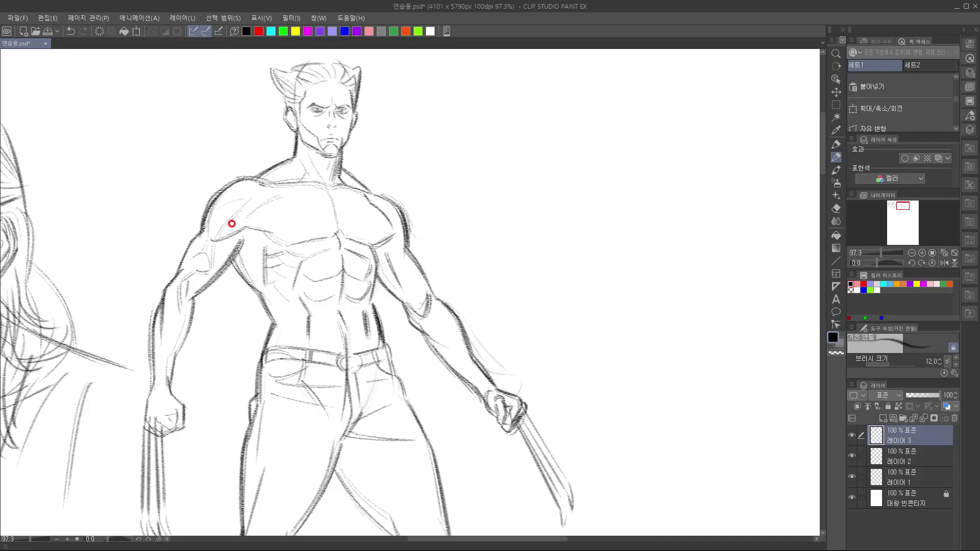
# Thicken the torso's side contours below the right armpit and beneath the left chest muscle
pyautogui.moveTo(231, 259); pyautogui.dragTo(290, 337)
pyautogui.moveTo(265, 247); pyautogui.dragTo(271, 295)
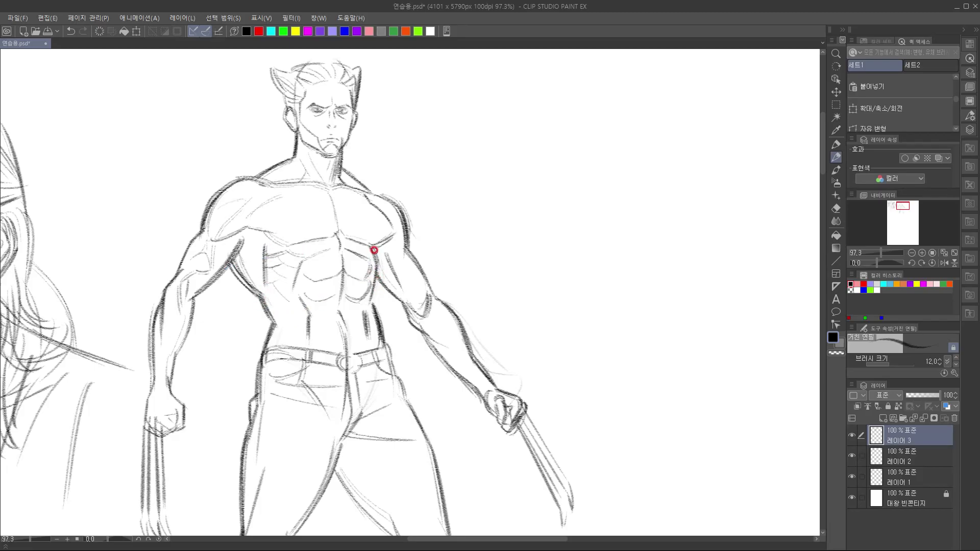
pyautogui.moveTo(375, 245); pyautogui.dragTo(378, 261)
pyautogui.moveTo(376, 249); pyautogui.dragTo(374, 275)
pyautogui.moveTo(377, 248); pyautogui.dragTo(376, 267)
# Add a short fold line at the figure's right waist and reinforce the waist contour above the belt
pyautogui.moveTo(407, 351); pyautogui.dragTo(432, 193)
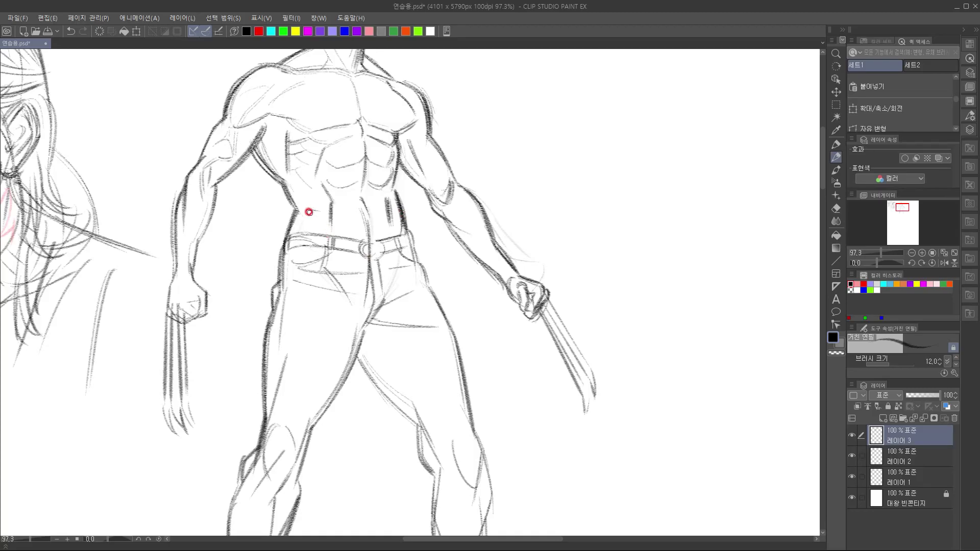
pyautogui.moveTo(349, 200); pyautogui.dragTo(322, 262)
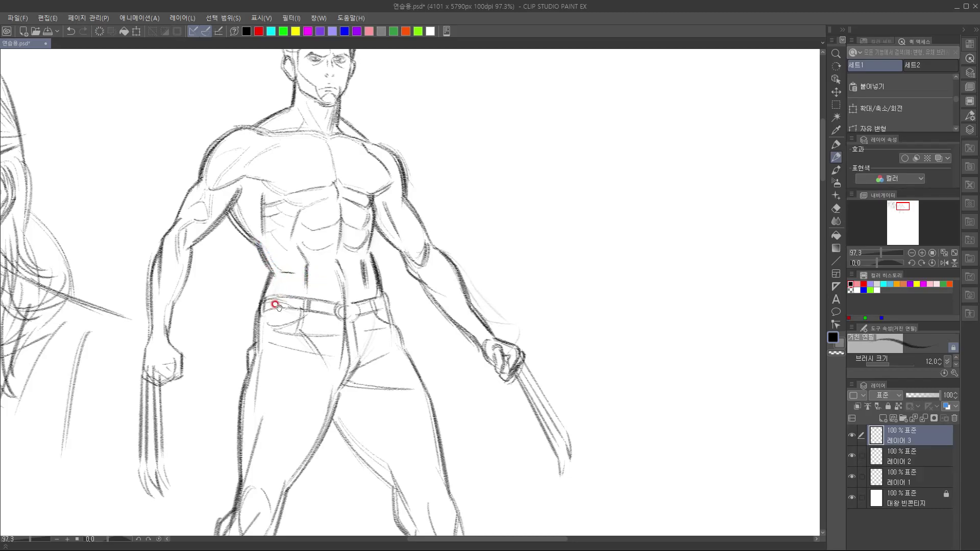
pyautogui.moveTo(276, 305); pyautogui.dragTo(300, 223)
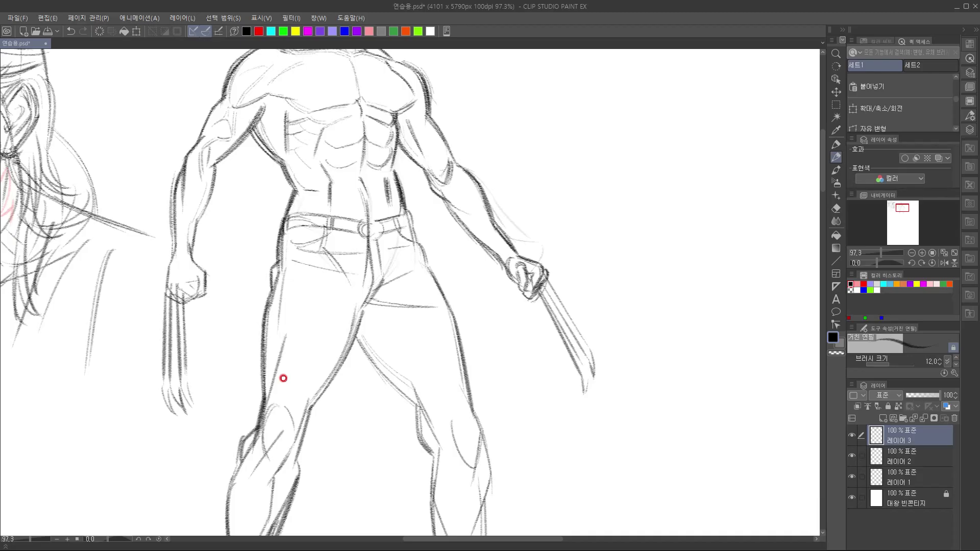
pyautogui.moveTo(374, 345); pyautogui.dragTo(333, 299)
pyautogui.moveTo(393, 211); pyautogui.dragTo(310, 440)
pyautogui.moveTo(348, 317)
pyautogui.mouseDown()
pyautogui.moveTo(415, 192)
pyautogui.moveTo(385, 127)
pyautogui.moveTo(409, 245)
pyautogui.moveTo(357, 381)
pyautogui.moveTo(409, 276)
pyautogui.mouseUp()
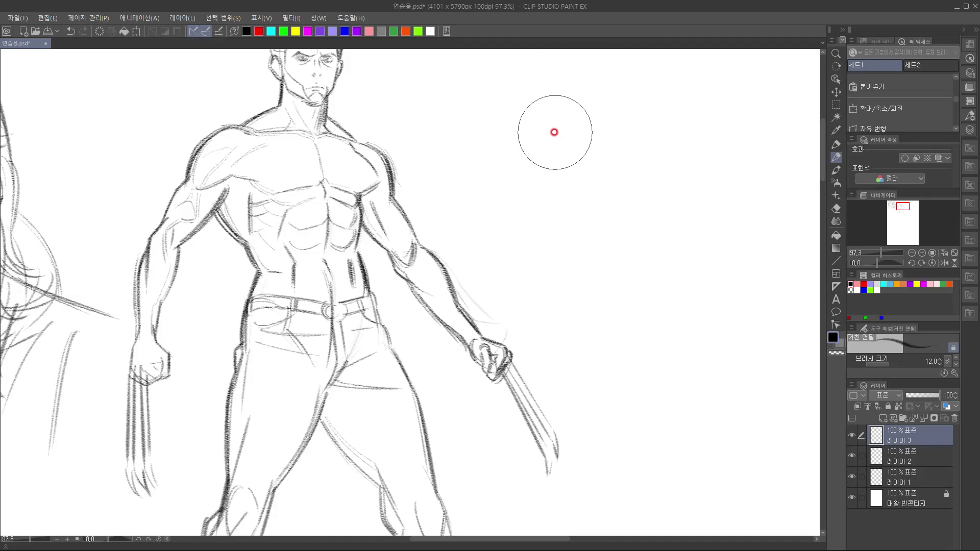
# Reduce the eraser size and erase the stray guide lines outside the left forearm and wrist
pyautogui.press('[')
pyautogui.press('[')
pyautogui.press('[')
pyautogui.press('[')
pyautogui.press('[')
pyautogui.press('[')
pyautogui.moveTo(511, 325)
pyautogui.mouseDown()
pyautogui.moveTo(491, 317)
pyautogui.moveTo(519, 329)
pyautogui.moveTo(498, 324)
pyautogui.moveTo(468, 287)
pyautogui.moveTo(490, 318)
pyautogui.moveTo(521, 339)
pyautogui.mouseUp()
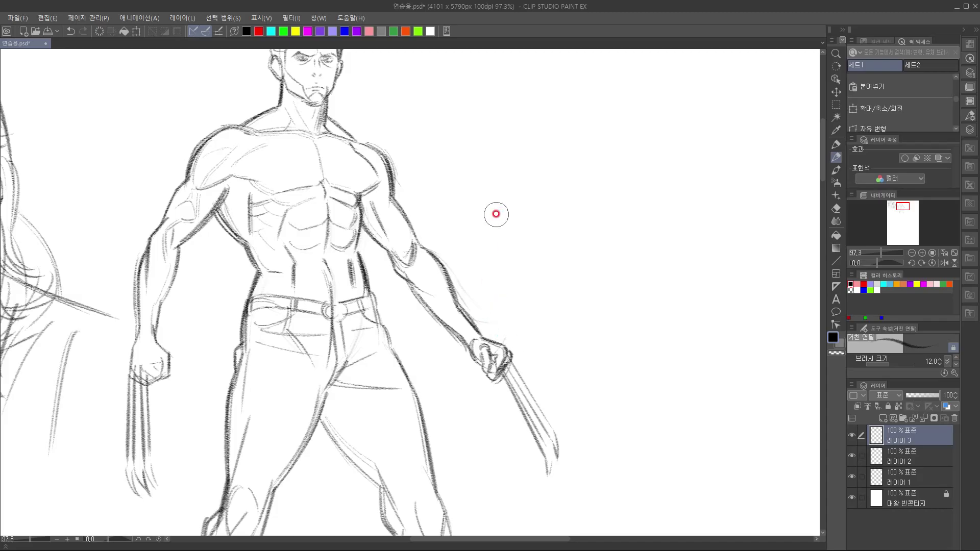
# Touch up the face and add shading strokes to the neck beneath the jaw
pyautogui.moveTo(276, 336)
pyautogui.mouseDown()
pyautogui.moveTo(284, 282)
pyautogui.moveTo(284, 322)
pyautogui.moveTo(294, 321)
pyautogui.moveTo(262, 377)
pyautogui.moveTo(266, 349)
pyautogui.mouseUp()
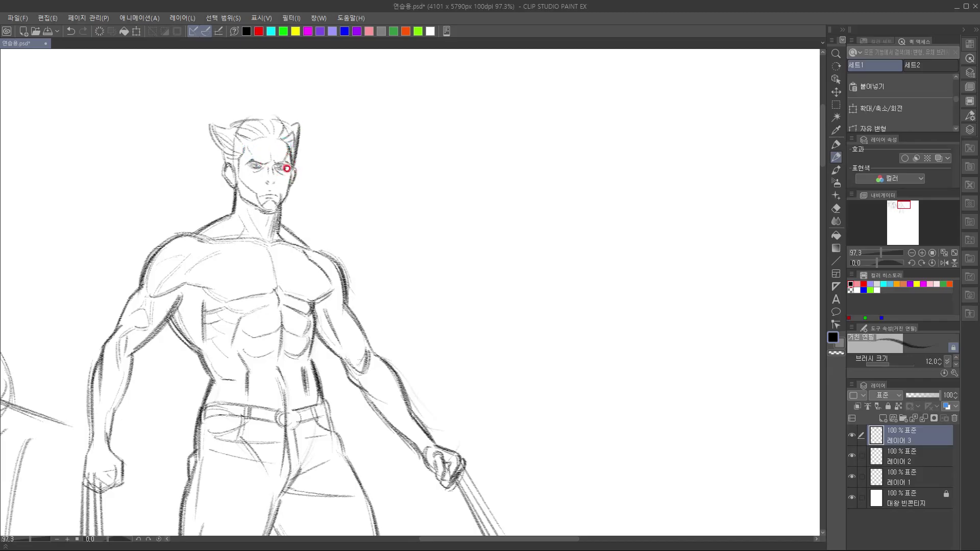
pyautogui.moveTo(278, 165)
pyautogui.mouseDown()
pyautogui.moveTo(248, 163)
pyautogui.moveTo(282, 166)
pyautogui.moveTo(259, 164)
pyautogui.moveTo(272, 175)
pyautogui.moveTo(258, 164)
pyautogui.moveTo(283, 186)
pyautogui.moveTo(297, 191)
pyautogui.moveTo(296, 182)
pyautogui.moveTo(277, 165)
pyautogui.moveTo(265, 174)
pyautogui.moveTo(291, 175)
pyautogui.moveTo(279, 209)
pyautogui.moveTo(247, 203)
pyautogui.moveTo(261, 221)
pyautogui.moveTo(239, 198)
pyautogui.moveTo(259, 221)
pyautogui.moveTo(269, 215)
pyautogui.moveTo(244, 207)
pyautogui.moveTo(265, 222)
pyautogui.mouseUp()
pyautogui.moveTo(210, 449); pyautogui.dragTo(272, 463)
pyautogui.moveTo(392, 295); pyautogui.dragTo(418, 180)
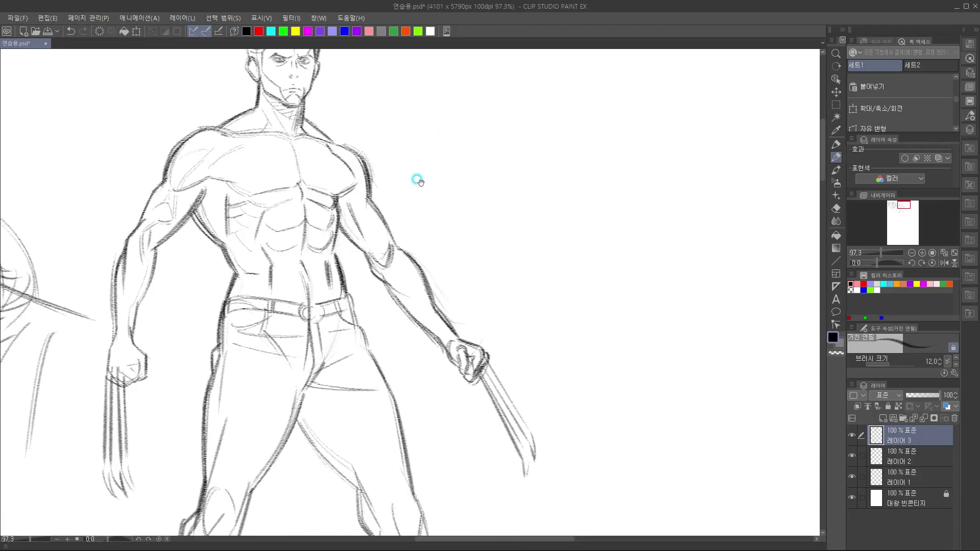
# Add a new raster layer above 레이어 3 for a separate drawing beside the clawed figure
pyautogui.moveTo(380, 240); pyautogui.dragTo(377, 254)
pyautogui.moveTo(346, 302)
pyautogui.mouseDown()
pyautogui.moveTo(339, 335)
pyautogui.moveTo(396, 184)
pyautogui.moveTo(385, 158)
pyautogui.moveTo(454, 276)
pyautogui.mouseUp()
pyautogui.moveTo(402, 238); pyautogui.dragTo(106, 362)
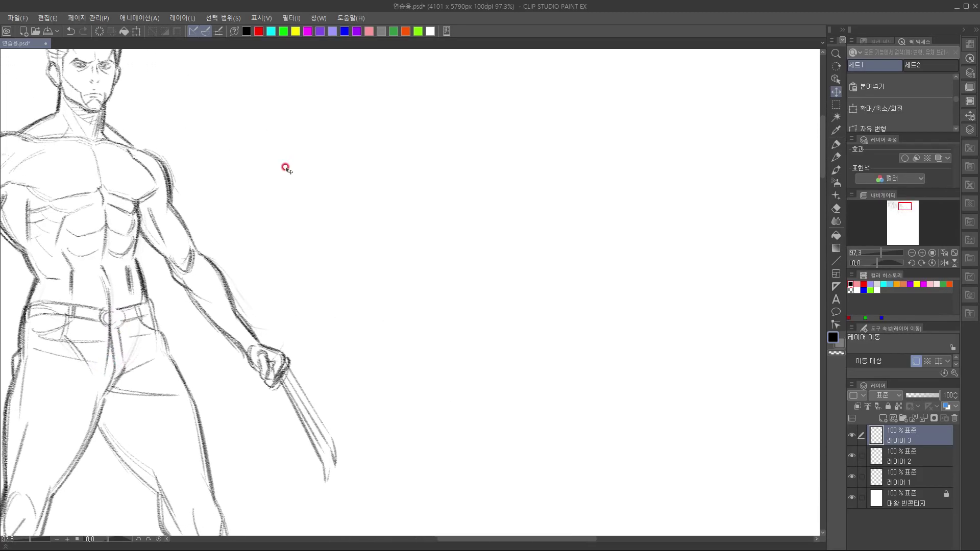
pyautogui.press('p')
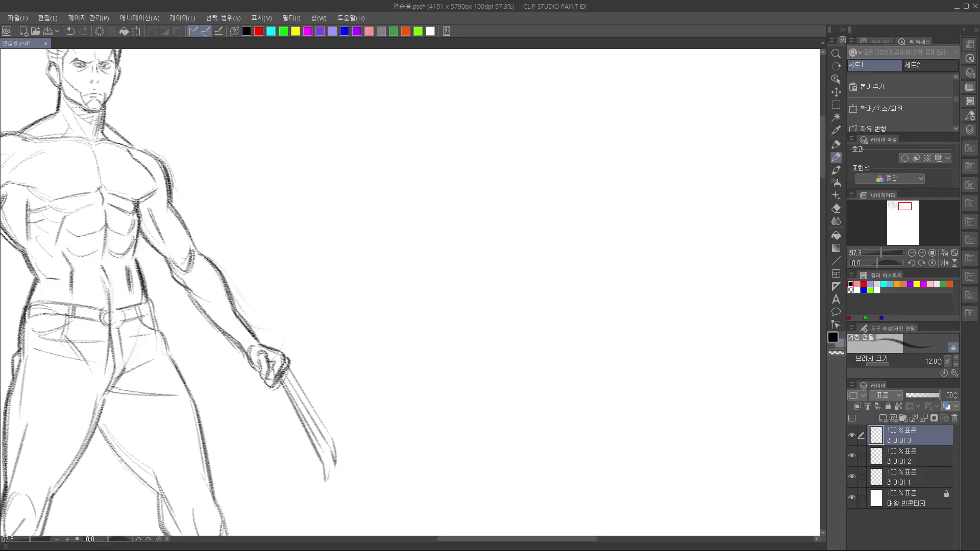
pyautogui.click(882, 419)
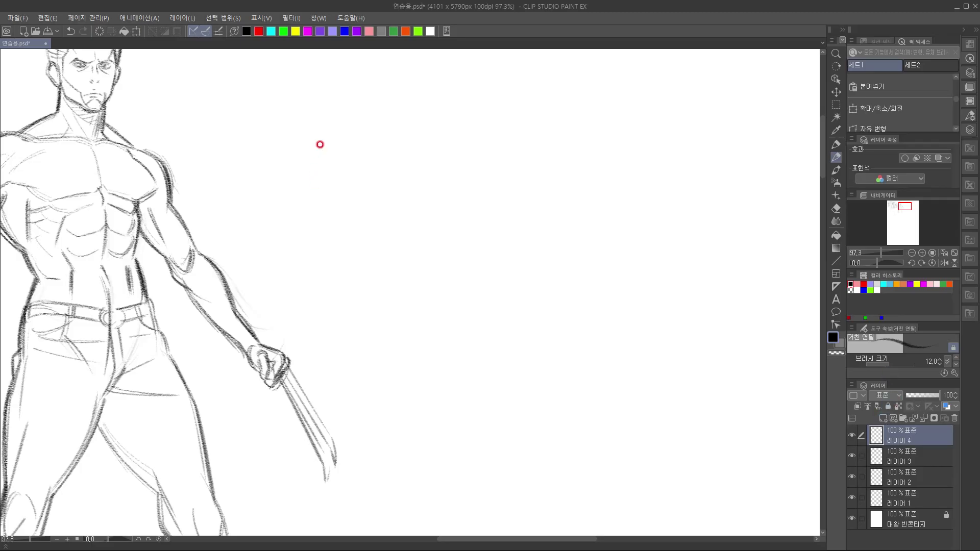
# Sketch a large egg-shaped head outline in pencil in the blank area beside the clawed figure
pyautogui.moveTo(342, 256); pyautogui.dragTo(291, 337)
pyautogui.moveTo(286, 243)
pyautogui.mouseDown()
pyautogui.moveTo(318, 138)
pyautogui.moveTo(394, 137)
pyautogui.moveTo(435, 164)
pyautogui.mouseUp()
pyautogui.moveTo(404, 127); pyautogui.dragTo(458, 233)
pyautogui.moveTo(313, 144)
pyautogui.mouseDown()
pyautogui.moveTo(283, 250)
pyautogui.moveTo(294, 296)
pyautogui.moveTo(358, 360)
pyautogui.moveTo(430, 333)
pyautogui.mouseUp()
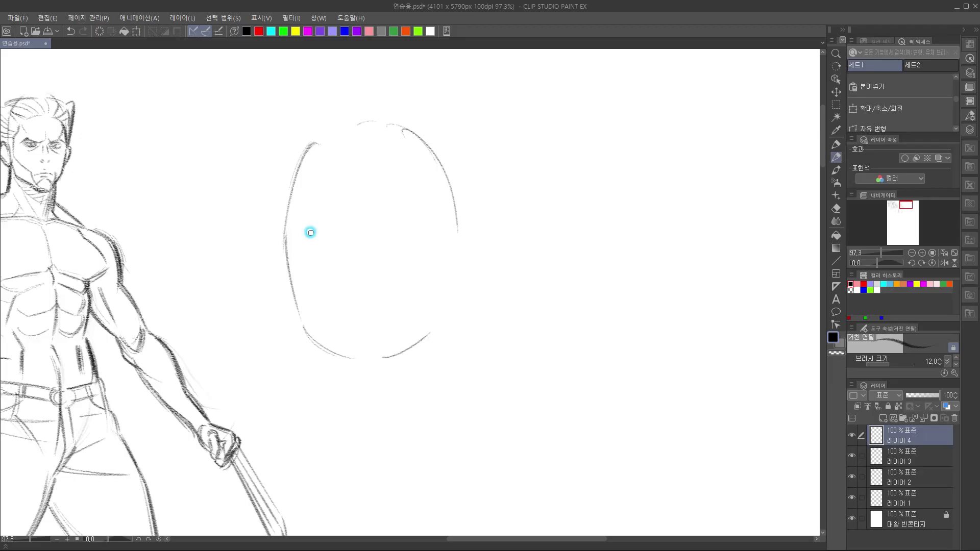
# Draw both almond-shaped eyes with irises and pupils across the middle of the head outline
pyautogui.moveTo(327, 238)
pyautogui.mouseDown()
pyautogui.moveTo(430, 240)
pyautogui.moveTo(398, 231)
pyautogui.moveTo(375, 243)
pyautogui.moveTo(424, 236)
pyautogui.mouseUp()
pyautogui.moveTo(331, 227); pyautogui.dragTo(341, 233)
pyautogui.moveTo(308, 234); pyautogui.dragTo(404, 237)
pyautogui.click(401, 234)
pyautogui.click(407, 231)
pyautogui.moveTo(393, 231); pyautogui.dragTo(392, 234)
pyautogui.click(412, 236)
pyautogui.click(333, 235)
pyautogui.click(328, 233)
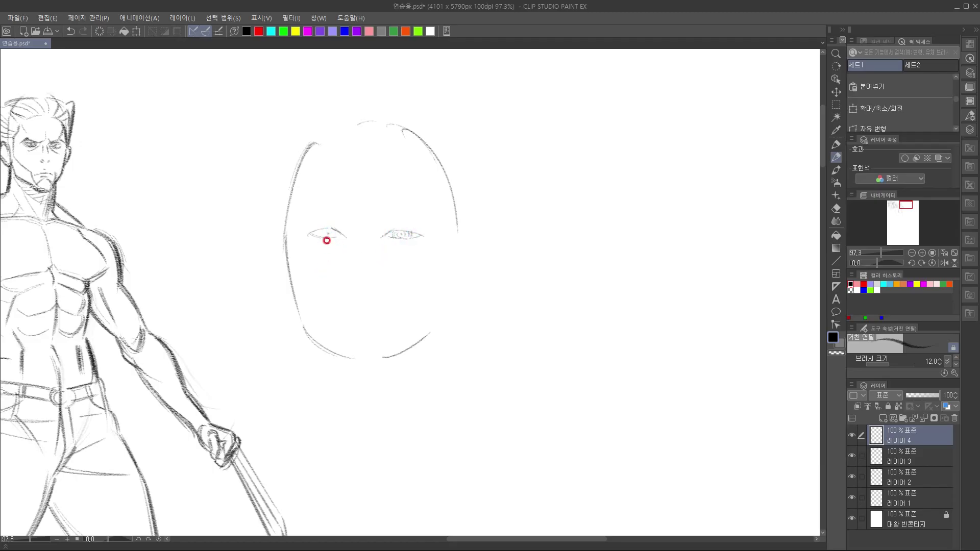
pyautogui.moveTo(315, 236)
pyautogui.mouseDown()
pyautogui.moveTo(333, 236)
pyautogui.moveTo(320, 225)
pyautogui.moveTo(333, 235)
pyautogui.moveTo(326, 241)
pyautogui.mouseUp()
# Sketch arched eyebrows above both eyes
pyautogui.moveTo(298, 221)
pyautogui.mouseDown()
pyautogui.moveTo(318, 212)
pyautogui.moveTo(353, 220)
pyautogui.moveTo(295, 224)
pyautogui.moveTo(325, 207)
pyautogui.moveTo(314, 211)
pyautogui.moveTo(352, 221)
pyautogui.mouseUp()
pyautogui.moveTo(376, 217); pyautogui.dragTo(408, 208)
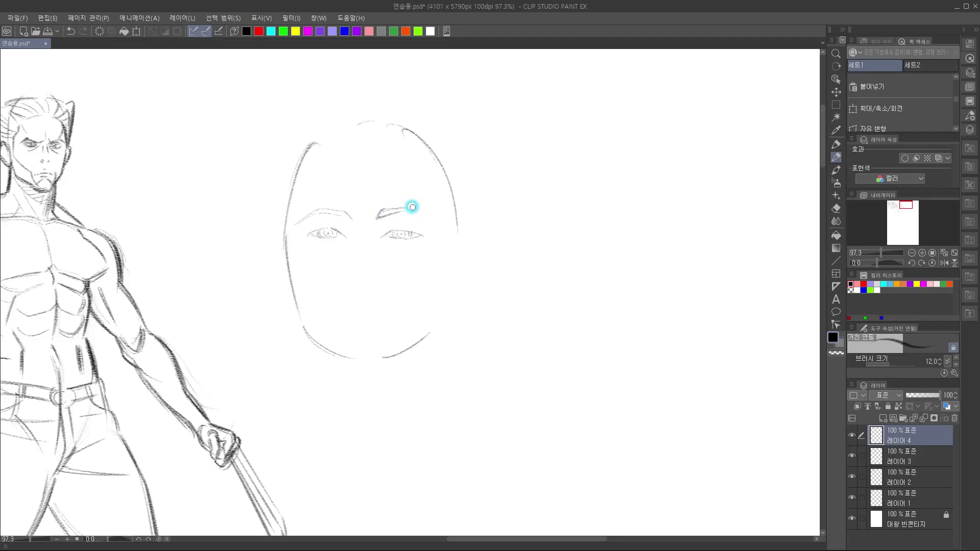
pyautogui.moveTo(417, 211); pyautogui.dragTo(429, 226)
# Refine the eyelids and inner eye corners and add crease lines beneath both eyes
pyautogui.moveTo(379, 236)
pyautogui.mouseDown()
pyautogui.moveTo(405, 226)
pyautogui.moveTo(418, 235)
pyautogui.mouseUp()
pyautogui.moveTo(308, 234)
pyautogui.mouseDown()
pyautogui.moveTo(336, 228)
pyautogui.moveTo(367, 260)
pyautogui.moveTo(339, 230)
pyautogui.mouseUp()
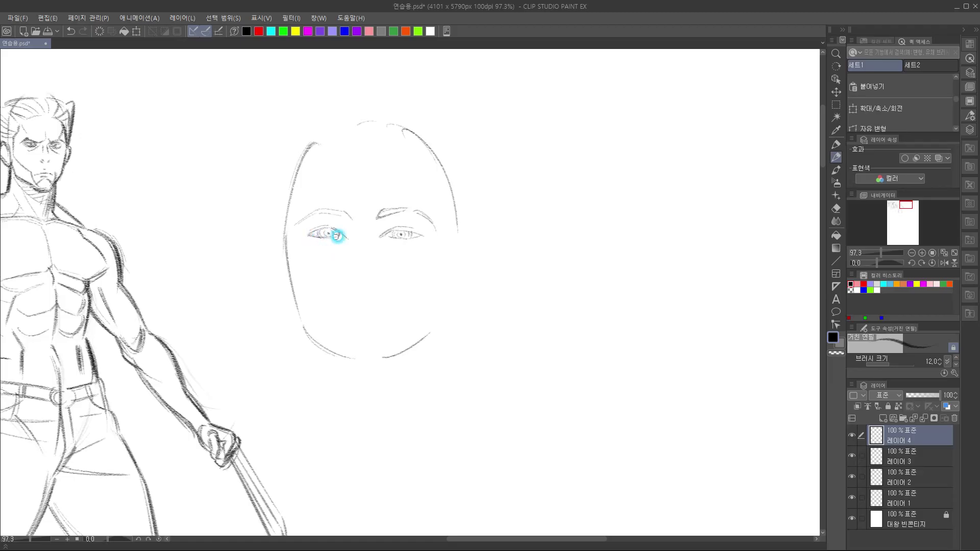
pyautogui.moveTo(339, 236); pyautogui.dragTo(349, 240)
pyautogui.moveTo(381, 238)
pyautogui.mouseDown()
pyautogui.moveTo(398, 223)
pyautogui.moveTo(381, 226)
pyautogui.mouseUp()
pyautogui.moveTo(340, 217); pyautogui.dragTo(355, 244)
pyautogui.hotkey('ctrl', 'z')
pyautogui.moveTo(354, 238); pyautogui.dragTo(350, 246)
pyautogui.moveTo(385, 240); pyautogui.dragTo(417, 242)
# Draw the nostrils and a short shading line on the nose bridge between the eyes
pyautogui.moveTo(357, 269); pyautogui.dragTo(375, 278)
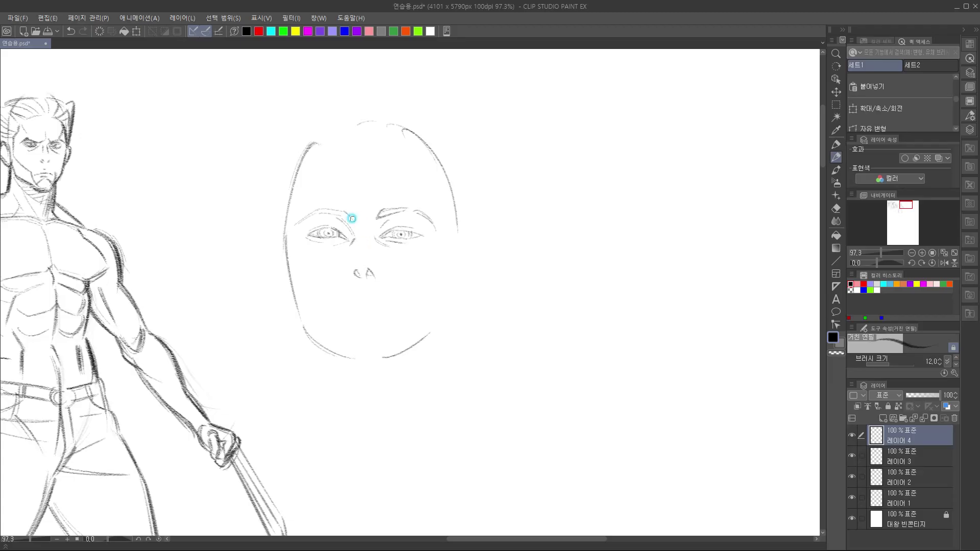
pyautogui.moveTo(361, 233); pyautogui.dragTo(362, 247)
pyautogui.moveTo(360, 235); pyautogui.dragTo(359, 252)
# Sketch the philtrum beneath the nose and draw the upper and lower lips
pyautogui.moveTo(359, 290); pyautogui.dragTo(367, 290)
pyautogui.moveTo(365, 284); pyautogui.dragTo(360, 292)
pyautogui.moveTo(336, 309); pyautogui.dragTo(399, 310)
pyautogui.moveTo(339, 308); pyautogui.dragTo(335, 310)
pyautogui.moveTo(373, 304)
pyautogui.mouseDown()
pyautogui.moveTo(401, 311)
pyautogui.moveTo(365, 328)
pyautogui.mouseUp()
pyautogui.moveTo(346, 312); pyautogui.dragTo(390, 312)
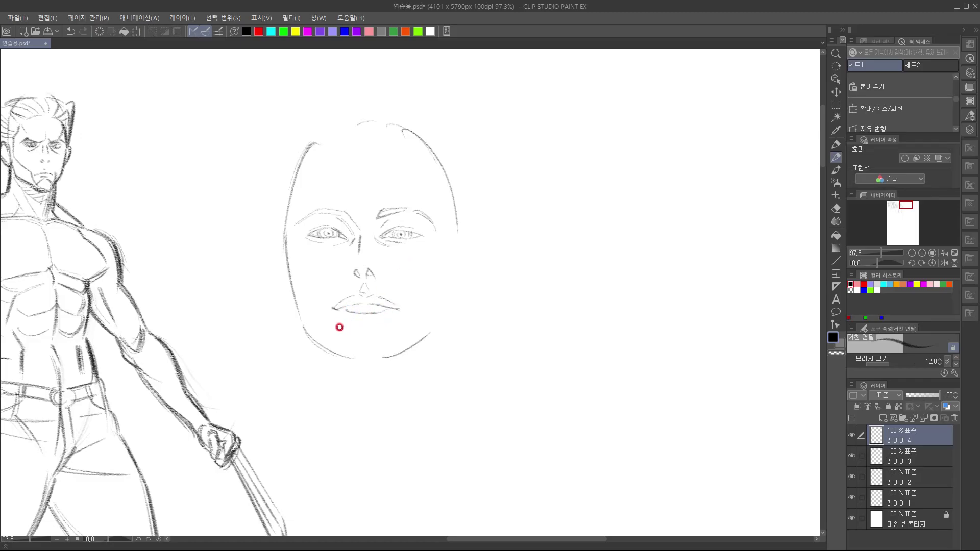
pyautogui.moveTo(346, 308)
pyautogui.mouseDown()
pyautogui.moveTo(386, 308)
pyautogui.moveTo(337, 309)
pyautogui.moveTo(400, 309)
pyautogui.mouseUp()
# Add eyelashes to the upper lids of both eyes
pyautogui.moveTo(432, 253); pyautogui.dragTo(434, 241)
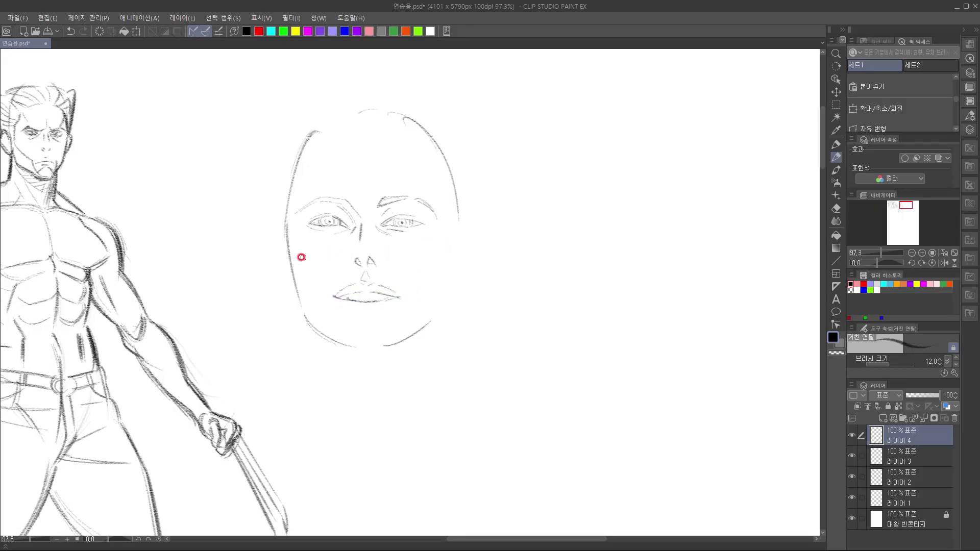
pyautogui.moveTo(309, 222)
pyautogui.mouseDown()
pyautogui.moveTo(324, 227)
pyautogui.moveTo(313, 221)
pyautogui.moveTo(328, 212)
pyautogui.mouseUp()
pyautogui.moveTo(414, 218)
pyautogui.mouseDown()
pyautogui.moveTo(396, 219)
pyautogui.moveTo(426, 225)
pyautogui.moveTo(426, 194)
pyautogui.mouseUp()
# Define the face contour from the temple down the cheek, along the jaw and around the chin
pyautogui.moveTo(298, 209)
pyautogui.mouseDown()
pyautogui.moveTo(324, 187)
pyautogui.moveTo(301, 194)
pyautogui.mouseUp()
pyautogui.moveTo(310, 155)
pyautogui.mouseDown()
pyautogui.moveTo(298, 212)
pyautogui.moveTo(312, 289)
pyautogui.moveTo(328, 261)
pyautogui.moveTo(296, 280)
pyautogui.moveTo(299, 294)
pyautogui.moveTo(289, 227)
pyautogui.moveTo(289, 252)
pyautogui.moveTo(291, 235)
pyautogui.moveTo(293, 260)
pyautogui.moveTo(288, 234)
pyautogui.moveTo(306, 312)
pyautogui.moveTo(334, 339)
pyautogui.moveTo(309, 309)
pyautogui.moveTo(325, 328)
pyautogui.mouseUp()
pyautogui.moveTo(310, 308)
pyautogui.mouseDown()
pyautogui.moveTo(371, 345)
pyautogui.moveTo(318, 320)
pyautogui.moveTo(378, 346)
pyautogui.moveTo(327, 326)
pyautogui.moveTo(397, 343)
pyautogui.moveTo(380, 331)
pyautogui.moveTo(355, 351)
pyautogui.moveTo(353, 340)
pyautogui.moveTo(382, 344)
pyautogui.moveTo(361, 345)
pyautogui.moveTo(393, 337)
pyautogui.moveTo(381, 342)
pyautogui.moveTo(425, 313)
pyautogui.moveTo(446, 280)
pyautogui.moveTo(420, 324)
pyautogui.mouseUp()
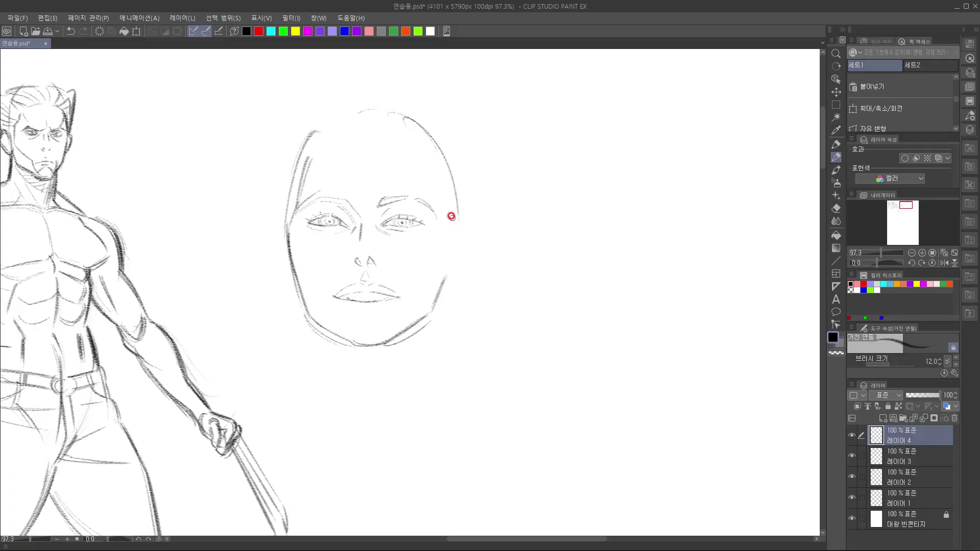
# Draw the ear on the viewer's right side of the head with its inner fold lines
pyautogui.moveTo(445, 202)
pyautogui.mouseDown()
pyautogui.moveTo(449, 239)
pyautogui.moveTo(464, 238)
pyautogui.moveTo(473, 283)
pyautogui.mouseUp()
pyautogui.moveTo(440, 297)
pyautogui.mouseDown()
pyautogui.moveTo(474, 275)
pyautogui.moveTo(466, 287)
pyautogui.mouseUp()
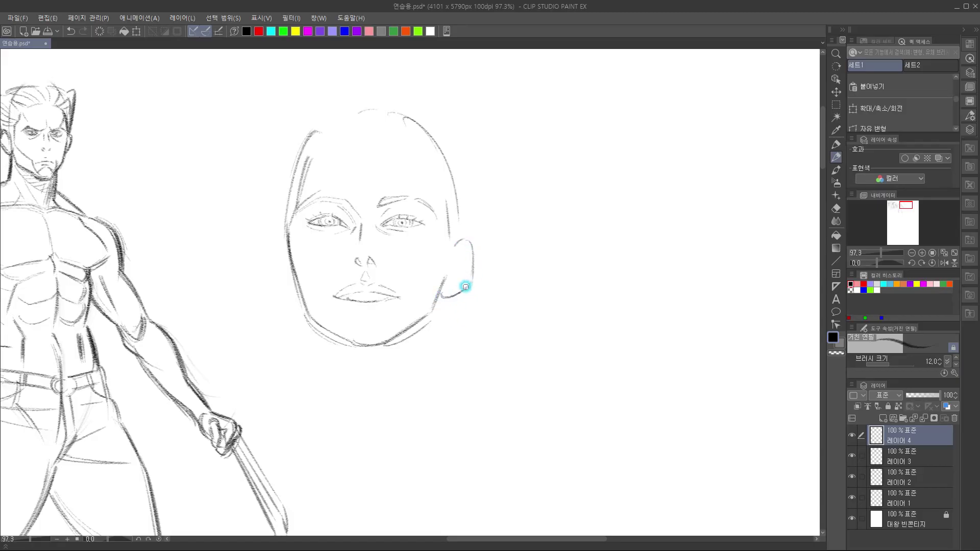
pyautogui.moveTo(468, 245)
pyautogui.mouseDown()
pyautogui.moveTo(454, 268)
pyautogui.moveTo(465, 240)
pyautogui.mouseUp()
pyautogui.moveTo(449, 263)
pyautogui.mouseDown()
pyautogui.moveTo(457, 291)
pyautogui.moveTo(460, 271)
pyautogui.moveTo(448, 281)
pyautogui.moveTo(463, 262)
pyautogui.moveTo(458, 276)
pyautogui.moveTo(470, 277)
pyautogui.moveTo(444, 293)
pyautogui.moveTo(469, 284)
pyautogui.mouseUp()
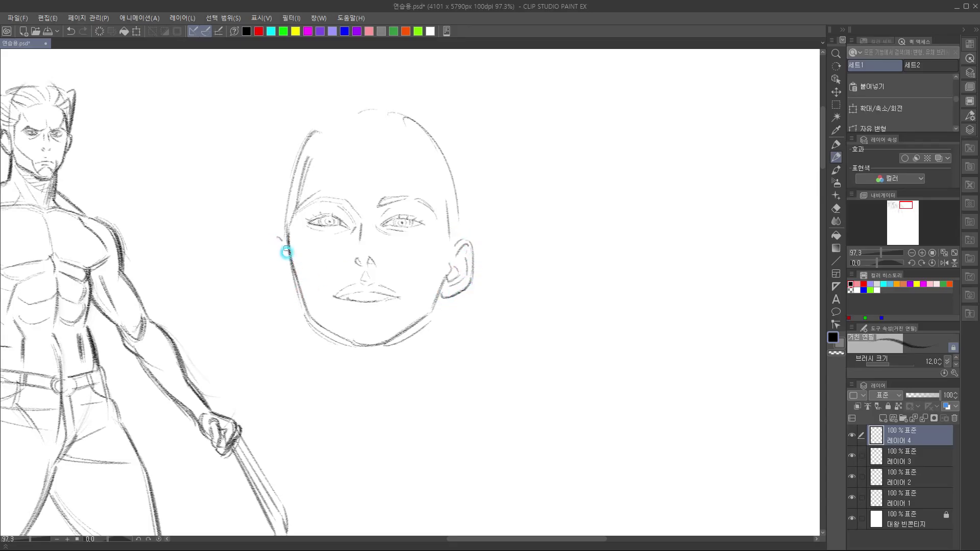
# Draw the ear on the viewer's left with inner folds and add detail to the opposite earlobe
pyautogui.moveTo(275, 234)
pyautogui.mouseDown()
pyautogui.moveTo(283, 241)
pyautogui.moveTo(269, 264)
pyautogui.mouseUp()
pyautogui.moveTo(273, 237)
pyautogui.mouseDown()
pyautogui.moveTo(276, 289)
pyautogui.moveTo(296, 294)
pyautogui.mouseUp()
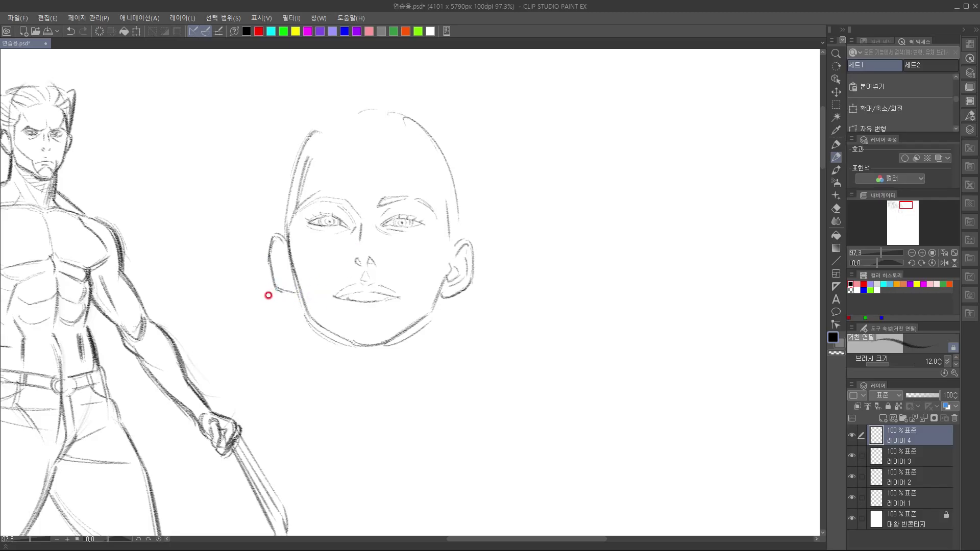
pyautogui.moveTo(281, 253)
pyautogui.mouseDown()
pyautogui.moveTo(303, 278)
pyautogui.moveTo(278, 285)
pyautogui.mouseUp()
pyautogui.moveTo(273, 255); pyautogui.dragTo(288, 248)
pyautogui.moveTo(272, 252)
pyautogui.mouseDown()
pyautogui.moveTo(277, 287)
pyautogui.moveTo(301, 292)
pyautogui.mouseUp()
pyautogui.moveTo(454, 293); pyautogui.dragTo(464, 284)
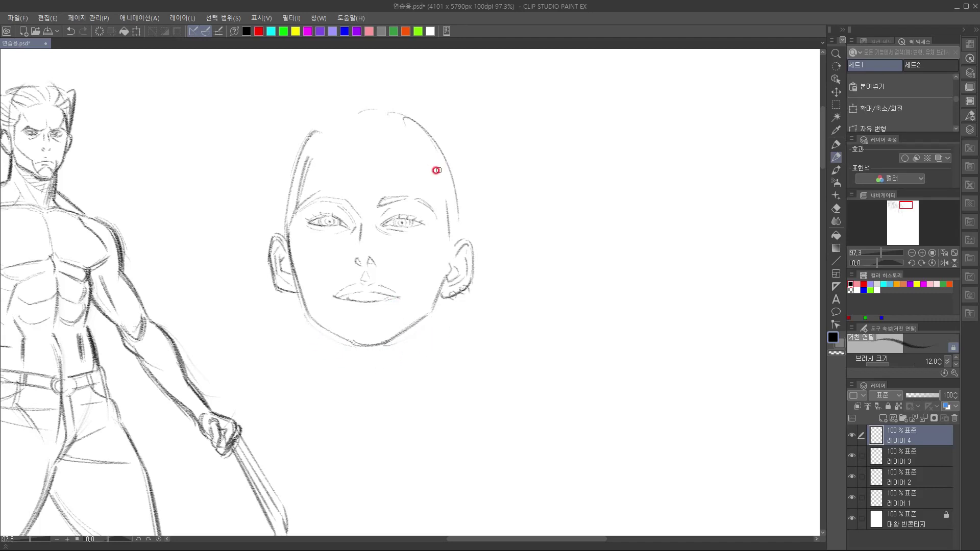
# Sketch the forehead hairline and a loose strand curving from the viewer's left temple down to the mouth
pyautogui.moveTo(415, 152)
pyautogui.mouseDown()
pyautogui.moveTo(447, 219)
pyautogui.moveTo(419, 160)
pyautogui.moveTo(443, 194)
pyautogui.mouseUp()
pyautogui.moveTo(313, 166); pyautogui.dragTo(358, 138)
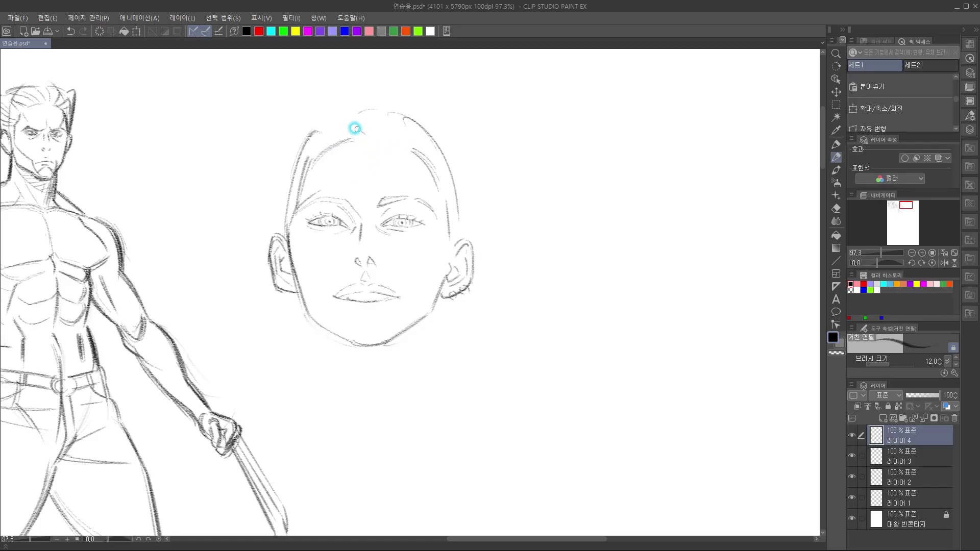
pyautogui.moveTo(323, 142); pyautogui.dragTo(309, 246)
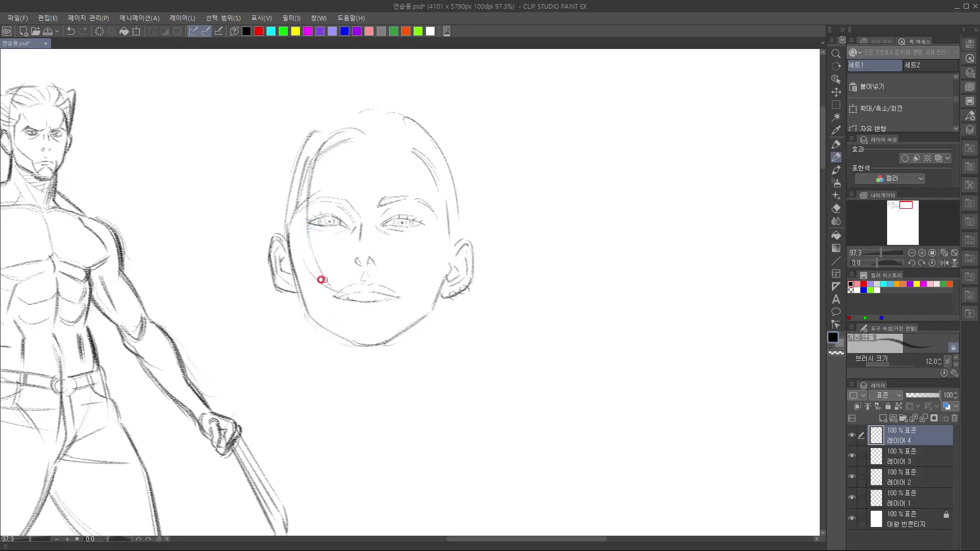
pyautogui.moveTo(307, 276); pyautogui.dragTo(331, 292)
pyautogui.moveTo(297, 240); pyautogui.dragTo(331, 300)
pyautogui.moveTo(305, 259); pyautogui.dragTo(352, 295)
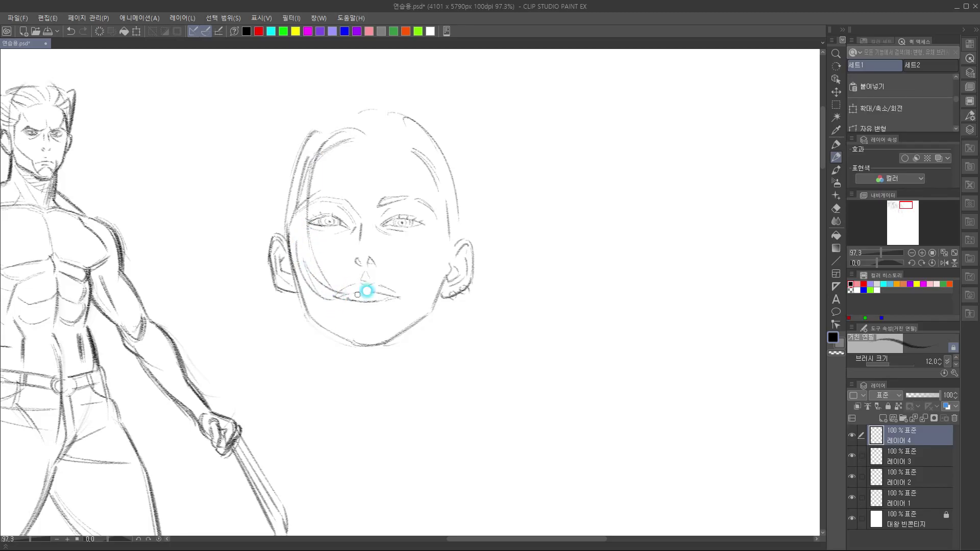
# Build up dense hair strands from the centre parting down the viewer's left side of the face
pyautogui.moveTo(358, 127); pyautogui.dragTo(365, 133)
pyautogui.moveTo(369, 130)
pyautogui.mouseDown()
pyautogui.moveTo(318, 134)
pyautogui.moveTo(290, 217)
pyautogui.mouseUp()
pyautogui.moveTo(308, 148)
pyautogui.mouseDown()
pyautogui.moveTo(290, 241)
pyautogui.moveTo(315, 288)
pyautogui.mouseUp()
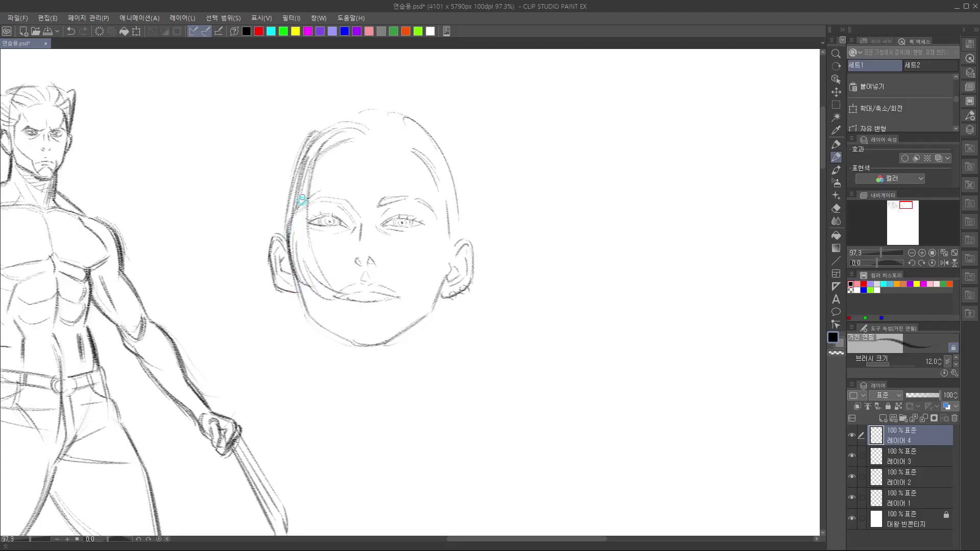
pyautogui.moveTo(299, 216); pyautogui.dragTo(314, 290)
pyautogui.hotkey('ctrl', 'z')
pyautogui.hotkey('ctrl', 'z')
pyautogui.moveTo(303, 196); pyautogui.dragTo(295, 241)
pyautogui.moveTo(306, 145); pyautogui.dragTo(295, 215)
pyautogui.moveTo(294, 178); pyautogui.dragTo(306, 269)
pyautogui.moveTo(316, 133)
pyautogui.mouseDown()
pyautogui.moveTo(387, 120)
pyautogui.moveTo(349, 153)
pyautogui.moveTo(364, 141)
pyautogui.moveTo(332, 141)
pyautogui.moveTo(366, 136)
pyautogui.mouseUp()
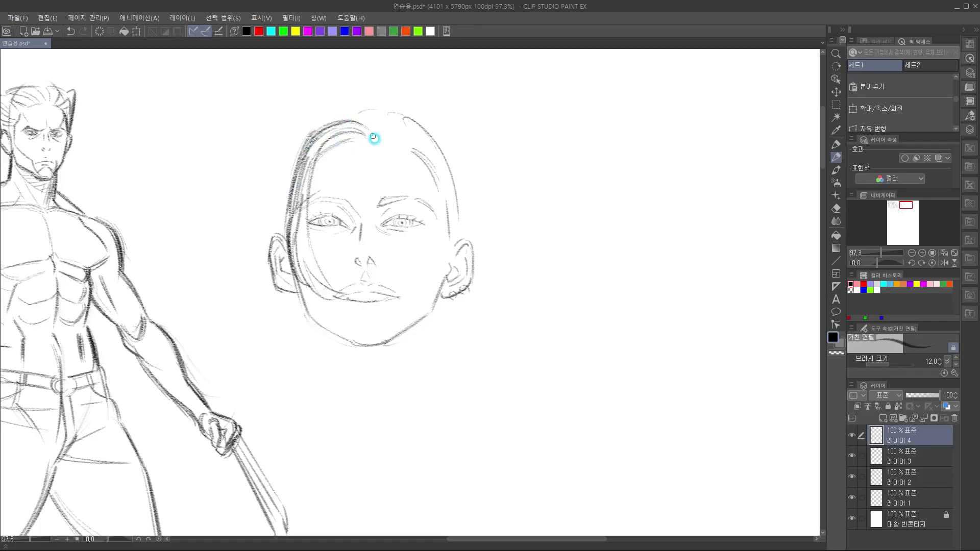
# Draw short swept-back strands at the parting and a loose strand framing the viewer's right side of the face
pyautogui.moveTo(364, 113)
pyautogui.mouseDown()
pyautogui.moveTo(371, 133)
pyautogui.moveTo(372, 125)
pyautogui.moveTo(387, 138)
pyautogui.moveTo(404, 120)
pyautogui.moveTo(390, 139)
pyautogui.moveTo(411, 120)
pyautogui.moveTo(394, 140)
pyautogui.moveTo(420, 131)
pyautogui.moveTo(401, 138)
pyautogui.mouseUp()
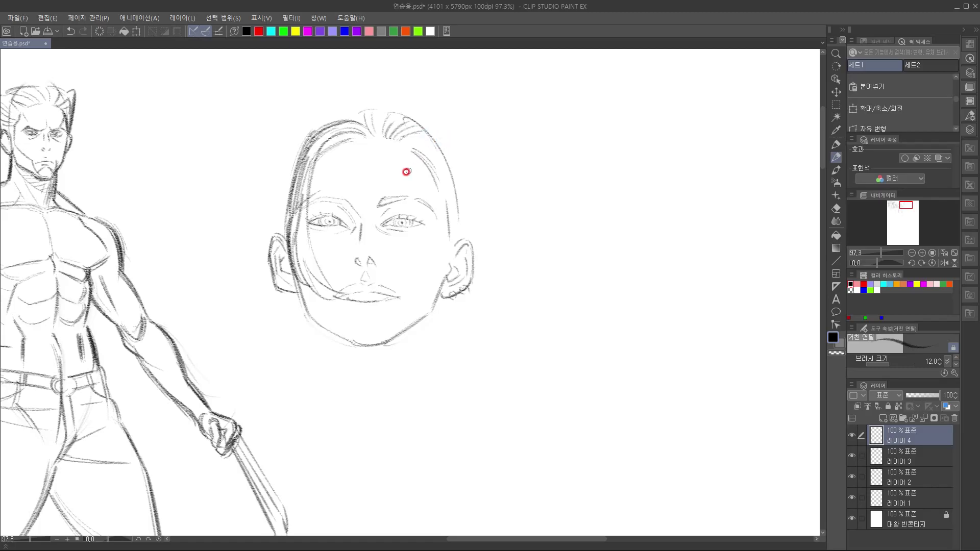
pyautogui.moveTo(392, 136); pyautogui.dragTo(422, 131)
pyautogui.moveTo(419, 162)
pyautogui.mouseDown()
pyautogui.moveTo(427, 231)
pyautogui.moveTo(400, 295)
pyautogui.mouseUp()
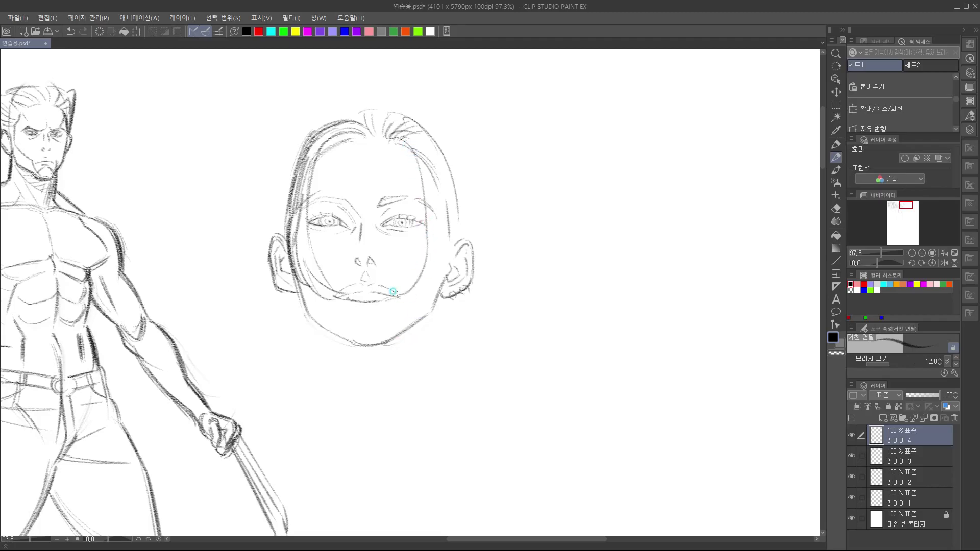
pyautogui.moveTo(421, 164)
pyautogui.mouseDown()
pyautogui.moveTo(429, 236)
pyautogui.moveTo(417, 307)
pyautogui.mouseUp()
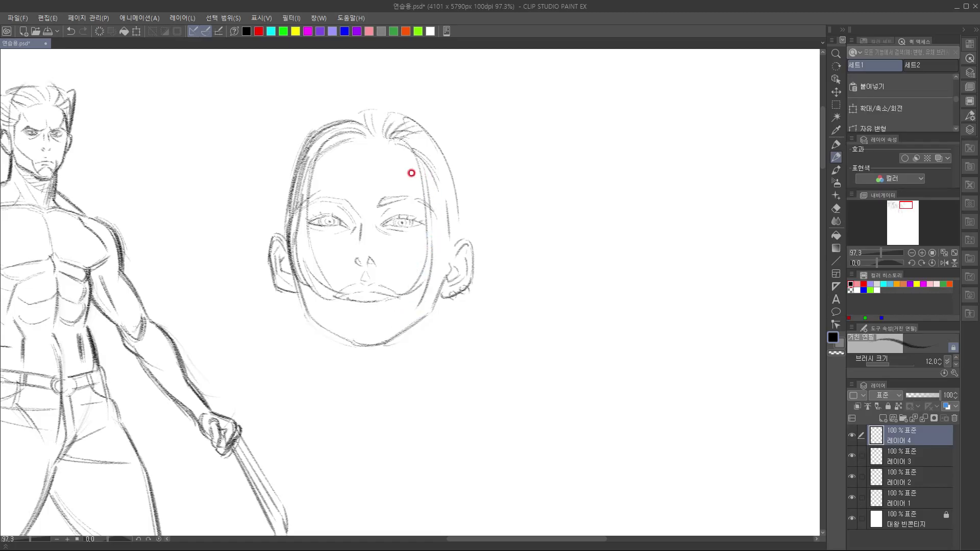
# Add swept-back hair strands and an outer hair edge above the ear on the viewer's right
pyautogui.moveTo(423, 163); pyautogui.dragTo(434, 178)
pyautogui.moveTo(421, 160)
pyautogui.mouseDown()
pyautogui.moveTo(441, 198)
pyautogui.moveTo(448, 160)
pyautogui.moveTo(460, 228)
pyautogui.mouseUp()
pyautogui.moveTo(451, 151)
pyautogui.mouseDown()
pyautogui.moveTo(467, 232)
pyautogui.moveTo(451, 160)
pyautogui.moveTo(464, 229)
pyautogui.mouseUp()
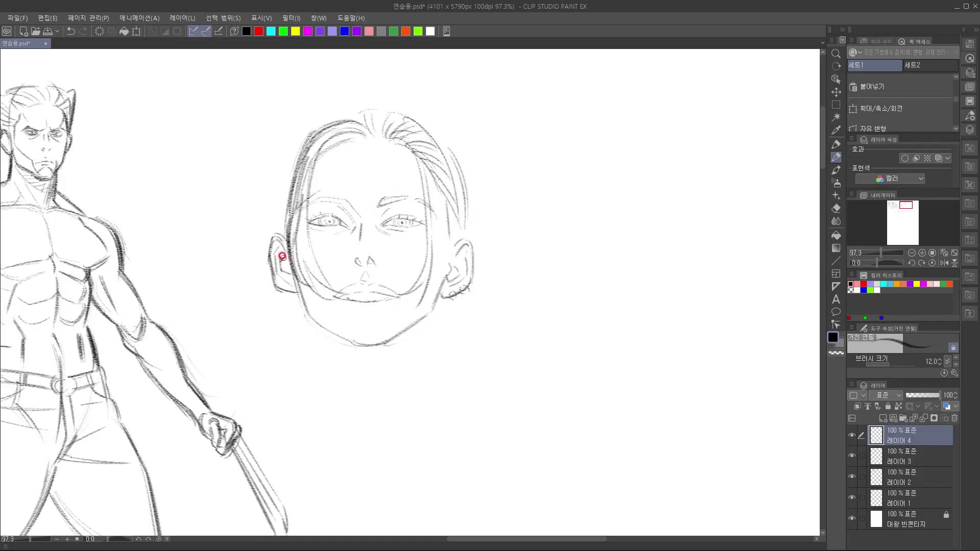
# Draw the outer hair contour above the viewer's left ear and continue it over the crown to the other side
pyautogui.moveTo(284, 157); pyautogui.dragTo(273, 228)
pyautogui.moveTo(421, 200); pyautogui.dragTo(405, 229)
pyautogui.hotkey('ctrl', 'z')
pyautogui.moveTo(270, 190); pyautogui.dragTo(259, 254)
pyautogui.scroll(2, 368, 198)
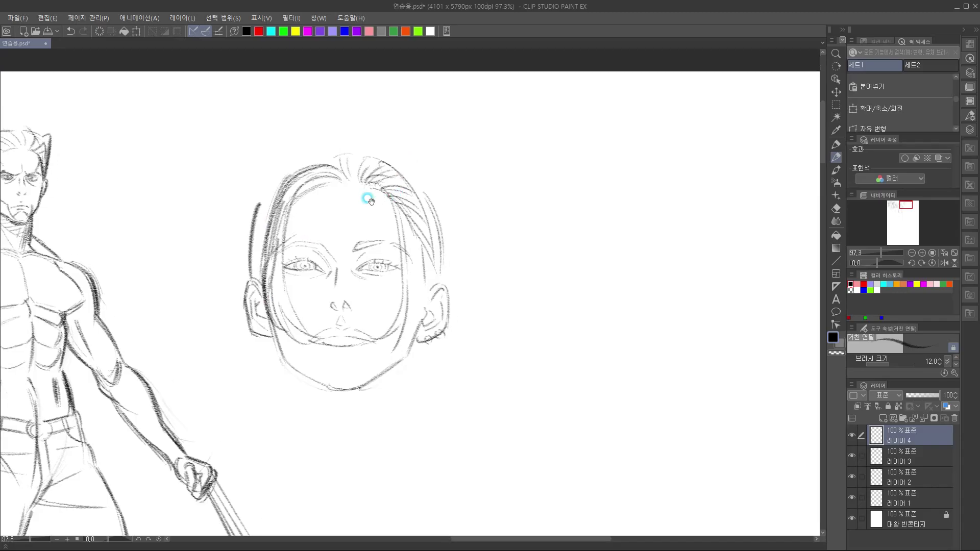
pyautogui.moveTo(258, 194)
pyautogui.mouseDown()
pyautogui.moveTo(289, 169)
pyautogui.moveTo(337, 168)
pyautogui.moveTo(267, 197)
pyautogui.moveTo(283, 193)
pyautogui.moveTo(267, 220)
pyautogui.moveTo(264, 285)
pyautogui.mouseUp()
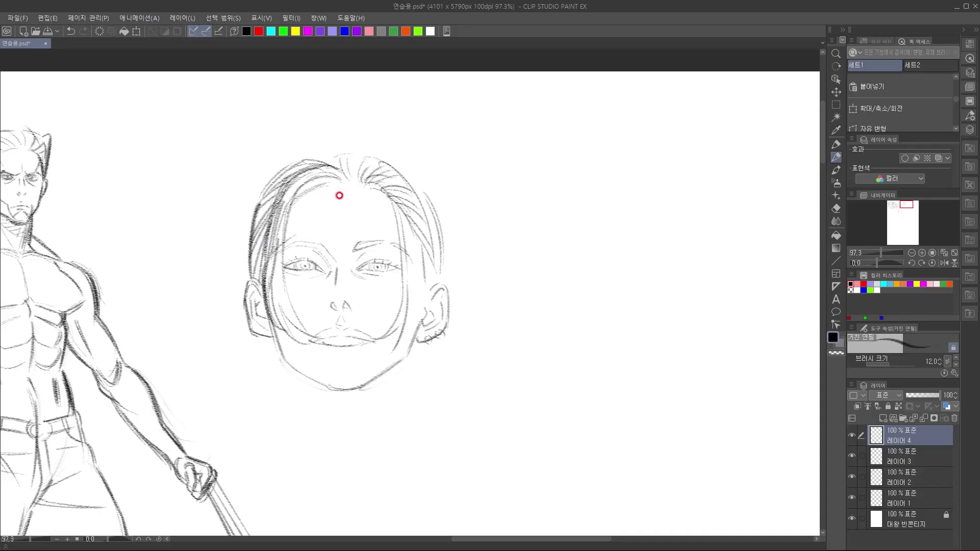
pyautogui.moveTo(295, 166)
pyautogui.mouseDown()
pyautogui.moveTo(328, 152)
pyautogui.moveTo(379, 153)
pyautogui.moveTo(414, 181)
pyautogui.moveTo(401, 168)
pyautogui.moveTo(437, 237)
pyautogui.mouseUp()
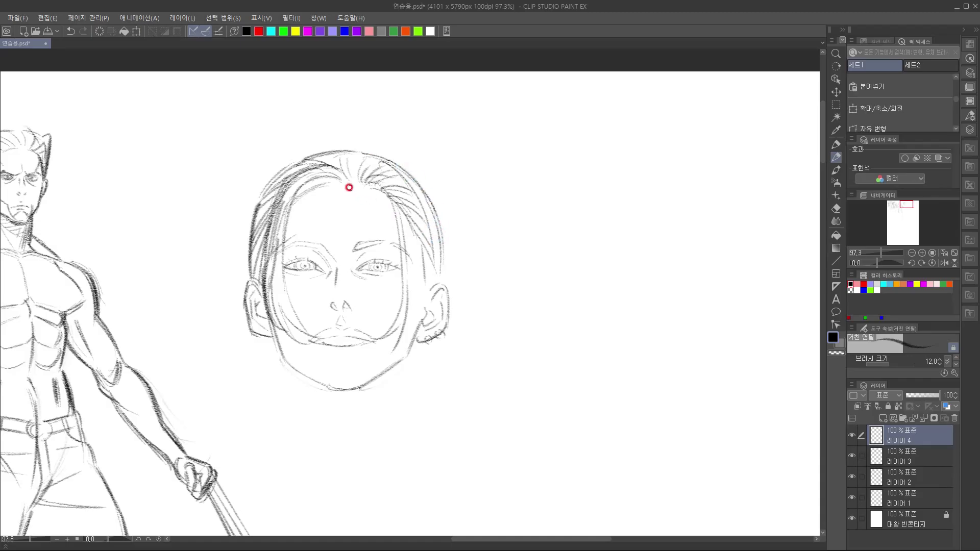
# Fill in strands at the parting and viewer's right side, and add a hair bulge behind that side's ear
pyautogui.moveTo(362, 169); pyautogui.dragTo(359, 179)
pyautogui.moveTo(353, 153)
pyautogui.mouseDown()
pyautogui.moveTo(353, 178)
pyautogui.moveTo(341, 164)
pyautogui.moveTo(362, 179)
pyautogui.moveTo(333, 178)
pyautogui.moveTo(334, 189)
pyautogui.moveTo(358, 168)
pyautogui.moveTo(322, 172)
pyautogui.moveTo(350, 172)
pyautogui.moveTo(360, 153)
pyautogui.mouseUp()
pyautogui.moveTo(410, 220)
pyautogui.mouseDown()
pyautogui.moveTo(372, 209)
pyautogui.moveTo(371, 251)
pyautogui.mouseUp()
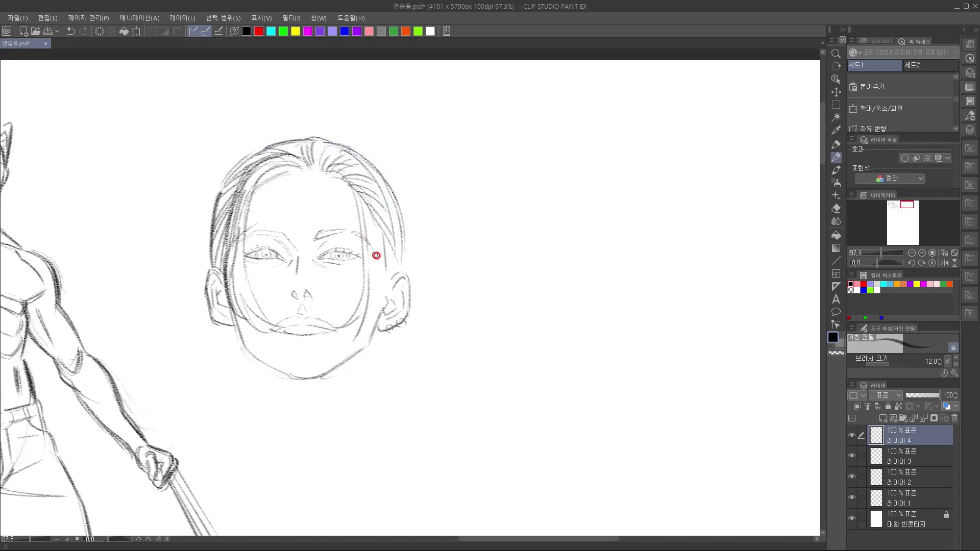
pyautogui.moveTo(372, 197)
pyautogui.mouseDown()
pyautogui.moveTo(405, 265)
pyautogui.moveTo(398, 226)
pyautogui.moveTo(401, 270)
pyautogui.moveTo(392, 217)
pyautogui.moveTo(406, 274)
pyautogui.mouseUp()
pyautogui.moveTo(392, 211)
pyautogui.mouseDown()
pyautogui.moveTo(398, 270)
pyautogui.moveTo(402, 239)
pyautogui.moveTo(387, 226)
pyautogui.moveTo(399, 252)
pyautogui.moveTo(395, 215)
pyautogui.moveTo(406, 224)
pyautogui.moveTo(403, 205)
pyautogui.mouseUp()
pyautogui.hotkey('ctrl', 'z')
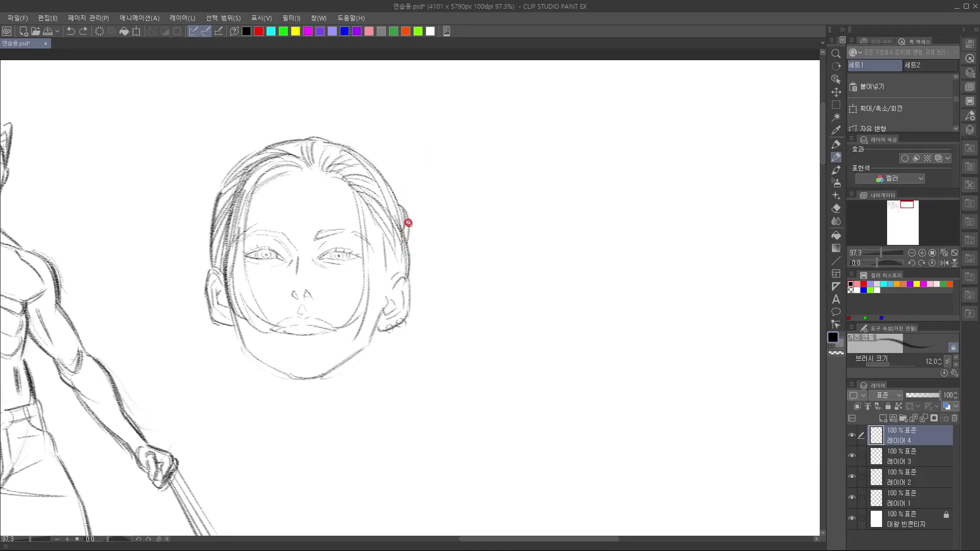
pyautogui.moveTo(412, 230); pyautogui.dragTo(407, 242)
# Darken the hair edge and top of the ear on the viewer's right and the jaw contour below it
pyautogui.moveTo(375, 230); pyautogui.dragTo(383, 283)
pyautogui.moveTo(384, 257)
pyautogui.mouseDown()
pyautogui.moveTo(408, 264)
pyautogui.moveTo(404, 276)
pyautogui.mouseUp()
pyautogui.moveTo(382, 282); pyautogui.dragTo(359, 359)
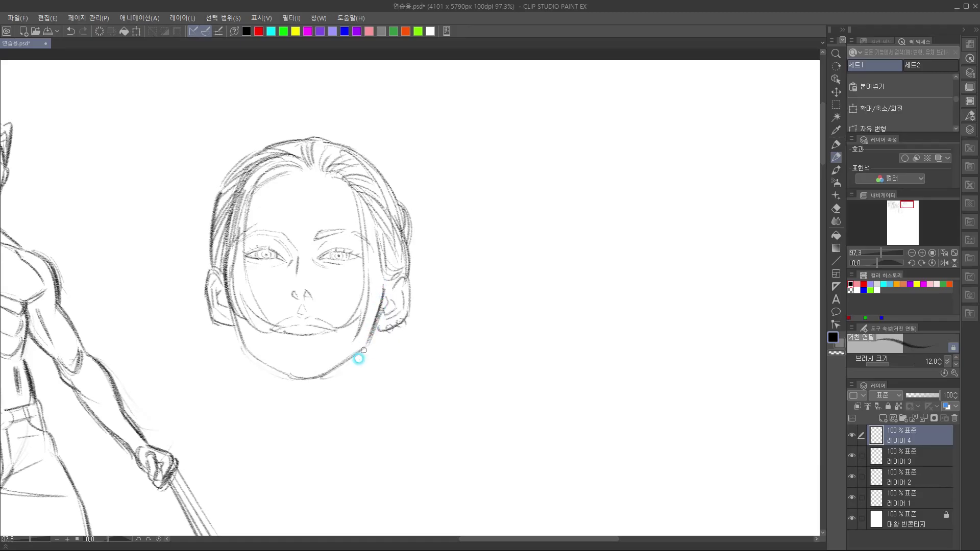
pyautogui.moveTo(399, 333); pyautogui.dragTo(395, 327)
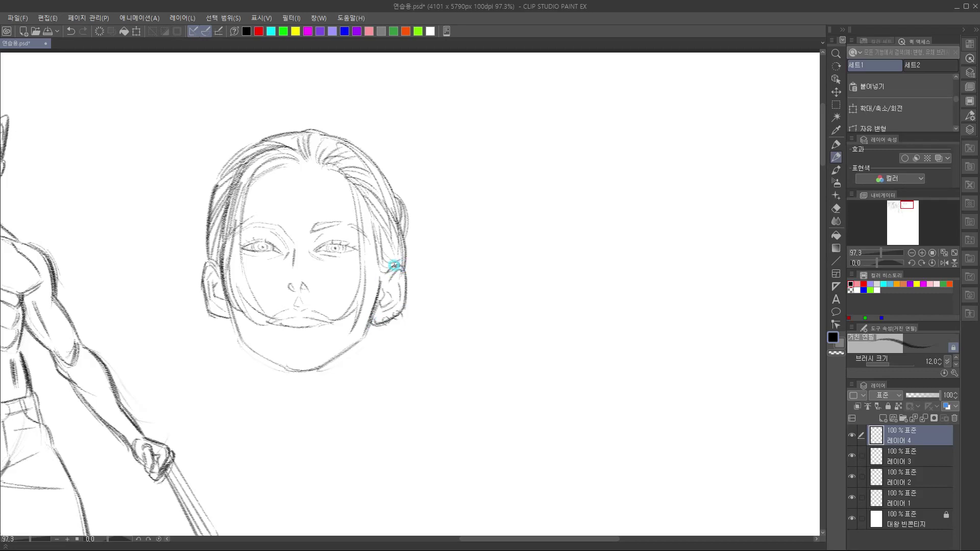
# Reinforce the lower ear outline on the viewer's right and the jaw and chin contour on both sides
pyautogui.scroll(-1, 406, 277)
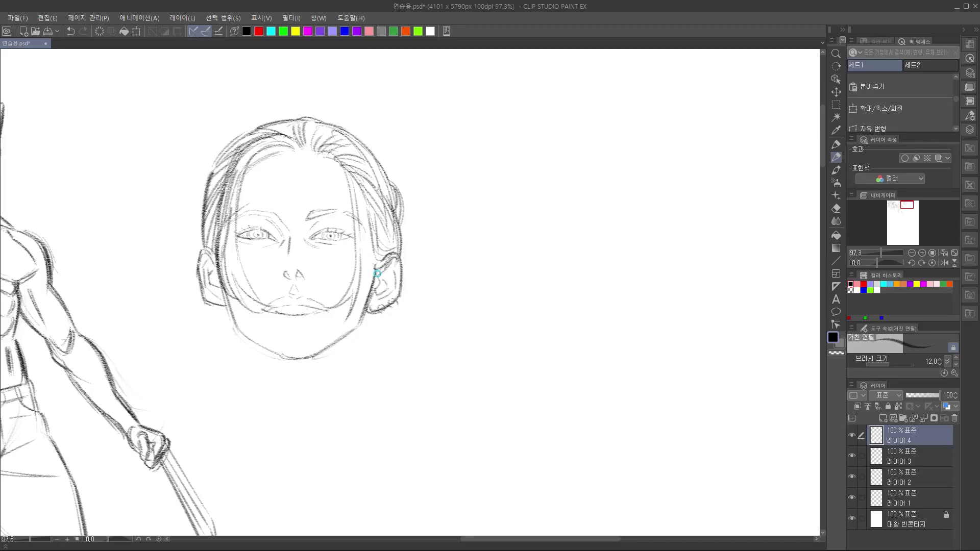
pyautogui.moveTo(354, 340)
pyautogui.mouseDown()
pyautogui.moveTo(388, 324)
pyautogui.moveTo(392, 307)
pyautogui.moveTo(353, 338)
pyautogui.mouseUp()
pyautogui.moveTo(391, 310)
pyautogui.mouseDown()
pyautogui.moveTo(362, 334)
pyautogui.moveTo(352, 337)
pyautogui.moveTo(385, 316)
pyautogui.moveTo(310, 338)
pyautogui.moveTo(355, 336)
pyautogui.mouseUp()
pyautogui.moveTo(279, 315)
pyautogui.mouseDown()
pyautogui.moveTo(317, 339)
pyautogui.moveTo(302, 332)
pyautogui.mouseUp()
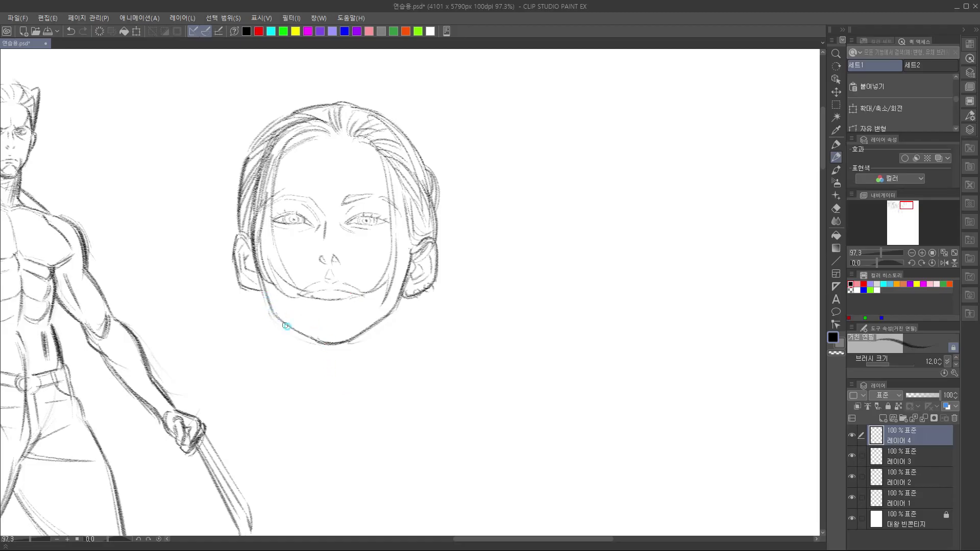
# Sketch both sides of the neck below the jaw and run curved shoulder lines outward on each side
pyautogui.moveTo(352, 374); pyautogui.dragTo(354, 365)
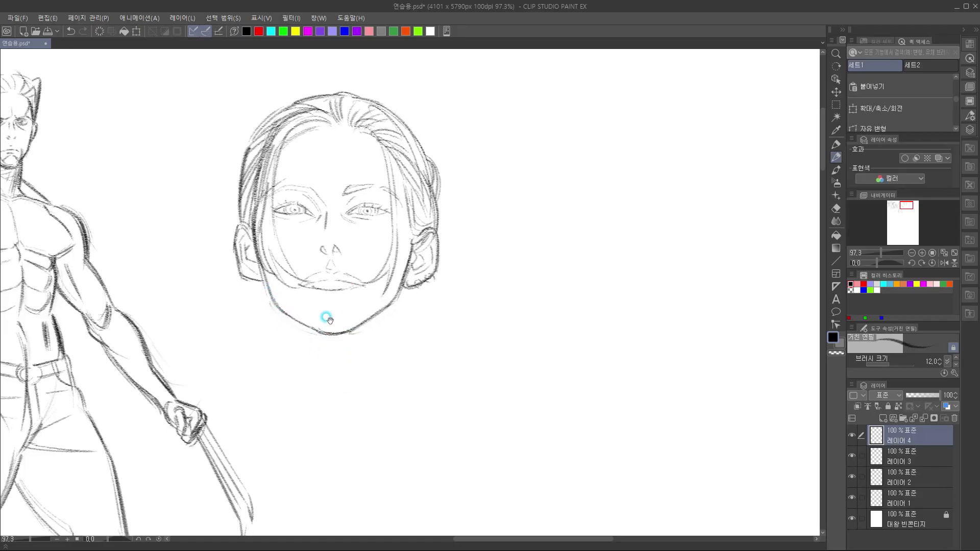
pyautogui.moveTo(279, 324); pyautogui.dragTo(282, 270)
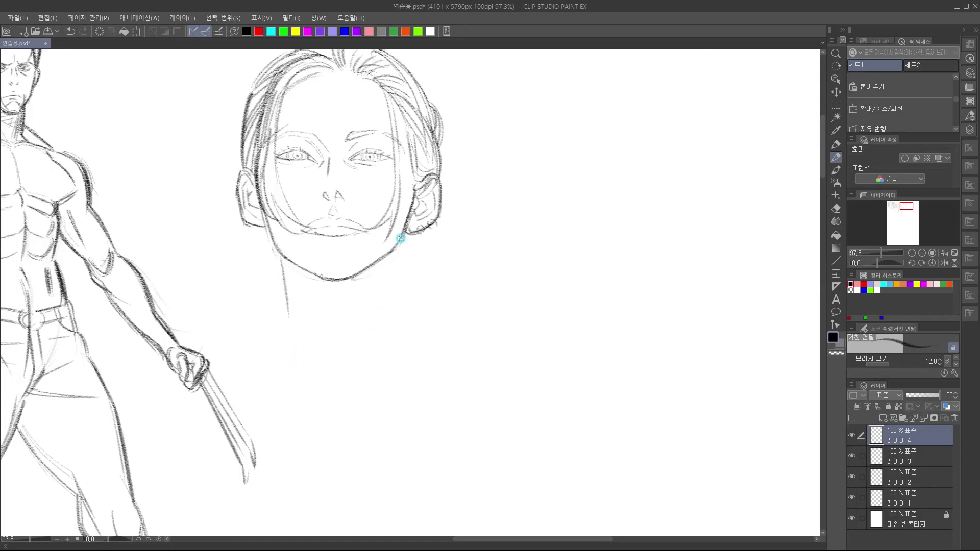
pyautogui.moveTo(391, 332)
pyautogui.mouseDown()
pyautogui.moveTo(390, 291)
pyautogui.moveTo(374, 279)
pyautogui.moveTo(381, 294)
pyautogui.moveTo(405, 275)
pyautogui.moveTo(390, 254)
pyautogui.moveTo(436, 303)
pyautogui.moveTo(399, 274)
pyautogui.moveTo(424, 299)
pyautogui.mouseUp()
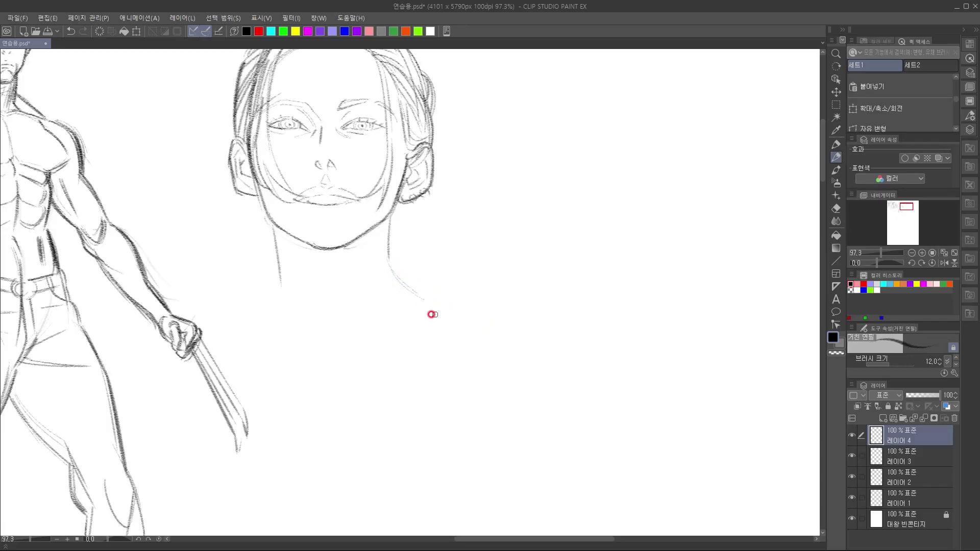
pyautogui.moveTo(403, 284)
pyautogui.mouseDown()
pyautogui.moveTo(517, 333)
pyautogui.moveTo(509, 331)
pyautogui.moveTo(570, 378)
pyautogui.mouseUp()
pyautogui.moveTo(232, 339)
pyautogui.mouseDown()
pyautogui.moveTo(365, 288)
pyautogui.moveTo(334, 281)
pyautogui.moveTo(300, 308)
pyautogui.moveTo(190, 350)
pyautogui.moveTo(203, 378)
pyautogui.mouseUp()
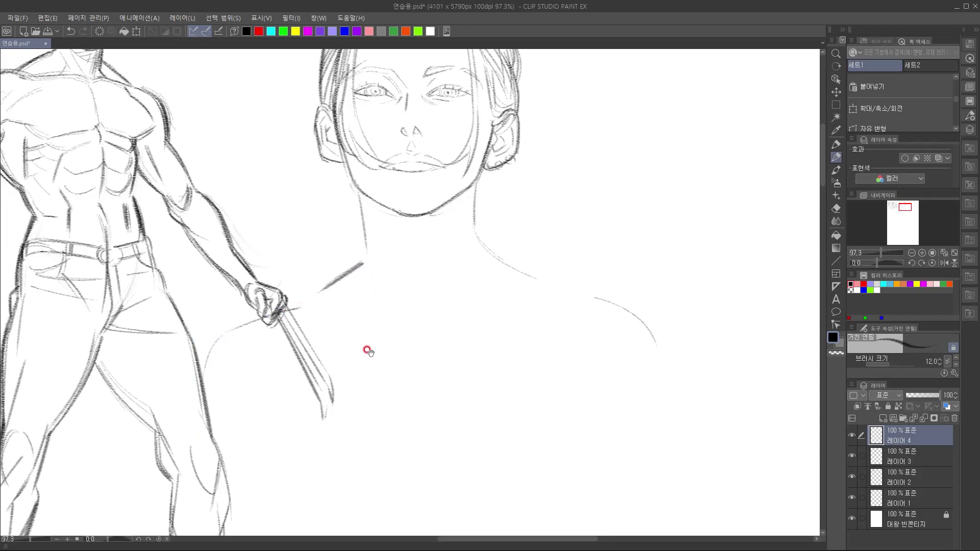
# Draw the slanting neck muscle lines below the chin on both sides of the throat
pyautogui.moveTo(368, 351); pyautogui.dragTo(287, 368)
pyautogui.moveTo(262, 273); pyautogui.dragTo(277, 309)
pyautogui.moveTo(340, 284)
pyautogui.mouseDown()
pyautogui.moveTo(335, 240)
pyautogui.moveTo(316, 277)
pyautogui.mouseUp()
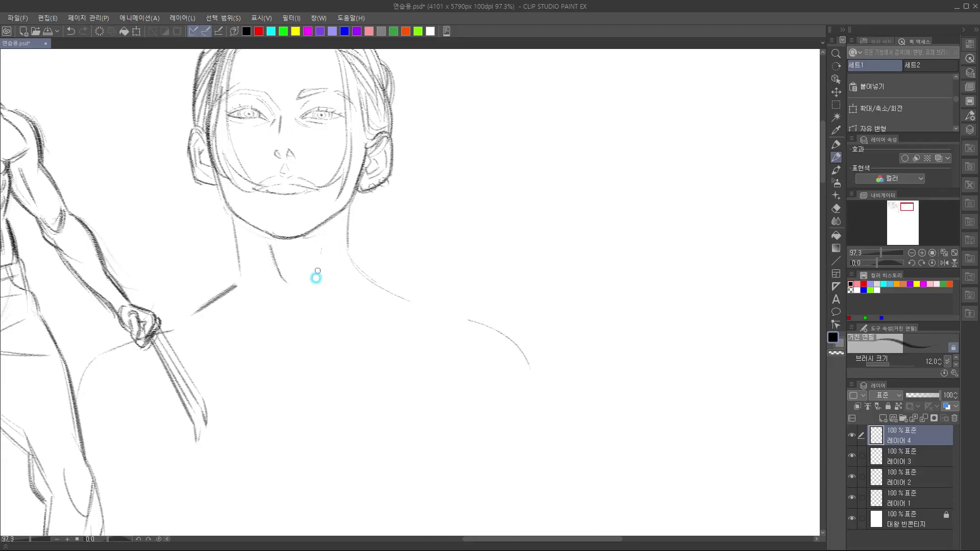
pyautogui.scroll(-2, 315, 302)
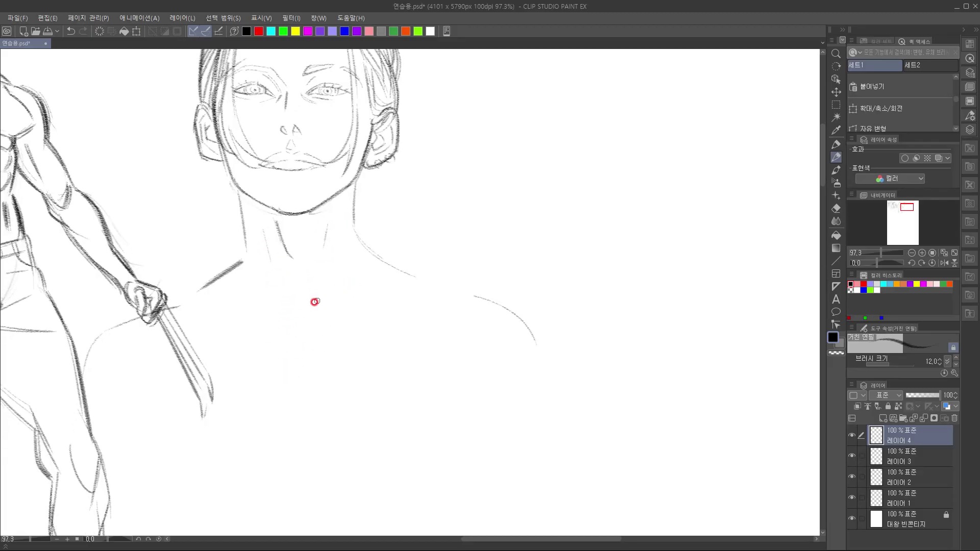
# Draw a shirt collar around the neck, with a V-shaped neckline and two pointed collar flaps
pyautogui.moveTo(246, 260); pyautogui.dragTo(271, 300)
pyautogui.hotkey('ctrl', 'z')
pyautogui.moveTo(245, 256); pyautogui.dragTo(306, 306)
pyautogui.moveTo(354, 234)
pyautogui.mouseDown()
pyautogui.moveTo(311, 299)
pyautogui.moveTo(337, 344)
pyautogui.mouseUp()
pyautogui.moveTo(286, 309); pyautogui.dragTo(260, 348)
pyautogui.moveTo(242, 231); pyautogui.dragTo(240, 363)
pyautogui.moveTo(373, 278); pyautogui.dragTo(348, 354)
pyautogui.moveTo(299, 308); pyautogui.dragTo(340, 352)
pyautogui.moveTo(351, 238); pyautogui.dragTo(304, 306)
# Sketch a round brooch with a small center circle and petal pattern where the collar flaps meet
pyautogui.moveTo(248, 258)
pyautogui.mouseDown()
pyautogui.moveTo(289, 309)
pyautogui.moveTo(268, 340)
pyautogui.mouseUp()
pyautogui.moveTo(275, 326)
pyautogui.mouseDown()
pyautogui.moveTo(297, 356)
pyautogui.moveTo(294, 340)
pyautogui.mouseUp()
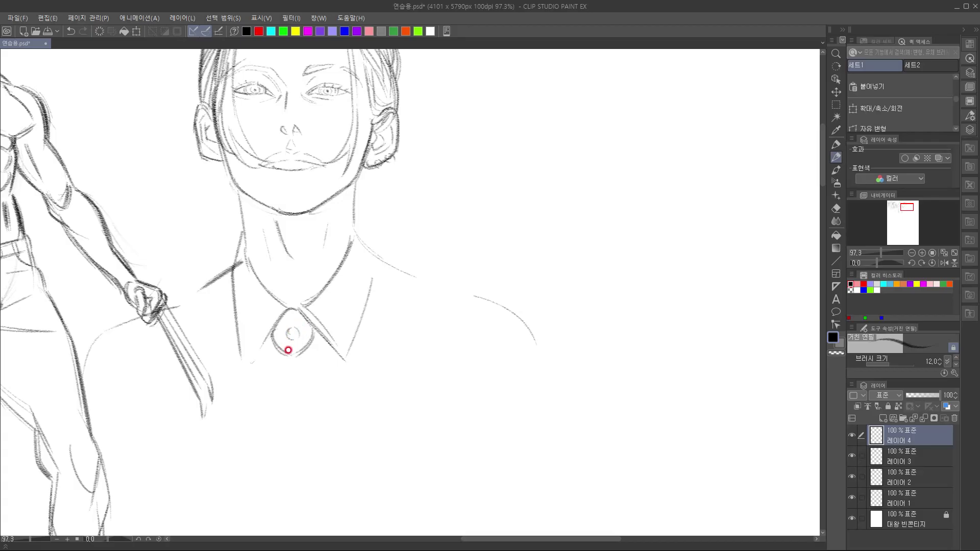
pyautogui.moveTo(303, 333)
pyautogui.mouseDown()
pyautogui.moveTo(290, 336)
pyautogui.moveTo(295, 350)
pyautogui.mouseUp()
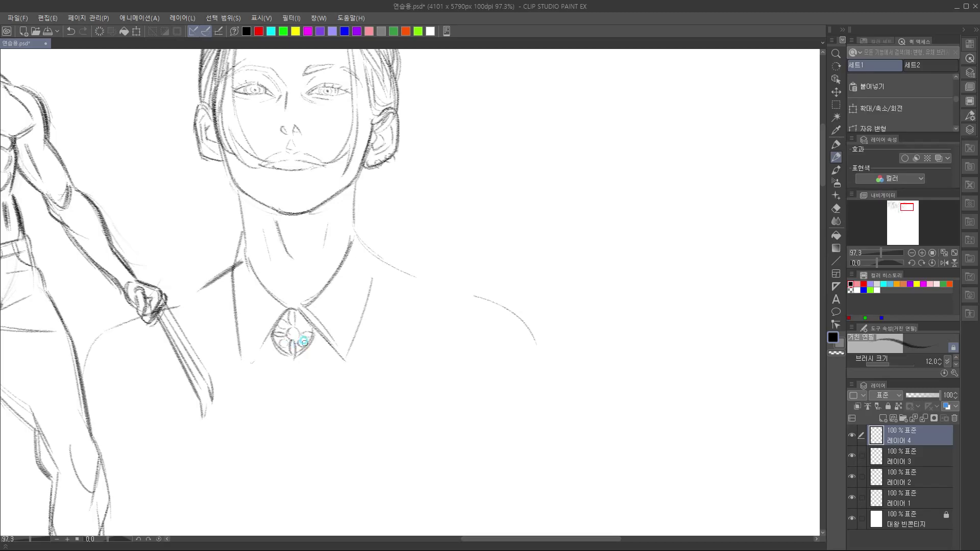
pyautogui.scroll(-2, 345, 334)
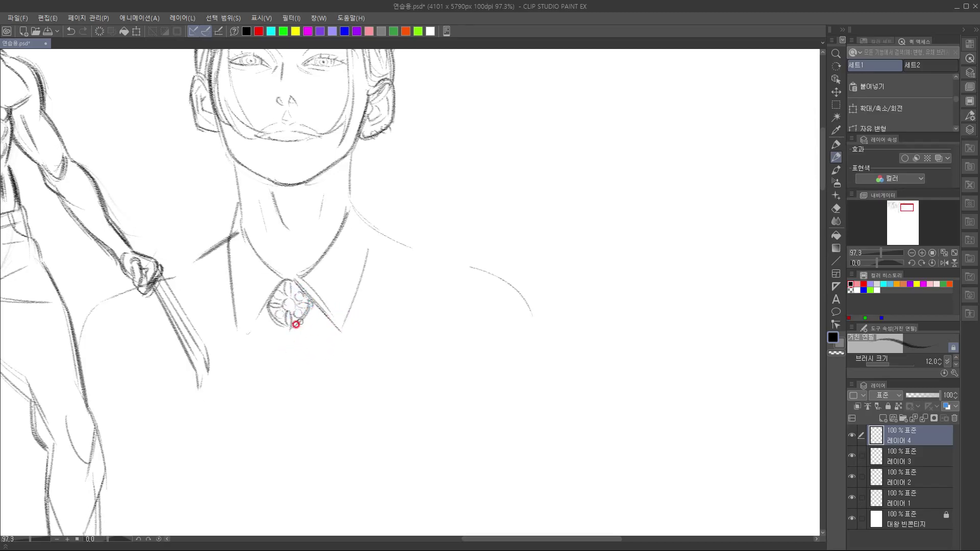
pyautogui.scroll(1, 296, 337)
# Reinforce the neckline and inner collar edges, and add sloping garment lines from the neck toward both shoulders
pyautogui.moveTo(284, 293); pyautogui.dragTo(240, 341)
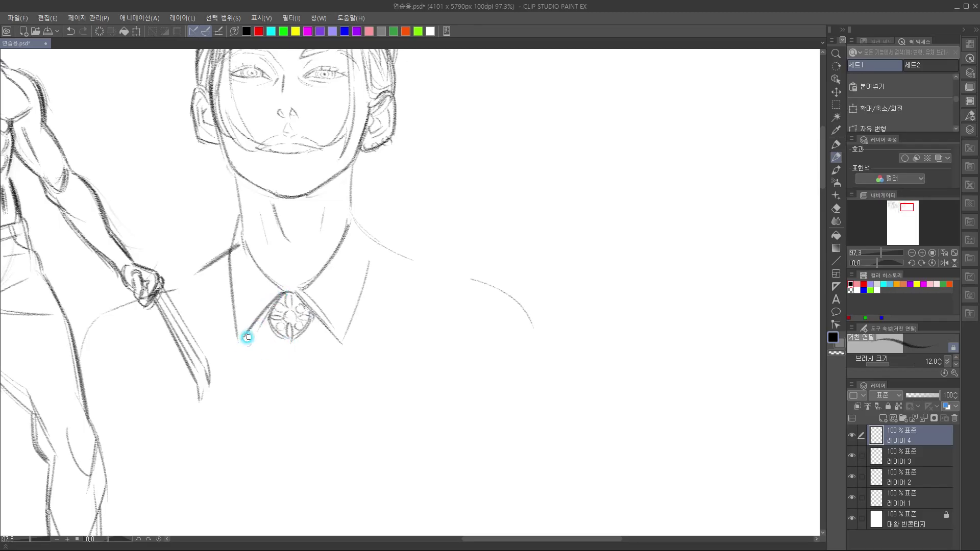
pyautogui.moveTo(249, 250); pyautogui.dragTo(287, 292)
pyautogui.moveTo(257, 256); pyautogui.dragTo(304, 287)
pyautogui.moveTo(342, 229); pyautogui.dragTo(299, 292)
pyautogui.moveTo(353, 205); pyautogui.dragTo(366, 241)
pyautogui.moveTo(355, 203); pyautogui.dragTo(377, 221)
pyautogui.moveTo(232, 207); pyautogui.dragTo(199, 242)
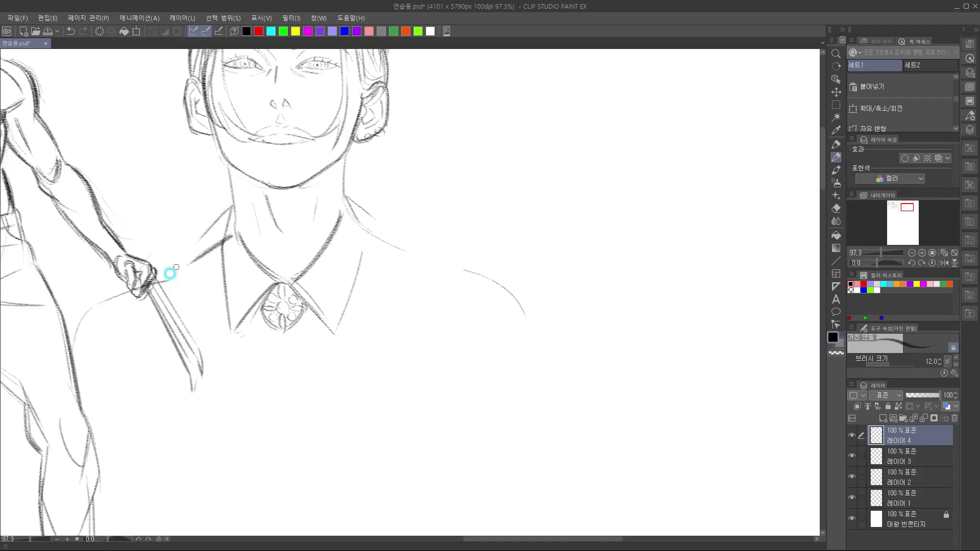
# Draw long jacket lapel lines beside the collar flaps on both sides of the chest
pyautogui.moveTo(261, 293); pyautogui.dragTo(262, 354)
pyautogui.moveTo(392, 262)
pyautogui.mouseDown()
pyautogui.moveTo(424, 247)
pyautogui.moveTo(432, 214)
pyautogui.mouseUp()
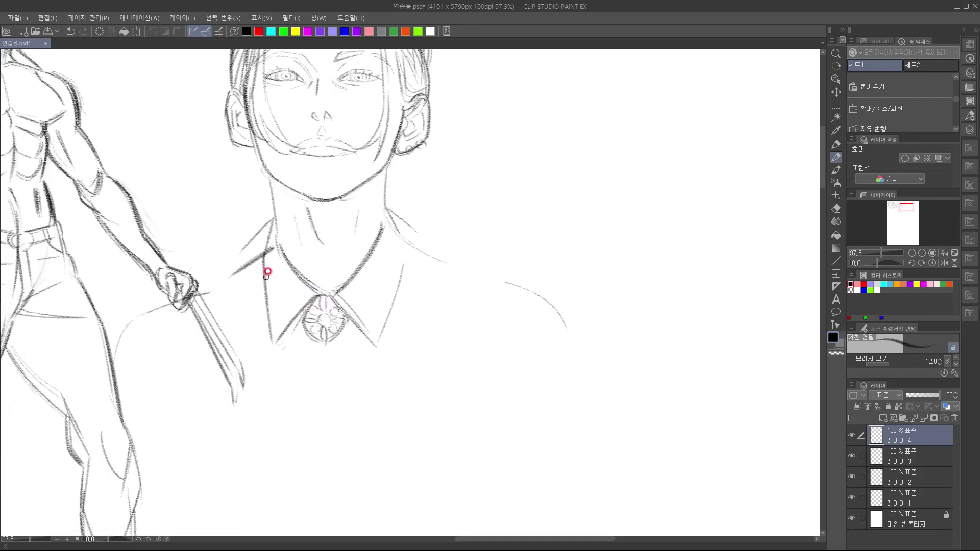
pyautogui.moveTo(240, 255); pyautogui.dragTo(177, 363)
pyautogui.moveTo(271, 235); pyautogui.dragTo(248, 328)
pyautogui.moveTo(391, 220); pyautogui.dragTo(401, 379)
pyautogui.moveTo(394, 410)
pyautogui.mouseDown()
pyautogui.moveTo(393, 420)
pyautogui.moveTo(392, 371)
pyautogui.moveTo(373, 335)
pyautogui.mouseUp()
# Reinforce the jacket's shoulder contours on both sides and add the outer lapel lines descending from them
pyautogui.moveTo(407, 219)
pyautogui.mouseDown()
pyautogui.moveTo(450, 309)
pyautogui.moveTo(529, 349)
pyautogui.mouseUp()
pyautogui.moveTo(231, 360); pyautogui.dragTo(223, 371)
pyautogui.moveTo(250, 322); pyautogui.dragTo(221, 375)
pyautogui.moveTo(280, 305)
pyautogui.mouseDown()
pyautogui.moveTo(238, 330)
pyautogui.moveTo(336, 280)
pyautogui.mouseUp()
pyautogui.moveTo(387, 356); pyautogui.dragTo(229, 334)
pyautogui.moveTo(384, 242)
pyautogui.mouseDown()
pyautogui.moveTo(516, 299)
pyautogui.moveTo(536, 360)
pyautogui.mouseUp()
pyautogui.moveTo(391, 304); pyautogui.dragTo(391, 359)
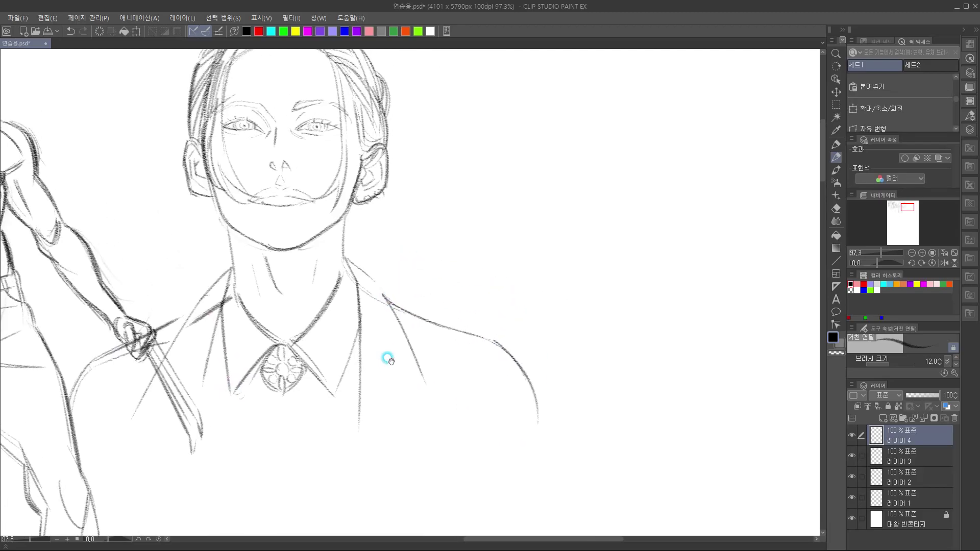
# Draw a bundle of tied-back hair falling behind the neck below the ear on the viewer's right
pyautogui.moveTo(356, 206); pyautogui.dragTo(367, 272)
pyautogui.moveTo(363, 231)
pyautogui.mouseDown()
pyautogui.moveTo(366, 284)
pyautogui.moveTo(359, 272)
pyautogui.moveTo(361, 256)
pyautogui.moveTo(367, 281)
pyautogui.moveTo(364, 232)
pyautogui.moveTo(358, 263)
pyautogui.moveTo(349, 229)
pyautogui.moveTo(380, 285)
pyautogui.mouseUp()
pyautogui.moveTo(343, 248); pyautogui.dragTo(384, 291)
pyautogui.moveTo(348, 262); pyautogui.dragTo(395, 272)
pyautogui.moveTo(354, 204)
pyautogui.mouseDown()
pyautogui.moveTo(372, 224)
pyautogui.moveTo(377, 263)
pyautogui.mouseUp()
pyautogui.moveTo(345, 261); pyautogui.dragTo(362, 286)
pyautogui.moveTo(364, 240)
pyautogui.mouseDown()
pyautogui.moveTo(380, 286)
pyautogui.moveTo(376, 268)
pyautogui.moveTo(346, 277)
pyautogui.mouseUp()
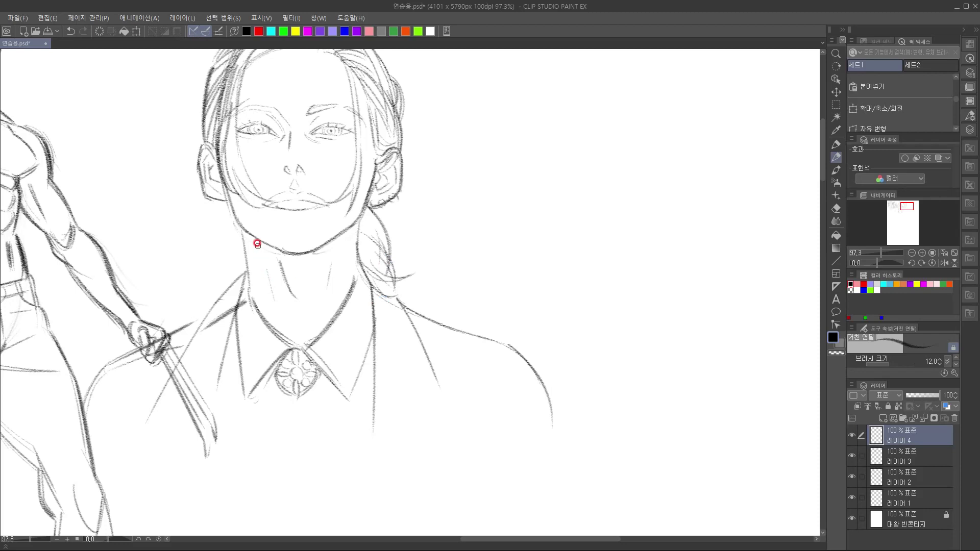
# Draw loose curling hair strands behind the neck below the ear on the viewer's left
pyautogui.moveTo(229, 206)
pyautogui.mouseDown()
pyautogui.moveTo(218, 247)
pyautogui.moveTo(210, 242)
pyautogui.mouseUp()
pyautogui.moveTo(228, 210); pyautogui.dragTo(233, 247)
pyautogui.moveTo(233, 210); pyautogui.dragTo(241, 228)
pyautogui.moveTo(233, 215)
pyautogui.mouseDown()
pyautogui.moveTo(225, 245)
pyautogui.moveTo(202, 250)
pyautogui.moveTo(223, 254)
pyautogui.moveTo(232, 242)
pyautogui.moveTo(203, 268)
pyautogui.moveTo(247, 274)
pyautogui.mouseUp()
pyautogui.moveTo(263, 315)
pyautogui.mouseDown()
pyautogui.moveTo(265, 333)
pyautogui.moveTo(291, 351)
pyautogui.mouseUp()
pyautogui.moveTo(267, 265)
pyautogui.mouseDown()
pyautogui.moveTo(276, 324)
pyautogui.moveTo(234, 430)
pyautogui.mouseUp()
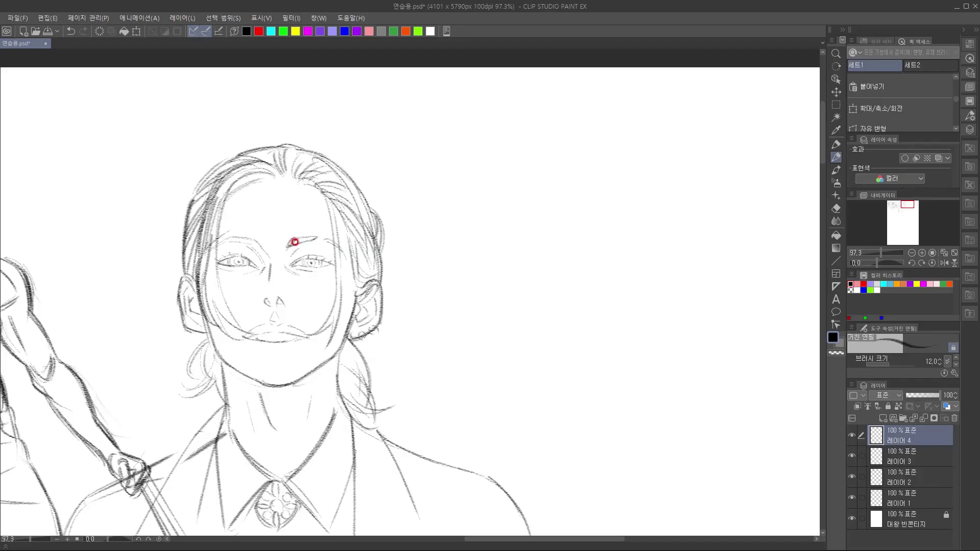
# Thicken the eyebrow on the viewer's right and refine the lines around the eyes
pyautogui.moveTo(295, 243); pyautogui.dragTo(323, 231)
pyautogui.moveTo(320, 261); pyautogui.dragTo(335, 264)
pyautogui.moveTo(264, 268); pyautogui.dragTo(255, 239)
pyautogui.moveTo(311, 342)
pyautogui.mouseDown()
pyautogui.moveTo(289, 261)
pyautogui.moveTo(305, 280)
pyautogui.mouseUp()
pyautogui.moveTo(290, 218)
pyautogui.mouseDown()
pyautogui.moveTo(354, 213)
pyautogui.moveTo(336, 169)
pyautogui.mouseUp()
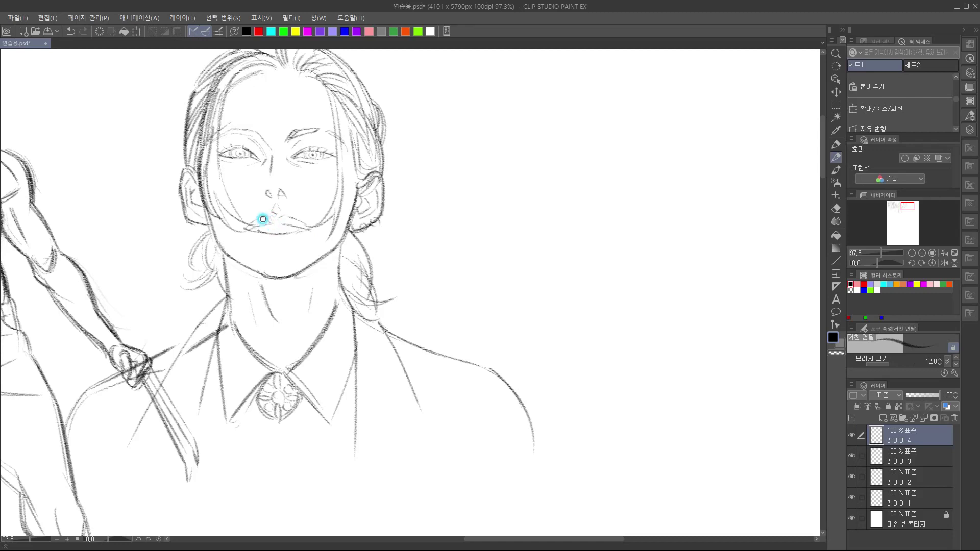
# Define the upper and lower lips with parting details, and add short shading marks around the mouth and chin
pyautogui.moveTo(258, 219); pyautogui.dragTo(260, 226)
pyautogui.moveTo(268, 230); pyautogui.dragTo(274, 233)
pyautogui.moveTo(269, 223)
pyautogui.mouseDown()
pyautogui.moveTo(295, 224)
pyautogui.moveTo(272, 223)
pyautogui.moveTo(316, 231)
pyautogui.mouseUp()
pyautogui.moveTo(269, 240); pyautogui.dragTo(291, 246)
pyautogui.moveTo(268, 240)
pyautogui.mouseDown()
pyautogui.moveTo(303, 247)
pyautogui.moveTo(282, 268)
pyautogui.mouseUp()
pyautogui.moveTo(314, 232); pyautogui.dragTo(318, 241)
pyautogui.moveTo(366, 208); pyautogui.dragTo(350, 217)
pyautogui.moveTo(249, 249); pyautogui.dragTo(258, 257)
pyautogui.moveTo(326, 238); pyautogui.dragTo(327, 240)
pyautogui.moveTo(393, 249); pyautogui.dragTo(400, 212)
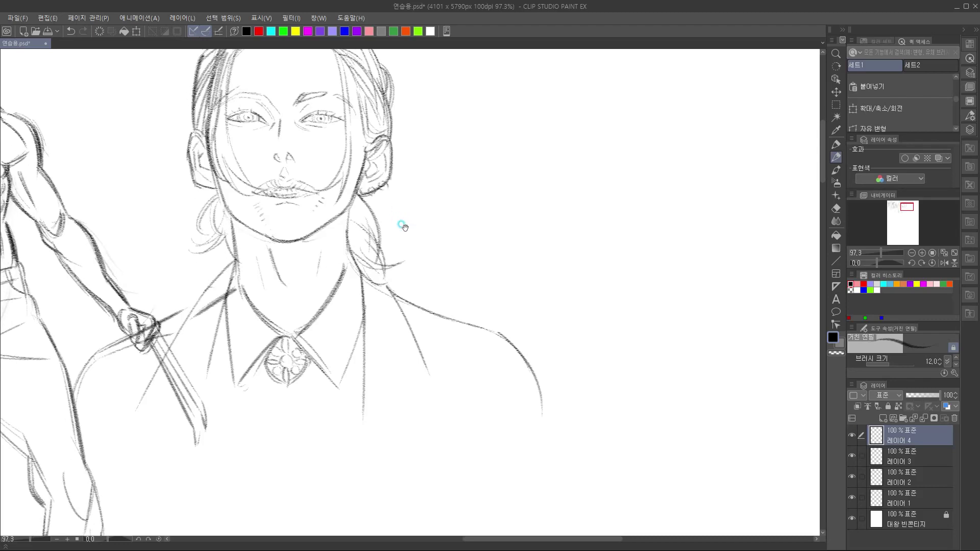
# Hatch a shadow band across the neck directly beneath the jaw and chin
pyautogui.moveTo(318, 237); pyautogui.dragTo(336, 222)
pyautogui.moveTo(257, 256); pyautogui.dragTo(335, 228)
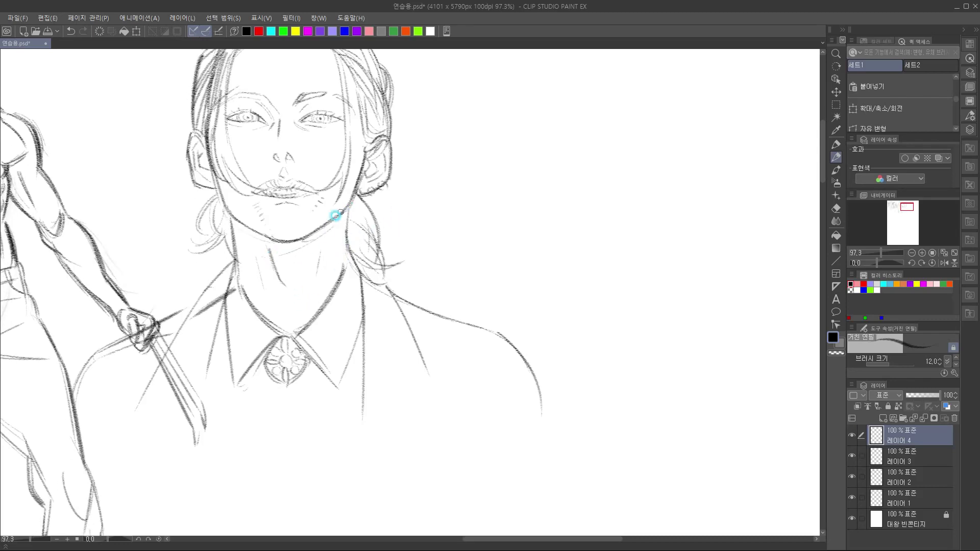
pyautogui.moveTo(259, 257); pyautogui.dragTo(330, 225)
pyautogui.moveTo(290, 245); pyautogui.dragTo(335, 221)
pyautogui.moveTo(233, 232)
pyautogui.mouseDown()
pyautogui.moveTo(265, 238)
pyautogui.moveTo(241, 253)
pyautogui.moveTo(277, 238)
pyautogui.moveTo(256, 255)
pyautogui.moveTo(310, 234)
pyautogui.mouseUp()
pyautogui.moveTo(273, 260); pyautogui.dragTo(332, 227)
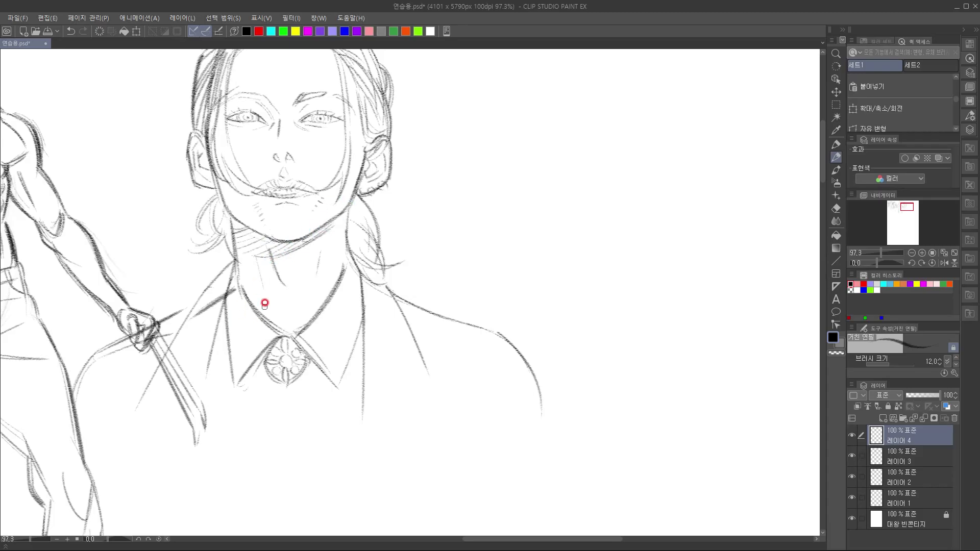
# Extend the hatching down the viewer's left side of the neck to the collar
pyautogui.moveTo(345, 335); pyautogui.dragTo(353, 357)
pyautogui.moveTo(247, 278)
pyautogui.mouseDown()
pyautogui.moveTo(275, 278)
pyautogui.moveTo(245, 288)
pyautogui.moveTo(268, 290)
pyautogui.moveTo(245, 299)
pyautogui.moveTo(275, 305)
pyautogui.moveTo(254, 310)
pyautogui.moveTo(276, 312)
pyautogui.moveTo(255, 323)
pyautogui.moveTo(276, 315)
pyautogui.moveTo(287, 342)
pyautogui.mouseUp()
pyautogui.moveTo(364, 341); pyautogui.dragTo(330, 420)
pyautogui.moveTo(406, 409); pyautogui.dragTo(436, 430)
pyautogui.moveTo(334, 359); pyautogui.dragTo(353, 324)
pyautogui.moveTo(213, 251)
pyautogui.mouseDown()
pyautogui.moveTo(219, 269)
pyautogui.moveTo(247, 278)
pyautogui.moveTo(218, 171)
pyautogui.moveTo(227, 213)
pyautogui.moveTo(265, 192)
pyautogui.mouseUp()
pyautogui.scroll(3, 227, 212)
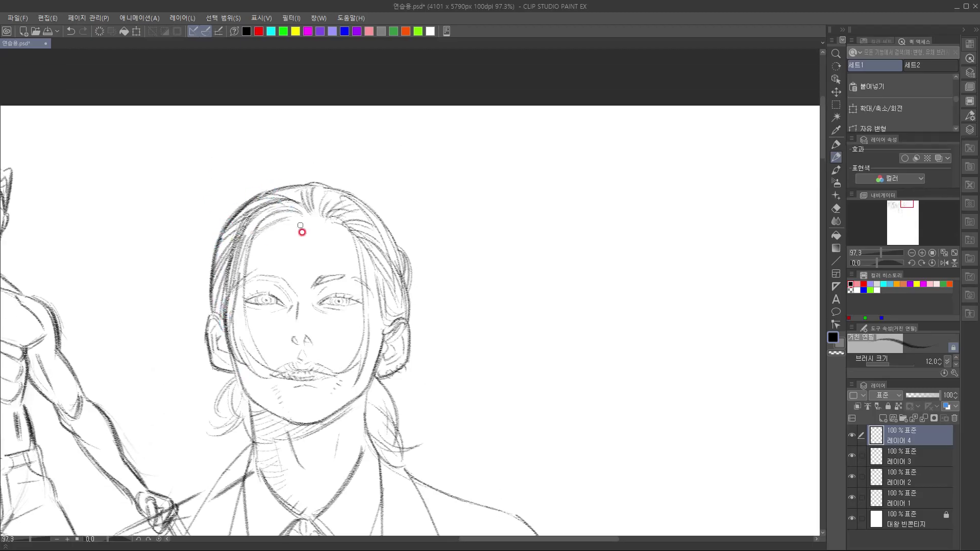
# Darken the jacket edge on the viewer's left, and the neck edge and tied-back hair on the viewer's right
pyautogui.moveTo(392, 349); pyautogui.dragTo(414, 214)
pyautogui.moveTo(393, 324); pyautogui.dragTo(452, 245)
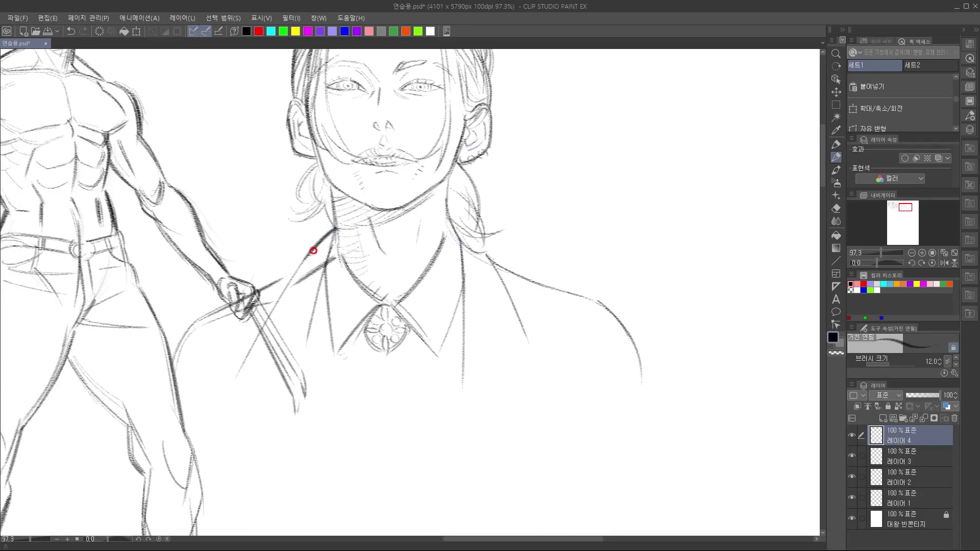
pyautogui.scroll(3, 245, 428)
pyautogui.moveTo(335, 274); pyautogui.dragTo(333, 342)
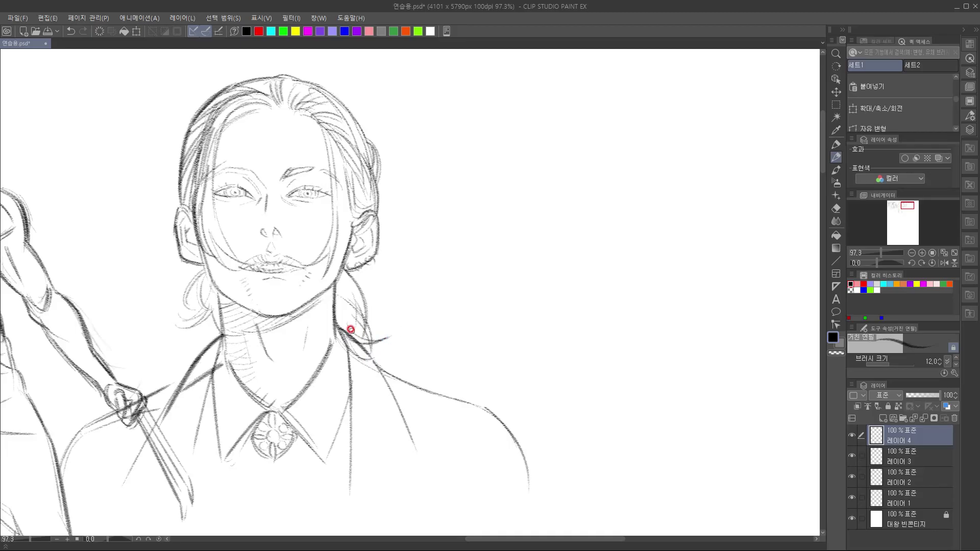
pyautogui.moveTo(343, 334); pyautogui.dragTo(373, 358)
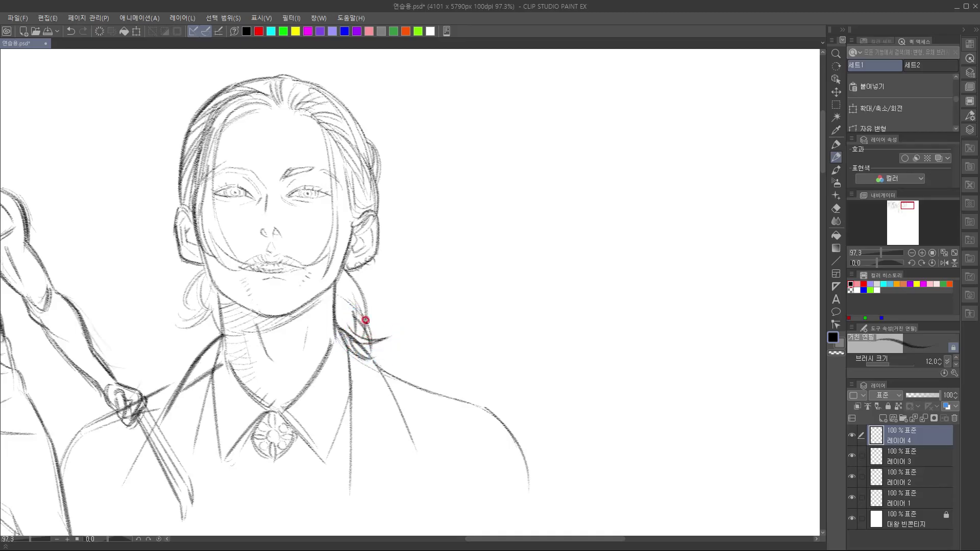
pyautogui.moveTo(363, 314); pyautogui.dragTo(361, 352)
pyautogui.moveTo(353, 284)
pyautogui.mouseDown()
pyautogui.moveTo(341, 328)
pyautogui.moveTo(356, 280)
pyautogui.mouseUp()
pyautogui.moveTo(356, 433)
pyautogui.mouseDown()
pyautogui.moveTo(423, 374)
pyautogui.moveTo(332, 406)
pyautogui.mouseUp()
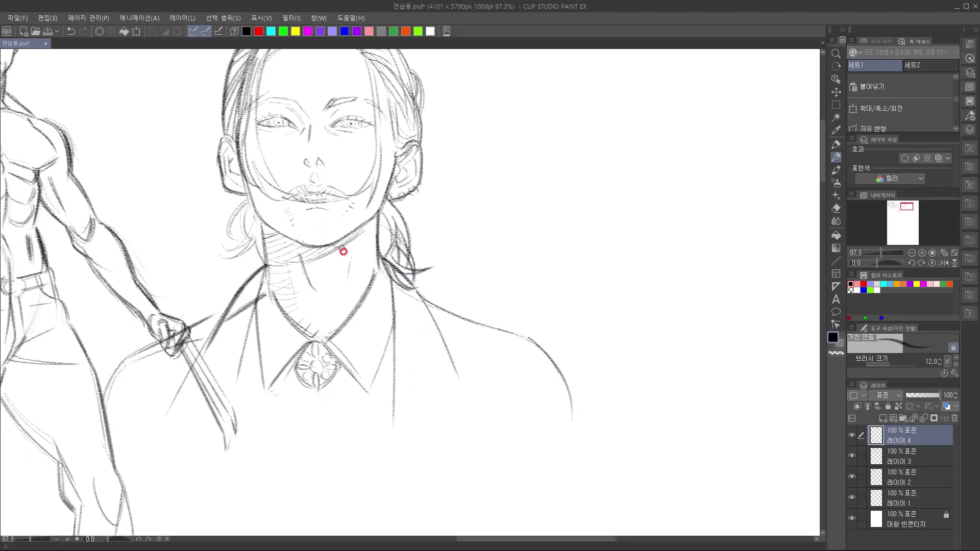
# Move the portrait sketch slightly left toward the clawed figure, and return to the pencil
pyautogui.press('k')
pyautogui.moveTo(376, 308); pyautogui.dragTo(332, 308)
pyautogui.moveTo(338, 310)
pyautogui.mouseDown()
pyautogui.moveTo(396, 374)
pyautogui.moveTo(484, 396)
pyautogui.moveTo(470, 387)
pyautogui.moveTo(420, 403)
pyautogui.moveTo(449, 357)
pyautogui.moveTo(472, 375)
pyautogui.moveTo(523, 280)
pyautogui.moveTo(667, 291)
pyautogui.moveTo(197, 392)
pyautogui.moveTo(109, 389)
pyautogui.mouseUp()
pyautogui.press('p')
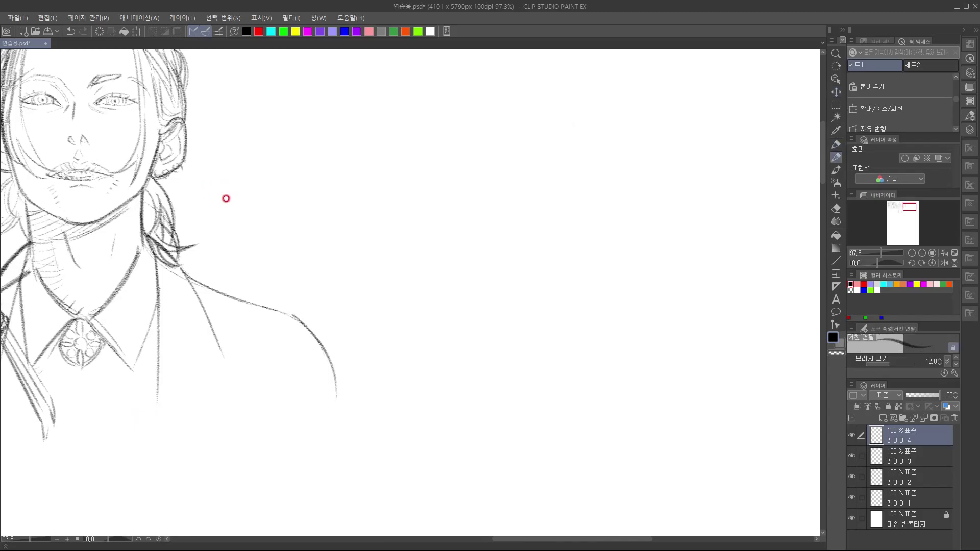
# Add a new layer and sketch a small oval head outline with a tapered chin beyond the portrait's shoulder
pyautogui.click(881, 420)
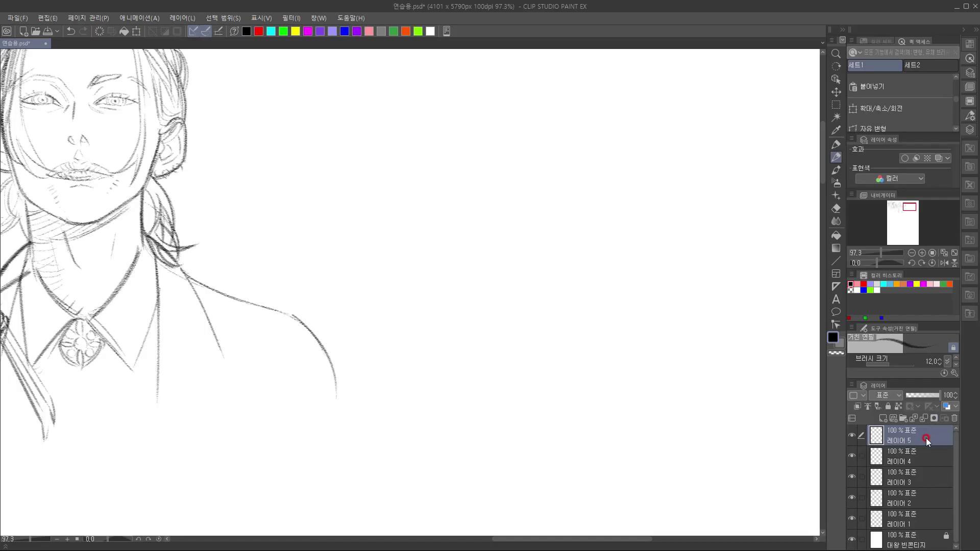
pyautogui.moveTo(363, 212); pyautogui.dragTo(175, 344)
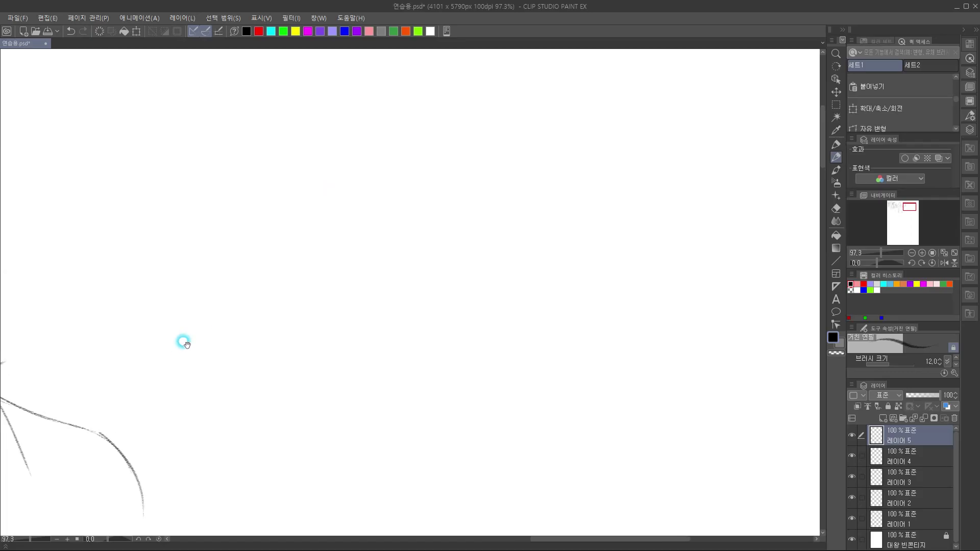
pyautogui.moveTo(271, 153)
pyautogui.mouseDown()
pyautogui.moveTo(268, 174)
pyautogui.moveTo(311, 113)
pyautogui.moveTo(336, 193)
pyautogui.moveTo(322, 217)
pyautogui.mouseUp()
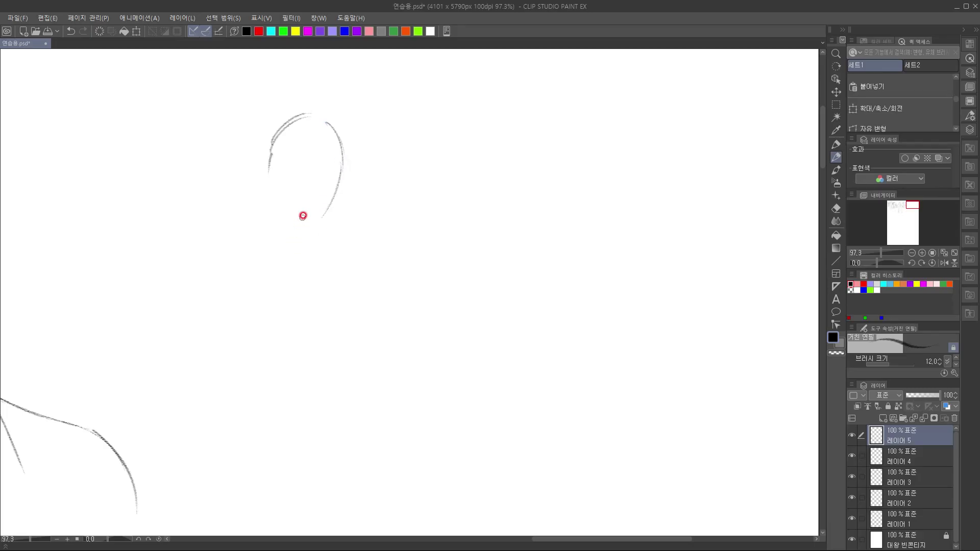
pyautogui.moveTo(328, 210); pyautogui.dragTo(300, 239)
pyautogui.moveTo(269, 204)
pyautogui.mouseDown()
pyautogui.moveTo(299, 241)
pyautogui.moveTo(286, 228)
pyautogui.moveTo(310, 225)
pyautogui.mouseUp()
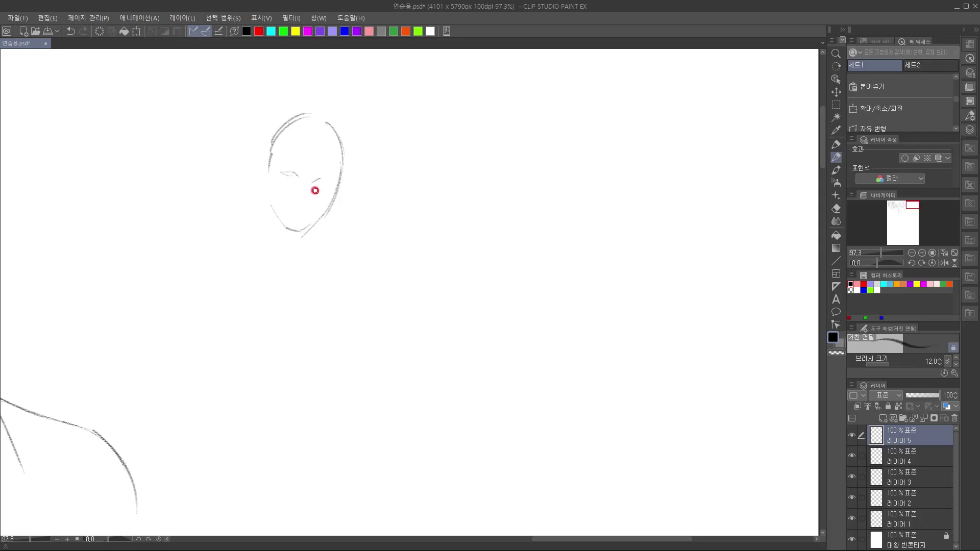
# Sketch narrow eyes, angled eyebrows and the nose on the small head
pyautogui.moveTo(313, 182)
pyautogui.mouseDown()
pyautogui.moveTo(325, 183)
pyautogui.moveTo(289, 176)
pyautogui.mouseUp()
pyautogui.moveTo(288, 163)
pyautogui.mouseDown()
pyautogui.moveTo(306, 178)
pyautogui.moveTo(289, 164)
pyautogui.moveTo(265, 178)
pyautogui.moveTo(331, 167)
pyautogui.moveTo(311, 184)
pyautogui.moveTo(334, 175)
pyautogui.mouseUp()
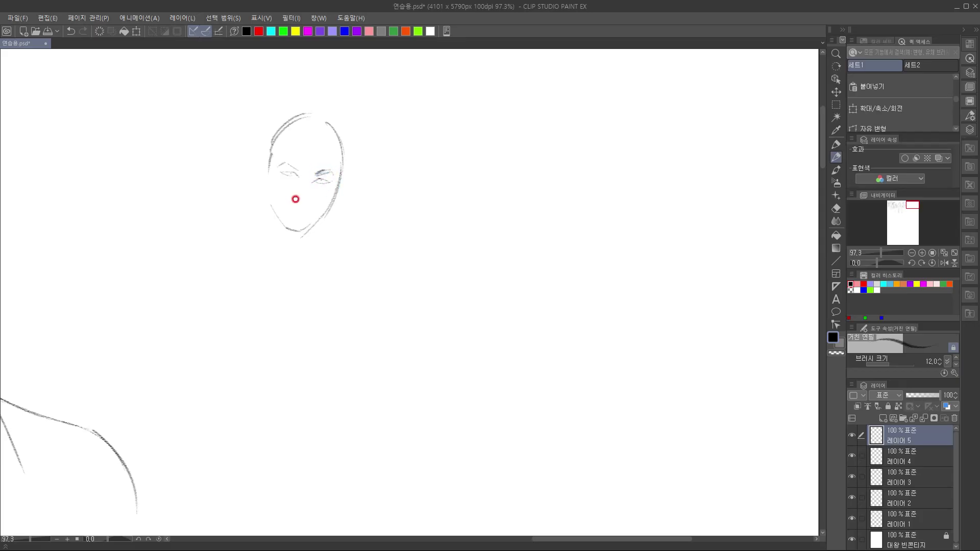
pyautogui.moveTo(287, 163)
pyautogui.mouseDown()
pyautogui.moveTo(300, 170)
pyautogui.moveTo(297, 199)
pyautogui.mouseUp()
pyautogui.moveTo(333, 176); pyautogui.dragTo(319, 183)
pyautogui.moveTo(311, 180); pyautogui.dragTo(314, 189)
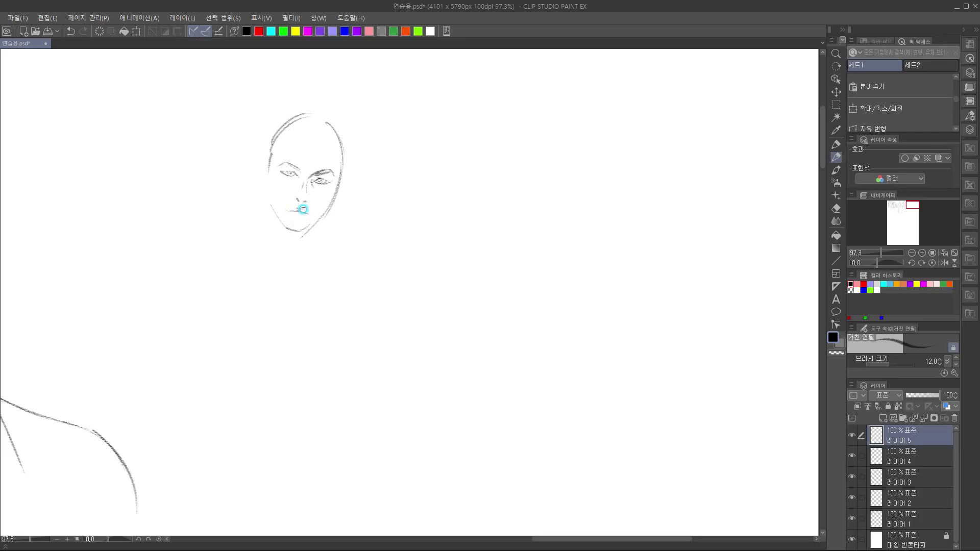
# Draw the small head's mouth, refine the nose and darken the eyebrow on the viewer's left
pyautogui.moveTo(287, 211); pyautogui.dragTo(315, 208)
pyautogui.moveTo(303, 212)
pyautogui.mouseDown()
pyautogui.moveTo(275, 225)
pyautogui.moveTo(313, 187)
pyautogui.mouseUp()
pyautogui.moveTo(298, 179)
pyautogui.mouseDown()
pyautogui.moveTo(328, 149)
pyautogui.moveTo(302, 187)
pyautogui.moveTo(293, 178)
pyautogui.moveTo(334, 148)
pyautogui.moveTo(294, 177)
pyautogui.moveTo(305, 188)
pyautogui.moveTo(296, 173)
pyautogui.moveTo(304, 171)
pyautogui.moveTo(291, 163)
pyautogui.moveTo(307, 171)
pyautogui.moveTo(286, 164)
pyautogui.moveTo(318, 173)
pyautogui.moveTo(299, 170)
pyautogui.mouseUp()
pyautogui.hotkey('ctrl', 'z')
pyautogui.moveTo(288, 164)
pyautogui.mouseDown()
pyautogui.moveTo(302, 170)
pyautogui.moveTo(279, 166)
pyautogui.mouseUp()
pyautogui.moveTo(294, 166); pyautogui.dragTo(311, 172)
pyautogui.moveTo(378, 178); pyautogui.dragTo(379, 177)
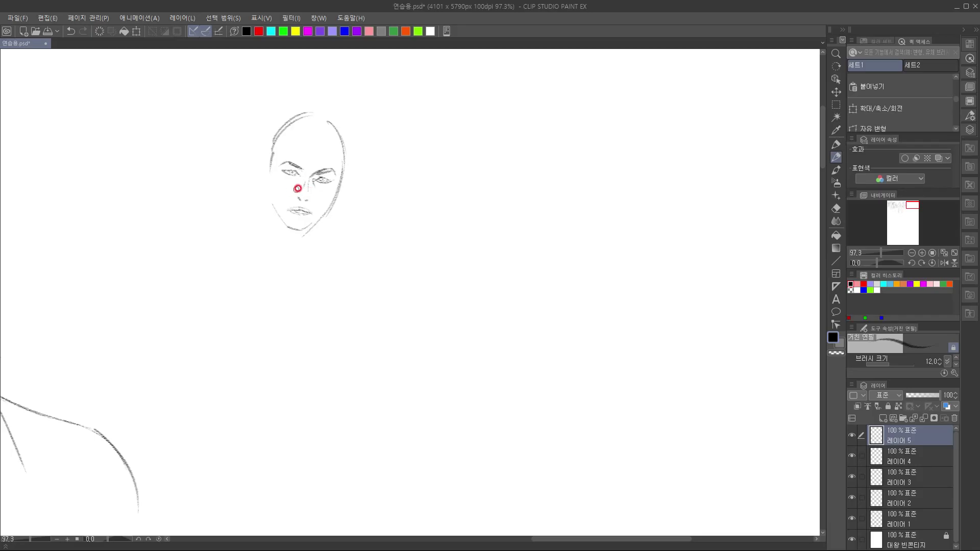
# Strengthen the small head's eye detail and complete the cheek, jaw and chin contour
pyautogui.moveTo(311, 179)
pyautogui.mouseDown()
pyautogui.moveTo(333, 172)
pyautogui.moveTo(311, 183)
pyautogui.moveTo(324, 191)
pyautogui.moveTo(330, 175)
pyautogui.moveTo(316, 175)
pyautogui.moveTo(333, 176)
pyautogui.moveTo(320, 176)
pyautogui.moveTo(335, 186)
pyautogui.moveTo(326, 221)
pyautogui.moveTo(362, 197)
pyautogui.mouseUp()
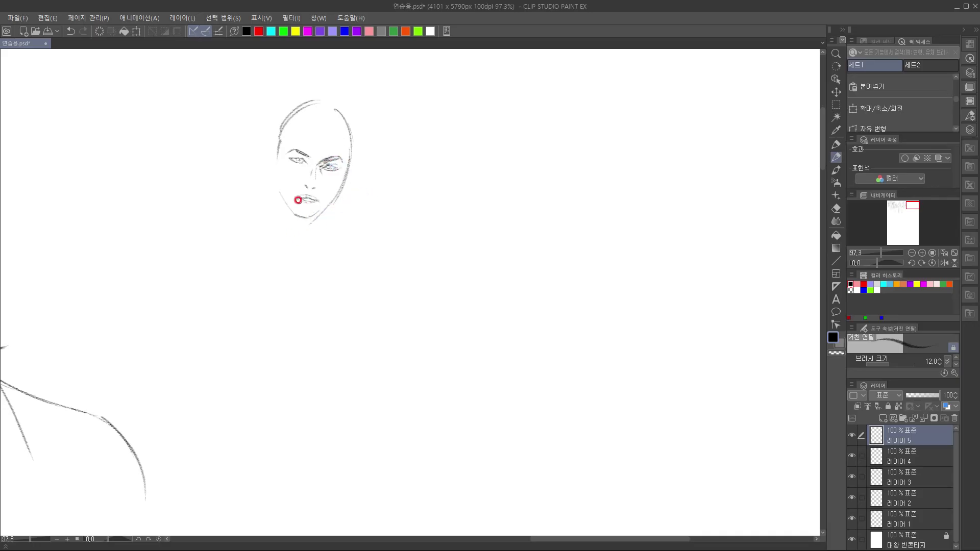
pyautogui.moveTo(314, 223); pyautogui.dragTo(310, 228)
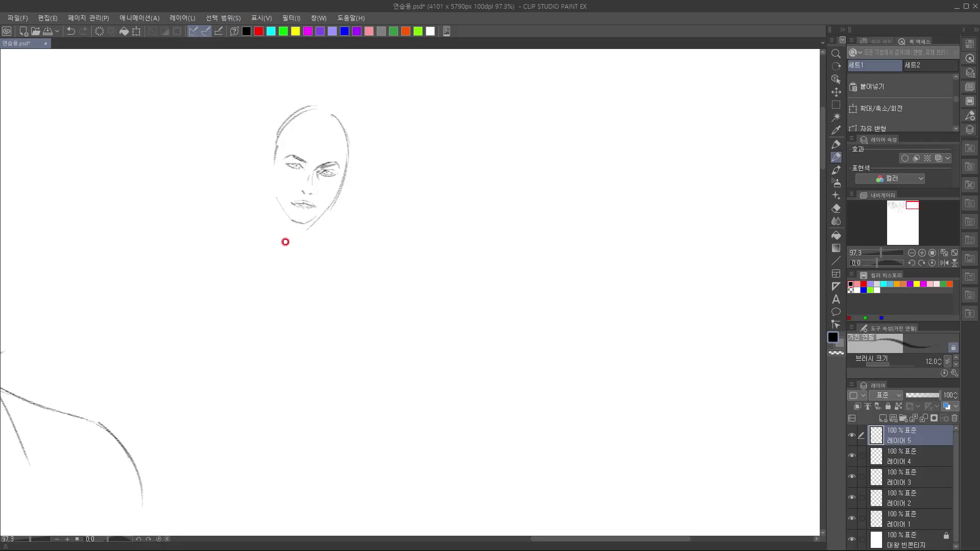
pyautogui.moveTo(274, 179)
pyautogui.mouseDown()
pyautogui.moveTo(292, 223)
pyautogui.moveTo(275, 195)
pyautogui.moveTo(297, 225)
pyautogui.moveTo(324, 213)
pyautogui.moveTo(295, 225)
pyautogui.moveTo(342, 197)
pyautogui.moveTo(306, 223)
pyautogui.moveTo(347, 184)
pyautogui.moveTo(330, 177)
pyautogui.moveTo(338, 167)
pyautogui.moveTo(346, 173)
pyautogui.moveTo(329, 211)
pyautogui.mouseUp()
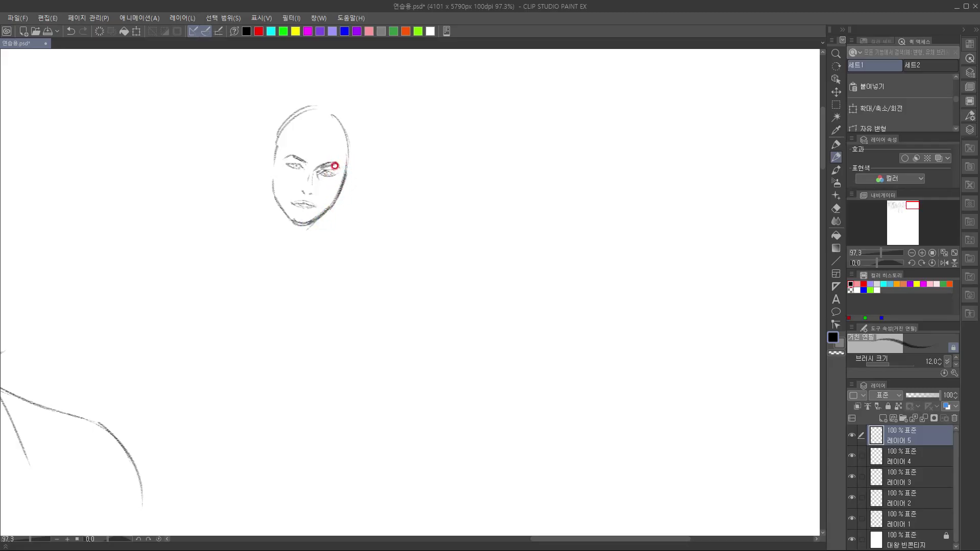
# Sketch the small head's forehead hairline with a side-swept fringe and add both ears
pyautogui.moveTo(321, 131); pyautogui.dragTo(319, 149)
pyautogui.moveTo(309, 136); pyautogui.dragTo(345, 159)
pyautogui.moveTo(306, 128)
pyautogui.mouseDown()
pyautogui.moveTo(343, 95)
pyautogui.moveTo(282, 172)
pyautogui.moveTo(288, 135)
pyautogui.moveTo(277, 162)
pyautogui.mouseUp()
pyautogui.scroll(1, 310, 244)
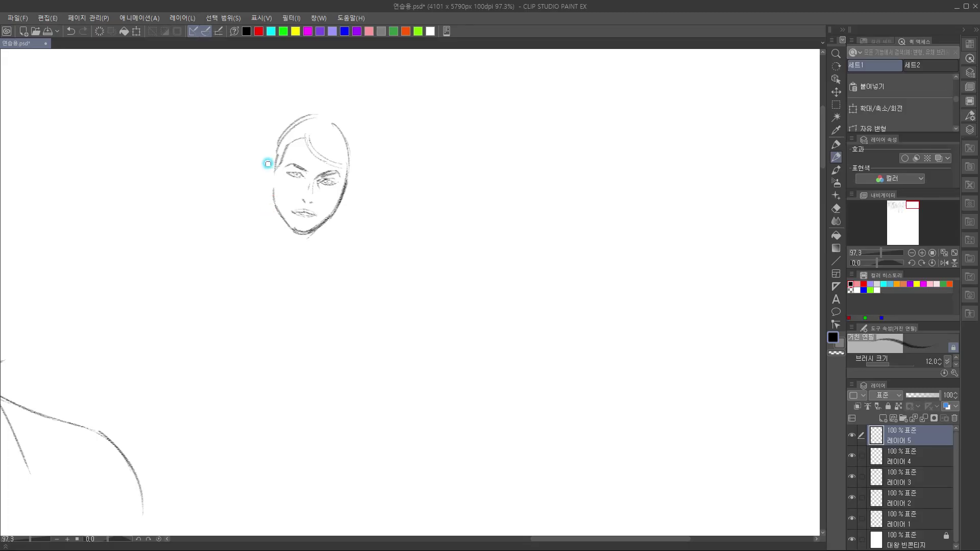
pyautogui.moveTo(270, 168); pyautogui.dragTo(268, 195)
pyautogui.moveTo(347, 197); pyautogui.dragTo(343, 192)
# Add a flicked hair tuft beside the ear on the viewer's left and loose curls up to the crown
pyautogui.moveTo(244, 165)
pyautogui.mouseDown()
pyautogui.moveTo(269, 165)
pyautogui.moveTo(273, 134)
pyautogui.mouseUp()
pyautogui.moveTo(308, 175); pyautogui.dragTo(305, 183)
pyautogui.moveTo(259, 130)
pyautogui.mouseDown()
pyautogui.moveTo(263, 147)
pyautogui.moveTo(299, 118)
pyautogui.mouseUp()
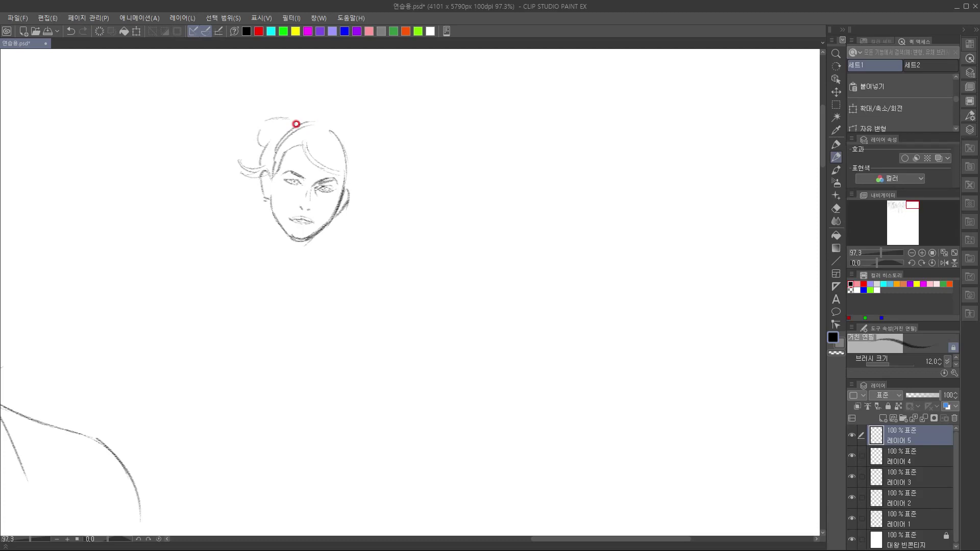
pyautogui.moveTo(279, 109); pyautogui.dragTo(303, 107)
pyautogui.moveTo(307, 104)
pyautogui.mouseDown()
pyautogui.moveTo(332, 119)
pyautogui.moveTo(296, 131)
pyautogui.mouseUp()
# Sketch swept strands over the crown and a wavy hair contour down to the ear on the viewer's right
pyautogui.moveTo(310, 125); pyautogui.dragTo(302, 128)
pyautogui.moveTo(298, 130)
pyautogui.mouseDown()
pyautogui.moveTo(306, 115)
pyautogui.moveTo(292, 121)
pyautogui.moveTo(313, 105)
pyautogui.moveTo(332, 118)
pyautogui.mouseUp()
pyautogui.moveTo(332, 116); pyautogui.dragTo(359, 147)
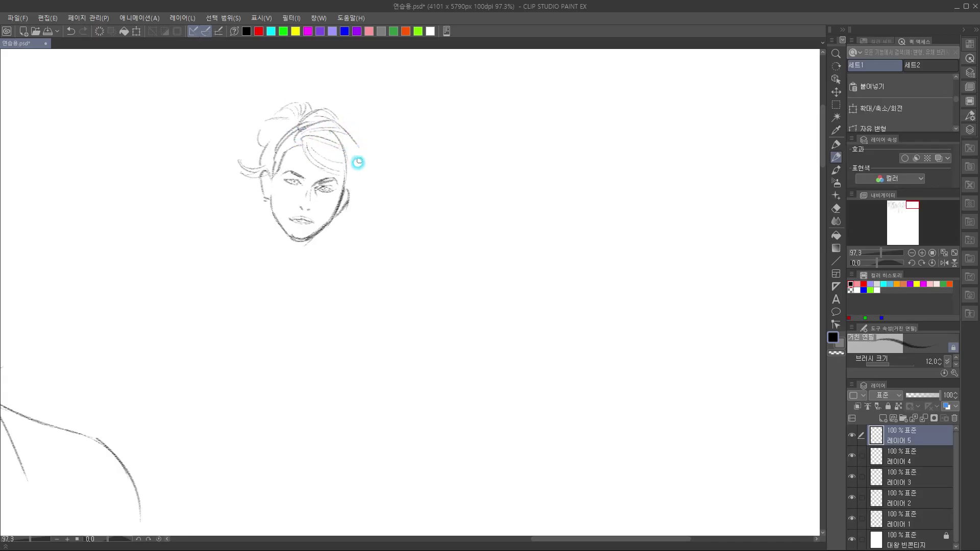
pyautogui.moveTo(356, 145)
pyautogui.mouseDown()
pyautogui.moveTo(364, 171)
pyautogui.moveTo(355, 204)
pyautogui.mouseUp()
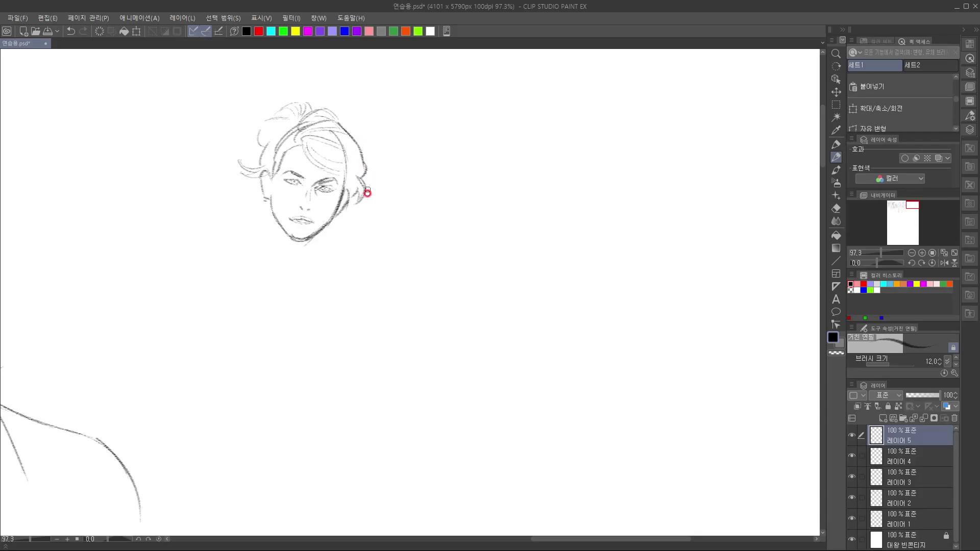
pyautogui.moveTo(343, 129)
pyautogui.mouseDown()
pyautogui.moveTo(368, 152)
pyautogui.moveTo(357, 140)
pyautogui.moveTo(365, 174)
pyautogui.moveTo(359, 145)
pyautogui.mouseUp()
pyautogui.moveTo(351, 199); pyautogui.dragTo(346, 207)
pyautogui.moveTo(350, 190); pyautogui.dragTo(357, 201)
# Draw the figure's neck and both sloping shoulder lines beneath the small head
pyautogui.moveTo(323, 229); pyautogui.dragTo(307, 257)
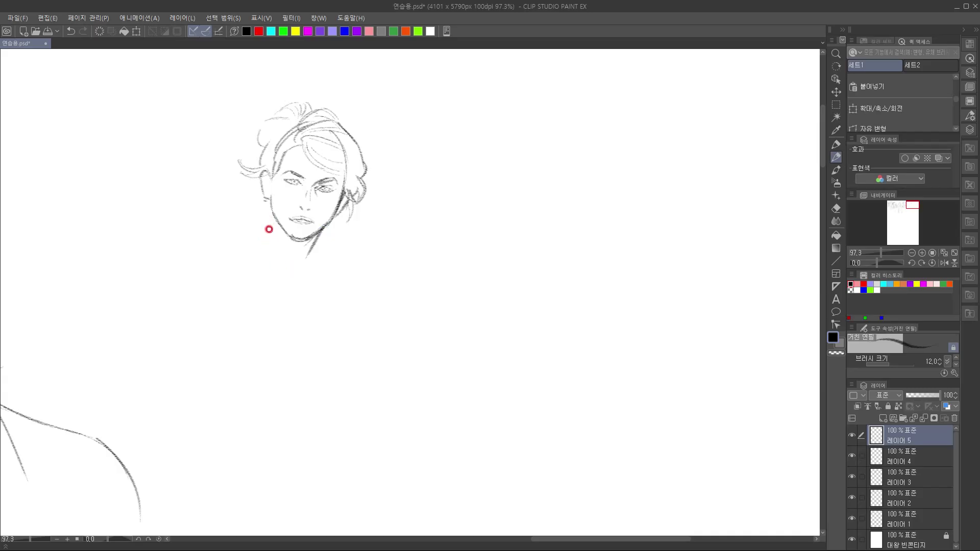
pyautogui.moveTo(255, 276); pyautogui.dragTo(321, 240)
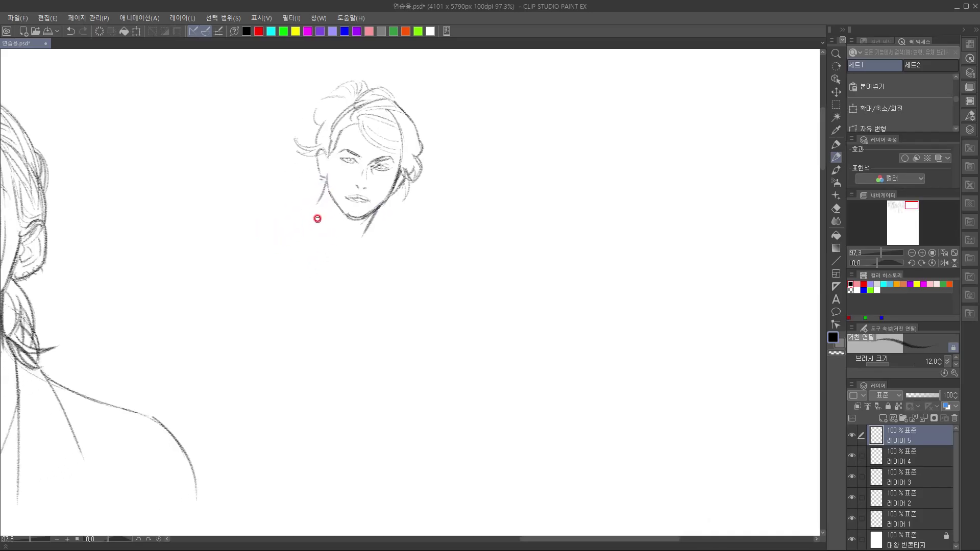
pyautogui.moveTo(239, 216); pyautogui.dragTo(309, 202)
pyautogui.moveTo(368, 230)
pyautogui.mouseDown()
pyautogui.moveTo(403, 263)
pyautogui.moveTo(408, 327)
pyautogui.moveTo(422, 282)
pyautogui.mouseUp()
pyautogui.hotkey('ctrl', 'z')
pyautogui.moveTo(394, 230)
pyautogui.mouseDown()
pyautogui.moveTo(427, 258)
pyautogui.moveTo(432, 292)
pyautogui.mouseUp()
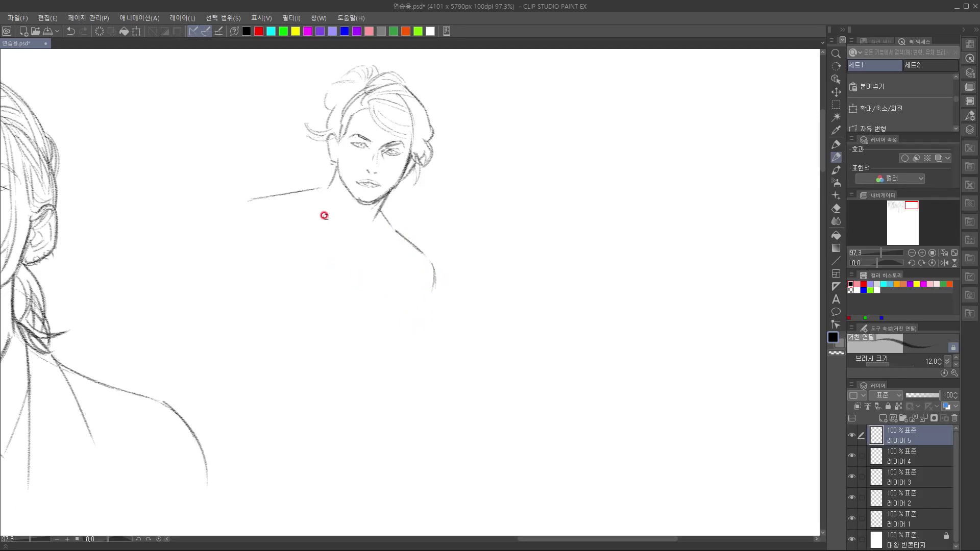
# Sketch the collarbones, round off the shoulder on the viewer's left and add the neck muscle lines
pyautogui.moveTo(300, 195)
pyautogui.mouseDown()
pyautogui.moveTo(360, 244)
pyautogui.moveTo(335, 229)
pyautogui.moveTo(339, 241)
pyautogui.moveTo(400, 239)
pyautogui.mouseUp()
pyautogui.moveTo(356, 266); pyautogui.dragTo(414, 240)
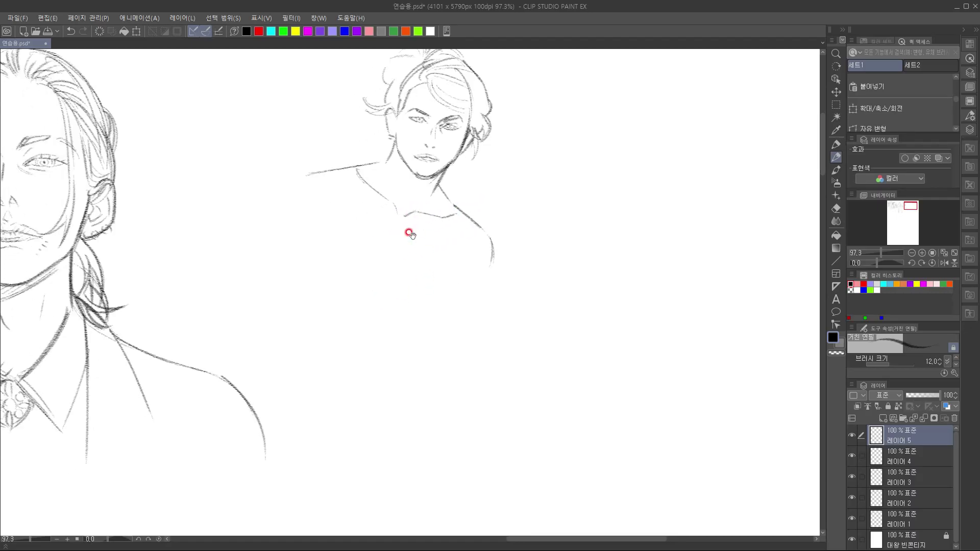
pyautogui.moveTo(299, 177); pyautogui.dragTo(284, 203)
pyautogui.moveTo(268, 315); pyautogui.dragTo(258, 333)
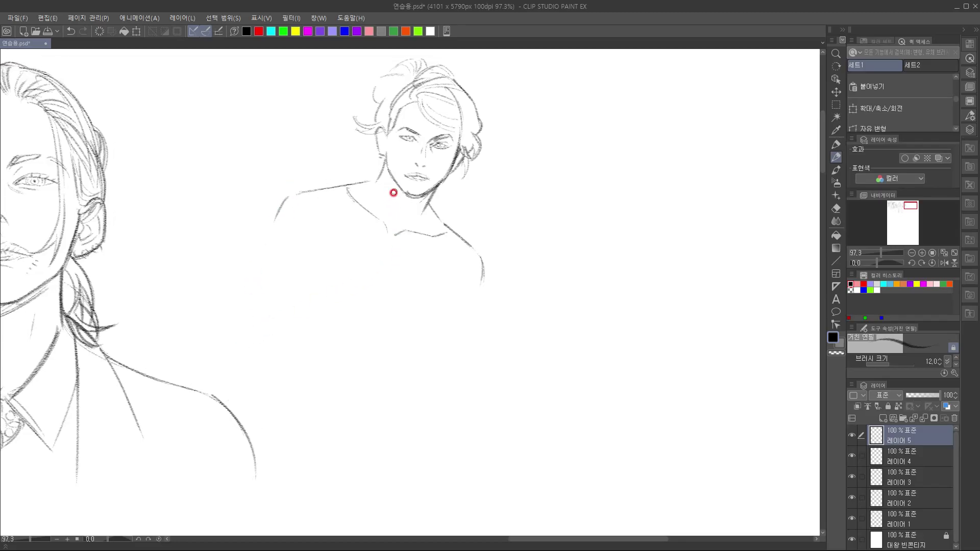
pyautogui.moveTo(421, 202); pyautogui.dragTo(406, 218)
pyautogui.moveTo(340, 306); pyautogui.dragTo(343, 299)
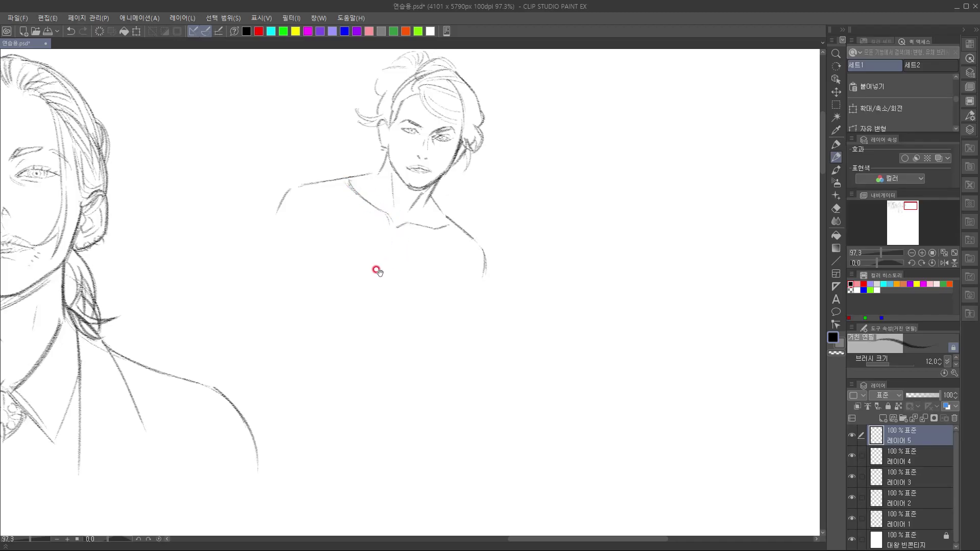
# Draw the slanted chest centre line and the shoulder creases below both collarbones
pyautogui.scroll(-3, 374, 267)
pyautogui.moveTo(392, 218); pyautogui.dragTo(369, 287)
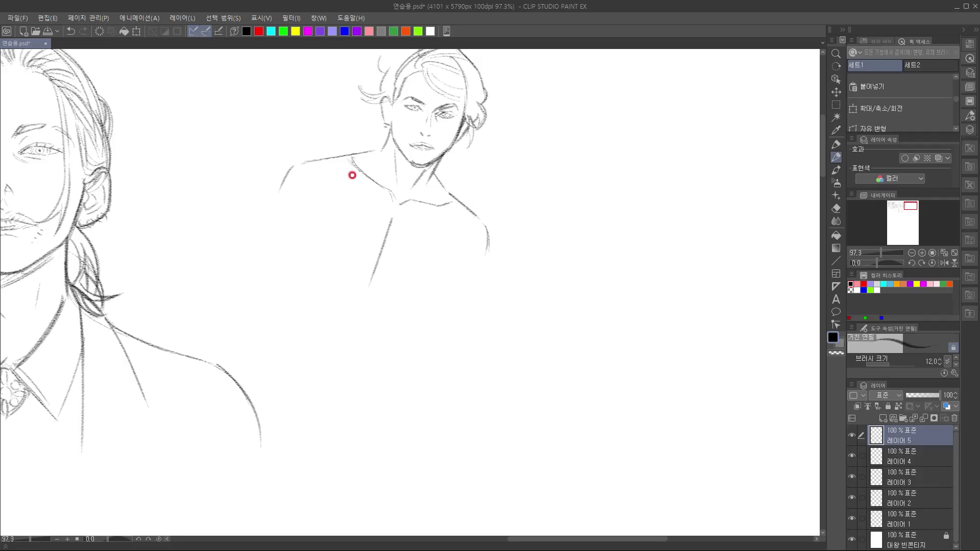
pyautogui.moveTo(352, 176); pyautogui.dragTo(333, 206)
pyautogui.moveTo(438, 215); pyautogui.dragTo(442, 252)
pyautogui.moveTo(422, 286); pyautogui.dragTo(439, 276)
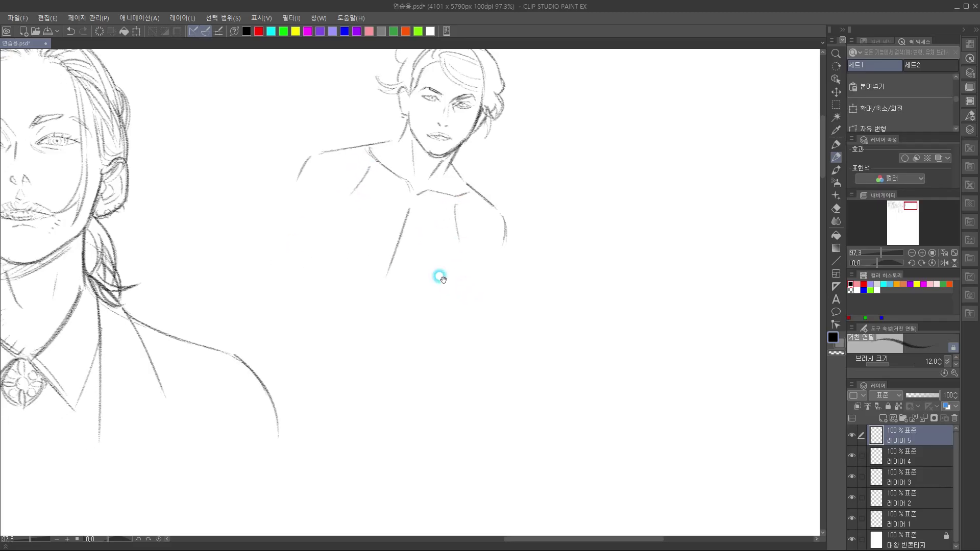
# Contour the rounded shoulder and outer upper arm on the viewer's left and firm up the shoulder tops
pyautogui.moveTo(310, 157); pyautogui.dragTo(295, 234)
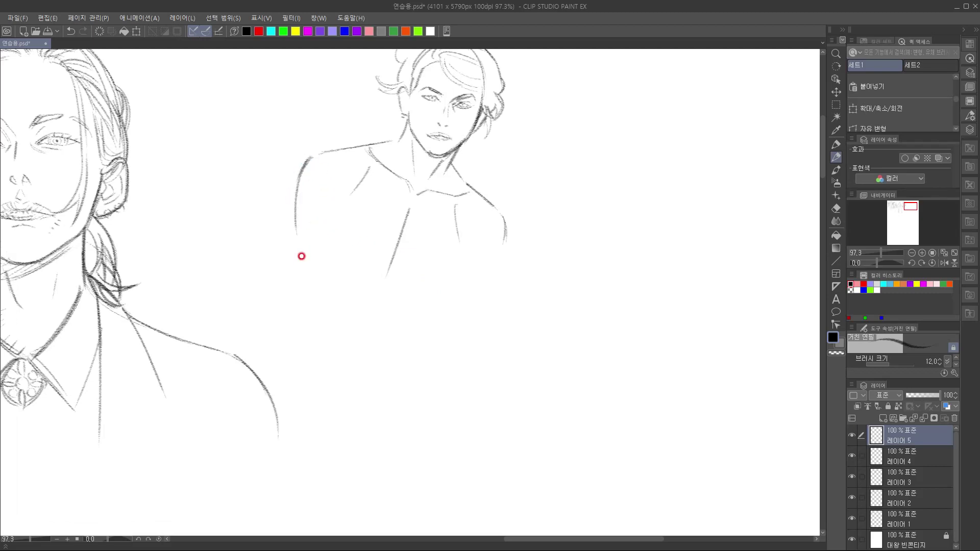
pyautogui.scroll(1, 327, 296)
pyautogui.moveTo(294, 197); pyautogui.dragTo(287, 265)
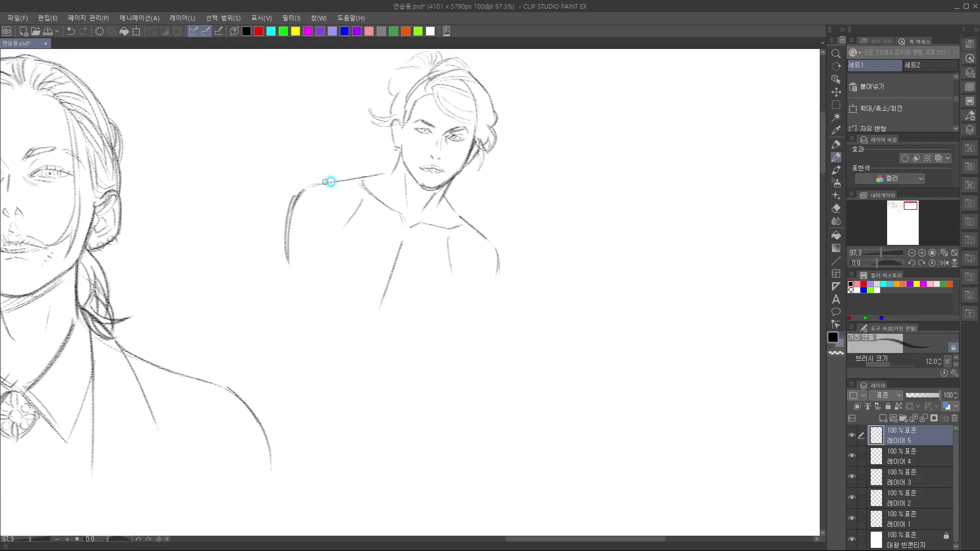
pyautogui.scroll(-2, 327, 255)
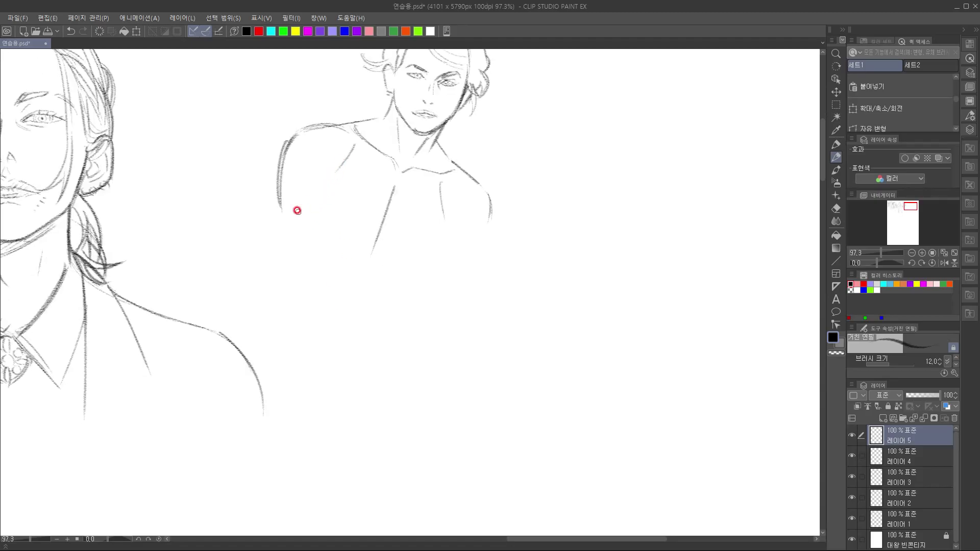
pyautogui.moveTo(281, 193)
pyautogui.mouseDown()
pyautogui.moveTo(327, 253)
pyautogui.moveTo(299, 233)
pyautogui.moveTo(283, 200)
pyautogui.moveTo(292, 257)
pyautogui.mouseUp()
# Draw the outer contour of the arm on the viewer's right from the shoulder past the elbow to the wrist
pyautogui.moveTo(336, 324); pyautogui.dragTo(297, 407)
pyautogui.moveTo(391, 336)
pyautogui.mouseDown()
pyautogui.moveTo(412, 281)
pyautogui.moveTo(420, 263)
pyautogui.mouseUp()
pyautogui.moveTo(479, 214); pyautogui.dragTo(433, 307)
pyautogui.scroll(-2, 427, 324)
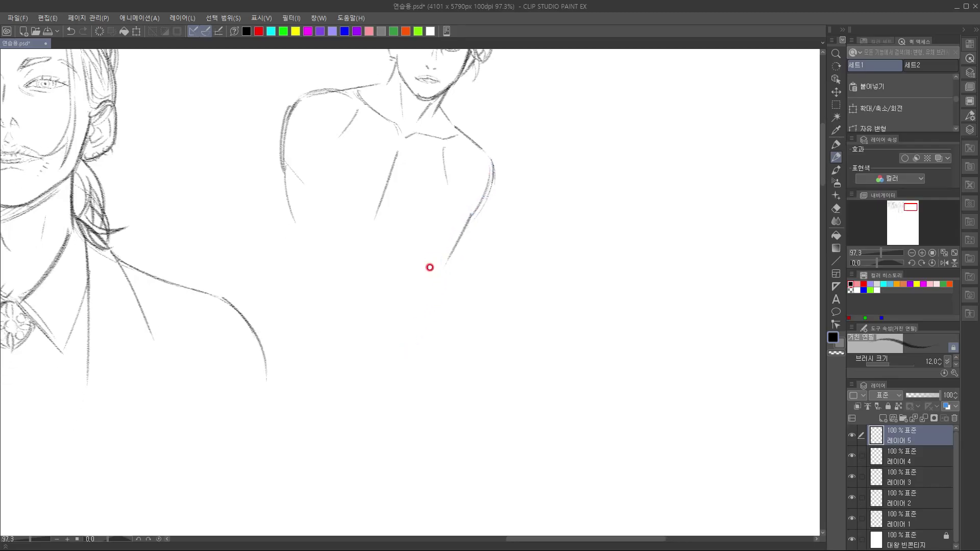
pyautogui.moveTo(446, 261)
pyautogui.mouseDown()
pyautogui.moveTo(442, 287)
pyautogui.moveTo(376, 389)
pyautogui.mouseUp()
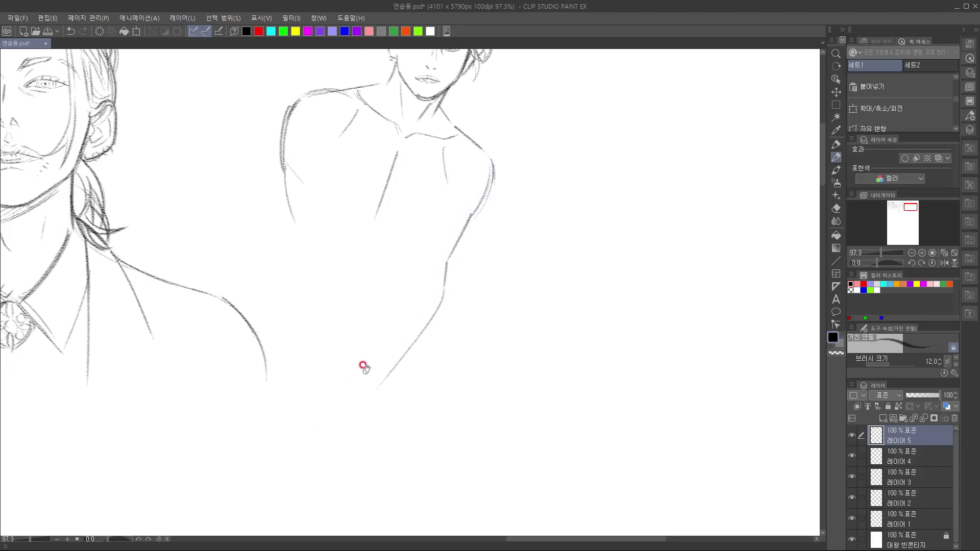
# Sketch the upper arm and tapering forearm on the viewer's left, reaching in toward the other wrist
pyautogui.scroll(-2, 357, 378)
pyautogui.moveTo(268, 162); pyautogui.dragTo(285, 230)
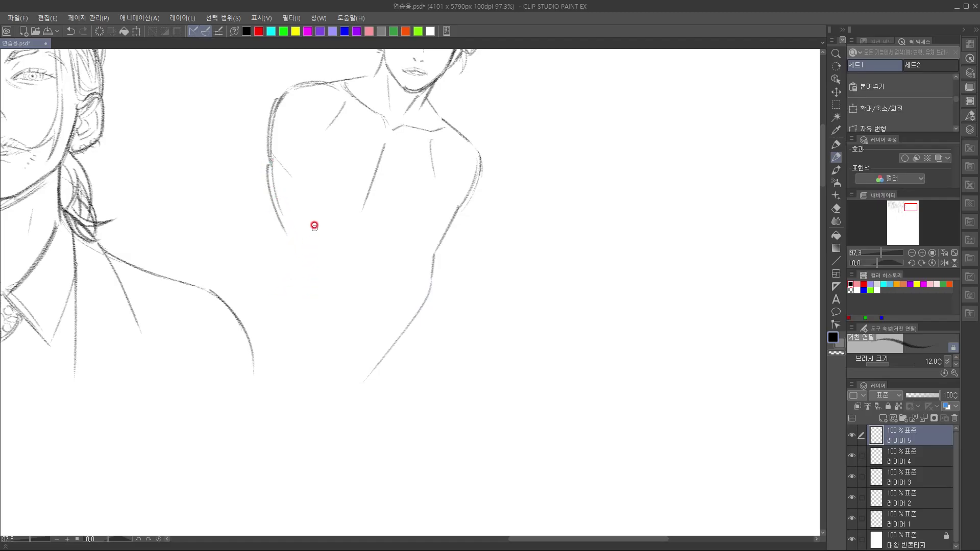
pyautogui.moveTo(273, 148)
pyautogui.mouseDown()
pyautogui.moveTo(301, 168)
pyautogui.moveTo(342, 247)
pyautogui.moveTo(360, 346)
pyautogui.moveTo(354, 361)
pyautogui.mouseUp()
pyautogui.moveTo(294, 234); pyautogui.dragTo(338, 345)
pyautogui.moveTo(350, 383); pyautogui.dragTo(348, 443)
pyautogui.moveTo(463, 334); pyautogui.dragTo(470, 303)
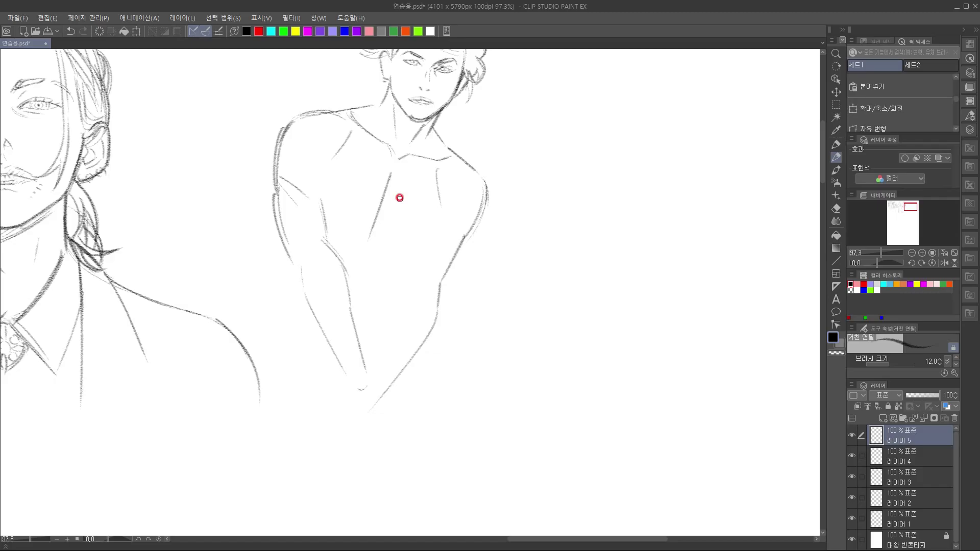
# Darken the chest centre line, the inner upper arm and the front shoulder crease on the viewer's left
pyautogui.moveTo(394, 166); pyautogui.dragTo(372, 234)
pyautogui.moveTo(313, 178); pyautogui.dragTo(325, 250)
pyautogui.moveTo(316, 186)
pyautogui.mouseDown()
pyautogui.moveTo(327, 241)
pyautogui.moveTo(313, 209)
pyautogui.mouseUp()
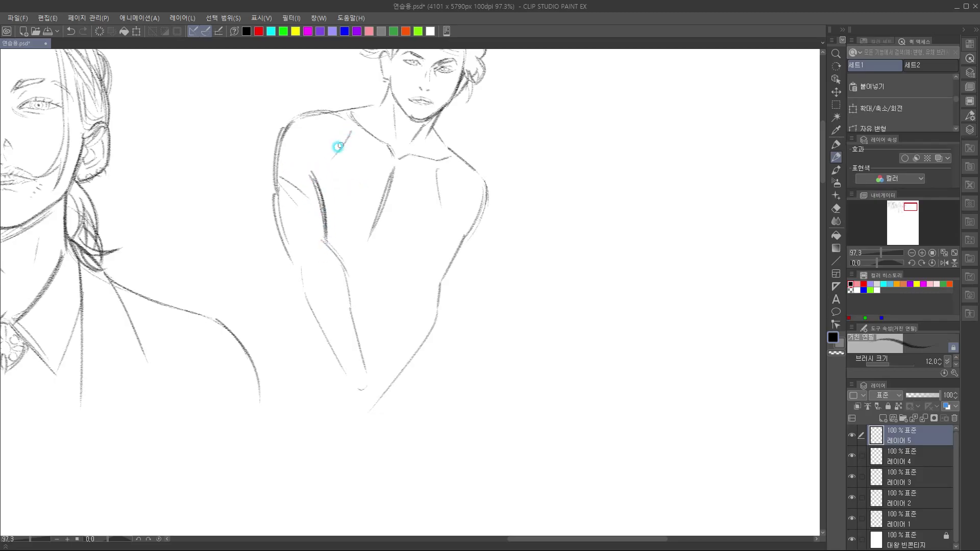
pyautogui.moveTo(349, 129); pyautogui.dragTo(313, 161)
pyautogui.moveTo(351, 135)
pyautogui.mouseDown()
pyautogui.moveTo(314, 163)
pyautogui.moveTo(310, 183)
pyautogui.mouseUp()
pyautogui.moveTo(329, 239); pyautogui.dragTo(274, 266)
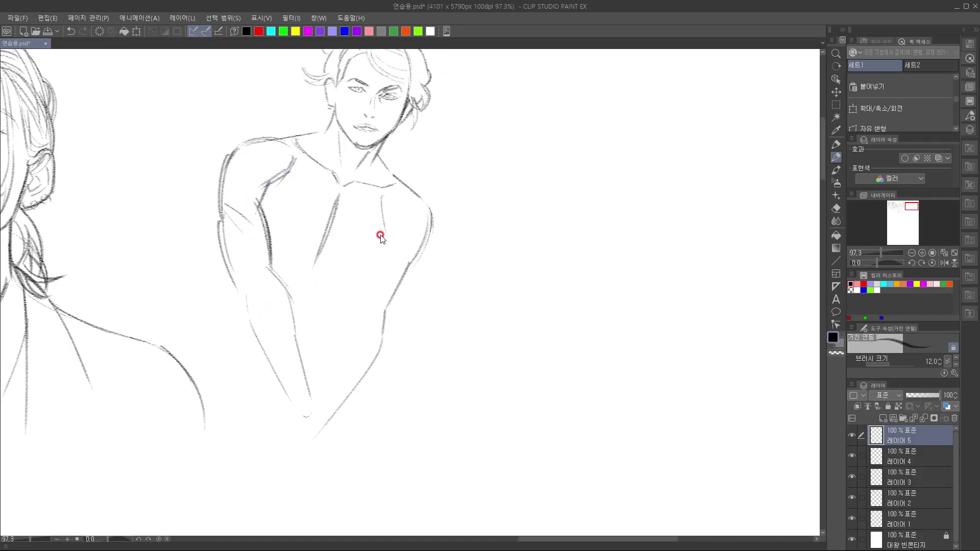
# Draw the inner contour of the arm on the viewer's right and outline its wrist and hand
pyautogui.moveTo(390, 258)
pyautogui.mouseDown()
pyautogui.moveTo(415, 245)
pyautogui.moveTo(404, 257)
pyautogui.moveTo(418, 232)
pyautogui.moveTo(359, 285)
pyautogui.moveTo(389, 240)
pyautogui.moveTo(374, 241)
pyautogui.moveTo(342, 321)
pyautogui.mouseUp()
pyautogui.moveTo(362, 265); pyautogui.dragTo(323, 363)
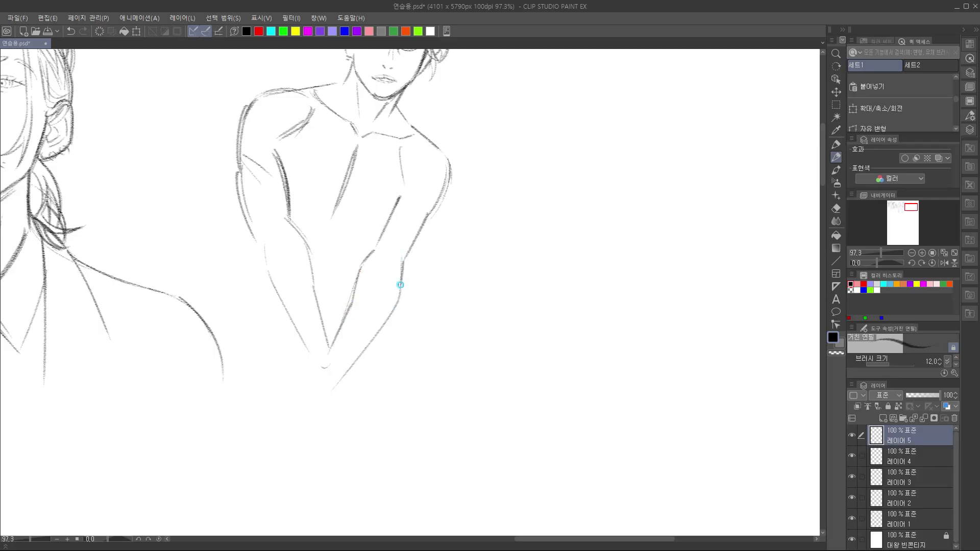
pyautogui.moveTo(393, 291)
pyautogui.mouseDown()
pyautogui.moveTo(372, 335)
pyautogui.moveTo(355, 323)
pyautogui.moveTo(361, 309)
pyautogui.moveTo(362, 320)
pyautogui.mouseUp()
pyautogui.moveTo(355, 350); pyautogui.dragTo(319, 458)
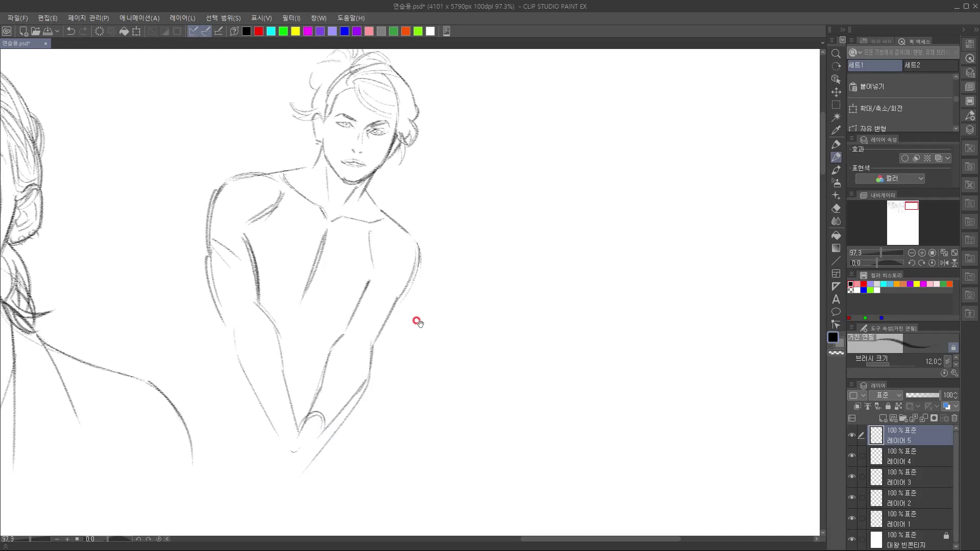
pyautogui.moveTo(414, 320); pyautogui.dragTo(457, 186)
pyautogui.moveTo(363, 302)
pyautogui.mouseDown()
pyautogui.moveTo(351, 339)
pyautogui.moveTo(316, 362)
pyautogui.moveTo(302, 347)
pyautogui.mouseUp()
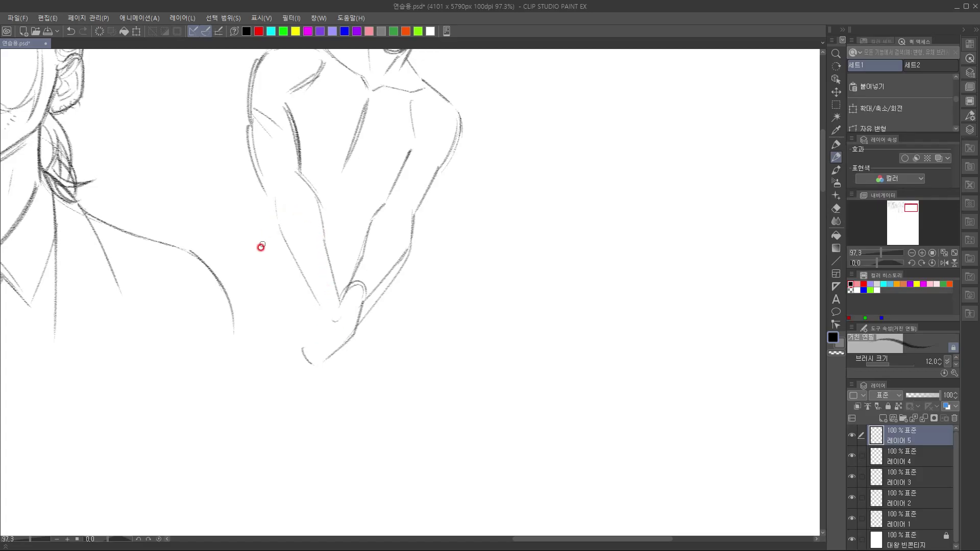
# Redraw the arm on the viewer's left with a slimmer contour and outline its hand overlapping the other
pyautogui.moveTo(290, 110)
pyautogui.mouseDown()
pyautogui.moveTo(291, 189)
pyautogui.moveTo(317, 299)
pyautogui.mouseUp()
pyautogui.moveTo(250, 118); pyautogui.dragTo(253, 204)
pyautogui.moveTo(253, 132)
pyautogui.mouseDown()
pyautogui.moveTo(258, 209)
pyautogui.moveTo(304, 293)
pyautogui.moveTo(303, 319)
pyautogui.mouseUp()
pyautogui.moveTo(331, 290); pyautogui.dragTo(334, 333)
pyautogui.moveTo(340, 323); pyautogui.dragTo(323, 429)
pyautogui.moveTo(304, 387); pyautogui.dragTo(315, 395)
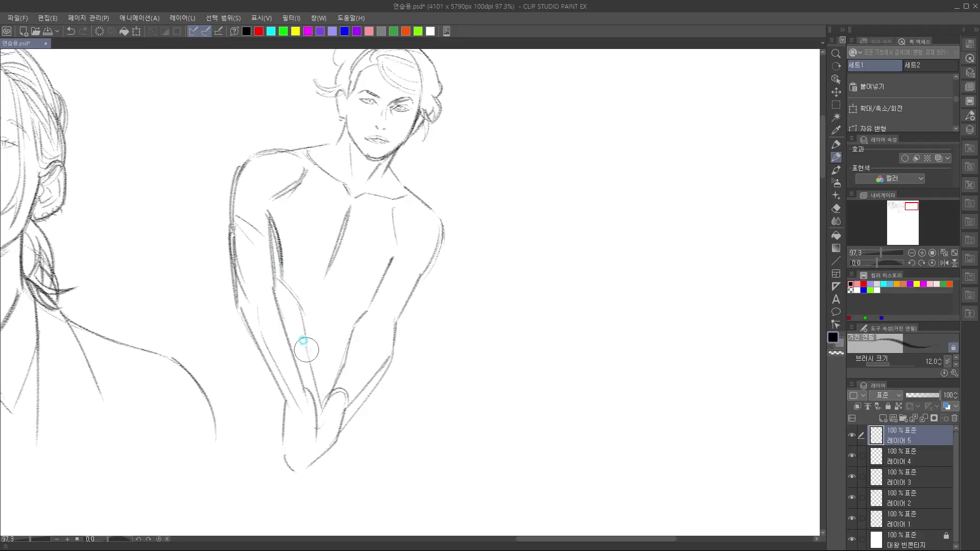
# Erase the old inner arm lines on the viewer's left and redraw the inner upper arm contour
pyautogui.moveTo(266, 298)
pyautogui.mouseDown()
pyautogui.moveTo(299, 294)
pyautogui.moveTo(284, 293)
pyautogui.moveTo(302, 332)
pyautogui.mouseUp()
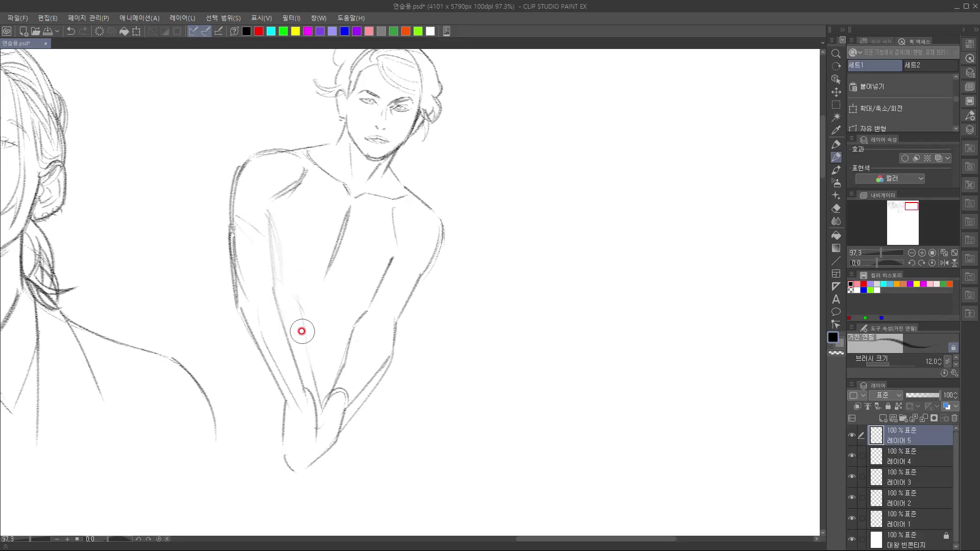
pyautogui.moveTo(269, 212); pyautogui.dragTo(276, 285)
pyautogui.scroll(-1, 323, 247)
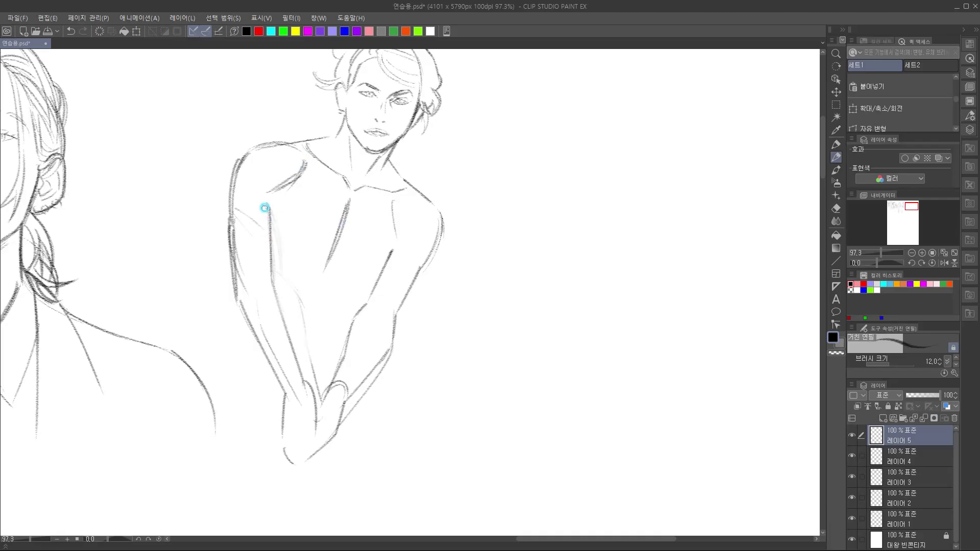
# Sketch the armpit crease and the curved lower edges of both pectorals
pyautogui.moveTo(253, 203); pyautogui.dragTo(277, 210)
pyautogui.moveTo(274, 212); pyautogui.dragTo(284, 251)
pyautogui.moveTo(278, 245)
pyautogui.mouseDown()
pyautogui.moveTo(369, 278)
pyautogui.moveTo(432, 239)
pyautogui.mouseUp()
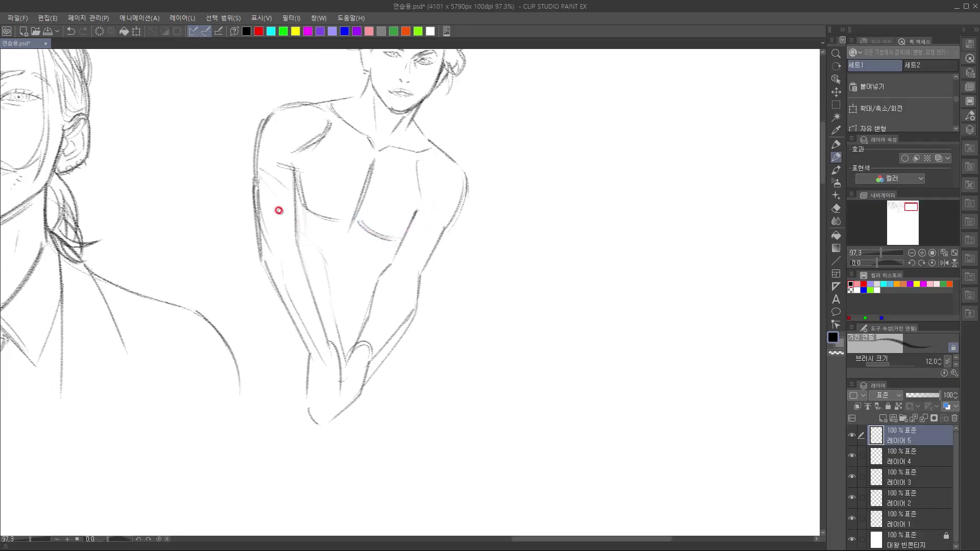
# Strengthen the armpit crease and draw a long curved line falling outside the arm on the viewer's left
pyautogui.moveTo(277, 166)
pyautogui.mouseDown()
pyautogui.moveTo(302, 173)
pyautogui.moveTo(311, 301)
pyautogui.mouseUp()
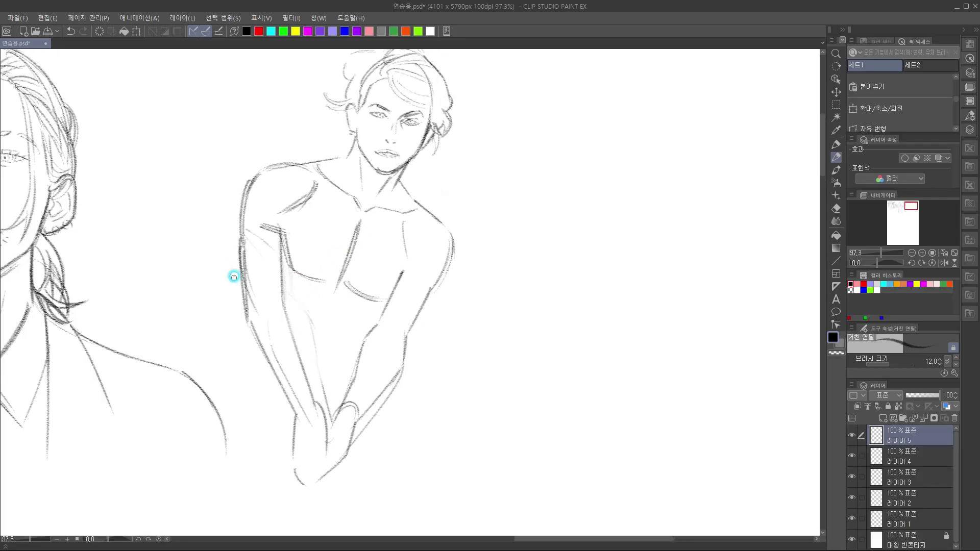
pyautogui.moveTo(316, 239); pyautogui.dragTo(354, 182)
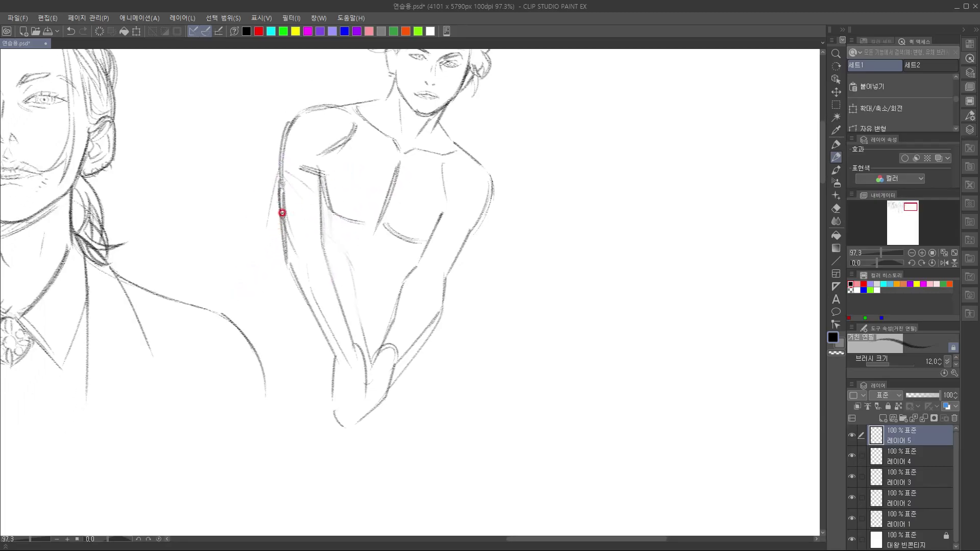
pyautogui.moveTo(280, 177); pyautogui.dragTo(263, 302)
pyautogui.moveTo(266, 235); pyautogui.dragTo(262, 318)
pyautogui.moveTo(307, 367); pyautogui.dragTo(276, 416)
pyautogui.moveTo(459, 313); pyautogui.dragTo(465, 237)
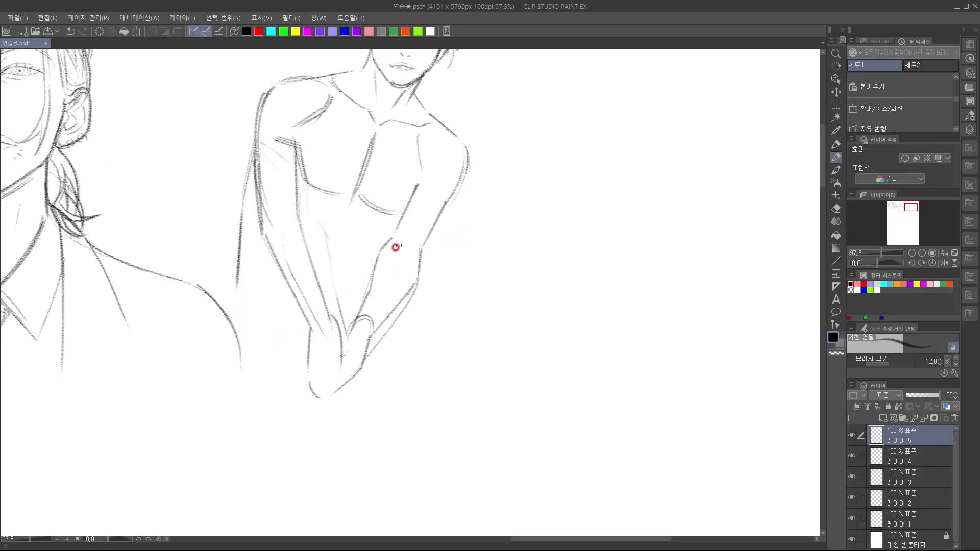
# Define the pectoral's underside on the viewer's right and sketch the ribcage and abdomen lines between the arms
pyautogui.moveTo(366, 204)
pyautogui.mouseDown()
pyautogui.moveTo(399, 211)
pyautogui.moveTo(413, 193)
pyautogui.moveTo(393, 210)
pyautogui.mouseUp()
pyautogui.moveTo(301, 209)
pyautogui.mouseDown()
pyautogui.moveTo(357, 209)
pyautogui.moveTo(374, 250)
pyautogui.mouseUp()
pyautogui.moveTo(355, 213); pyautogui.dragTo(369, 241)
pyautogui.moveTo(303, 210)
pyautogui.mouseDown()
pyautogui.moveTo(324, 206)
pyautogui.moveTo(323, 263)
pyautogui.mouseUp()
pyautogui.moveTo(379, 216); pyautogui.dragTo(368, 144)
pyautogui.moveTo(312, 197); pyautogui.dragTo(343, 332)
pyautogui.moveTo(400, 268)
pyautogui.mouseDown()
pyautogui.moveTo(372, 262)
pyautogui.moveTo(460, 199)
pyautogui.mouseUp()
pyautogui.scroll(3, 207, 323)
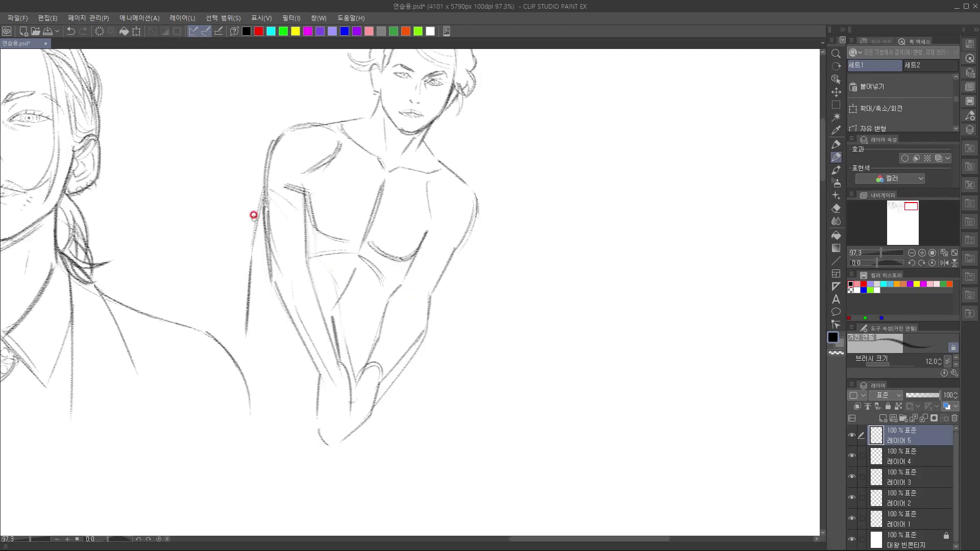
# Draw curved lines across the top of the upper arm on the viewer's left toward the armpit
pyautogui.moveTo(265, 205); pyautogui.dragTo(307, 177)
pyautogui.moveTo(271, 202)
pyautogui.mouseDown()
pyautogui.moveTo(306, 181)
pyautogui.moveTo(313, 191)
pyautogui.mouseUp()
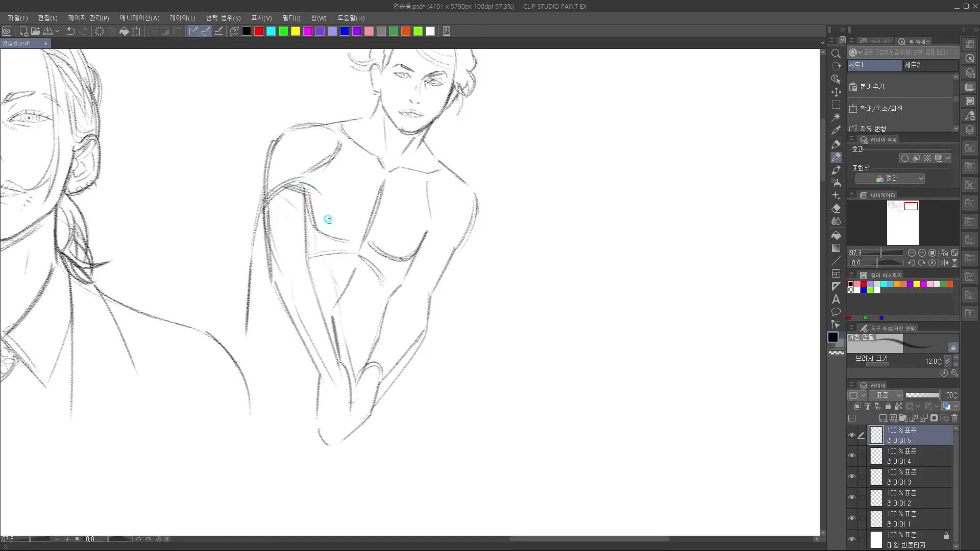
# Extend the torso's side line down through the forearm on the viewer's left and sketch a rounded curve beneath the joined hands
pyautogui.moveTo(339, 247); pyautogui.dragTo(348, 210)
pyautogui.moveTo(325, 157); pyautogui.dragTo(324, 299)
pyautogui.moveTo(321, 221); pyautogui.dragTo(324, 372)
pyautogui.moveTo(340, 347)
pyautogui.mouseDown()
pyautogui.moveTo(353, 324)
pyautogui.moveTo(350, 281)
pyautogui.moveTo(345, 326)
pyautogui.mouseUp()
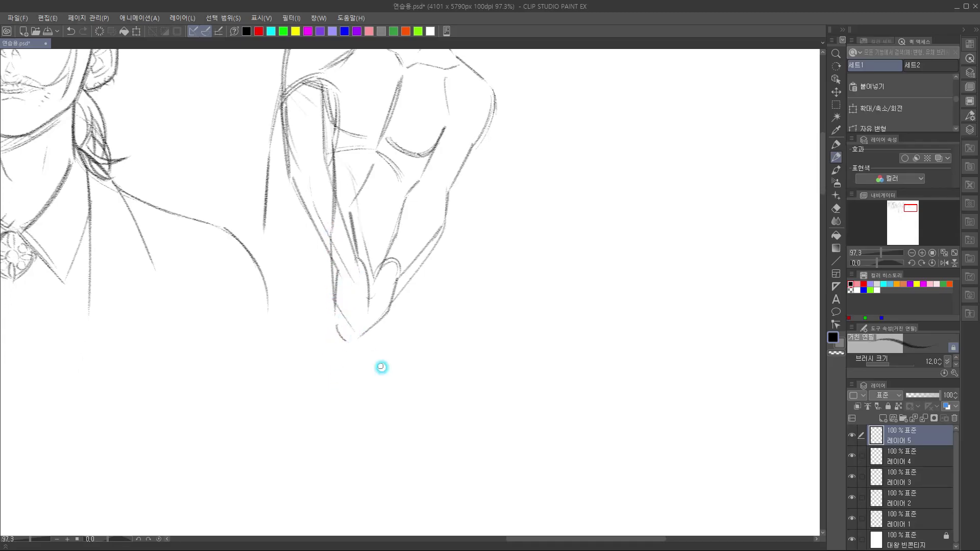
pyautogui.moveTo(334, 305)
pyautogui.mouseDown()
pyautogui.moveTo(370, 357)
pyautogui.moveTo(346, 391)
pyautogui.moveTo(319, 380)
pyautogui.mouseUp()
pyautogui.moveTo(395, 312); pyautogui.dragTo(420, 231)
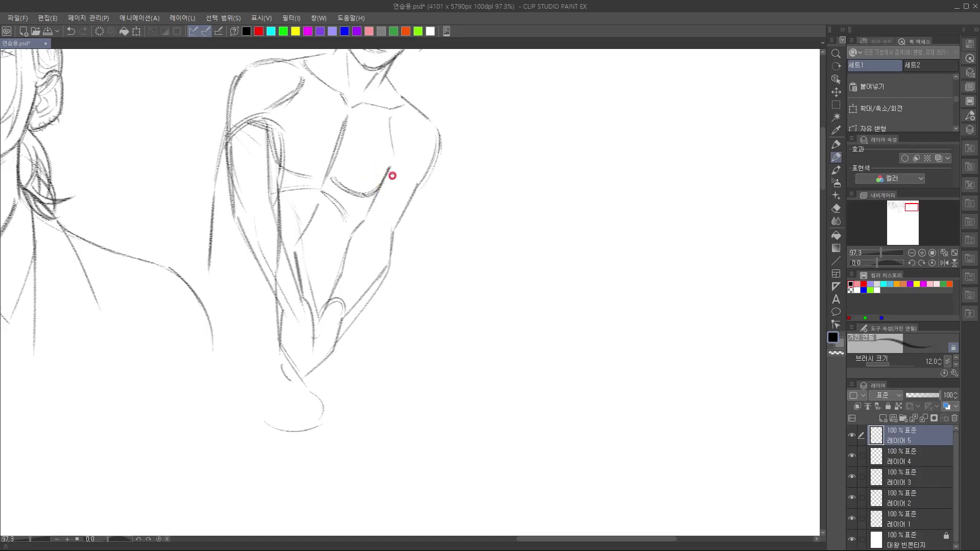
# Strengthen the inner and outer contours of the upper arm and forearm on the viewer's right down toward the hands
pyautogui.moveTo(387, 169); pyautogui.dragTo(357, 227)
pyautogui.moveTo(386, 172); pyautogui.dragTo(330, 284)
pyautogui.moveTo(348, 234); pyautogui.dragTo(309, 333)
pyautogui.moveTo(414, 186); pyautogui.dragTo(348, 313)
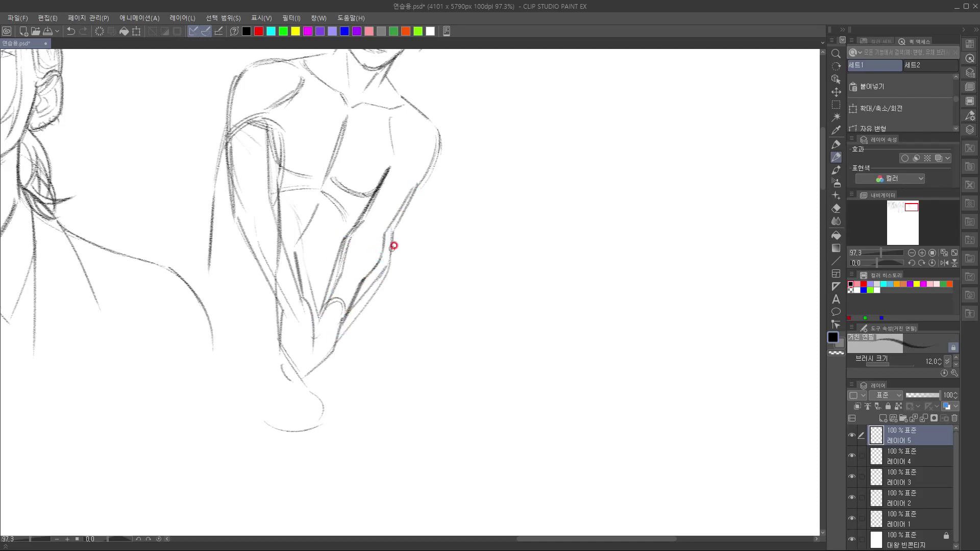
pyautogui.moveTo(386, 231)
pyautogui.mouseDown()
pyautogui.moveTo(378, 265)
pyautogui.moveTo(348, 307)
pyautogui.moveTo(381, 373)
pyautogui.moveTo(405, 349)
pyautogui.mouseUp()
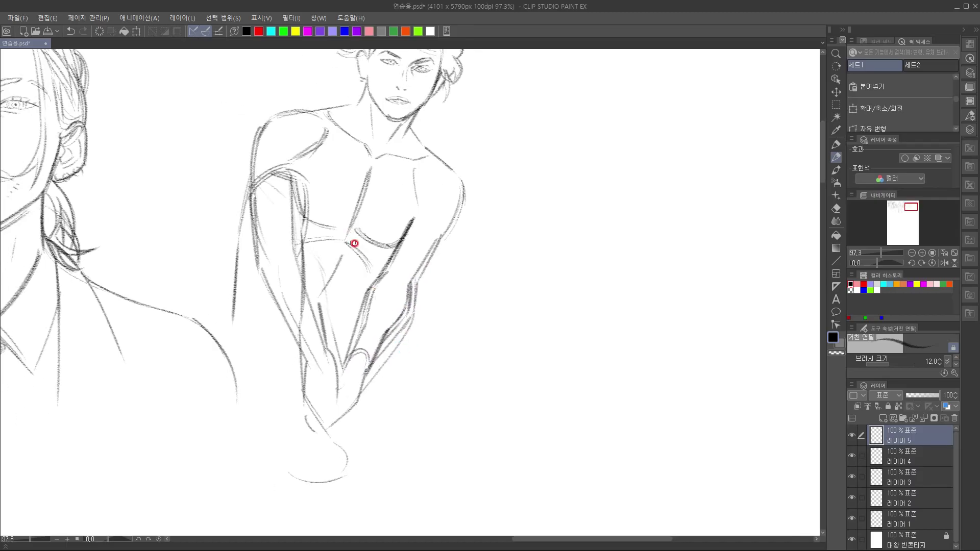
# Extend the ribcage's lower edge toward the arm on the viewer's right and add faint abdomen lines between the arms
pyautogui.moveTo(371, 269); pyautogui.dragTo(391, 255)
pyautogui.moveTo(358, 292)
pyautogui.mouseDown()
pyautogui.moveTo(345, 307)
pyautogui.moveTo(351, 342)
pyautogui.mouseUp()
pyautogui.moveTo(369, 379); pyautogui.dragTo(353, 309)
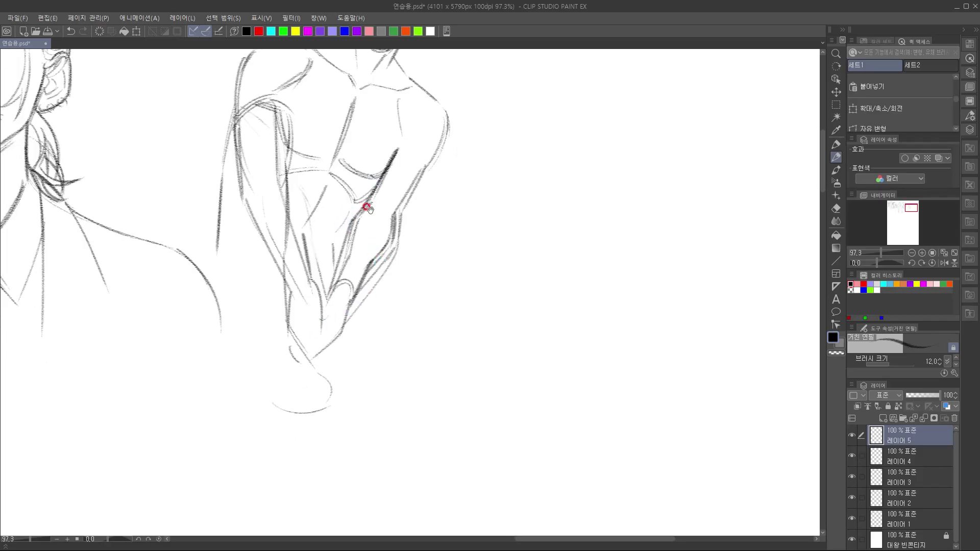
# Darken the inner elbow and forearm contour on the viewer's right where it overlaps the abdomen
pyautogui.moveTo(368, 206); pyautogui.dragTo(326, 280)
pyautogui.moveTo(350, 243); pyautogui.dragTo(321, 287)
pyautogui.moveTo(360, 243)
pyautogui.mouseDown()
pyautogui.moveTo(405, 164)
pyautogui.moveTo(348, 231)
pyautogui.moveTo(350, 264)
pyautogui.mouseUp()
pyautogui.moveTo(350, 313); pyautogui.dragTo(360, 277)
pyautogui.moveTo(351, 204); pyautogui.dragTo(358, 241)
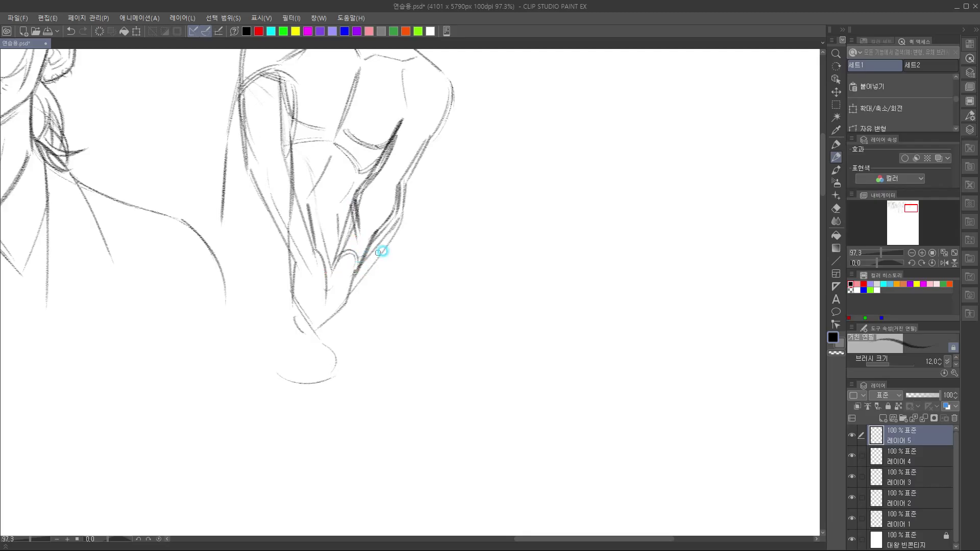
# Draw the folded leg's thigh line outward from the forearm on the viewer's right and bend it around the knee
pyautogui.moveTo(364, 254)
pyautogui.mouseDown()
pyautogui.moveTo(442, 245)
pyautogui.moveTo(376, 249)
pyautogui.moveTo(404, 244)
pyautogui.moveTo(503, 254)
pyautogui.mouseUp()
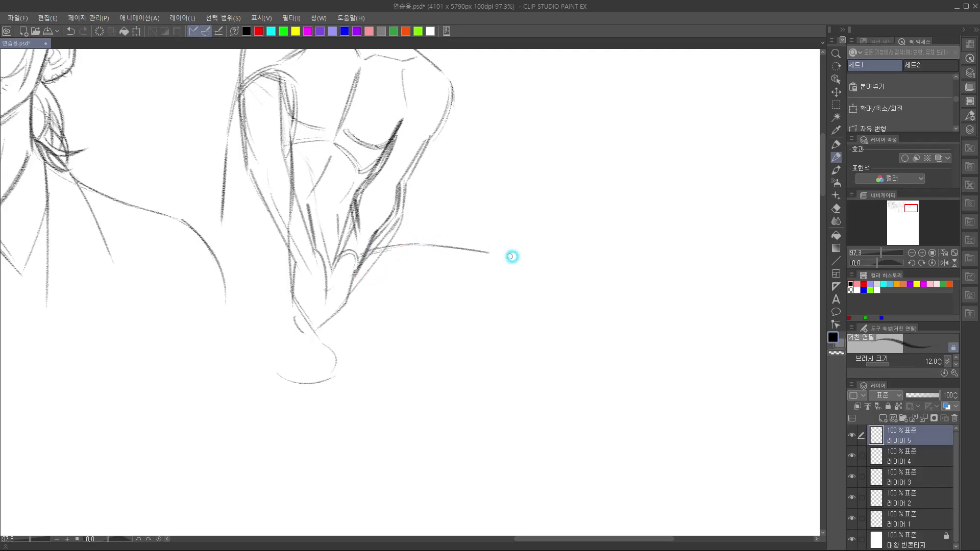
pyautogui.moveTo(502, 255); pyautogui.dragTo(517, 293)
pyautogui.hotkey('ctrl', 'z')
pyautogui.moveTo(501, 254)
pyautogui.mouseDown()
pyautogui.moveTo(515, 290)
pyautogui.moveTo(507, 318)
pyautogui.moveTo(487, 330)
pyautogui.mouseUp()
pyautogui.moveTo(486, 285); pyautogui.dragTo(492, 278)
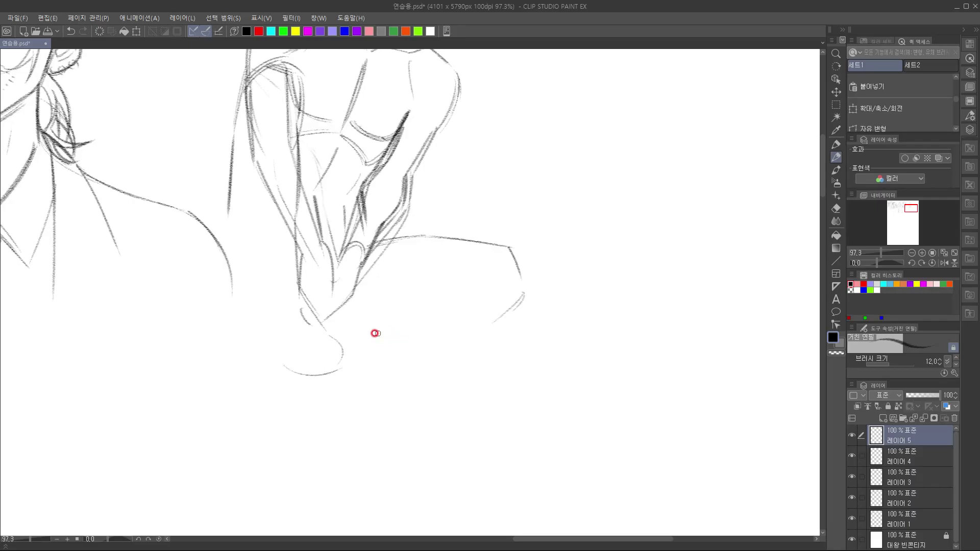
# Sketch the folded leg's underside and inner thigh crease running from beneath the hands toward the knee
pyautogui.moveTo(324, 330); pyautogui.dragTo(429, 333)
pyautogui.moveTo(314, 305)
pyautogui.mouseDown()
pyautogui.moveTo(429, 277)
pyautogui.moveTo(432, 267)
pyautogui.moveTo(474, 274)
pyautogui.mouseUp()
pyautogui.moveTo(410, 272); pyautogui.dragTo(519, 282)
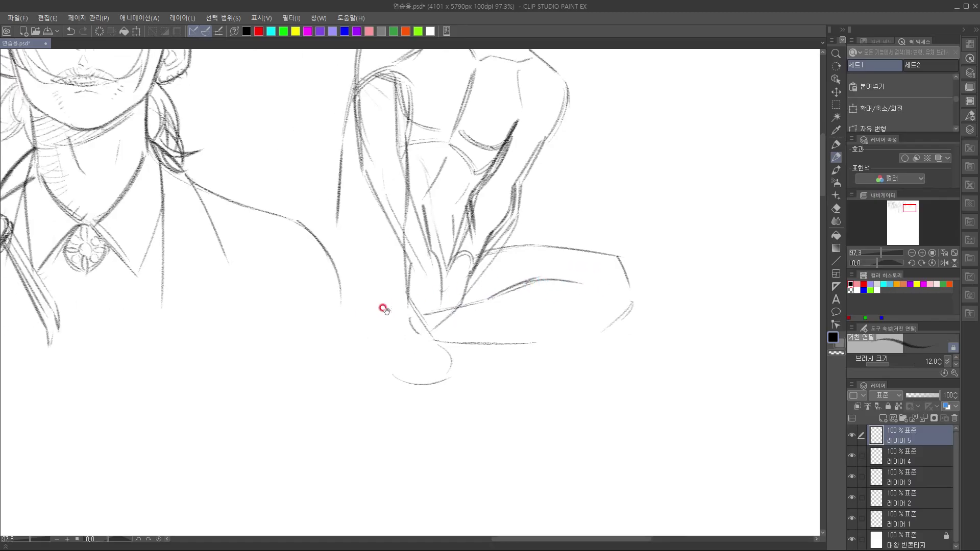
# Draw the raised leg's outer shin line down to the ankle and sketch the heel and sole of its foot
pyautogui.moveTo(359, 129); pyautogui.dragTo(362, 227)
pyautogui.moveTo(355, 181)
pyautogui.mouseDown()
pyautogui.moveTo(385, 316)
pyautogui.moveTo(398, 332)
pyautogui.moveTo(379, 331)
pyautogui.mouseUp()
pyautogui.moveTo(464, 257)
pyautogui.mouseDown()
pyautogui.moveTo(464, 297)
pyautogui.moveTo(490, 204)
pyautogui.mouseUp()
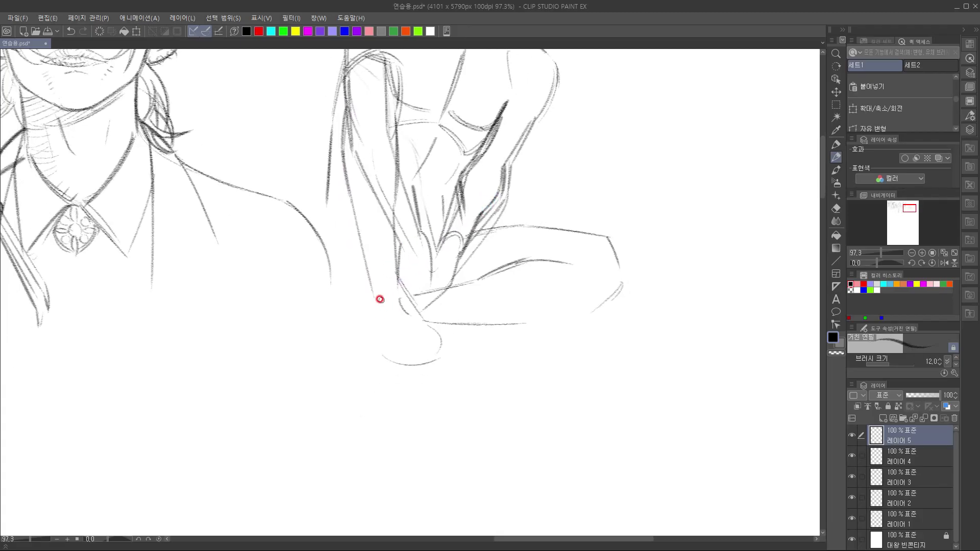
pyautogui.moveTo(372, 294); pyautogui.dragTo(372, 345)
pyautogui.moveTo(371, 336)
pyautogui.mouseDown()
pyautogui.moveTo(406, 369)
pyautogui.moveTo(452, 348)
pyautogui.mouseUp()
pyautogui.moveTo(411, 322); pyautogui.dragTo(407, 393)
pyautogui.moveTo(462, 260); pyautogui.dragTo(467, 247)
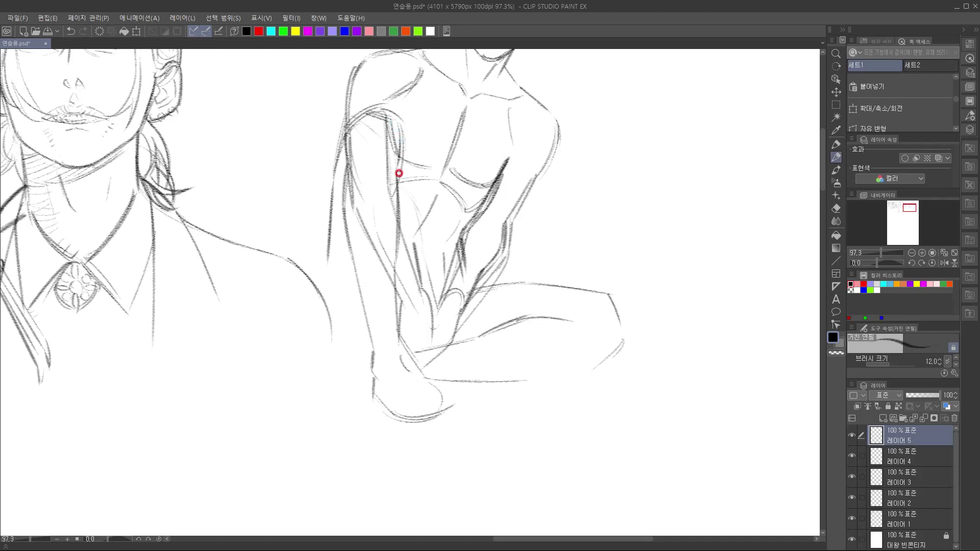
# Outline the raised knee and strengthen the back of its thigh, continuing into a rounded buttock curve on the viewer's left
pyautogui.moveTo(360, 134)
pyautogui.mouseDown()
pyautogui.moveTo(401, 133)
pyautogui.moveTo(374, 138)
pyautogui.moveTo(389, 117)
pyautogui.moveTo(385, 151)
pyautogui.moveTo(353, 121)
pyautogui.moveTo(380, 140)
pyautogui.moveTo(389, 135)
pyautogui.moveTo(357, 132)
pyautogui.moveTo(389, 123)
pyautogui.moveTo(377, 154)
pyautogui.moveTo(381, 127)
pyautogui.moveTo(409, 144)
pyautogui.moveTo(400, 244)
pyautogui.moveTo(404, 171)
pyautogui.moveTo(388, 131)
pyautogui.moveTo(344, 178)
pyautogui.moveTo(365, 138)
pyautogui.moveTo(354, 216)
pyautogui.moveTo(314, 293)
pyautogui.moveTo(385, 156)
pyautogui.moveTo(407, 166)
pyautogui.moveTo(388, 137)
pyautogui.moveTo(407, 182)
pyautogui.moveTo(404, 144)
pyautogui.moveTo(396, 390)
pyautogui.mouseUp()
pyautogui.moveTo(450, 352); pyautogui.dragTo(524, 133)
pyautogui.moveTo(362, 109); pyautogui.dragTo(311, 280)
pyautogui.moveTo(467, 221); pyautogui.dragTo(475, 201)
pyautogui.hotkey('ctrl', 'z')
pyautogui.moveTo(342, 166)
pyautogui.mouseDown()
pyautogui.moveTo(321, 230)
pyautogui.moveTo(345, 269)
pyautogui.mouseUp()
pyautogui.moveTo(324, 233); pyautogui.dragTo(377, 296)
pyautogui.moveTo(329, 239); pyautogui.dragTo(383, 290)
pyautogui.moveTo(452, 288); pyautogui.dragTo(422, 422)
pyautogui.moveTo(504, 344); pyautogui.dragTo(565, 225)
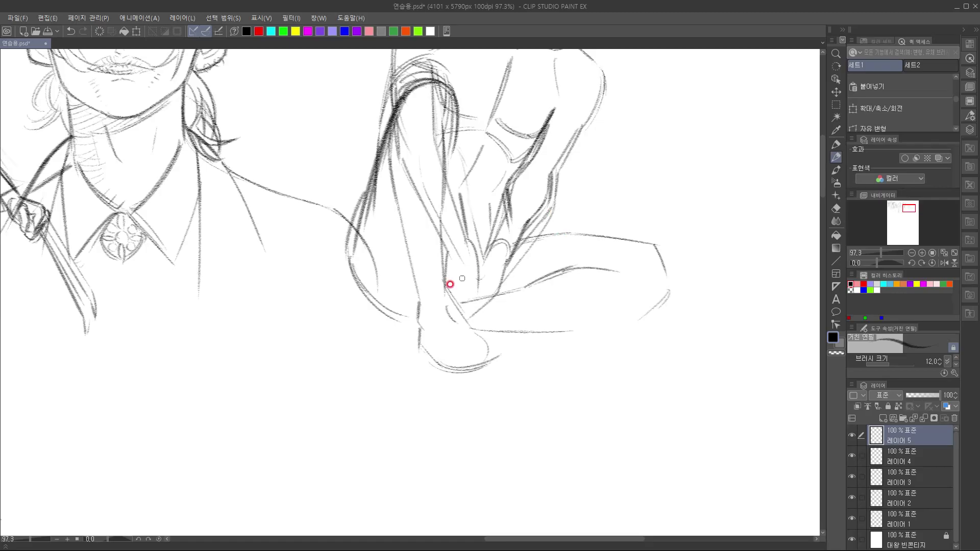
# Complete the buttock curve toward the ankle and draw the folded leg's foot extending behind it on the viewer's left
pyautogui.moveTo(346, 269)
pyautogui.mouseDown()
pyautogui.moveTo(425, 323)
pyautogui.moveTo(409, 261)
pyautogui.mouseUp()
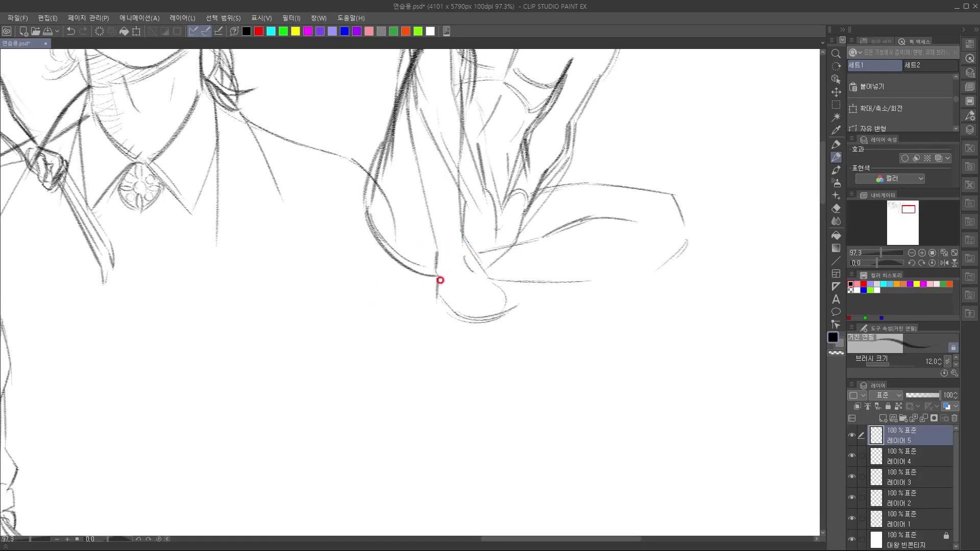
pyautogui.moveTo(429, 252)
pyautogui.mouseDown()
pyautogui.moveTo(407, 239)
pyautogui.moveTo(381, 248)
pyautogui.moveTo(389, 236)
pyautogui.moveTo(339, 262)
pyautogui.mouseUp()
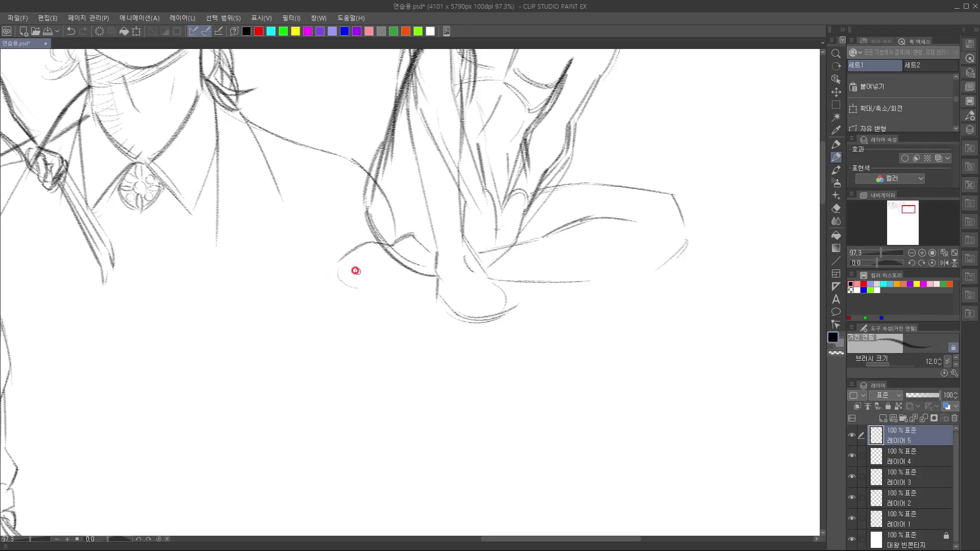
pyautogui.moveTo(386, 280)
pyautogui.mouseDown()
pyautogui.moveTo(338, 276)
pyautogui.moveTo(454, 287)
pyautogui.moveTo(383, 278)
pyautogui.moveTo(437, 283)
pyautogui.moveTo(372, 361)
pyautogui.moveTo(409, 326)
pyautogui.mouseUp()
pyautogui.moveTo(324, 285)
pyautogui.mouseDown()
pyautogui.moveTo(342, 297)
pyautogui.moveTo(541, 298)
pyautogui.mouseUp()
pyautogui.moveTo(435, 299); pyautogui.dragTo(564, 297)
pyautogui.moveTo(494, 296)
pyautogui.mouseDown()
pyautogui.moveTo(631, 289)
pyautogui.moveTo(328, 455)
pyautogui.moveTo(396, 437)
pyautogui.moveTo(486, 285)
pyautogui.moveTo(458, 272)
pyautogui.moveTo(465, 297)
pyautogui.moveTo(472, 236)
pyautogui.mouseUp()
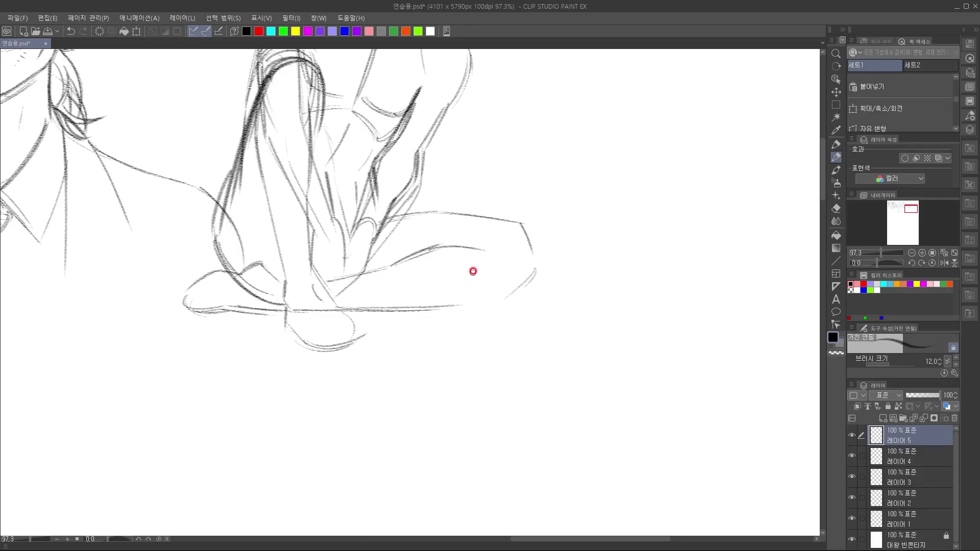
# Strengthen the folded leg's rounded knee contour on the viewer's right
pyautogui.moveTo(389, 218)
pyautogui.mouseDown()
pyautogui.moveTo(437, 212)
pyautogui.moveTo(523, 228)
pyautogui.moveTo(539, 258)
pyautogui.moveTo(516, 301)
pyautogui.mouseUp()
pyautogui.moveTo(541, 268); pyautogui.dragTo(512, 308)
pyautogui.moveTo(450, 312)
pyautogui.mouseDown()
pyautogui.moveTo(415, 449)
pyautogui.moveTo(454, 371)
pyautogui.mouseUp()
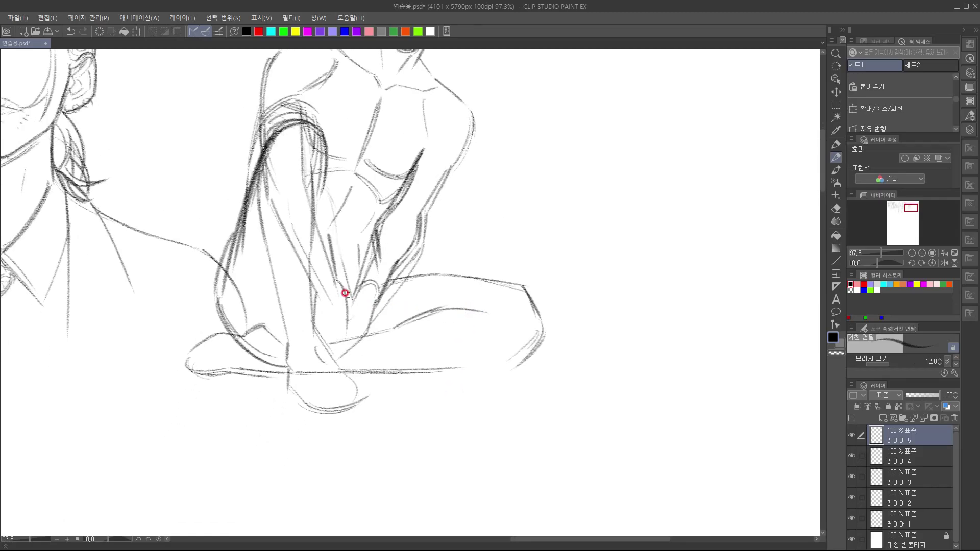
# Darken the raised leg's inner shin contour and redraw its foot longer with a lower toe and sole line
pyautogui.moveTo(319, 190); pyautogui.dragTo(307, 298)
pyautogui.moveTo(311, 265)
pyautogui.mouseDown()
pyautogui.moveTo(327, 363)
pyautogui.moveTo(379, 430)
pyautogui.mouseUp()
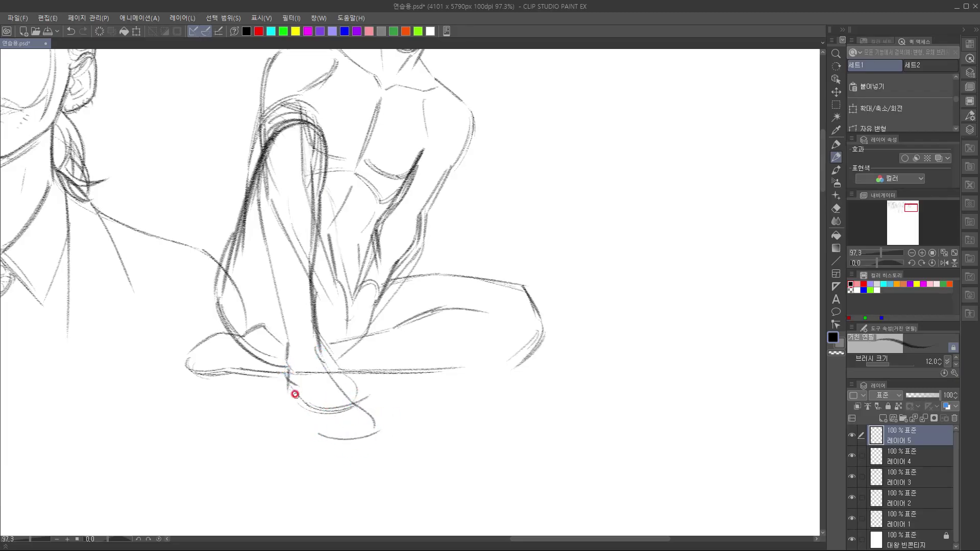
pyautogui.moveTo(287, 334)
pyautogui.mouseDown()
pyautogui.moveTo(289, 400)
pyautogui.moveTo(319, 433)
pyautogui.moveTo(386, 432)
pyautogui.mouseUp()
pyautogui.moveTo(397, 361); pyautogui.dragTo(385, 472)
pyautogui.moveTo(465, 359)
pyautogui.mouseDown()
pyautogui.moveTo(471, 247)
pyautogui.moveTo(442, 342)
pyautogui.mouseUp()
pyautogui.moveTo(454, 307); pyautogui.dragTo(466, 221)
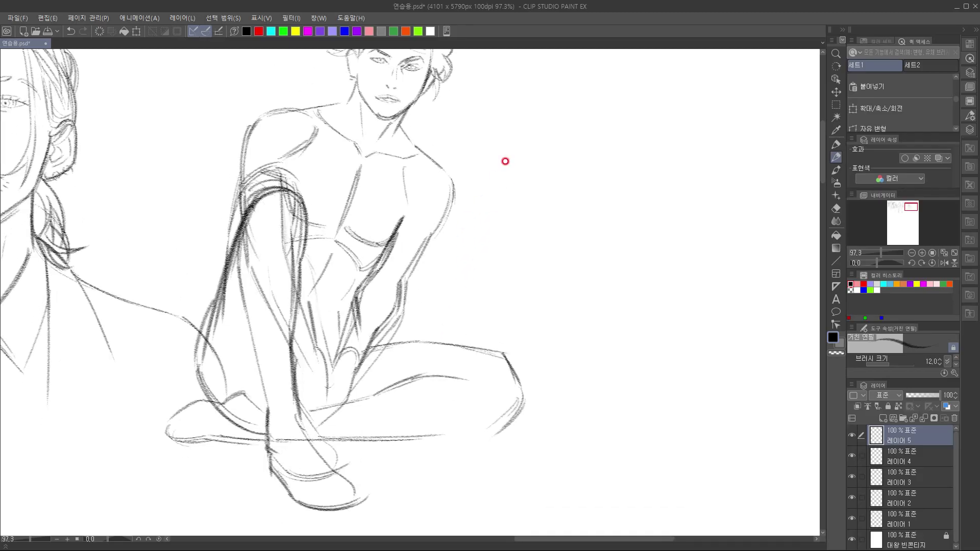
# Fade the overlapping lines around the raised knee and sketch the fingers of the joined hands beside the shin
pyautogui.moveTo(256, 247)
pyautogui.mouseDown()
pyautogui.moveTo(240, 193)
pyautogui.moveTo(332, 246)
pyautogui.mouseUp()
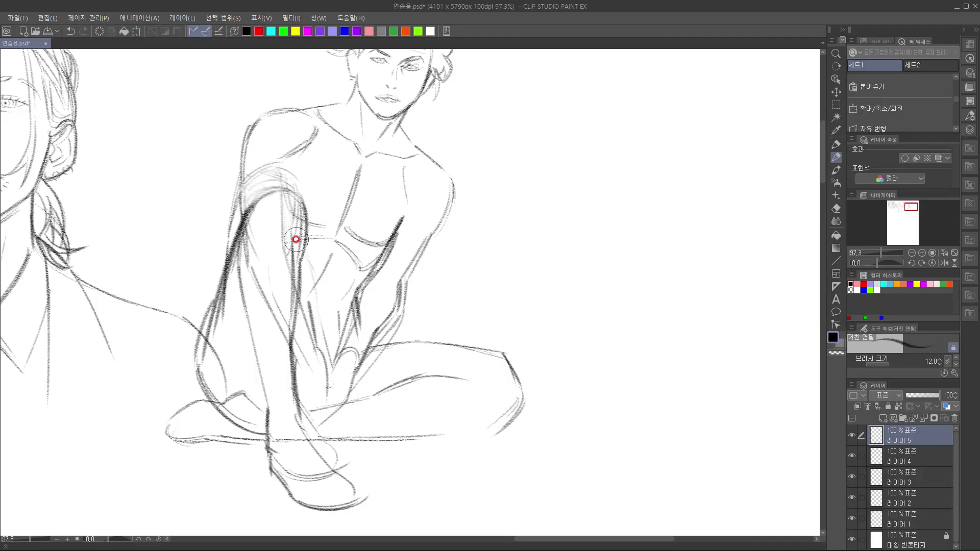
pyautogui.moveTo(314, 348)
pyautogui.mouseDown()
pyautogui.moveTo(332, 363)
pyautogui.moveTo(333, 394)
pyautogui.mouseUp()
pyautogui.moveTo(325, 379)
pyautogui.mouseDown()
pyautogui.moveTo(319, 400)
pyautogui.moveTo(324, 357)
pyautogui.moveTo(317, 381)
pyautogui.mouseUp()
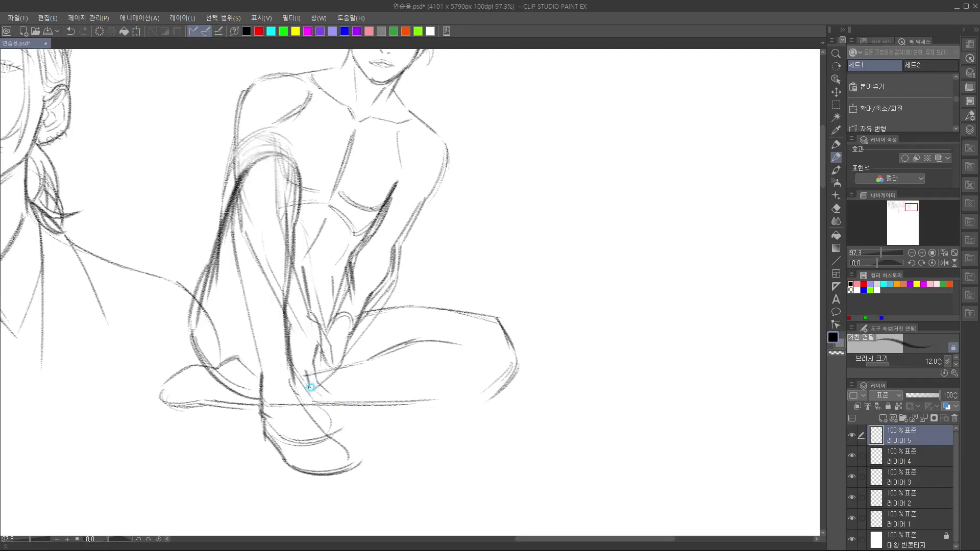
pyautogui.moveTo(328, 399); pyautogui.dragTo(334, 396)
# Define the folded foot's underside and draw a long curved lower contour beneath the folded leg to the knee
pyautogui.moveTo(210, 340); pyautogui.dragTo(245, 396)
pyautogui.moveTo(170, 407); pyautogui.dragTo(360, 417)
pyautogui.moveTo(240, 416); pyautogui.dragTo(427, 410)
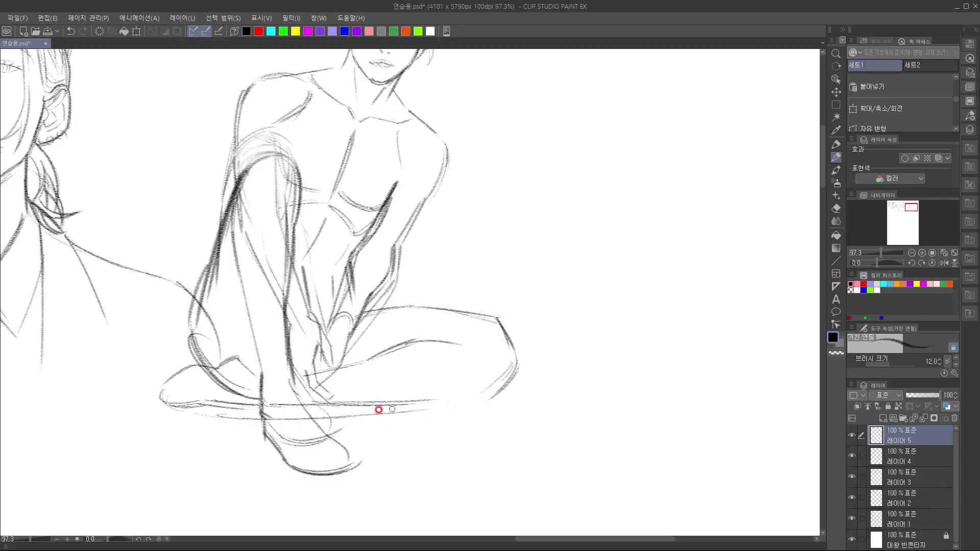
pyautogui.hotkey('ctrl', 'z')
pyautogui.moveTo(240, 409); pyautogui.dragTo(404, 412)
pyautogui.moveTo(322, 412); pyautogui.dragTo(488, 397)
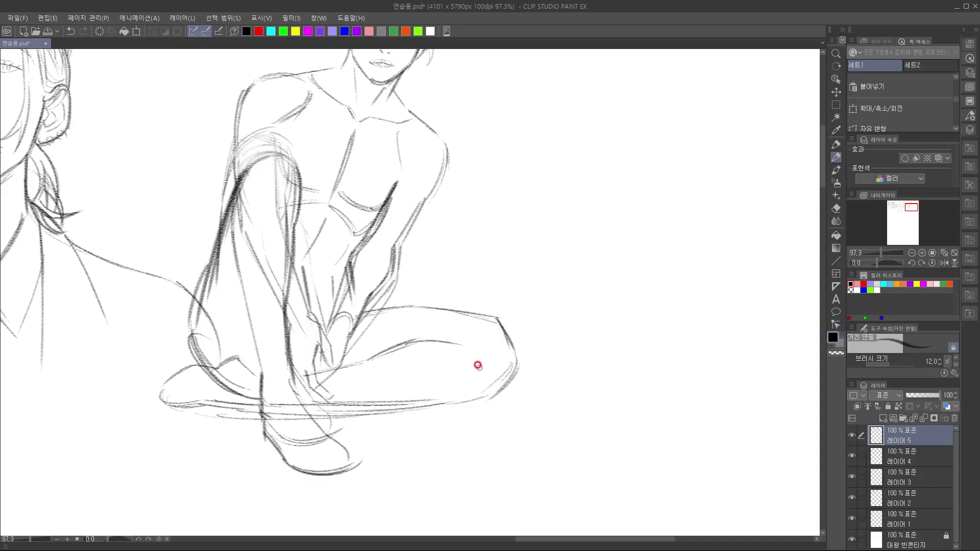
# Reinforce the folded leg's inner crease and the top contour of its thigh toward the knee
pyautogui.moveTo(415, 350)
pyautogui.mouseDown()
pyautogui.moveTo(466, 356)
pyautogui.moveTo(358, 372)
pyautogui.moveTo(385, 354)
pyautogui.moveTo(448, 345)
pyautogui.mouseUp()
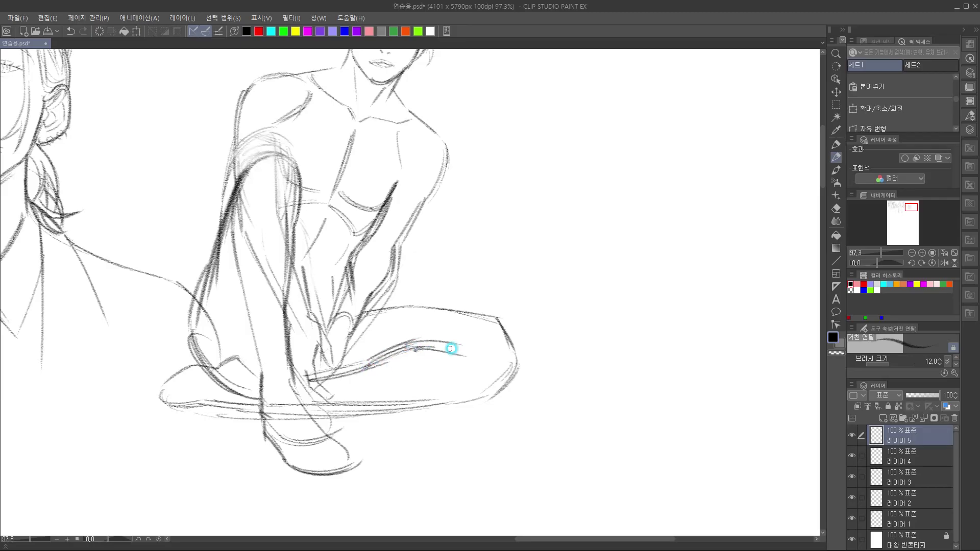
pyautogui.moveTo(374, 315)
pyautogui.mouseDown()
pyautogui.moveTo(438, 313)
pyautogui.moveTo(501, 335)
pyautogui.mouseUp()
pyautogui.moveTo(415, 312)
pyautogui.mouseDown()
pyautogui.moveTo(503, 331)
pyautogui.moveTo(513, 352)
pyautogui.mouseUp()
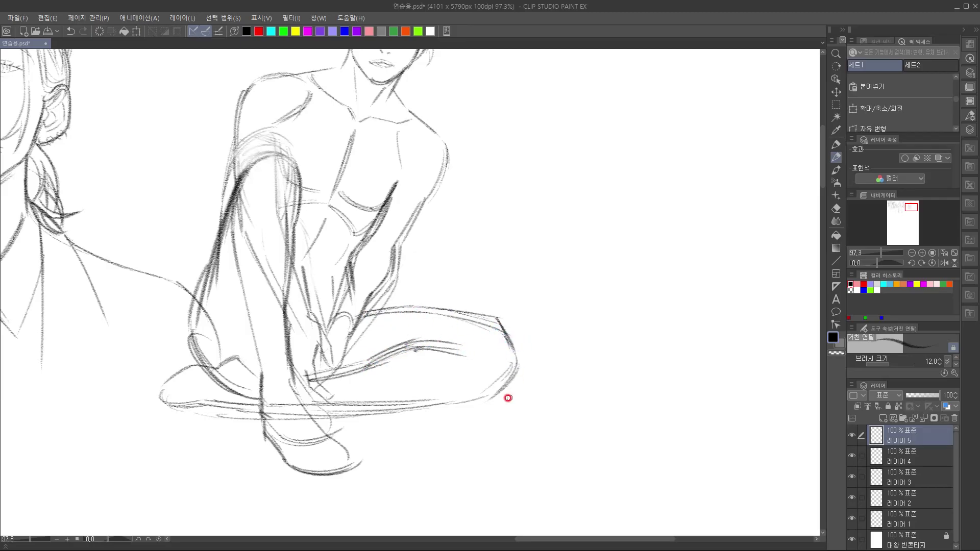
pyautogui.moveTo(368, 261); pyautogui.dragTo(308, 410)
pyautogui.moveTo(411, 254); pyautogui.dragTo(426, 235)
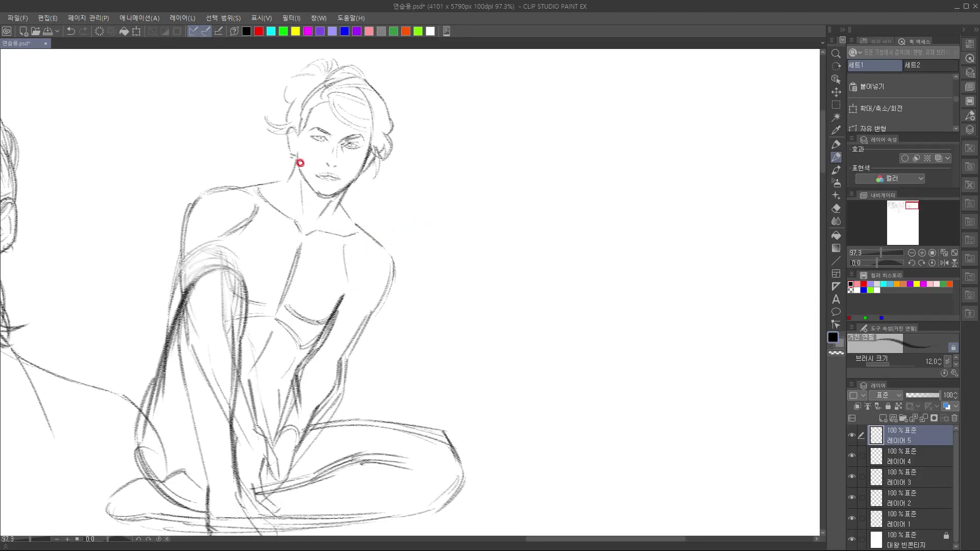
# Draw hair falling behind the ear on the viewer's left and refine the face's brow and nose lines
pyautogui.moveTo(276, 191); pyautogui.dragTo(284, 228)
pyautogui.moveTo(287, 157)
pyautogui.mouseDown()
pyautogui.moveTo(292, 180)
pyautogui.moveTo(280, 204)
pyautogui.mouseUp()
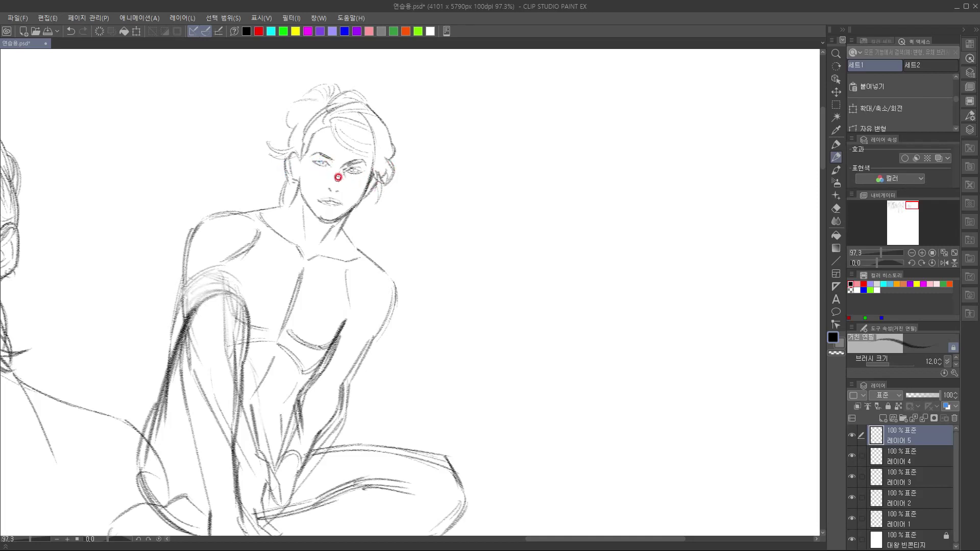
pyautogui.moveTo(321, 152); pyautogui.dragTo(338, 161)
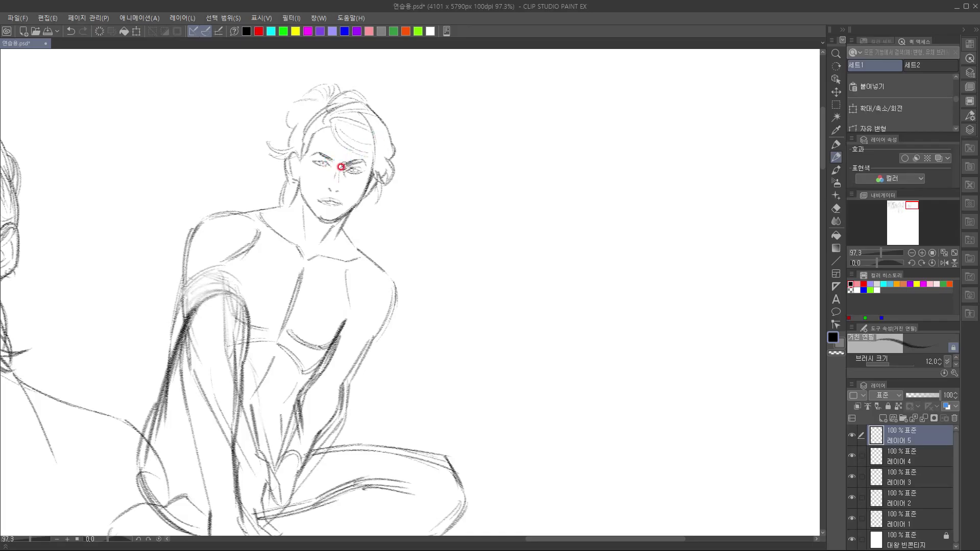
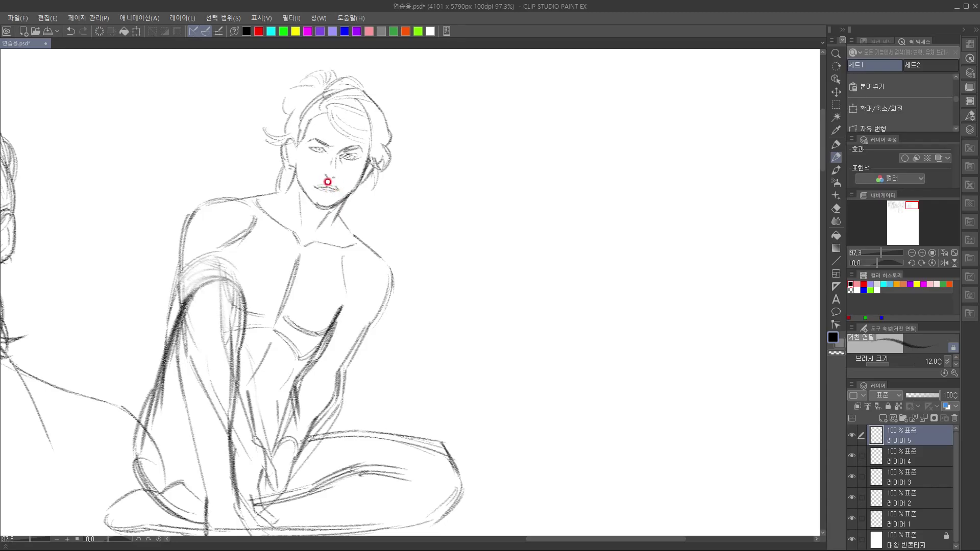
pyautogui.hotkey('ctrl', 'z')
pyautogui.moveTo(351, 221); pyautogui.dragTo(325, 226)
pyautogui.moveTo(336, 179); pyautogui.dragTo(310, 224)
pyautogui.moveTo(322, 219); pyautogui.dragTo(326, 215)
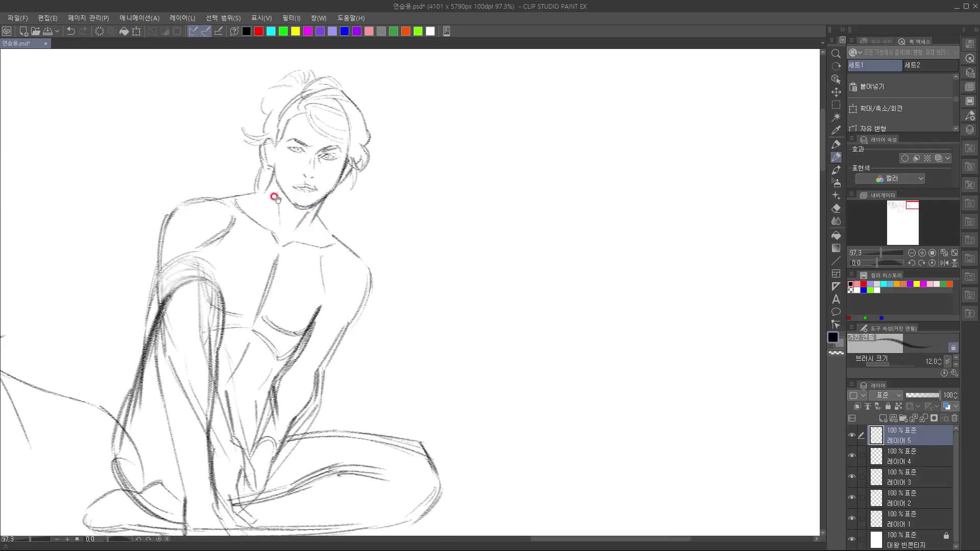
# Add hair strands on the crown and loose locks hanging beside the jaw on the viewer's right
pyautogui.moveTo(274, 197); pyautogui.dragTo(289, 248)
pyautogui.moveTo(259, 180)
pyautogui.mouseDown()
pyautogui.moveTo(292, 180)
pyautogui.moveTo(280, 184)
pyautogui.moveTo(283, 146)
pyautogui.moveTo(303, 152)
pyautogui.moveTo(280, 173)
pyautogui.moveTo(297, 160)
pyautogui.moveTo(284, 151)
pyautogui.moveTo(311, 154)
pyautogui.moveTo(286, 144)
pyautogui.moveTo(315, 154)
pyautogui.moveTo(310, 138)
pyautogui.moveTo(316, 149)
pyautogui.moveTo(296, 140)
pyautogui.moveTo(319, 138)
pyautogui.moveTo(304, 129)
pyautogui.moveTo(309, 137)
pyautogui.moveTo(323, 122)
pyautogui.moveTo(317, 140)
pyautogui.moveTo(320, 123)
pyautogui.moveTo(291, 139)
pyautogui.moveTo(326, 123)
pyautogui.moveTo(342, 146)
pyautogui.mouseUp()
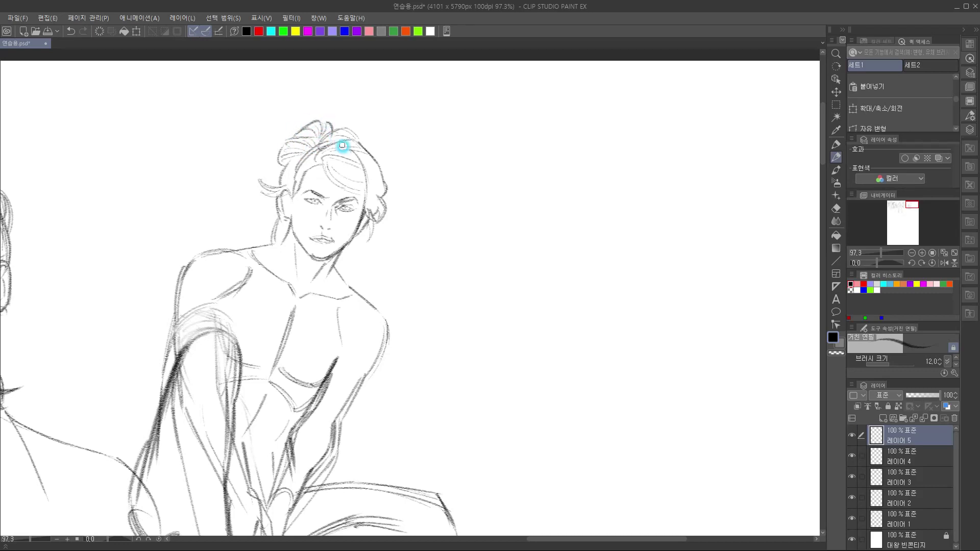
pyautogui.scroll(-4, 343, 146)
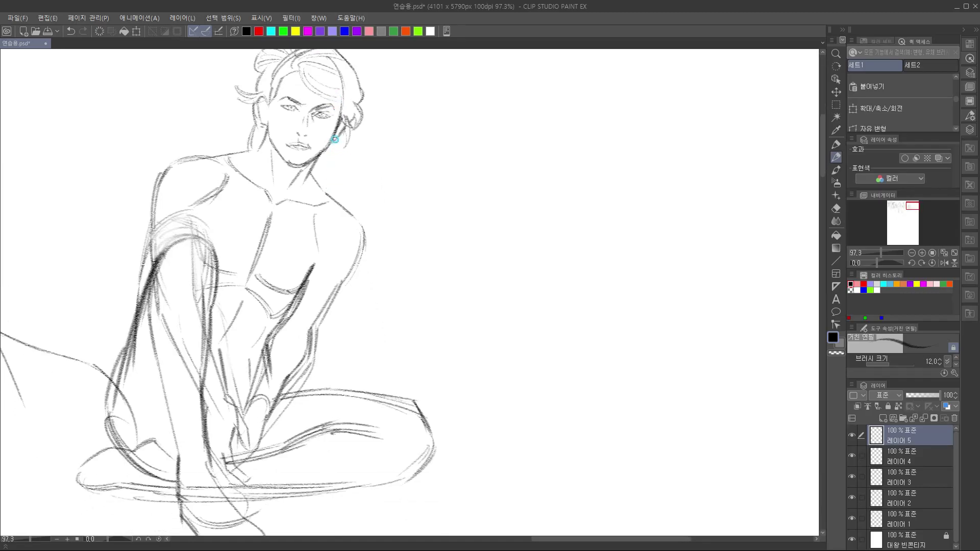
pyautogui.moveTo(334, 140); pyautogui.dragTo(324, 168)
pyautogui.moveTo(364, 255)
pyautogui.mouseDown()
pyautogui.moveTo(375, 278)
pyautogui.moveTo(383, 235)
pyautogui.moveTo(403, 238)
pyautogui.mouseUp()
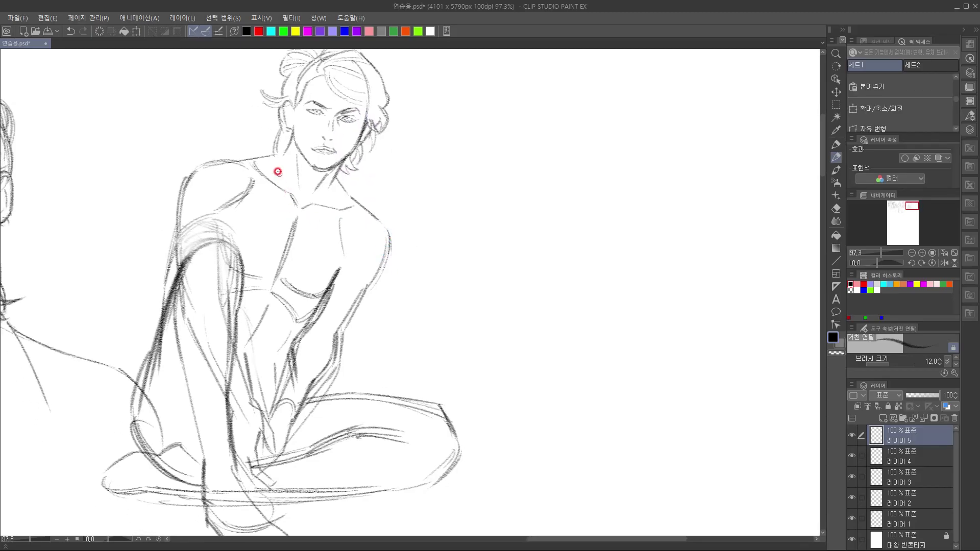
# Draw the neck muscle line from behind the ear to the throat pit and define the inner collarbone
pyautogui.moveTo(276, 160); pyautogui.dragTo(295, 205)
pyautogui.hotkey('ctrl', 'z')
pyautogui.moveTo(277, 162)
pyautogui.mouseDown()
pyautogui.moveTo(287, 193)
pyautogui.moveTo(307, 204)
pyautogui.mouseUp()
pyautogui.moveTo(309, 205); pyautogui.dragTo(329, 193)
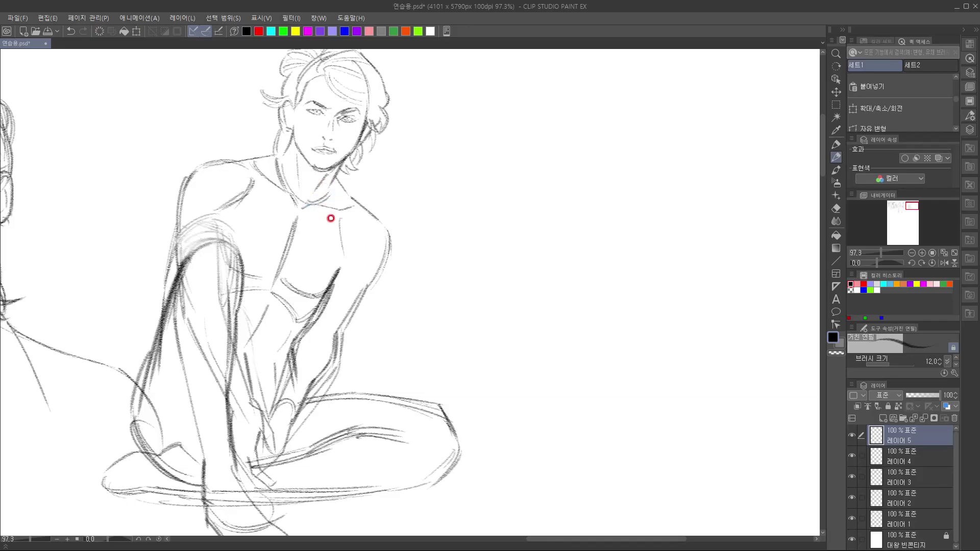
# Sketch long curved lines from the neck down the chest on the viewer's right and mark the pectoral's edge toward the armpit
pyautogui.moveTo(334, 182)
pyautogui.mouseDown()
pyautogui.moveTo(312, 266)
pyautogui.moveTo(311, 254)
pyautogui.moveTo(326, 225)
pyautogui.moveTo(327, 276)
pyautogui.mouseUp()
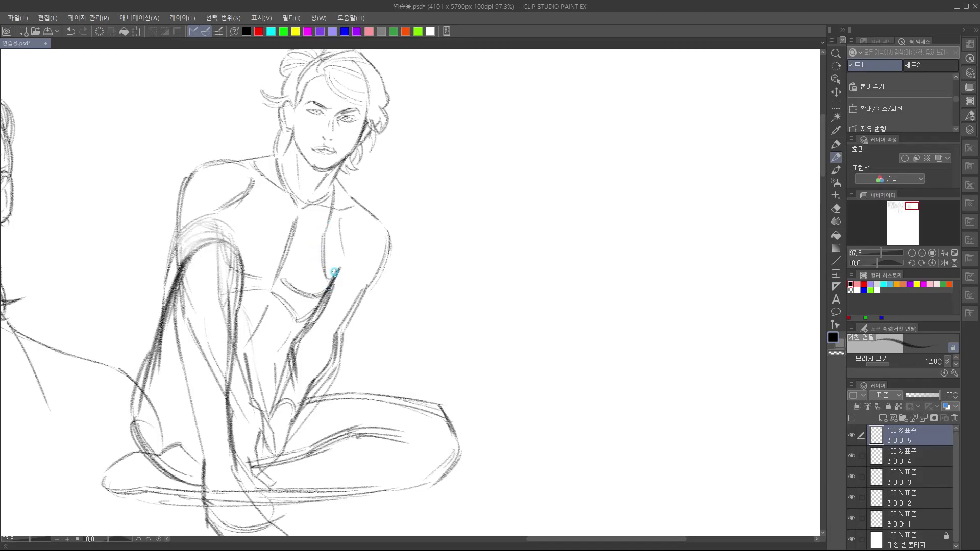
pyautogui.moveTo(337, 191); pyautogui.dragTo(337, 273)
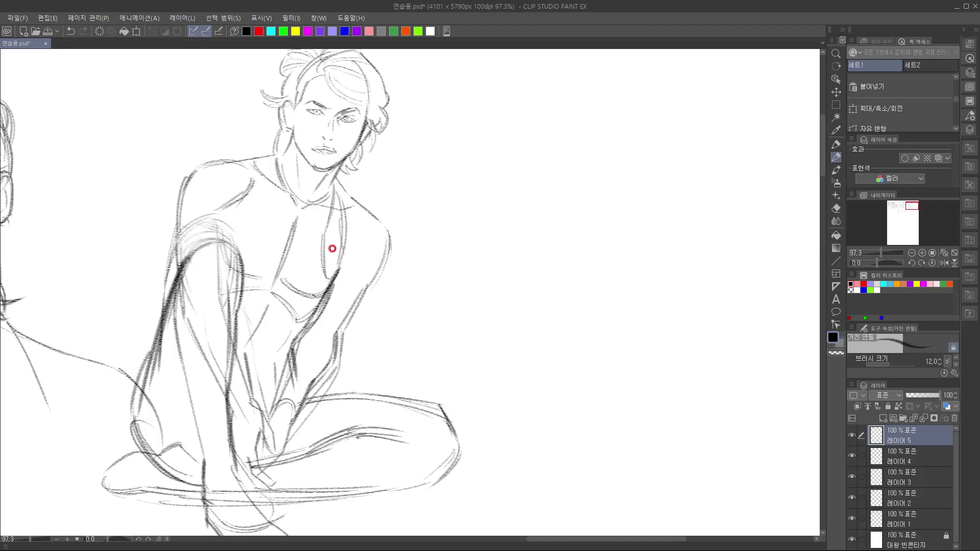
pyautogui.moveTo(335, 220); pyautogui.dragTo(334, 263)
pyautogui.moveTo(361, 215); pyautogui.dragTo(345, 258)
pyautogui.moveTo(333, 275); pyautogui.dragTo(369, 249)
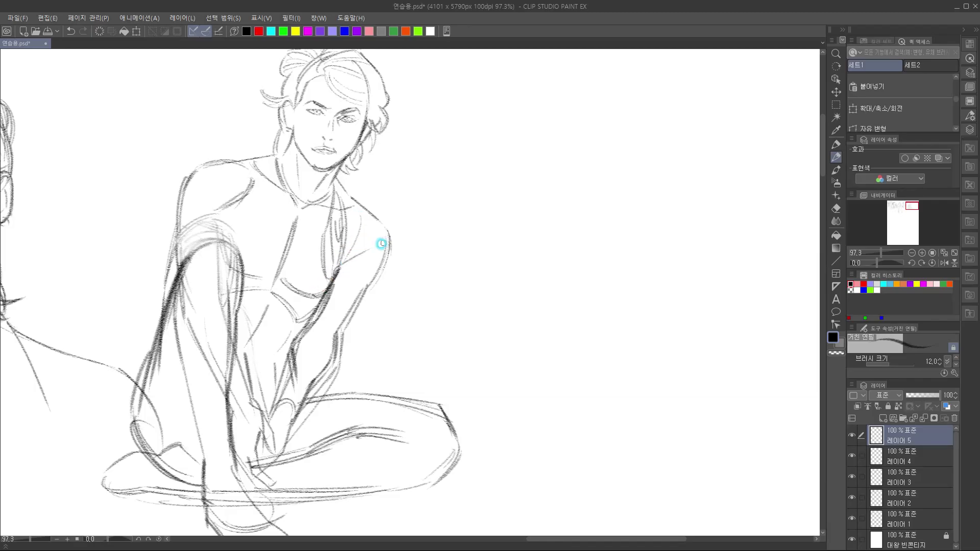
# Shape the shoulder on the viewer's right with inner muscle lines and a strengthened outer contour from neck to upper arm
pyautogui.moveTo(369, 249); pyautogui.dragTo(386, 230)
pyautogui.moveTo(371, 239)
pyautogui.mouseDown()
pyautogui.moveTo(355, 261)
pyautogui.moveTo(384, 235)
pyautogui.moveTo(364, 238)
pyautogui.moveTo(349, 262)
pyautogui.moveTo(380, 221)
pyautogui.mouseUp()
pyautogui.moveTo(337, 176)
pyautogui.mouseDown()
pyautogui.moveTo(393, 233)
pyautogui.moveTo(371, 215)
pyautogui.moveTo(392, 247)
pyautogui.moveTo(386, 232)
pyautogui.moveTo(381, 270)
pyautogui.mouseUp()
pyautogui.moveTo(386, 236); pyautogui.dragTo(336, 280)
pyautogui.moveTo(387, 235); pyautogui.dragTo(380, 265)
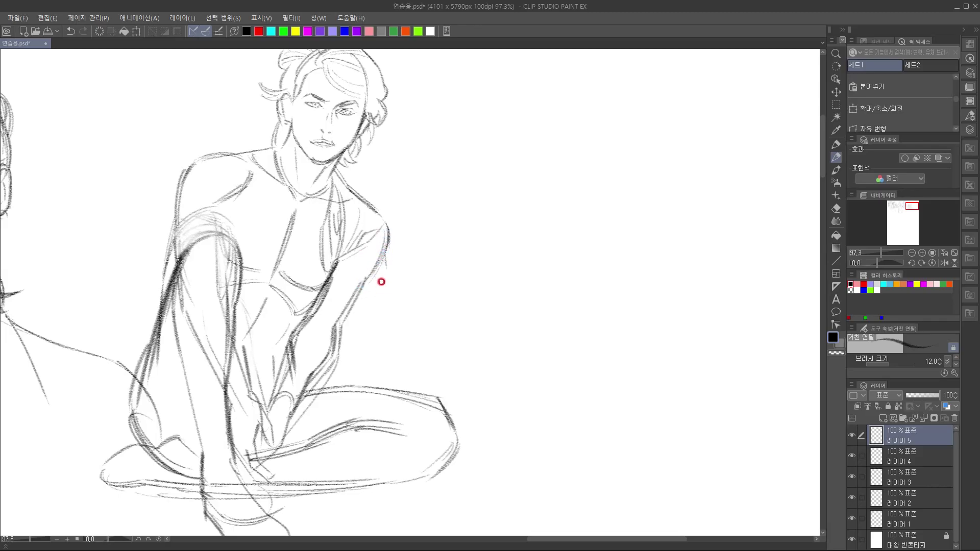
# Undo the last stroke and sketch a short T-shirt sleeve with folds and a flared hem on the upper arm at the viewer's right
pyautogui.hotkey('ctrl', 'z')
pyautogui.moveTo(384, 253)
pyautogui.mouseDown()
pyautogui.moveTo(361, 287)
pyautogui.moveTo(335, 277)
pyautogui.moveTo(367, 279)
pyautogui.mouseUp()
pyautogui.moveTo(338, 272); pyautogui.dragTo(370, 247)
pyautogui.moveTo(359, 292)
pyautogui.mouseDown()
pyautogui.moveTo(358, 275)
pyautogui.moveTo(364, 280)
pyautogui.mouseUp()
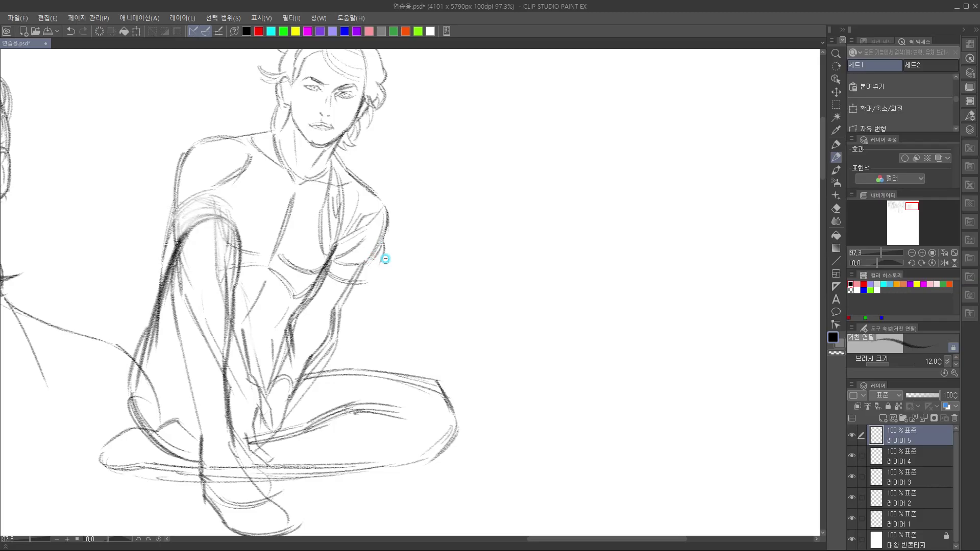
pyautogui.moveTo(389, 265)
pyautogui.mouseDown()
pyautogui.moveTo(371, 280)
pyautogui.moveTo(390, 260)
pyautogui.moveTo(368, 274)
pyautogui.moveTo(385, 257)
pyautogui.moveTo(377, 274)
pyautogui.moveTo(327, 269)
pyautogui.moveTo(363, 291)
pyautogui.mouseUp()
pyautogui.moveTo(378, 231); pyautogui.dragTo(372, 257)
pyautogui.moveTo(363, 276); pyautogui.dragTo(368, 300)
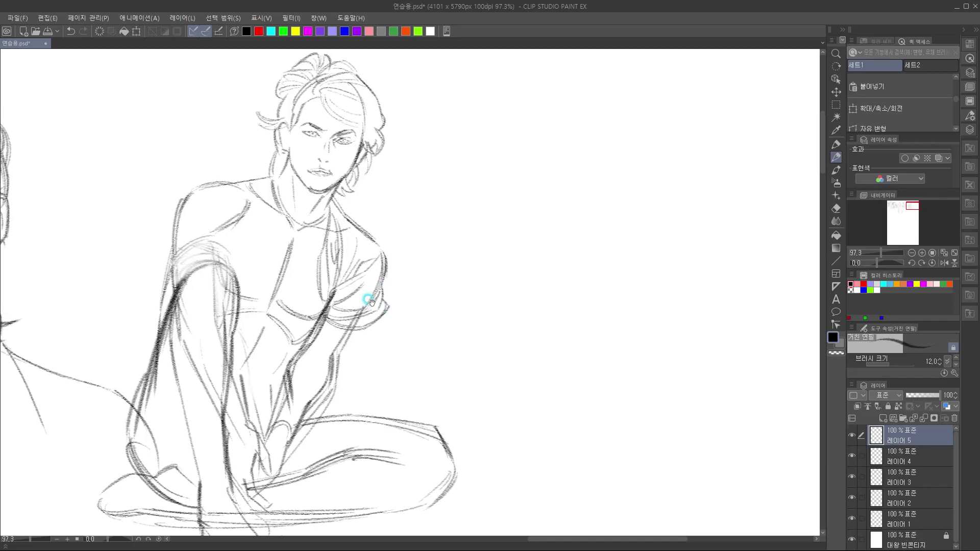
# Strengthen the shoulder outline on the viewer's left and add sleeve folds running from the shoulder and armpit toward the raised knee
pyautogui.moveTo(187, 200); pyautogui.dragTo(174, 264)
pyautogui.moveTo(186, 200)
pyautogui.mouseDown()
pyautogui.moveTo(226, 180)
pyautogui.moveTo(192, 196)
pyautogui.moveTo(227, 189)
pyautogui.moveTo(183, 200)
pyautogui.moveTo(214, 186)
pyautogui.moveTo(199, 186)
pyautogui.moveTo(276, 178)
pyautogui.moveTo(245, 182)
pyautogui.moveTo(271, 175)
pyautogui.mouseUp()
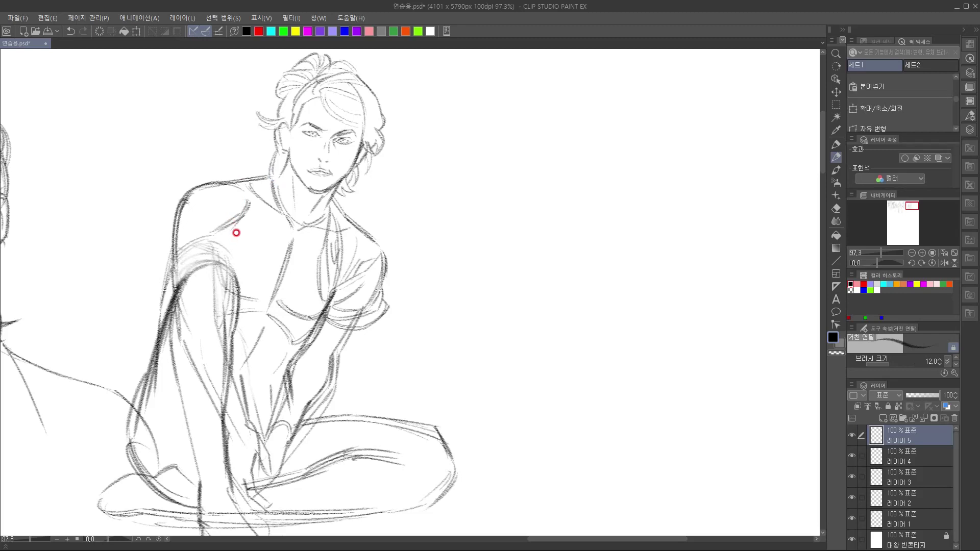
pyautogui.moveTo(192, 197)
pyautogui.mouseDown()
pyautogui.moveTo(214, 192)
pyautogui.moveTo(233, 247)
pyautogui.mouseUp()
pyautogui.moveTo(223, 202); pyautogui.dragTo(232, 245)
pyautogui.moveTo(218, 202); pyautogui.dragTo(231, 247)
pyautogui.moveTo(206, 199); pyautogui.dragTo(227, 254)
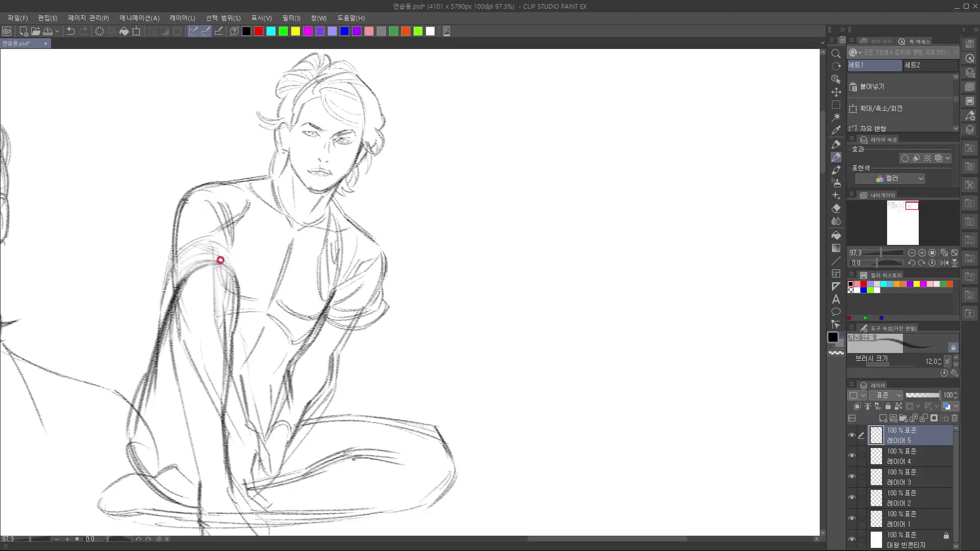
pyautogui.moveTo(203, 201)
pyautogui.mouseDown()
pyautogui.moveTo(203, 235)
pyautogui.moveTo(237, 263)
pyautogui.mouseUp()
pyautogui.moveTo(188, 207)
pyautogui.mouseDown()
pyautogui.moveTo(202, 264)
pyautogui.moveTo(188, 206)
pyautogui.moveTo(188, 236)
pyautogui.moveTo(201, 256)
pyautogui.moveTo(191, 221)
pyautogui.moveTo(213, 270)
pyautogui.moveTo(204, 249)
pyautogui.moveTo(244, 256)
pyautogui.mouseUp()
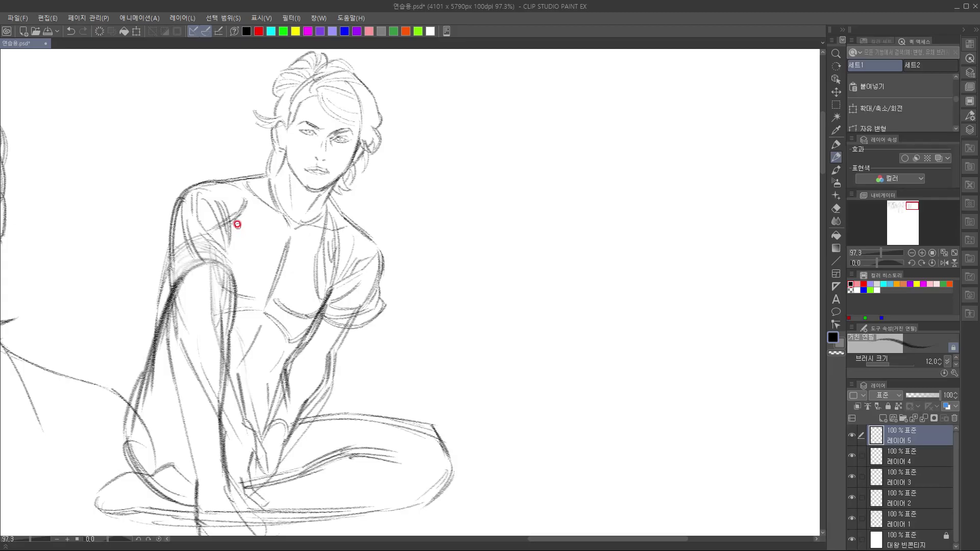
pyautogui.moveTo(225, 189)
pyautogui.mouseDown()
pyautogui.moveTo(235, 234)
pyautogui.moveTo(241, 214)
pyautogui.moveTo(239, 191)
pyautogui.moveTo(227, 248)
pyautogui.mouseUp()
pyautogui.moveTo(242, 202); pyautogui.dragTo(227, 251)
pyautogui.moveTo(227, 273); pyautogui.dragTo(250, 228)
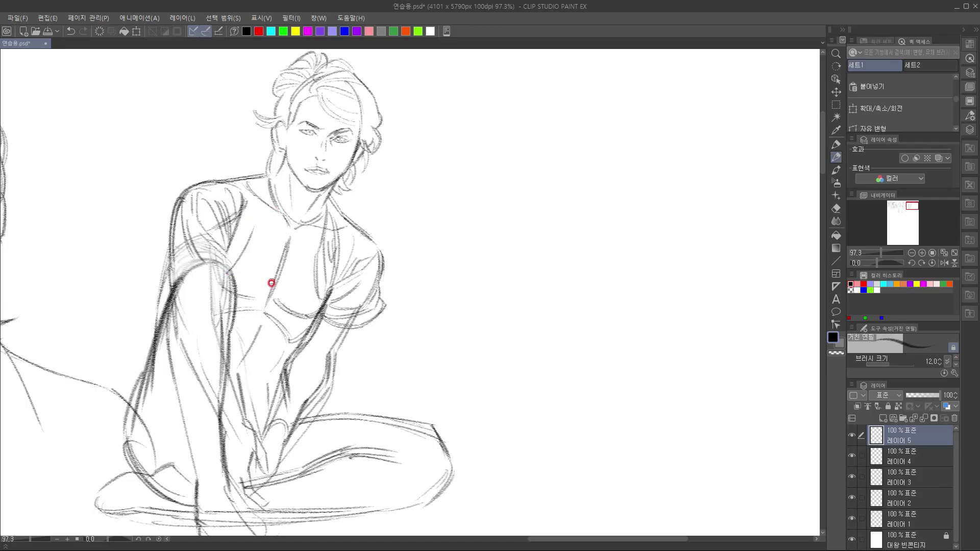
# Draw shirt folds from the neckline down the chest and a curved fold across the waist between the arms
pyautogui.moveTo(269, 211)
pyautogui.mouseDown()
pyautogui.moveTo(288, 290)
pyautogui.moveTo(286, 255)
pyautogui.mouseUp()
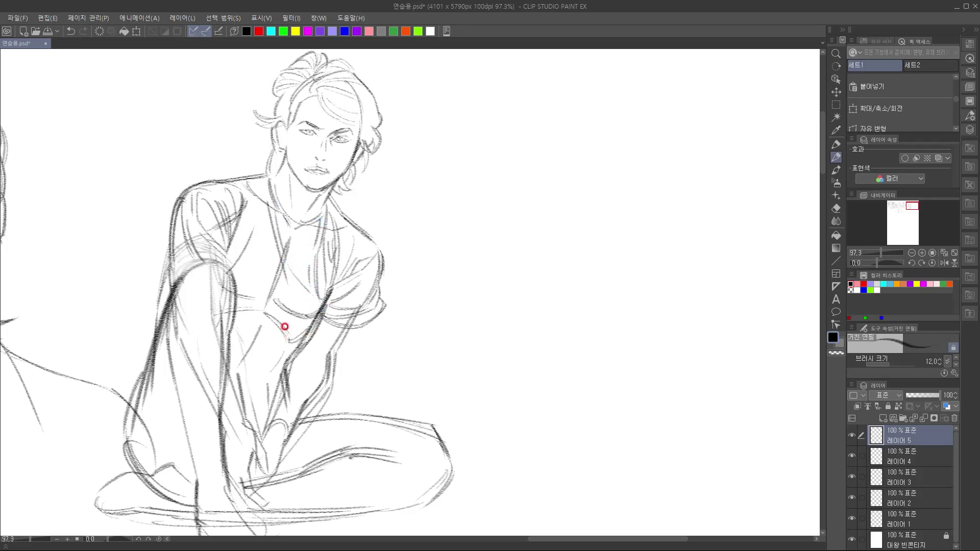
pyautogui.moveTo(265, 225); pyautogui.dragTo(287, 324)
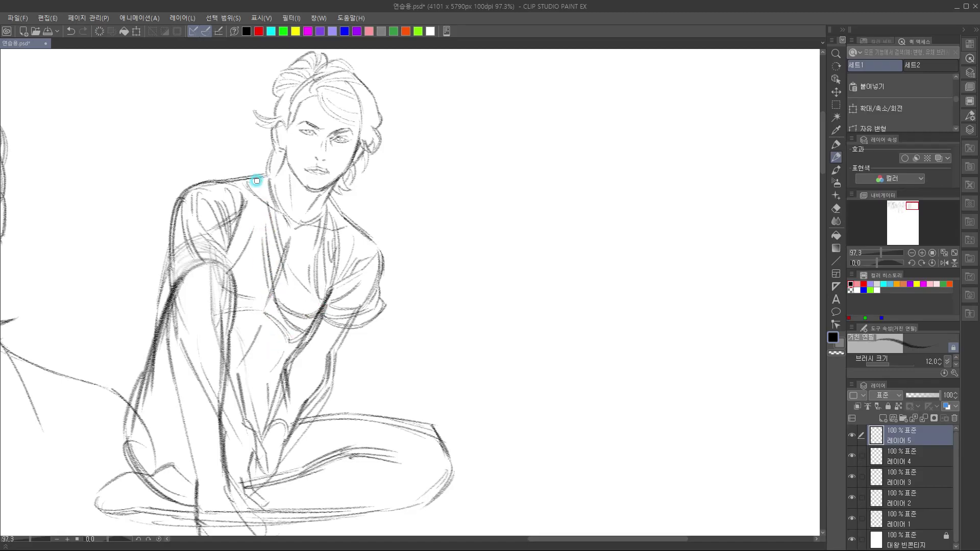
pyautogui.moveTo(313, 256); pyautogui.dragTo(362, 177)
pyautogui.moveTo(252, 259)
pyautogui.mouseDown()
pyautogui.moveTo(293, 284)
pyautogui.moveTo(280, 280)
pyautogui.mouseUp()
pyautogui.hotkey('ctrl', 'z')
pyautogui.hotkey('ctrl', 'z')
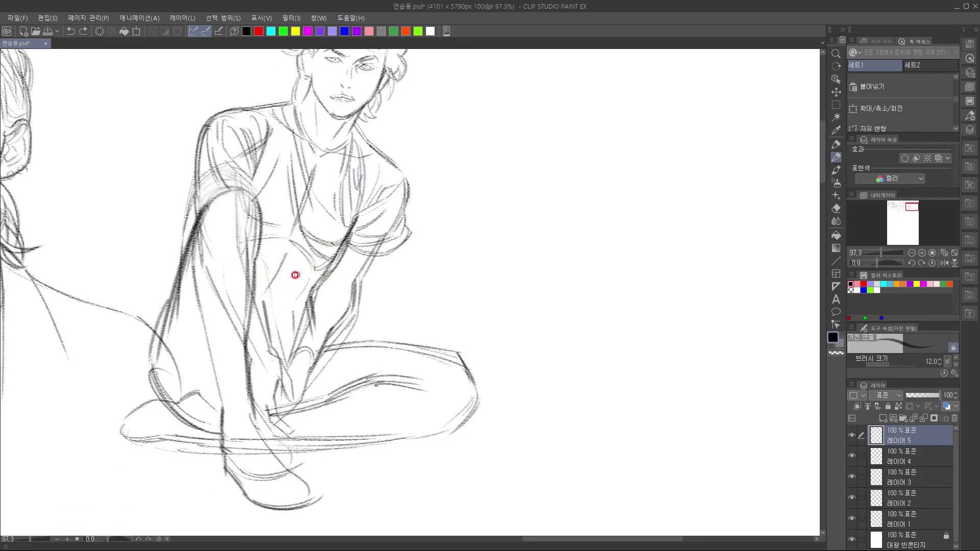
pyautogui.moveTo(252, 260)
pyautogui.mouseDown()
pyautogui.moveTo(292, 288)
pyautogui.moveTo(331, 274)
pyautogui.moveTo(324, 280)
pyautogui.mouseUp()
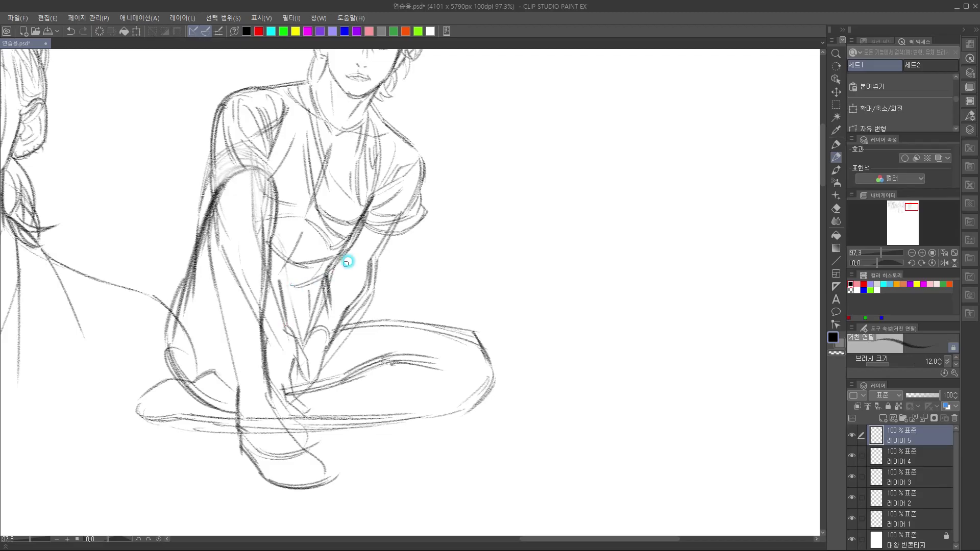
pyautogui.moveTo(330, 324); pyautogui.dragTo(279, 383)
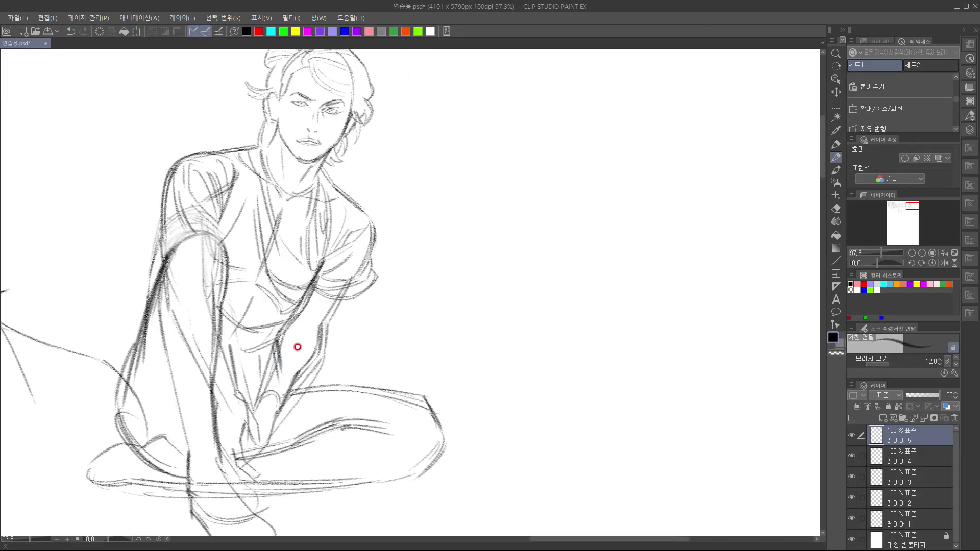
# Refine the joined hands with knuckle and finger lines in front of the raised leg's shin
pyautogui.moveTo(434, 252); pyautogui.dragTo(481, 173)
pyautogui.moveTo(425, 234); pyautogui.dragTo(454, 174)
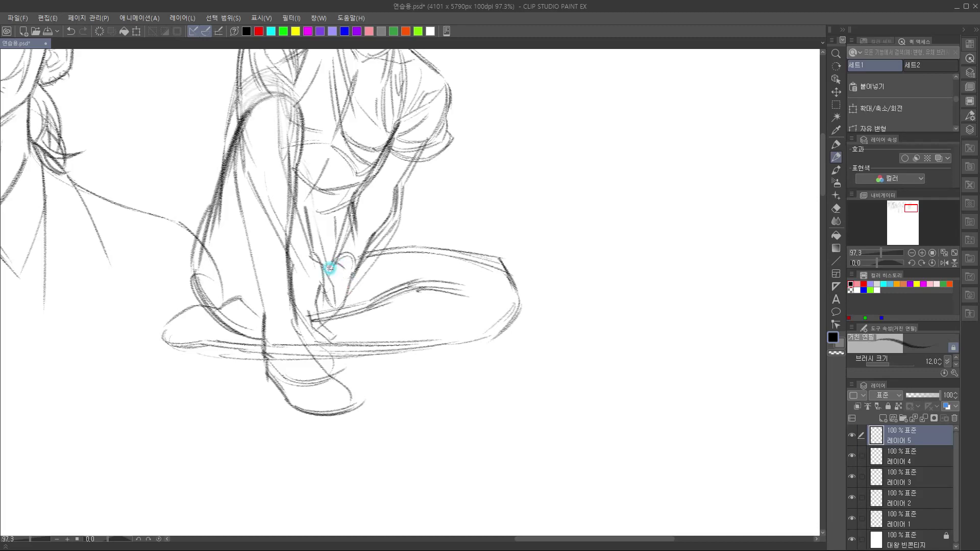
pyautogui.moveTo(331, 266); pyautogui.dragTo(344, 259)
pyautogui.moveTo(341, 285)
pyautogui.mouseDown()
pyautogui.moveTo(305, 302)
pyautogui.moveTo(314, 307)
pyautogui.mouseUp()
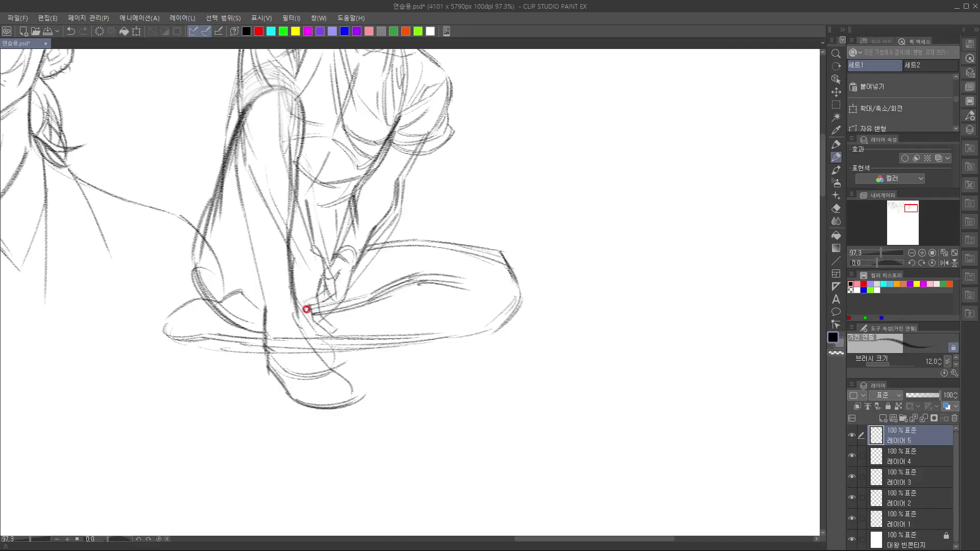
pyautogui.moveTo(355, 263); pyautogui.dragTo(346, 304)
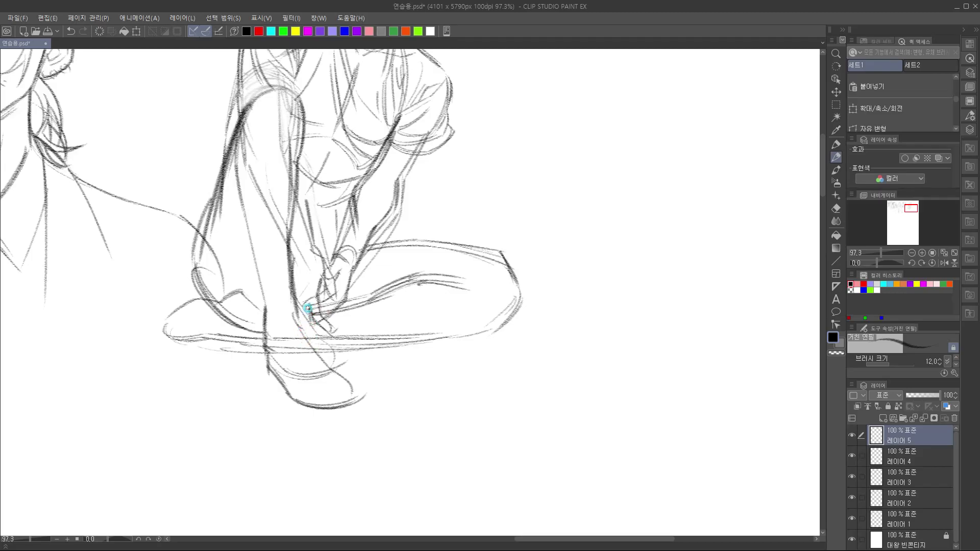
pyautogui.hotkey('ctrl', 'z')
pyautogui.moveTo(327, 333)
pyautogui.mouseDown()
pyautogui.moveTo(305, 328)
pyautogui.moveTo(335, 340)
pyautogui.moveTo(311, 325)
pyautogui.moveTo(330, 337)
pyautogui.moveTo(317, 336)
pyautogui.moveTo(327, 339)
pyautogui.moveTo(300, 310)
pyautogui.moveTo(304, 333)
pyautogui.moveTo(305, 310)
pyautogui.moveTo(302, 331)
pyautogui.mouseUp()
# Sketch the sleeve's flared outer edge and hem behind the raised knee, with a short band line just below it
pyautogui.scroll(3, 317, 262)
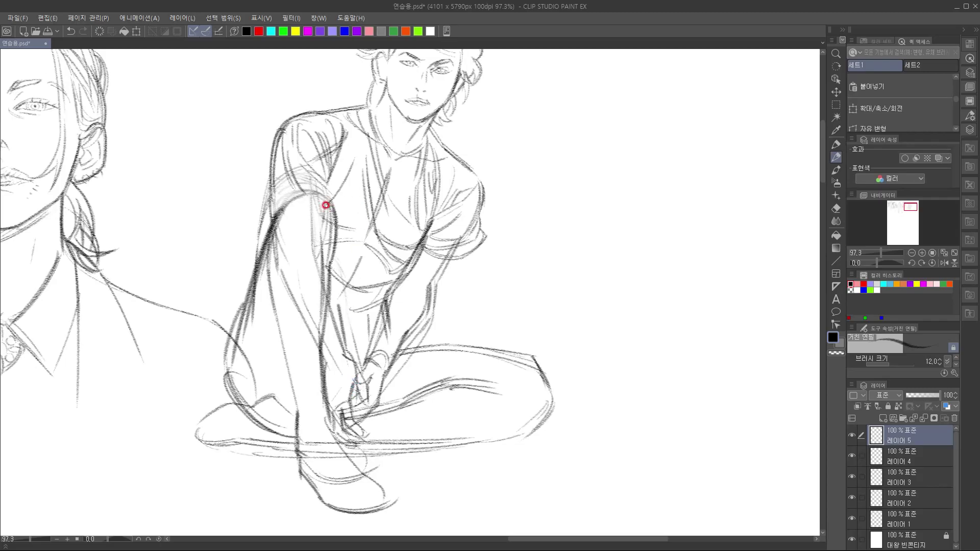
pyautogui.moveTo(320, 198); pyautogui.dragTo(320, 200)
pyautogui.moveTo(270, 164); pyautogui.dragTo(254, 217)
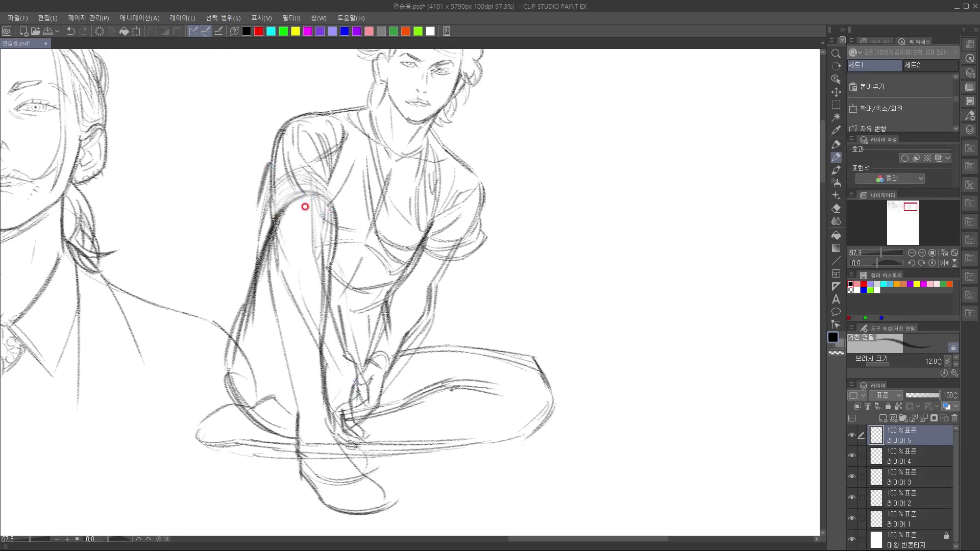
pyautogui.moveTo(341, 215); pyautogui.dragTo(346, 221)
pyautogui.hotkey('ctrl', 'z')
pyautogui.moveTo(274, 171); pyautogui.dragTo(260, 209)
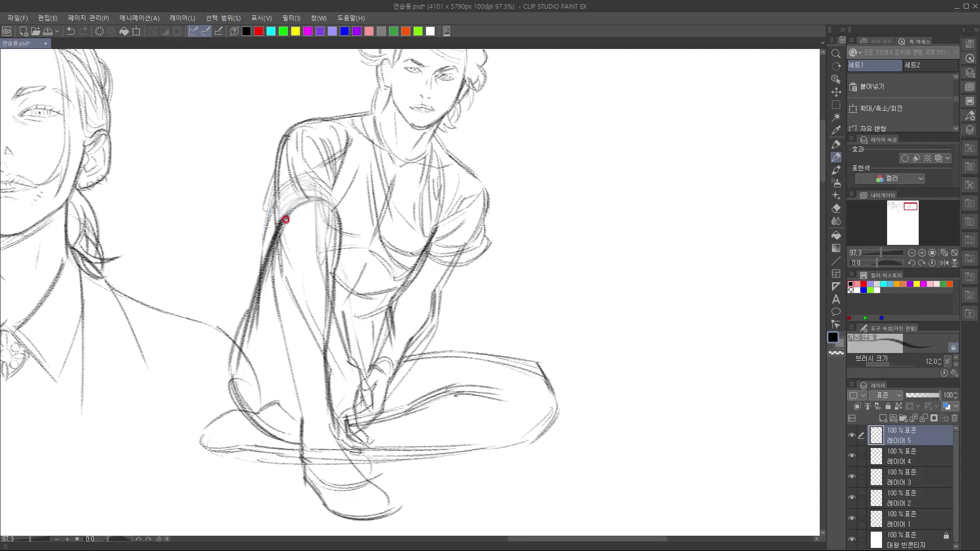
pyautogui.moveTo(272, 171)
pyautogui.mouseDown()
pyautogui.moveTo(259, 213)
pyautogui.moveTo(339, 207)
pyautogui.moveTo(285, 243)
pyautogui.moveTo(297, 223)
pyautogui.moveTo(284, 203)
pyautogui.moveTo(281, 234)
pyautogui.moveTo(276, 199)
pyautogui.moveTo(273, 236)
pyautogui.mouseUp()
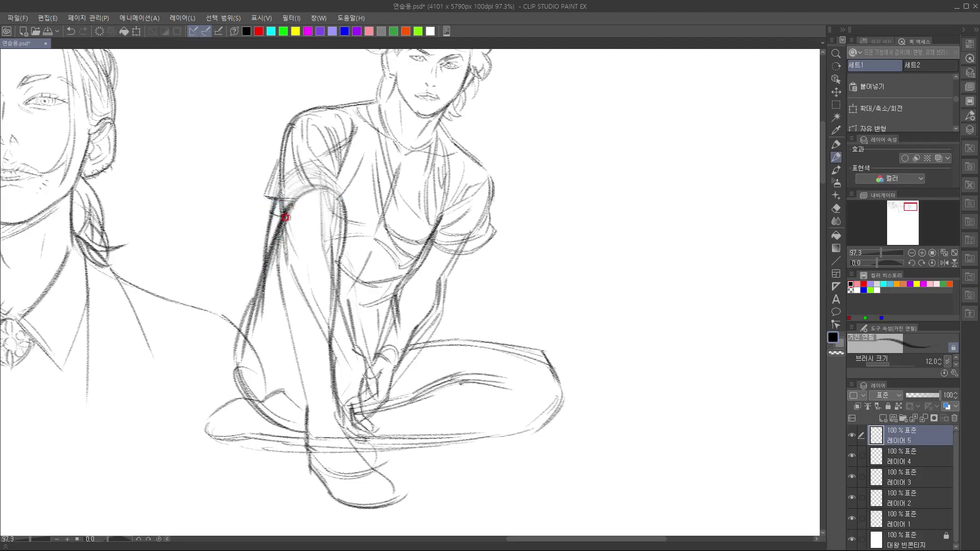
pyautogui.moveTo(269, 216); pyautogui.dragTo(281, 220)
# Redraw the raised leg's contours from the knee down both sides of the shin toward the ankle
pyautogui.moveTo(409, 273)
pyautogui.mouseDown()
pyautogui.moveTo(383, 316)
pyautogui.moveTo(458, 169)
pyautogui.moveTo(474, 197)
pyautogui.mouseUp()
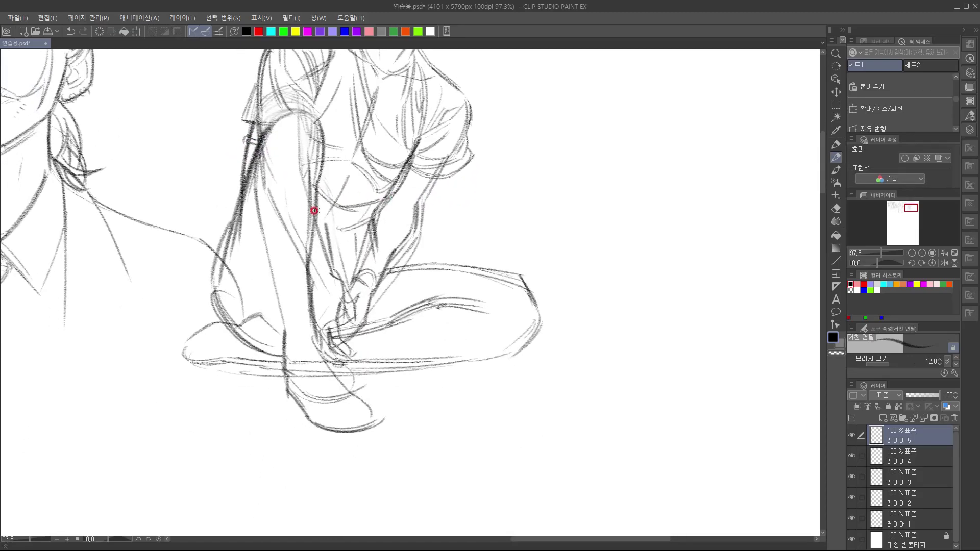
pyautogui.moveTo(318, 123)
pyautogui.mouseDown()
pyautogui.moveTo(322, 169)
pyautogui.moveTo(306, 263)
pyautogui.mouseUp()
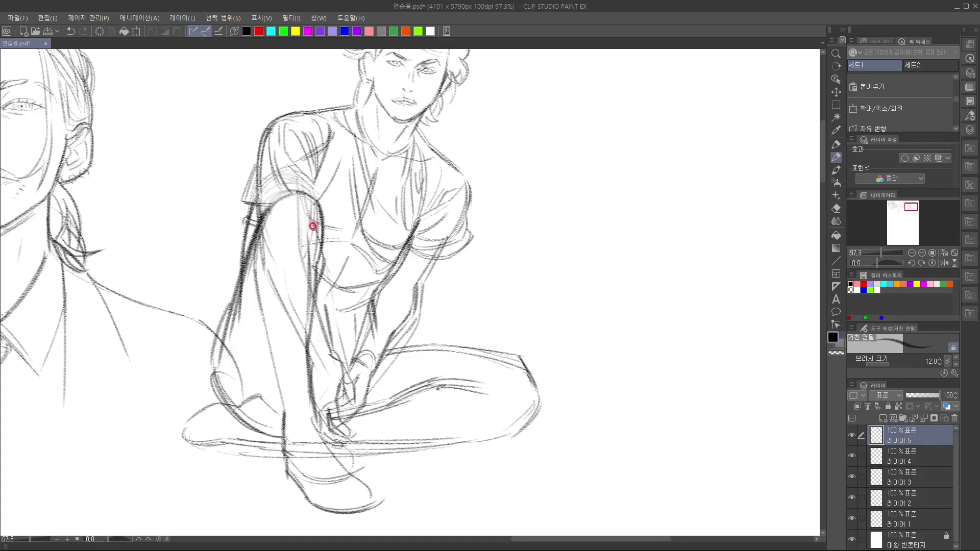
pyautogui.moveTo(265, 230); pyautogui.dragTo(259, 287)
pyautogui.moveTo(265, 229); pyautogui.dragTo(263, 294)
pyautogui.hotkey('ctrl', 'z')
pyautogui.moveTo(266, 231); pyautogui.dragTo(257, 279)
pyautogui.hotkey('ctrl', 'z')
pyautogui.moveTo(264, 231)
pyautogui.mouseDown()
pyautogui.moveTo(255, 278)
pyautogui.moveTo(265, 327)
pyautogui.mouseUp()
pyautogui.moveTo(256, 285); pyautogui.dragTo(284, 415)
# Darken the lower shin contours and add trouser fold lines just above the ankle
pyautogui.scroll(-3, 342, 353)
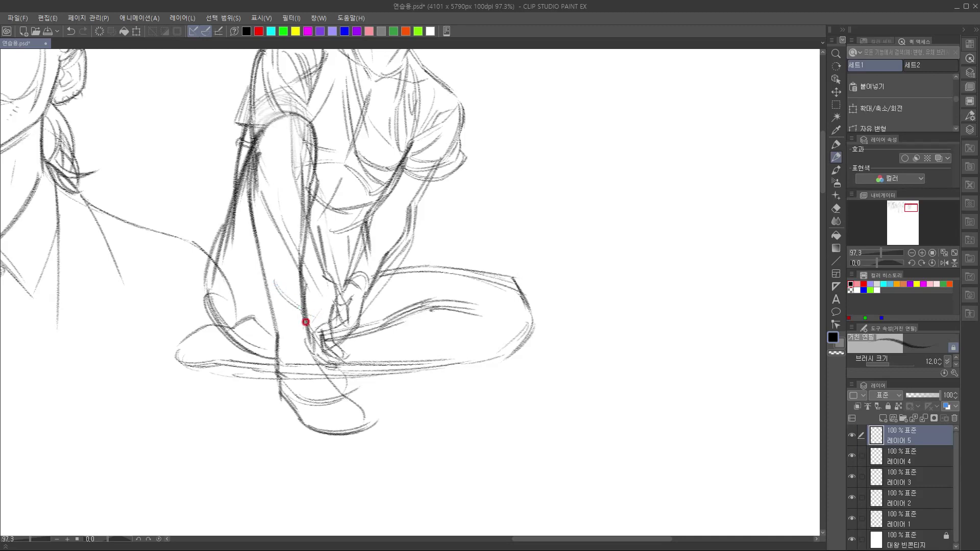
pyautogui.moveTo(308, 313); pyautogui.dragTo(313, 334)
pyautogui.moveTo(286, 320)
pyautogui.mouseDown()
pyautogui.moveTo(316, 320)
pyautogui.moveTo(273, 337)
pyautogui.moveTo(295, 333)
pyautogui.mouseUp()
pyautogui.moveTo(260, 257); pyautogui.dragTo(278, 330)
pyautogui.hotkey('ctrl', 'z')
pyautogui.moveTo(256, 238); pyautogui.dragTo(274, 329)
pyautogui.moveTo(308, 295); pyautogui.dragTo(312, 264)
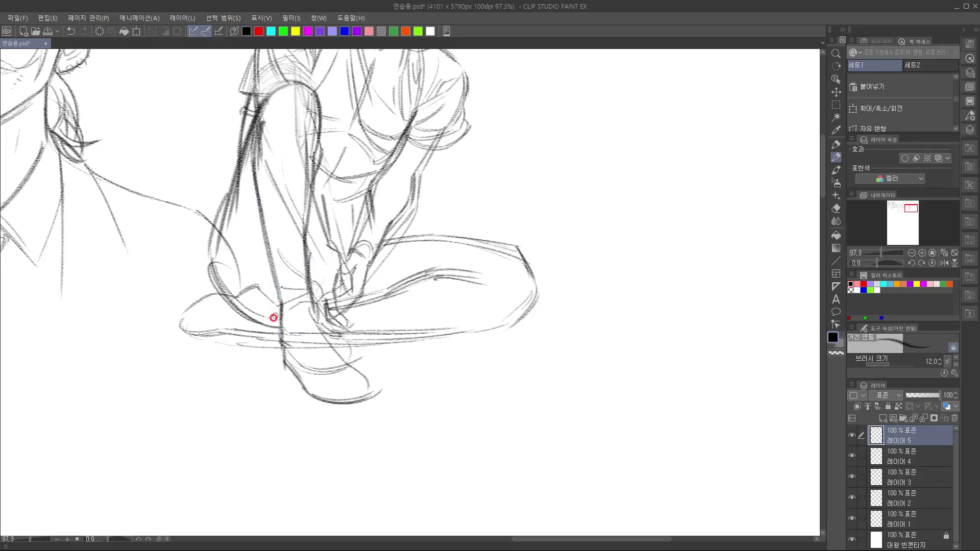
# Sketch the trouser cuff around the raised leg's ankle and the shoe opening beneath it
pyautogui.moveTo(279, 300); pyautogui.dragTo(282, 312)
pyautogui.scroll(-1, 281, 317)
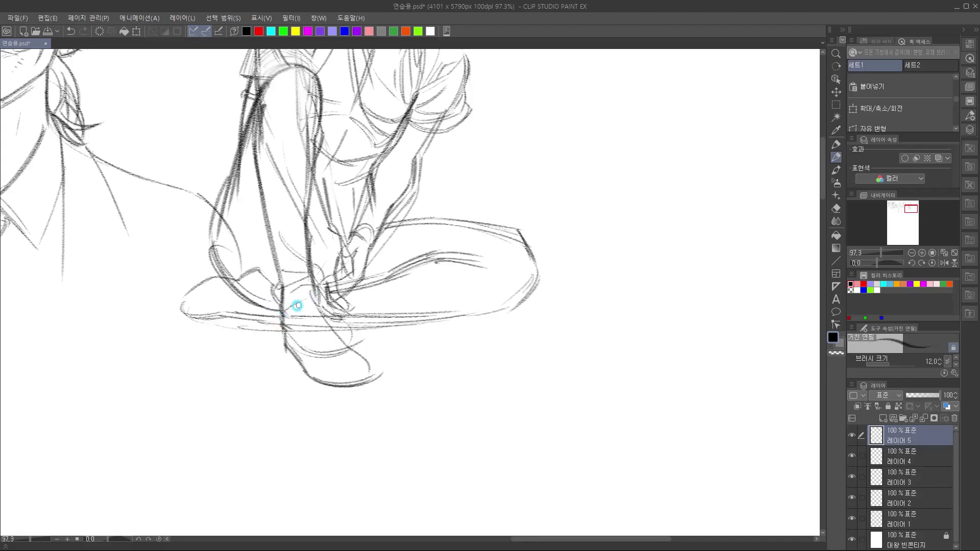
pyautogui.moveTo(283, 310); pyautogui.dragTo(312, 306)
pyautogui.moveTo(284, 308)
pyautogui.mouseDown()
pyautogui.moveTo(322, 312)
pyautogui.moveTo(306, 323)
pyautogui.moveTo(288, 302)
pyautogui.moveTo(287, 324)
pyautogui.mouseUp()
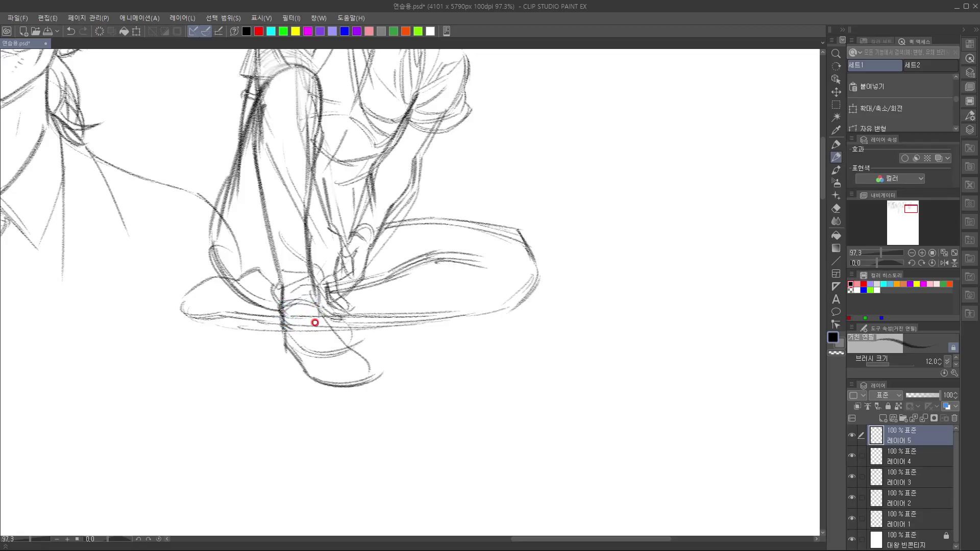
pyautogui.moveTo(322, 295)
pyautogui.mouseDown()
pyautogui.moveTo(333, 340)
pyautogui.moveTo(327, 278)
pyautogui.moveTo(298, 291)
pyautogui.moveTo(303, 309)
pyautogui.moveTo(315, 268)
pyautogui.mouseUp()
pyautogui.moveTo(284, 287); pyautogui.dragTo(318, 266)
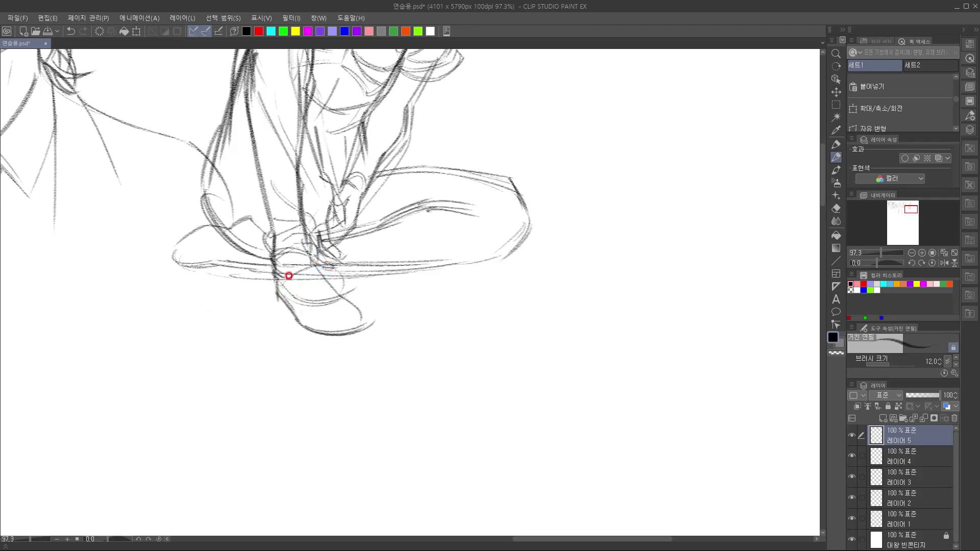
# Draw the tongue and crossing lace lines over the instep of the front shoe
pyautogui.moveTo(278, 291)
pyautogui.mouseDown()
pyautogui.moveTo(314, 267)
pyautogui.moveTo(286, 287)
pyautogui.moveTo(321, 279)
pyautogui.moveTo(291, 285)
pyautogui.moveTo(315, 278)
pyautogui.moveTo(317, 286)
pyautogui.moveTo(293, 298)
pyautogui.moveTo(300, 316)
pyautogui.moveTo(296, 289)
pyautogui.moveTo(280, 280)
pyautogui.moveTo(312, 302)
pyautogui.mouseUp()
pyautogui.hotkey('ctrl', 'z')
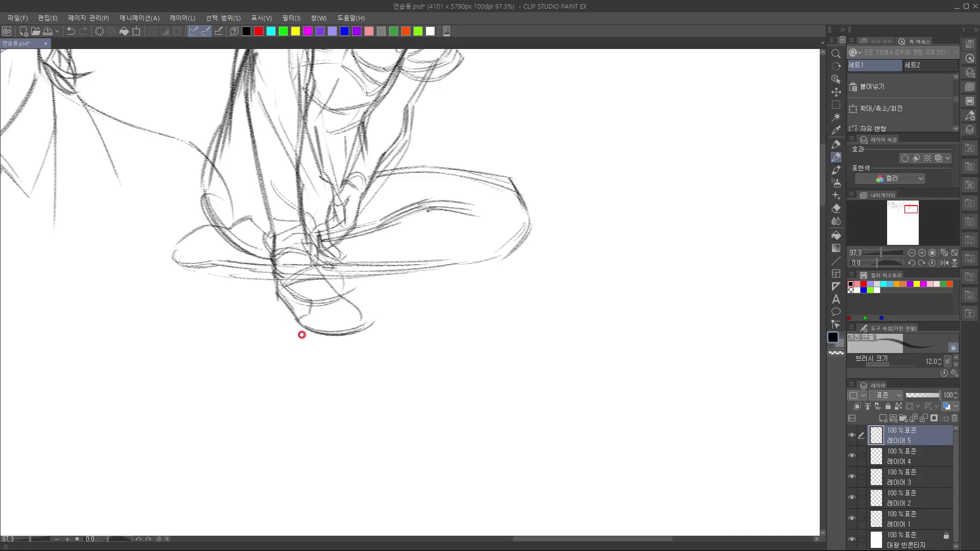
pyautogui.moveTo(317, 270)
pyautogui.mouseDown()
pyautogui.moveTo(331, 300)
pyautogui.moveTo(311, 314)
pyautogui.mouseUp()
pyautogui.moveTo(312, 296)
pyautogui.mouseDown()
pyautogui.moveTo(327, 286)
pyautogui.moveTo(304, 287)
pyautogui.moveTo(322, 277)
pyautogui.moveTo(287, 287)
pyautogui.moveTo(309, 281)
pyautogui.mouseUp()
pyautogui.moveTo(293, 284)
pyautogui.mouseDown()
pyautogui.moveTo(330, 282)
pyautogui.moveTo(316, 255)
pyautogui.moveTo(366, 308)
pyautogui.moveTo(346, 275)
pyautogui.moveTo(344, 302)
pyautogui.moveTo(361, 294)
pyautogui.mouseUp()
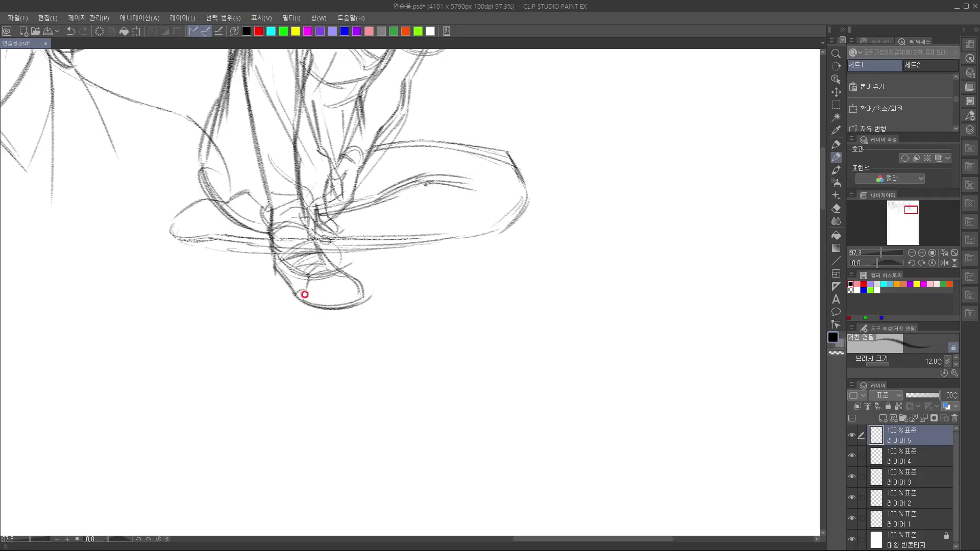
# Draw the front shoe's toe cap seam, heel and thick sole edge
pyautogui.moveTo(311, 289); pyautogui.dragTo(299, 305)
pyautogui.moveTo(309, 290)
pyautogui.mouseDown()
pyautogui.moveTo(346, 284)
pyautogui.moveTo(308, 282)
pyautogui.moveTo(343, 281)
pyautogui.mouseUp()
pyautogui.hotkey('ctrl', 'z')
pyautogui.hotkey('ctrl', 'z')
pyautogui.moveTo(310, 290); pyautogui.dragTo(356, 281)
pyautogui.moveTo(273, 247)
pyautogui.mouseDown()
pyautogui.moveTo(275, 282)
pyautogui.moveTo(294, 292)
pyautogui.mouseUp()
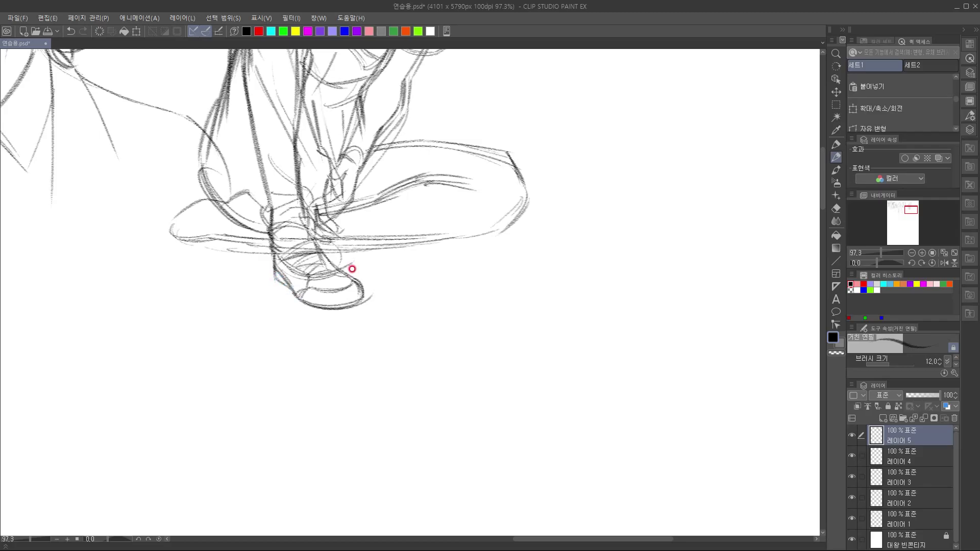
pyautogui.moveTo(273, 281)
pyautogui.mouseDown()
pyautogui.moveTo(287, 284)
pyautogui.moveTo(275, 271)
pyautogui.moveTo(298, 294)
pyautogui.moveTo(277, 271)
pyautogui.mouseUp()
pyautogui.moveTo(271, 246)
pyautogui.mouseDown()
pyautogui.moveTo(283, 291)
pyautogui.moveTo(276, 280)
pyautogui.moveTo(301, 294)
pyautogui.moveTo(277, 279)
pyautogui.moveTo(297, 299)
pyautogui.moveTo(332, 298)
pyautogui.moveTo(294, 310)
pyautogui.moveTo(273, 281)
pyautogui.moveTo(288, 306)
pyautogui.moveTo(276, 292)
pyautogui.moveTo(307, 315)
pyautogui.moveTo(297, 306)
pyautogui.moveTo(332, 317)
pyautogui.moveTo(306, 311)
pyautogui.moveTo(365, 307)
pyautogui.moveTo(313, 311)
pyautogui.moveTo(365, 307)
pyautogui.mouseUp()
# Erase the rough thigh underside of the raised leg, redraw its contour from knee to hip, and add folds at the seat
pyautogui.moveTo(345, 344); pyautogui.dragTo(326, 424)
pyautogui.moveTo(419, 264); pyautogui.dragTo(410, 374)
pyautogui.moveTo(445, 277)
pyautogui.mouseDown()
pyautogui.moveTo(466, 246)
pyautogui.moveTo(506, 223)
pyautogui.mouseUp()
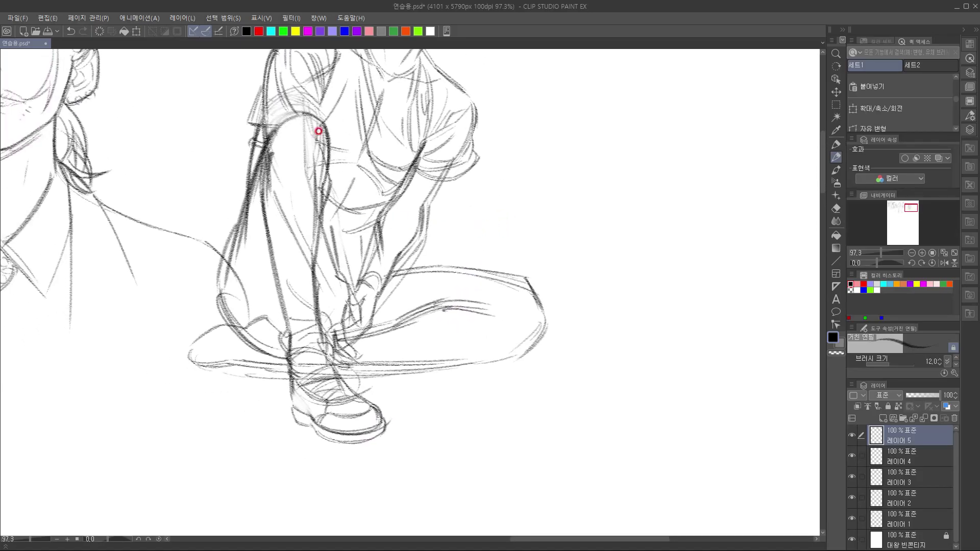
pyautogui.moveTo(244, 263)
pyautogui.mouseDown()
pyautogui.moveTo(241, 219)
pyautogui.moveTo(236, 273)
pyautogui.moveTo(244, 262)
pyautogui.mouseUp()
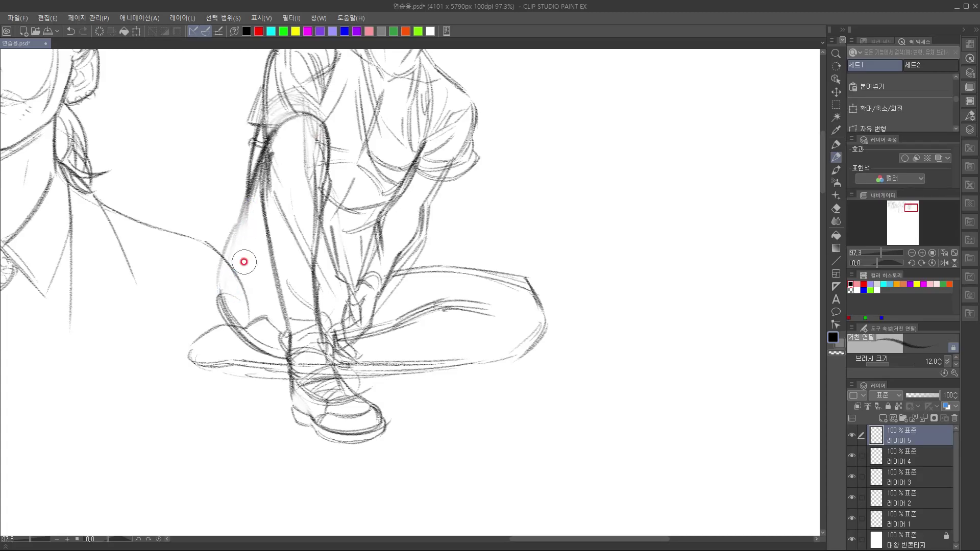
pyautogui.moveTo(260, 171); pyautogui.dragTo(263, 205)
pyautogui.moveTo(305, 114)
pyautogui.mouseDown()
pyautogui.moveTo(273, 129)
pyautogui.moveTo(277, 119)
pyautogui.moveTo(293, 149)
pyautogui.moveTo(316, 142)
pyautogui.moveTo(276, 123)
pyautogui.moveTo(260, 146)
pyautogui.moveTo(225, 240)
pyautogui.moveTo(229, 305)
pyautogui.mouseUp()
pyautogui.moveTo(357, 249); pyautogui.dragTo(362, 219)
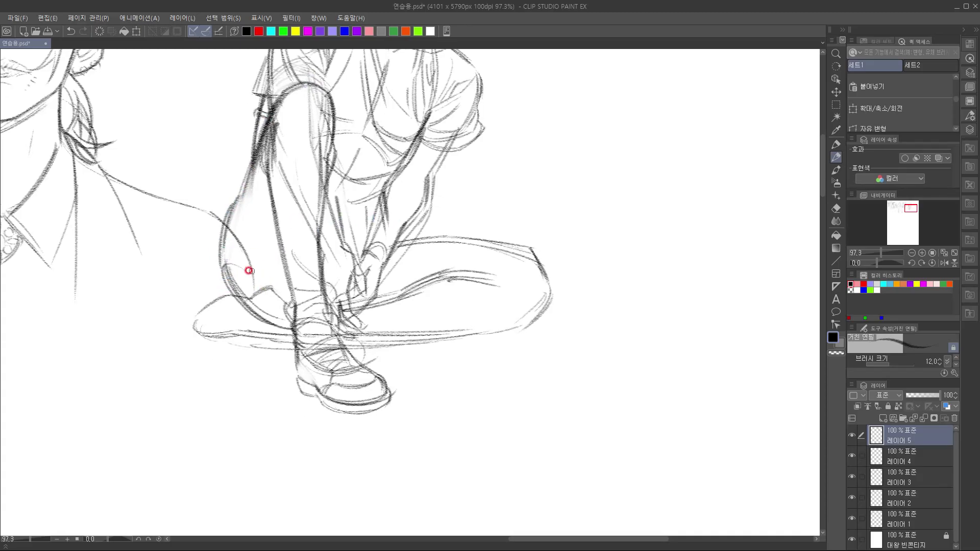
pyautogui.moveTo(230, 266); pyautogui.dragTo(278, 305)
pyautogui.moveTo(256, 270); pyautogui.dragTo(291, 279)
# Fade the folded leg's heavy upper outline and redraw the thigh contour cleanly from the forearm to the knee
pyautogui.moveTo(430, 344); pyautogui.dragTo(337, 338)
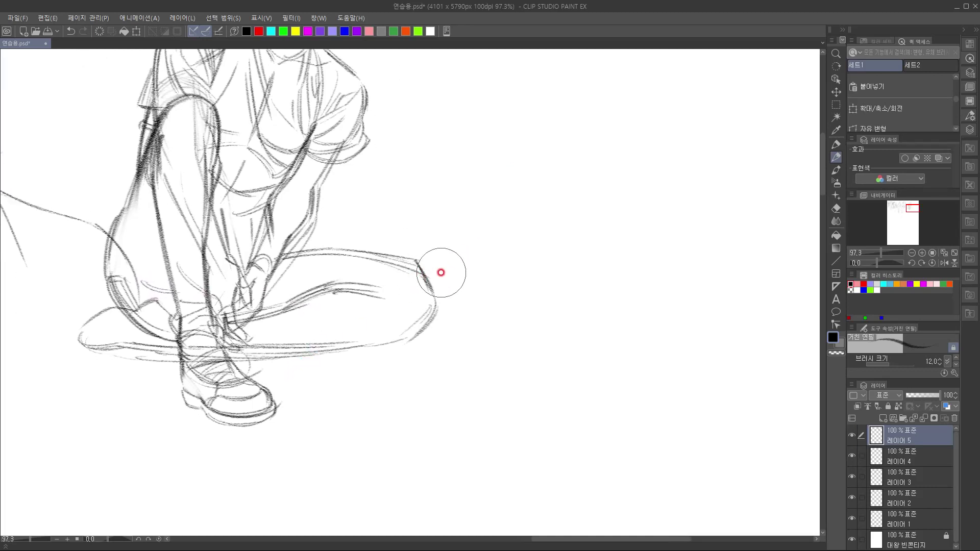
pyautogui.hotkey('ctrl', 'z')
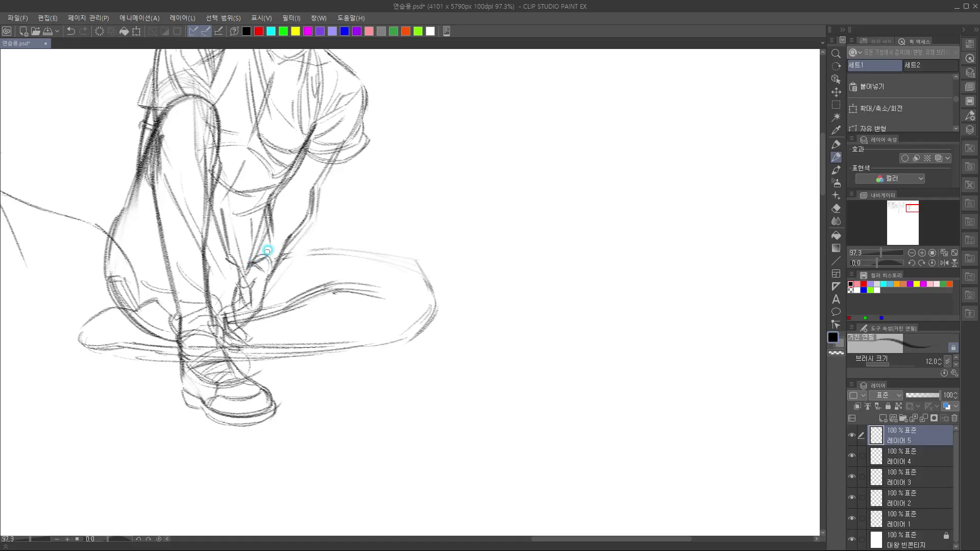
pyautogui.moveTo(318, 273); pyautogui.dragTo(302, 265)
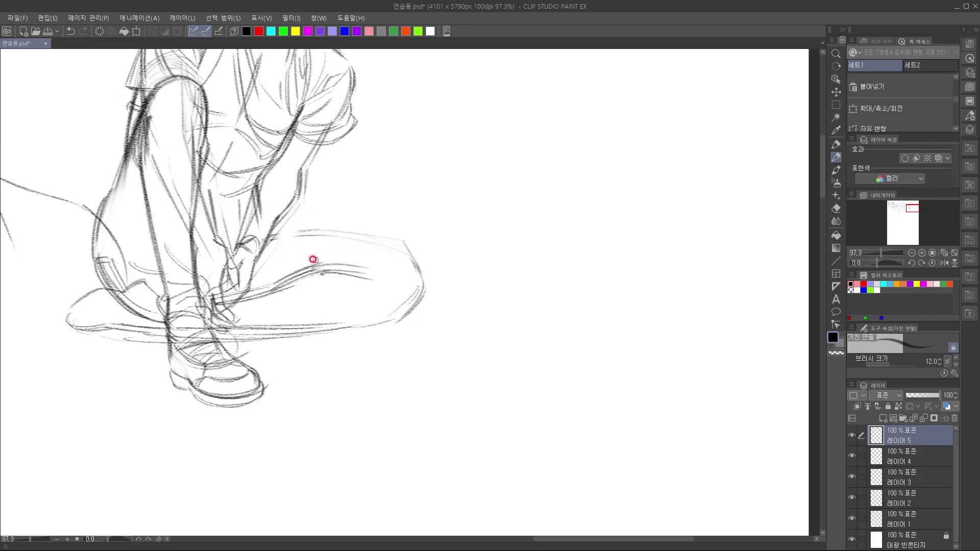
pyautogui.moveTo(274, 230)
pyautogui.mouseDown()
pyautogui.moveTo(341, 237)
pyautogui.moveTo(289, 233)
pyautogui.moveTo(317, 229)
pyautogui.moveTo(400, 239)
pyautogui.mouseUp()
pyautogui.moveTo(322, 228); pyautogui.dragTo(411, 251)
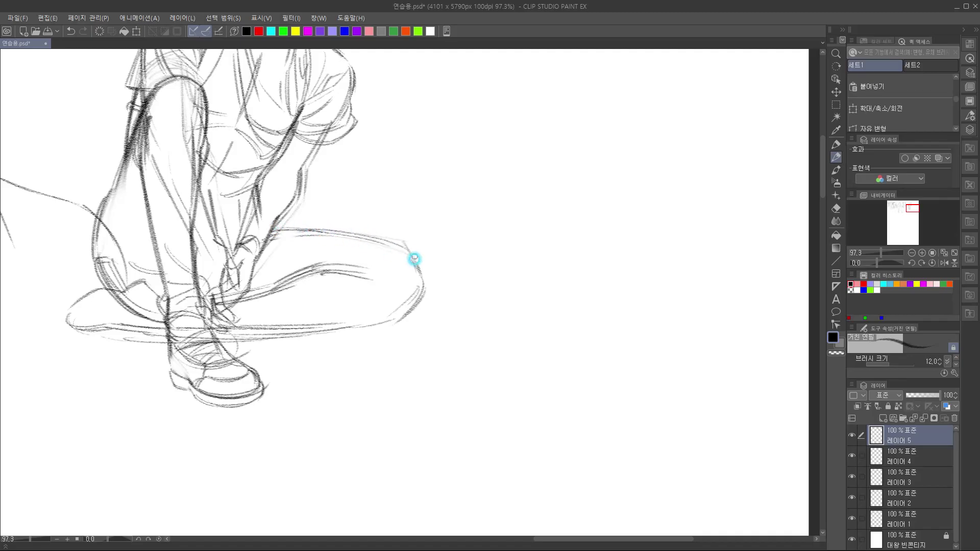
# Firm up the folded leg's upper thigh line and the rounded knee contour
pyautogui.moveTo(271, 230)
pyautogui.mouseDown()
pyautogui.moveTo(355, 233)
pyautogui.moveTo(402, 249)
pyautogui.mouseUp()
pyautogui.moveTo(371, 291); pyautogui.dragTo(347, 280)
pyautogui.moveTo(384, 251)
pyautogui.mouseDown()
pyautogui.moveTo(397, 284)
pyautogui.moveTo(385, 246)
pyautogui.moveTo(396, 276)
pyautogui.moveTo(337, 311)
pyautogui.mouseUp()
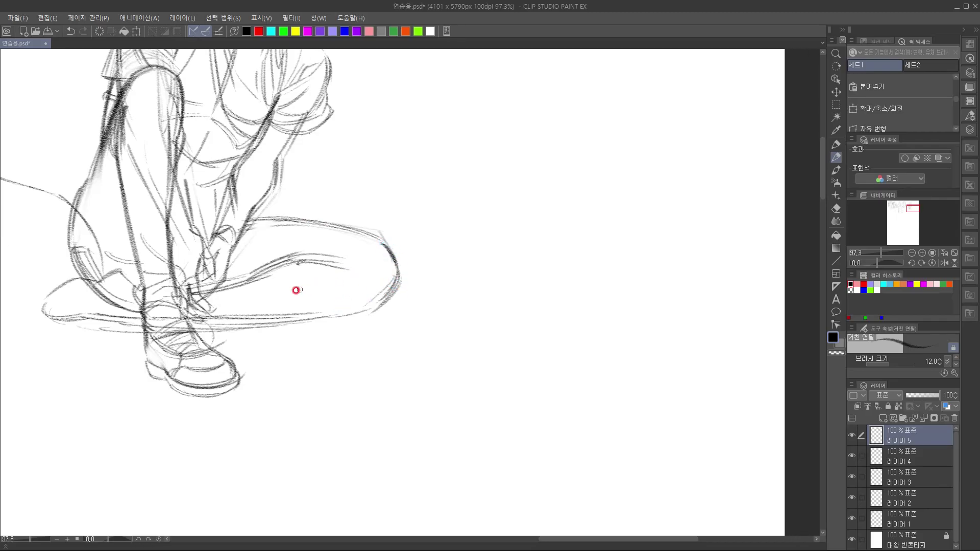
# Redraw the folded shin's upper edge, add a crease inside the knee, and strengthen the shin's underside
pyautogui.moveTo(214, 290); pyautogui.dragTo(260, 278)
pyautogui.moveTo(239, 278)
pyautogui.mouseDown()
pyautogui.moveTo(305, 260)
pyautogui.moveTo(285, 261)
pyautogui.moveTo(336, 269)
pyautogui.moveTo(290, 259)
pyautogui.moveTo(363, 274)
pyautogui.moveTo(293, 262)
pyautogui.moveTo(359, 270)
pyautogui.moveTo(333, 262)
pyautogui.moveTo(351, 262)
pyautogui.moveTo(343, 260)
pyautogui.moveTo(378, 286)
pyautogui.moveTo(341, 266)
pyautogui.moveTo(360, 276)
pyautogui.mouseUp()
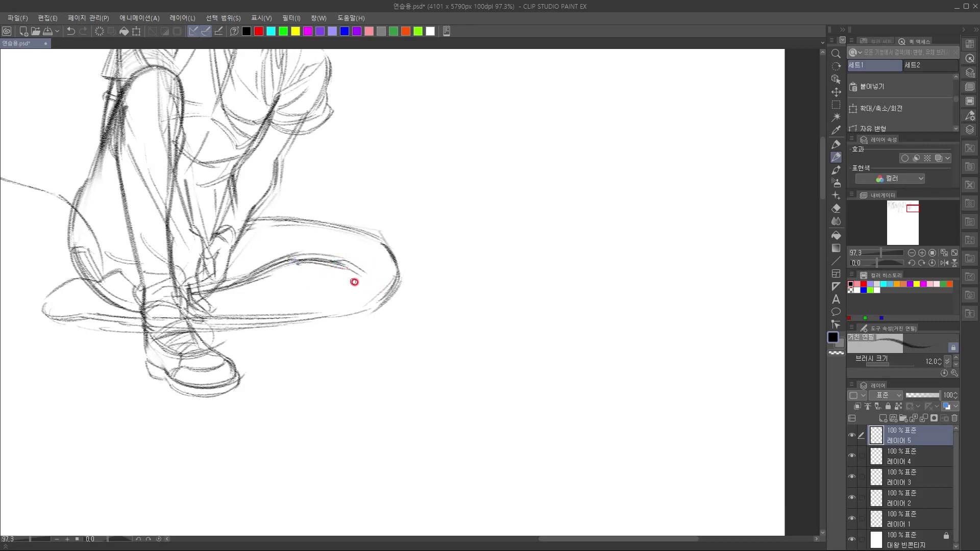
pyautogui.moveTo(235, 256); pyautogui.dragTo(301, 249)
pyautogui.moveTo(308, 246)
pyautogui.mouseDown()
pyautogui.moveTo(366, 267)
pyautogui.moveTo(329, 254)
pyautogui.moveTo(363, 234)
pyautogui.moveTo(333, 250)
pyautogui.moveTo(366, 259)
pyautogui.moveTo(360, 287)
pyautogui.moveTo(369, 300)
pyautogui.moveTo(377, 299)
pyautogui.moveTo(376, 274)
pyautogui.moveTo(354, 261)
pyautogui.moveTo(391, 283)
pyautogui.mouseUp()
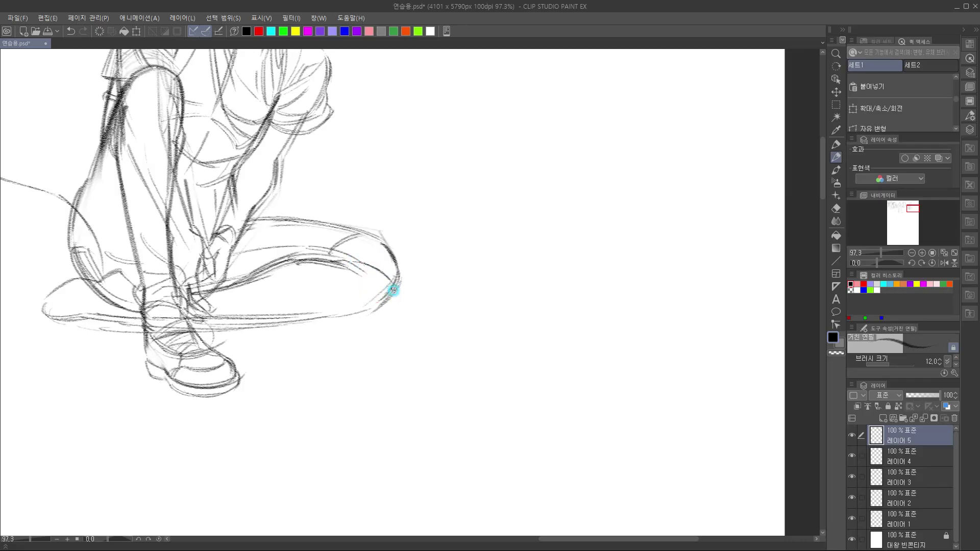
pyautogui.moveTo(410, 284); pyautogui.dragTo(434, 274)
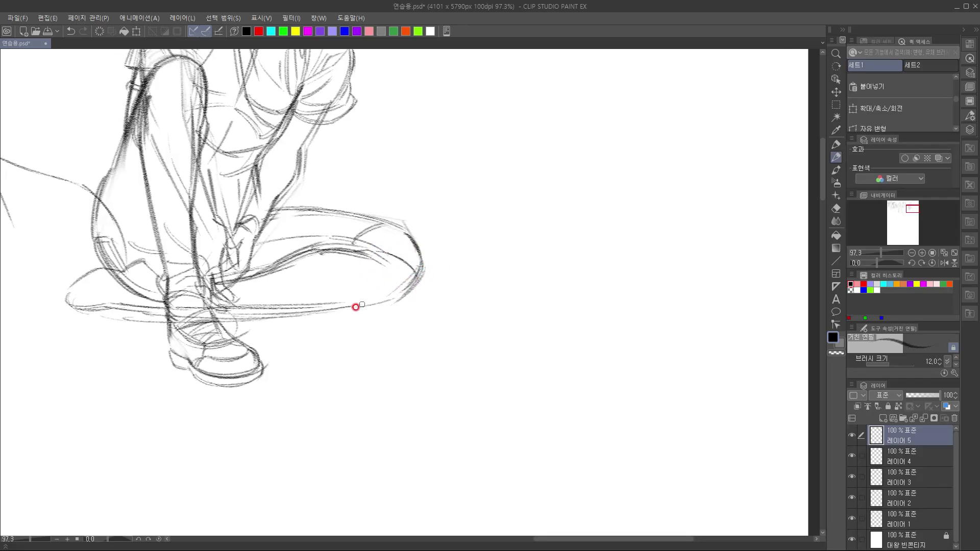
pyautogui.moveTo(212, 316)
pyautogui.mouseDown()
pyautogui.moveTo(280, 319)
pyautogui.moveTo(411, 285)
pyautogui.mouseUp()
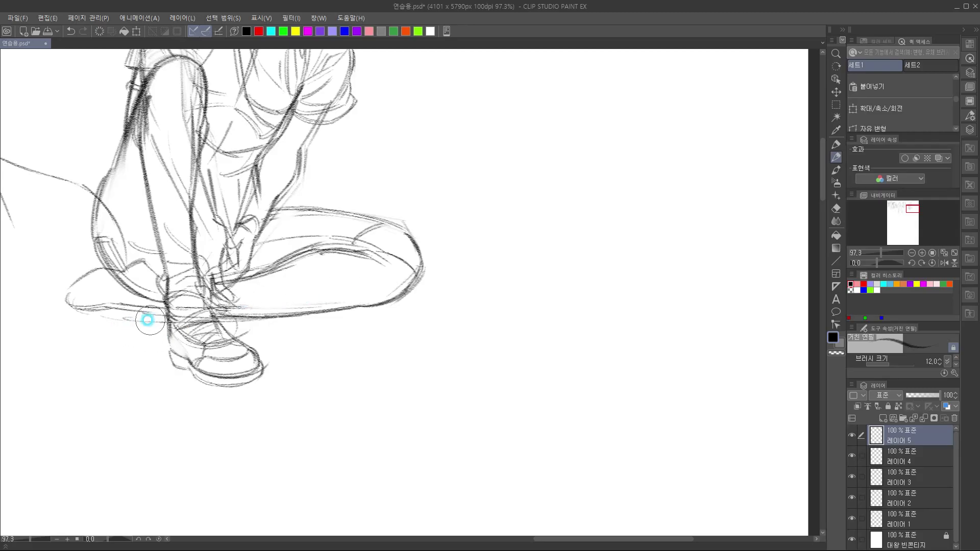
# Redraw the rear shoe's ankle opening, rounded toe and sole edge with darker lines, adding an inner toe cap curve
pyautogui.moveTo(421, 332); pyautogui.dragTo(506, 343)
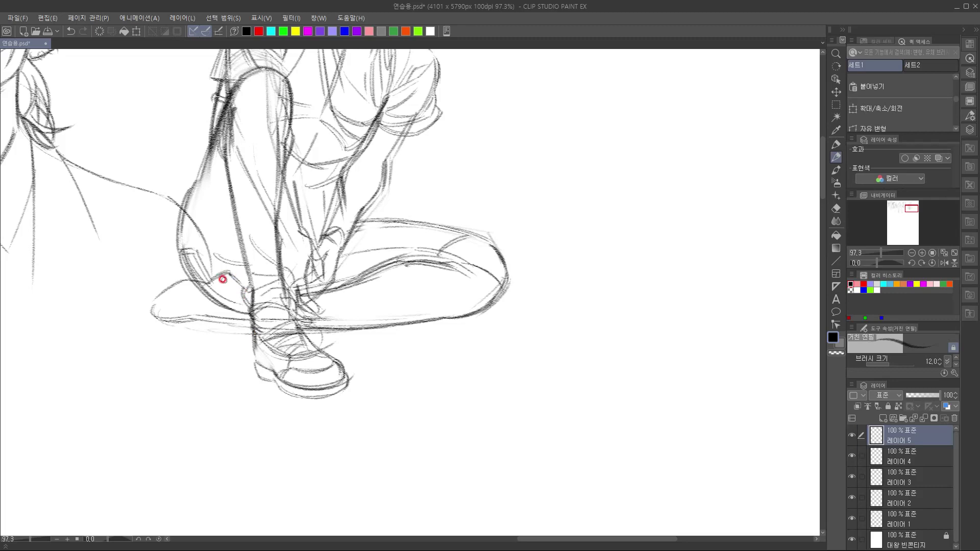
pyautogui.moveTo(211, 291)
pyautogui.mouseDown()
pyautogui.moveTo(237, 276)
pyautogui.moveTo(242, 284)
pyautogui.mouseUp()
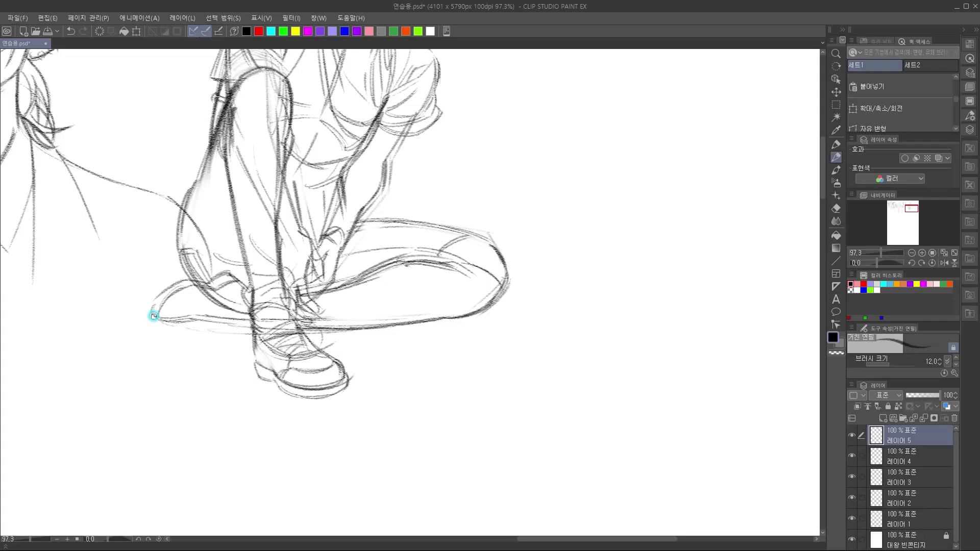
pyautogui.moveTo(149, 315); pyautogui.dragTo(169, 285)
pyautogui.moveTo(195, 284)
pyautogui.mouseDown()
pyautogui.moveTo(224, 288)
pyautogui.moveTo(191, 281)
pyautogui.moveTo(214, 288)
pyautogui.moveTo(191, 281)
pyautogui.moveTo(155, 302)
pyautogui.moveTo(181, 283)
pyautogui.moveTo(153, 313)
pyautogui.moveTo(163, 313)
pyautogui.moveTo(150, 312)
pyautogui.moveTo(182, 282)
pyautogui.moveTo(150, 315)
pyautogui.moveTo(192, 280)
pyautogui.mouseUp()
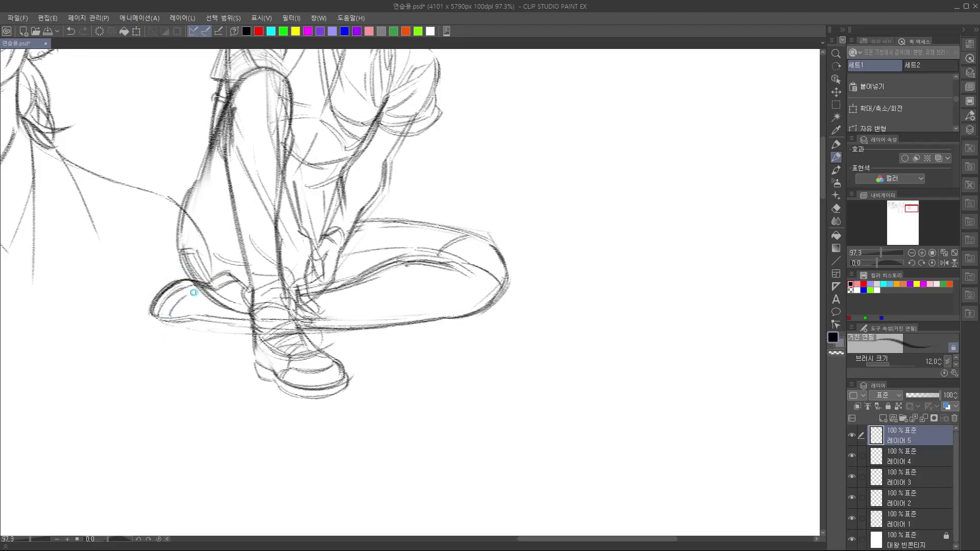
pyautogui.moveTo(170, 313)
pyautogui.mouseDown()
pyautogui.moveTo(197, 295)
pyautogui.moveTo(188, 304)
pyautogui.moveTo(203, 307)
pyautogui.mouseUp()
# Add the tongue and lace lines on the rear shoe, and detail its side toward the ankle
pyautogui.moveTo(193, 286); pyautogui.dragTo(249, 310)
pyautogui.moveTo(244, 294)
pyautogui.mouseDown()
pyautogui.moveTo(242, 311)
pyautogui.moveTo(230, 308)
pyautogui.mouseUp()
pyautogui.moveTo(277, 281); pyautogui.dragTo(286, 276)
pyautogui.moveTo(224, 355); pyautogui.dragTo(245, 345)
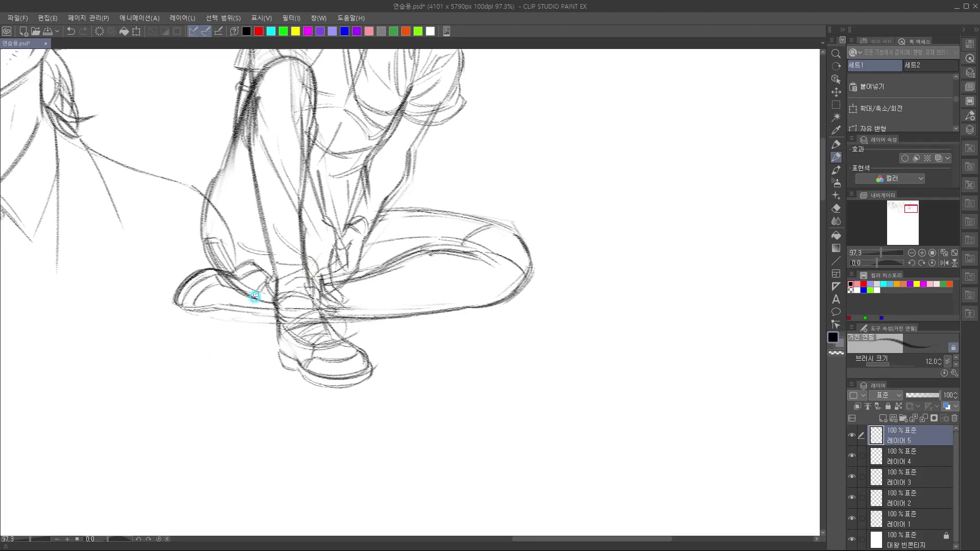
pyautogui.moveTo(256, 289)
pyautogui.mouseDown()
pyautogui.moveTo(242, 322)
pyautogui.moveTo(247, 309)
pyautogui.moveTo(237, 309)
pyautogui.moveTo(251, 301)
pyautogui.moveTo(235, 309)
pyautogui.moveTo(230, 306)
pyautogui.mouseUp()
pyautogui.moveTo(224, 287); pyautogui.dragTo(206, 306)
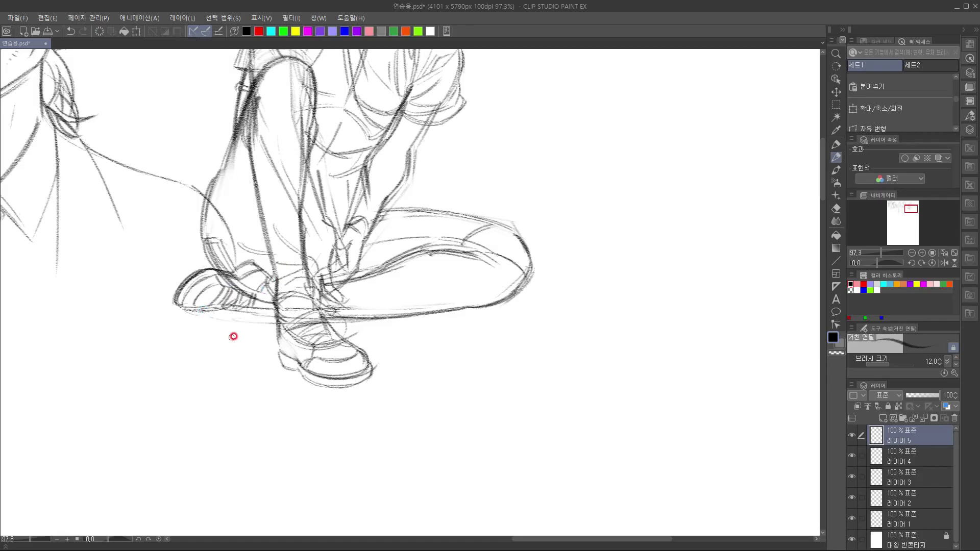
pyautogui.moveTo(237, 315)
pyautogui.mouseDown()
pyautogui.moveTo(251, 306)
pyautogui.moveTo(293, 317)
pyautogui.moveTo(257, 317)
pyautogui.moveTo(291, 320)
pyautogui.moveTo(307, 299)
pyautogui.mouseUp()
# Clean up the outer forearm contour below the sleeve and reinforce the raised thigh's rear edge
pyautogui.moveTo(232, 405); pyautogui.dragTo(283, 464)
pyautogui.moveTo(511, 399); pyautogui.dragTo(550, 345)
pyautogui.moveTo(268, 306)
pyautogui.mouseDown()
pyautogui.moveTo(277, 283)
pyautogui.moveTo(271, 313)
pyautogui.moveTo(331, 319)
pyautogui.moveTo(271, 445)
pyautogui.mouseUp()
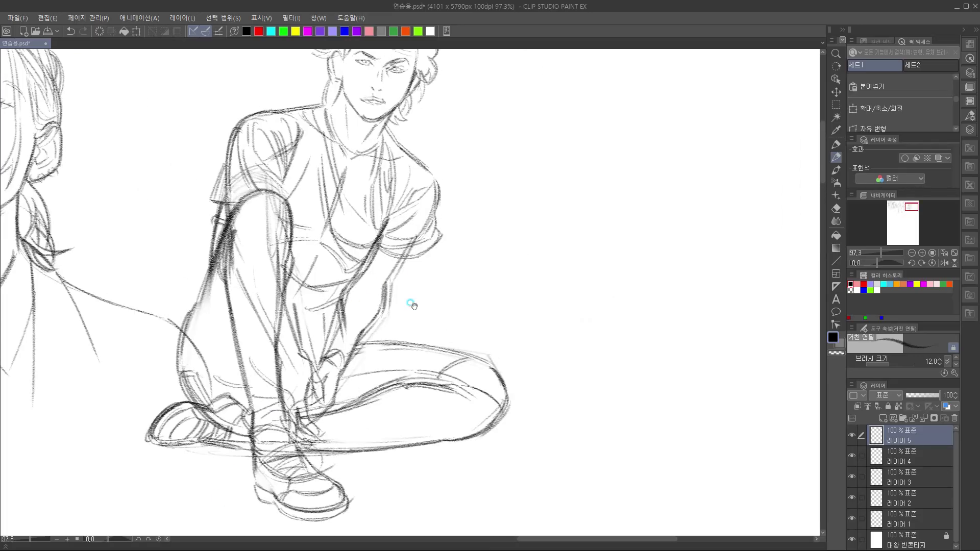
pyautogui.moveTo(411, 304); pyautogui.dragTo(398, 377)
pyautogui.moveTo(467, 326)
pyautogui.mouseDown()
pyautogui.moveTo(435, 175)
pyautogui.moveTo(446, 252)
pyautogui.moveTo(404, 251)
pyautogui.moveTo(413, 271)
pyautogui.moveTo(393, 276)
pyautogui.moveTo(387, 290)
pyautogui.mouseUp()
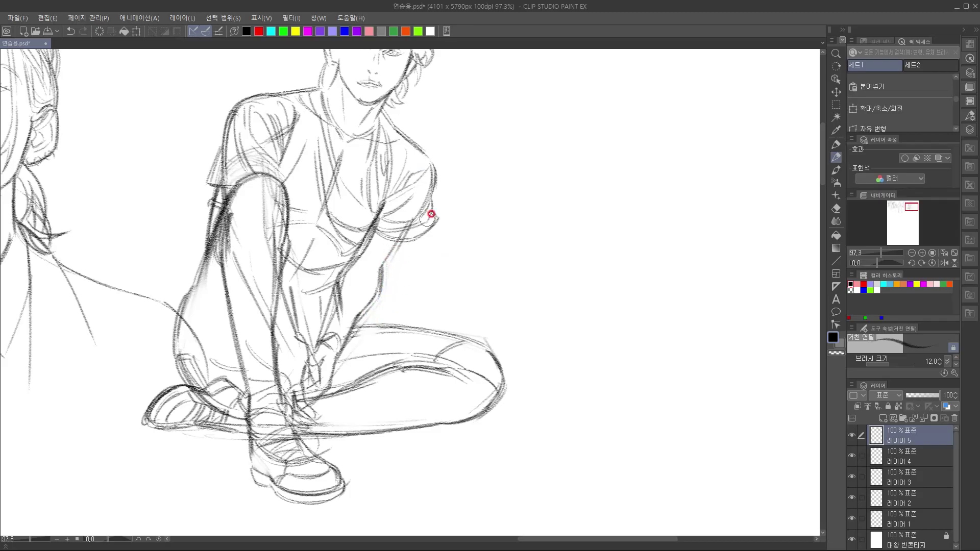
pyautogui.moveTo(464, 185)
pyautogui.mouseDown()
pyautogui.moveTo(446, 344)
pyautogui.moveTo(485, 239)
pyautogui.moveTo(521, 219)
pyautogui.mouseUp()
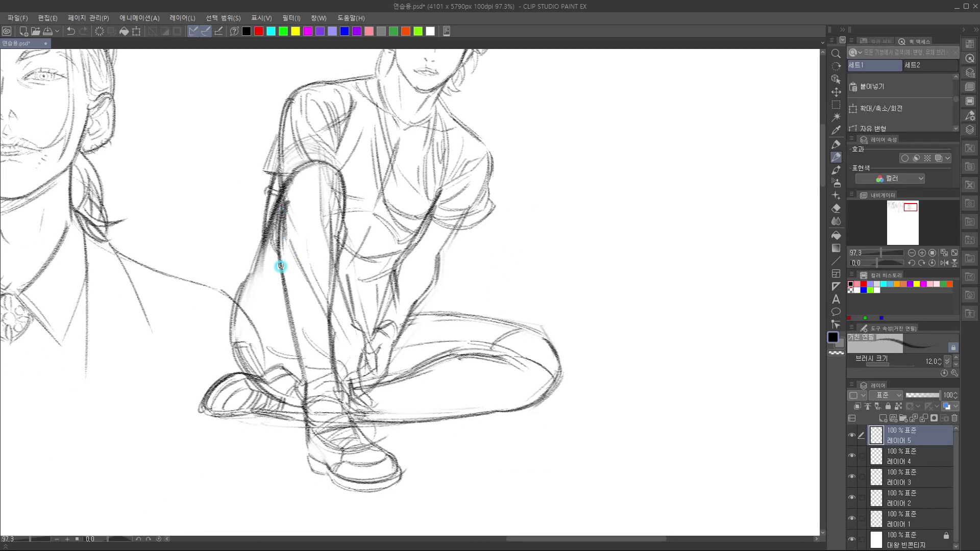
pyautogui.moveTo(275, 207); pyautogui.dragTo(247, 284)
pyautogui.moveTo(260, 248); pyautogui.dragTo(236, 310)
# Sketch the upper outline of a large cushion behind the figure's arm, with fold lines radiating from the sleeve and forearm
pyautogui.moveTo(327, 301); pyautogui.dragTo(212, 327)
pyautogui.moveTo(338, 265); pyautogui.dragTo(398, 239)
pyautogui.hotkey('ctrl', 'z')
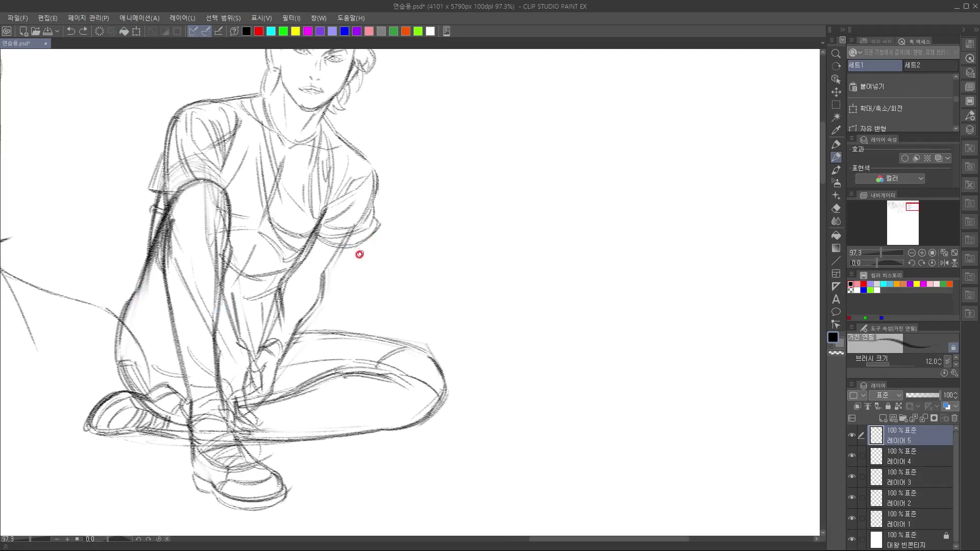
pyautogui.moveTo(324, 273); pyautogui.dragTo(373, 253)
pyautogui.moveTo(372, 253); pyautogui.dragTo(438, 278)
pyautogui.moveTo(378, 181)
pyautogui.mouseDown()
pyautogui.moveTo(393, 172)
pyautogui.moveTo(376, 210)
pyautogui.mouseUp()
pyautogui.moveTo(396, 167)
pyautogui.mouseDown()
pyautogui.moveTo(414, 169)
pyautogui.moveTo(363, 231)
pyautogui.mouseUp()
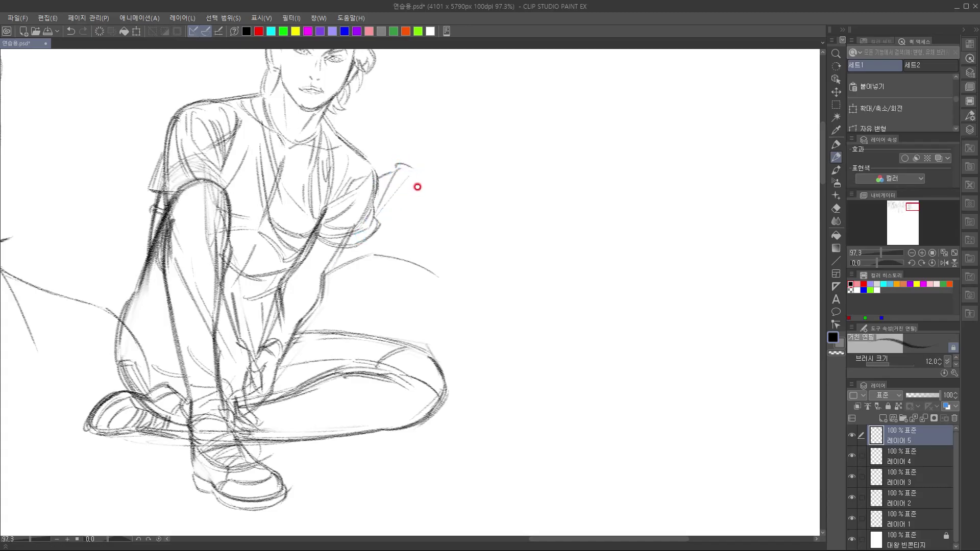
pyautogui.moveTo(418, 173)
pyautogui.mouseDown()
pyautogui.moveTo(446, 212)
pyautogui.moveTo(449, 273)
pyautogui.mouseUp()
pyautogui.moveTo(377, 253); pyautogui.dragTo(426, 245)
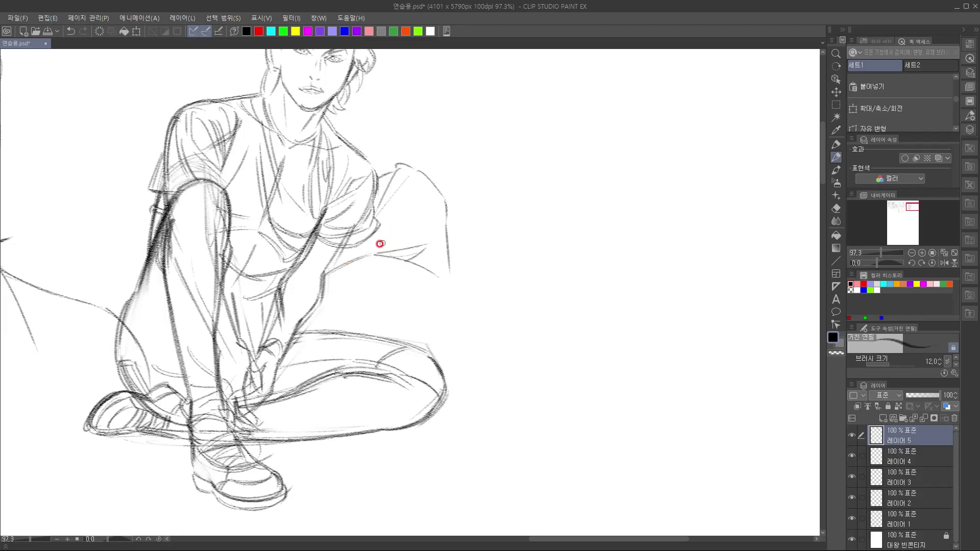
# Close the cushion's lower part with a pointed corner above the folded thigh and add creases beside the forearm
pyautogui.scroll(-1, 409, 302)
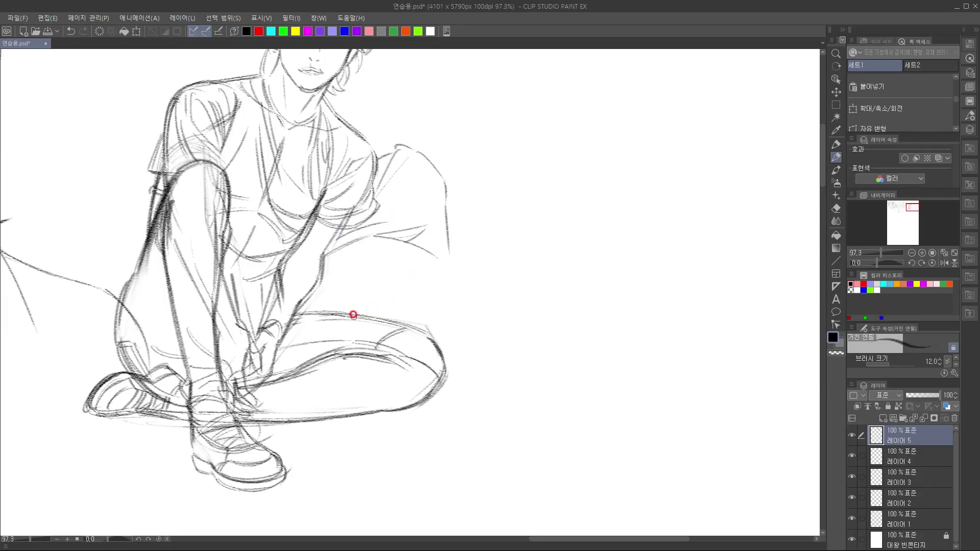
pyautogui.moveTo(297, 312); pyautogui.dragTo(349, 276)
pyautogui.moveTo(300, 312)
pyautogui.mouseDown()
pyautogui.moveTo(338, 294)
pyautogui.moveTo(330, 312)
pyautogui.mouseUp()
pyautogui.moveTo(344, 302)
pyautogui.mouseDown()
pyautogui.moveTo(338, 312)
pyautogui.moveTo(334, 304)
pyautogui.moveTo(364, 278)
pyautogui.mouseUp()
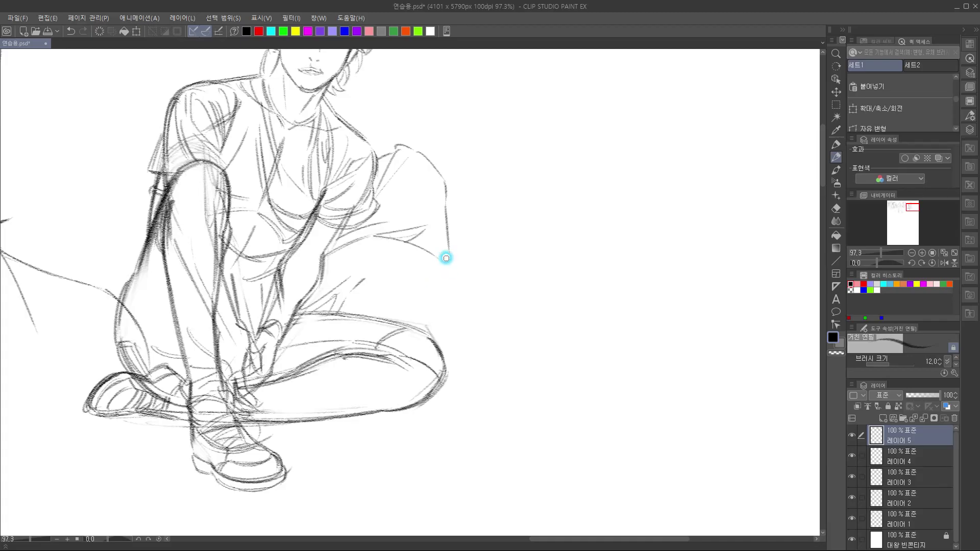
pyautogui.moveTo(449, 246)
pyautogui.mouseDown()
pyautogui.moveTo(446, 274)
pyautogui.moveTo(459, 292)
pyautogui.mouseUp()
pyautogui.moveTo(363, 322); pyautogui.dragTo(460, 289)
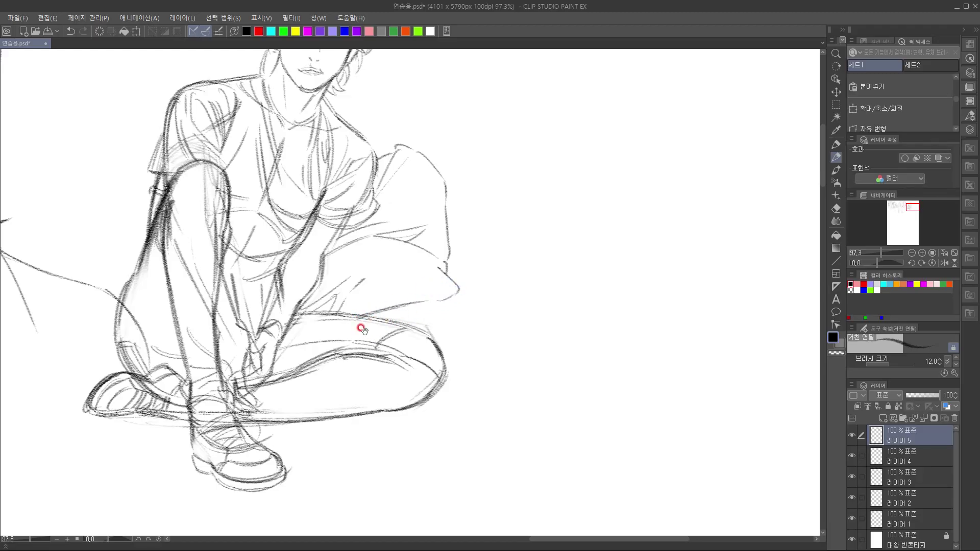
pyautogui.moveTo(323, 334); pyautogui.dragTo(352, 341)
pyautogui.moveTo(310, 311); pyautogui.dragTo(426, 298)
# Extend the cushion behind the raised leg, drawing its upper edge, corner and side down toward the rear shoe
pyautogui.moveTo(298, 224)
pyautogui.mouseDown()
pyautogui.moveTo(248, 269)
pyautogui.moveTo(219, 274)
pyautogui.mouseUp()
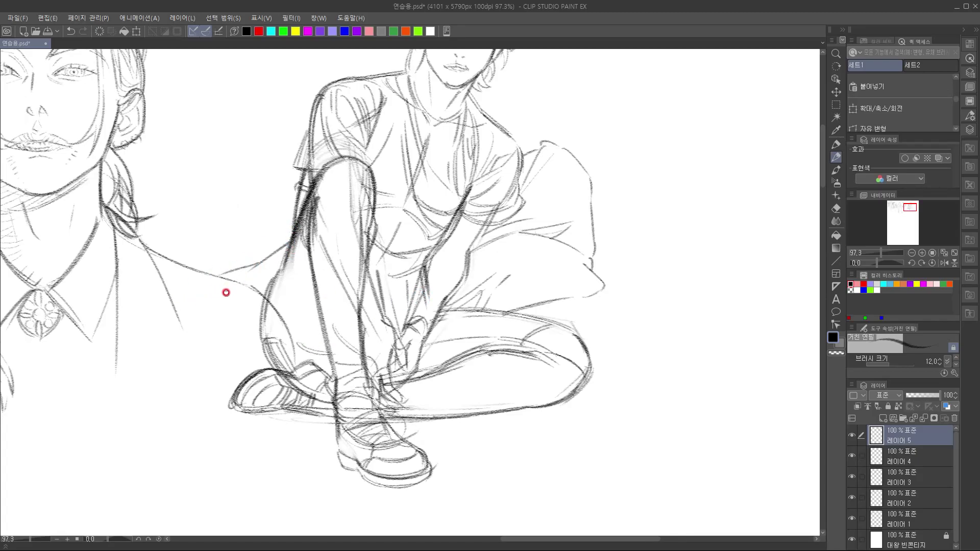
pyautogui.moveTo(209, 277)
pyautogui.mouseDown()
pyautogui.moveTo(268, 361)
pyautogui.moveTo(225, 303)
pyautogui.mouseUp()
pyautogui.moveTo(254, 266); pyautogui.dragTo(280, 248)
pyautogui.moveTo(423, 341); pyautogui.dragTo(333, 378)
# Darken the contours of the hands hanging between the legs
pyautogui.moveTo(358, 312); pyautogui.dragTo(372, 223)
pyautogui.moveTo(298, 298); pyautogui.dragTo(311, 305)
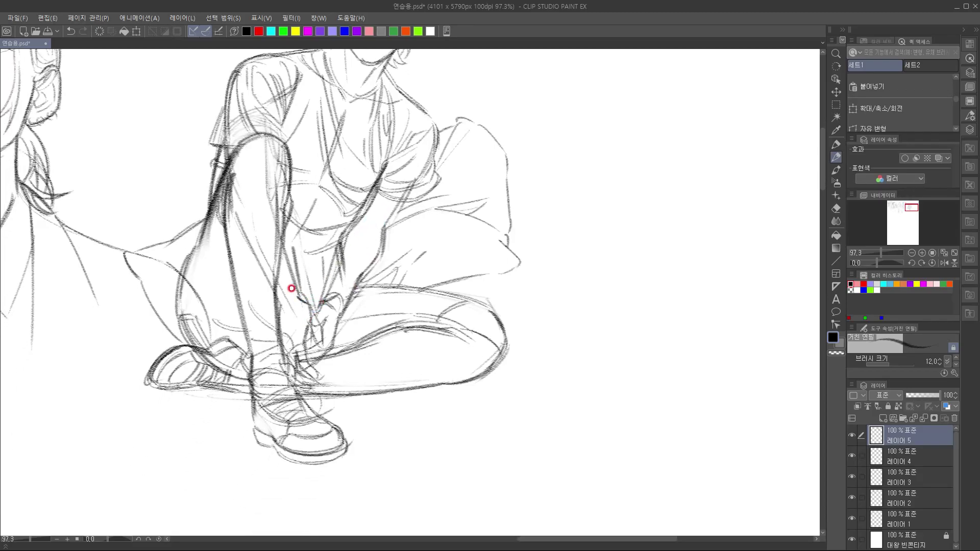
pyautogui.moveTo(282, 255); pyautogui.dragTo(322, 345)
# Refine the seated figure's eyes and strengthen the hairline and ear beside the face
pyautogui.scroll(5, 301, 204)
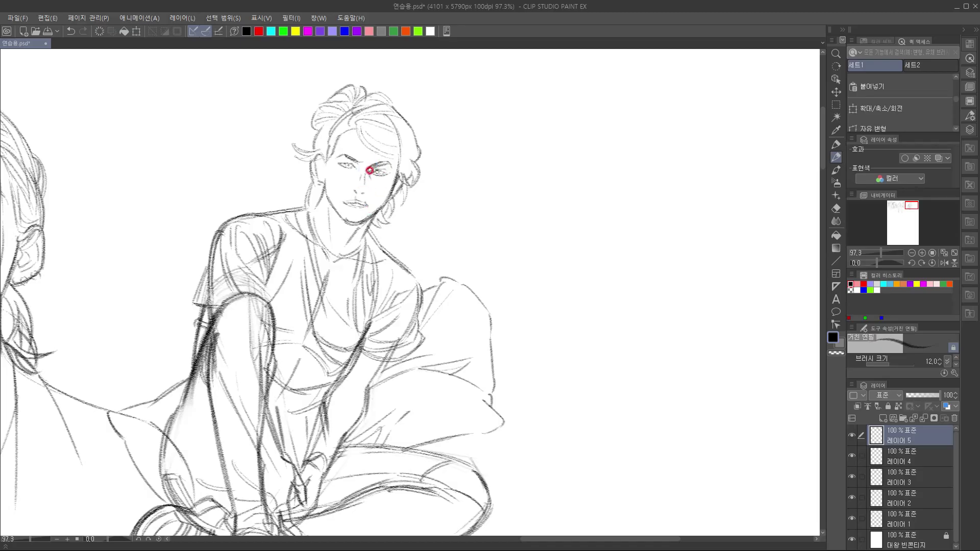
pyautogui.moveTo(344, 164); pyautogui.dragTo(353, 167)
pyautogui.moveTo(384, 171); pyautogui.dragTo(382, 172)
pyautogui.moveTo(377, 258); pyautogui.dragTo(346, 154)
pyautogui.scroll(5, 295, 276)
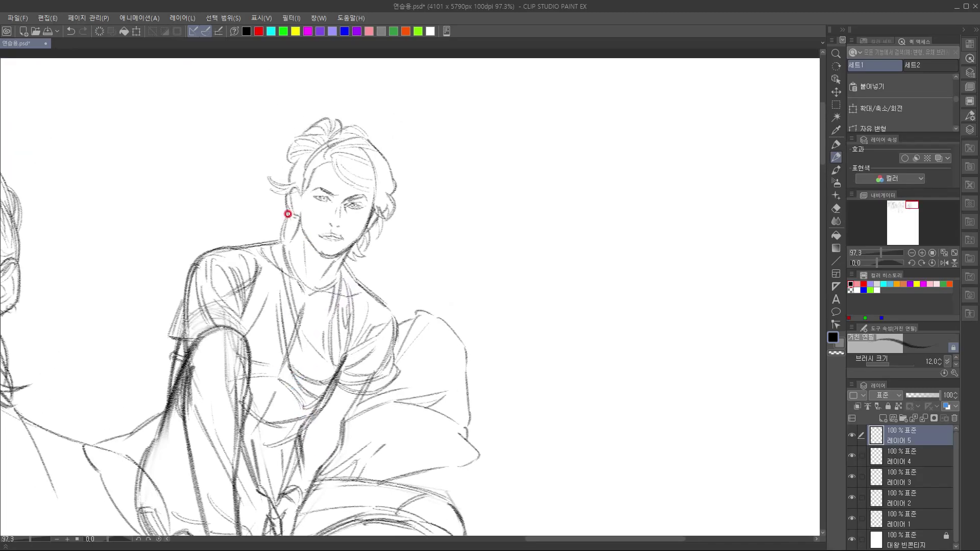
pyautogui.moveTo(298, 190); pyautogui.dragTo(301, 205)
pyautogui.moveTo(295, 199); pyautogui.dragTo(299, 205)
pyautogui.scroll(-3, 324, 158)
pyautogui.moveTo(352, 240)
pyautogui.mouseDown()
pyautogui.moveTo(502, 247)
pyautogui.moveTo(487, 227)
pyautogui.mouseUp()
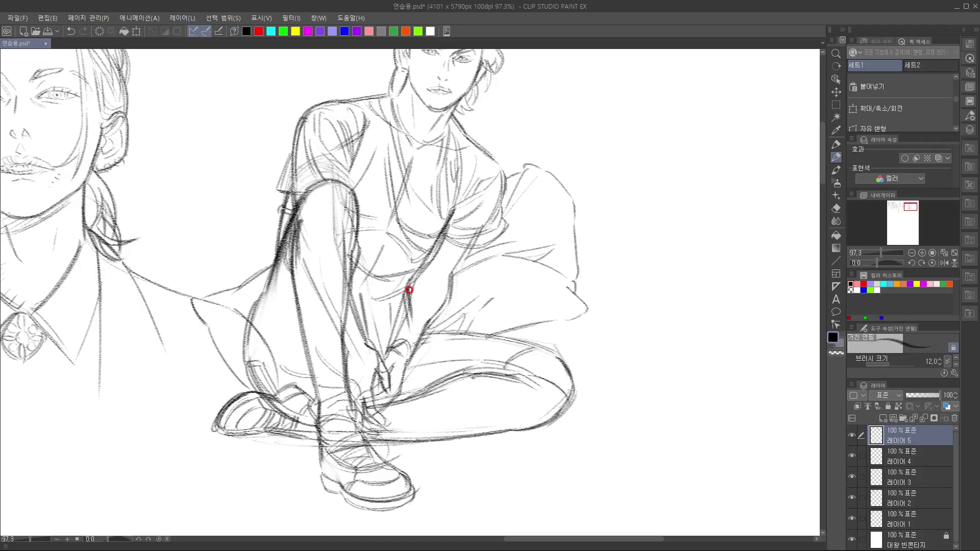
# Undo the mistaken layer merge and add a new empty layer above the seated figure's layer
pyautogui.press('k')
pyautogui.moveTo(407, 267)
pyautogui.mouseDown()
pyautogui.moveTo(328, 284)
pyautogui.moveTo(339, 376)
pyautogui.moveTo(415, 376)
pyautogui.moveTo(403, 319)
pyautogui.moveTo(412, 313)
pyautogui.moveTo(269, 394)
pyautogui.moveTo(238, 352)
pyautogui.moveTo(67, 334)
pyautogui.mouseUp()
pyautogui.press('p')
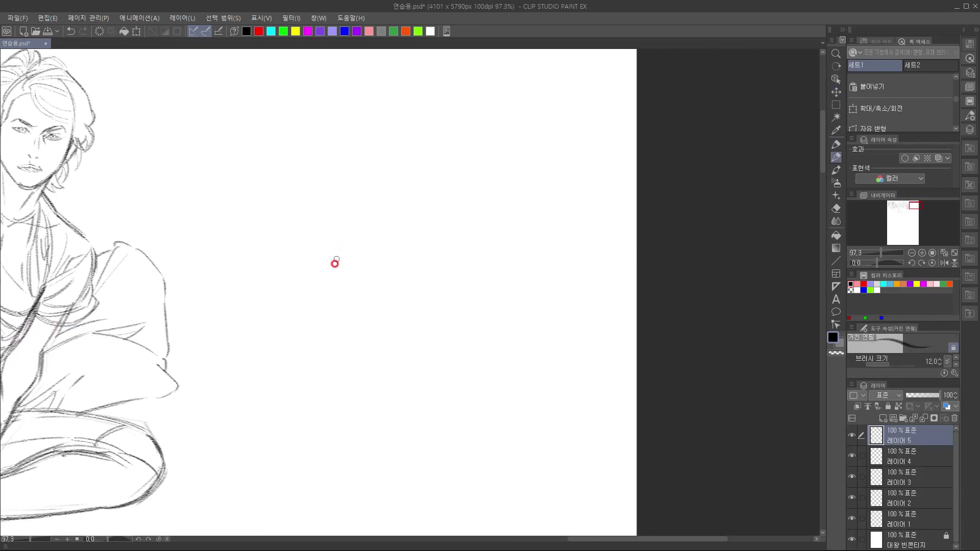
pyautogui.click(923, 416)
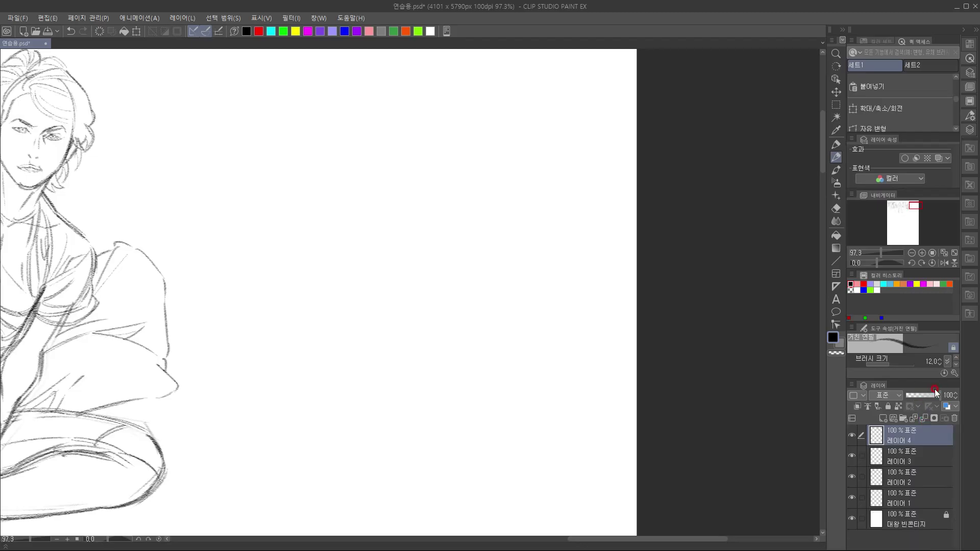
pyautogui.hotkey('ctrl', 'z')
pyautogui.click(883, 419)
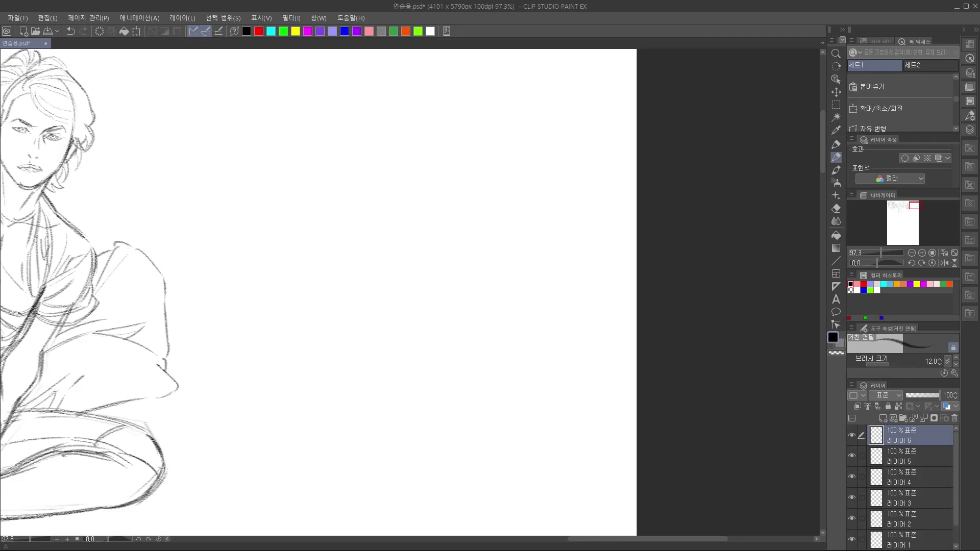
# On layer 5, mark the forehead, eye, nose and cheek planes of the seated figure's face with pink lines
pyautogui.click(926, 456)
pyautogui.click(368, 32)
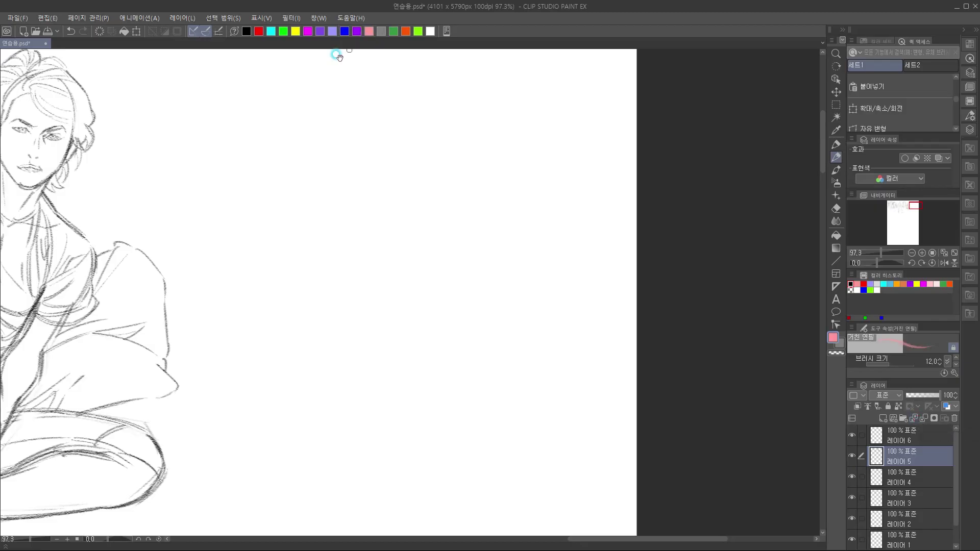
pyautogui.moveTo(279, 153); pyautogui.dragTo(475, 216)
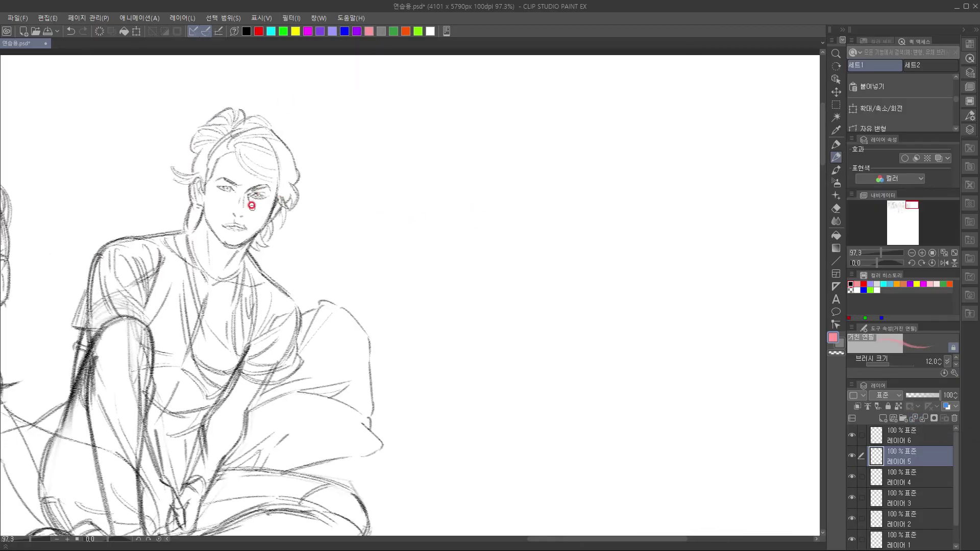
pyautogui.moveTo(233, 159)
pyautogui.mouseDown()
pyautogui.moveTo(245, 210)
pyautogui.moveTo(228, 200)
pyautogui.mouseUp()
pyautogui.moveTo(243, 199); pyautogui.dragTo(269, 188)
pyautogui.moveTo(242, 194)
pyautogui.mouseDown()
pyautogui.moveTo(244, 225)
pyautogui.moveTo(243, 203)
pyautogui.moveTo(243, 213)
pyautogui.mouseUp()
pyautogui.moveTo(231, 214)
pyautogui.mouseDown()
pyautogui.moveTo(254, 210)
pyautogui.moveTo(254, 226)
pyautogui.moveTo(253, 208)
pyautogui.moveTo(260, 215)
pyautogui.moveTo(247, 219)
pyautogui.mouseUp()
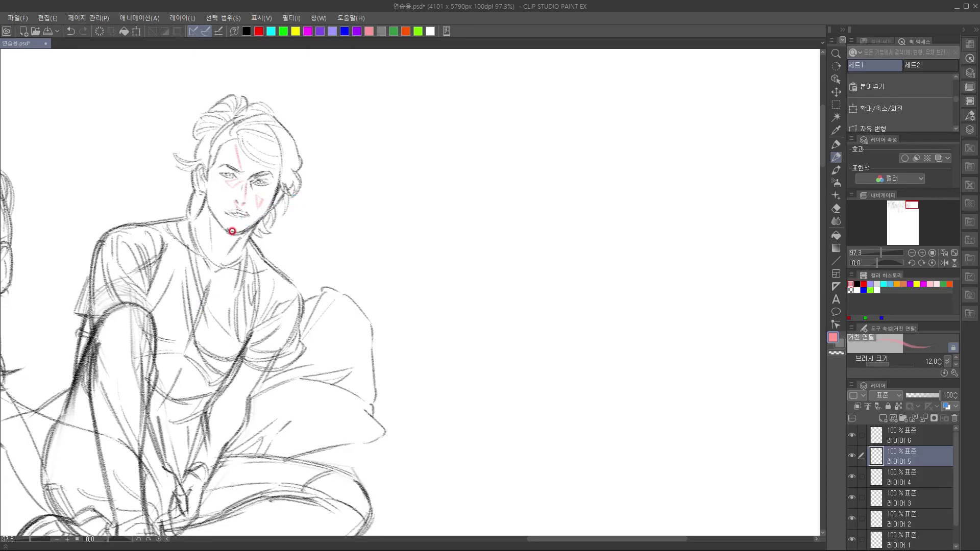
# Mark the chin and neck shadow in pink, and add pink shadow strokes across the arm below the sleeve
pyautogui.moveTo(229, 217)
pyautogui.mouseDown()
pyautogui.moveTo(234, 232)
pyautogui.moveTo(220, 225)
pyautogui.moveTo(212, 256)
pyautogui.mouseUp()
pyautogui.moveTo(206, 196)
pyautogui.mouseDown()
pyautogui.moveTo(221, 252)
pyautogui.moveTo(234, 262)
pyautogui.moveTo(290, 231)
pyautogui.mouseUp()
pyautogui.moveTo(236, 232); pyautogui.dragTo(244, 225)
pyautogui.moveTo(291, 249)
pyautogui.mouseDown()
pyautogui.moveTo(303, 200)
pyautogui.moveTo(277, 186)
pyautogui.mouseUp()
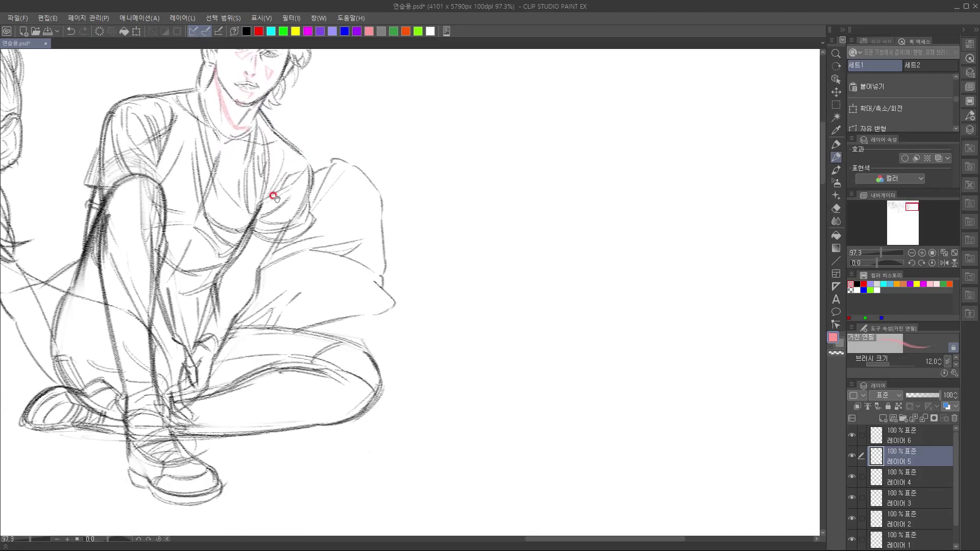
pyautogui.moveTo(225, 265); pyautogui.dragTo(265, 246)
pyautogui.moveTo(234, 284)
pyautogui.mouseDown()
pyautogui.moveTo(232, 355)
pyautogui.moveTo(221, 375)
pyautogui.mouseUp()
# Trace the T-shirt's main folds in lavender, from the collar across the chest and at the waist beside the raised knee
pyautogui.moveTo(273, 290); pyautogui.dragTo(269, 309)
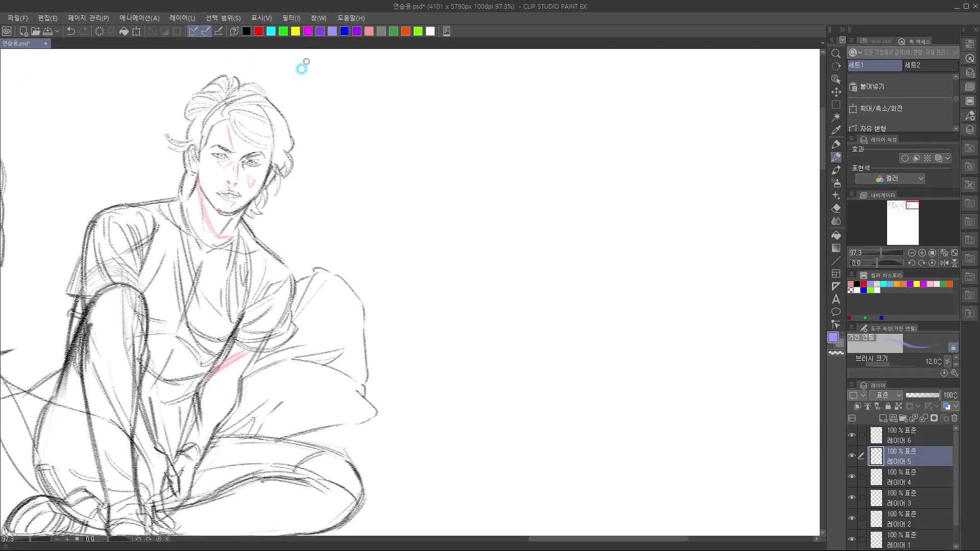
pyautogui.moveTo(178, 211)
pyautogui.mouseDown()
pyautogui.moveTo(203, 299)
pyautogui.moveTo(223, 245)
pyautogui.moveTo(207, 259)
pyautogui.moveTo(227, 251)
pyautogui.mouseUp()
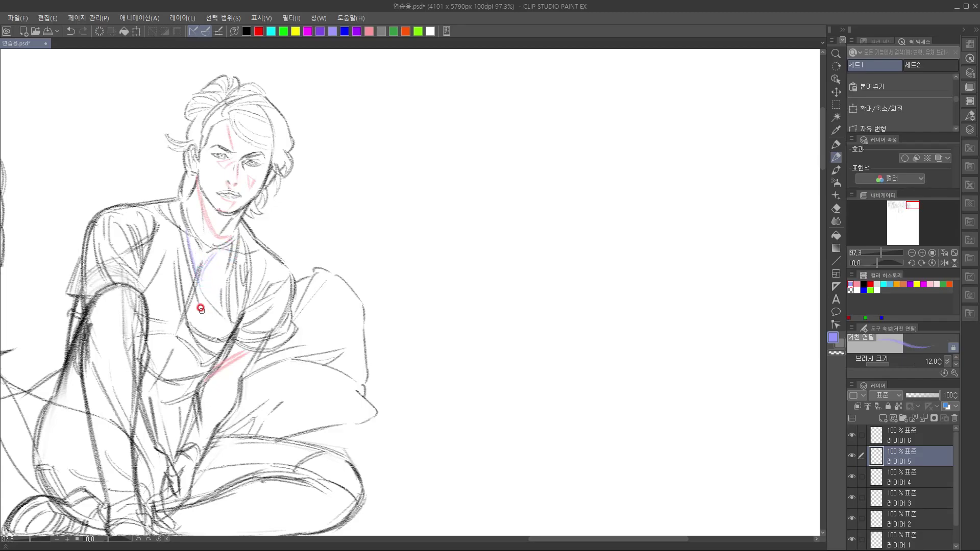
pyautogui.moveTo(198, 303); pyautogui.dragTo(230, 324)
pyautogui.moveTo(179, 246)
pyautogui.mouseDown()
pyautogui.moveTo(188, 330)
pyautogui.moveTo(210, 334)
pyautogui.mouseUp()
pyautogui.moveTo(226, 265); pyautogui.dragTo(216, 289)
pyautogui.moveTo(273, 259); pyautogui.dragTo(273, 239)
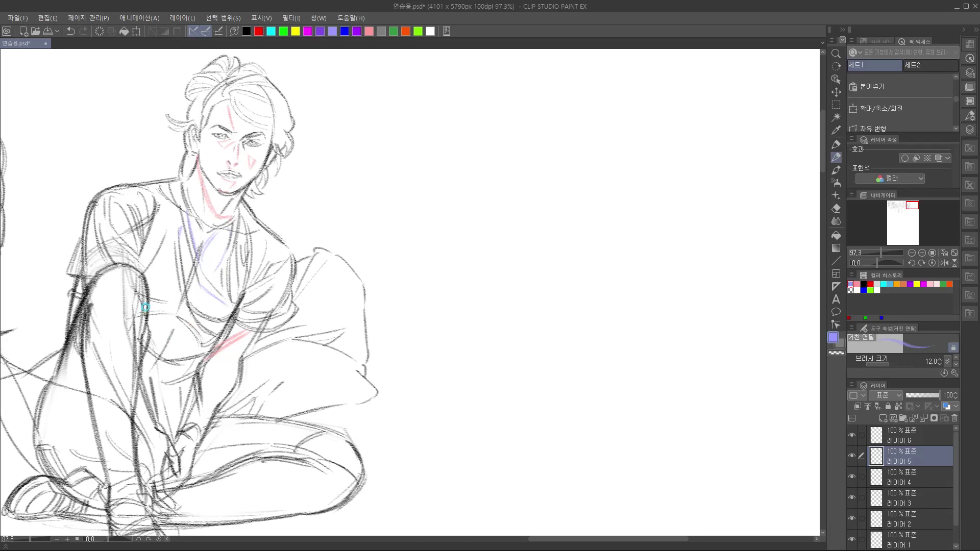
pyautogui.moveTo(146, 307); pyautogui.dragTo(183, 320)
pyautogui.moveTo(280, 254)
pyautogui.mouseDown()
pyautogui.moveTo(259, 251)
pyautogui.moveTo(274, 301)
pyautogui.mouseUp()
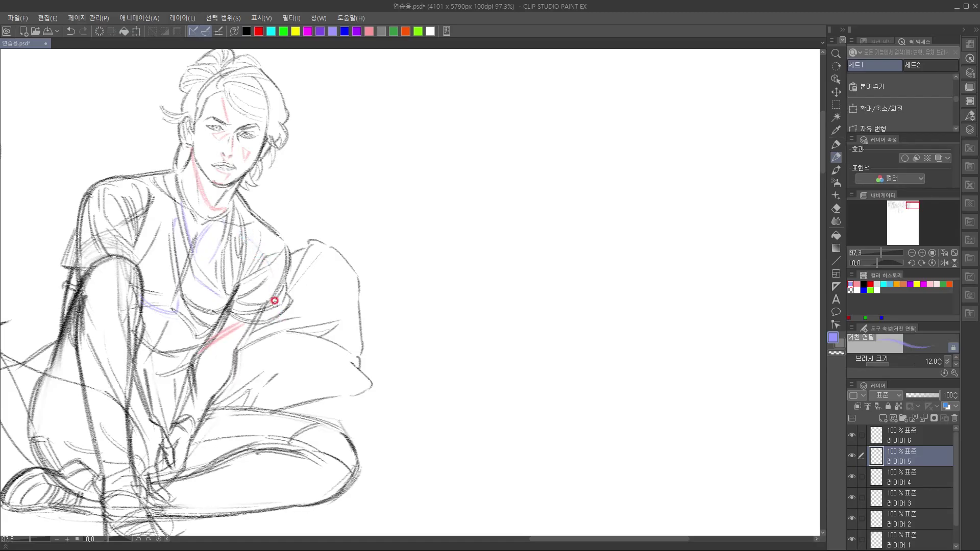
# Trace the T-shirt's folds in lavender across the far side of the chest and around the sleeve above the raised knee
pyautogui.moveTo(248, 236)
pyautogui.mouseDown()
pyautogui.moveTo(276, 301)
pyautogui.moveTo(274, 275)
pyautogui.moveTo(263, 282)
pyautogui.moveTo(273, 270)
pyautogui.moveTo(239, 306)
pyautogui.moveTo(265, 276)
pyautogui.moveTo(253, 298)
pyautogui.moveTo(262, 254)
pyautogui.mouseUp()
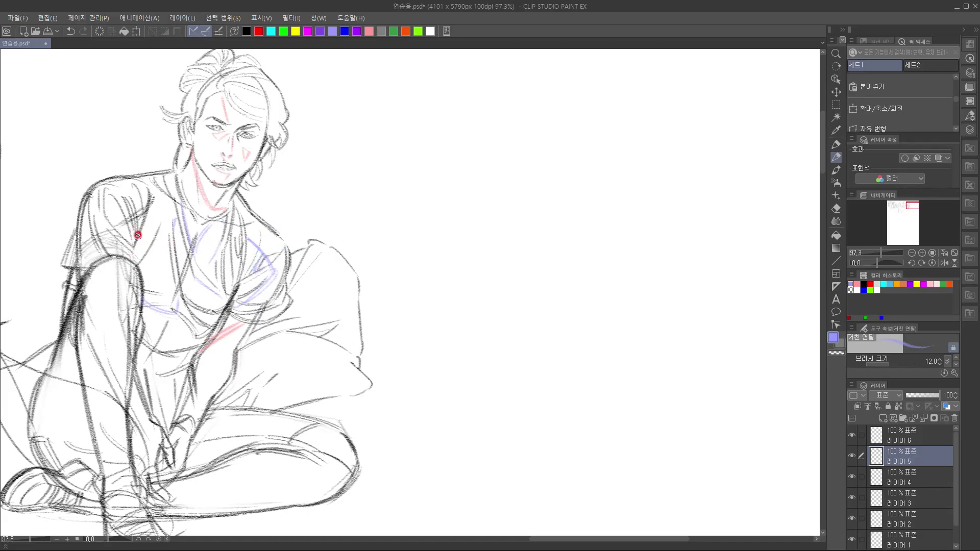
pyautogui.moveTo(121, 258); pyautogui.dragTo(129, 221)
pyautogui.moveTo(122, 224)
pyautogui.mouseDown()
pyautogui.moveTo(144, 210)
pyautogui.moveTo(135, 249)
pyautogui.mouseUp()
pyautogui.moveTo(149, 209); pyautogui.dragTo(134, 249)
pyautogui.moveTo(157, 226); pyautogui.dragTo(143, 270)
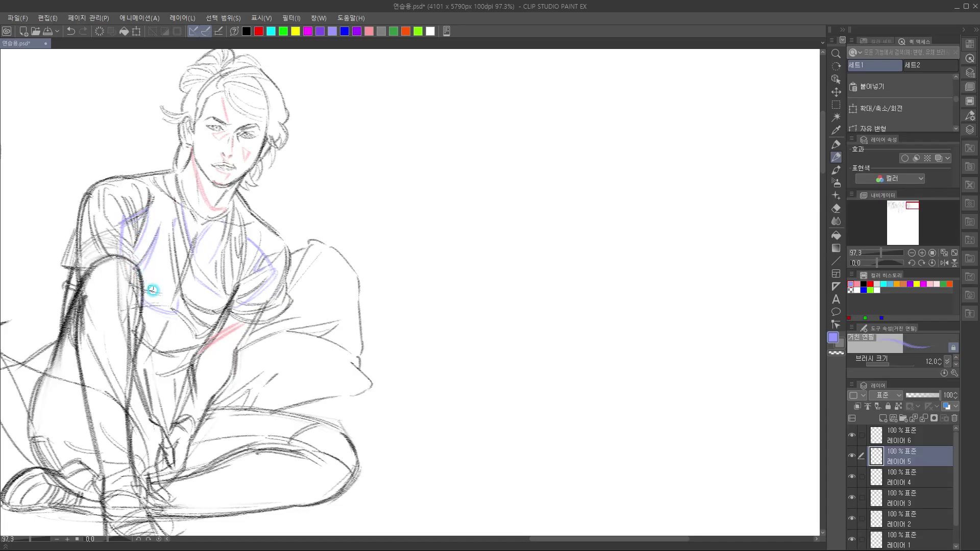
# On layer 6, sketch a new figure's oval head outline and both eyes in black, beside the seated figure
pyautogui.moveTo(305, 296)
pyautogui.mouseDown()
pyautogui.moveTo(315, 219)
pyautogui.moveTo(347, 311)
pyautogui.moveTo(328, 332)
pyautogui.moveTo(243, 265)
pyautogui.moveTo(333, 245)
pyautogui.moveTo(201, 335)
pyautogui.moveTo(192, 326)
pyautogui.moveTo(227, 302)
pyautogui.mouseUp()
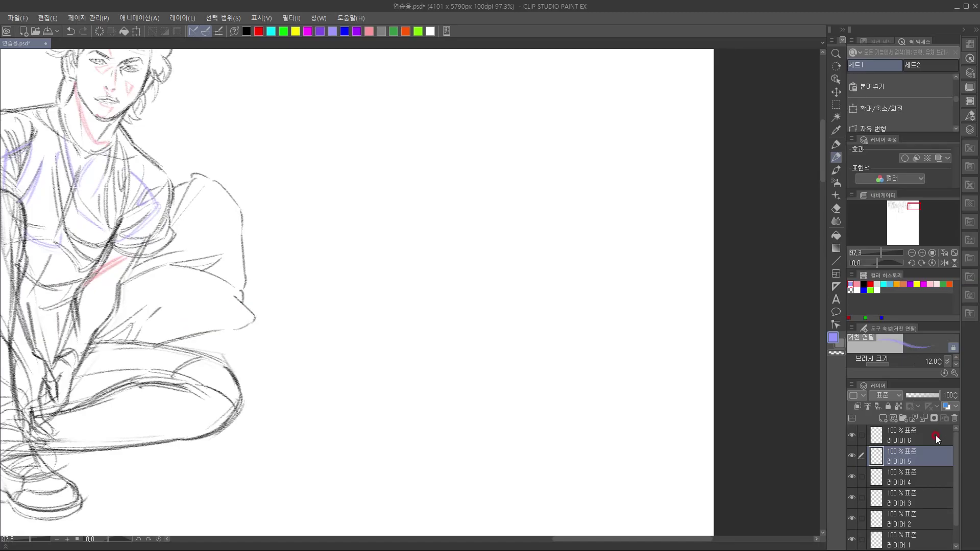
pyautogui.click(936, 436)
pyautogui.click(245, 31)
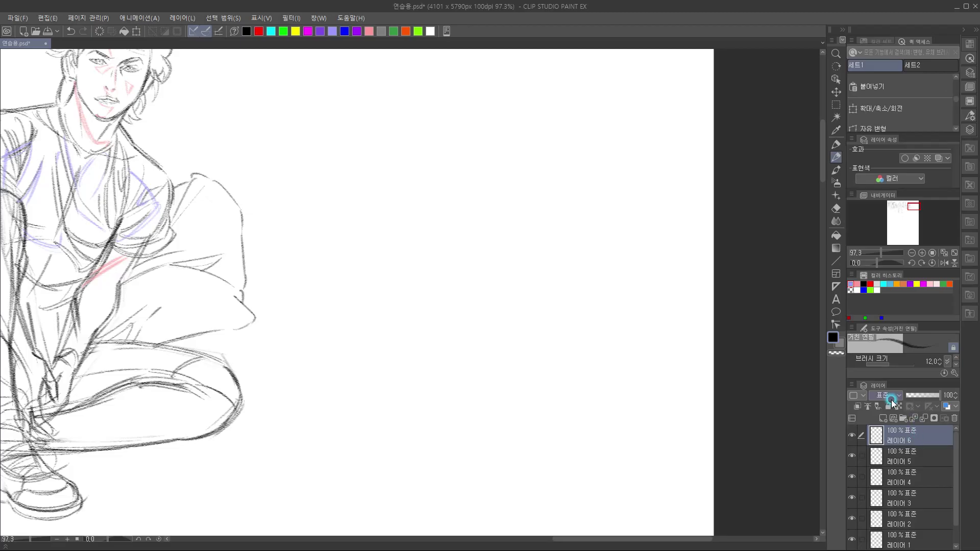
pyautogui.moveTo(344, 204); pyautogui.dragTo(247, 360)
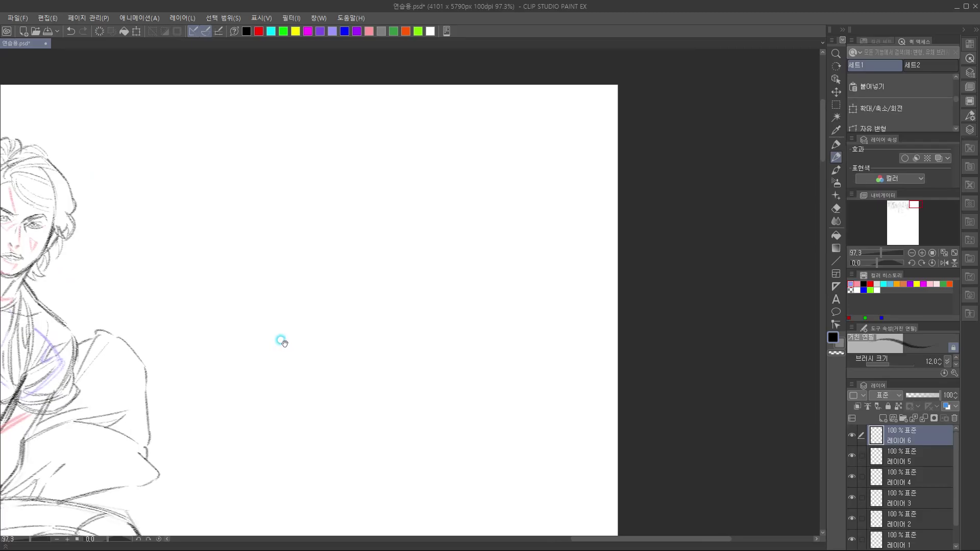
pyautogui.moveTo(282, 224)
pyautogui.mouseDown()
pyautogui.moveTo(289, 178)
pyautogui.moveTo(328, 155)
pyautogui.moveTo(295, 180)
pyautogui.moveTo(306, 153)
pyautogui.mouseUp()
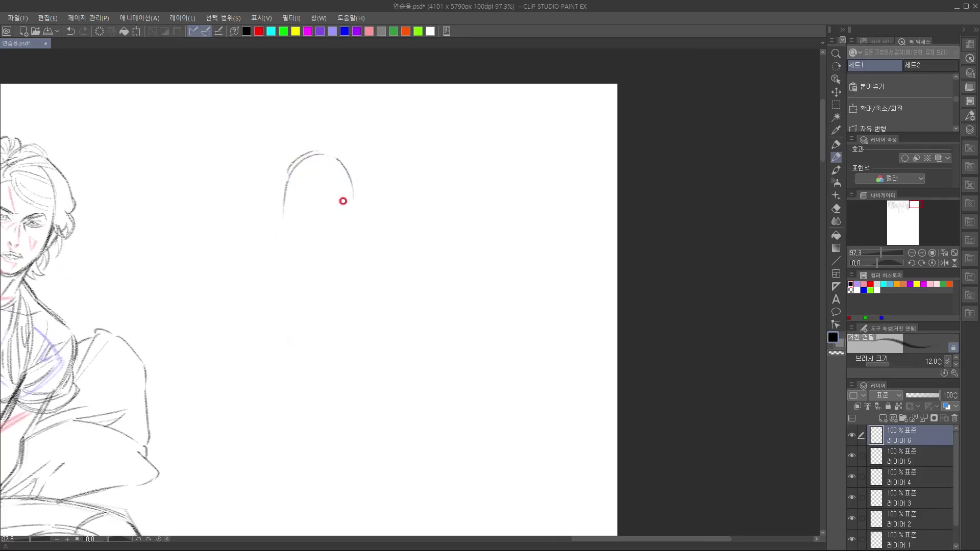
pyautogui.hotkey('ctrl', 'z')
pyautogui.moveTo(339, 163); pyautogui.dragTo(357, 196)
pyautogui.moveTo(284, 230)
pyautogui.mouseDown()
pyautogui.moveTo(299, 262)
pyautogui.moveTo(345, 261)
pyautogui.mouseUp()
pyautogui.moveTo(293, 223)
pyautogui.mouseDown()
pyautogui.moveTo(349, 225)
pyautogui.moveTo(311, 231)
pyautogui.moveTo(302, 222)
pyautogui.moveTo(321, 235)
pyautogui.moveTo(345, 222)
pyautogui.mouseUp()
pyautogui.hotkey('ctrl', 'z')
pyautogui.hotkey('ctrl', 'z')
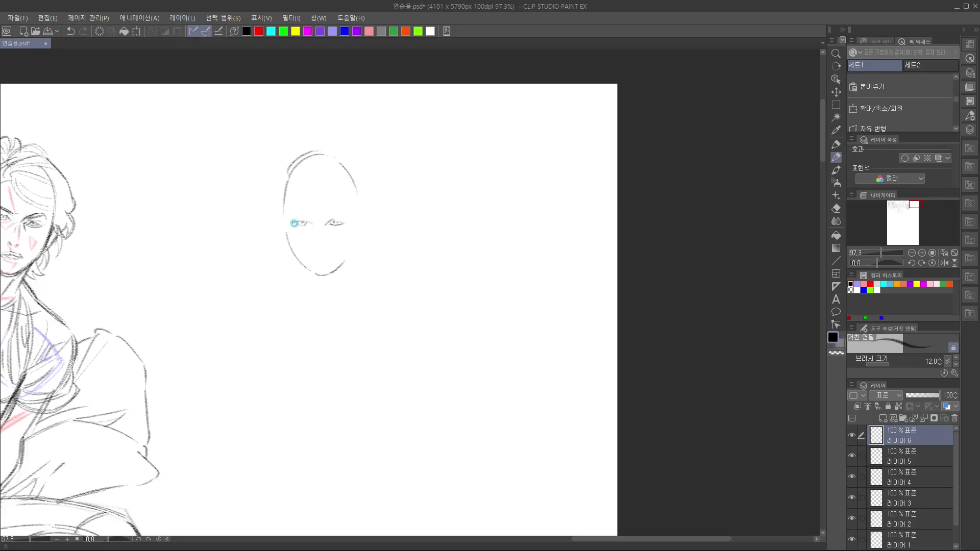
# Sketch the new face's eyebrows, pupils, nose and mouth inside the head oval
pyautogui.moveTo(297, 215)
pyautogui.mouseDown()
pyautogui.moveTo(324, 222)
pyautogui.moveTo(354, 210)
pyautogui.moveTo(314, 227)
pyautogui.moveTo(351, 221)
pyautogui.mouseUp()
pyautogui.moveTo(297, 216); pyautogui.dragTo(291, 220)
pyautogui.moveTo(317, 247); pyautogui.dragTo(322, 248)
pyautogui.moveTo(314, 245); pyautogui.dragTo(319, 249)
pyautogui.moveTo(324, 248); pyautogui.dragTo(325, 251)
pyautogui.moveTo(321, 223); pyautogui.dragTo(319, 224)
pyautogui.moveTo(336, 221); pyautogui.dragTo(339, 225)
pyautogui.click(319, 266)
pyautogui.moveTo(311, 257)
pyautogui.mouseDown()
pyautogui.moveTo(336, 256)
pyautogui.moveTo(337, 245)
pyautogui.moveTo(314, 260)
pyautogui.moveTo(329, 261)
pyautogui.moveTo(340, 250)
pyautogui.moveTo(326, 231)
pyautogui.mouseUp()
pyautogui.hotkey('ctrl', 'z')
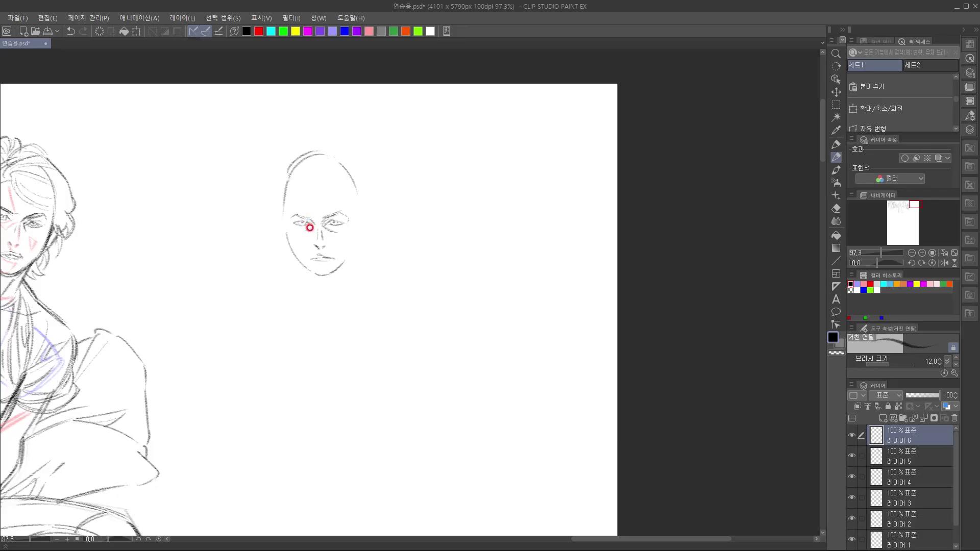
# Refine the new face's brows and eye sockets, and firm up the chin, cheek and jaw contours
pyautogui.moveTo(299, 222)
pyautogui.mouseDown()
pyautogui.moveTo(284, 223)
pyautogui.moveTo(308, 229)
pyautogui.moveTo(350, 214)
pyautogui.mouseUp()
pyautogui.click(353, 201)
pyautogui.hotkey('ctrl', 'z')
pyautogui.moveTo(330, 218); pyautogui.dragTo(346, 225)
pyautogui.moveTo(443, 182)
pyautogui.mouseDown()
pyautogui.moveTo(330, 281)
pyautogui.moveTo(316, 265)
pyautogui.moveTo(340, 255)
pyautogui.moveTo(308, 274)
pyautogui.mouseUp()
pyautogui.moveTo(324, 267); pyautogui.dragTo(335, 269)
pyautogui.moveTo(285, 196)
pyautogui.mouseDown()
pyautogui.moveTo(292, 246)
pyautogui.moveTo(285, 232)
pyautogui.moveTo(305, 277)
pyautogui.moveTo(314, 254)
pyautogui.moveTo(291, 239)
pyautogui.moveTo(297, 251)
pyautogui.moveTo(295, 218)
pyautogui.moveTo(319, 211)
pyautogui.moveTo(299, 247)
pyautogui.moveTo(286, 226)
pyautogui.moveTo(301, 262)
pyautogui.mouseUp()
pyautogui.moveTo(287, 231)
pyautogui.mouseDown()
pyautogui.moveTo(319, 278)
pyautogui.moveTo(344, 262)
pyautogui.moveTo(354, 236)
pyautogui.moveTo(347, 259)
pyautogui.mouseUp()
# Draw an ear on each side of the new head and add the inner ear line
pyautogui.moveTo(362, 209); pyautogui.dragTo(361, 237)
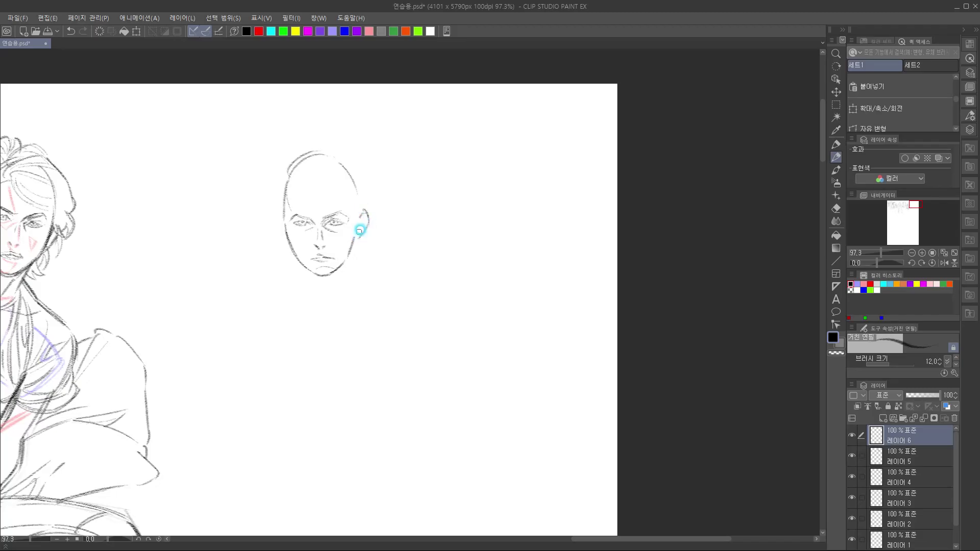
pyautogui.moveTo(277, 214); pyautogui.dragTo(275, 228)
pyautogui.hotkey('ctrl', 'z')
pyautogui.moveTo(359, 221)
pyautogui.mouseDown()
pyautogui.moveTo(364, 213)
pyautogui.moveTo(359, 234)
pyautogui.moveTo(367, 225)
pyautogui.mouseUp()
# Draw the hairline with swept-back strands, the outer hair contour around the skull, and a pointed tuft above the ear
pyautogui.moveTo(288, 184); pyautogui.dragTo(312, 178)
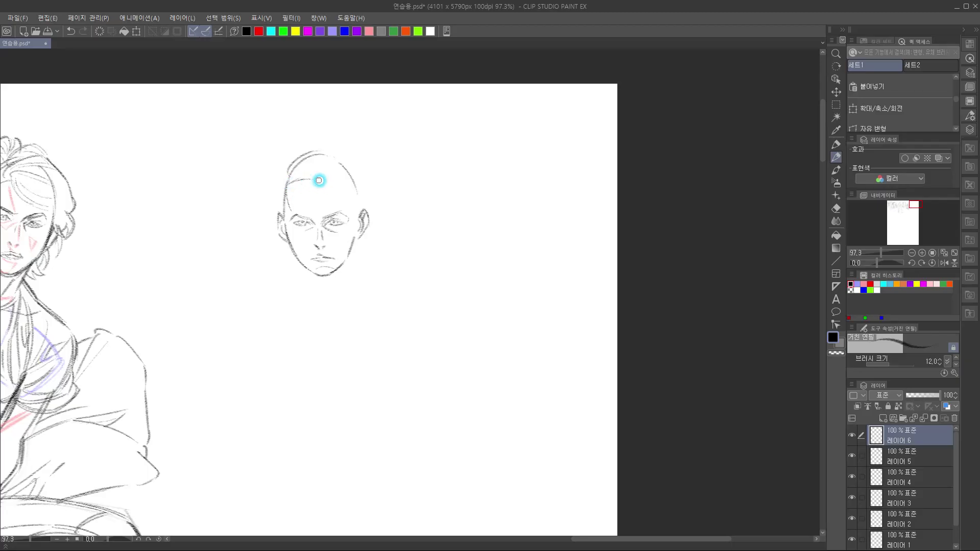
pyautogui.moveTo(313, 182)
pyautogui.mouseDown()
pyautogui.moveTo(346, 188)
pyautogui.moveTo(340, 195)
pyautogui.moveTo(337, 180)
pyautogui.moveTo(352, 194)
pyautogui.moveTo(361, 182)
pyautogui.moveTo(361, 220)
pyautogui.moveTo(348, 190)
pyautogui.moveTo(352, 252)
pyautogui.mouseUp()
pyautogui.hotkey('ctrl', 'z')
pyautogui.moveTo(299, 160)
pyautogui.mouseDown()
pyautogui.moveTo(321, 184)
pyautogui.moveTo(329, 160)
pyautogui.moveTo(323, 181)
pyautogui.moveTo(342, 170)
pyautogui.mouseUp()
pyautogui.moveTo(286, 212)
pyautogui.mouseDown()
pyautogui.moveTo(283, 221)
pyautogui.moveTo(275, 195)
pyautogui.moveTo(279, 220)
pyautogui.mouseUp()
pyautogui.moveTo(274, 182); pyautogui.dragTo(278, 222)
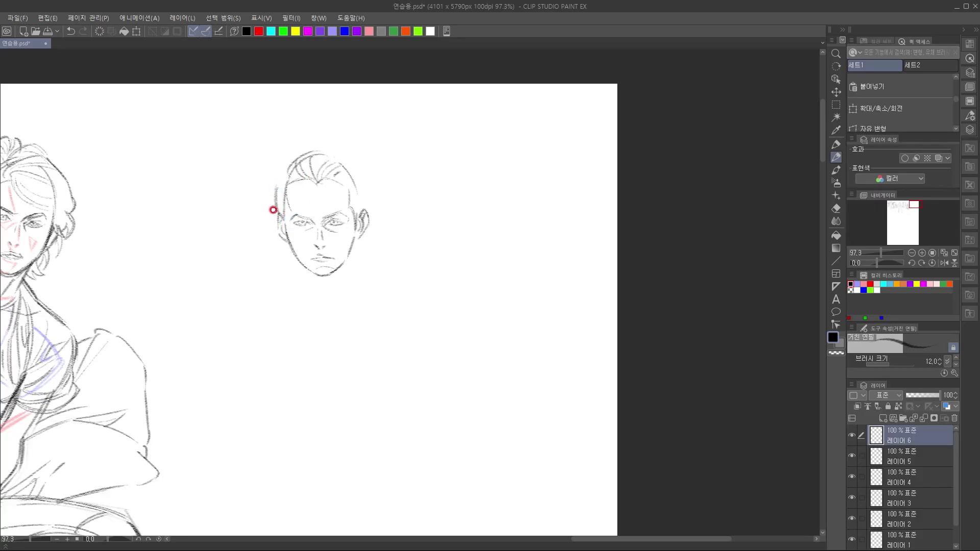
pyautogui.moveTo(276, 179)
pyautogui.mouseDown()
pyautogui.moveTo(323, 162)
pyautogui.moveTo(330, 148)
pyautogui.moveTo(320, 169)
pyautogui.moveTo(330, 164)
pyautogui.moveTo(314, 150)
pyautogui.moveTo(354, 169)
pyautogui.moveTo(365, 196)
pyautogui.mouseUp()
pyautogui.hotkey('ctrl', 'z')
pyautogui.moveTo(350, 164)
pyautogui.mouseDown()
pyautogui.moveTo(365, 187)
pyautogui.moveTo(339, 181)
pyautogui.moveTo(361, 180)
pyautogui.moveTo(348, 196)
pyautogui.moveTo(362, 213)
pyautogui.moveTo(348, 203)
pyautogui.moveTo(360, 216)
pyautogui.moveTo(359, 176)
pyautogui.moveTo(364, 210)
pyautogui.moveTo(385, 208)
pyautogui.mouseUp()
pyautogui.scroll(-1, 350, 263)
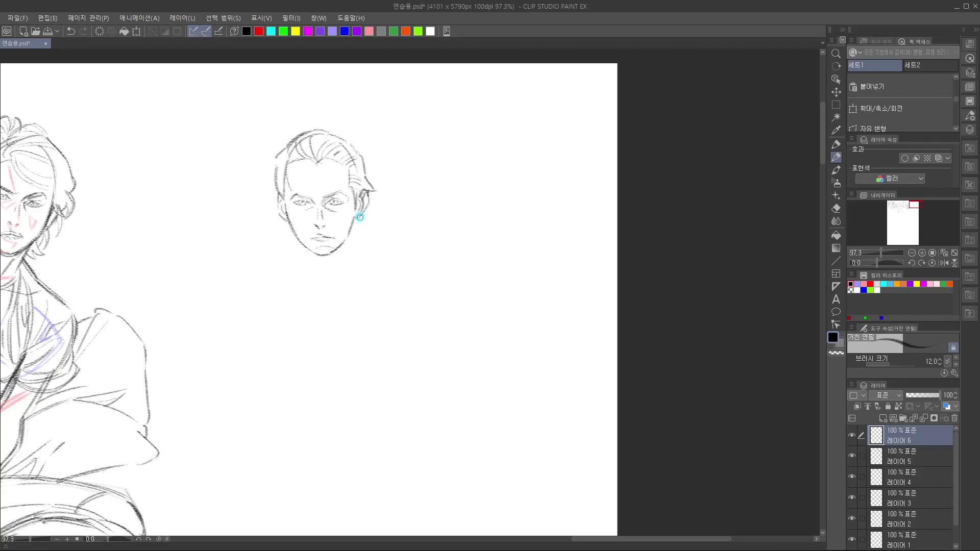
# Outline the new figure's sloping shoulders, one upper arm down to the elbow, and the lower edge of its folded forearm
pyautogui.moveTo(362, 215); pyautogui.dragTo(397, 232)
pyautogui.moveTo(289, 222); pyautogui.dragTo(268, 236)
pyautogui.moveTo(328, 272); pyautogui.dragTo(337, 271)
pyautogui.moveTo(305, 215)
pyautogui.mouseDown()
pyautogui.moveTo(234, 279)
pyautogui.moveTo(289, 269)
pyautogui.moveTo(249, 288)
pyautogui.moveTo(254, 253)
pyautogui.moveTo(241, 295)
pyautogui.mouseUp()
pyautogui.moveTo(253, 250); pyautogui.dragTo(242, 311)
pyautogui.moveTo(300, 300); pyautogui.dragTo(340, 228)
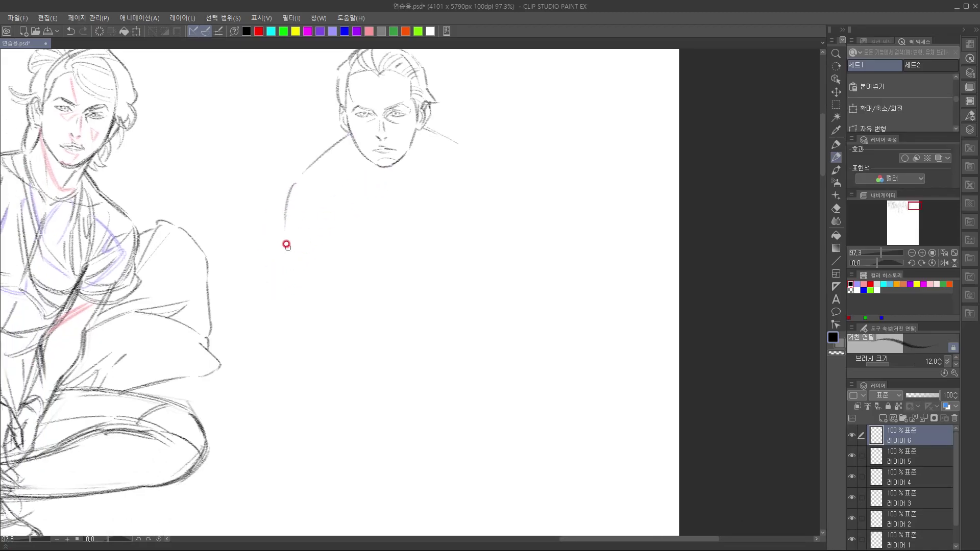
pyautogui.moveTo(284, 236)
pyautogui.mouseDown()
pyautogui.moveTo(269, 309)
pyautogui.moveTo(310, 306)
pyautogui.mouseUp()
pyautogui.moveTo(284, 234)
pyautogui.mouseDown()
pyautogui.moveTo(280, 301)
pyautogui.moveTo(305, 307)
pyautogui.moveTo(395, 292)
pyautogui.mouseUp()
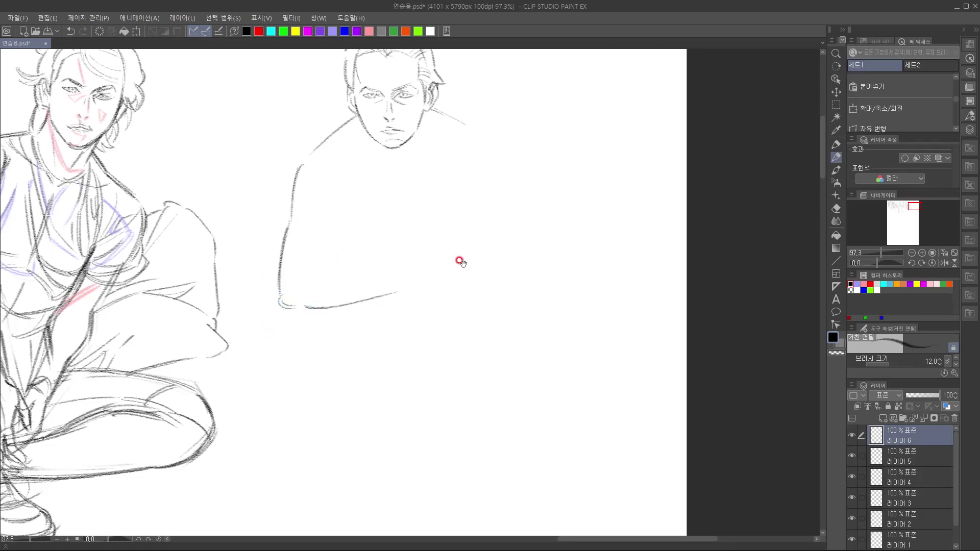
# Add the opposite rounded shoulder, both collarbones meeting at the neck pit, and the centre line of the chest
pyautogui.moveTo(459, 260); pyautogui.dragTo(398, 281)
pyautogui.moveTo(418, 154); pyautogui.dragTo(434, 198)
pyautogui.moveTo(392, 233); pyautogui.dragTo(415, 270)
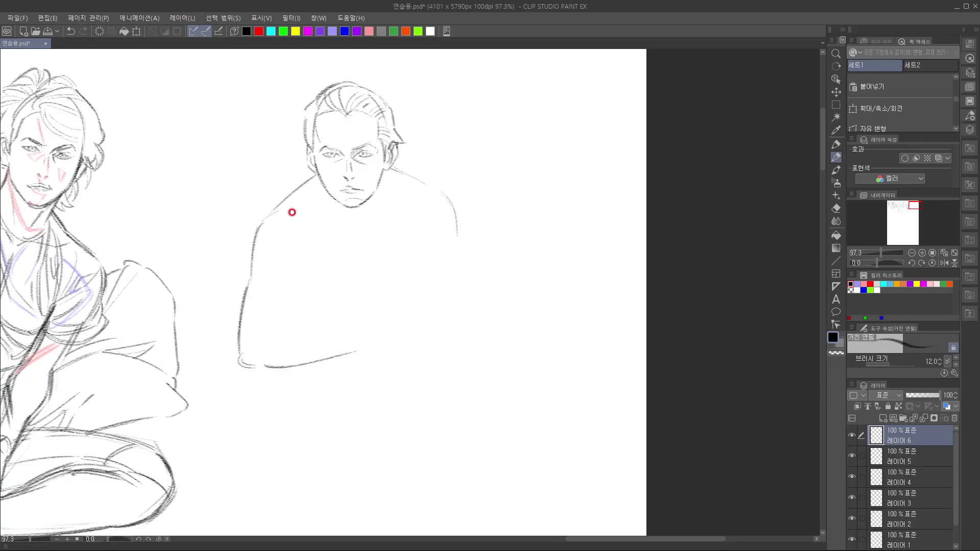
pyautogui.moveTo(288, 210)
pyautogui.mouseDown()
pyautogui.moveTo(309, 226)
pyautogui.moveTo(285, 205)
pyautogui.moveTo(340, 228)
pyautogui.moveTo(315, 218)
pyautogui.moveTo(380, 225)
pyautogui.moveTo(365, 222)
pyautogui.moveTo(382, 217)
pyautogui.moveTo(361, 221)
pyautogui.moveTo(411, 205)
pyautogui.mouseUp()
pyautogui.moveTo(387, 258)
pyautogui.mouseDown()
pyautogui.moveTo(348, 220)
pyautogui.moveTo(335, 248)
pyautogui.moveTo(351, 221)
pyautogui.mouseUp()
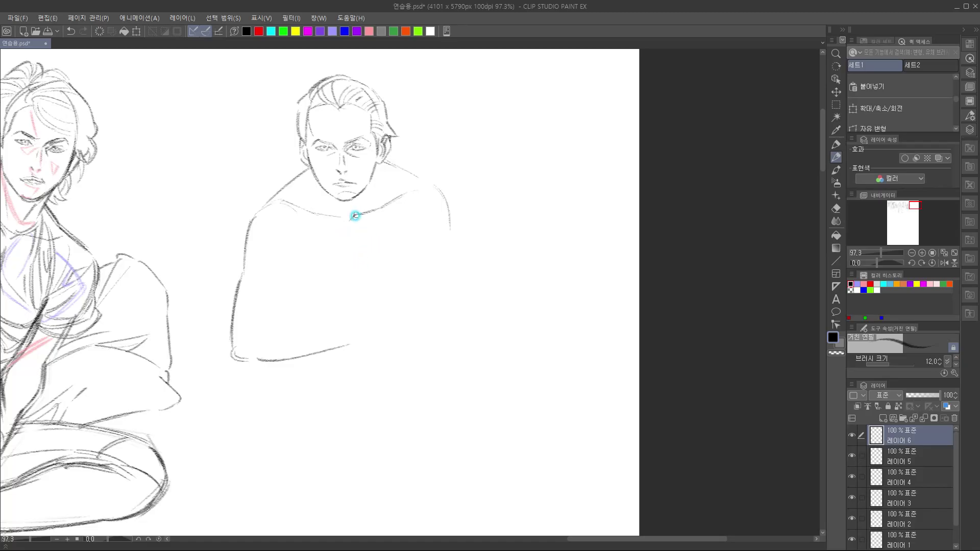
pyautogui.moveTo(346, 228); pyautogui.dragTo(353, 275)
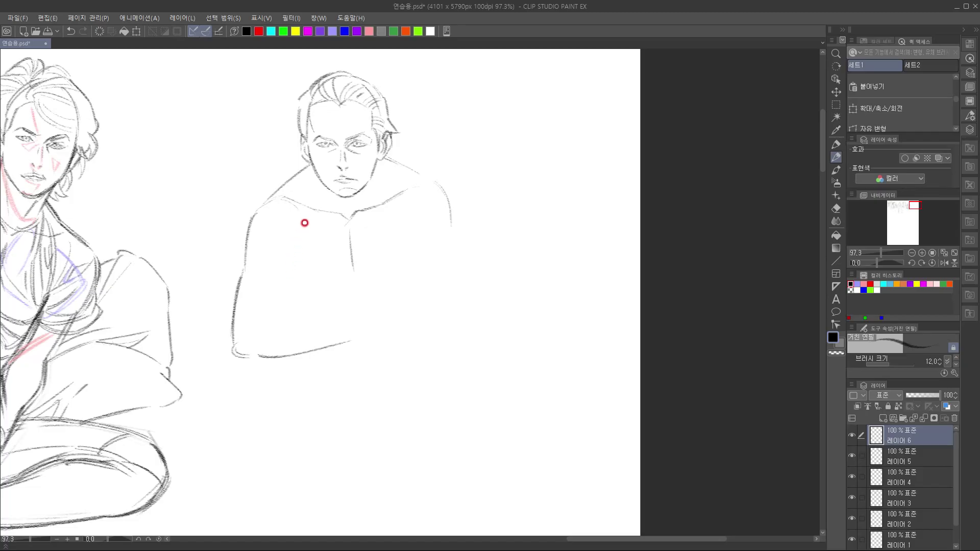
# Draw the chest-side contour, the folded forearm's upper edge, and the outer contour of the opposite arm
pyautogui.moveTo(304, 233)
pyautogui.mouseDown()
pyautogui.moveTo(277, 273)
pyautogui.moveTo(275, 309)
pyautogui.mouseUp()
pyautogui.hotkey('ctrl', 'z')
pyautogui.moveTo(255, 304)
pyautogui.mouseDown()
pyautogui.moveTo(306, 312)
pyautogui.moveTo(392, 301)
pyautogui.mouseUp()
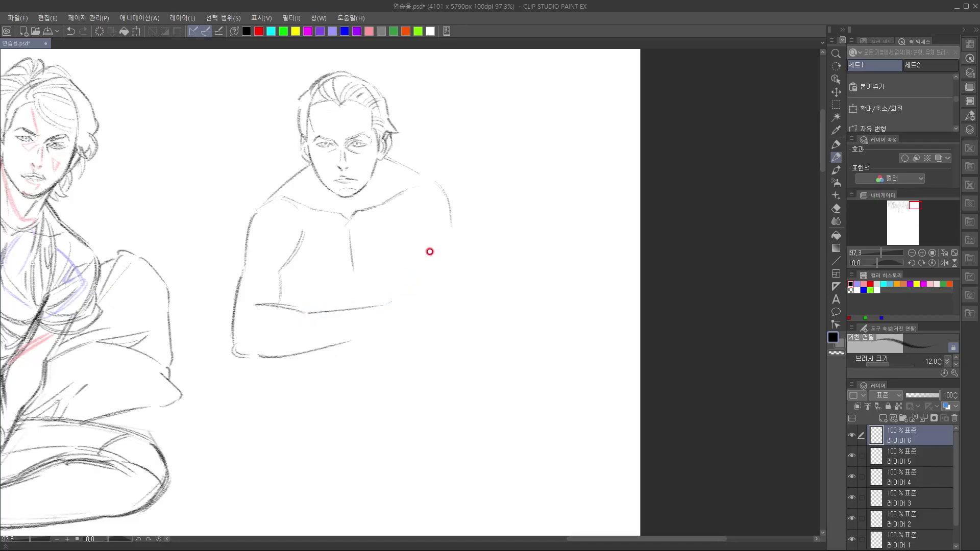
pyautogui.moveTo(451, 228); pyautogui.dragTo(441, 311)
pyautogui.moveTo(446, 225); pyautogui.dragTo(434, 326)
pyautogui.moveTo(259, 255); pyautogui.dragTo(319, 286)
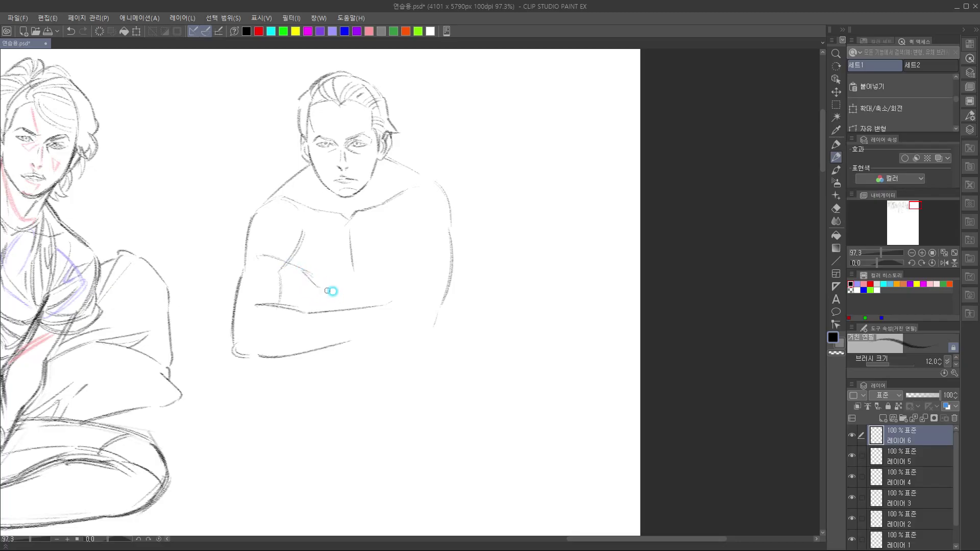
# Draw the upper line of the crossed forearms, the opposite arm's inner contour, and the underside of its forearm
pyautogui.moveTo(314, 287)
pyautogui.mouseDown()
pyautogui.moveTo(376, 290)
pyautogui.moveTo(413, 272)
pyautogui.mouseUp()
pyautogui.moveTo(417, 185)
pyautogui.mouseDown()
pyautogui.moveTo(391, 218)
pyautogui.moveTo(415, 250)
pyautogui.moveTo(407, 280)
pyautogui.mouseUp()
pyautogui.moveTo(407, 239); pyautogui.dragTo(408, 279)
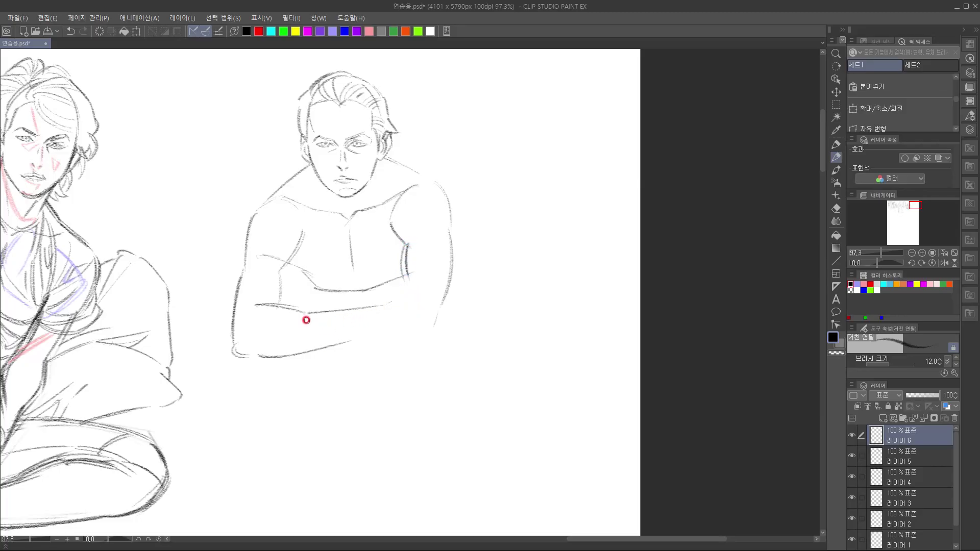
pyautogui.moveTo(342, 324)
pyautogui.mouseDown()
pyautogui.moveTo(289, 306)
pyautogui.moveTo(400, 329)
pyautogui.mouseUp()
pyautogui.moveTo(309, 315); pyautogui.dragTo(422, 333)
pyautogui.moveTo(409, 246); pyautogui.dragTo(420, 294)
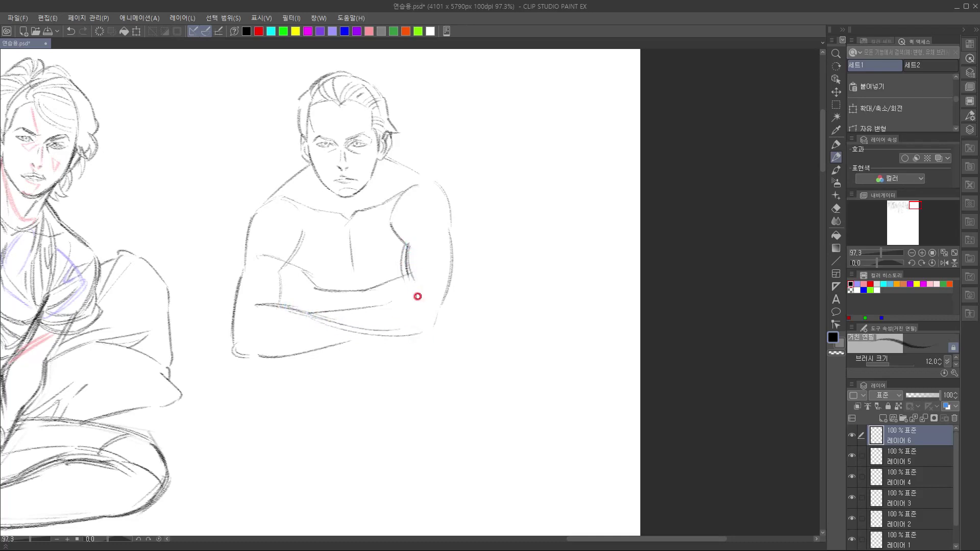
# Darken the upper line of the crossed forearms and the outer arm contour, rounding off the elbow
pyautogui.moveTo(306, 286)
pyautogui.mouseDown()
pyautogui.moveTo(363, 295)
pyautogui.moveTo(415, 279)
pyautogui.moveTo(405, 273)
pyautogui.mouseUp()
pyautogui.moveTo(358, 298); pyautogui.dragTo(412, 281)
pyautogui.moveTo(448, 233)
pyautogui.mouseDown()
pyautogui.moveTo(440, 314)
pyautogui.moveTo(450, 250)
pyautogui.moveTo(424, 337)
pyautogui.mouseUp()
pyautogui.moveTo(444, 295)
pyautogui.mouseDown()
pyautogui.moveTo(432, 324)
pyautogui.moveTo(405, 338)
pyautogui.moveTo(411, 329)
pyautogui.moveTo(426, 332)
pyautogui.mouseUp()
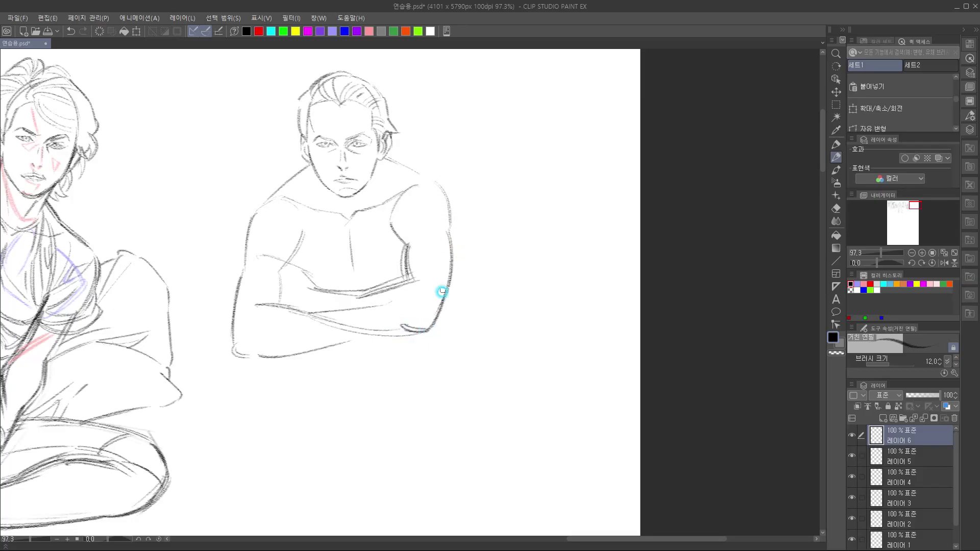
# Extend the back contour from the shoulder down to the hip and draw the rounded raised knee beneath the elbow
pyautogui.moveTo(442, 291); pyautogui.dragTo(424, 268)
pyautogui.moveTo(423, 170)
pyautogui.mouseDown()
pyautogui.moveTo(427, 217)
pyautogui.moveTo(400, 267)
pyautogui.mouseUp()
pyautogui.moveTo(347, 186)
pyautogui.mouseDown()
pyautogui.moveTo(396, 212)
pyautogui.moveTo(409, 268)
pyautogui.moveTo(389, 234)
pyautogui.moveTo(401, 291)
pyautogui.moveTo(425, 265)
pyautogui.moveTo(417, 329)
pyautogui.mouseUp()
pyautogui.moveTo(400, 372)
pyautogui.mouseDown()
pyautogui.moveTo(442, 367)
pyautogui.moveTo(436, 343)
pyautogui.mouseUp()
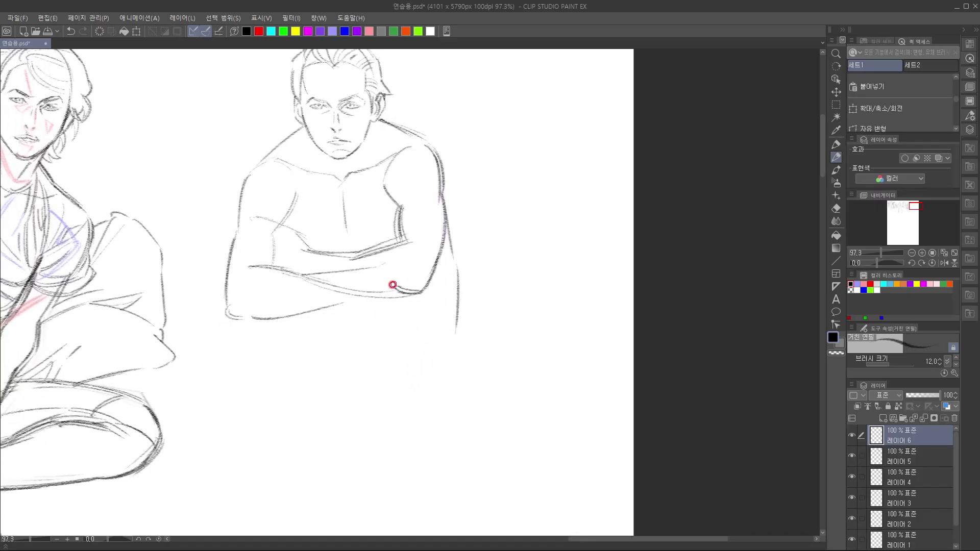
pyautogui.moveTo(378, 286)
pyautogui.mouseDown()
pyautogui.moveTo(427, 263)
pyautogui.moveTo(410, 279)
pyautogui.moveTo(423, 286)
pyautogui.moveTo(420, 259)
pyautogui.moveTo(457, 302)
pyautogui.mouseUp()
pyautogui.moveTo(439, 268); pyautogui.dragTo(456, 316)
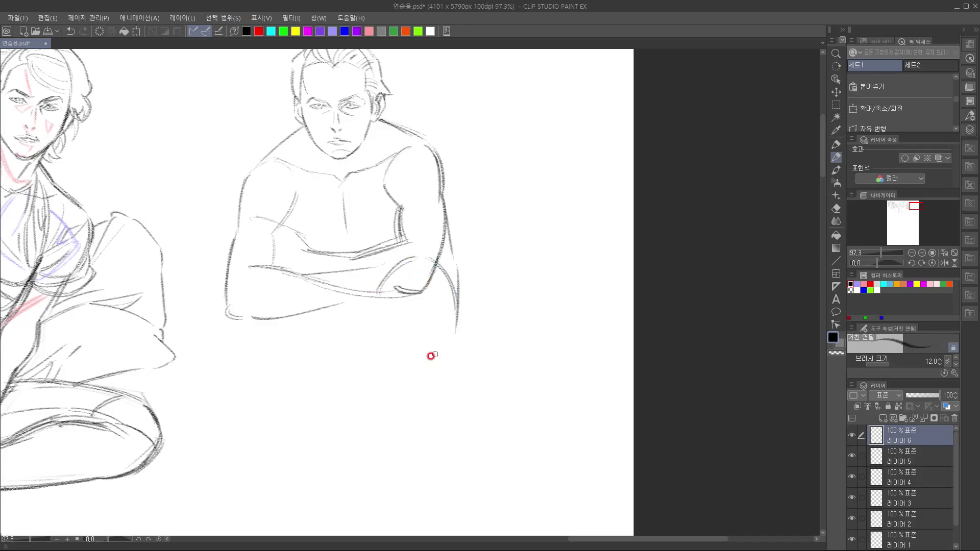
# Outline the other leg's knee below the folded arm's elbow and extend its lower contour inward
pyautogui.moveTo(390, 328); pyautogui.dragTo(424, 308)
pyautogui.moveTo(257, 283); pyautogui.dragTo(262, 329)
pyautogui.moveTo(368, 343); pyautogui.dragTo(384, 299)
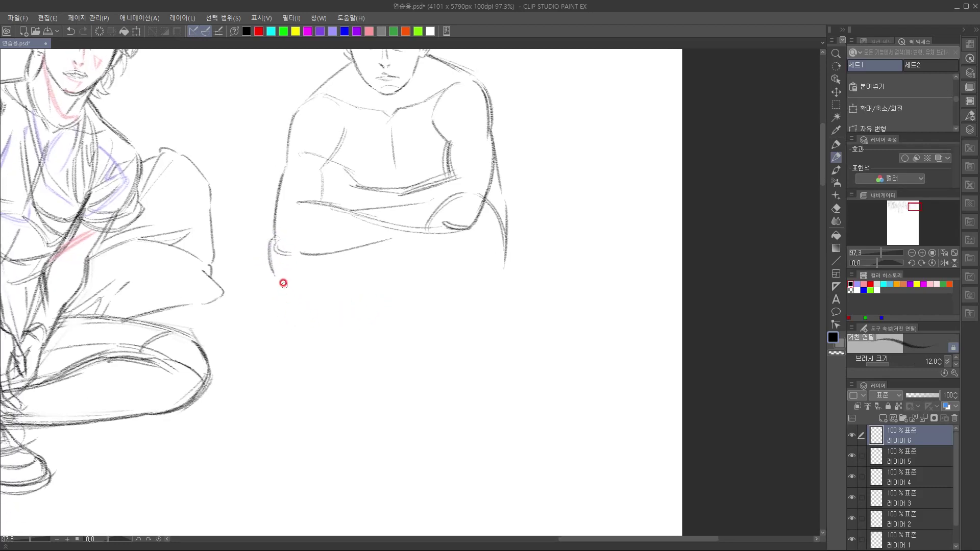
pyautogui.moveTo(272, 275); pyautogui.dragTo(378, 336)
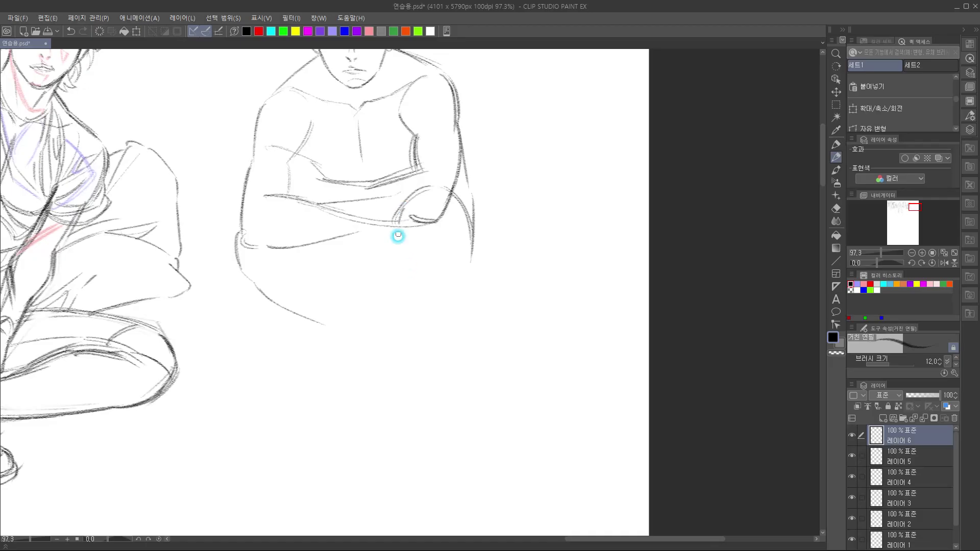
# Draw the raised leg's shin, calf and ankle, and outline its pointed foot
pyautogui.moveTo(403, 206); pyautogui.dragTo(400, 264)
pyautogui.hotkey('ctrl', 'z')
pyautogui.hotkey('ctrl', 'z')
pyautogui.moveTo(418, 190)
pyautogui.mouseDown()
pyautogui.moveTo(404, 269)
pyautogui.moveTo(400, 248)
pyautogui.moveTo(416, 290)
pyautogui.moveTo(405, 277)
pyautogui.moveTo(413, 304)
pyautogui.moveTo(402, 257)
pyautogui.moveTo(417, 300)
pyautogui.moveTo(412, 289)
pyautogui.moveTo(409, 324)
pyautogui.mouseUp()
pyautogui.moveTo(414, 335)
pyautogui.mouseDown()
pyautogui.moveTo(404, 300)
pyautogui.moveTo(368, 348)
pyautogui.mouseUp()
pyautogui.moveTo(425, 301)
pyautogui.mouseDown()
pyautogui.moveTo(384, 376)
pyautogui.moveTo(352, 376)
pyautogui.moveTo(352, 364)
pyautogui.mouseUp()
pyautogui.moveTo(453, 293); pyautogui.dragTo(431, 310)
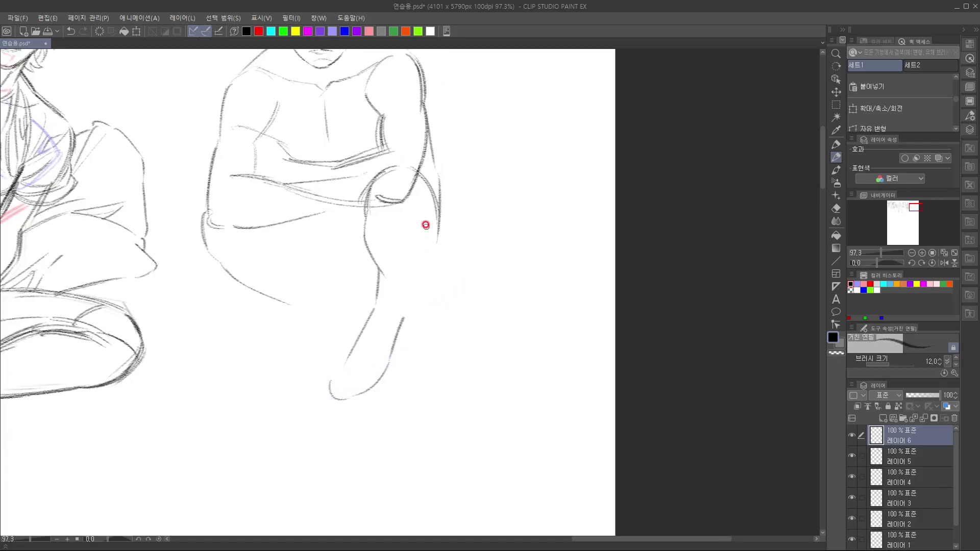
pyautogui.moveTo(423, 228)
pyautogui.mouseDown()
pyautogui.moveTo(430, 263)
pyautogui.moveTo(431, 245)
pyautogui.moveTo(405, 295)
pyautogui.mouseUp()
pyautogui.moveTo(402, 293); pyautogui.dragTo(402, 310)
pyautogui.moveTo(442, 256)
pyautogui.mouseDown()
pyautogui.moveTo(394, 342)
pyautogui.moveTo(433, 242)
pyautogui.mouseUp()
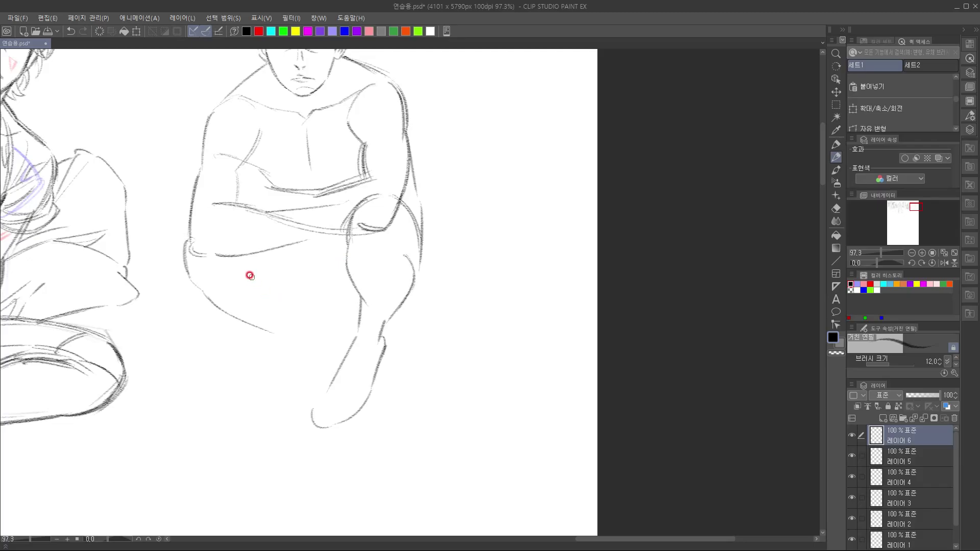
# Draw the other leg's inner contour, darken its underside, and add its ankle and narrow foot
pyautogui.moveTo(232, 261)
pyautogui.mouseDown()
pyautogui.moveTo(259, 279)
pyautogui.moveTo(226, 261)
pyautogui.moveTo(255, 271)
pyautogui.moveTo(289, 315)
pyautogui.moveTo(284, 303)
pyautogui.moveTo(323, 332)
pyautogui.moveTo(292, 310)
pyautogui.moveTo(316, 328)
pyautogui.moveTo(333, 314)
pyautogui.moveTo(322, 311)
pyautogui.moveTo(321, 336)
pyautogui.mouseUp()
pyautogui.moveTo(281, 290)
pyautogui.mouseDown()
pyautogui.moveTo(331, 319)
pyautogui.moveTo(317, 344)
pyautogui.moveTo(317, 372)
pyautogui.mouseUp()
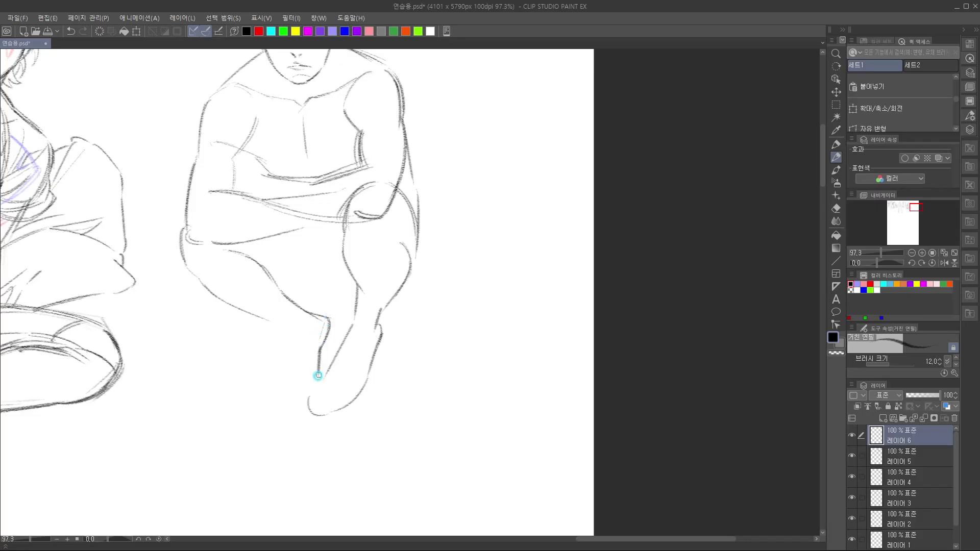
pyautogui.moveTo(224, 298)
pyautogui.mouseDown()
pyautogui.moveTo(301, 332)
pyautogui.moveTo(273, 318)
pyautogui.moveTo(297, 333)
pyautogui.moveTo(280, 322)
pyautogui.moveTo(293, 366)
pyautogui.mouseUp()
pyautogui.scroll(-1, 303, 335)
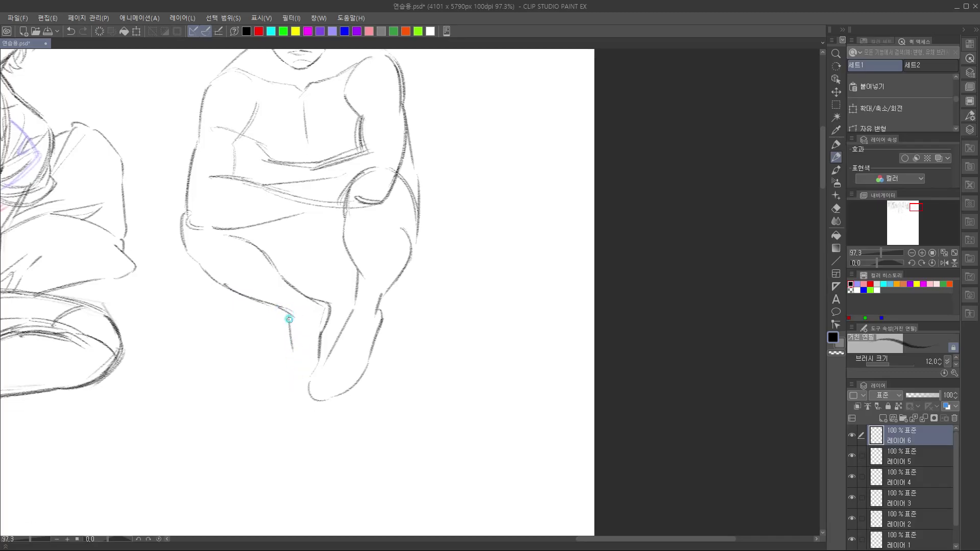
pyautogui.moveTo(290, 321); pyautogui.dragTo(295, 383)
# Draw the seat line connecting the two legs and reinforce the raised leg's outer knee and calf contours
pyautogui.moveTo(314, 232); pyautogui.dragTo(333, 214)
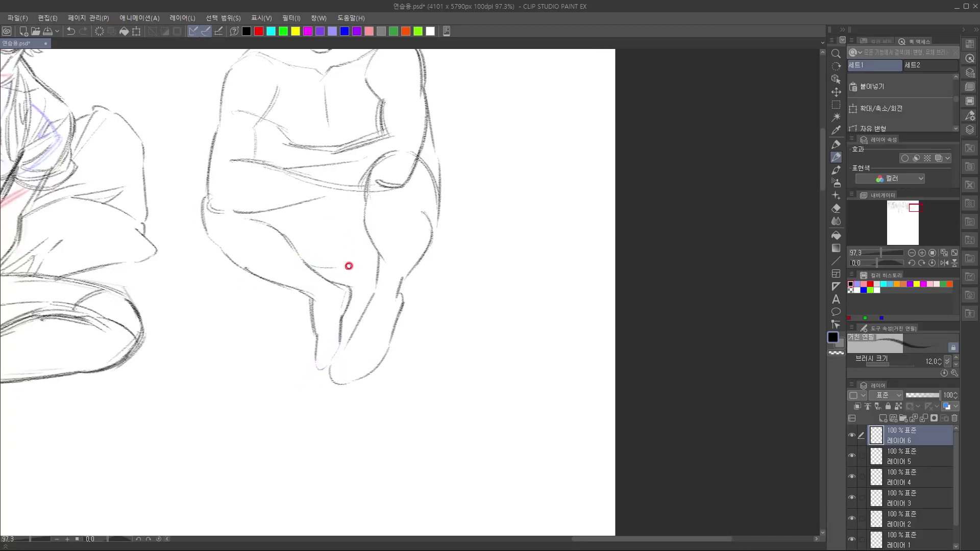
pyautogui.scroll(3, 315, 267)
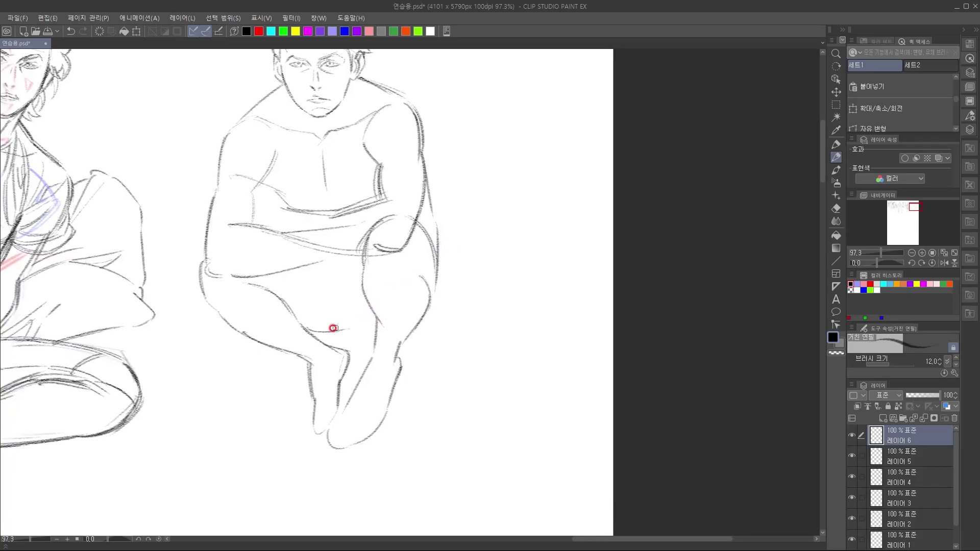
pyautogui.moveTo(322, 329); pyautogui.dragTo(394, 331)
pyautogui.moveTo(436, 252)
pyautogui.mouseDown()
pyautogui.moveTo(432, 289)
pyautogui.moveTo(433, 247)
pyautogui.moveTo(411, 241)
pyautogui.moveTo(404, 308)
pyautogui.moveTo(374, 338)
pyautogui.mouseUp()
pyautogui.moveTo(398, 292); pyautogui.dragTo(366, 352)
pyautogui.moveTo(405, 250)
pyautogui.mouseDown()
pyautogui.moveTo(400, 308)
pyautogui.moveTo(411, 376)
pyautogui.mouseUp()
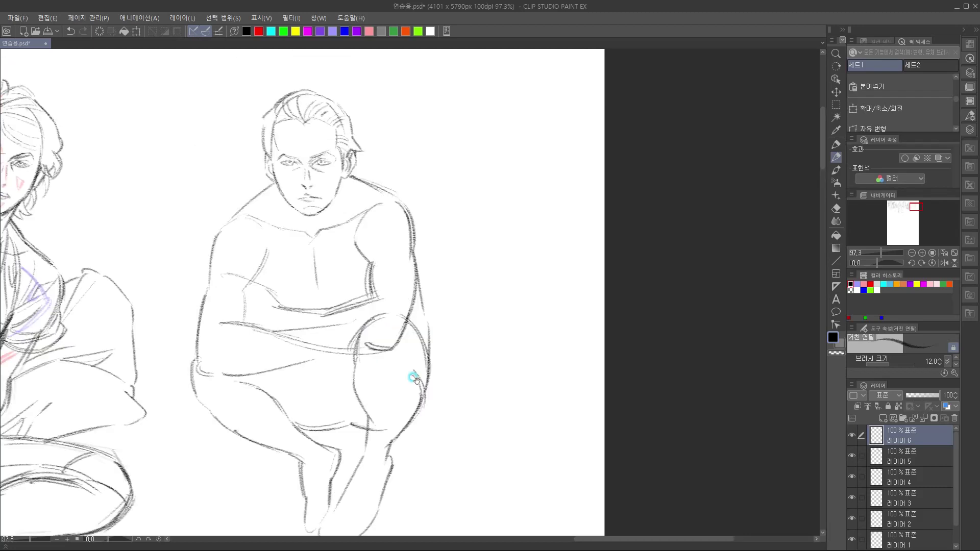
# Define the folded arm's upper contour, darken the line where the crossed forearms meet the chest, and add the neck lines
pyautogui.moveTo(372, 251)
pyautogui.mouseDown()
pyautogui.moveTo(408, 260)
pyautogui.moveTo(413, 251)
pyautogui.mouseUp()
pyautogui.moveTo(283, 342); pyautogui.dragTo(288, 352)
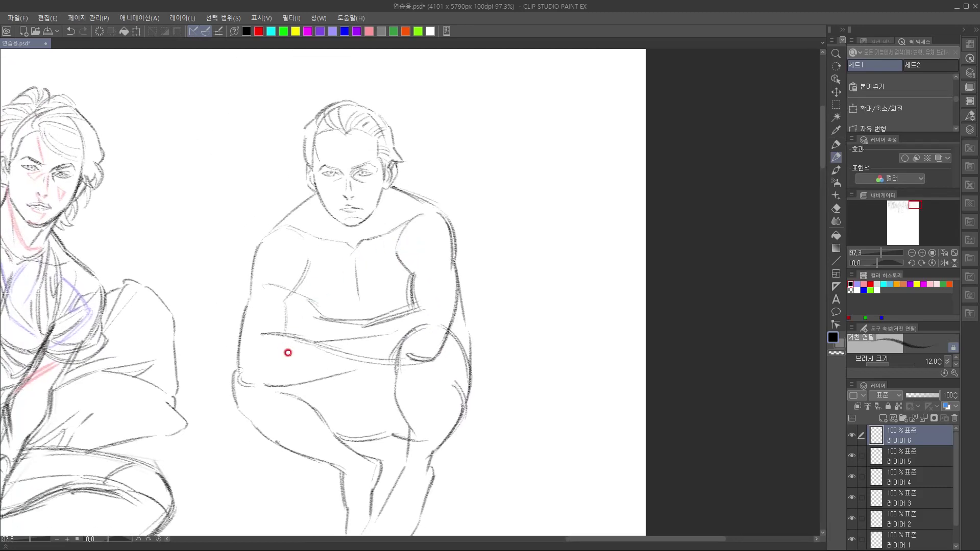
pyautogui.moveTo(293, 299)
pyautogui.mouseDown()
pyautogui.moveTo(313, 312)
pyautogui.moveTo(260, 283)
pyautogui.moveTo(267, 303)
pyautogui.moveTo(295, 308)
pyautogui.moveTo(268, 283)
pyautogui.moveTo(306, 304)
pyautogui.moveTo(255, 285)
pyautogui.moveTo(250, 328)
pyautogui.mouseUp()
pyautogui.moveTo(290, 296)
pyautogui.mouseDown()
pyautogui.moveTo(320, 318)
pyautogui.moveTo(350, 323)
pyautogui.moveTo(419, 311)
pyautogui.mouseUp()
pyautogui.moveTo(346, 314); pyautogui.dragTo(321, 341)
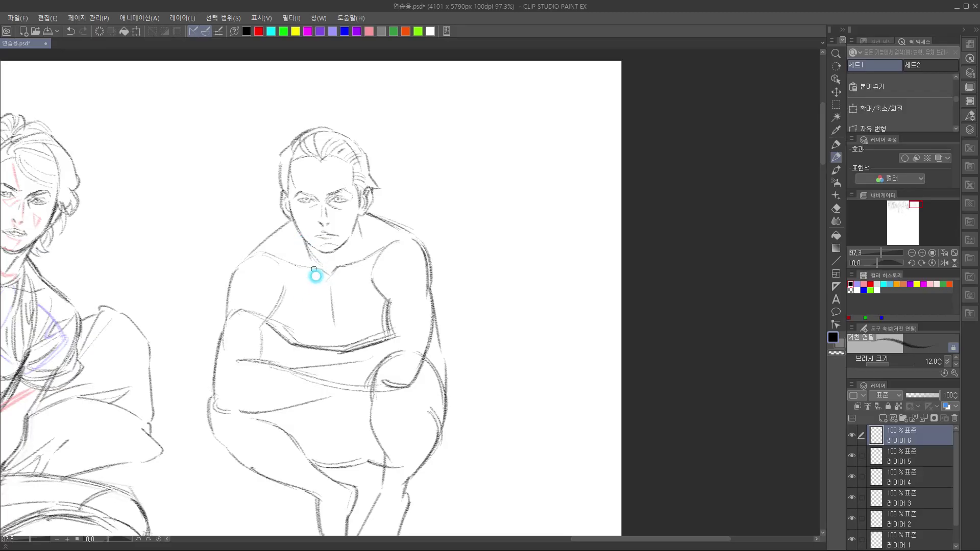
# Draw the T-shirt's rounded neckline below the crouching figure's chin and darken the side of the neck
pyautogui.moveTo(311, 261)
pyautogui.mouseDown()
pyautogui.moveTo(337, 283)
pyautogui.moveTo(319, 271)
pyautogui.mouseUp()
pyautogui.moveTo(361, 229)
pyautogui.mouseDown()
pyautogui.moveTo(345, 270)
pyautogui.moveTo(321, 272)
pyautogui.mouseUp()
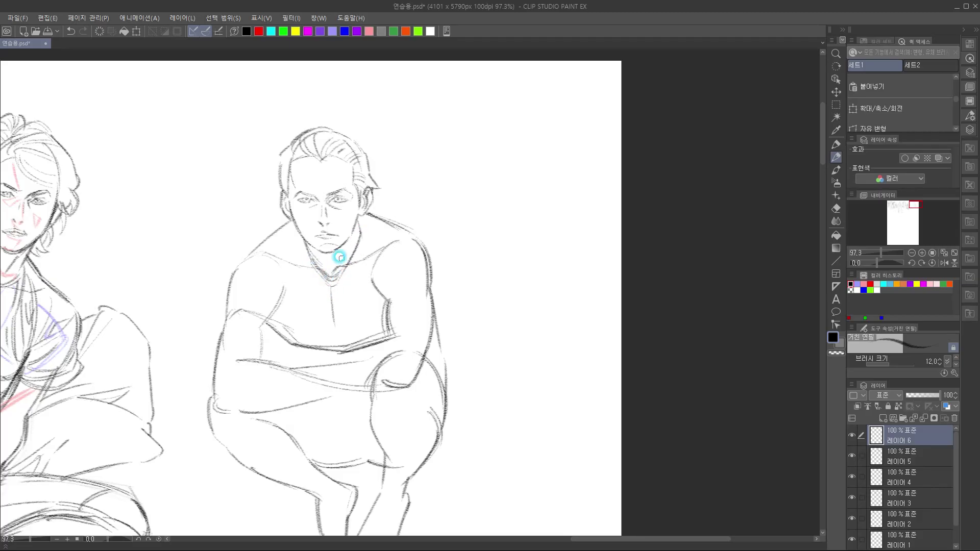
pyautogui.moveTo(357, 247)
pyautogui.mouseDown()
pyautogui.moveTo(334, 283)
pyautogui.moveTo(355, 231)
pyautogui.mouseUp()
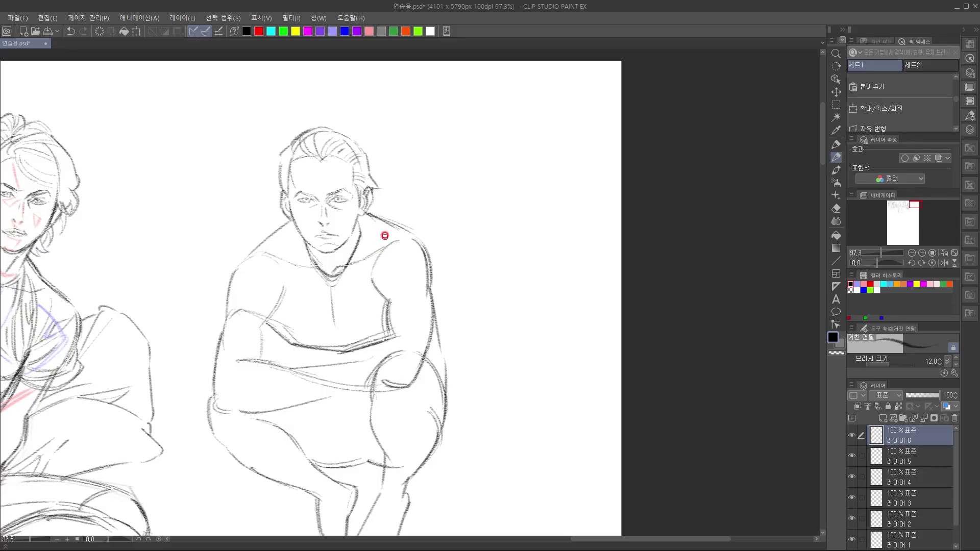
# Reinforce the shoulder line beside the neck, add short shirt folds on it, and undo the last stroke
pyautogui.moveTo(365, 211); pyautogui.dragTo(411, 236)
pyautogui.moveTo(366, 212); pyautogui.dragTo(416, 237)
pyautogui.moveTo(376, 210)
pyautogui.mouseDown()
pyautogui.moveTo(396, 219)
pyautogui.moveTo(378, 215)
pyautogui.mouseUp()
pyautogui.moveTo(371, 213); pyautogui.dragTo(406, 228)
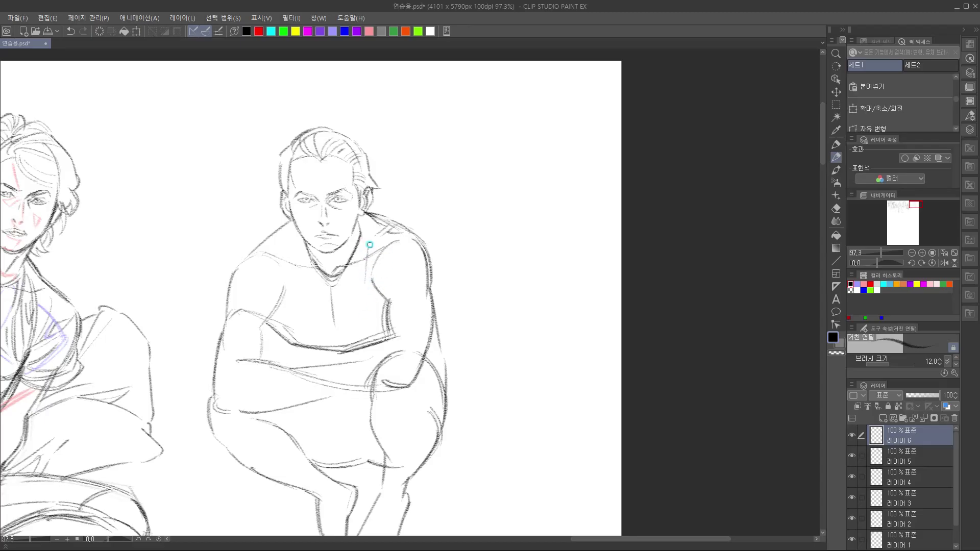
pyautogui.hotkey('ctrl', 'z')
# Draw the sleeve hem across the upper arm and darken the folds gathering at the armpit
pyautogui.moveTo(367, 279); pyautogui.dragTo(386, 310)
pyautogui.moveTo(384, 317); pyautogui.dragTo(430, 312)
pyautogui.moveTo(388, 312)
pyautogui.mouseDown()
pyautogui.moveTo(423, 280)
pyautogui.moveTo(426, 254)
pyautogui.moveTo(383, 317)
pyautogui.mouseUp()
pyautogui.moveTo(400, 284)
pyautogui.mouseDown()
pyautogui.moveTo(389, 310)
pyautogui.moveTo(400, 273)
pyautogui.moveTo(393, 310)
pyautogui.mouseUp()
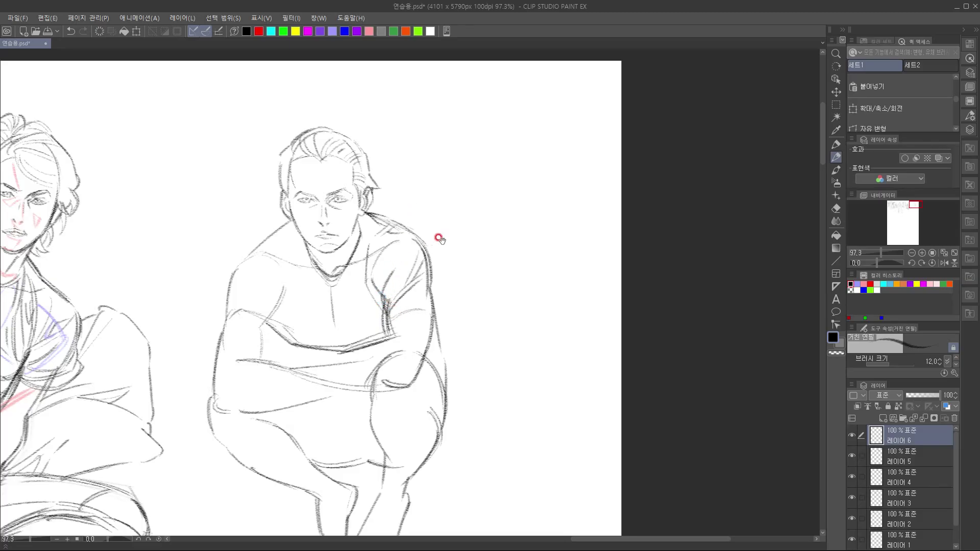
# Draw the curved shoulder line and outer edge of the sleeve above the gripping hand
pyautogui.moveTo(440, 235); pyautogui.dragTo(444, 217)
pyautogui.moveTo(306, 276); pyautogui.dragTo(338, 265)
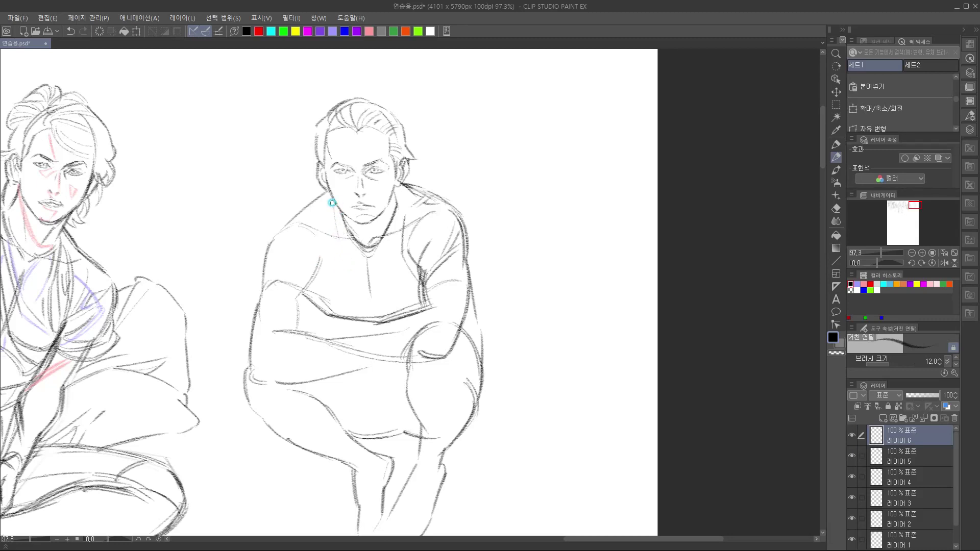
pyautogui.hscroll(-1, 369, 277)
pyautogui.moveTo(292, 243); pyautogui.dragTo(282, 287)
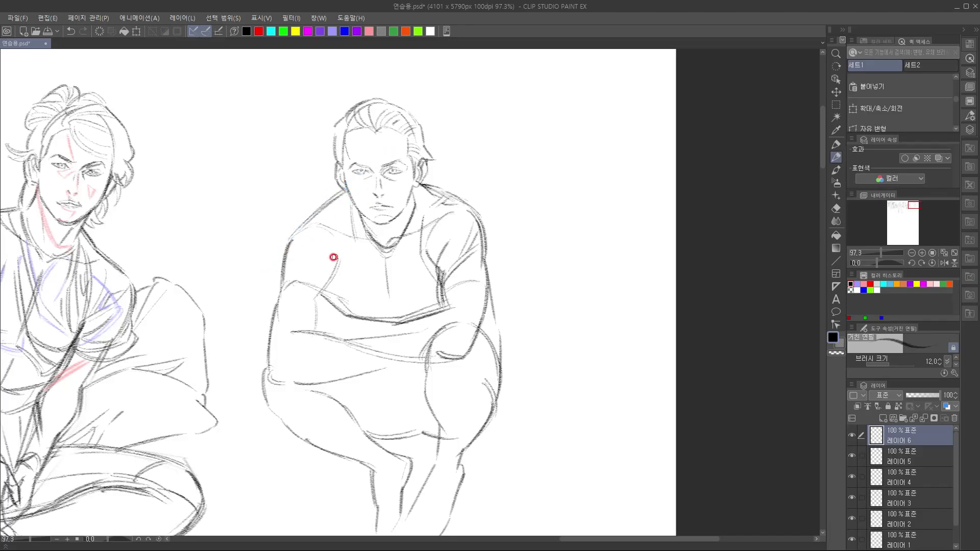
pyautogui.moveTo(294, 239)
pyautogui.mouseDown()
pyautogui.moveTo(322, 267)
pyautogui.moveTo(330, 307)
pyautogui.mouseUp()
pyautogui.moveTo(370, 280); pyautogui.dragTo(366, 272)
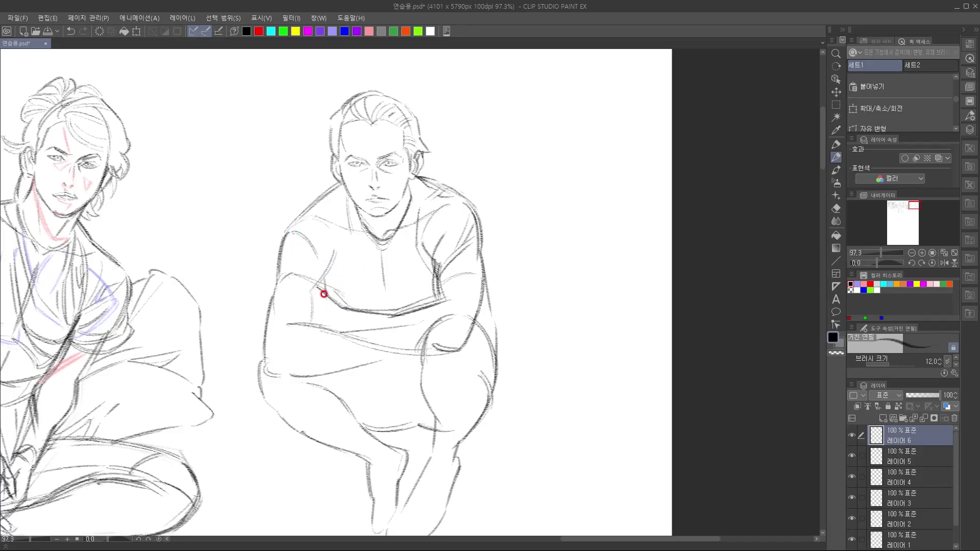
pyautogui.moveTo(350, 286); pyautogui.dragTo(324, 272)
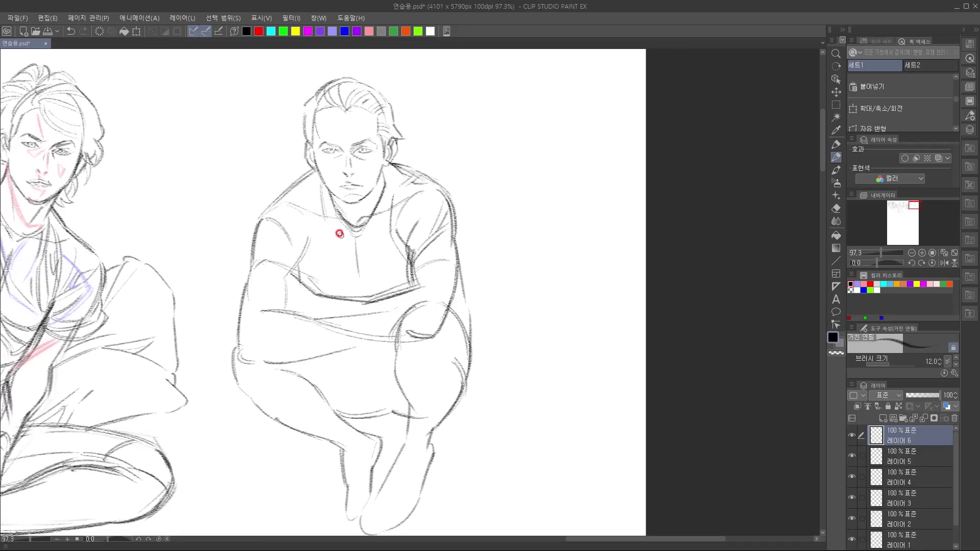
# Add a fold line at the centre of the T-shirt and extend the outer edge of the sleeve above the gripping hand
pyautogui.scroll(-1, 367, 248)
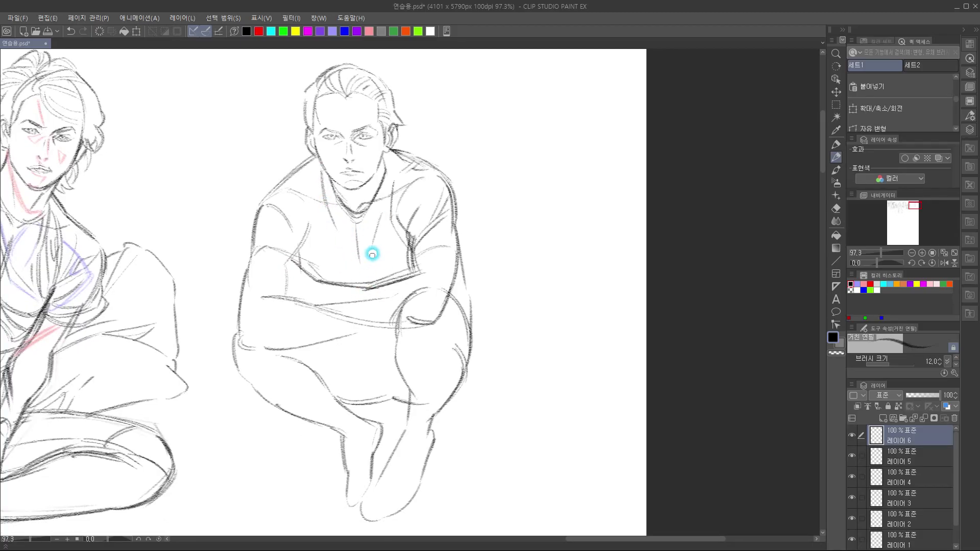
pyautogui.moveTo(347, 249)
pyautogui.mouseDown()
pyautogui.moveTo(336, 289)
pyautogui.moveTo(359, 324)
pyautogui.mouseUp()
pyautogui.moveTo(374, 273); pyautogui.dragTo(400, 256)
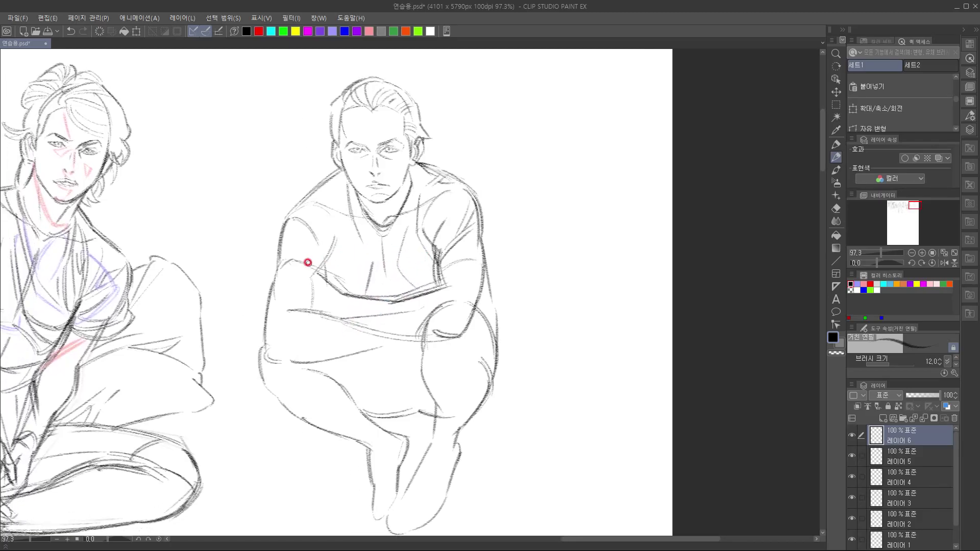
pyautogui.moveTo(278, 244); pyautogui.dragTo(276, 275)
pyautogui.scroll(-1, 351, 237)
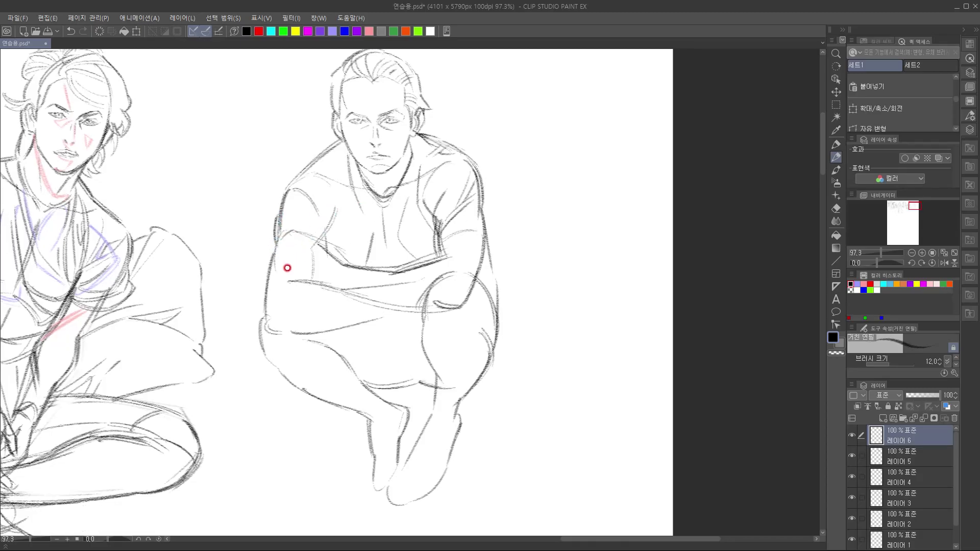
# Sketch the hand gripping the opposite upper arm, with its separate fingers and the edge leading into the wrist
pyautogui.moveTo(309, 242); pyautogui.dragTo(317, 247)
pyautogui.moveTo(289, 234)
pyautogui.mouseDown()
pyautogui.moveTo(319, 249)
pyautogui.moveTo(312, 243)
pyautogui.mouseUp()
pyautogui.moveTo(283, 247); pyautogui.dragTo(308, 253)
pyautogui.moveTo(293, 258)
pyautogui.mouseDown()
pyautogui.moveTo(310, 256)
pyautogui.moveTo(304, 263)
pyautogui.mouseUp()
pyautogui.moveTo(285, 270); pyautogui.dragTo(292, 271)
pyautogui.moveTo(276, 267); pyautogui.dragTo(302, 275)
pyautogui.moveTo(276, 266); pyautogui.dragTo(344, 291)
pyautogui.moveTo(355, 356); pyautogui.dragTo(352, 371)
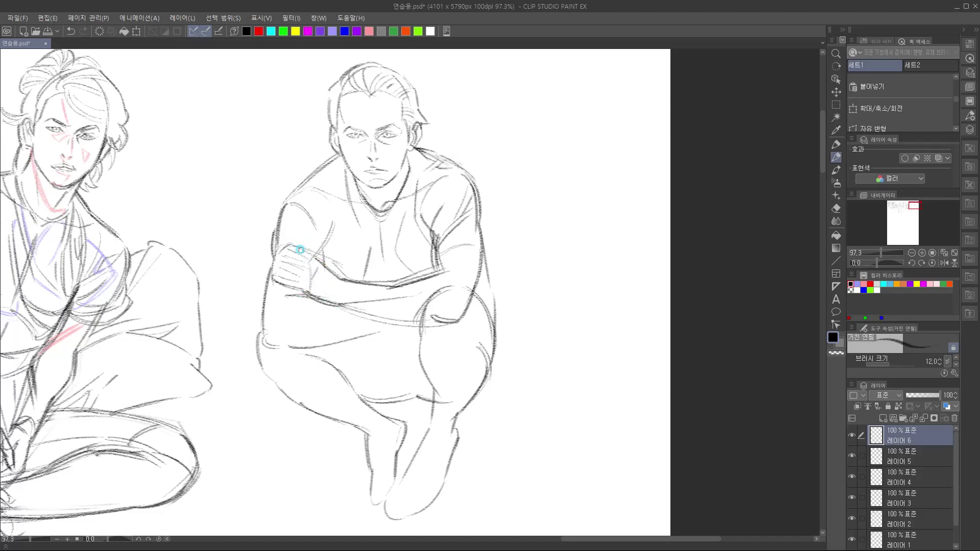
# Darken the upper contour of the front forearm from the wrist to the inner elbow
pyautogui.moveTo(318, 259)
pyautogui.mouseDown()
pyautogui.moveTo(360, 290)
pyautogui.moveTo(337, 290)
pyautogui.moveTo(325, 297)
pyautogui.moveTo(329, 309)
pyautogui.moveTo(343, 285)
pyautogui.moveTo(321, 263)
pyautogui.moveTo(346, 284)
pyautogui.mouseUp()
pyautogui.moveTo(344, 290); pyautogui.dragTo(434, 273)
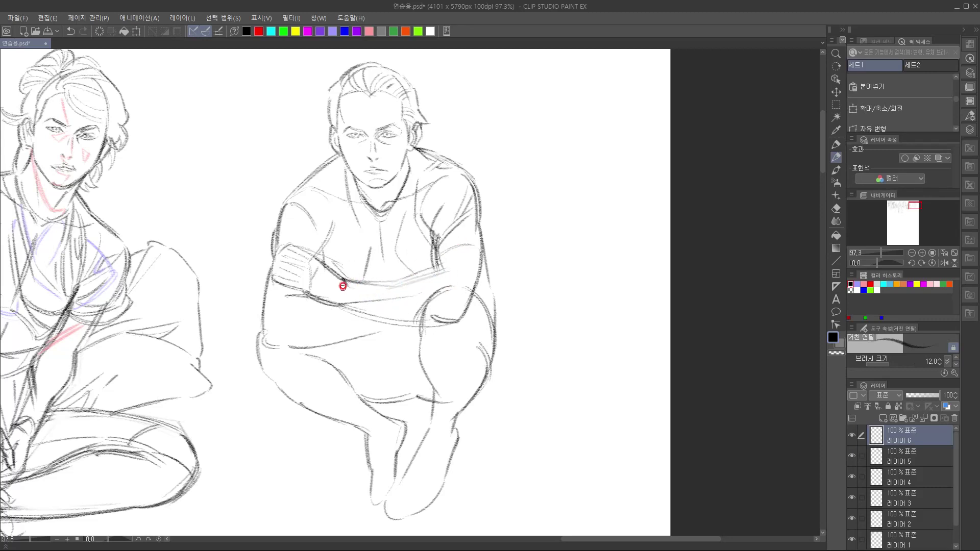
pyautogui.moveTo(328, 263)
pyautogui.mouseDown()
pyautogui.moveTo(358, 290)
pyautogui.moveTo(350, 284)
pyautogui.moveTo(411, 290)
pyautogui.mouseUp()
pyautogui.moveTo(352, 288)
pyautogui.mouseDown()
pyautogui.moveTo(410, 290)
pyautogui.moveTo(395, 287)
pyautogui.moveTo(461, 266)
pyautogui.moveTo(420, 270)
pyautogui.mouseUp()
pyautogui.moveTo(357, 285)
pyautogui.mouseDown()
pyautogui.moveTo(396, 289)
pyautogui.moveTo(454, 270)
pyautogui.moveTo(435, 241)
pyautogui.moveTo(434, 294)
pyautogui.moveTo(393, 292)
pyautogui.moveTo(446, 273)
pyautogui.moveTo(408, 291)
pyautogui.moveTo(402, 309)
pyautogui.moveTo(419, 306)
pyautogui.moveTo(400, 295)
pyautogui.moveTo(456, 291)
pyautogui.mouseUp()
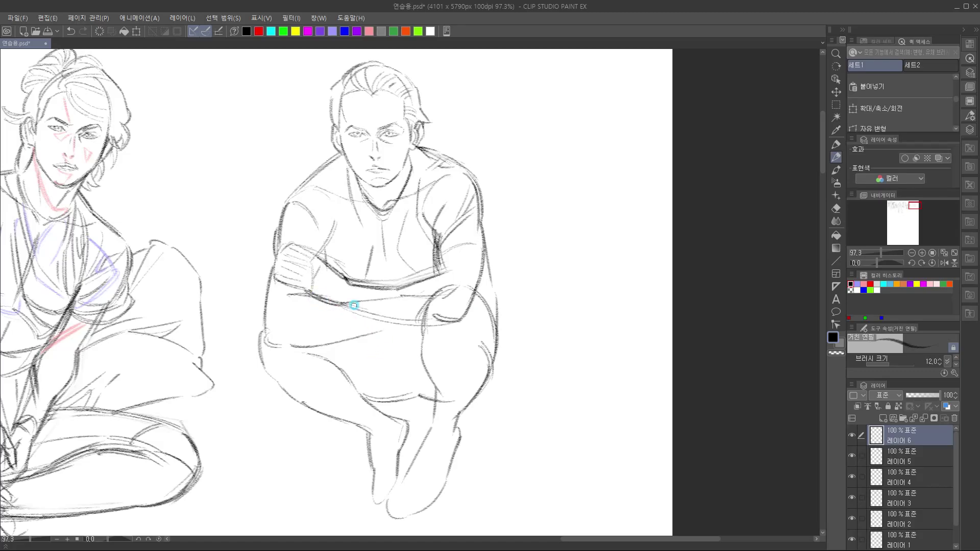
# Reinforce the front forearm's lower contour around the elbow, and firm up the upper arm and its sleeve hem
pyautogui.moveTo(356, 310)
pyautogui.mouseDown()
pyautogui.moveTo(400, 322)
pyautogui.moveTo(451, 315)
pyautogui.mouseUp()
pyautogui.moveTo(344, 304); pyautogui.dragTo(465, 322)
pyautogui.moveTo(483, 249); pyautogui.dragTo(475, 300)
pyautogui.moveTo(437, 265)
pyautogui.mouseDown()
pyautogui.moveTo(464, 241)
pyautogui.moveTo(482, 242)
pyautogui.mouseUp()
pyautogui.moveTo(429, 311); pyautogui.dragTo(433, 308)
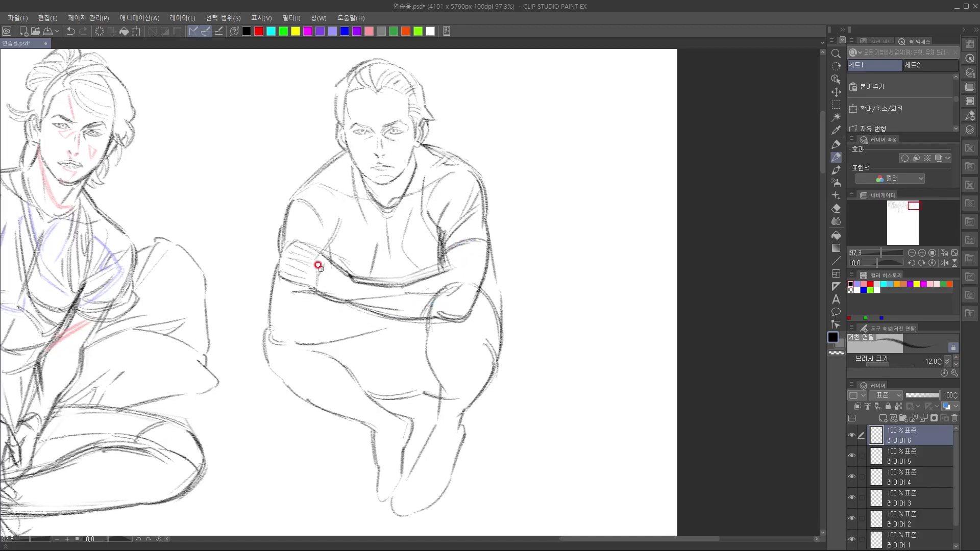
# Refine the gripping hand by darkening its upper edge, the finger divisions and the thumb-side wrist lines
pyautogui.moveTo(294, 242); pyautogui.dragTo(323, 252)
pyautogui.moveTo(310, 255); pyautogui.dragTo(336, 265)
pyautogui.moveTo(281, 252)
pyautogui.mouseDown()
pyautogui.moveTo(292, 241)
pyautogui.moveTo(302, 274)
pyautogui.mouseUp()
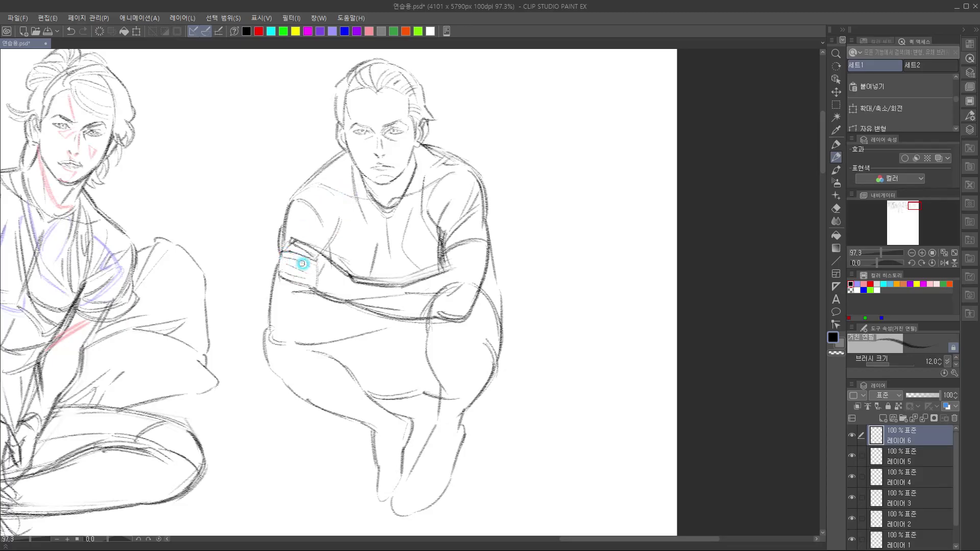
pyautogui.moveTo(279, 264); pyautogui.dragTo(285, 264)
pyautogui.moveTo(329, 241); pyautogui.dragTo(326, 245)
pyautogui.moveTo(293, 273); pyautogui.dragTo(306, 273)
pyautogui.moveTo(296, 274); pyautogui.dragTo(308, 280)
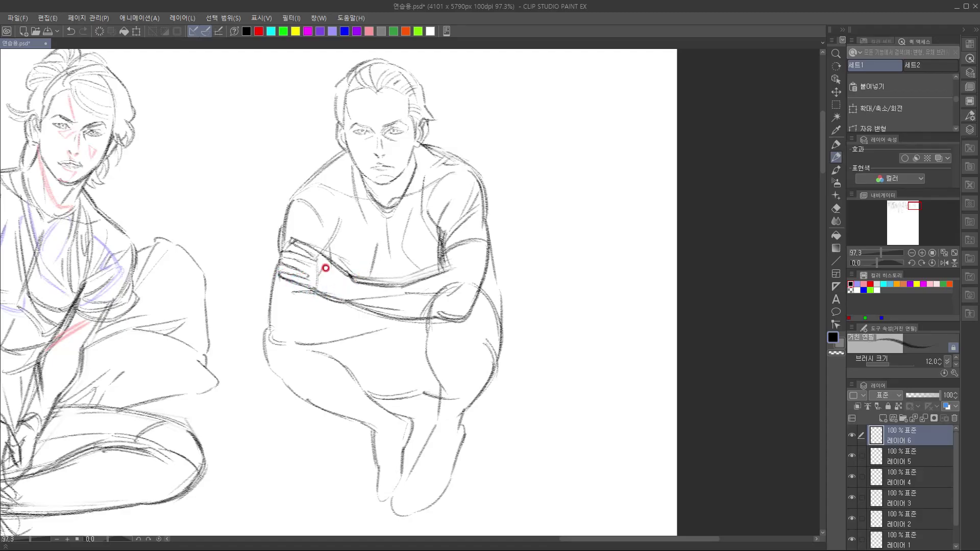
pyautogui.moveTo(324, 264)
pyautogui.mouseDown()
pyautogui.moveTo(353, 292)
pyautogui.moveTo(317, 275)
pyautogui.mouseUp()
# Darken the outer contour of the gripped upper arm and reinforce the lower fingers resting on it
pyautogui.moveTo(378, 335); pyautogui.dragTo(337, 329)
pyautogui.moveTo(250, 233); pyautogui.dragTo(253, 240)
pyautogui.moveTo(423, 307); pyautogui.dragTo(476, 323)
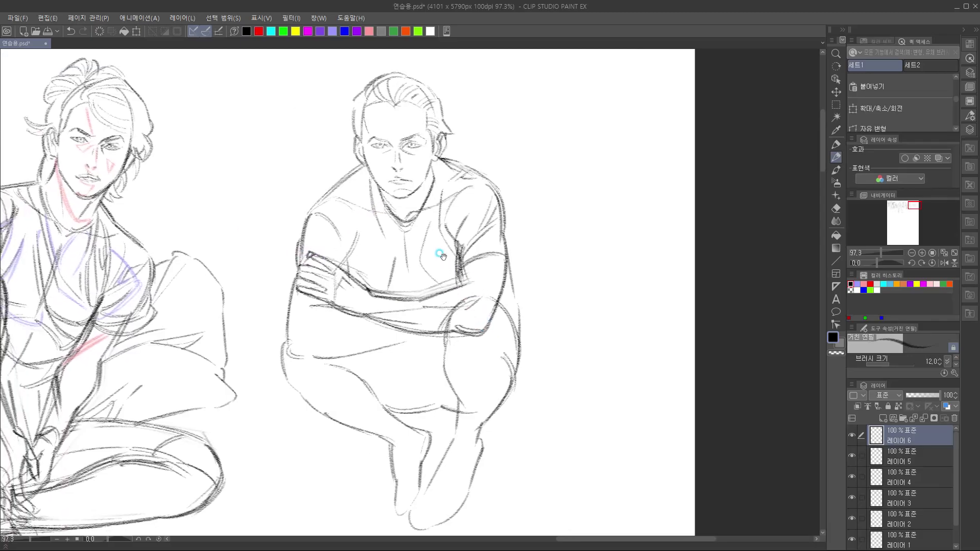
pyautogui.moveTo(298, 253)
pyautogui.mouseDown()
pyautogui.moveTo(304, 281)
pyautogui.moveTo(290, 309)
pyautogui.mouseUp()
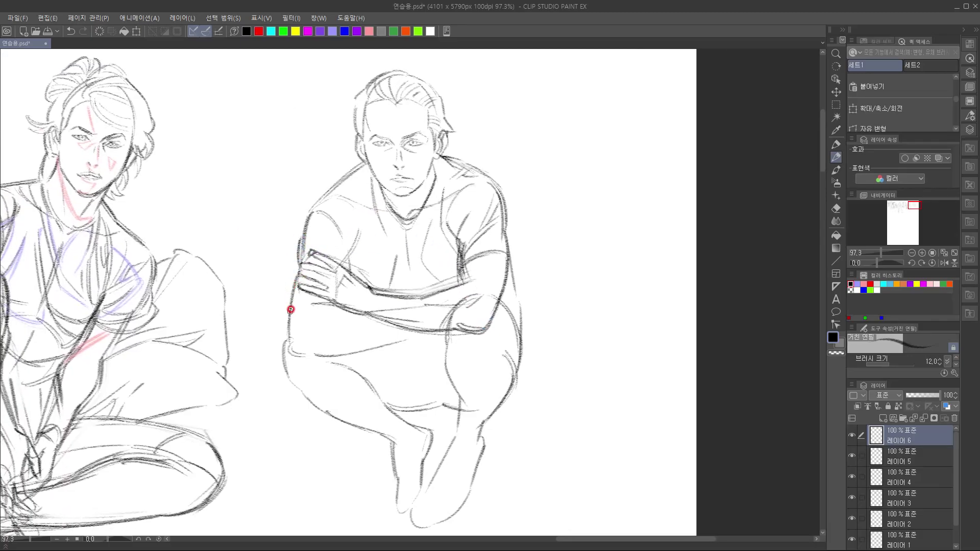
pyautogui.moveTo(302, 261)
pyautogui.mouseDown()
pyautogui.moveTo(294, 286)
pyautogui.moveTo(319, 297)
pyautogui.mouseUp()
pyautogui.moveTo(297, 285); pyautogui.dragTo(322, 296)
pyautogui.moveTo(357, 323)
pyautogui.mouseDown()
pyautogui.moveTo(356, 310)
pyautogui.moveTo(330, 290)
pyautogui.mouseUp()
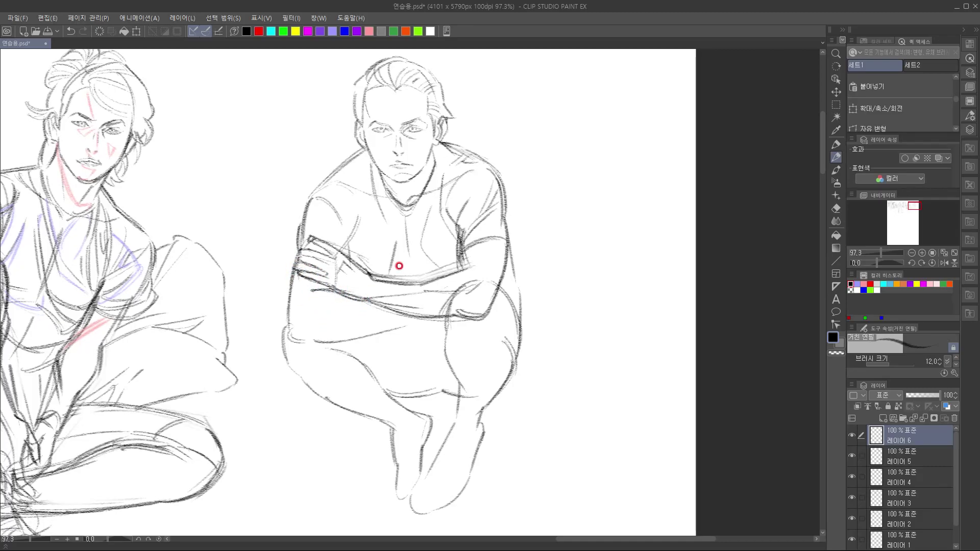
# Reinforce the lower forearm's elbow and underside, and draw the contour and trouser folds of the knee beneath it
pyautogui.moveTo(308, 322)
pyautogui.mouseDown()
pyautogui.moveTo(399, 316)
pyautogui.moveTo(320, 340)
pyautogui.moveTo(399, 316)
pyautogui.moveTo(306, 345)
pyautogui.moveTo(292, 333)
pyautogui.moveTo(343, 341)
pyautogui.moveTo(447, 312)
pyautogui.moveTo(356, 344)
pyautogui.moveTo(394, 329)
pyautogui.moveTo(405, 346)
pyautogui.moveTo(371, 321)
pyautogui.moveTo(316, 333)
pyautogui.moveTo(313, 307)
pyautogui.mouseUp()
pyautogui.click(329, 329)
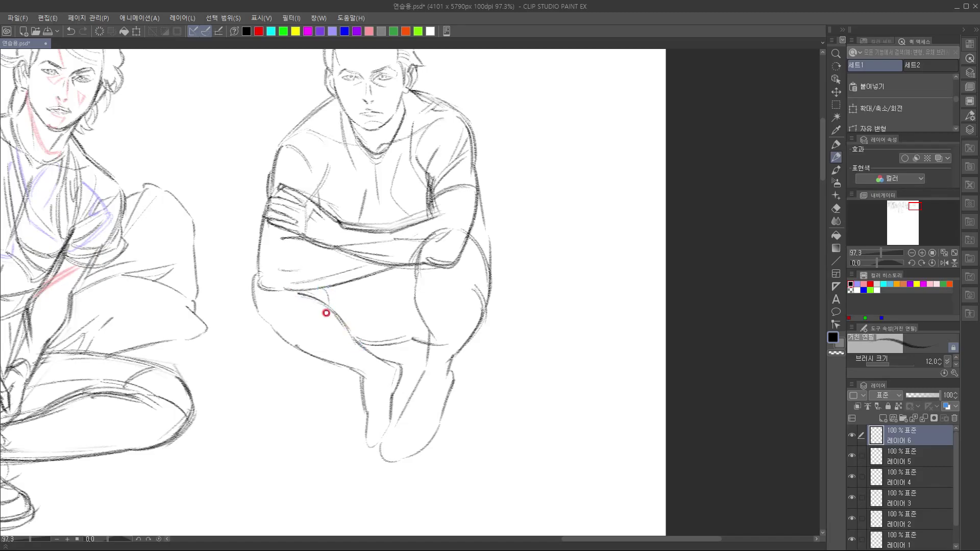
pyautogui.moveTo(326, 294); pyautogui.dragTo(328, 304)
pyautogui.moveTo(257, 270); pyautogui.dragTo(254, 306)
pyautogui.moveTo(313, 352); pyautogui.dragTo(323, 409)
pyautogui.moveTo(384, 335); pyautogui.dragTo(400, 298)
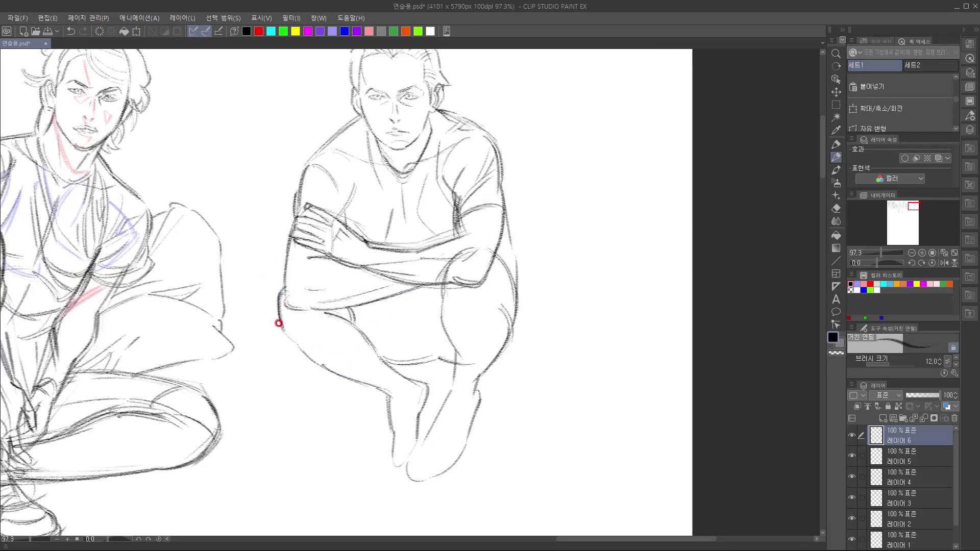
pyautogui.moveTo(294, 318)
pyautogui.mouseDown()
pyautogui.moveTo(273, 291)
pyautogui.moveTo(294, 307)
pyautogui.moveTo(284, 330)
pyautogui.moveTo(279, 324)
pyautogui.moveTo(298, 343)
pyautogui.mouseUp()
pyautogui.moveTo(362, 360); pyautogui.dragTo(345, 337)
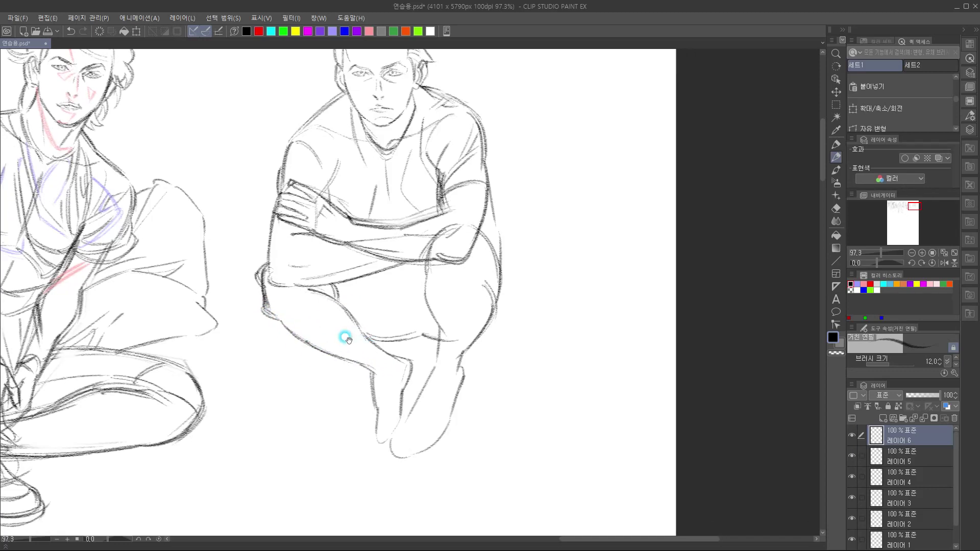
# Draw the trouser cuff around the ankle below that knee, and outline the shoe's sides, toe and opening
pyautogui.moveTo(363, 335)
pyautogui.mouseDown()
pyautogui.moveTo(350, 365)
pyautogui.moveTo(372, 355)
pyautogui.moveTo(358, 364)
pyautogui.moveTo(349, 349)
pyautogui.mouseUp()
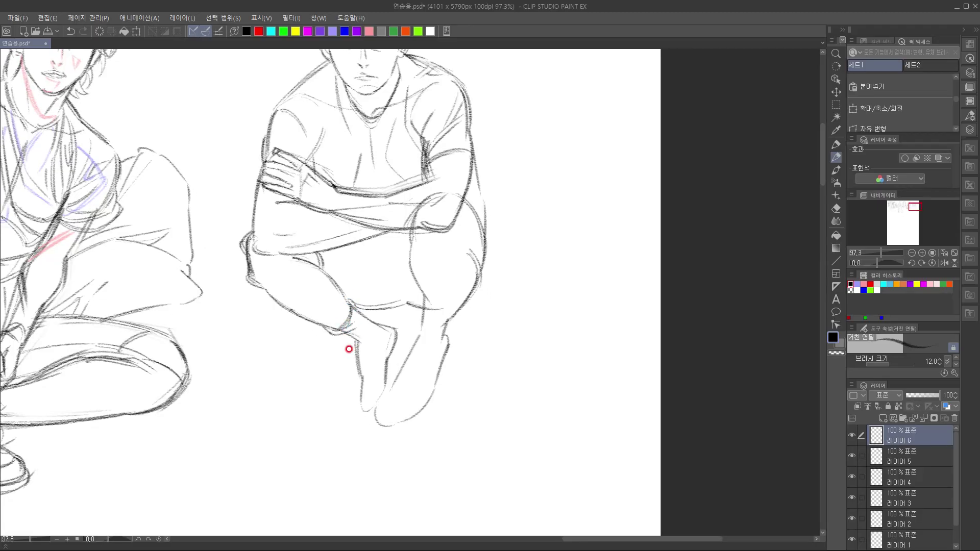
pyautogui.moveTo(350, 338); pyautogui.dragTo(357, 380)
pyautogui.moveTo(362, 355)
pyautogui.mouseDown()
pyautogui.moveTo(358, 334)
pyautogui.moveTo(359, 387)
pyautogui.moveTo(363, 336)
pyautogui.mouseUp()
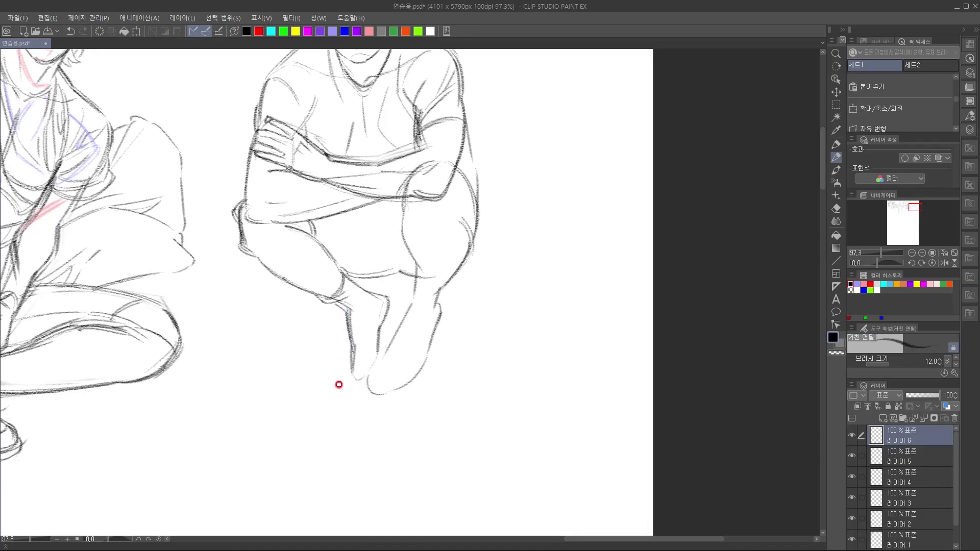
pyautogui.moveTo(361, 379); pyautogui.dragTo(350, 365)
pyautogui.moveTo(349, 280)
pyautogui.mouseDown()
pyautogui.moveTo(335, 301)
pyautogui.moveTo(351, 294)
pyautogui.moveTo(343, 301)
pyautogui.moveTo(358, 309)
pyautogui.mouseUp()
pyautogui.moveTo(352, 308); pyautogui.dragTo(362, 360)
pyautogui.moveTo(359, 355); pyautogui.dragTo(374, 343)
pyautogui.hotkey('ctrl', 'z')
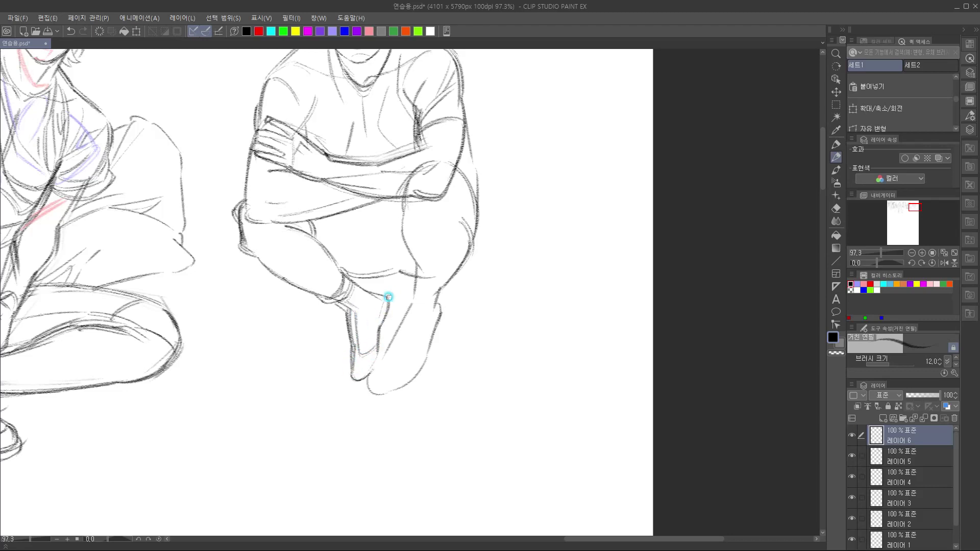
# Define the heel and inner edge of the same shoe and darken the line beneath the seat
pyautogui.moveTo(387, 298); pyautogui.dragTo(389, 324)
pyautogui.moveTo(425, 282); pyautogui.dragTo(360, 336)
pyautogui.moveTo(326, 272); pyautogui.dragTo(314, 265)
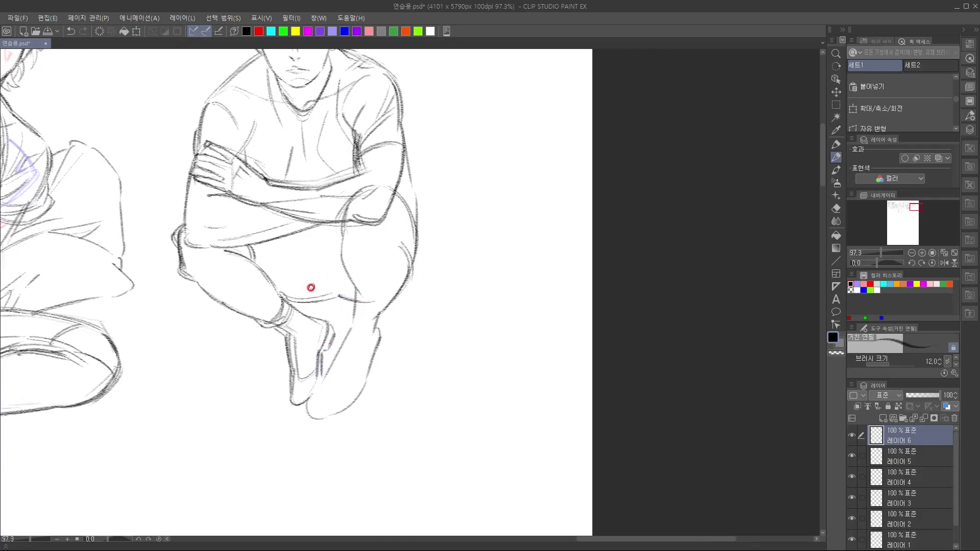
# Undo the stray stroke between the legs, and draw the inner thigh contour and the trouser fold there
pyautogui.moveTo(331, 264); pyautogui.dragTo(334, 290)
pyautogui.hotkey('ctrl', 'z')
pyautogui.moveTo(323, 290); pyautogui.dragTo(320, 286)
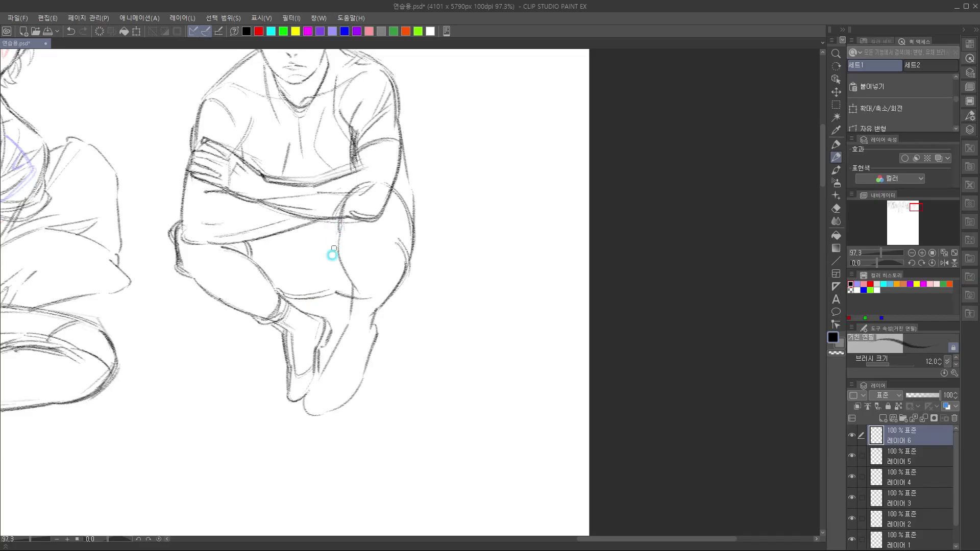
pyautogui.moveTo(339, 226); pyautogui.dragTo(333, 292)
pyautogui.moveTo(293, 239); pyautogui.dragTo(327, 280)
pyautogui.moveTo(288, 235)
pyautogui.mouseDown()
pyautogui.moveTo(328, 279)
pyautogui.moveTo(330, 375)
pyautogui.mouseUp()
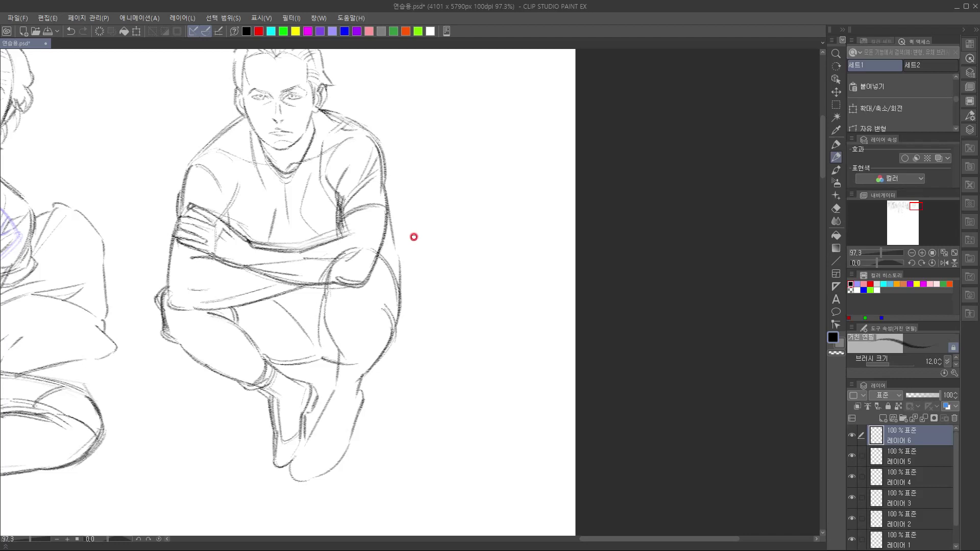
pyautogui.moveTo(415, 280)
pyautogui.mouseDown()
pyautogui.moveTo(475, 228)
pyautogui.moveTo(462, 209)
pyautogui.mouseUp()
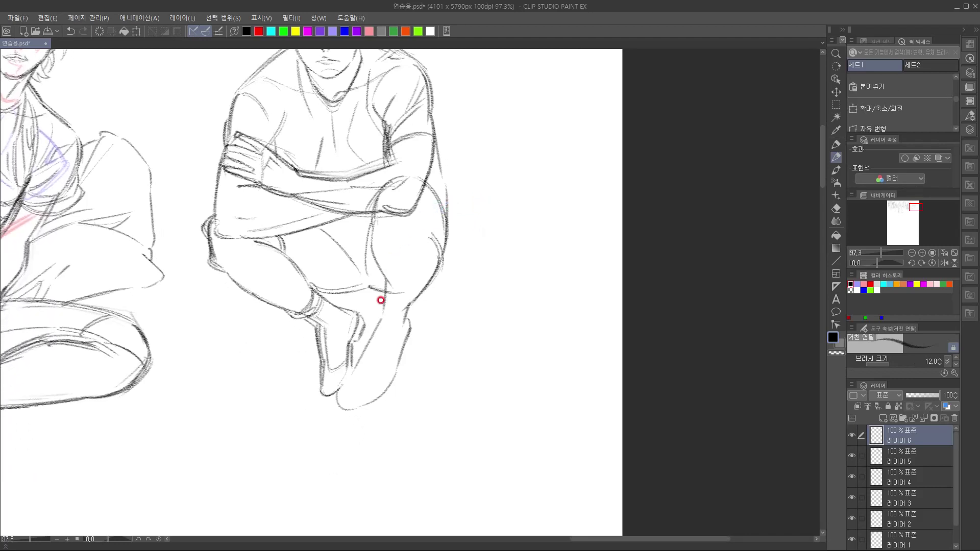
# Draw the raised leg's trouser cuff, the folds beside its knee, and the back contour below the elbow
pyautogui.moveTo(402, 279)
pyautogui.mouseDown()
pyautogui.moveTo(385, 292)
pyautogui.moveTo(387, 312)
pyautogui.moveTo(410, 304)
pyautogui.mouseUp()
pyautogui.moveTo(420, 220)
pyautogui.mouseDown()
pyautogui.moveTo(438, 237)
pyautogui.moveTo(415, 215)
pyautogui.moveTo(462, 237)
pyautogui.moveTo(441, 235)
pyautogui.moveTo(420, 213)
pyautogui.moveTo(441, 246)
pyautogui.mouseUp()
pyautogui.moveTo(419, 217); pyautogui.dragTo(437, 236)
pyautogui.moveTo(419, 219); pyautogui.dragTo(436, 230)
pyautogui.moveTo(441, 167); pyautogui.dragTo(443, 206)
pyautogui.moveTo(438, 162); pyautogui.dragTo(439, 214)
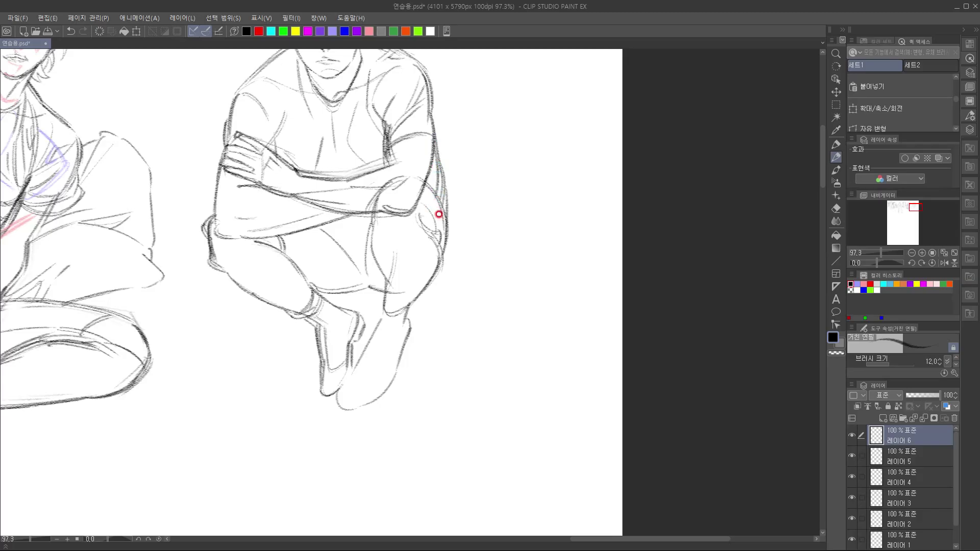
# Darken the figure's back and outer calf contours, and add the rounded hip shape behind the raised knee
pyautogui.moveTo(437, 168)
pyautogui.mouseDown()
pyautogui.moveTo(437, 192)
pyautogui.moveTo(430, 188)
pyautogui.moveTo(447, 210)
pyautogui.moveTo(449, 249)
pyautogui.mouseUp()
pyautogui.moveTo(447, 210)
pyautogui.mouseDown()
pyautogui.moveTo(444, 236)
pyautogui.moveTo(451, 231)
pyautogui.moveTo(434, 264)
pyautogui.moveTo(448, 260)
pyautogui.moveTo(444, 247)
pyautogui.moveTo(421, 294)
pyautogui.mouseUp()
pyautogui.moveTo(447, 252); pyautogui.dragTo(417, 299)
pyautogui.moveTo(459, 270); pyautogui.dragTo(384, 364)
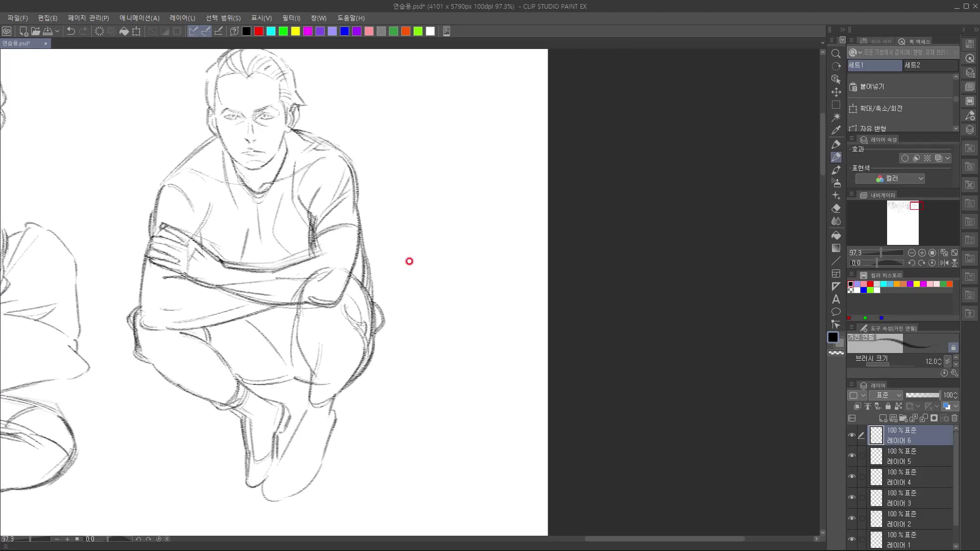
pyautogui.moveTo(370, 236)
pyautogui.mouseDown()
pyautogui.moveTo(376, 291)
pyautogui.moveTo(370, 250)
pyautogui.mouseUp()
pyautogui.moveTo(376, 345)
pyautogui.mouseDown()
pyautogui.moveTo(433, 218)
pyautogui.moveTo(398, 281)
pyautogui.mouseUp()
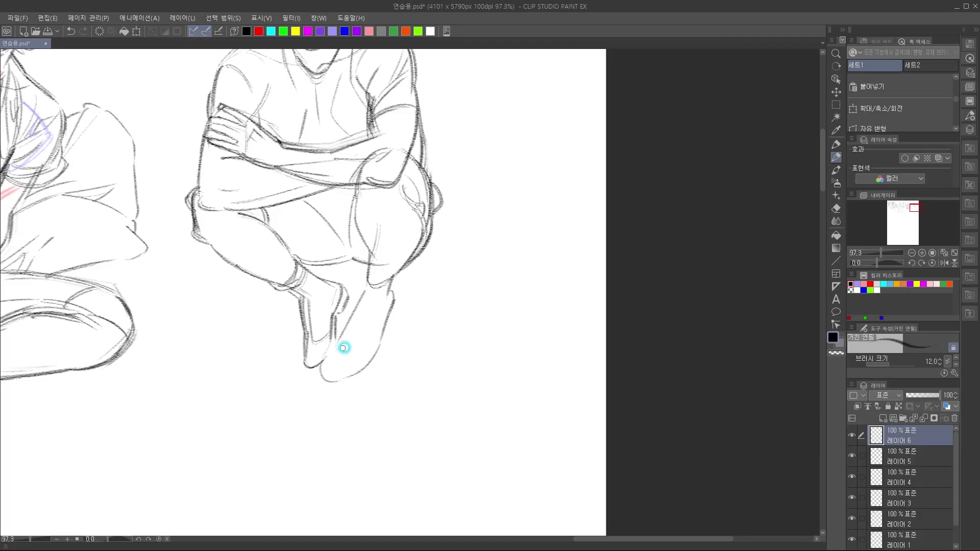
# Draw the raised leg's ankle band and the shoe's toe line and inner edges, and darken its outer contour
pyautogui.moveTo(350, 346); pyautogui.dragTo(361, 365)
pyautogui.moveTo(366, 288); pyautogui.dragTo(387, 288)
pyautogui.moveTo(369, 304)
pyautogui.mouseDown()
pyautogui.moveTo(353, 353)
pyautogui.moveTo(370, 302)
pyautogui.moveTo(366, 335)
pyautogui.moveTo(373, 301)
pyautogui.moveTo(355, 349)
pyautogui.moveTo(368, 300)
pyautogui.moveTo(345, 348)
pyautogui.mouseUp()
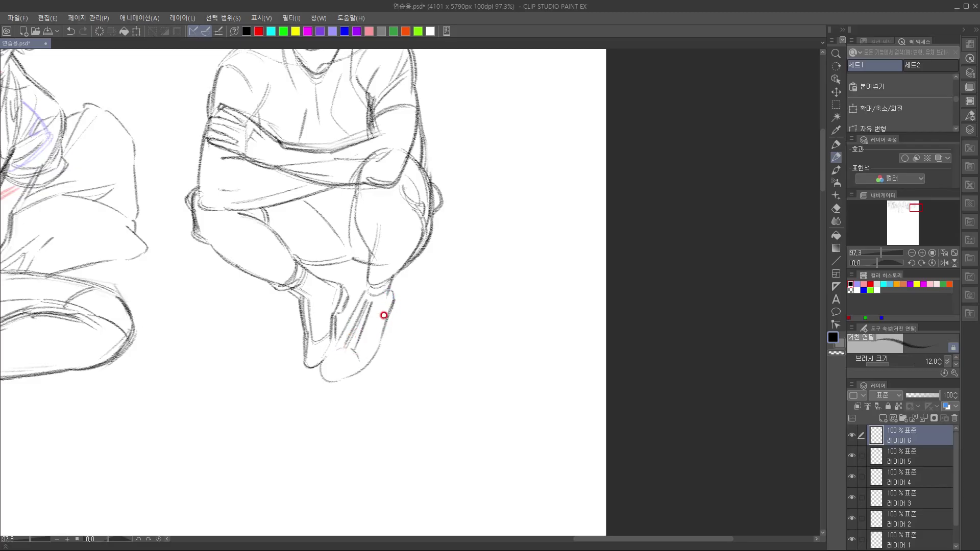
pyautogui.moveTo(389, 295)
pyautogui.mouseDown()
pyautogui.moveTo(369, 361)
pyautogui.moveTo(331, 381)
pyautogui.mouseUp()
pyautogui.moveTo(377, 354); pyautogui.dragTo(341, 383)
pyautogui.moveTo(367, 292)
pyautogui.mouseDown()
pyautogui.moveTo(330, 372)
pyautogui.moveTo(340, 378)
pyautogui.moveTo(360, 350)
pyautogui.moveTo(328, 380)
pyautogui.moveTo(327, 354)
pyautogui.moveTo(330, 383)
pyautogui.moveTo(328, 374)
pyautogui.moveTo(363, 364)
pyautogui.moveTo(359, 348)
pyautogui.moveTo(347, 355)
pyautogui.moveTo(352, 379)
pyautogui.moveTo(363, 374)
pyautogui.moveTo(362, 358)
pyautogui.moveTo(377, 358)
pyautogui.moveTo(344, 366)
pyautogui.moveTo(338, 341)
pyautogui.moveTo(334, 359)
pyautogui.moveTo(346, 342)
pyautogui.mouseUp()
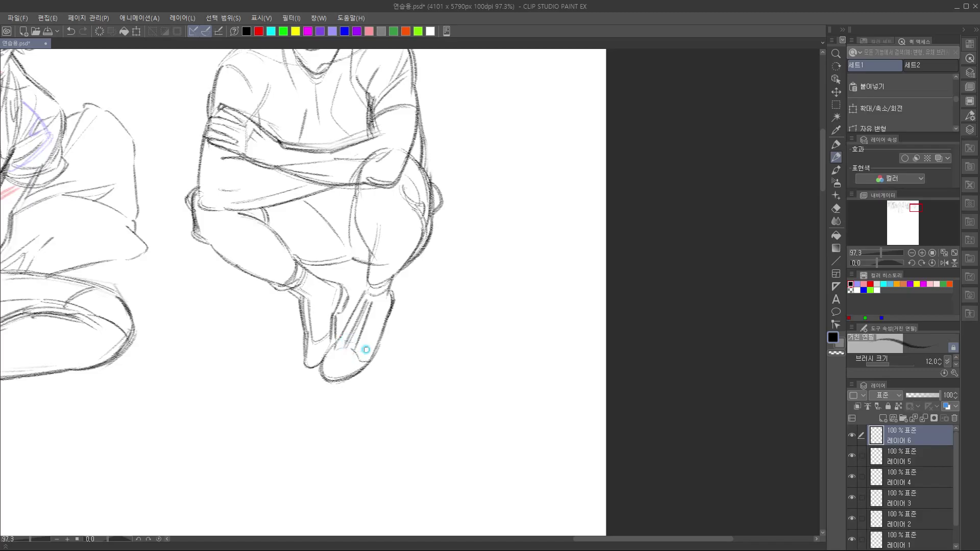
# Draw the crisscross laces on the crouching figure's front shoe and the lace bow at the other ankle
pyautogui.moveTo(345, 341)
pyautogui.mouseDown()
pyautogui.moveTo(365, 343)
pyautogui.moveTo(344, 339)
pyautogui.moveTo(360, 339)
pyautogui.moveTo(350, 329)
pyautogui.moveTo(372, 313)
pyautogui.moveTo(371, 321)
pyautogui.moveTo(363, 304)
pyautogui.mouseUp()
pyautogui.moveTo(511, 291); pyautogui.dragTo(501, 291)
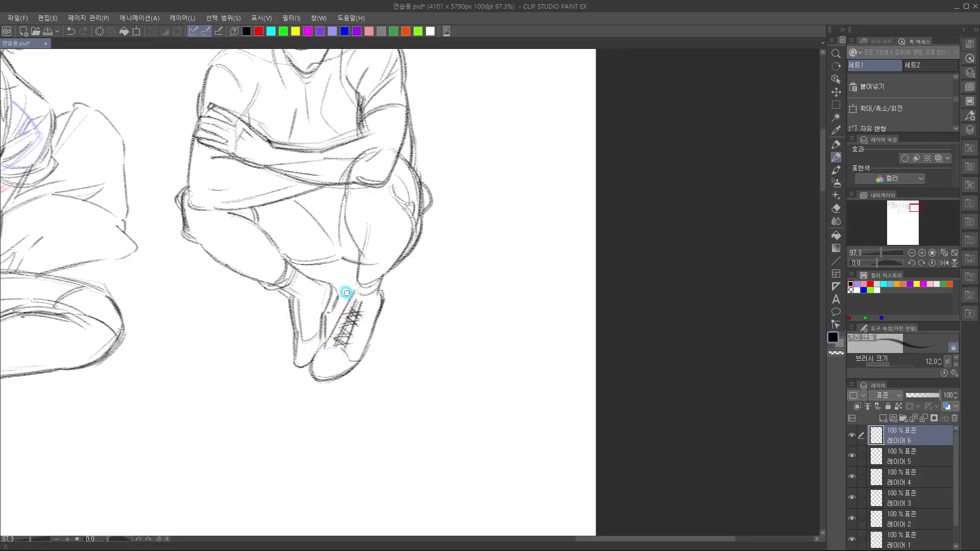
pyautogui.moveTo(347, 295)
pyautogui.mouseDown()
pyautogui.moveTo(372, 312)
pyautogui.moveTo(360, 312)
pyautogui.mouseUp()
pyautogui.moveTo(281, 292)
pyautogui.mouseDown()
pyautogui.moveTo(271, 287)
pyautogui.moveTo(271, 306)
pyautogui.moveTo(283, 295)
pyautogui.mouseUp()
pyautogui.moveTo(285, 296); pyautogui.dragTo(284, 314)
# Darken the crouching figure's hair outline and add strands along both sides of the swept-back hair
pyautogui.scroll(5, 378, 354)
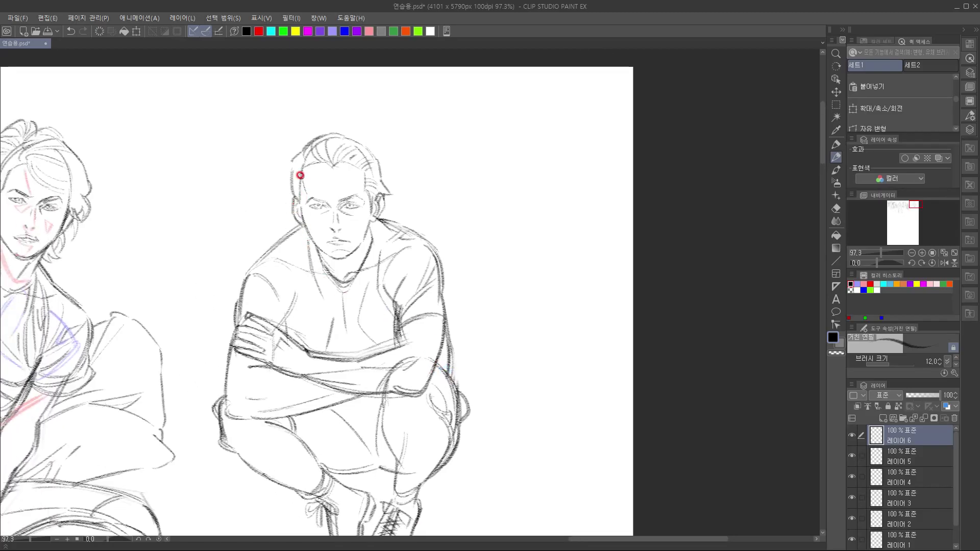
pyautogui.moveTo(299, 166)
pyautogui.mouseDown()
pyautogui.moveTo(306, 157)
pyautogui.moveTo(313, 166)
pyautogui.moveTo(300, 176)
pyautogui.mouseUp()
pyautogui.moveTo(377, 161); pyautogui.dragTo(380, 179)
pyautogui.moveTo(371, 156); pyautogui.dragTo(380, 177)
pyautogui.moveTo(365, 147); pyautogui.dragTo(381, 169)
pyautogui.moveTo(347, 137); pyautogui.dragTo(390, 193)
pyautogui.moveTo(397, 223); pyautogui.dragTo(422, 173)
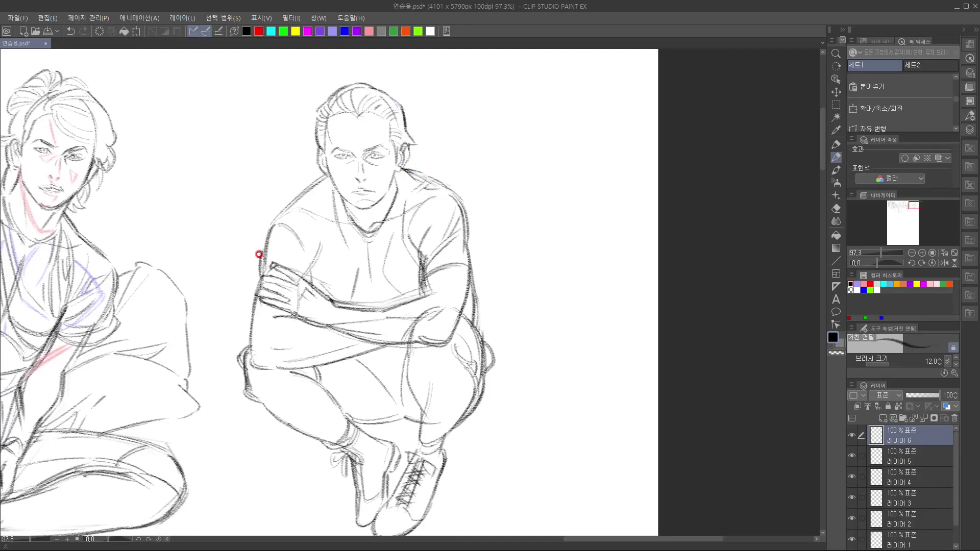
# Strengthen the crouching figure's shoulder contour above the gripping hand and refine the folds around it
pyautogui.moveTo(287, 213)
pyautogui.mouseDown()
pyautogui.moveTo(319, 197)
pyautogui.moveTo(287, 210)
pyautogui.mouseUp()
pyautogui.moveTo(287, 209)
pyautogui.mouseDown()
pyautogui.moveTo(331, 194)
pyautogui.moveTo(308, 199)
pyautogui.moveTo(318, 197)
pyautogui.mouseUp()
pyautogui.moveTo(394, 265); pyautogui.dragTo(400, 256)
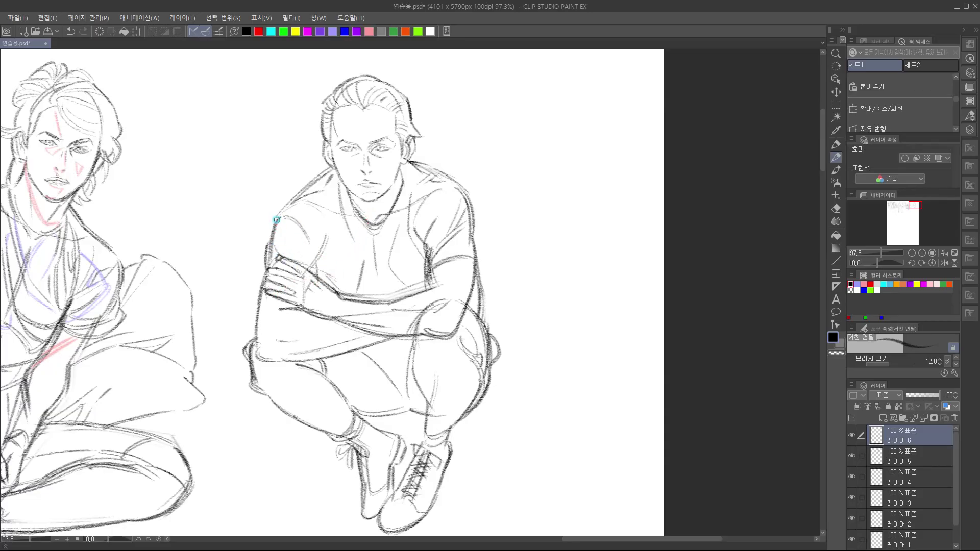
pyautogui.moveTo(347, 270)
pyautogui.mouseDown()
pyautogui.moveTo(353, 243)
pyautogui.moveTo(324, 232)
pyautogui.mouseUp()
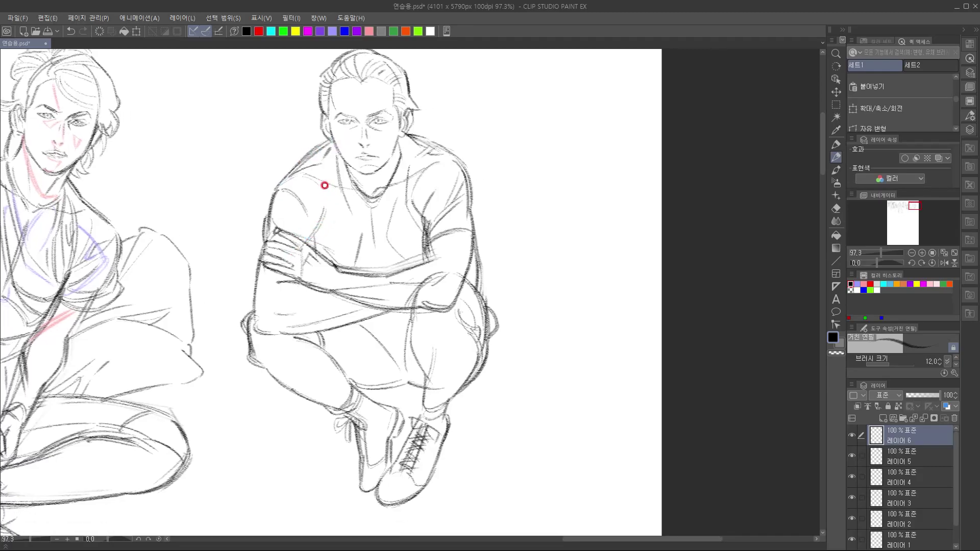
pyautogui.moveTo(361, 347); pyautogui.dragTo(337, 376)
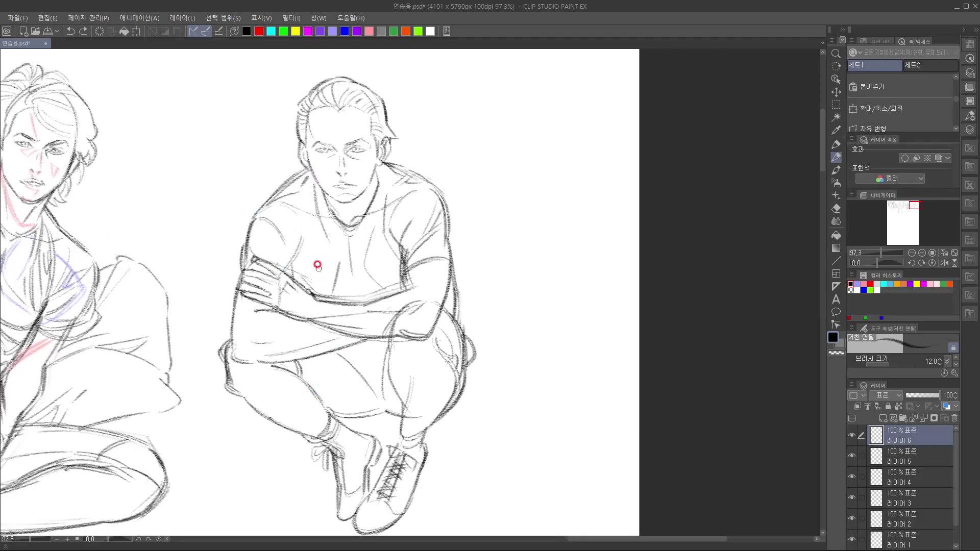
pyautogui.moveTo(351, 387); pyautogui.dragTo(390, 346)
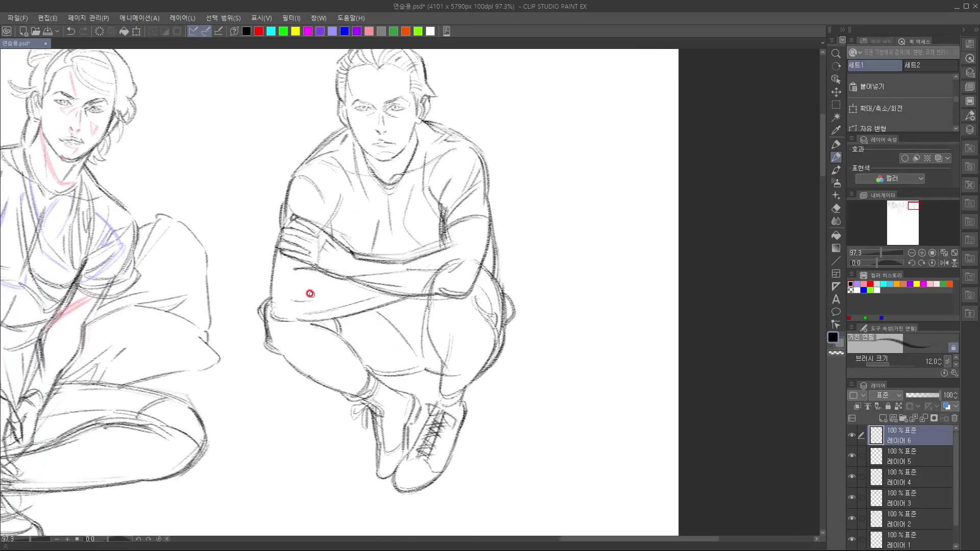
pyautogui.moveTo(295, 380); pyautogui.dragTo(277, 376)
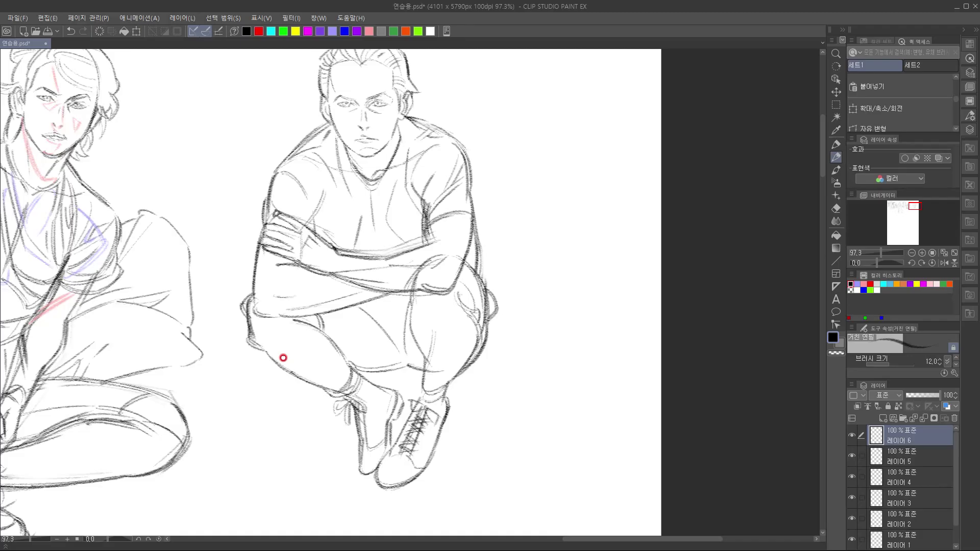
# Thicken the contour behind the crouching figure's raised knee and hip, and reinforce the inner leg and rear shoe edge
pyautogui.moveTo(486, 320); pyautogui.dragTo(468, 367)
pyautogui.moveTo(485, 288)
pyautogui.mouseDown()
pyautogui.moveTo(501, 319)
pyautogui.moveTo(493, 309)
pyautogui.moveTo(492, 319)
pyautogui.mouseUp()
pyautogui.moveTo(409, 314)
pyautogui.mouseDown()
pyautogui.moveTo(425, 356)
pyautogui.moveTo(419, 376)
pyautogui.mouseUp()
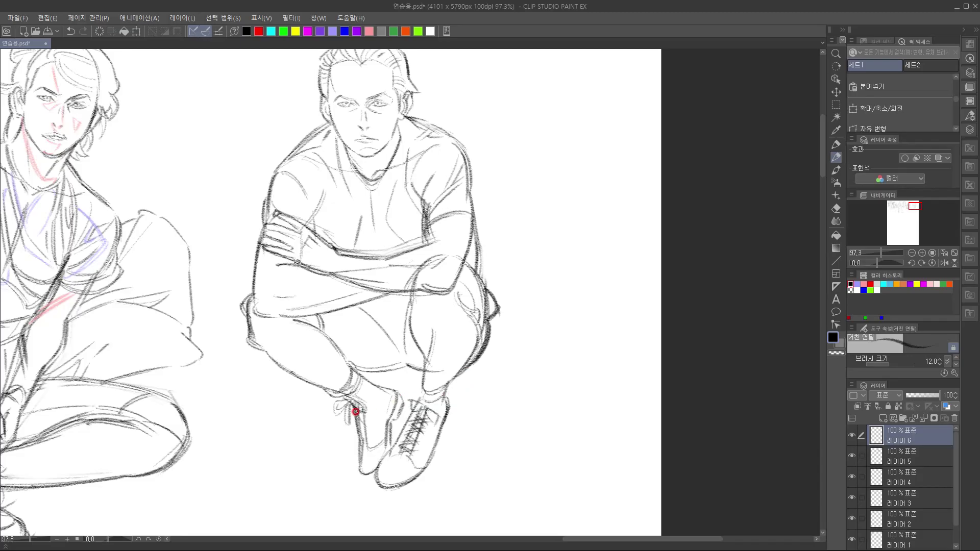
pyautogui.moveTo(342, 397); pyautogui.dragTo(364, 411)
# Add a sleeve fold, darken the shirt's neckline, and hatch the shadow on the crouching figure's neck
pyautogui.moveTo(455, 187); pyautogui.dragTo(460, 206)
pyautogui.moveTo(388, 227); pyautogui.dragTo(381, 241)
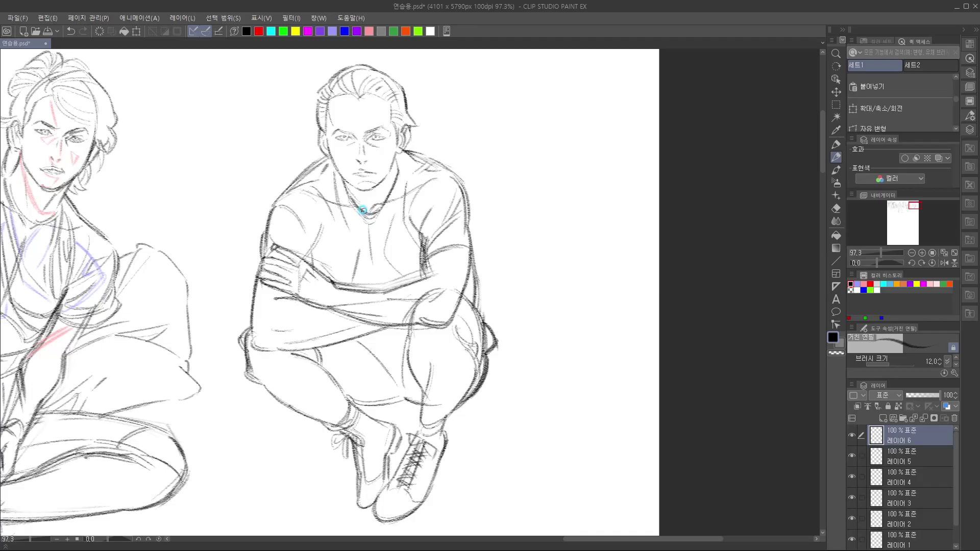
pyautogui.moveTo(383, 206)
pyautogui.mouseDown()
pyautogui.moveTo(440, 169)
pyautogui.moveTo(375, 204)
pyautogui.mouseUp()
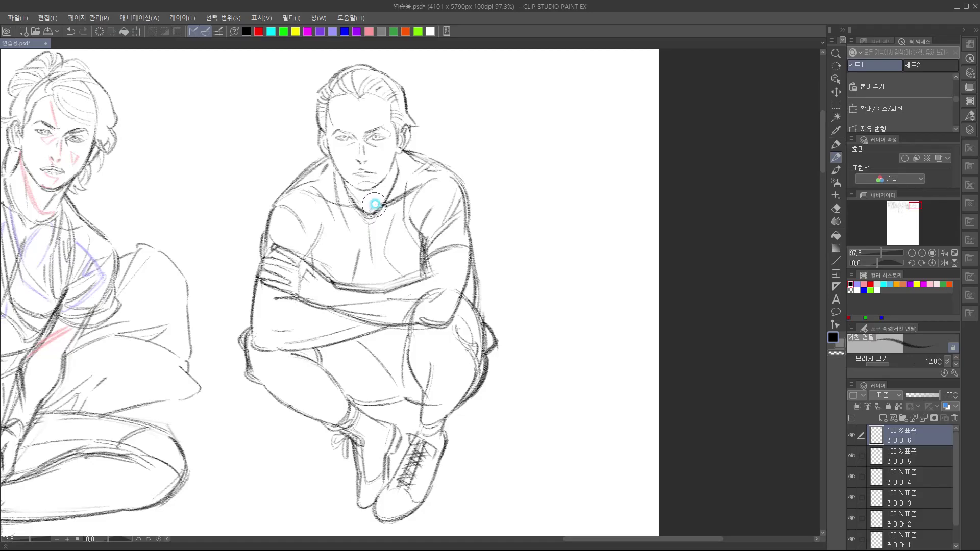
pyautogui.moveTo(394, 194)
pyautogui.mouseDown()
pyautogui.moveTo(366, 225)
pyautogui.moveTo(378, 202)
pyautogui.moveTo(348, 183)
pyautogui.moveTo(383, 197)
pyautogui.moveTo(356, 189)
pyautogui.moveTo(375, 199)
pyautogui.moveTo(376, 187)
pyautogui.moveTo(362, 191)
pyautogui.moveTo(393, 188)
pyautogui.moveTo(370, 188)
pyautogui.moveTo(383, 188)
pyautogui.moveTo(377, 182)
pyautogui.moveTo(389, 171)
pyautogui.moveTo(352, 197)
pyautogui.moveTo(395, 201)
pyautogui.mouseUp()
pyautogui.moveTo(369, 133); pyautogui.dragTo(372, 135)
# Move the crouching figure on layer 6 sideways, closer to the page's right edge
pyautogui.moveTo(263, 331); pyautogui.dragTo(697, 238)
pyautogui.moveTo(411, 307); pyautogui.dragTo(706, 324)
pyautogui.moveTo(401, 331); pyautogui.dragTo(328, 338)
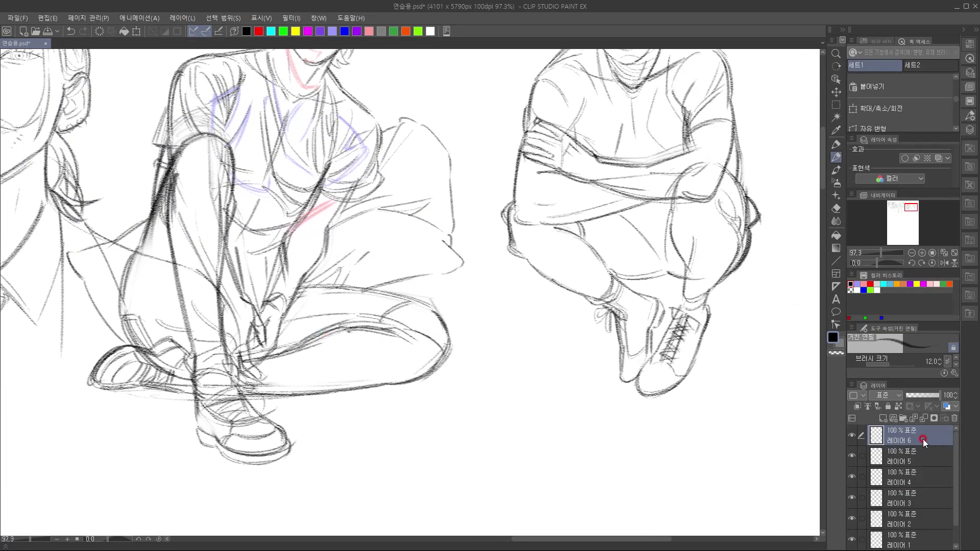
pyautogui.press('k')
pyautogui.moveTo(641, 283)
pyautogui.mouseDown()
pyautogui.moveTo(693, 293)
pyautogui.moveTo(401, 350)
pyautogui.moveTo(422, 339)
pyautogui.moveTo(475, 339)
pyautogui.moveTo(526, 304)
pyautogui.mouseUp()
# Select layer 5 and move the seated T-shirt figure sideways, closer to the crouching figure
pyautogui.click(914, 453)
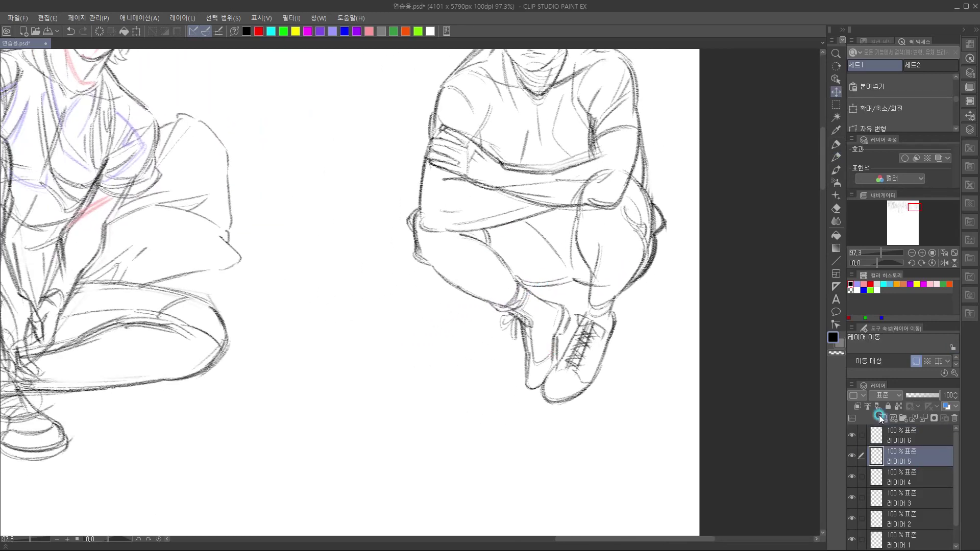
pyautogui.moveTo(254, 357); pyautogui.dragTo(697, 387)
pyautogui.moveTo(577, 383)
pyautogui.mouseDown()
pyautogui.moveTo(410, 430)
pyautogui.moveTo(435, 428)
pyautogui.moveTo(444, 461)
pyautogui.mouseUp()
pyautogui.moveTo(370, 441); pyautogui.dragTo(523, 398)
pyautogui.moveTo(347, 428); pyautogui.dragTo(516, 377)
pyautogui.moveTo(395, 398)
pyautogui.mouseDown()
pyautogui.moveTo(428, 377)
pyautogui.moveTo(409, 370)
pyautogui.mouseUp()
# Select layer 4 and reposition its drawing beside the seated figure
pyautogui.click(899, 477)
pyautogui.moveTo(324, 367)
pyautogui.mouseDown()
pyautogui.moveTo(363, 366)
pyautogui.moveTo(407, 449)
pyautogui.moveTo(461, 400)
pyautogui.moveTo(621, 367)
pyautogui.moveTo(405, 355)
pyautogui.moveTo(575, 362)
pyautogui.moveTo(556, 347)
pyautogui.moveTo(394, 335)
pyautogui.moveTo(426, 345)
pyautogui.moveTo(78, 393)
pyautogui.mouseUp()
pyautogui.moveTo(583, 440); pyautogui.dragTo(317, 339)
pyautogui.moveTo(323, 376); pyautogui.dragTo(318, 328)
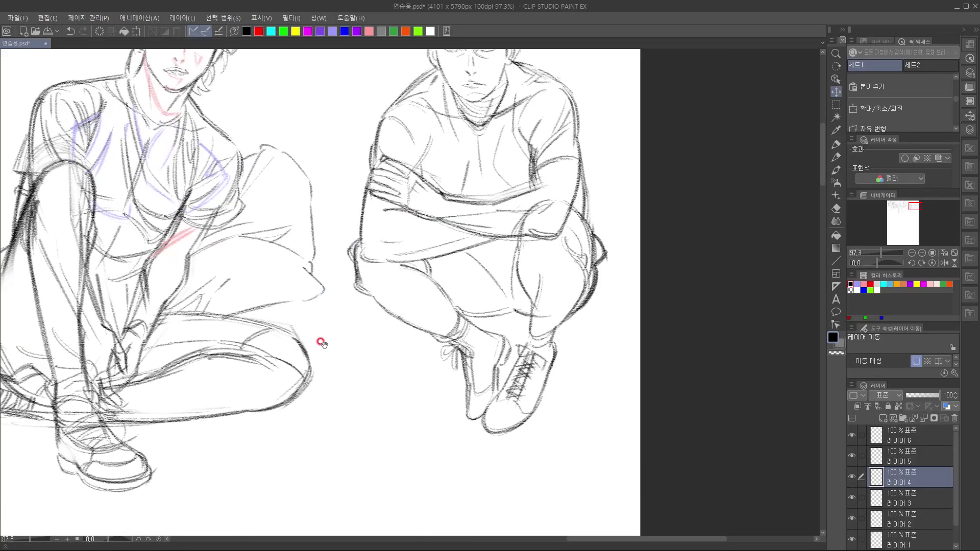
# Merge layers 6 through 2 down into layer 1, and duplicate the merged layer to darken the line work
pyautogui.click(929, 434)
pyautogui.click(923, 419)
pyautogui.click(922, 419)
pyautogui.click(922, 418)
pyautogui.click(923, 419)
pyautogui.click(922, 418)
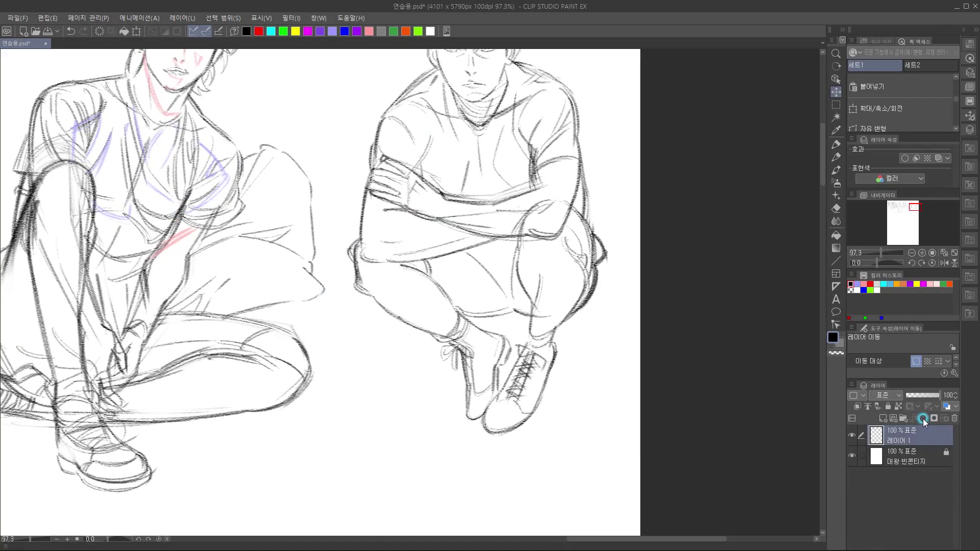
pyautogui.hotkey('ctrl', 'c')
pyautogui.hotkey('ctrl', 'v')
# Look over the sketches across the page to check the spacing and the darkened lines
pyautogui.moveTo(120, 336); pyautogui.dragTo(379, 378)
pyautogui.moveTo(312, 326); pyautogui.dragTo(457, 405)
pyautogui.moveTo(29, 414); pyautogui.dragTo(632, 358)
pyautogui.moveTo(417, 390); pyautogui.dragTo(584, 383)
pyautogui.moveTo(342, 418); pyautogui.dragTo(187, 420)
pyautogui.moveTo(579, 388); pyautogui.dragTo(70, 398)
pyautogui.moveTo(294, 386); pyautogui.dragTo(131, 383)
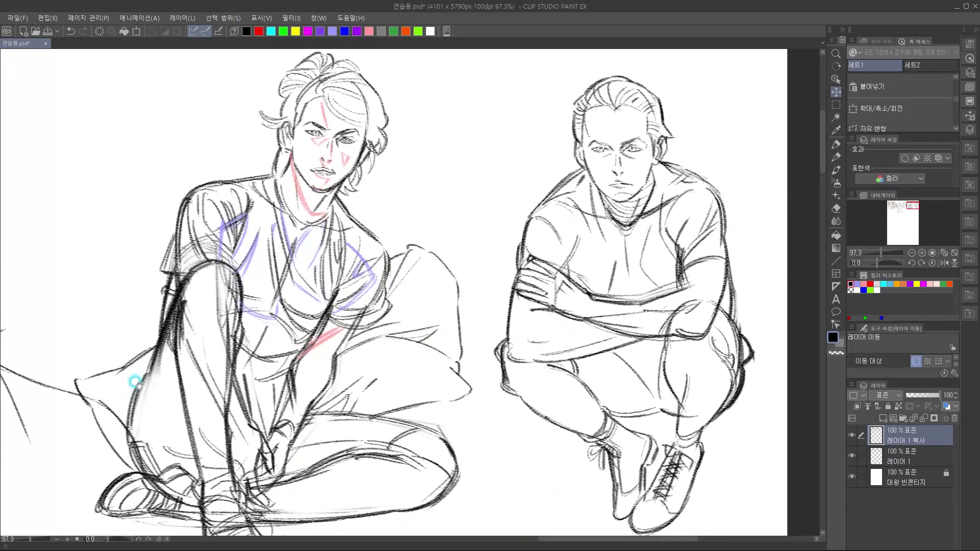